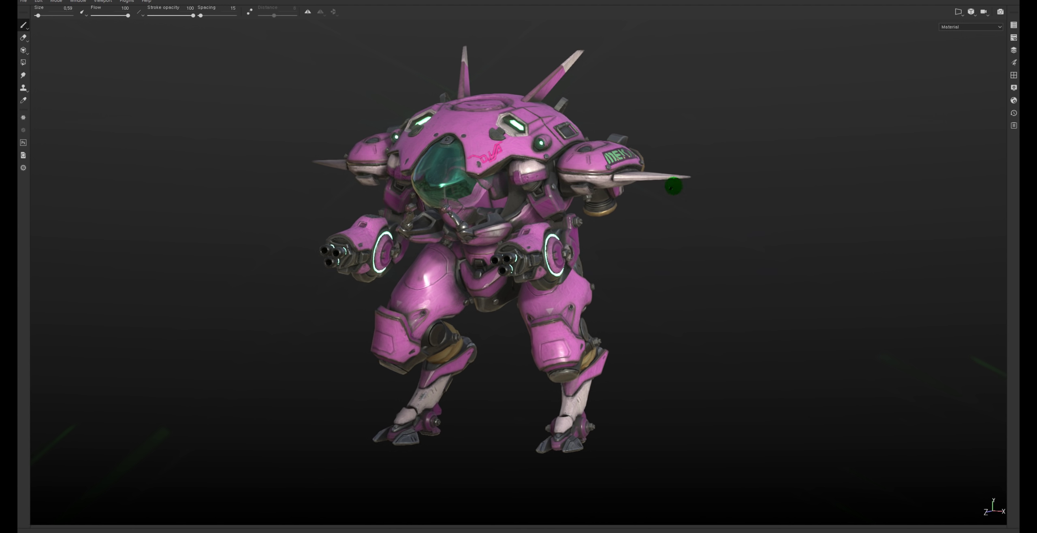
Step: Orbit the pink mech front, back and three-quarter while rotating the environment light across its paint
drag(645, 227, 649, 237)
mouse_move(639, 235)
shift+right_down()
mouse_move(610, 229)
mouse_move(626, 236)
mouse_move(600, 238)
mouse_move(717, 210)
shift+right_up()
mouse_move(717, 210)
alt+mouse_down()
mouse_move(535, 250)
mouse_move(867, 261)
mouse_move(651, 230)
alt+mouse_up()
mouse_move(651, 230)
shift+right_down()
mouse_move(555, 225)
mouse_move(620, 230)
mouse_move(609, 230)
shift+right_up()
alt+drag(658, 216, 863, 313)
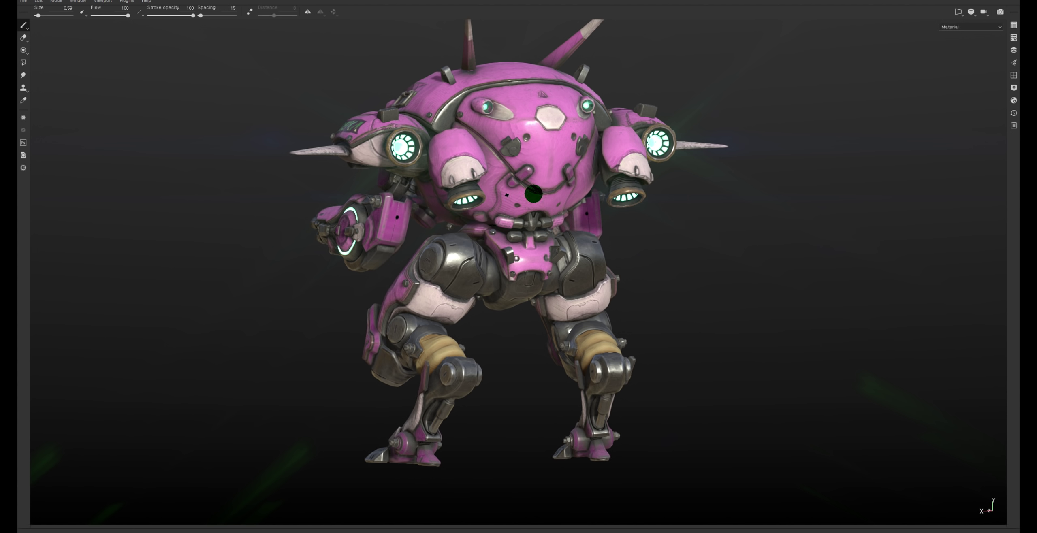
mouse_move(399, 172)
alt+mouse_down()
mouse_move(462, 191)
mouse_move(571, 196)
mouse_move(523, 206)
alt+mouse_up()
mouse_move(523, 206)
shift+right_down()
mouse_move(508, 229)
mouse_move(688, 234)
shift+right_up()
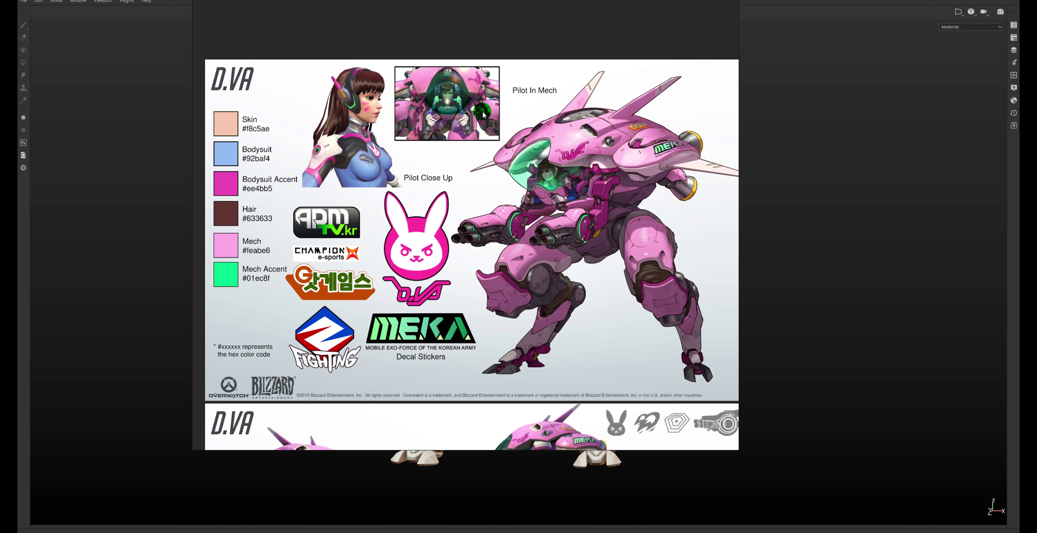
Step: Zoom into the D.Va and MEKA logos, then back out over the whole colour sheet
drag(558, 179, 559, 211)
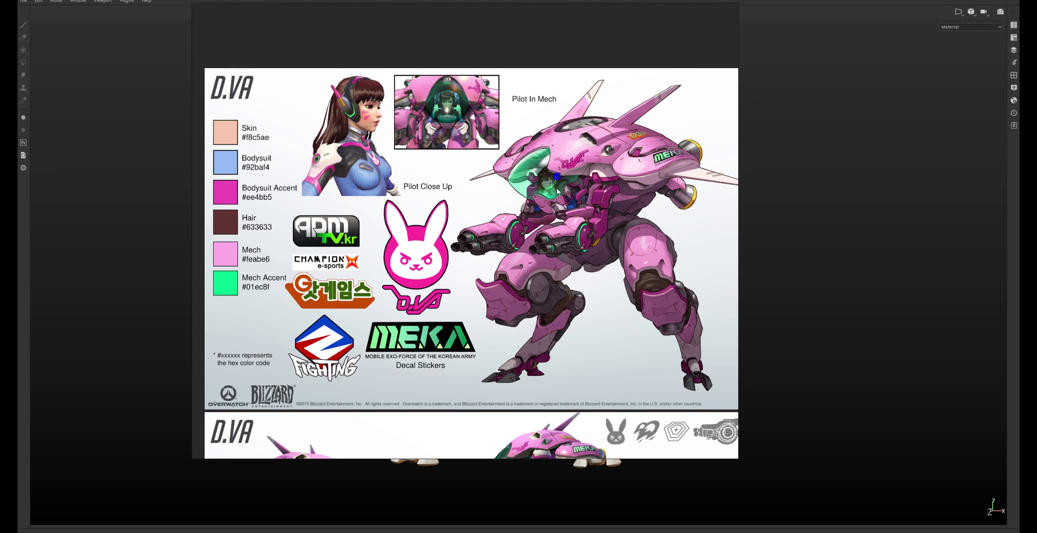
alt+right_drag(240, 418, 316, 445)
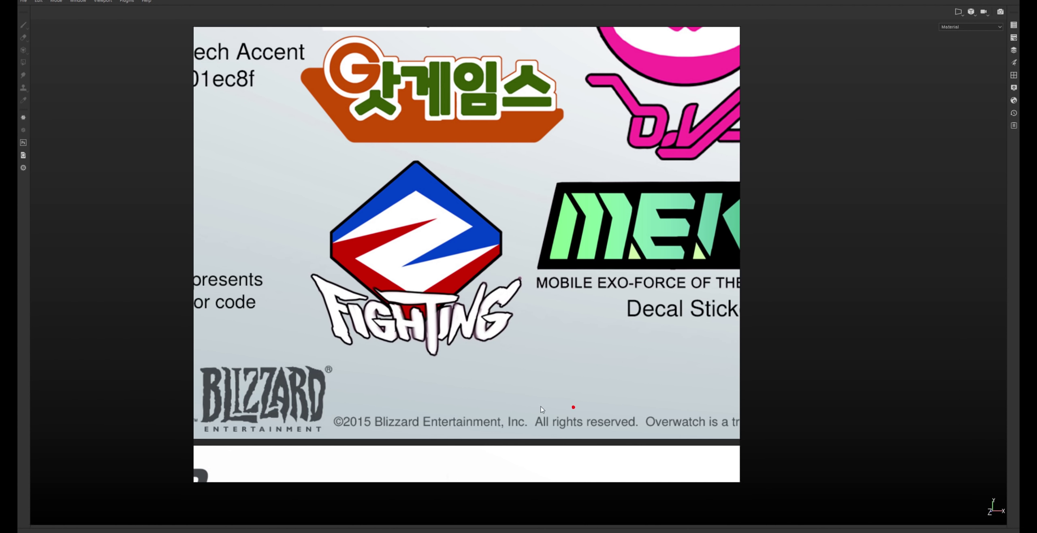
middle_drag(572, 405, 431, 438)
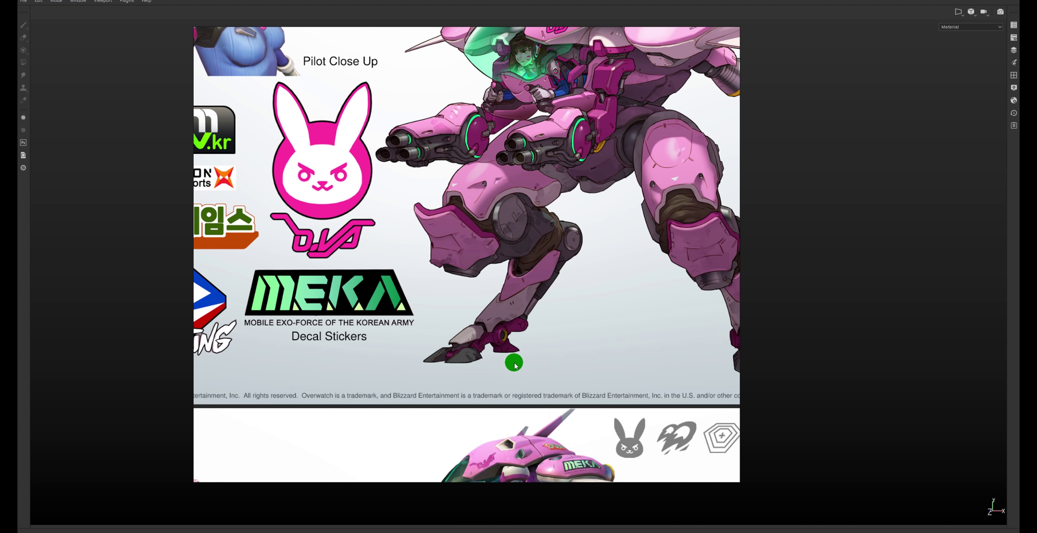
mouse_move(432, 438)
alt+right_down()
mouse_move(415, 218)
mouse_move(502, 214)
alt+right_up()
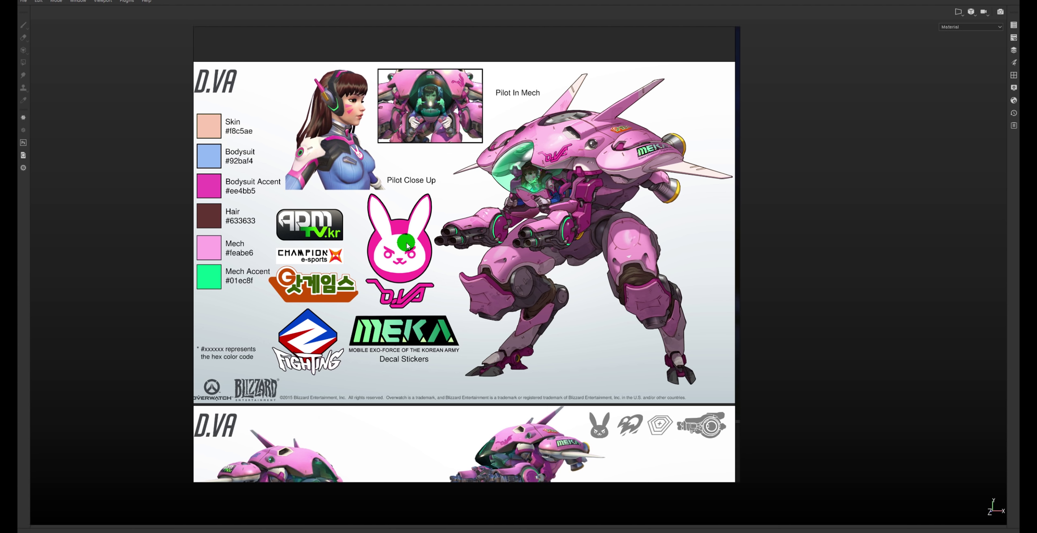
scroll(627, 234, up, 2)
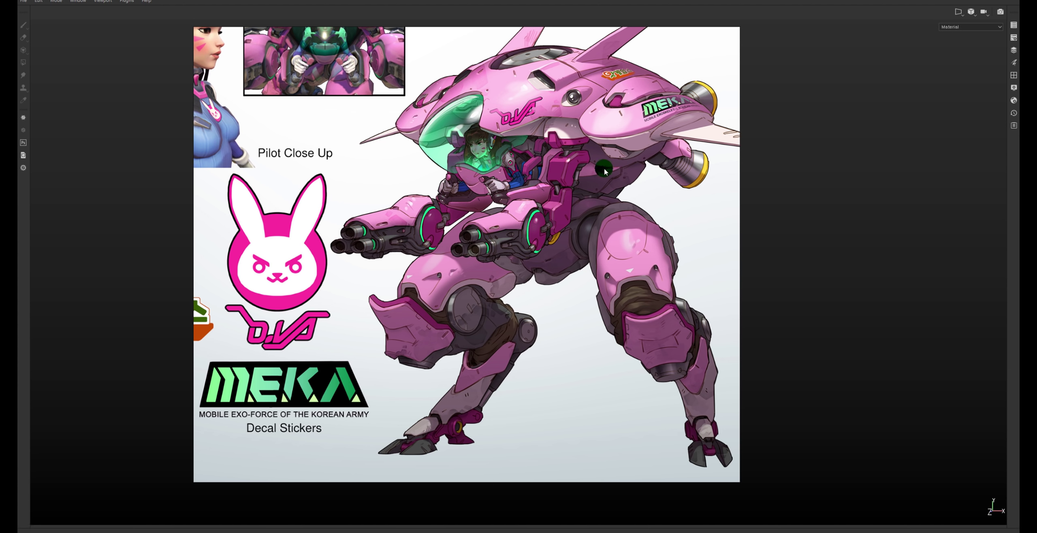
scroll(618, 178, down, 1)
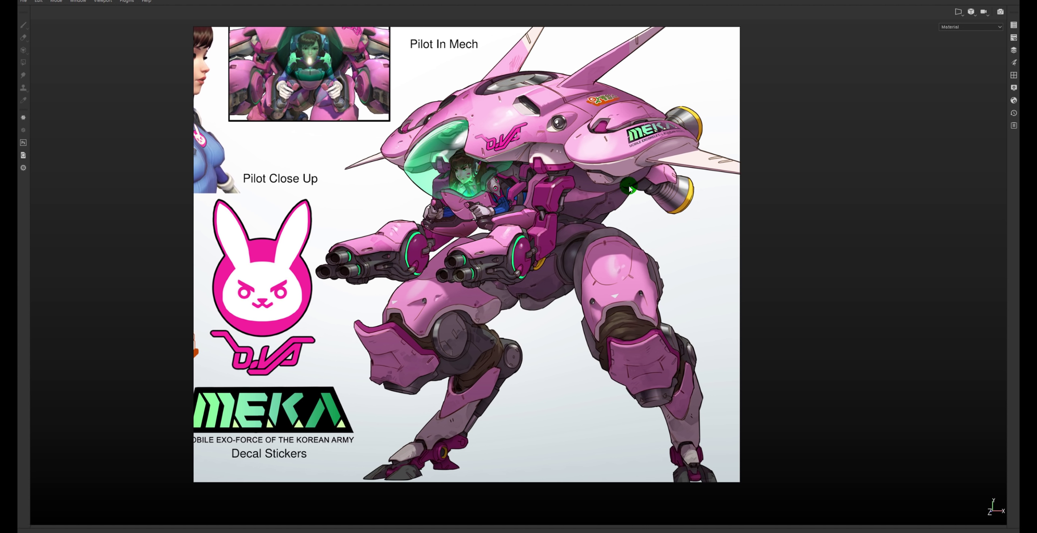
scroll(624, 191, down, 2)
Step: Look over the second sheet's front-facing and side-view mech renders
middle_drag(611, 305, 612, 132)
scroll(557, 245, up, 2)
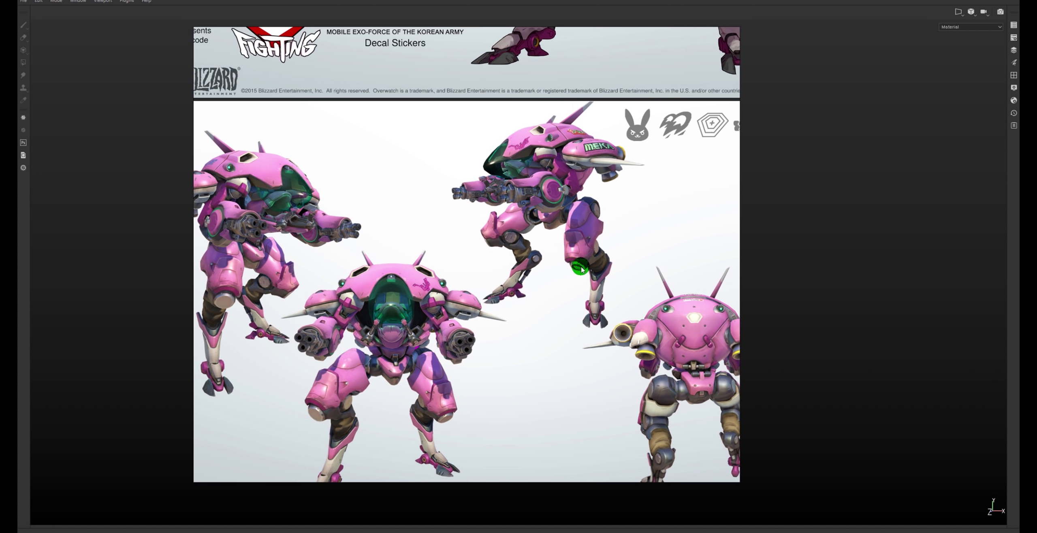
scroll(528, 265, down, 2)
scroll(279, 223, up, 2)
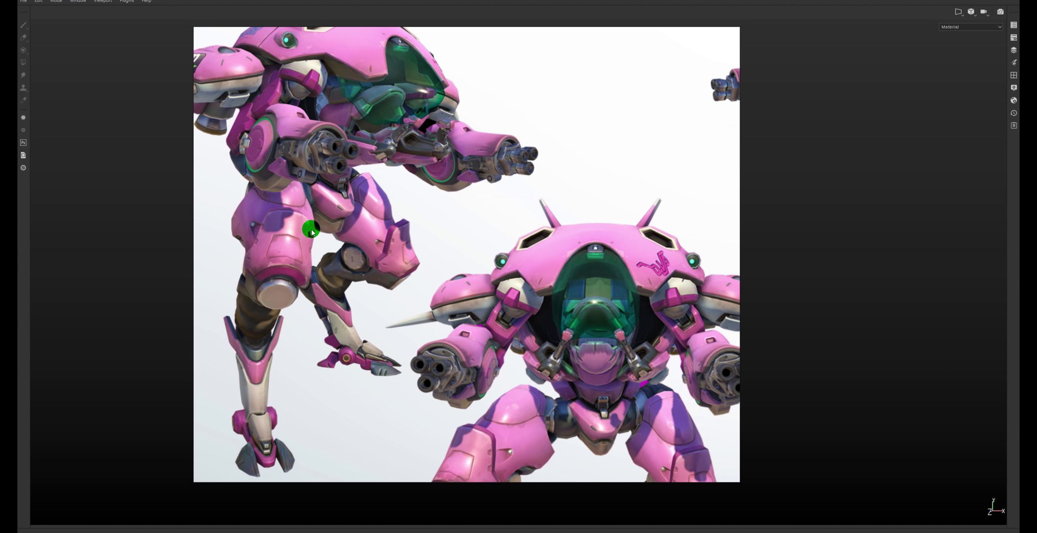
middle_drag(337, 197, 346, 223)
middle_drag(650, 343, 527, 115)
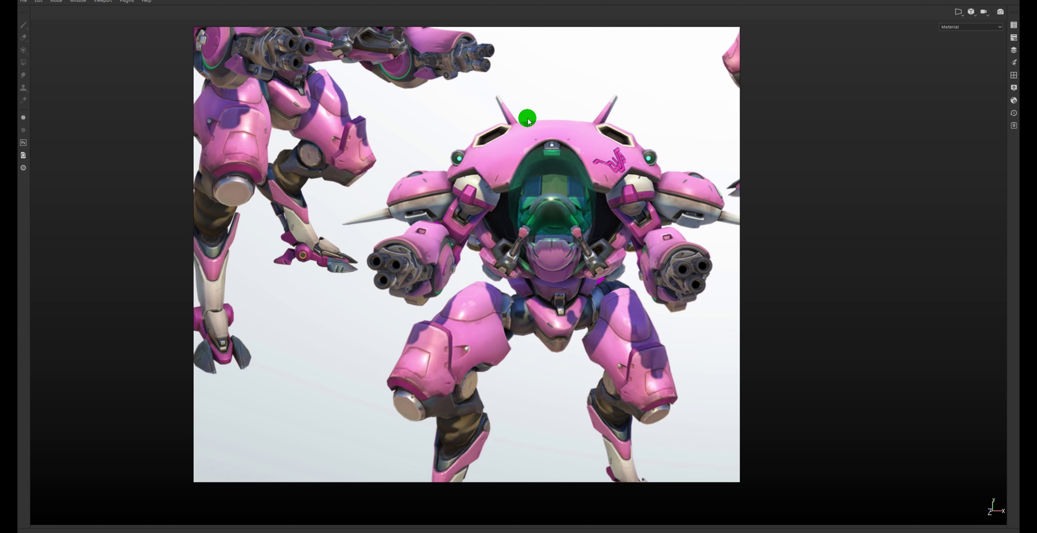
scroll(622, 181, down, 1)
mouse_move(581, 145)
middle_down()
mouse_move(516, 221)
mouse_move(555, 227)
middle_up()
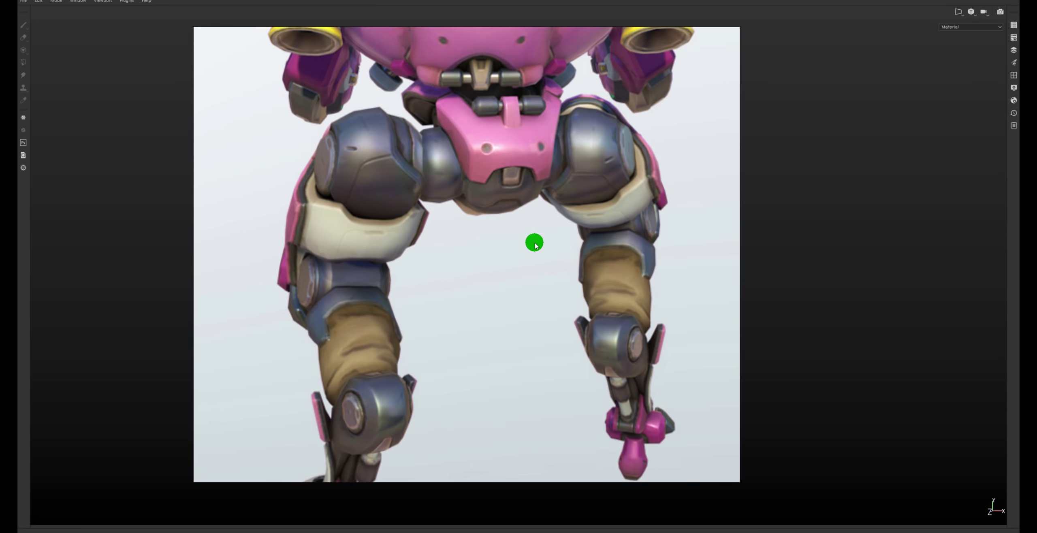
Step: Move on to the cinematic image of D.Va piloting her mech
scroll(494, 233, down, 1)
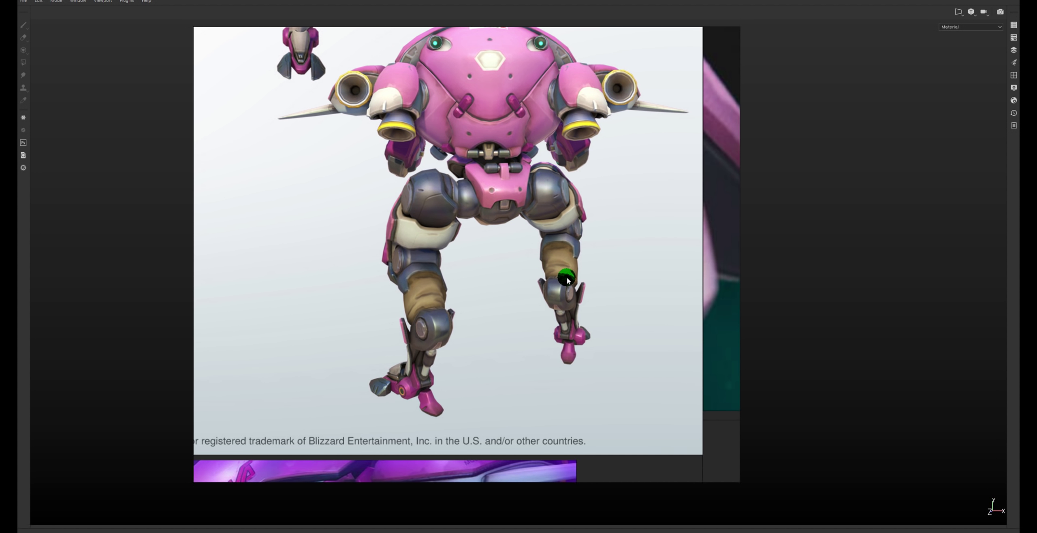
scroll(565, 278, down, 2)
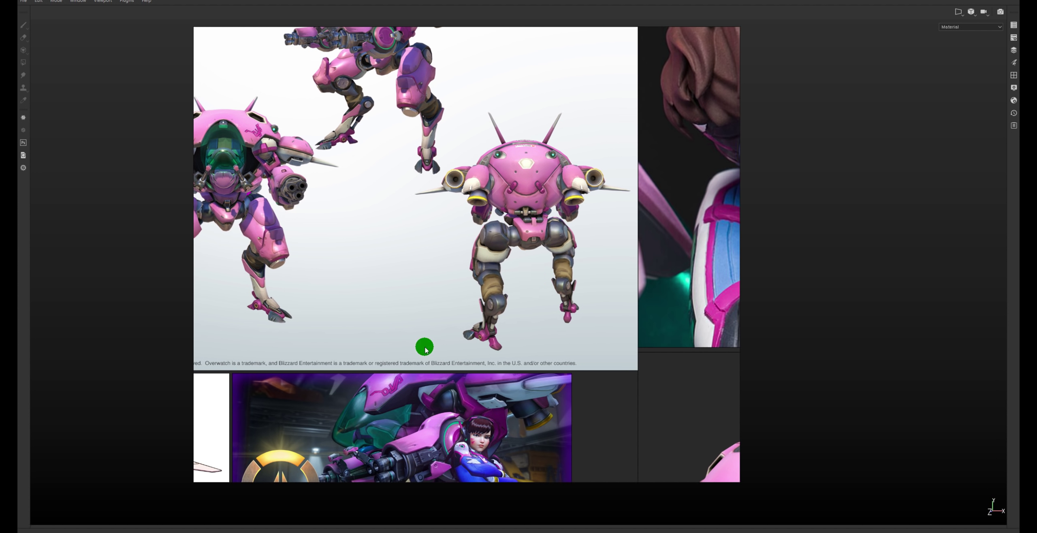
scroll(425, 364, up, 3)
middle_drag(503, 204, 503, 204)
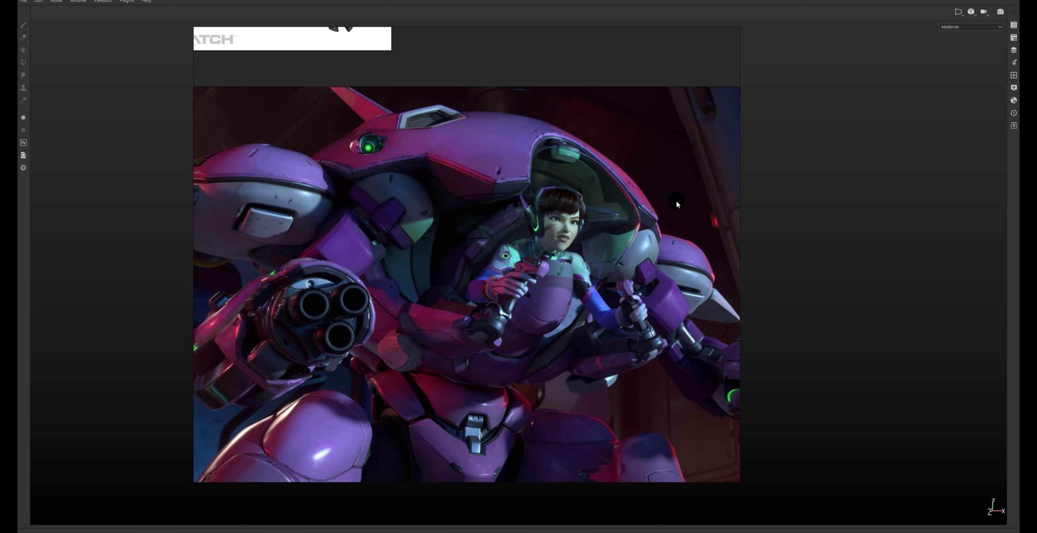
Step: Zoom in on the mech arm's green ring in the cinematic image, then back out
middle_drag(614, 264, 450, 159)
scroll(566, 228, up, 3)
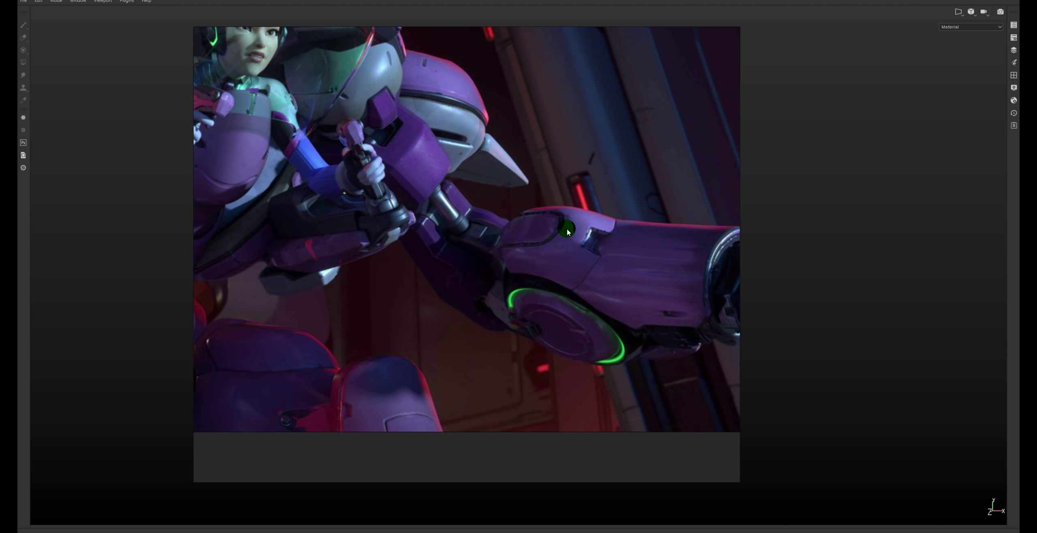
scroll(510, 233, up, 2)
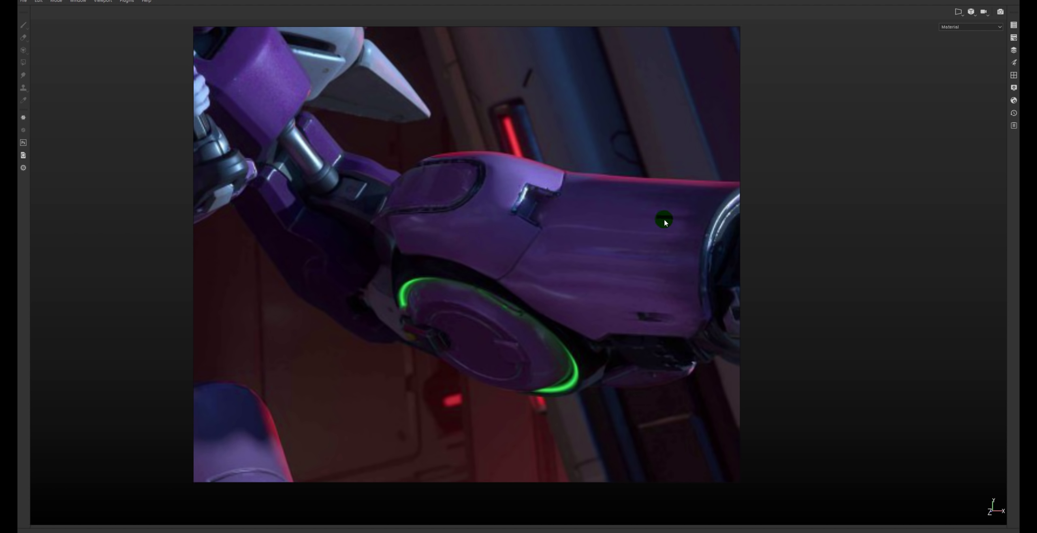
scroll(664, 218, down, 3)
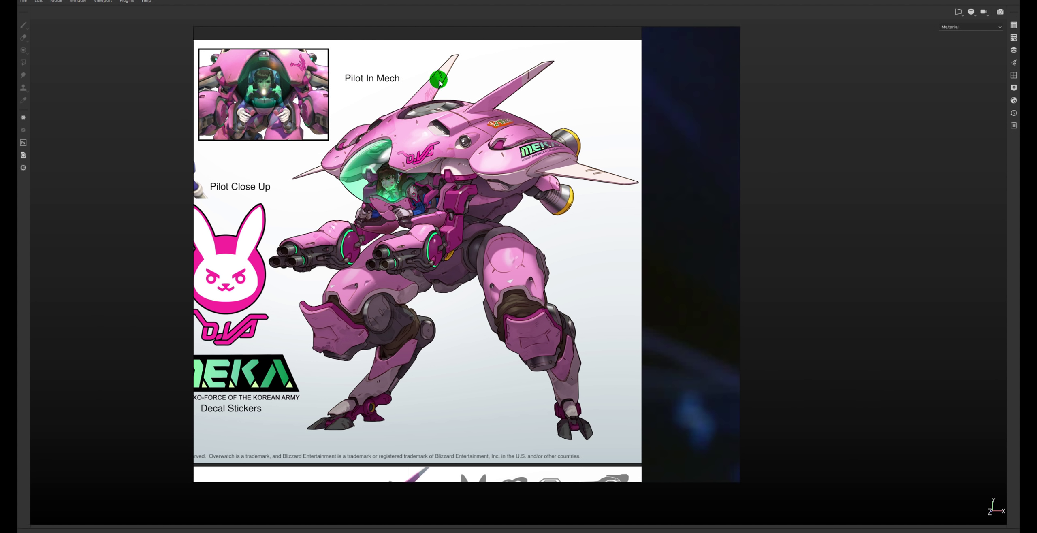
Step: Close the navigator overview, enlarge the viewer window and zoom into the white mech's surface
scroll(742, 202, down, 1)
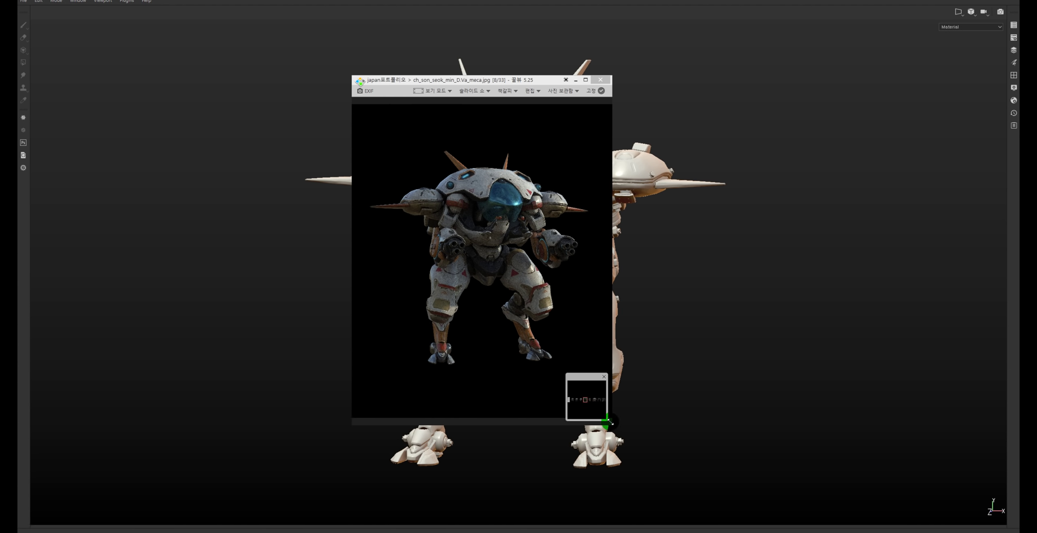
click(604, 376)
drag(602, 422, 602, 506)
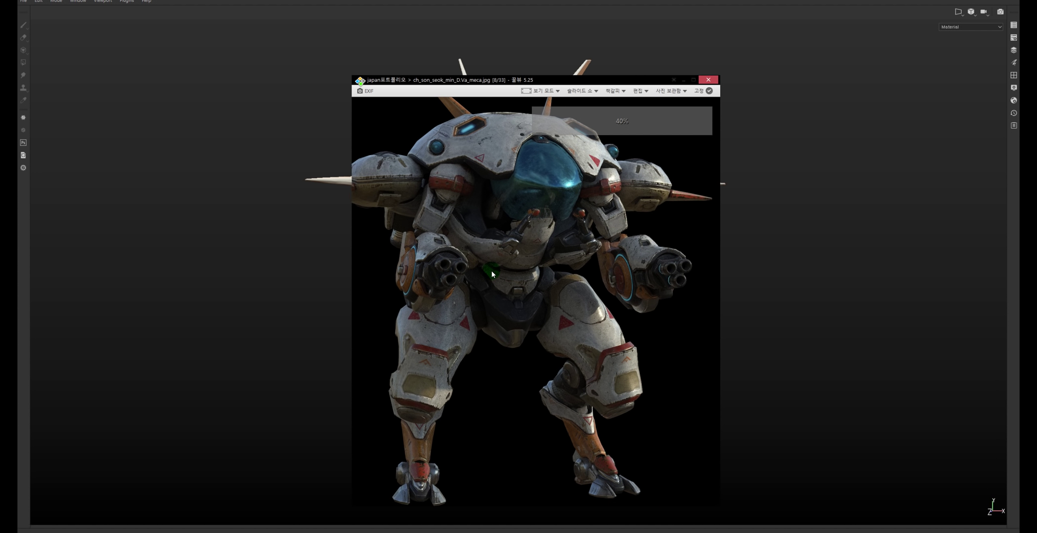
click(499, 278)
scroll(575, 282, down, 2)
scroll(541, 279, up, 2)
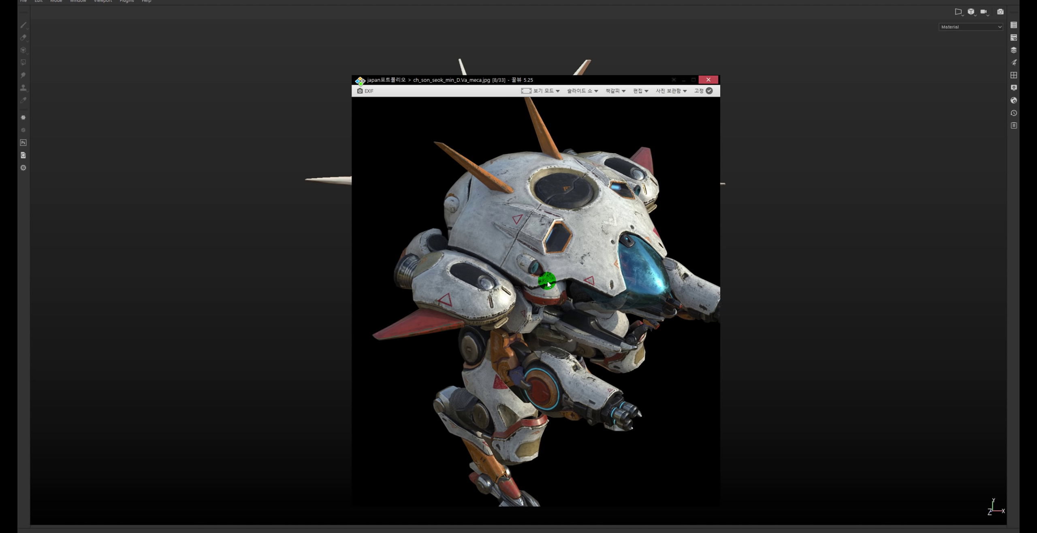
scroll(510, 320, up, 2)
scroll(552, 292, up, 1)
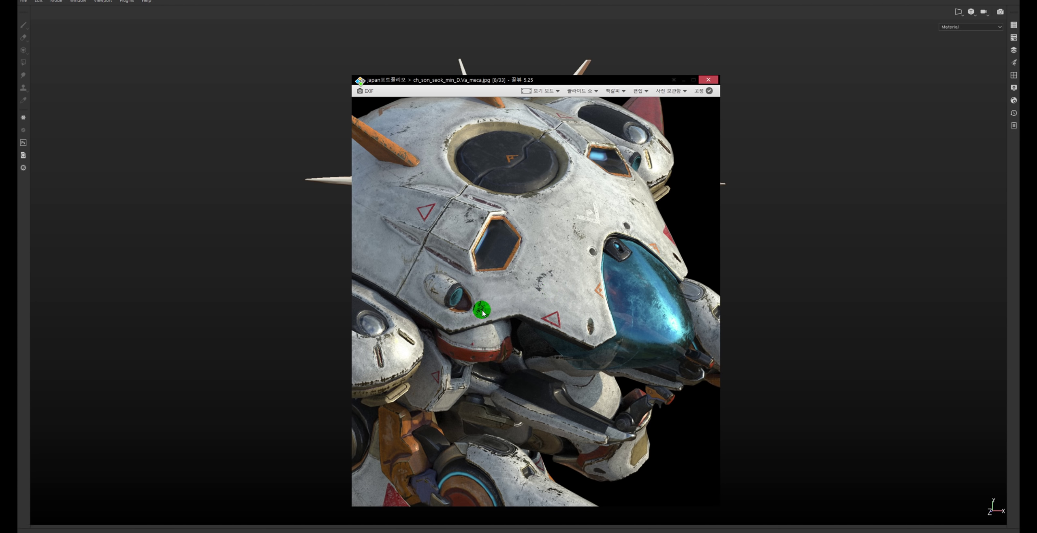
Step: Pan and zoom over the weathered mech from head to legs to study its worn paint
mouse_move(482, 312)
mouse_down()
mouse_move(524, 198)
mouse_move(535, 318)
mouse_up()
scroll(537, 317, up, 2)
scroll(567, 336, up, 2)
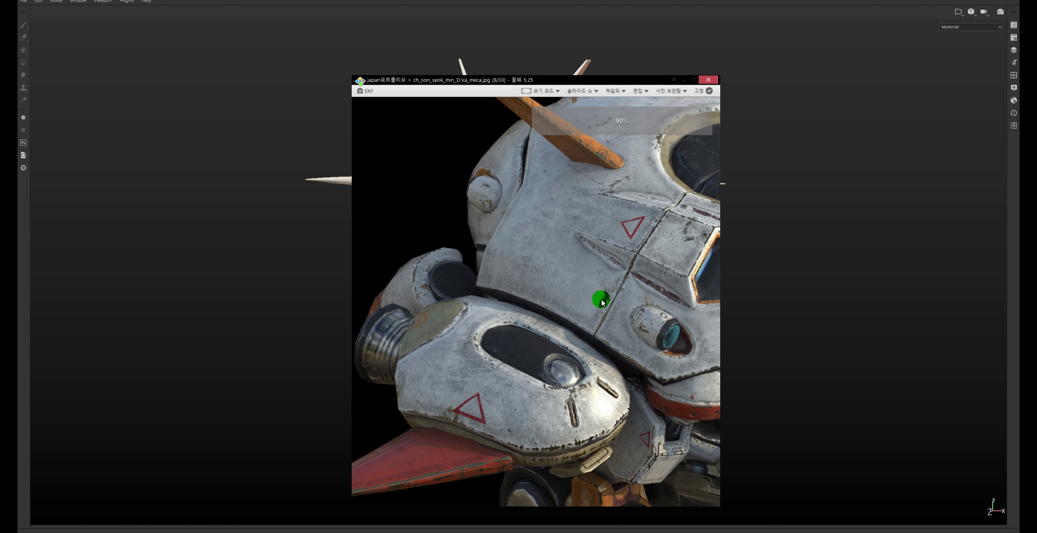
drag(602, 301, 456, 306)
drag(616, 342, 601, 267)
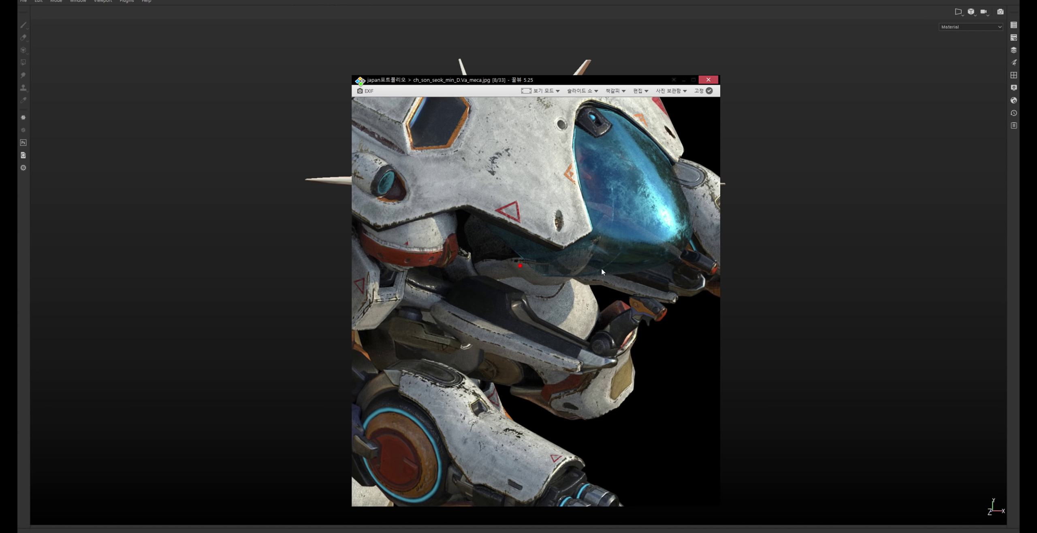
scroll(603, 271, down, 3)
scroll(616, 294, down, 3)
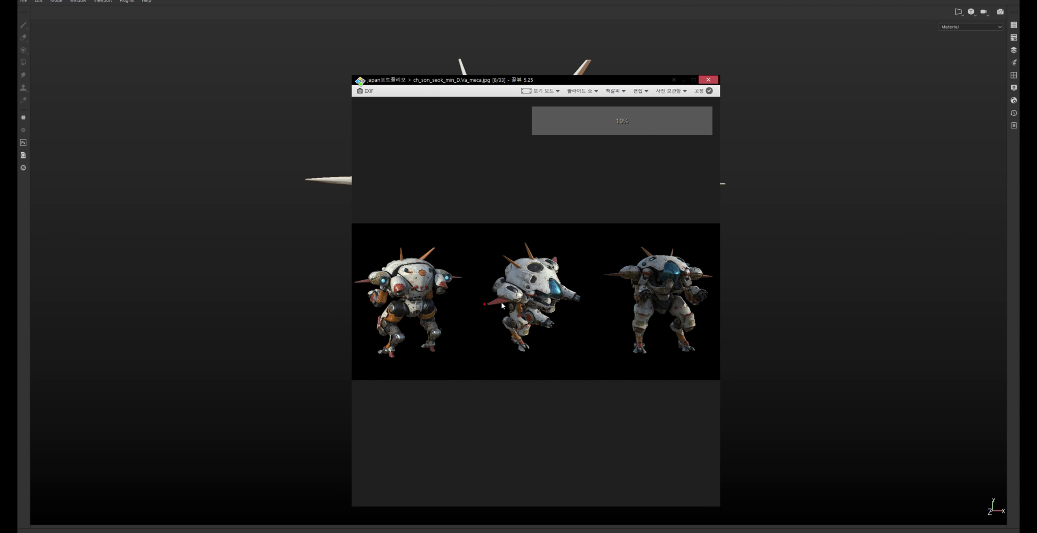
scroll(479, 301, up, 1)
scroll(479, 303, up, 2)
scroll(479, 308, down, 2)
scroll(519, 307, up, 1)
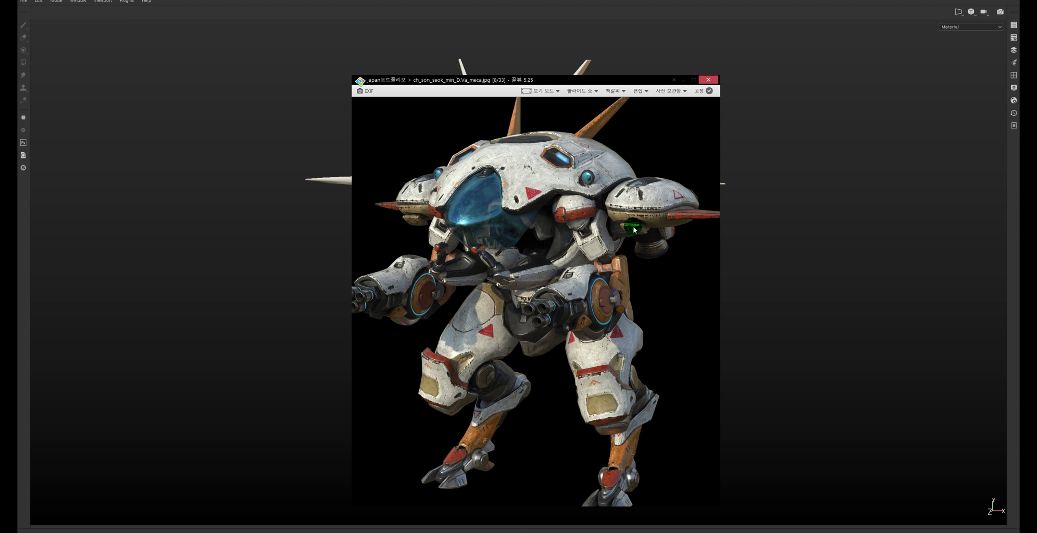
Step: Shrink the pink D.Va concept panel and place it beside the weathered white mech photo
drag(17, 190, 275, 189)
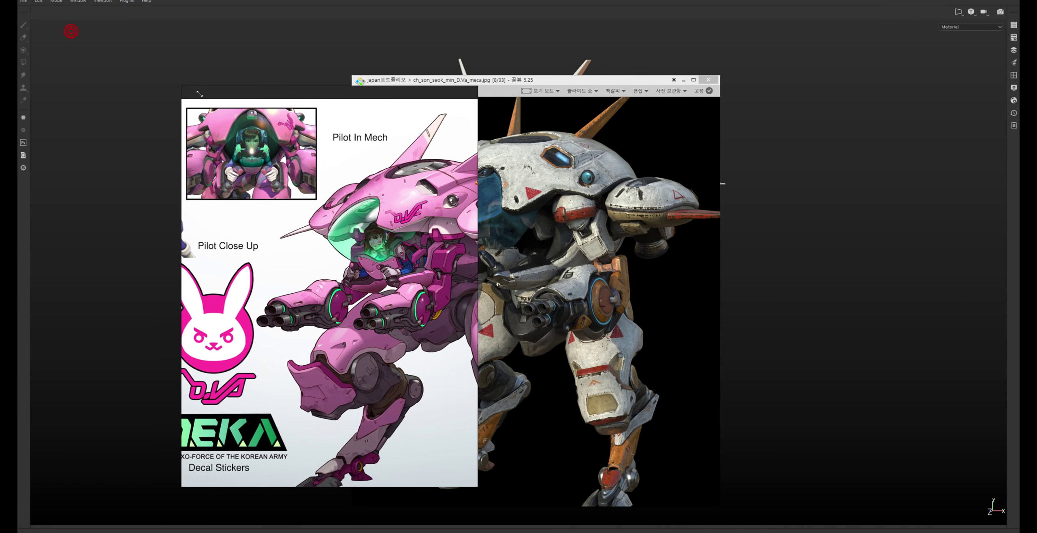
drag(71, 31, 250, 123)
drag(375, 214, 365, 205)
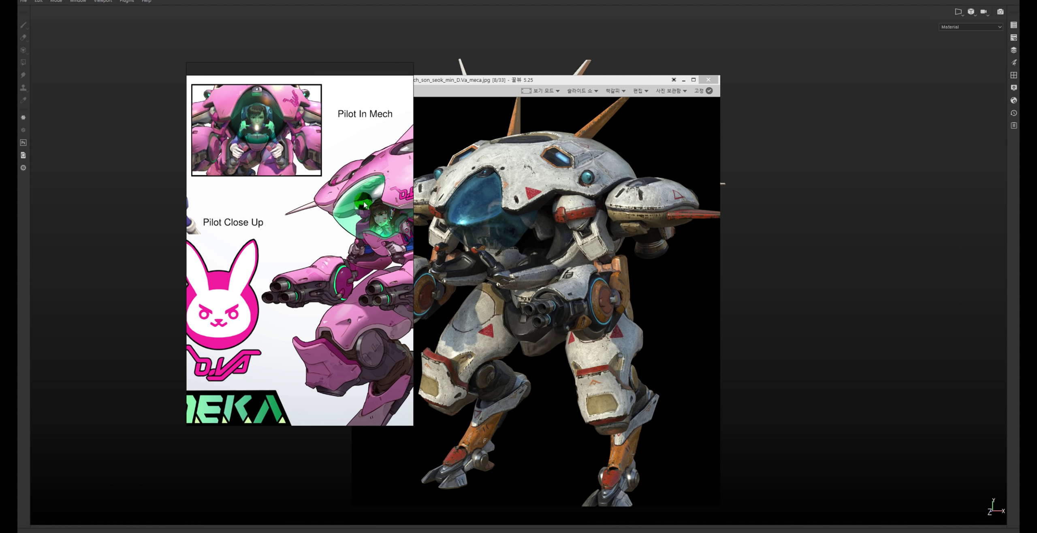
scroll(364, 205, down, 5)
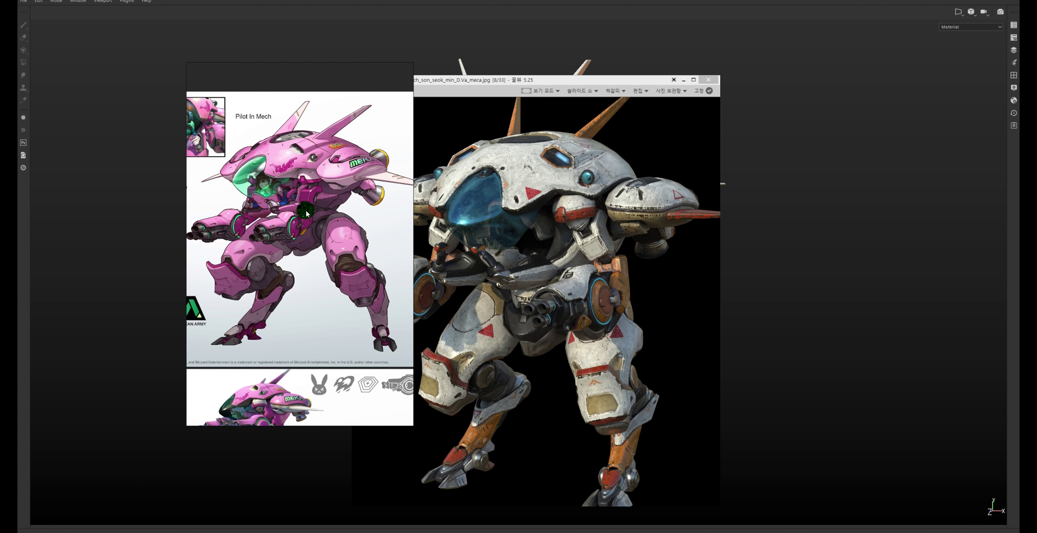
scroll(307, 213, down, 1)
scroll(295, 218, down, 1)
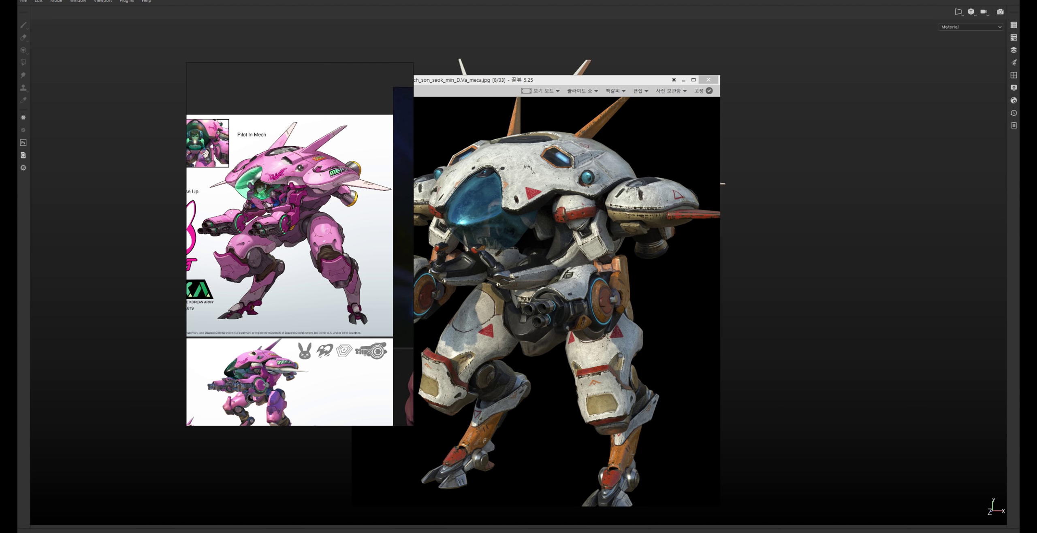
drag(683, 94, 719, 65)
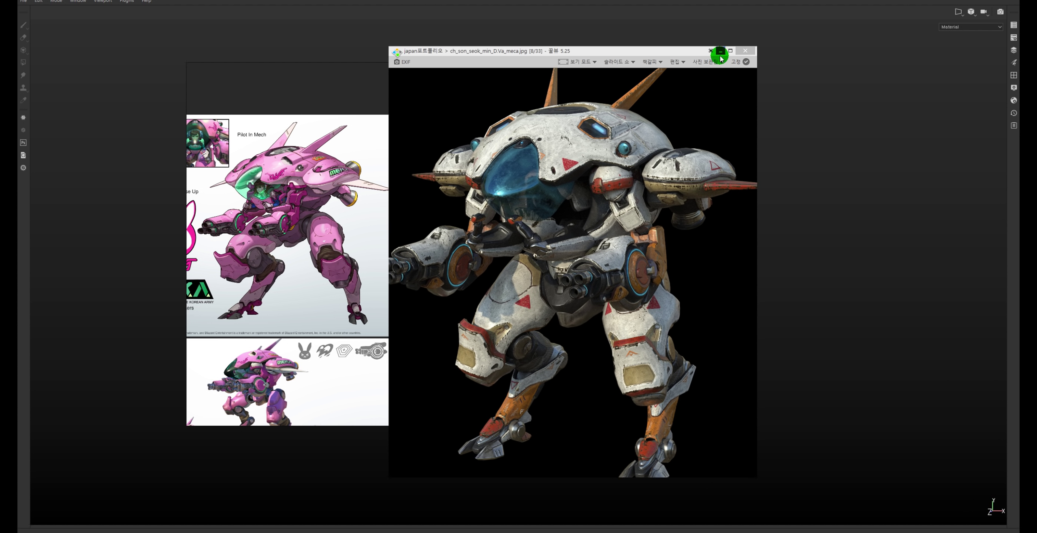
Step: Put the reference photos away and orbit closer around the mech's upper body and guns
click(720, 52)
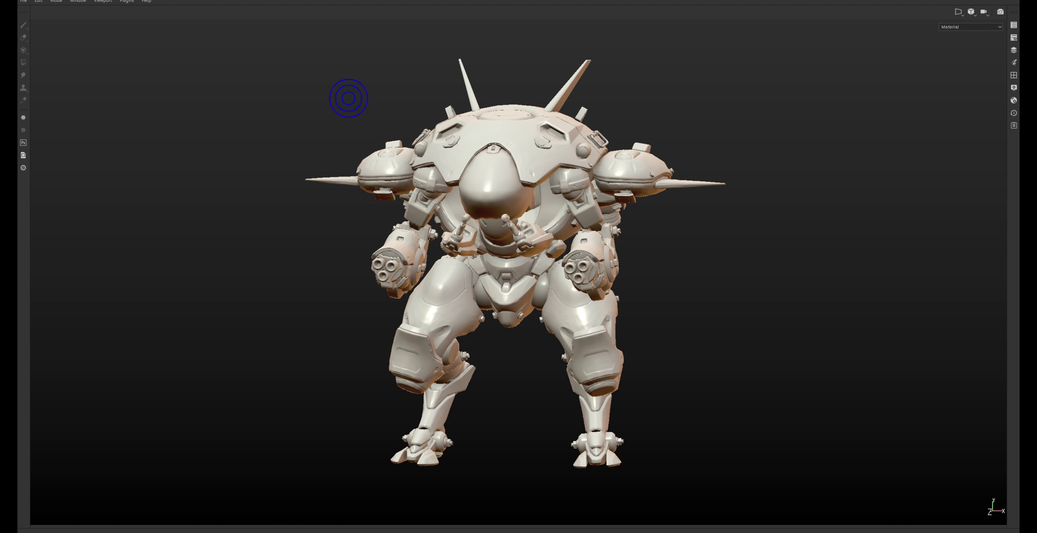
click(750, 93)
alt+drag(677, 118, 590, 120)
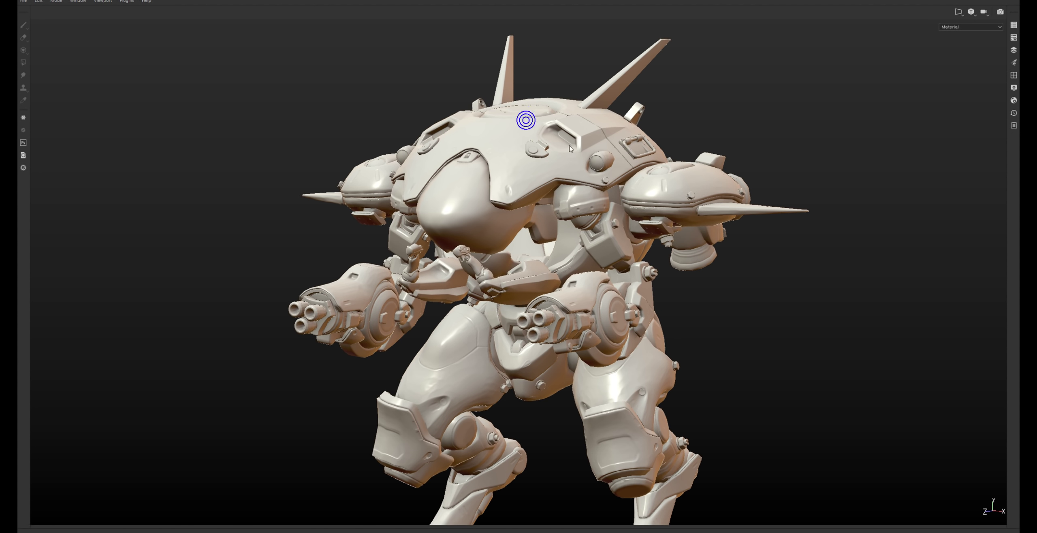
alt+drag(526, 120, 563, 132)
mouse_move(678, 222)
alt+right_down()
mouse_move(648, 114)
mouse_move(747, 266)
alt+right_up()
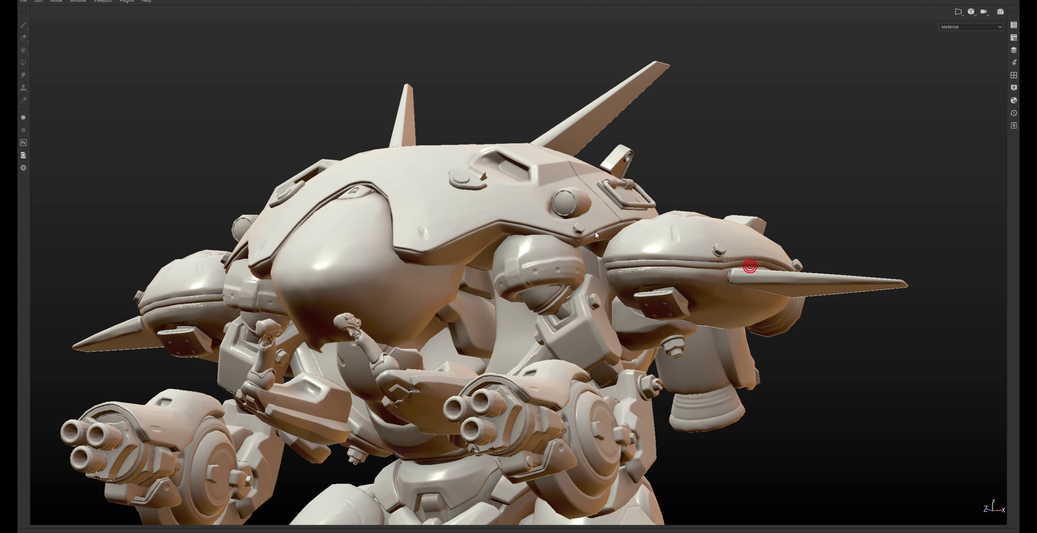
mouse_move(747, 266)
alt+middle_down()
mouse_move(715, 259)
mouse_move(673, 130)
alt+middle_up()
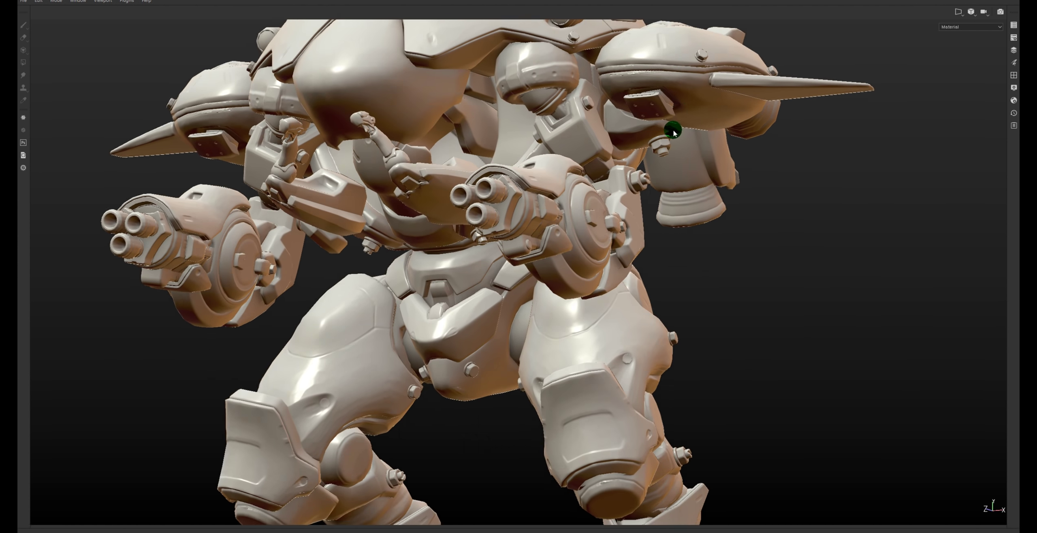
mouse_move(673, 130)
alt+mouse_down()
mouse_move(625, 179)
mouse_move(645, 190)
alt+mouse_up()
Step: Orbit around the legs and back, ending on a framed straight front view of the mech
alt+middle_drag(662, 329, 461, 192)
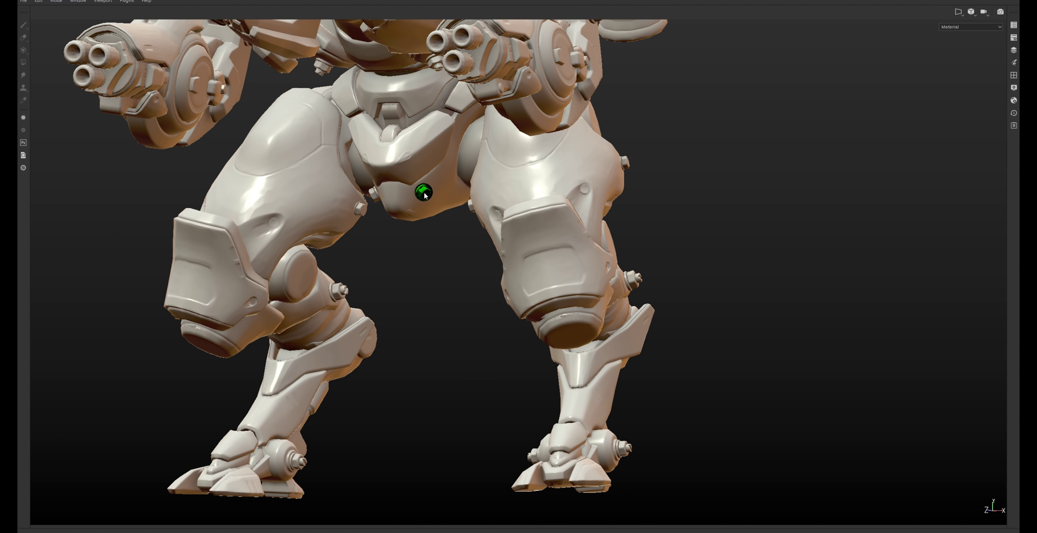
mouse_move(423, 193)
alt+mouse_down()
mouse_move(411, 342)
mouse_move(486, 334)
mouse_move(566, 297)
mouse_move(294, 341)
mouse_move(711, 217)
alt+mouse_up()
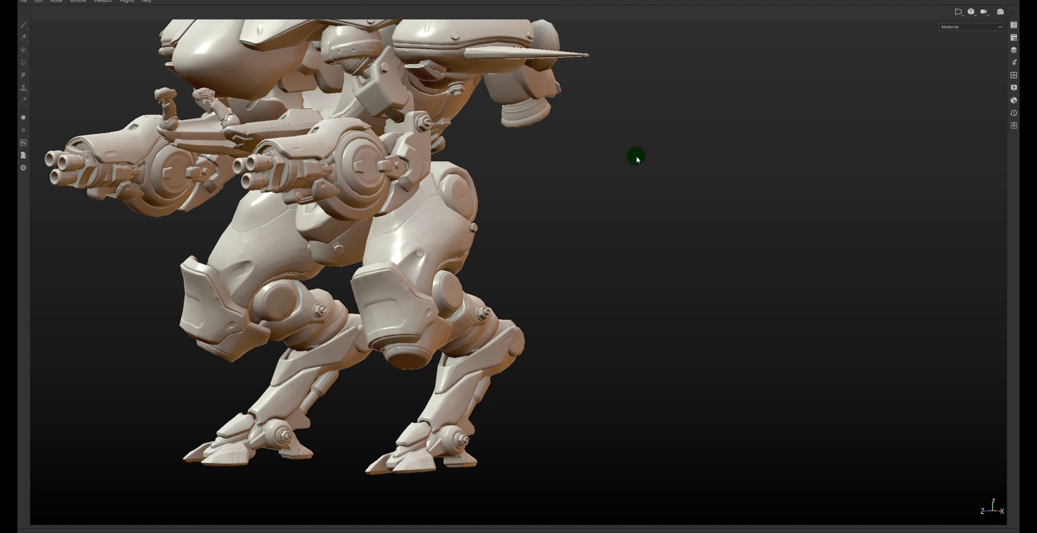
mouse_move(637, 159)
alt+mouse_down()
mouse_move(167, 153)
mouse_move(499, 197)
mouse_move(520, 213)
alt+mouse_up()
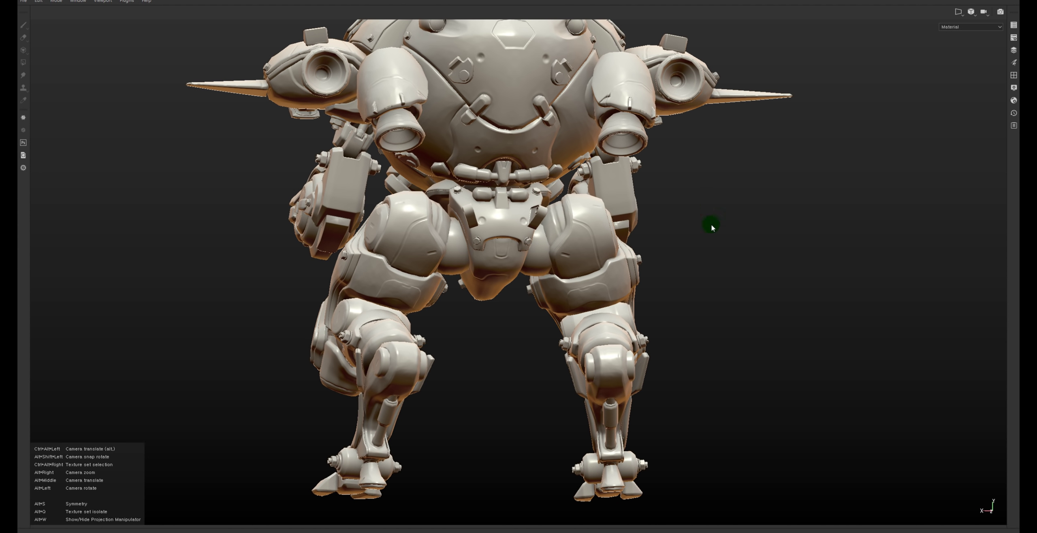
mouse_move(711, 225)
alt+mouse_down()
mouse_move(563, 250)
mouse_move(664, 268)
mouse_move(715, 225)
mouse_move(603, 197)
mouse_move(630, 291)
mouse_move(440, 285)
mouse_move(482, 288)
mouse_move(745, 248)
mouse_move(241, 259)
mouse_move(548, 207)
mouse_move(492, 239)
alt+mouse_up()
mouse_move(492, 238)
alt+right_down()
mouse_move(462, 231)
mouse_move(523, 259)
mouse_move(465, 266)
alt+right_up()
alt+drag(465, 266, 439, 306)
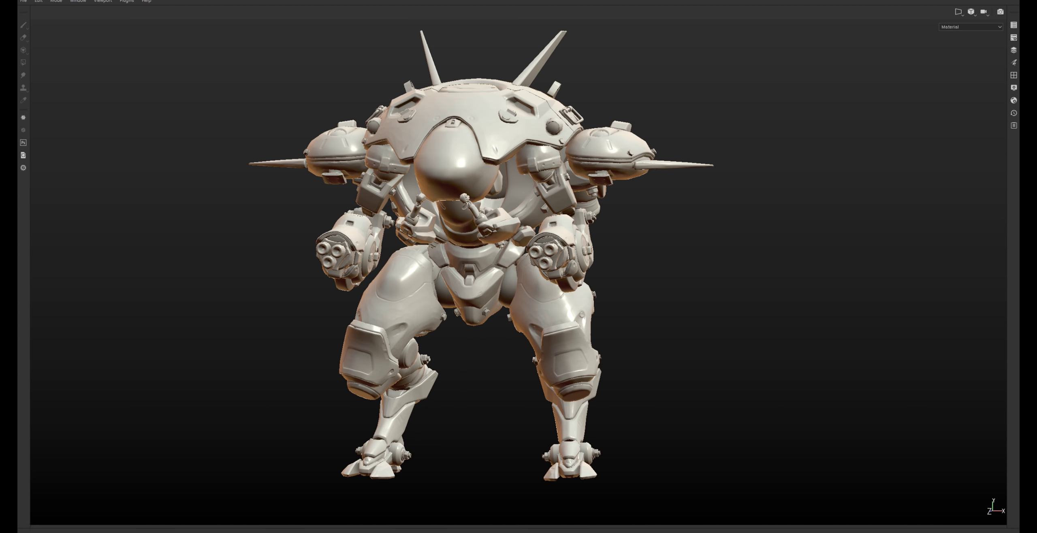
Step: Float the pink mech concept board over the model, zoomed and cropped from top and left
key(alt+Tab)
scroll(266, 162, up, 2)
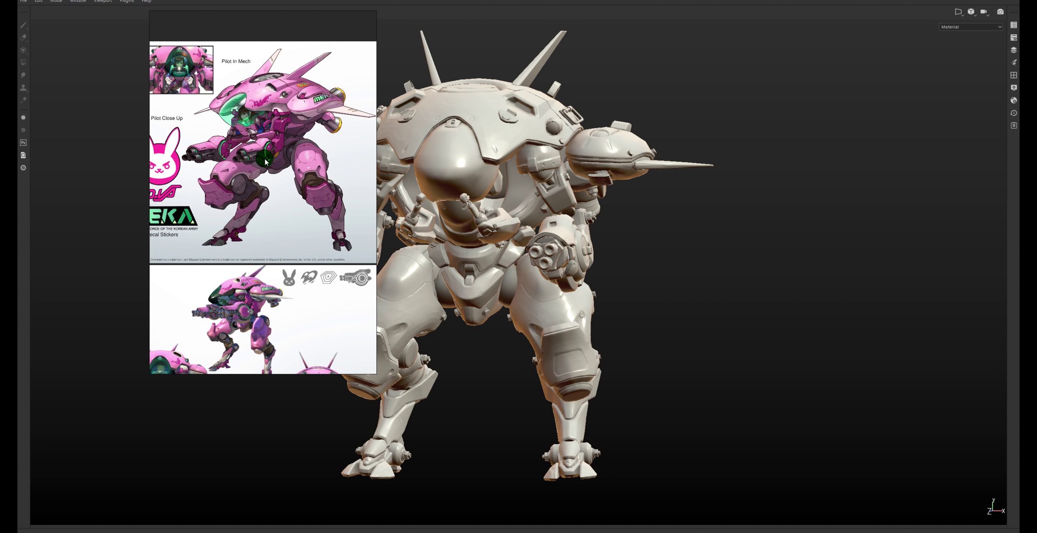
scroll(265, 161, down, 3)
scroll(224, 287, up, 2)
scroll(238, 326, up, 1)
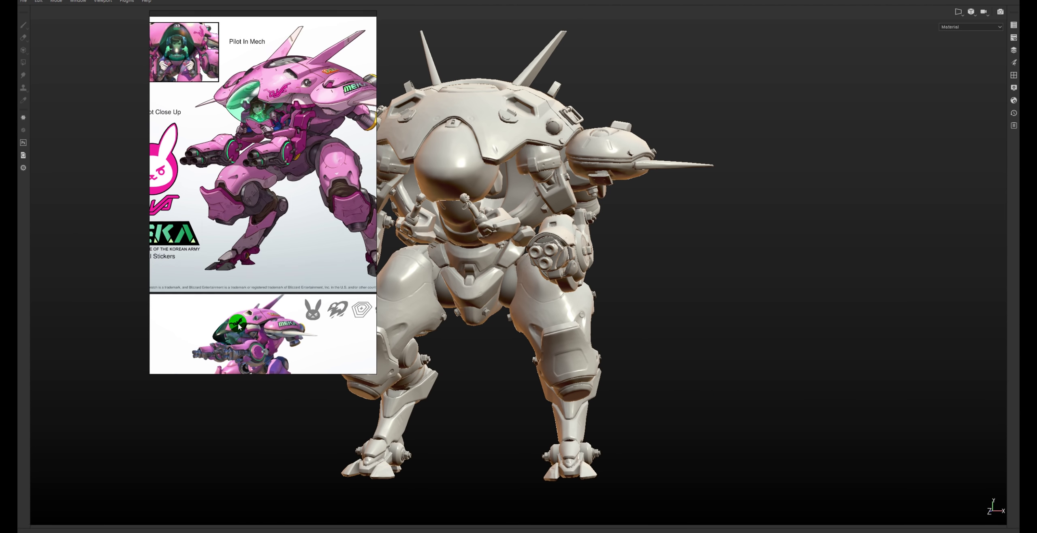
scroll(238, 326, up, 1)
scroll(337, 227, down, 1)
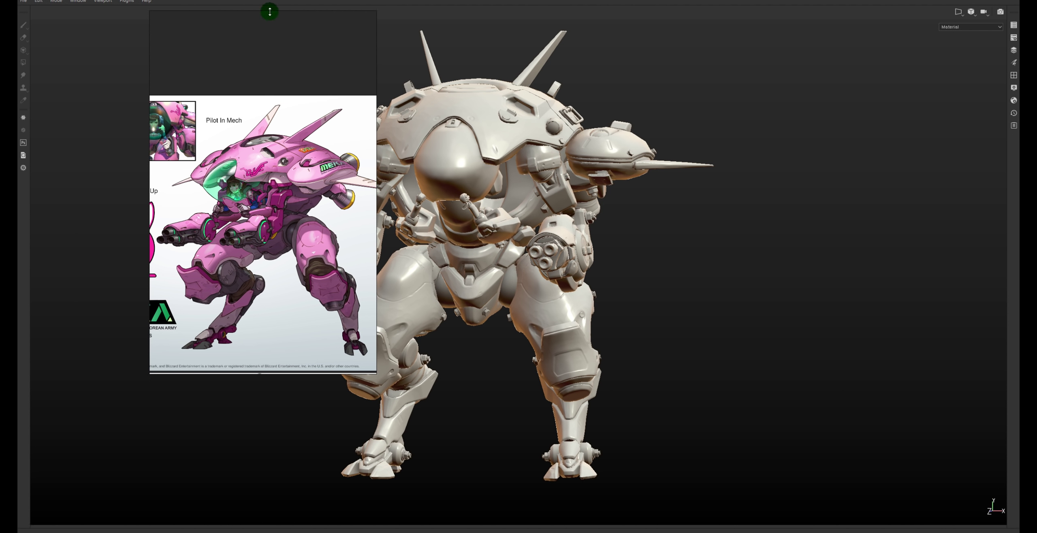
drag(269, 11, 269, 132)
scroll(223, 237, down, 1)
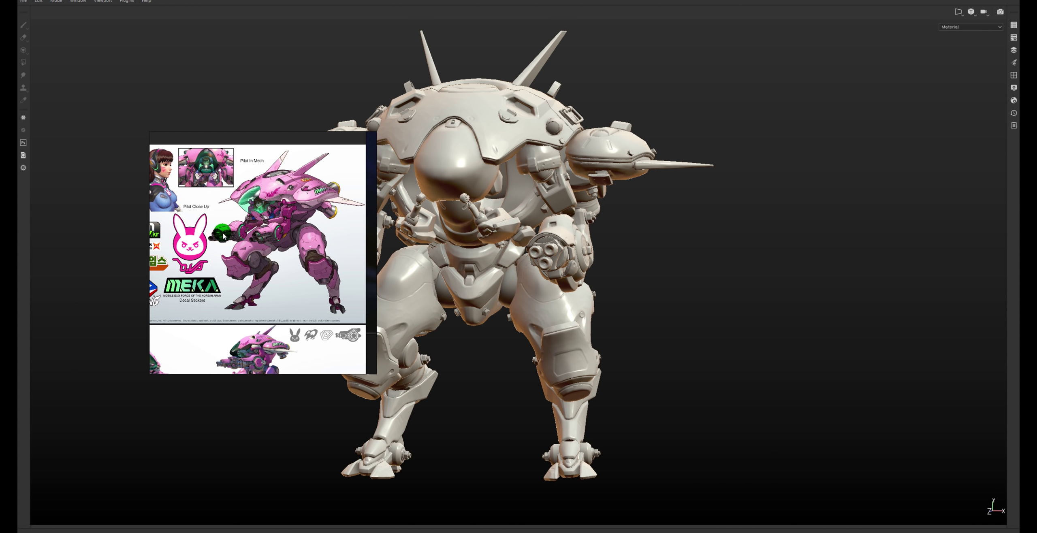
click(149, 226)
drag(150, 223, 239, 224)
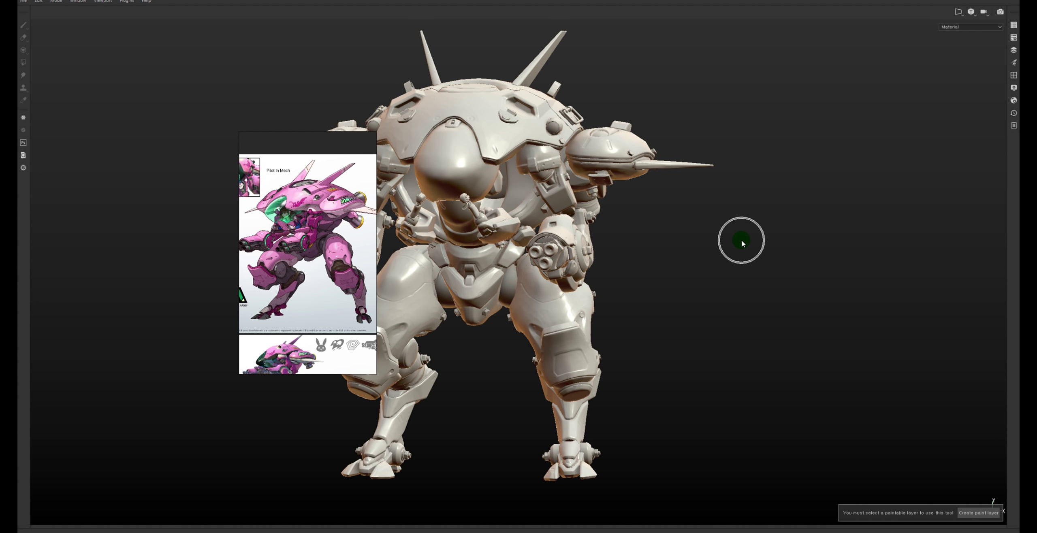
Step: Restore Substance Painter's panels and give the 3D view more height over the shelf
key(Tab)
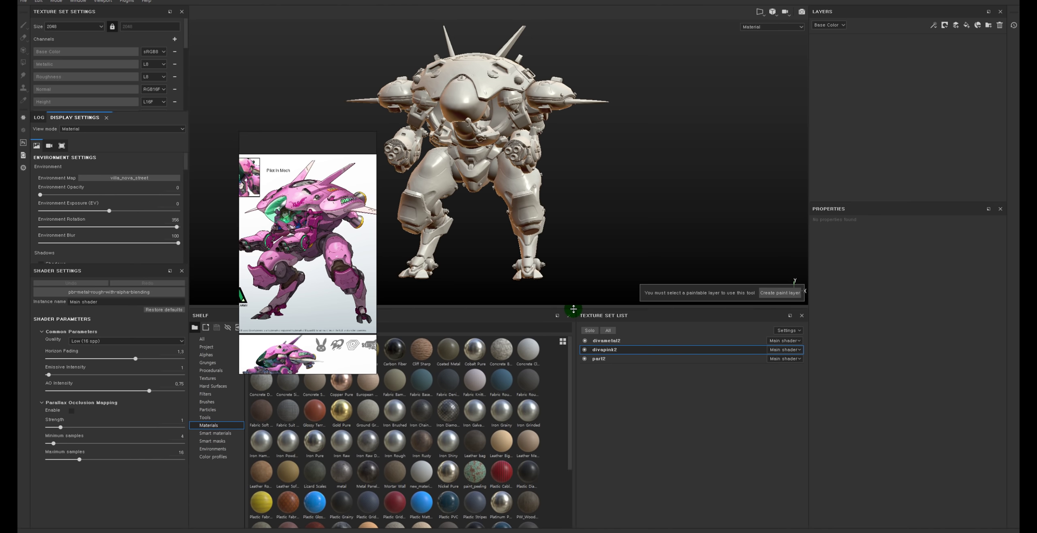
drag(573, 309, 573, 429)
alt+drag(637, 282, 620, 273)
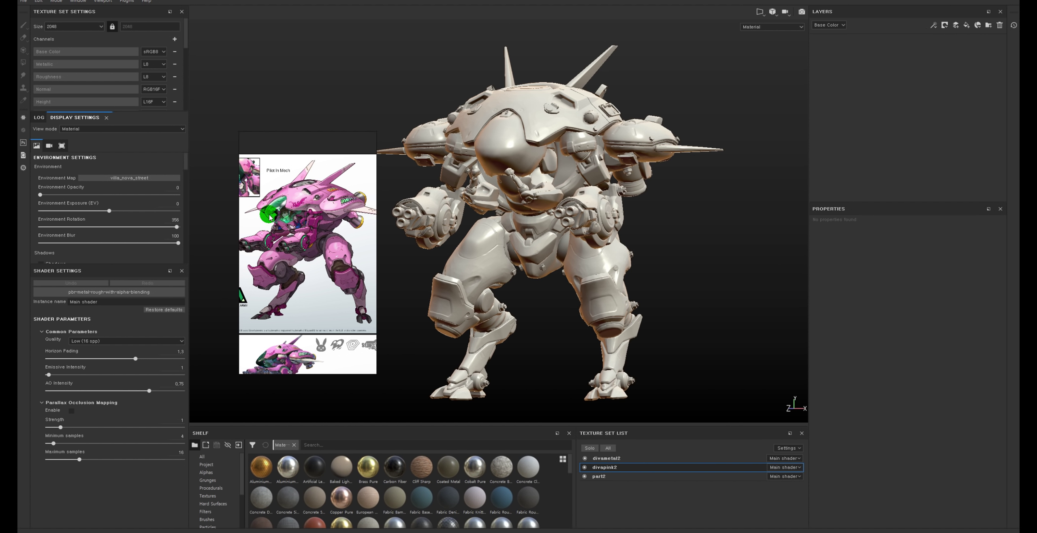
Step: Shift the reference image left beside the model and orbit the mech slightly
drag(269, 218, 217, 214)
alt+middle_drag(667, 237, 649, 230)
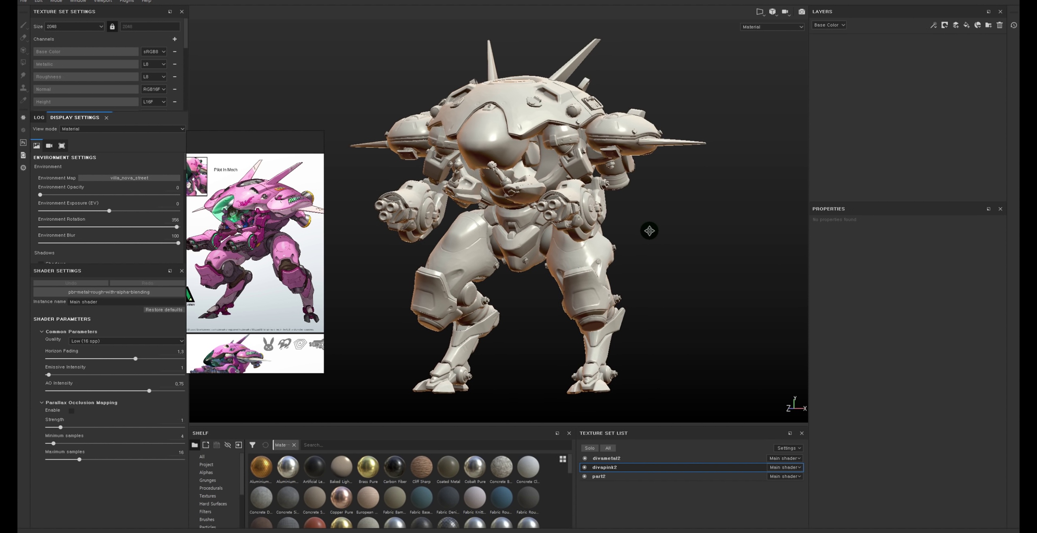
mouse_move(649, 230)
alt+mouse_down()
mouse_move(664, 220)
mouse_move(636, 204)
alt+mouse_up()
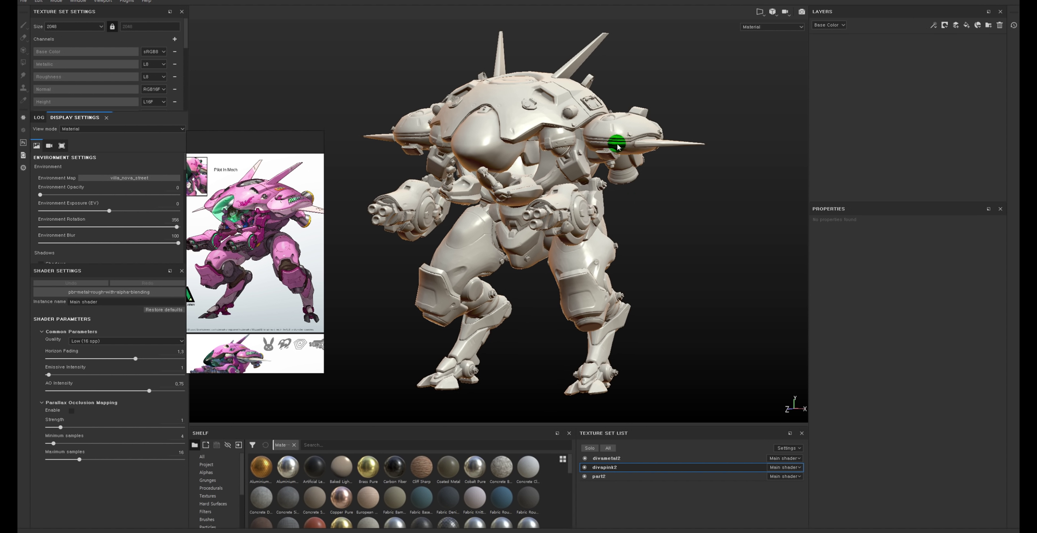
Step: Try bonifacio_aragon_stairs and panorama environment maps, then return to villa_nova_street
click(1006, 25)
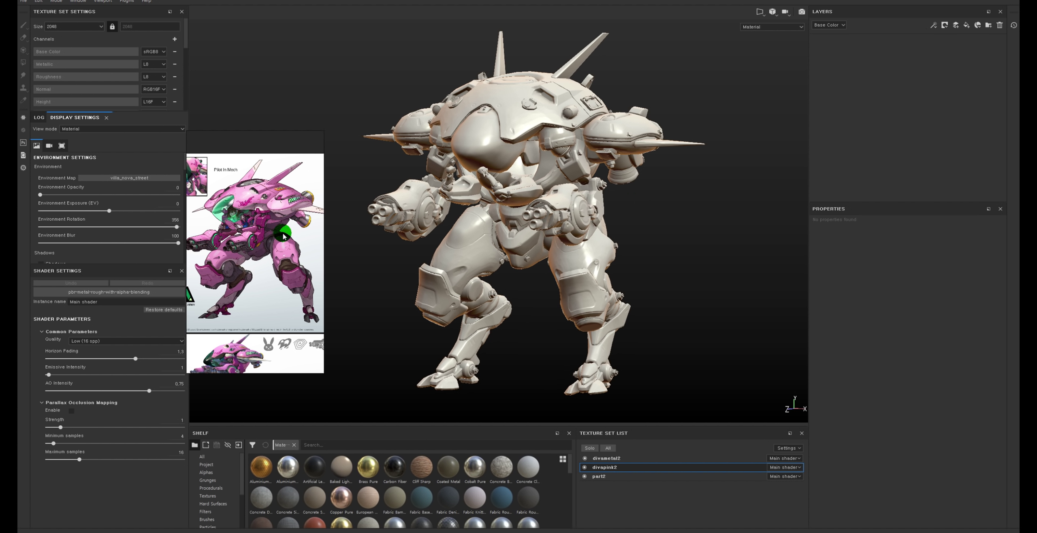
click(141, 180)
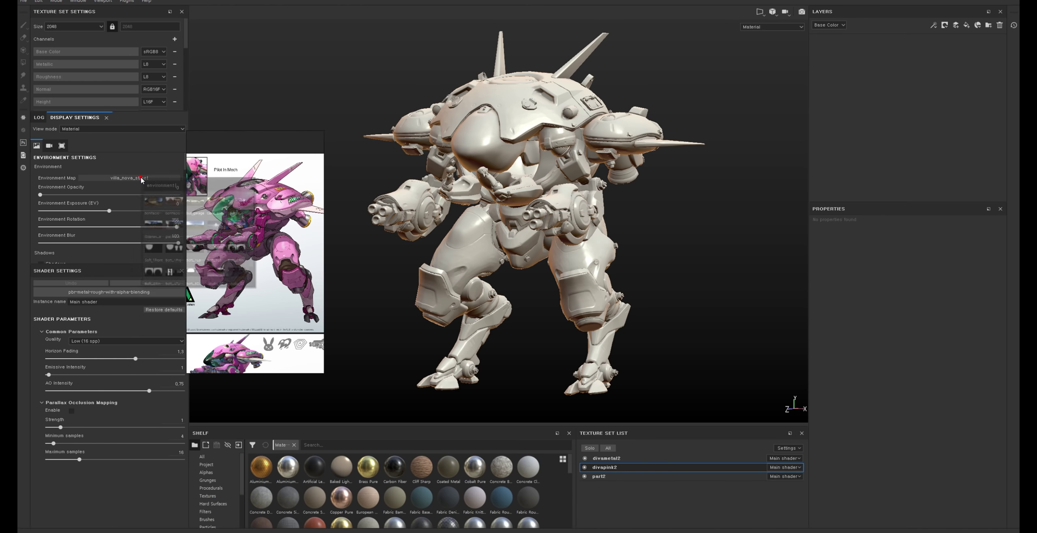
click(199, 278)
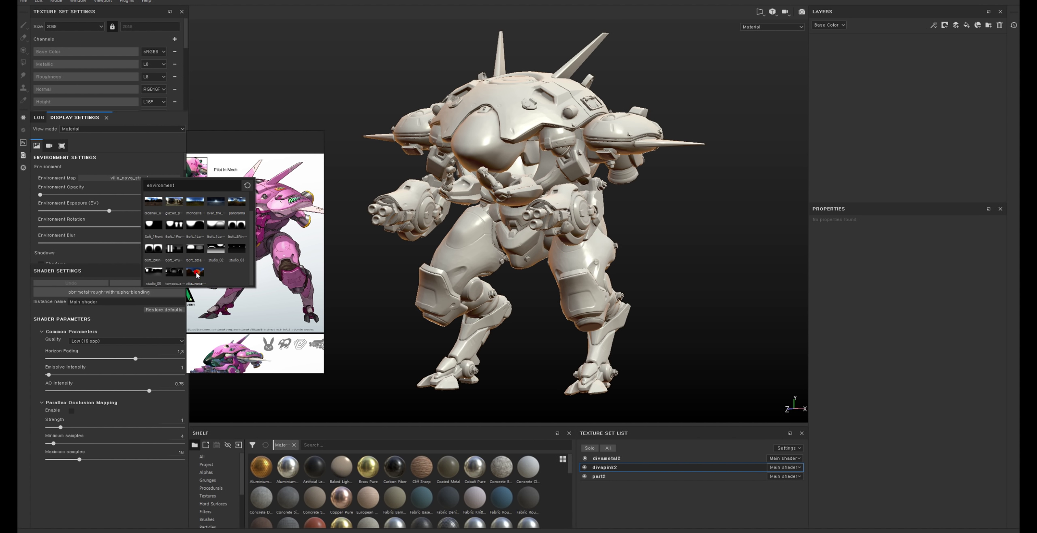
click(130, 178)
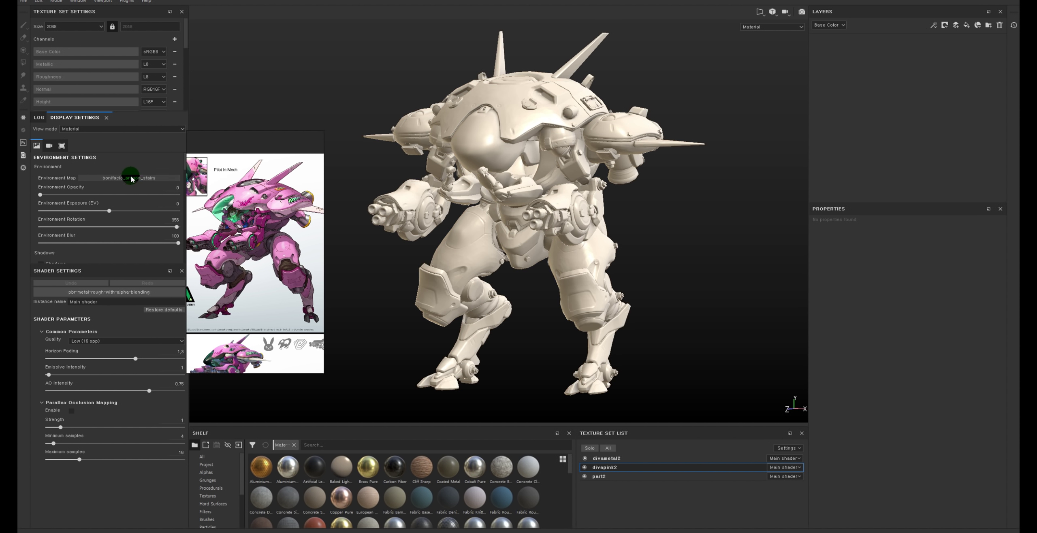
click(132, 177)
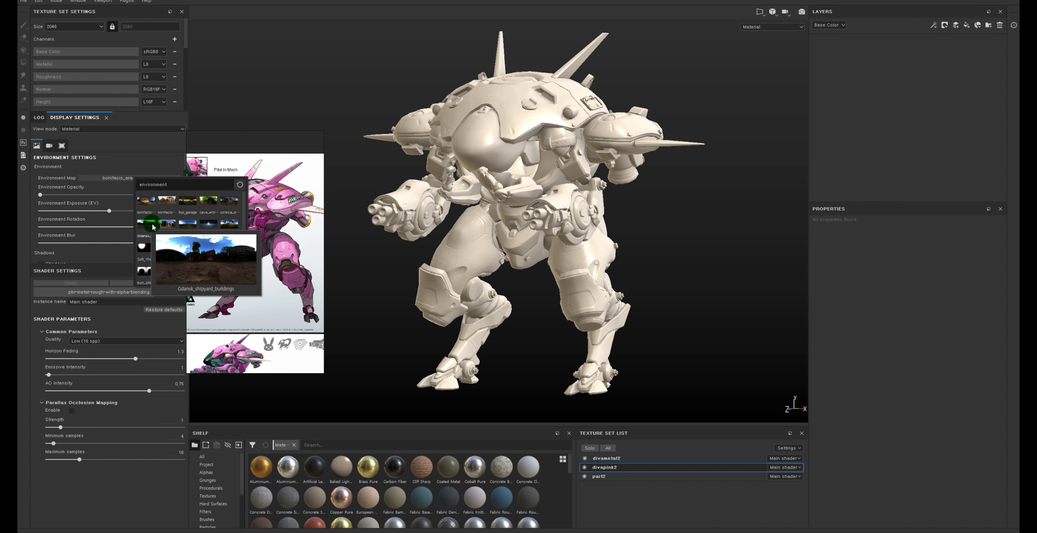
mouse_move(228, 230)
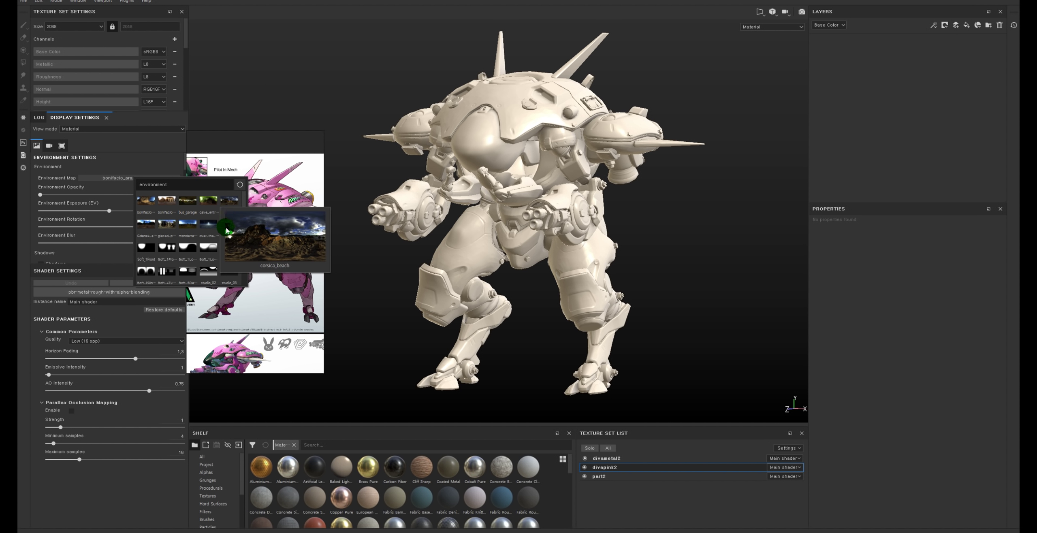
click(228, 229)
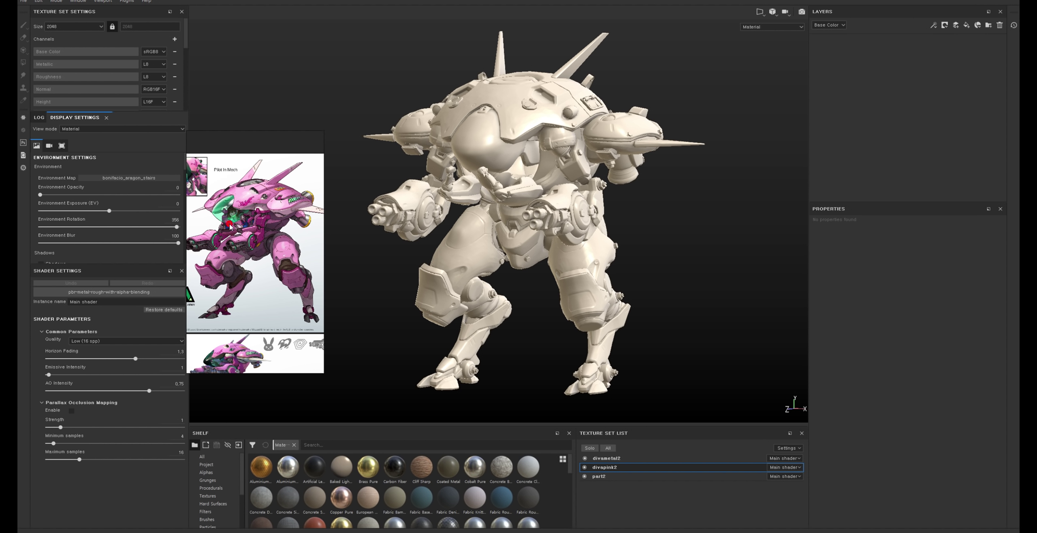
click(158, 175)
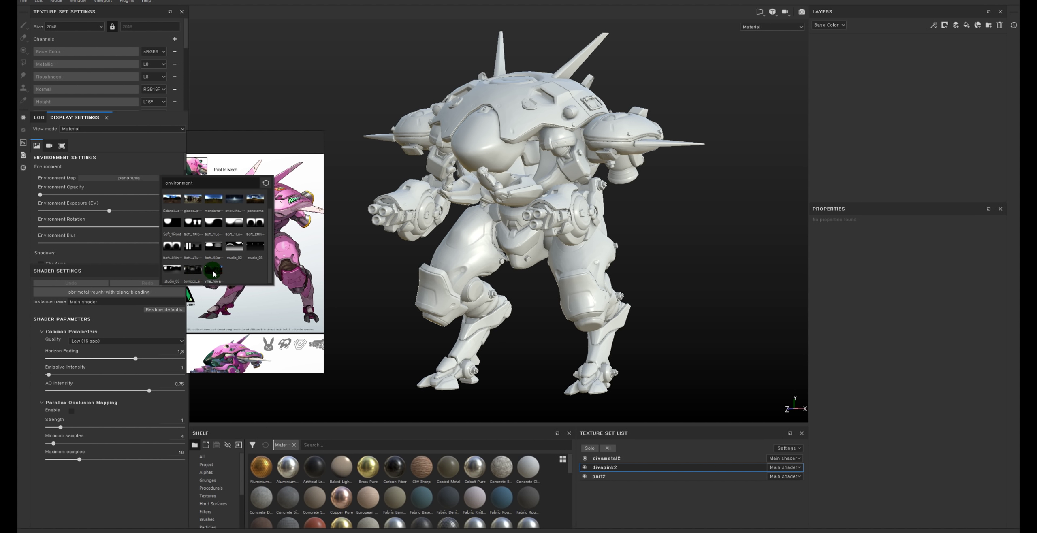
click(214, 274)
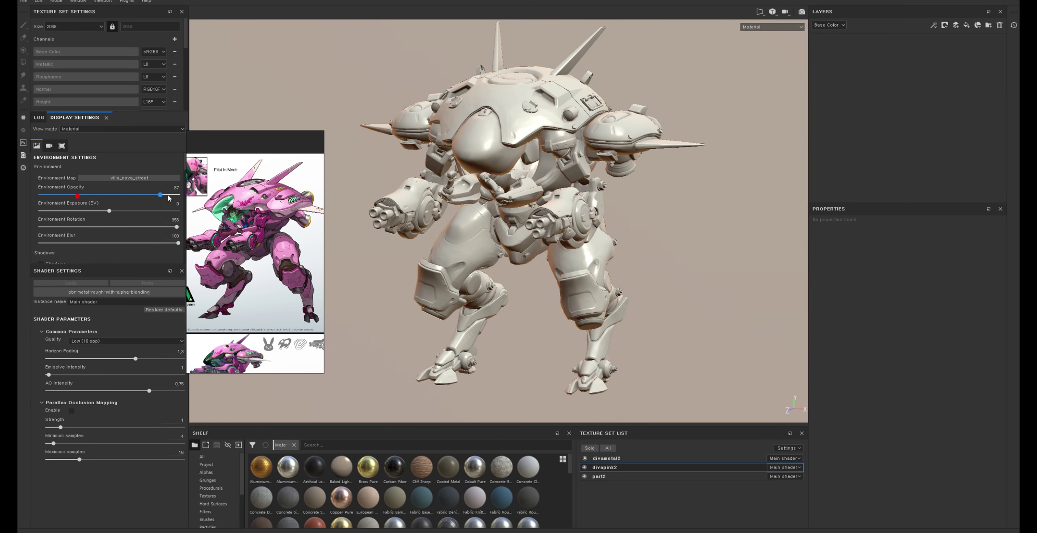
Step: Show the environment as a sharp viewport background and dim its opacity to 22
mouse_move(41, 194)
mouse_down()
mouse_move(102, 215)
mouse_move(40, 243)
mouse_up()
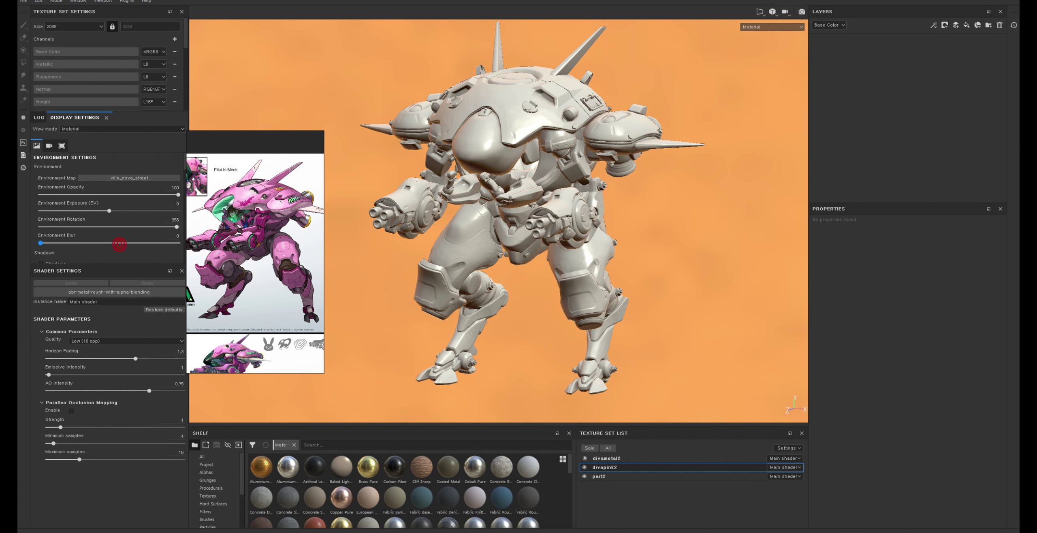
alt+drag(389, 205, 446, 203)
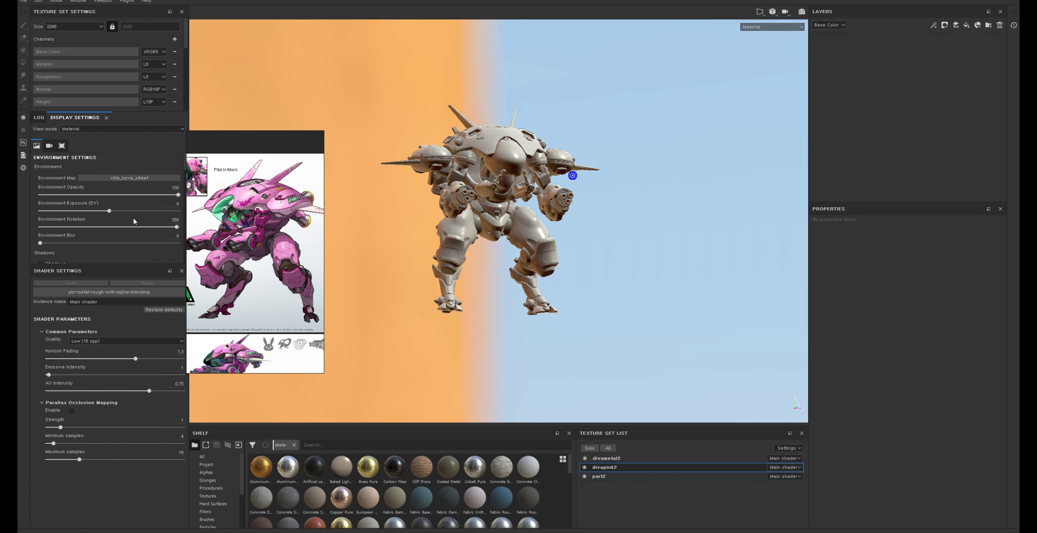
mouse_move(178, 194)
mouse_down()
mouse_move(77, 195)
mouse_move(70, 207)
mouse_up()
mouse_move(562, 173)
alt+mouse_down()
mouse_move(513, 194)
mouse_move(555, 158)
mouse_move(583, 157)
mouse_move(557, 180)
mouse_move(498, 180)
alt+mouse_up()
click(110, 211)
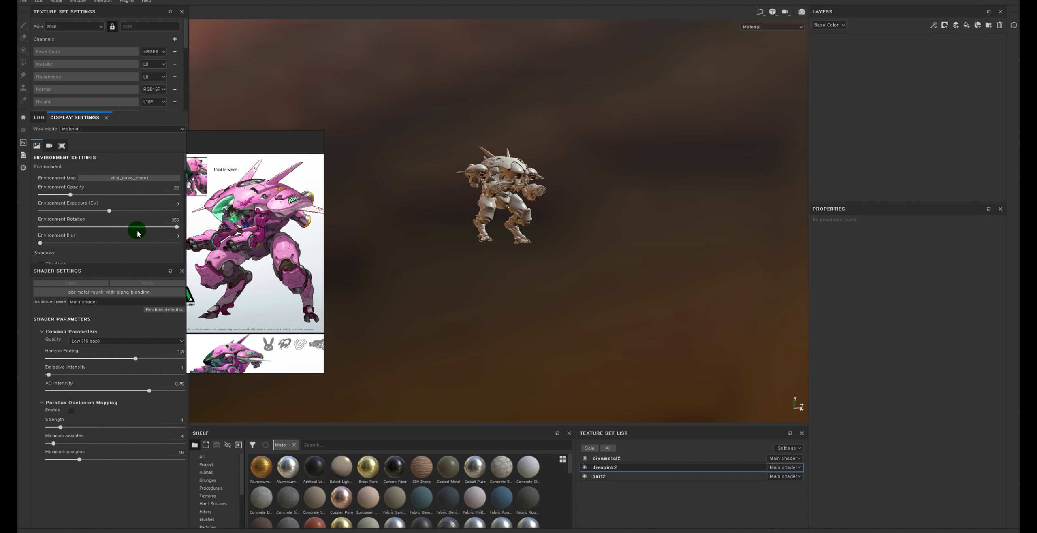
Step: Try bonifacio_aragon_stairs lighting, brightening and rotating the environment while orbiting the mech
click(115, 181)
click(132, 204)
mouse_move(577, 137)
alt+mouse_down()
mouse_move(669, 158)
mouse_move(359, 166)
alt+mouse_up()
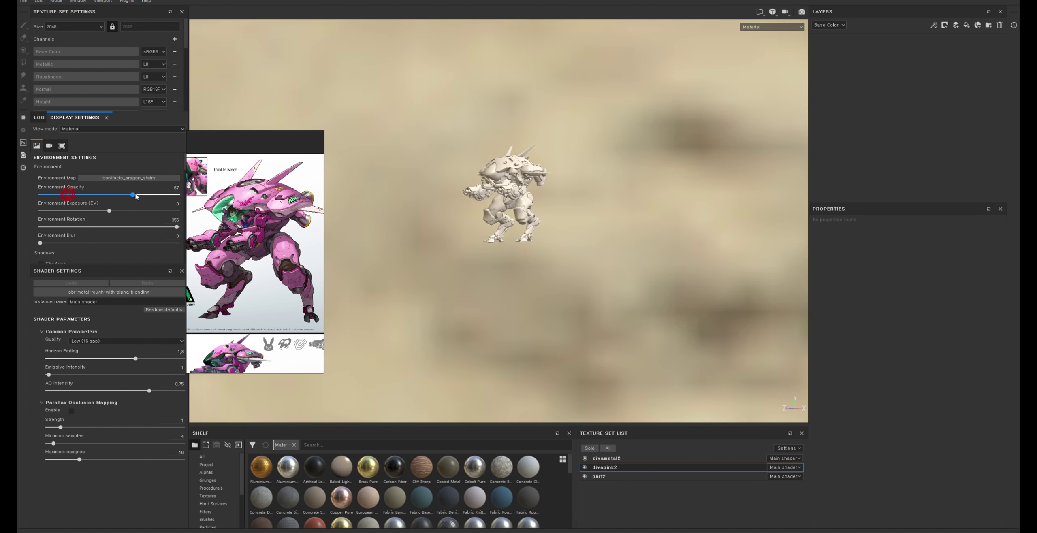
drag(68, 197, 157, 195)
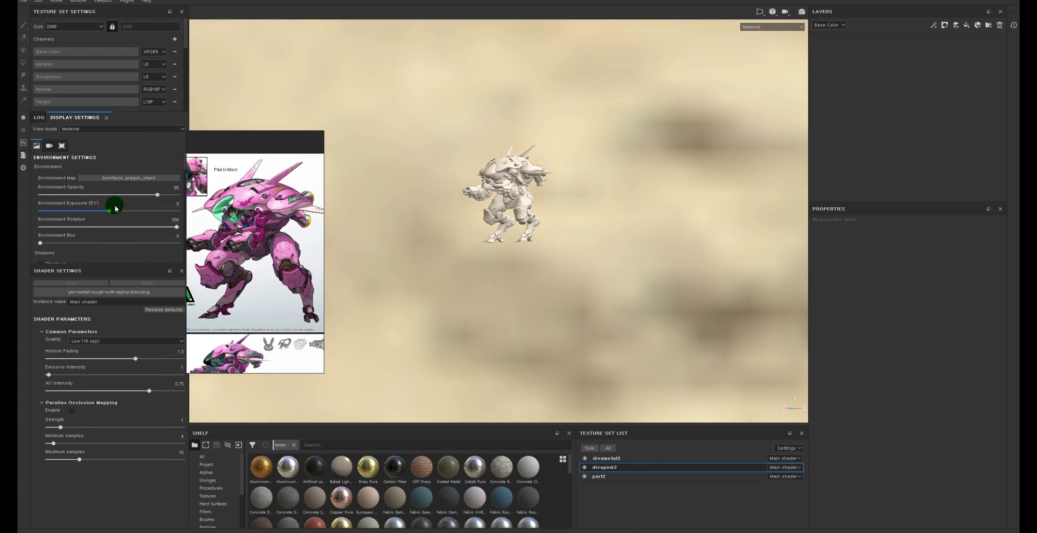
drag(113, 232, 139, 229)
alt+drag(359, 95, 439, 120)
scroll(439, 118, up, 3)
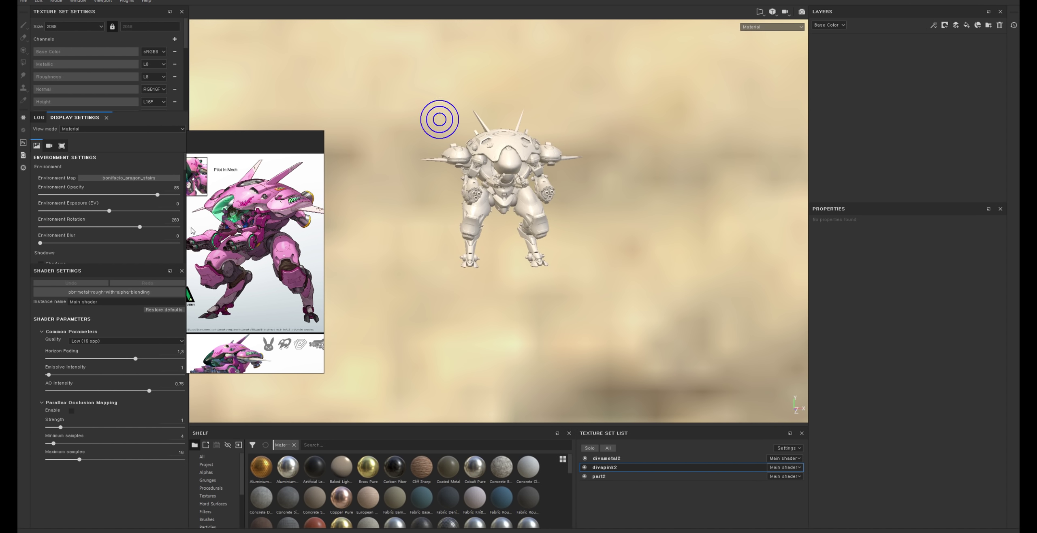
Step: Switch back to villa_nova_street with blur 100 and opacity 0, then zoom in on the mech
click(159, 178)
click(213, 226)
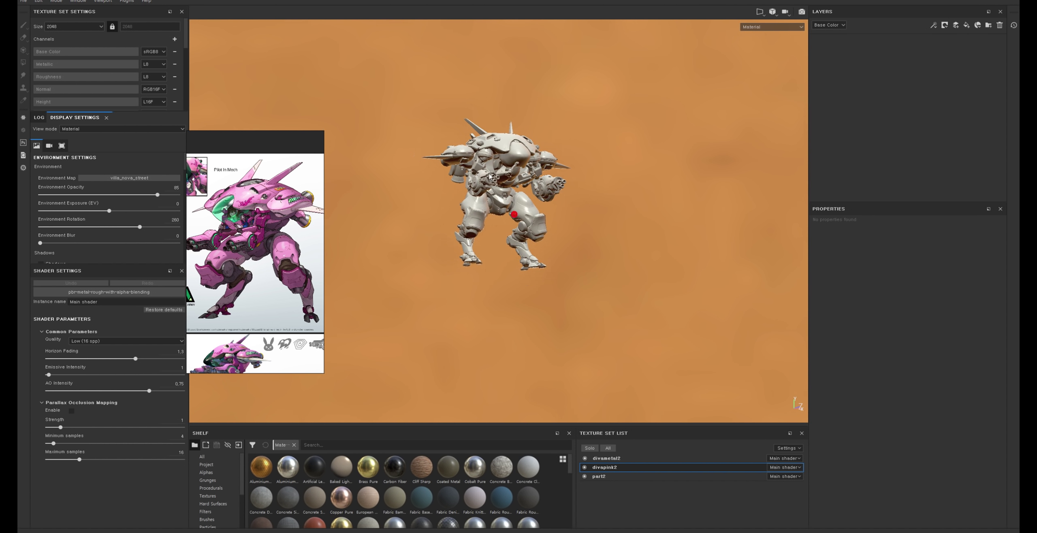
drag(39, 243, 178, 243)
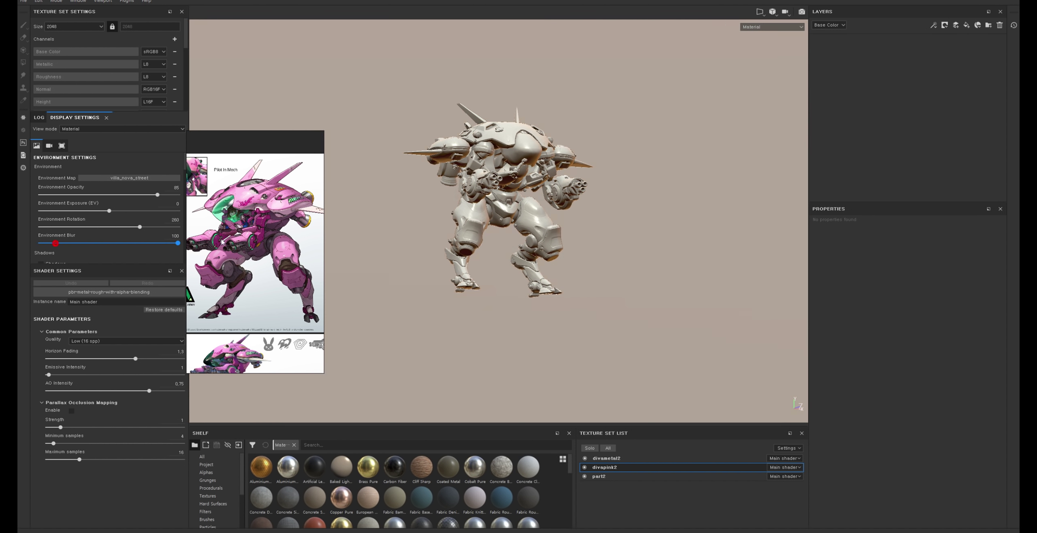
drag(130, 198, 40, 194)
alt+drag(496, 88, 573, 81)
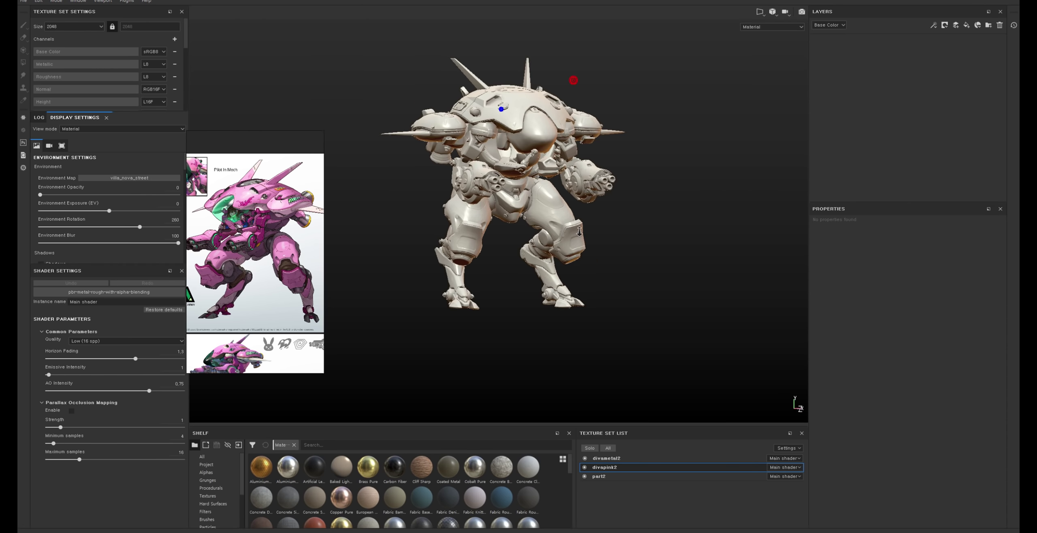
mouse_move(574, 81)
alt+right_down()
mouse_move(578, 212)
mouse_move(248, 317)
alt+right_up()
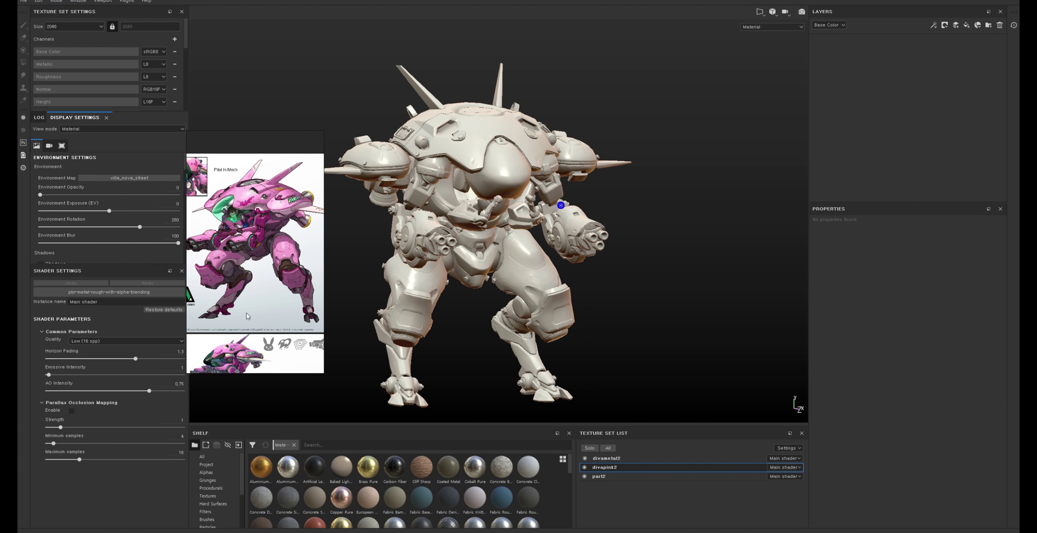
click(134, 292)
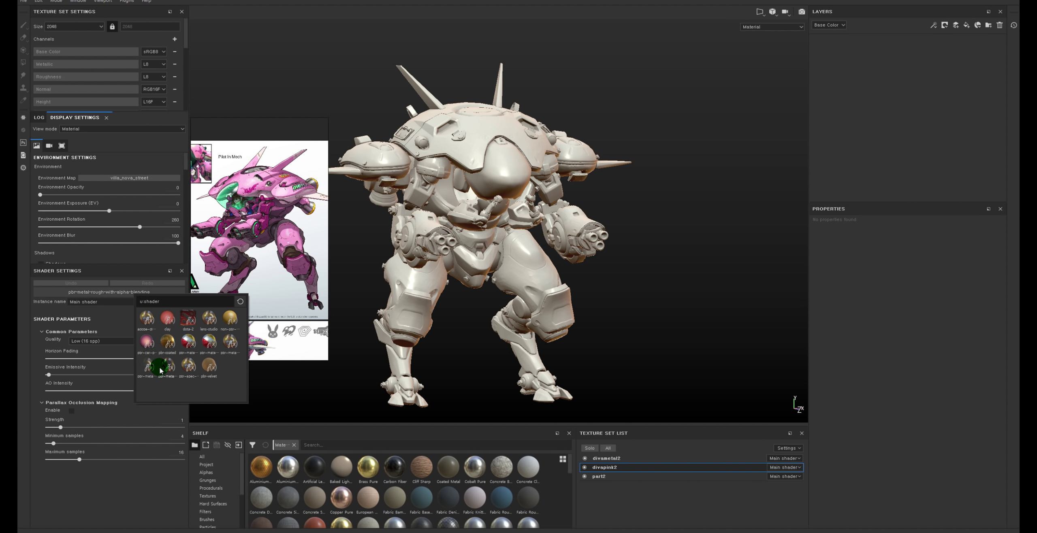
mouse_move(148, 368)
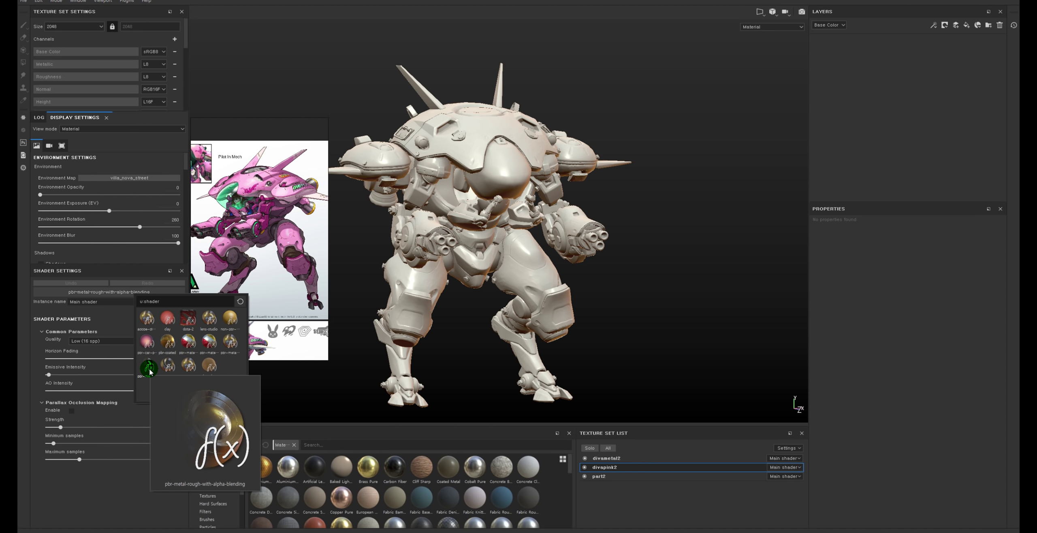
mouse_move(150, 371)
mouse_down()
mouse_move(208, 371)
mouse_move(143, 375)
mouse_up()
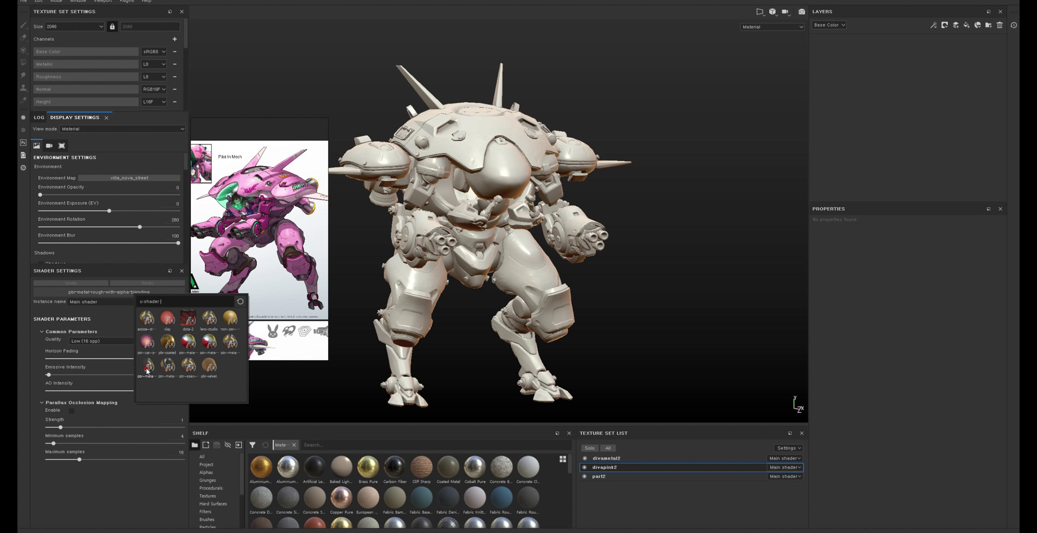
key(Escape)
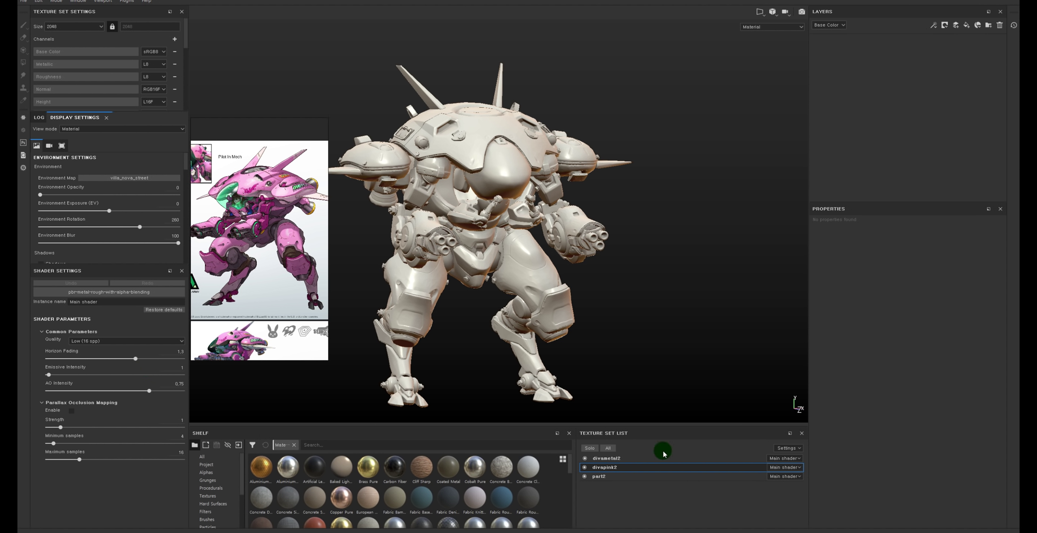
click(584, 458)
click(585, 458)
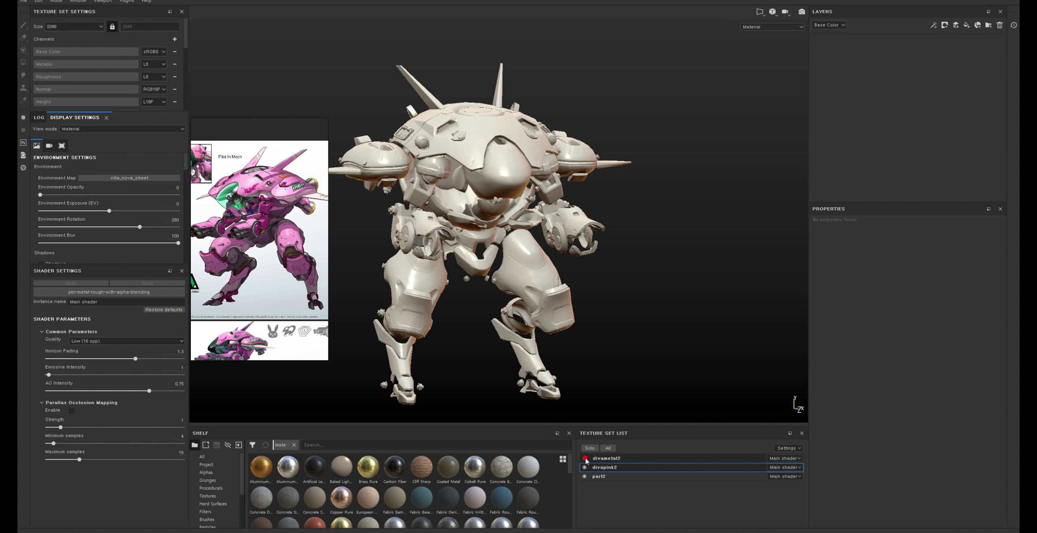
click(585, 458)
click(585, 458)
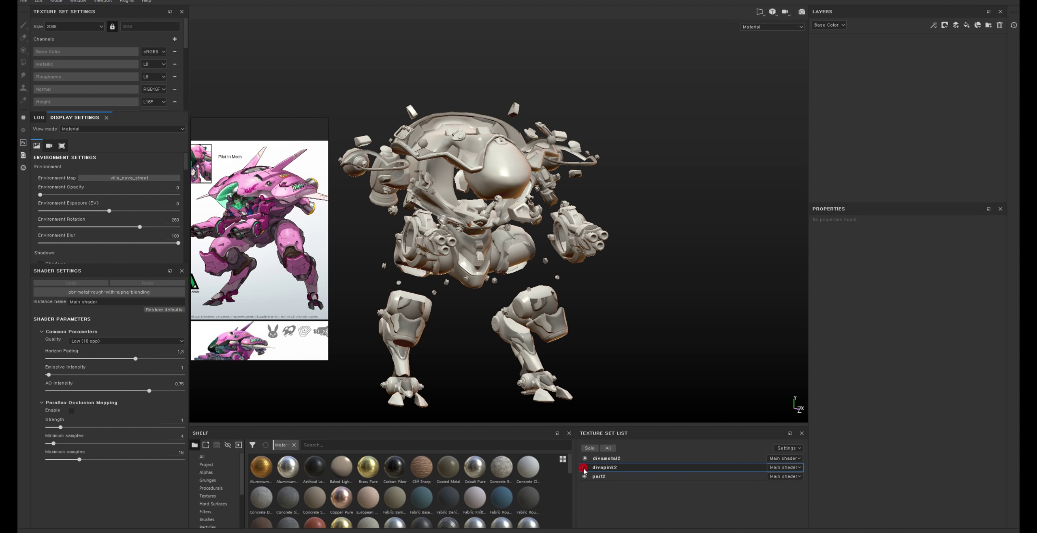
click(584, 467)
click(583, 467)
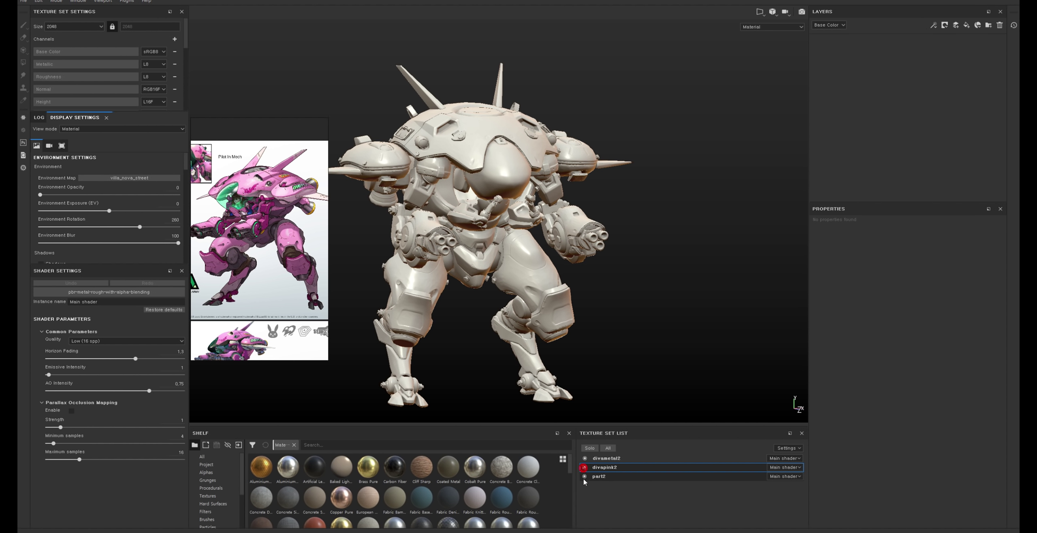
click(583, 476)
click(584, 477)
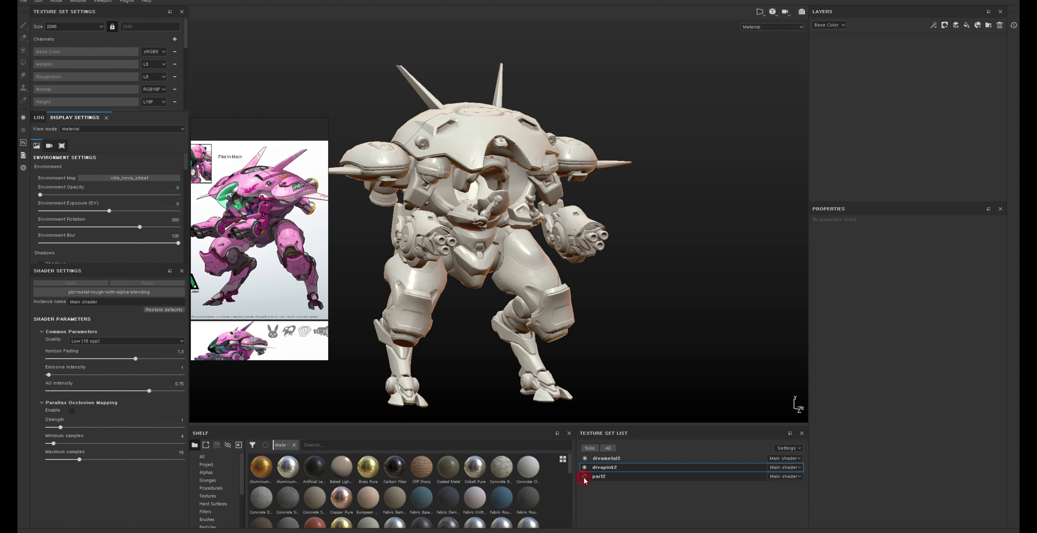
alt+drag(653, 194, 654, 191)
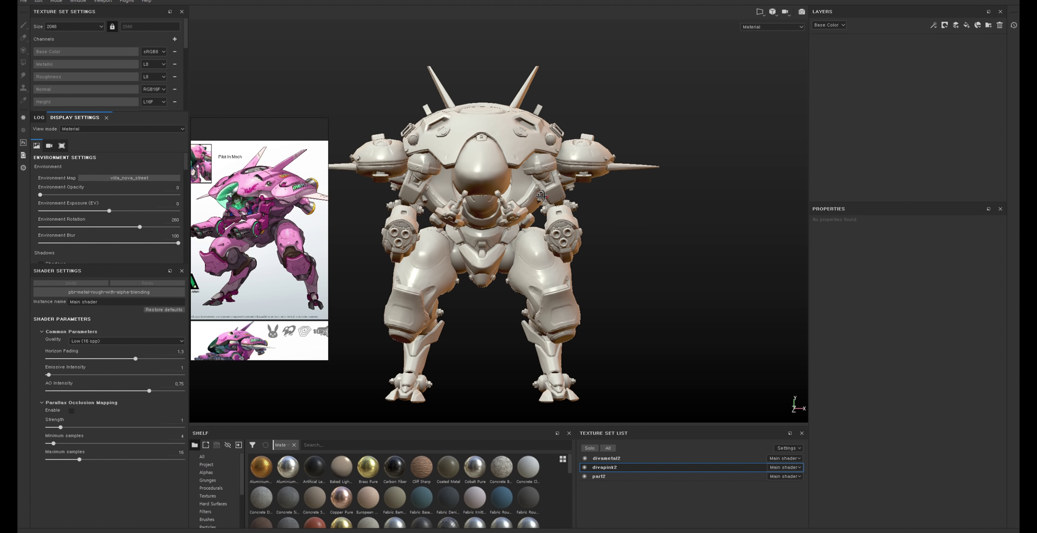
alt+drag(540, 196, 585, 269)
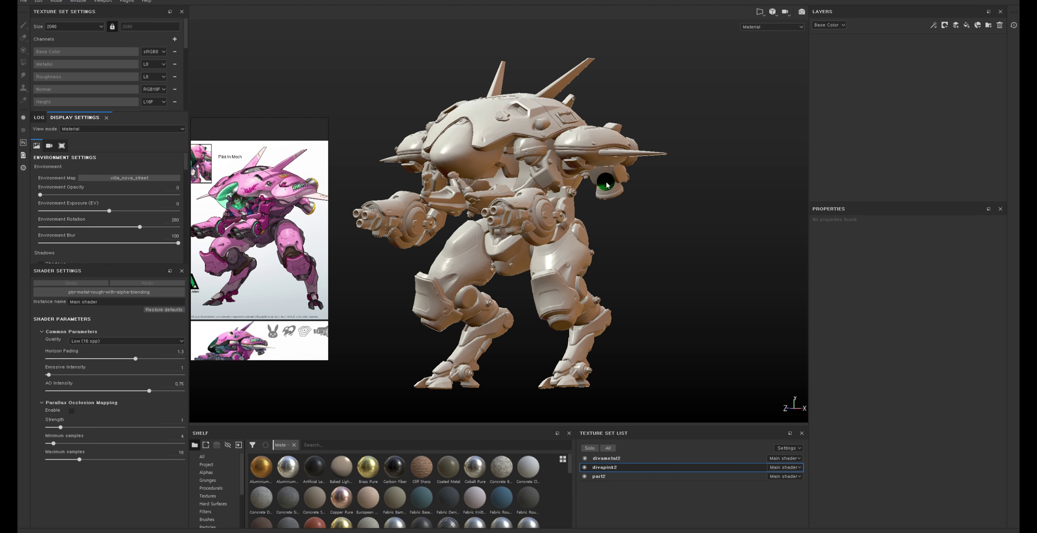
alt+drag(606, 181, 565, 191)
key(F1)
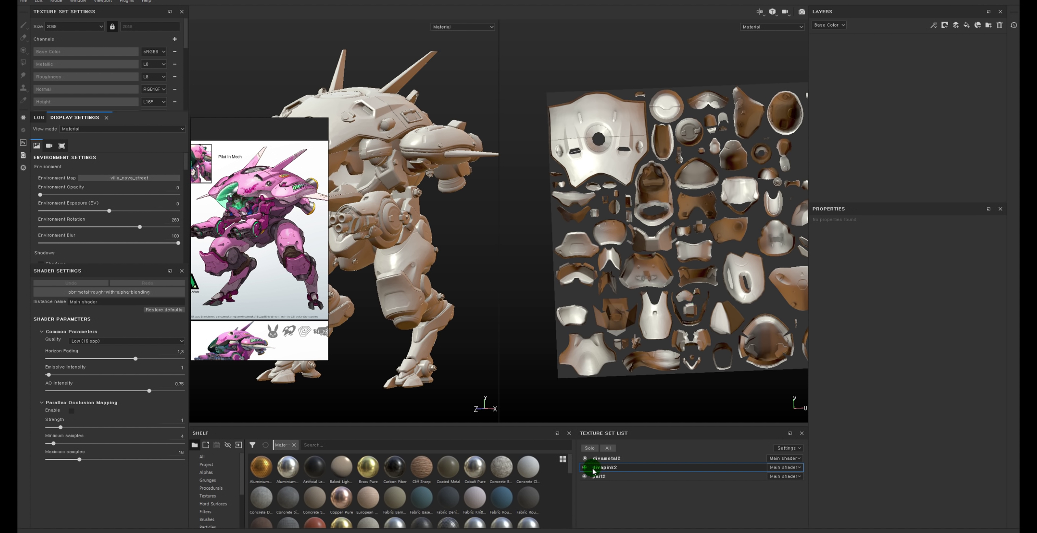
click(606, 458)
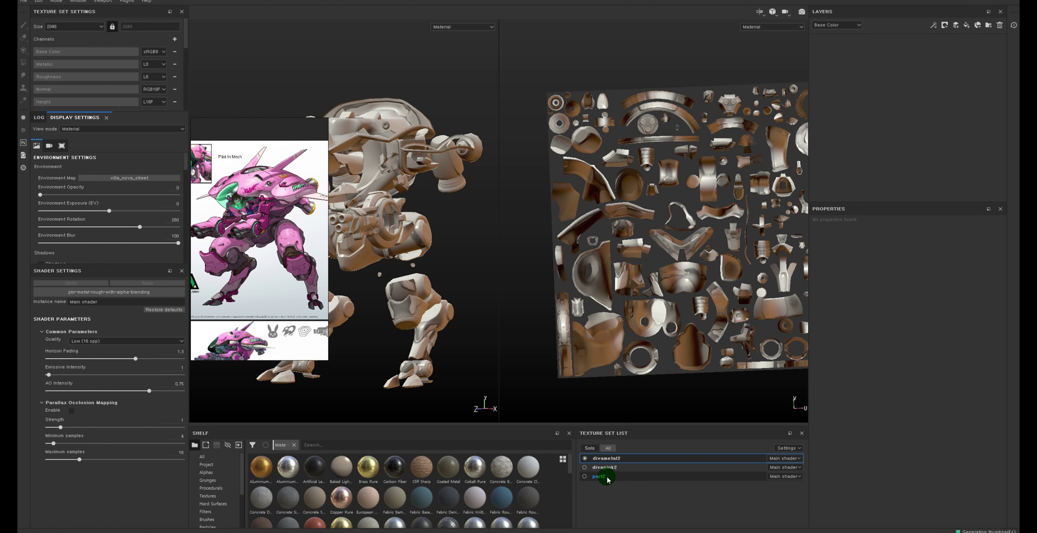
click(608, 477)
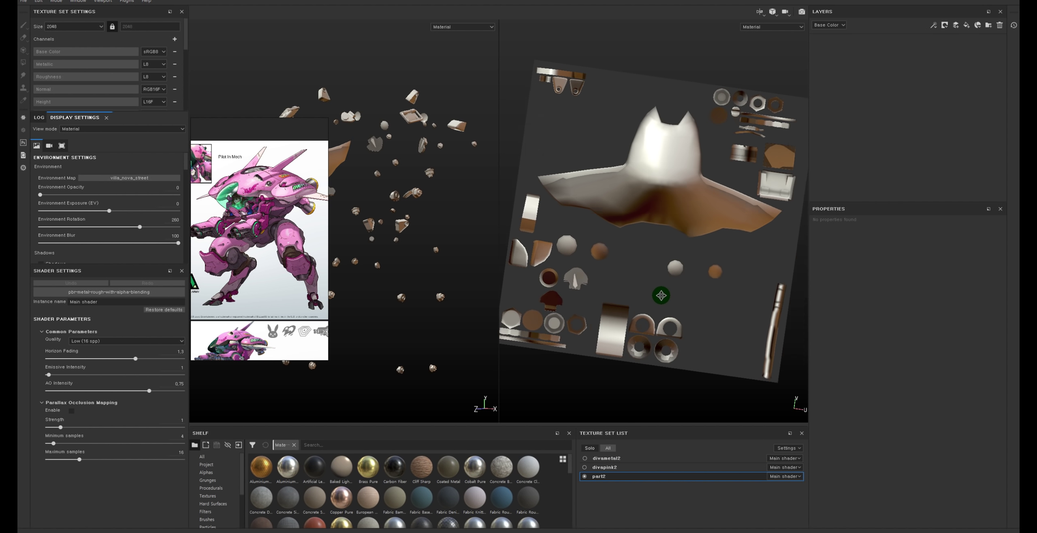
alt+drag(665, 292, 663, 379)
click(584, 467)
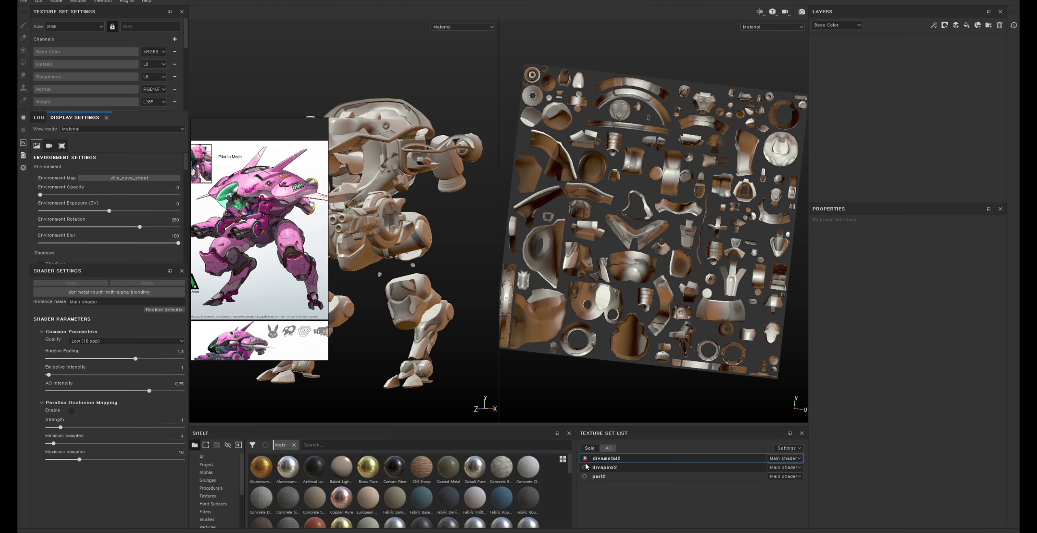
click(585, 477)
click(584, 458)
click(585, 467)
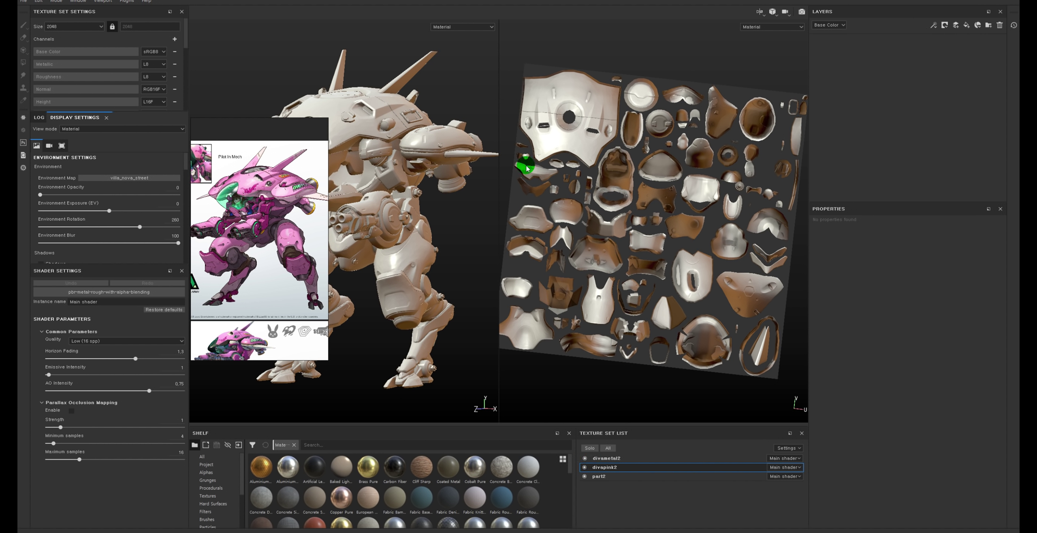
key(F2)
alt+drag(543, 172, 553, 157)
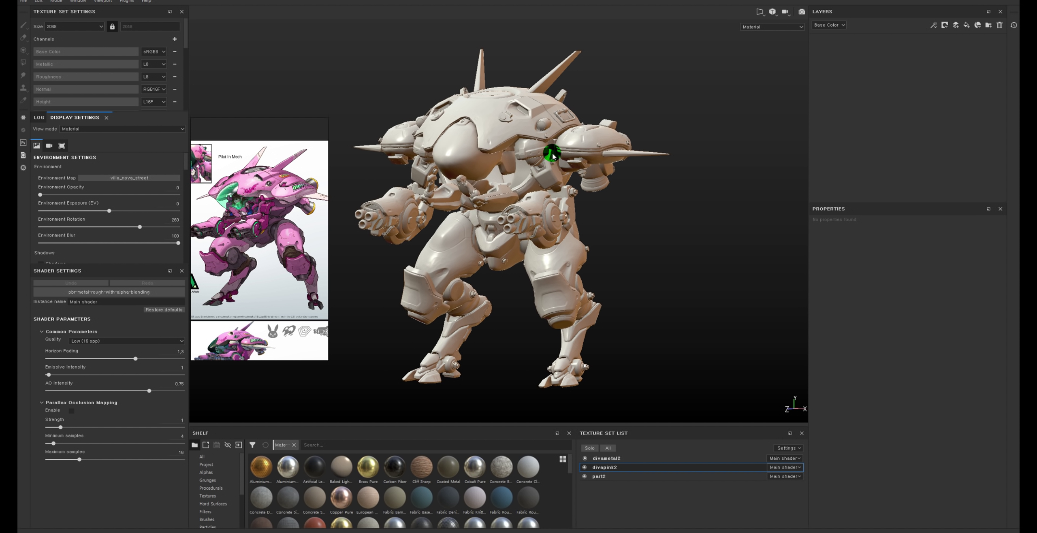
Step: Set environment rotation to 287, orbit to check the side lighting, and enlarge the material shelf
shift+right_drag(558, 160, 557, 159)
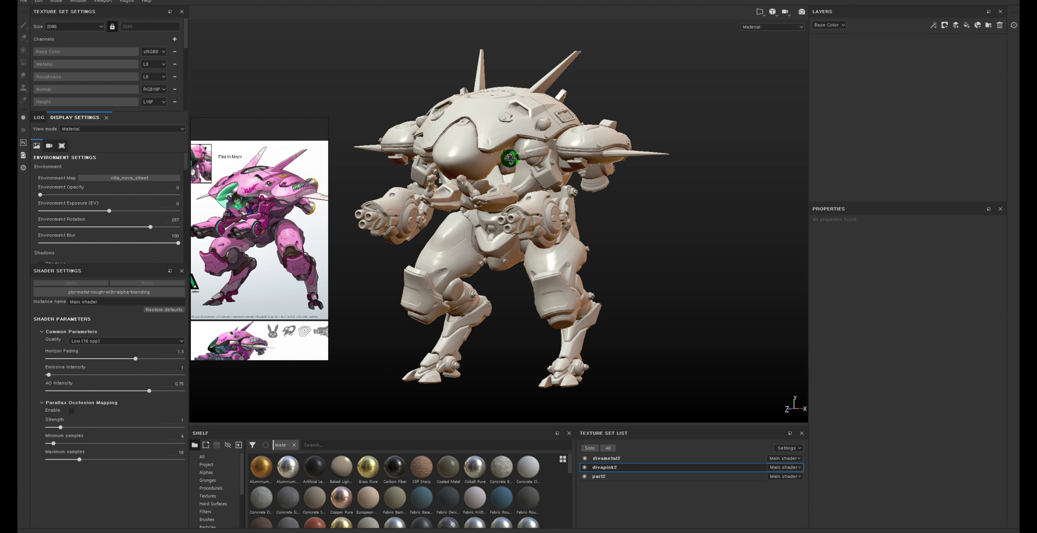
alt+middle_drag(506, 158, 510, 164)
drag(510, 165, 512, 146)
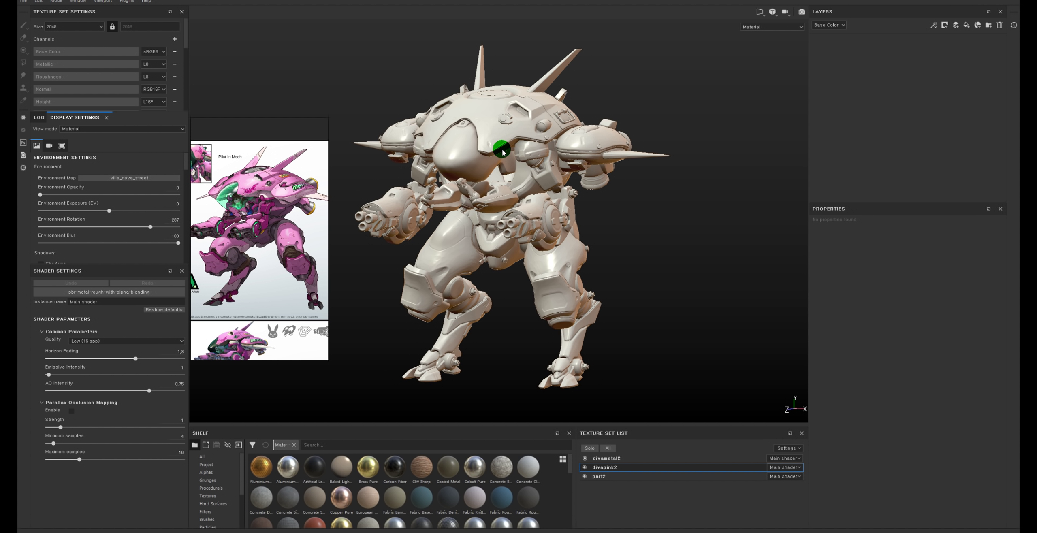
drag(502, 152, 280, 196)
drag(278, 184, 277, 184)
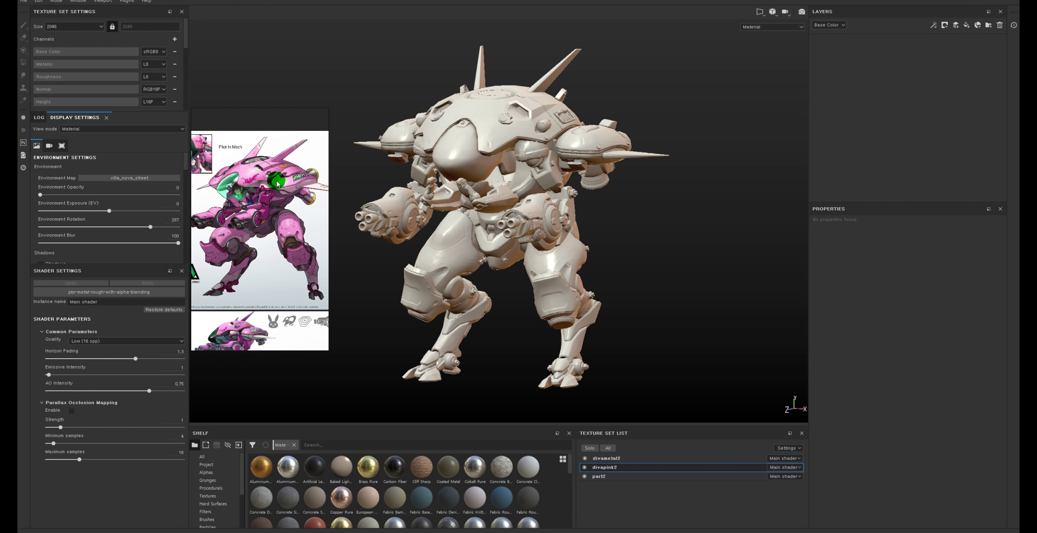
click(603, 179)
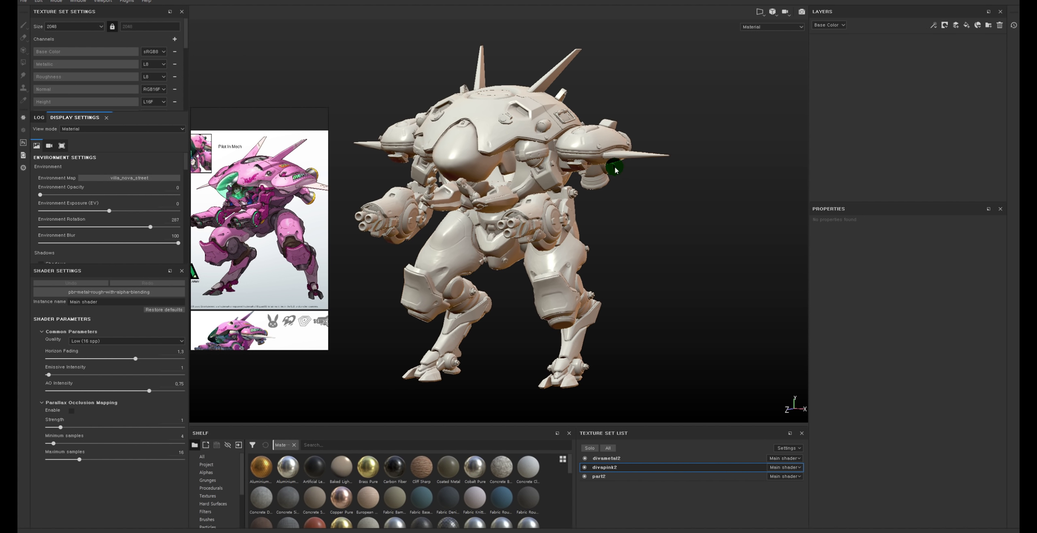
mouse_move(612, 187)
alt+mouse_down()
mouse_move(486, 190)
mouse_move(566, 193)
alt+mouse_up()
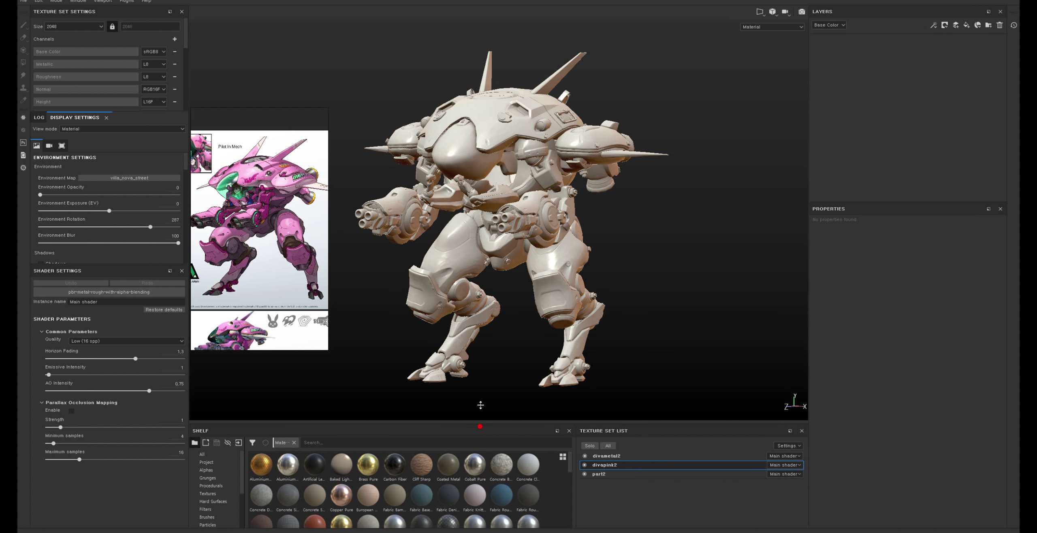
drag(480, 427, 480, 376)
Step: Drag the Military Metal smart material onto the divametal2 texture set's layer stack
alt+middle_drag(562, 158, 561, 134)
scroll(561, 134, up, 3)
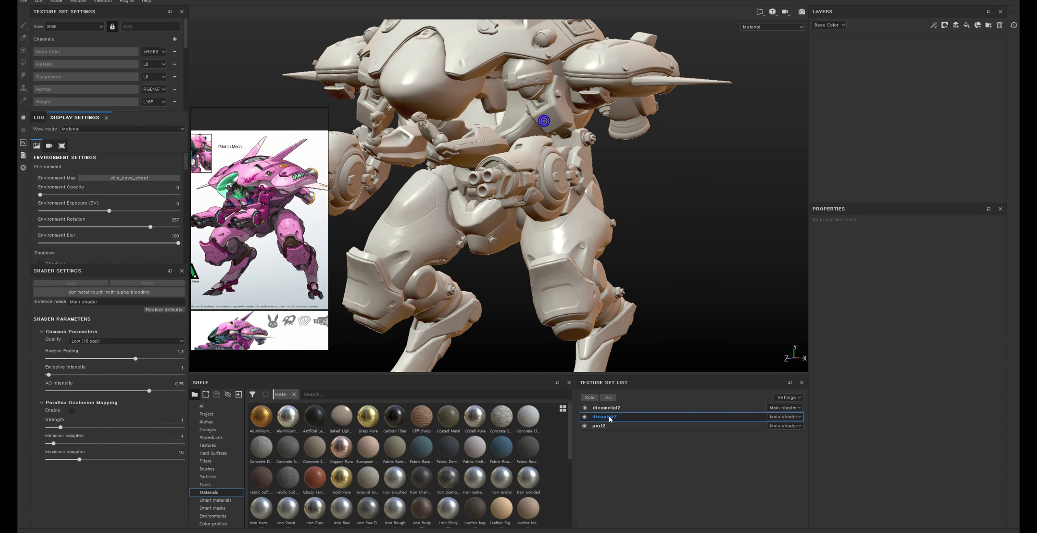
click(600, 409)
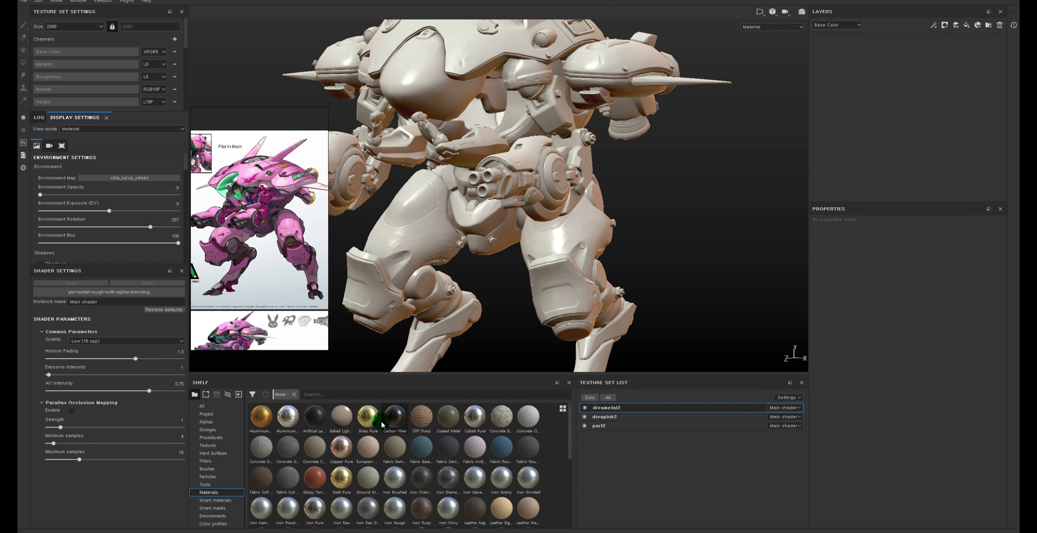
click(215, 500)
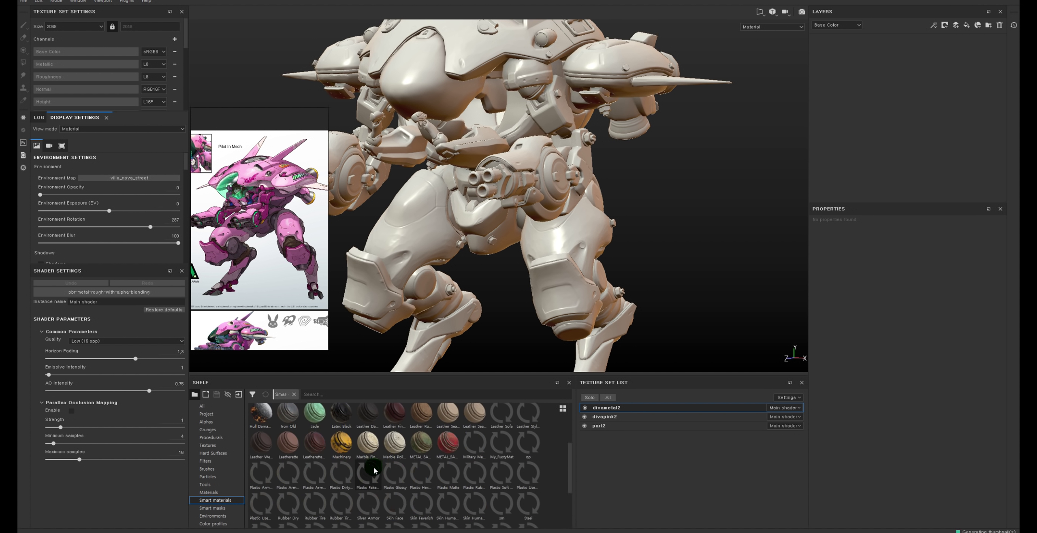
drag(475, 443, 952, 17)
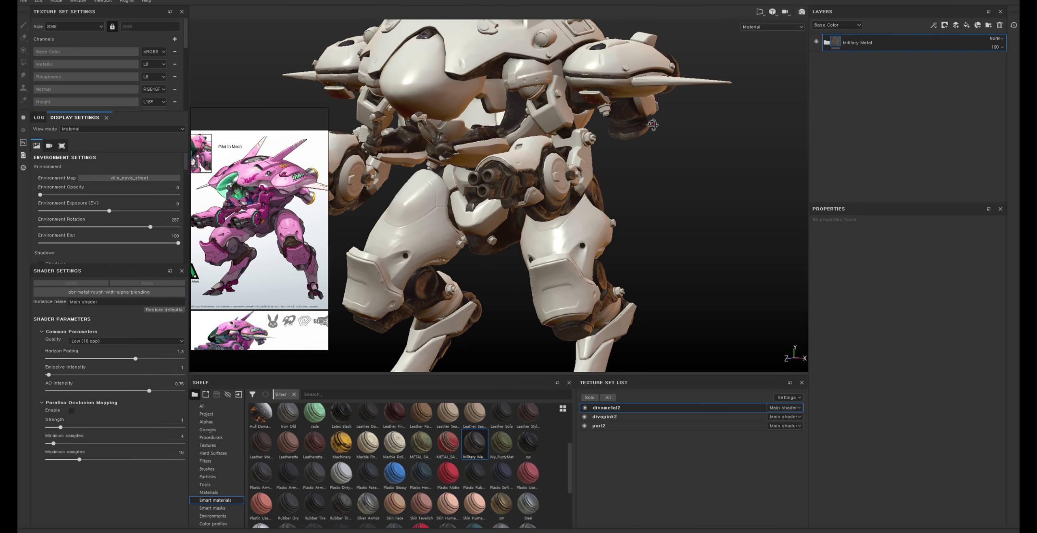
shift+right_drag(652, 125, 560, 109)
Step: Zoom in on the gun arm and select the Military Metal layer
mouse_move(470, 166)
alt+mouse_down()
mouse_move(616, 165)
mouse_move(527, 133)
alt+mouse_up()
click(66, 27)
alt+drag(564, 100, 592, 211)
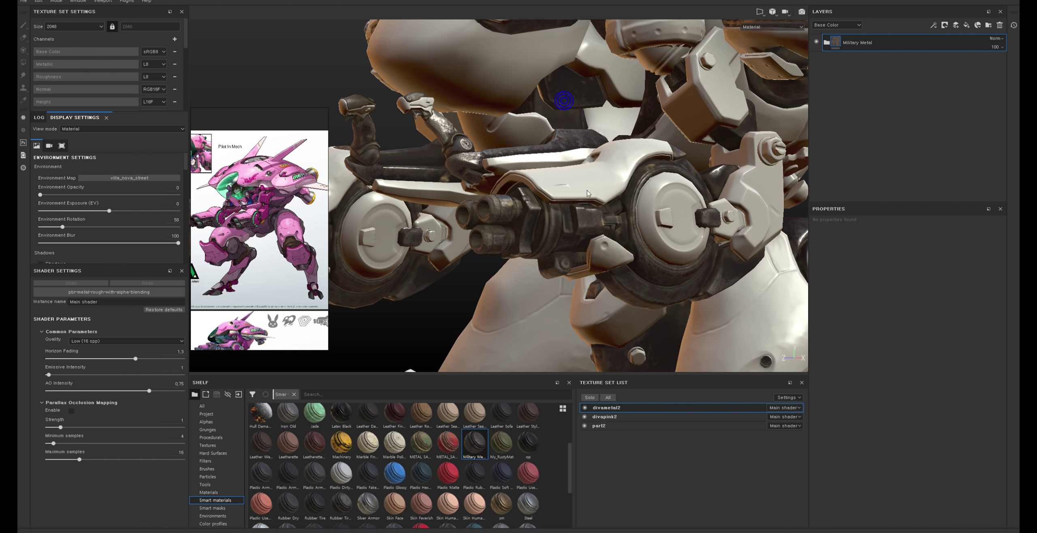
mouse_move(592, 211)
shift+right_down()
mouse_move(511, 215)
mouse_move(599, 215)
shift+right_up()
click(933, 42)
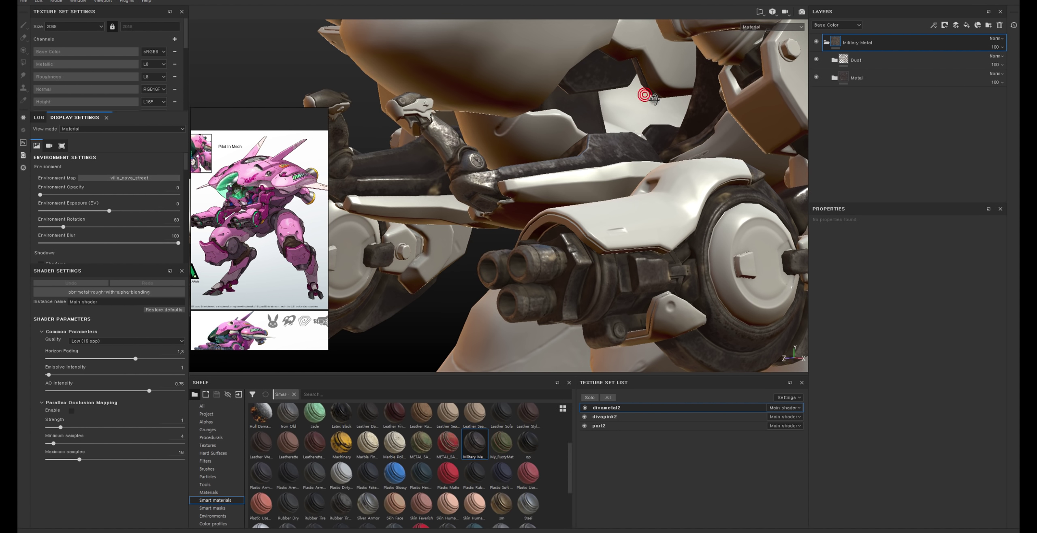
alt+drag(643, 94, 681, 120)
Step: Expand the Dust folder and hide its Dust Overlay and Dust Background layers
click(816, 59)
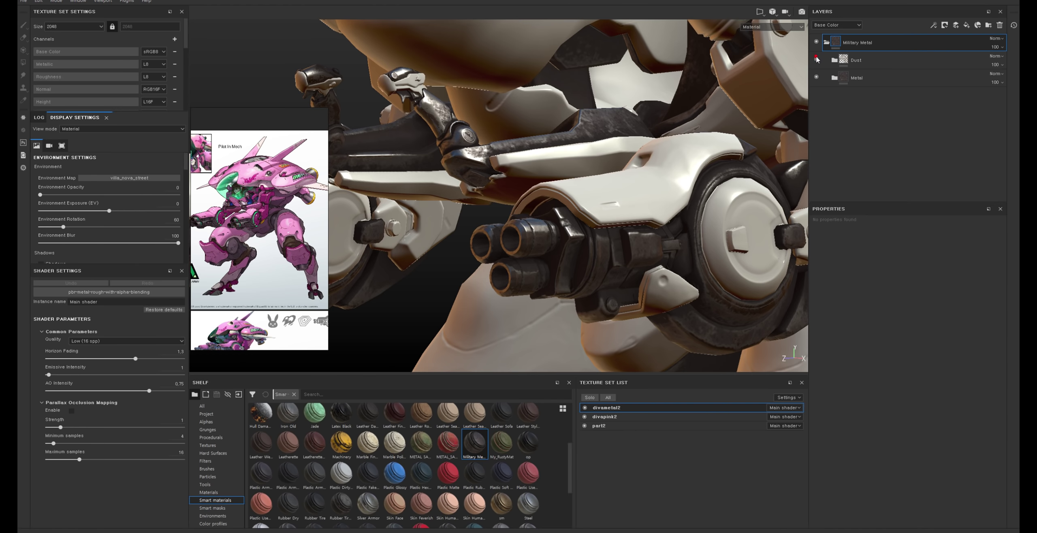
click(816, 59)
click(839, 60)
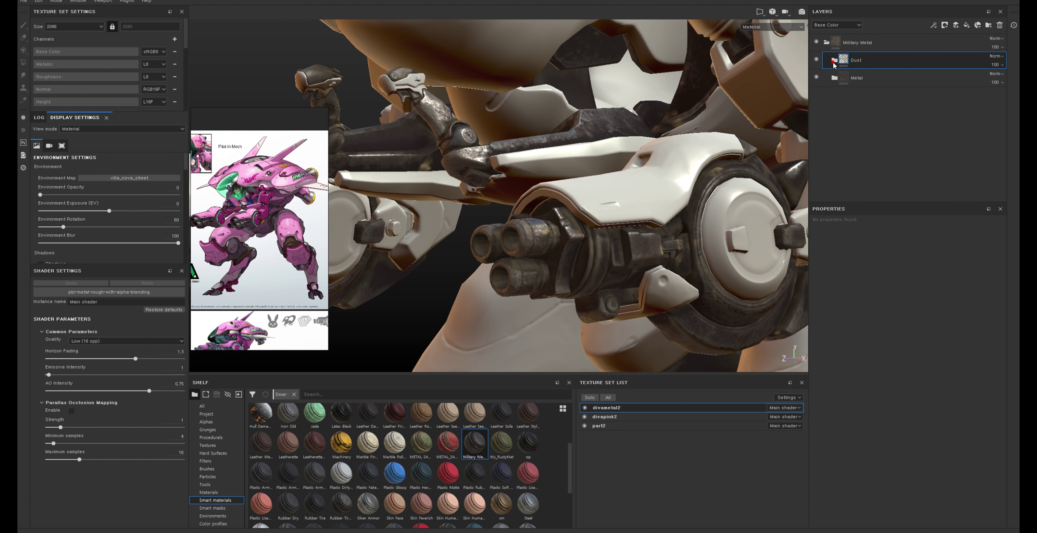
click(834, 63)
click(811, 77)
click(816, 94)
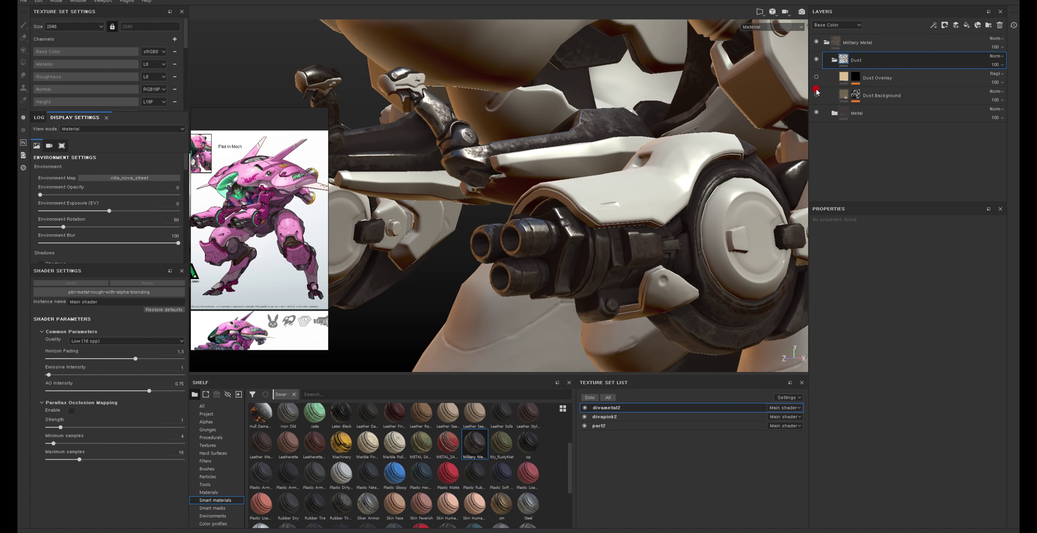
Step: Expand the Metal folder and hide its Edges, AO dirt and Dirt layers
alt+drag(688, 91, 544, 140)
shift+right_drag(543, 140, 642, 153)
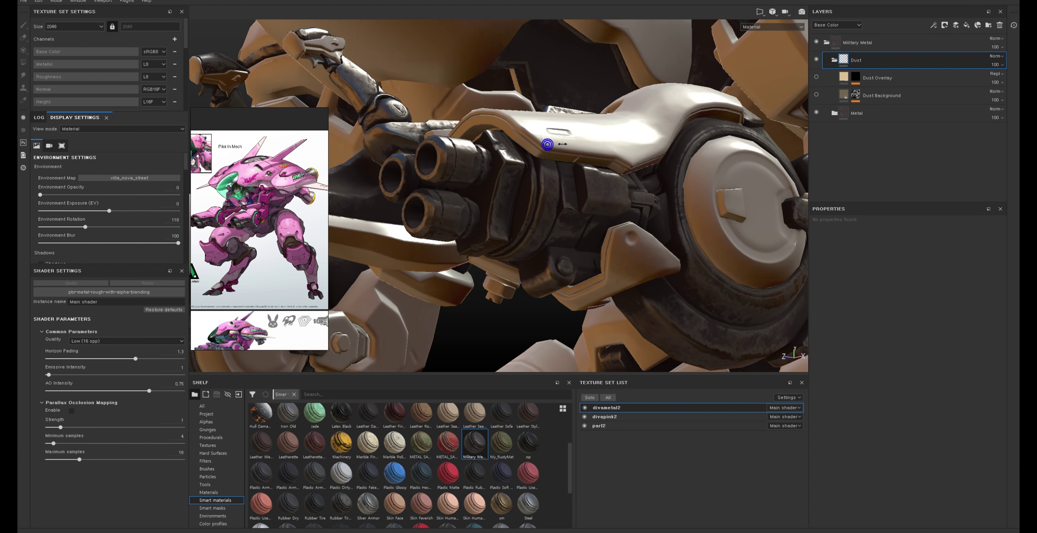
alt+drag(642, 153, 660, 146)
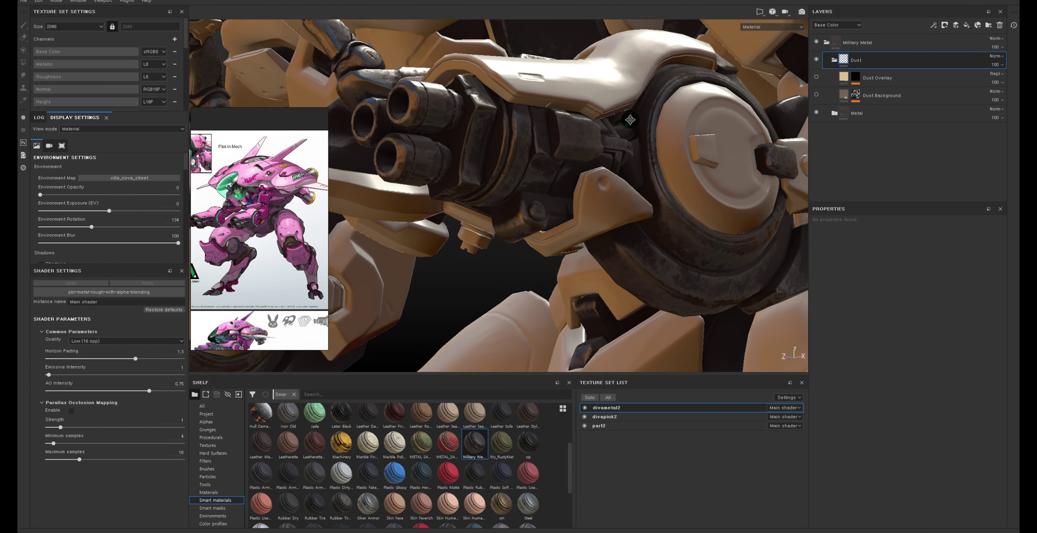
shift+right_drag(659, 147, 719, 132)
click(833, 117)
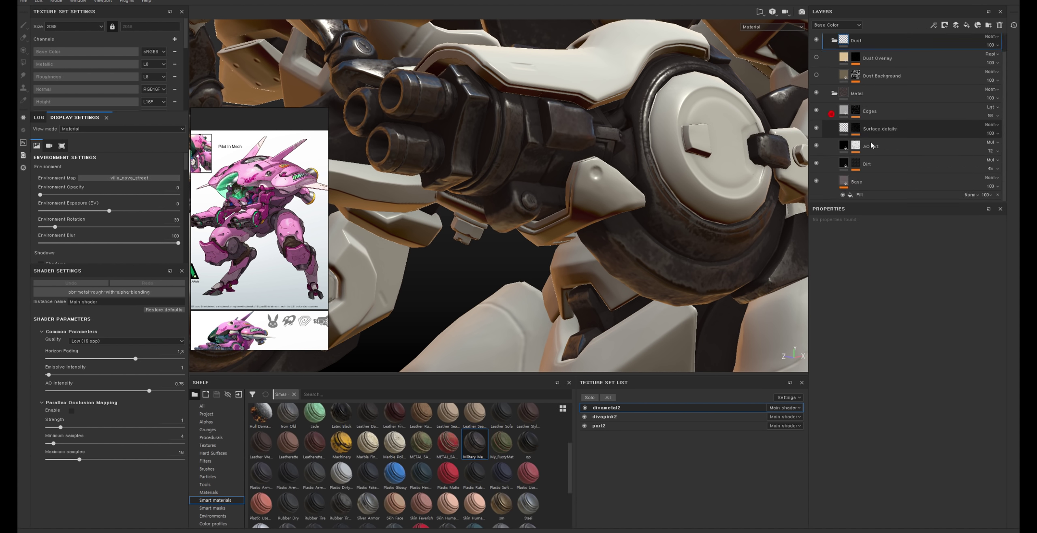
click(817, 110)
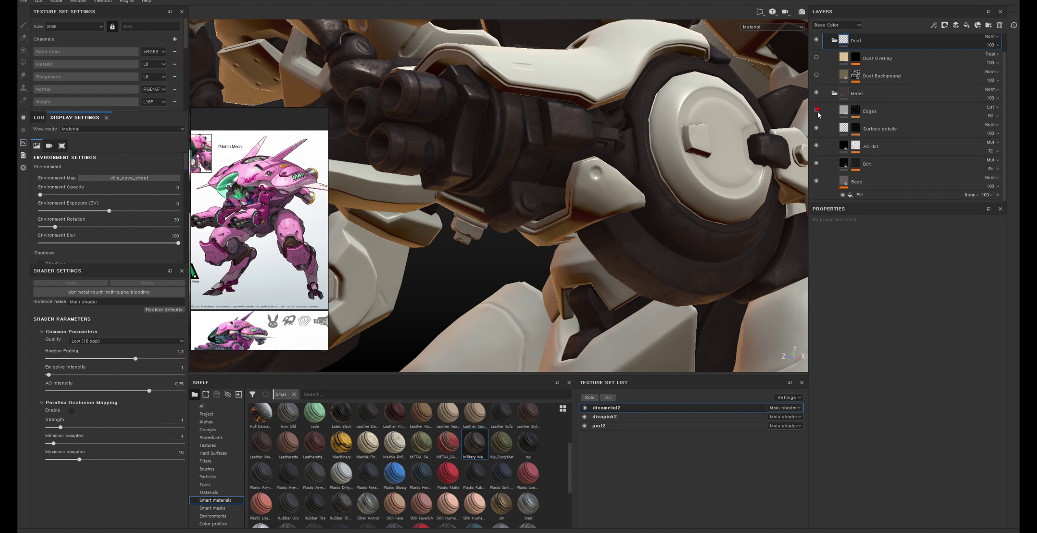
click(816, 146)
click(817, 163)
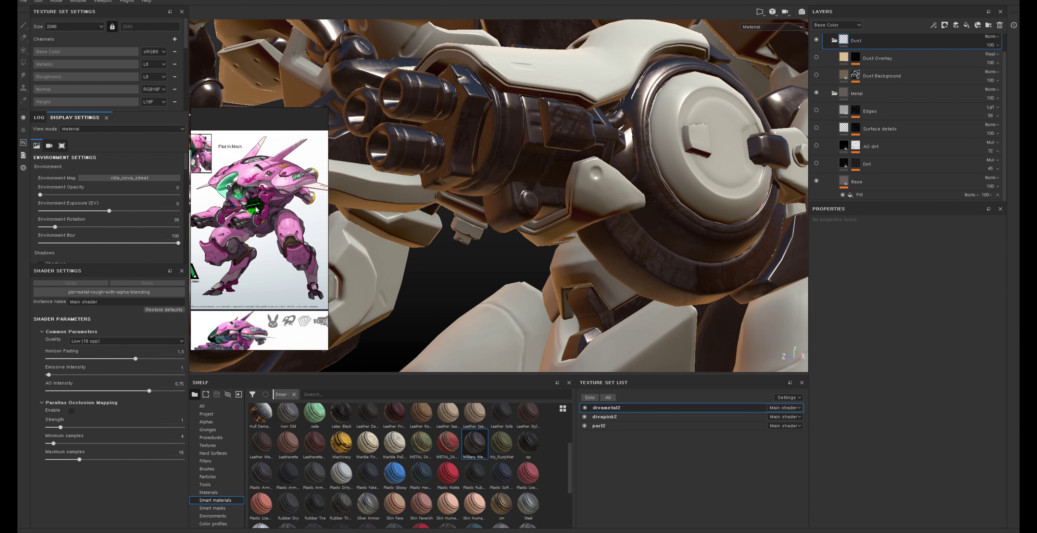
Step: Zoom the floating reference image onto D.Va's pink mech cannon
scroll(259, 203, up, 3)
scroll(276, 195, up, 3)
scroll(296, 180, up, 3)
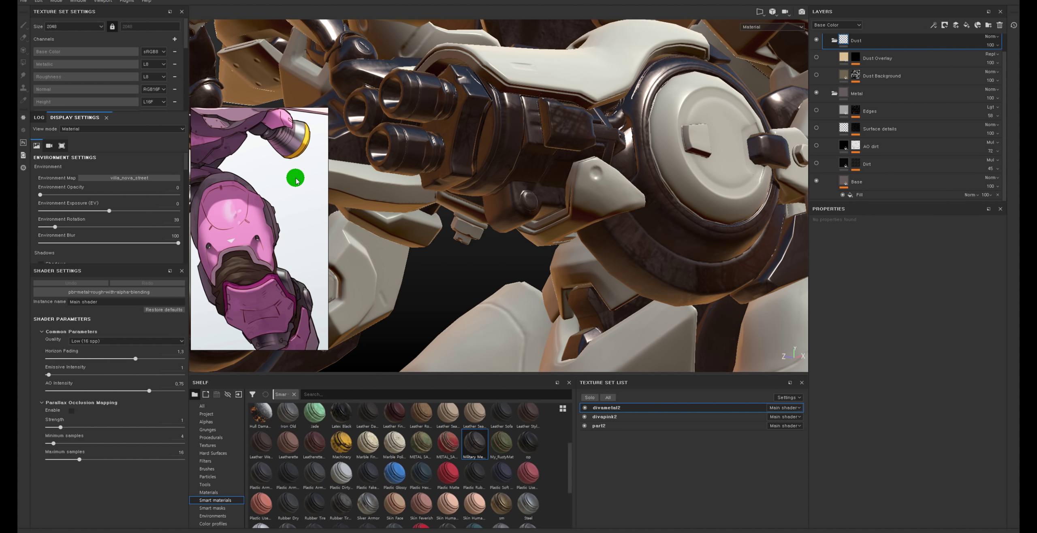
mouse_move(327, 170)
mouse_down()
mouse_move(421, 170)
mouse_move(375, 105)
mouse_move(428, 199)
mouse_up()
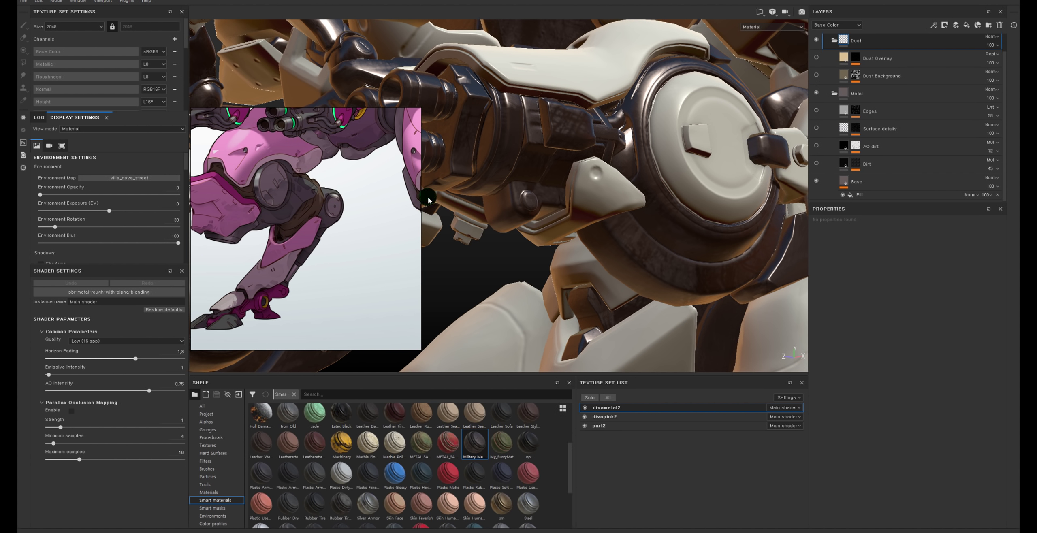
scroll(321, 199, up, 2)
scroll(306, 170, down, 3)
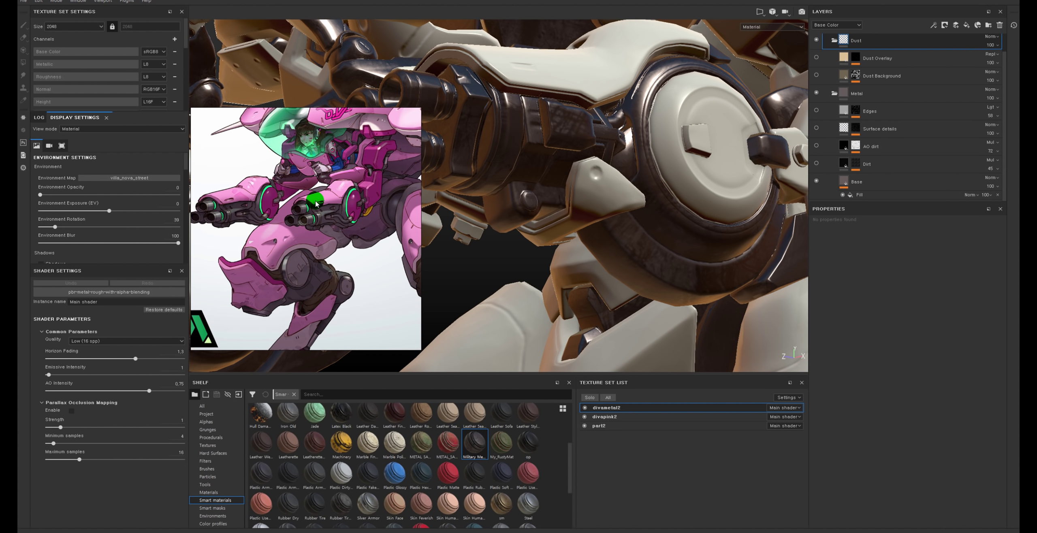
scroll(307, 203, down, 2)
scroll(311, 243, down, 3)
scroll(313, 280, up, 2)
scroll(313, 279, up, 2)
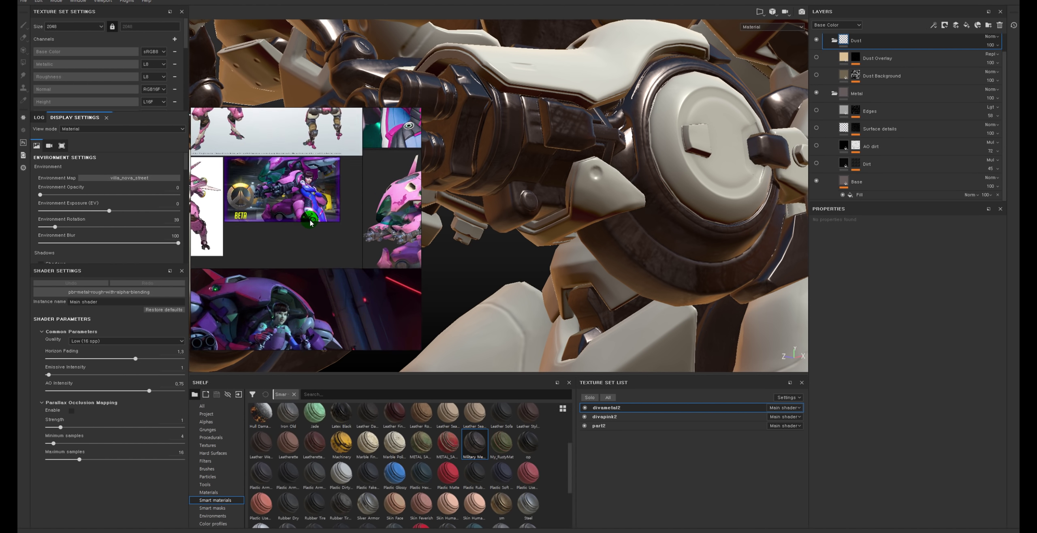
scroll(300, 270, up, 2)
scroll(263, 247, up, 2)
scroll(241, 233, up, 2)
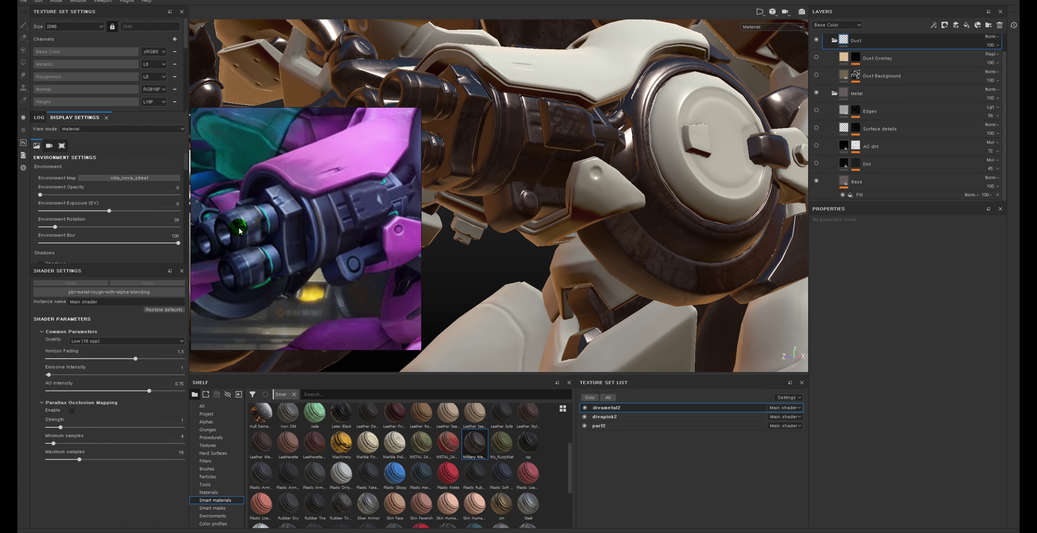
scroll(364, 239, down, 3)
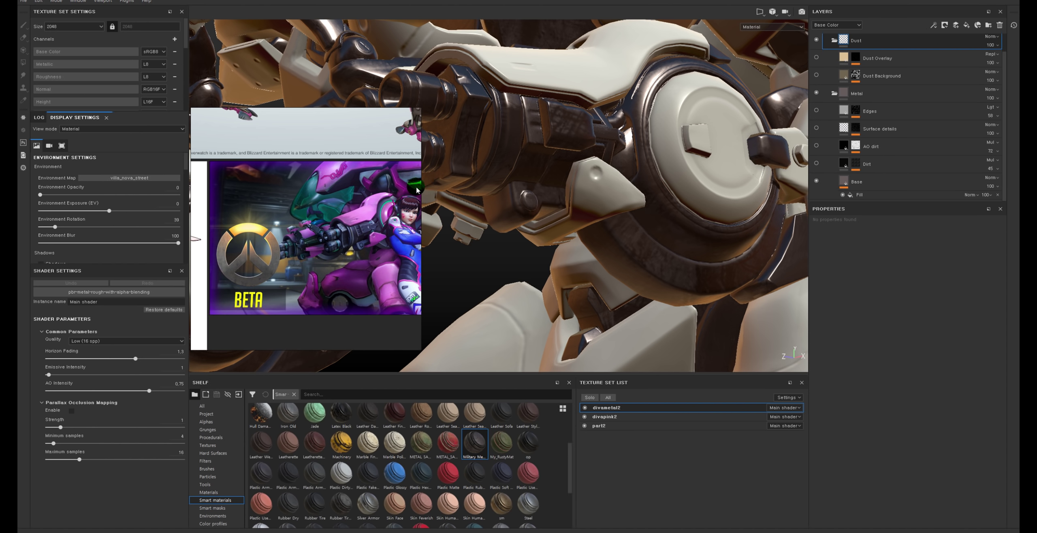
Step: Narrow the reference image window beside the model
drag(416, 190, 316, 176)
scroll(384, 186, up, 2)
scroll(377, 186, down, 2)
scroll(370, 185, up, 2)
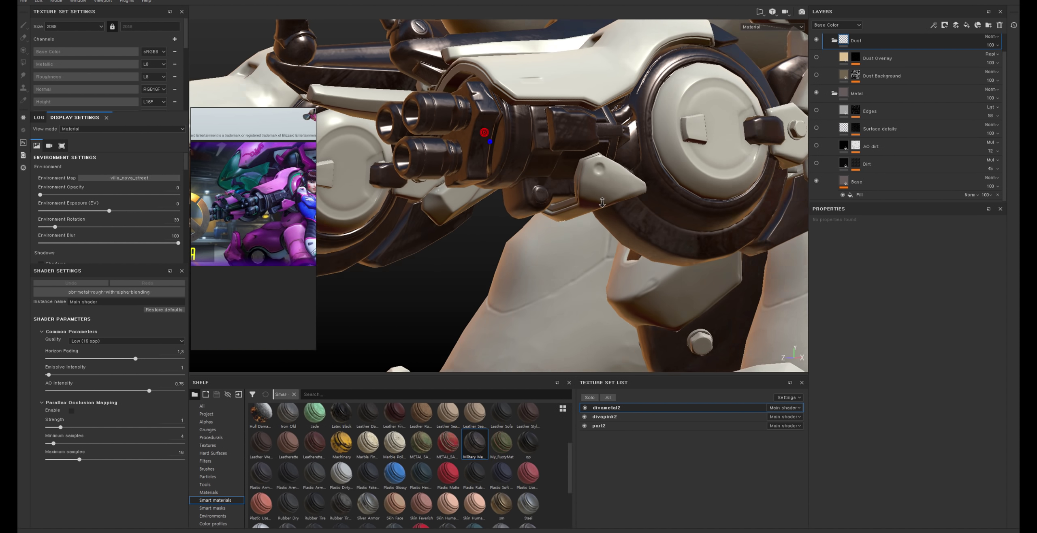
alt+drag(493, 128, 894, 217)
Step: Add an HSL Perceptive filter to the metal's Base layer
click(858, 195)
right_click(842, 178)
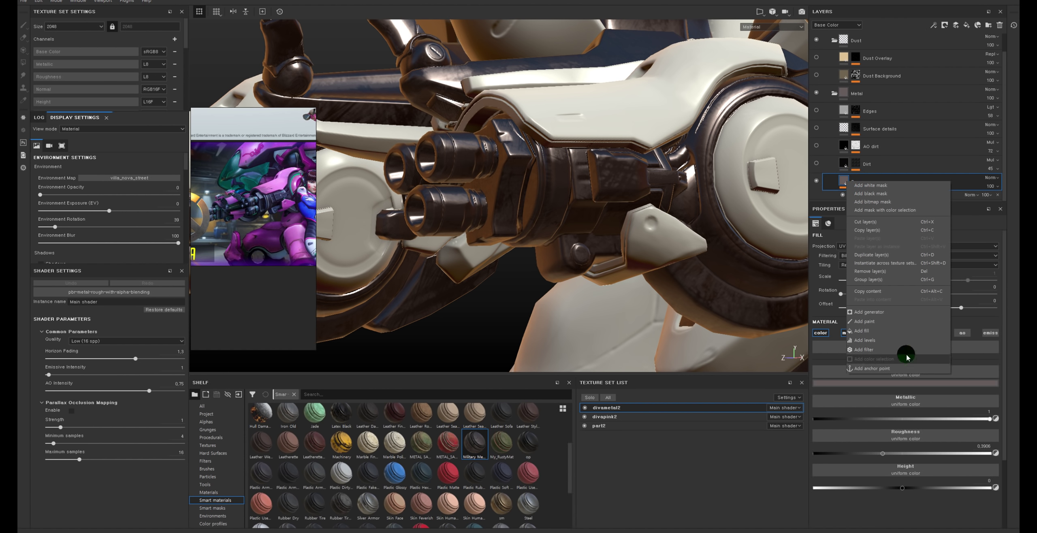
click(902, 350)
click(928, 248)
click(917, 359)
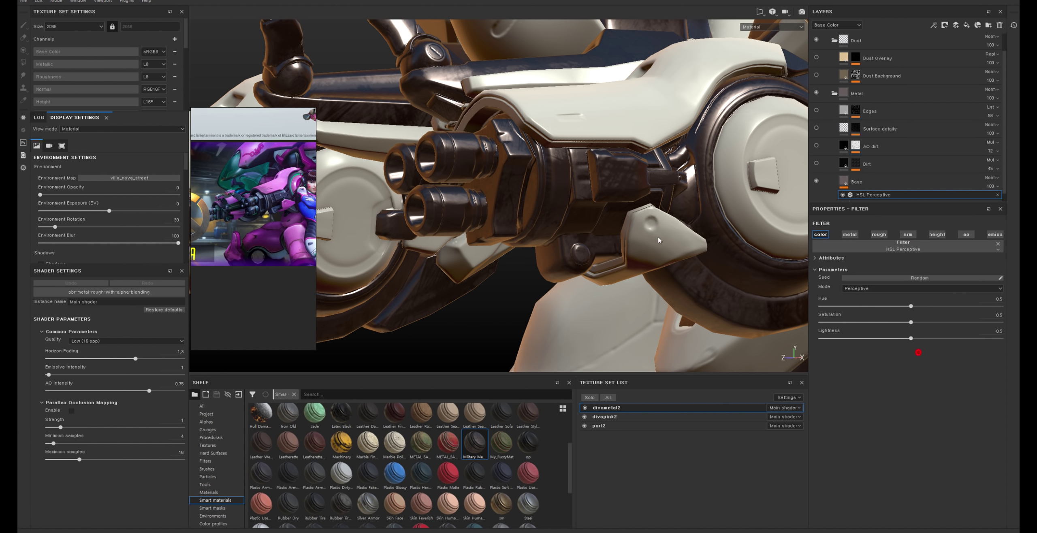
scroll(261, 220, up, 5)
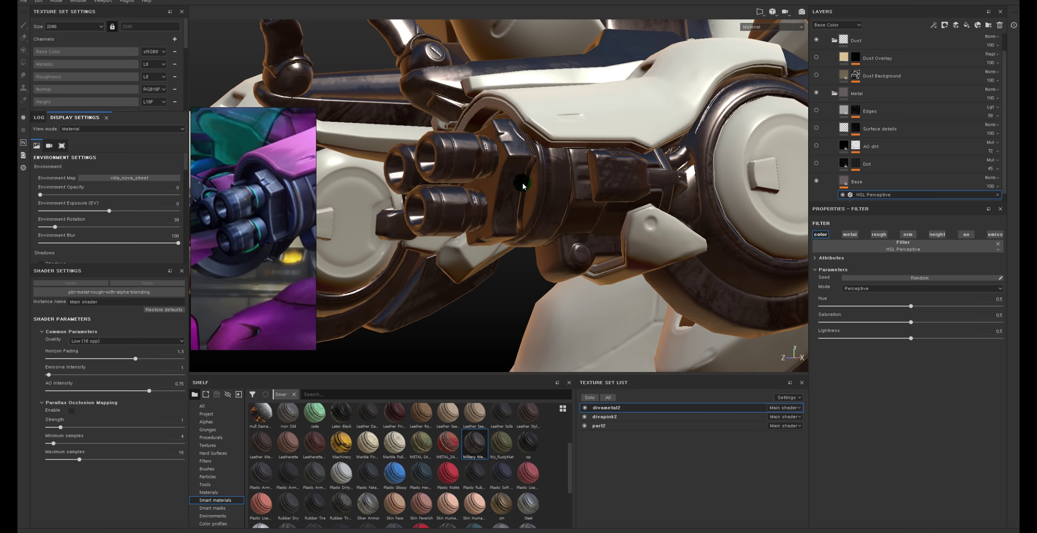
alt+drag(533, 188, 872, 273)
alt+drag(505, 229, 517, 207)
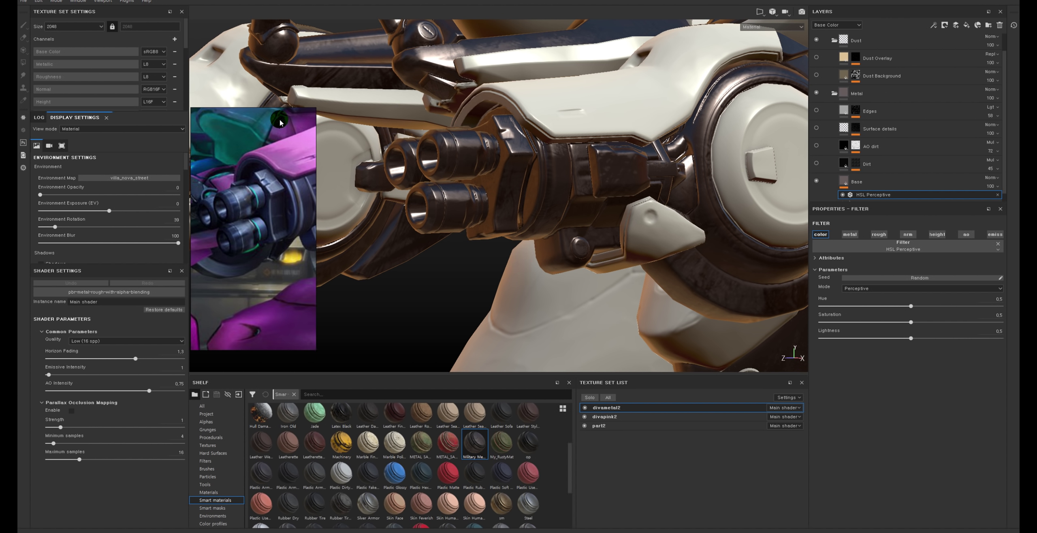
Step: Switch the environment map to corsica_beach and rotate the lighting around the robot
click(160, 187)
click(248, 199)
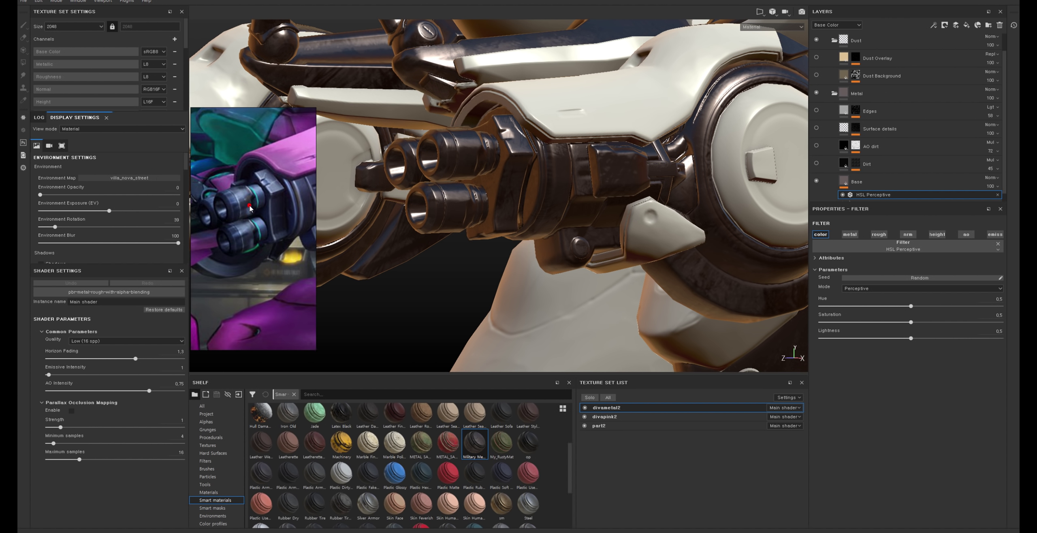
key(alt)
mouse_move(439, 182)
alt+mouse_down()
mouse_move(583, 129)
mouse_move(567, 117)
mouse_move(579, 177)
alt+mouse_up()
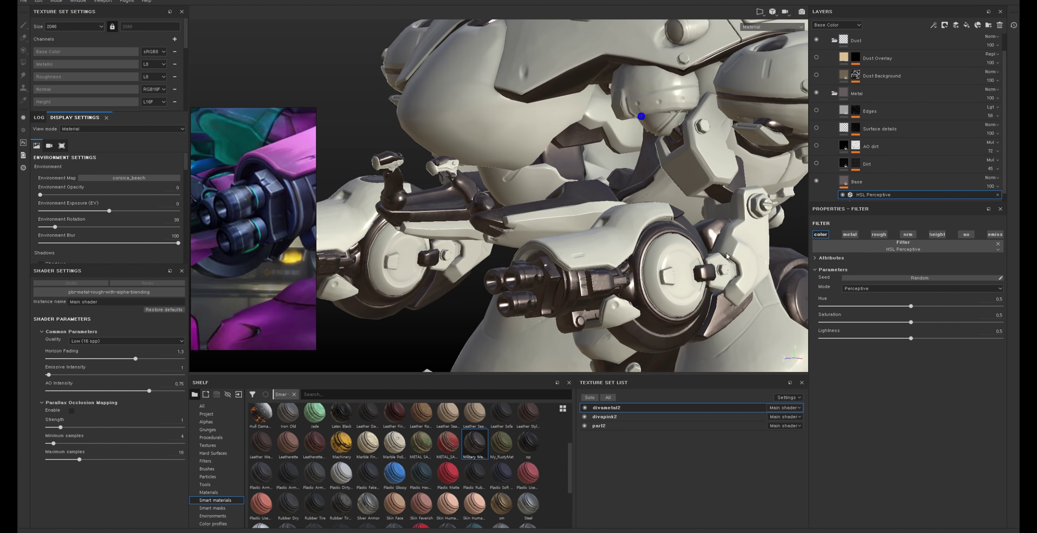
scroll(556, 108, up, 5)
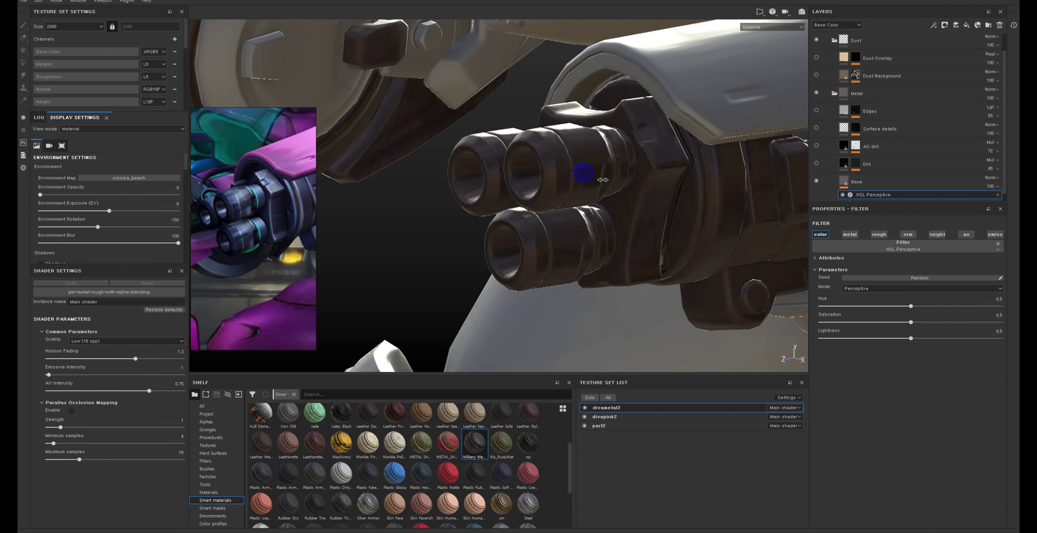
shift+right_drag(579, 177, 589, 180)
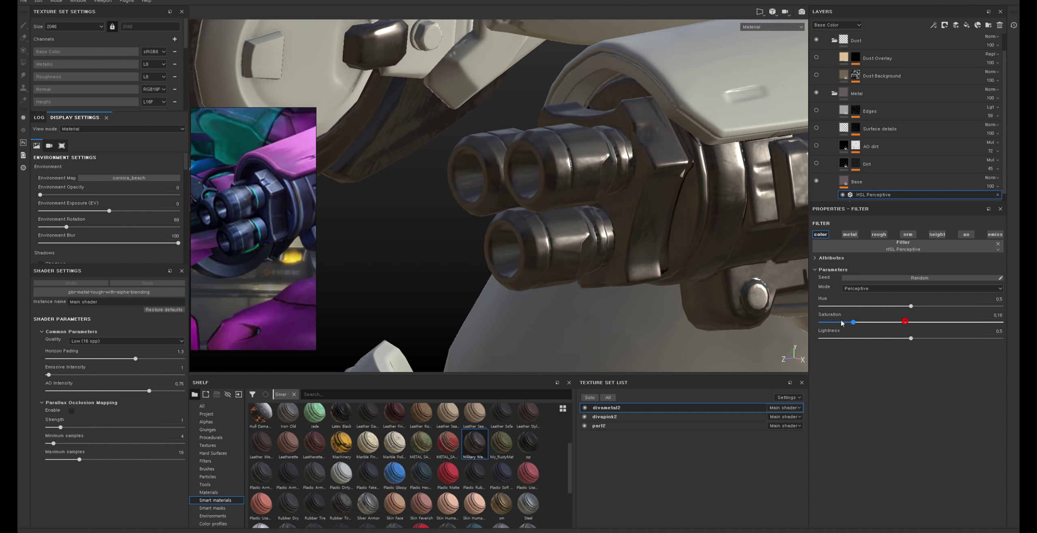
Step: Set the HSL Perceptive filter to Hue 0.54, Saturation 0, Lightness 0.56
drag(840, 323, 820, 322)
alt+drag(564, 202, 728, 320)
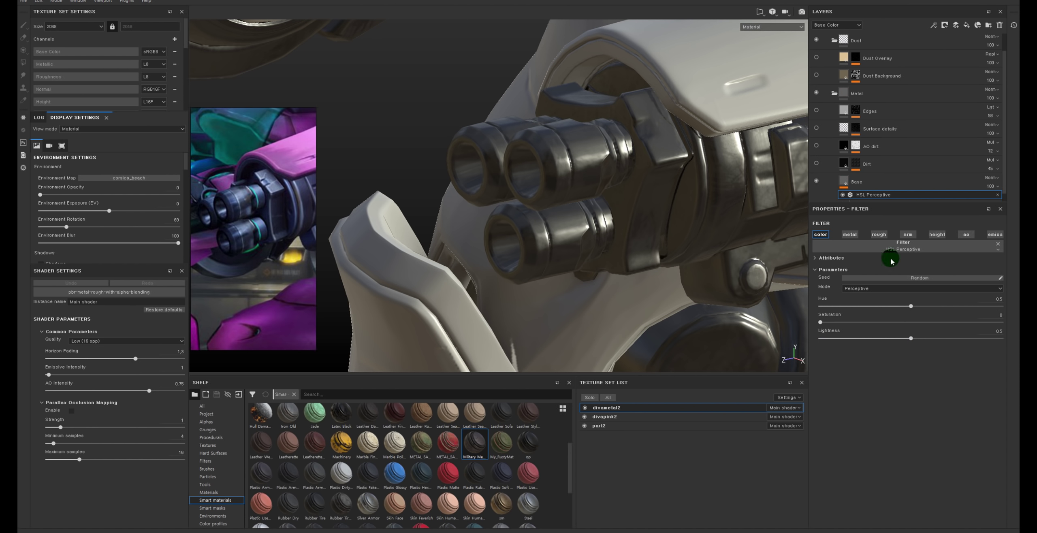
key(b)
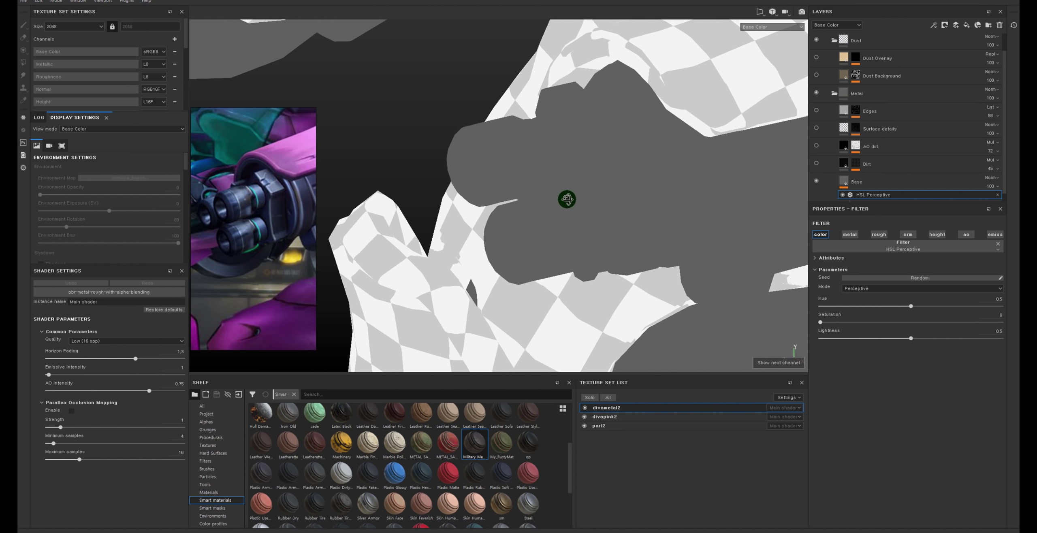
alt+drag(566, 198, 587, 206)
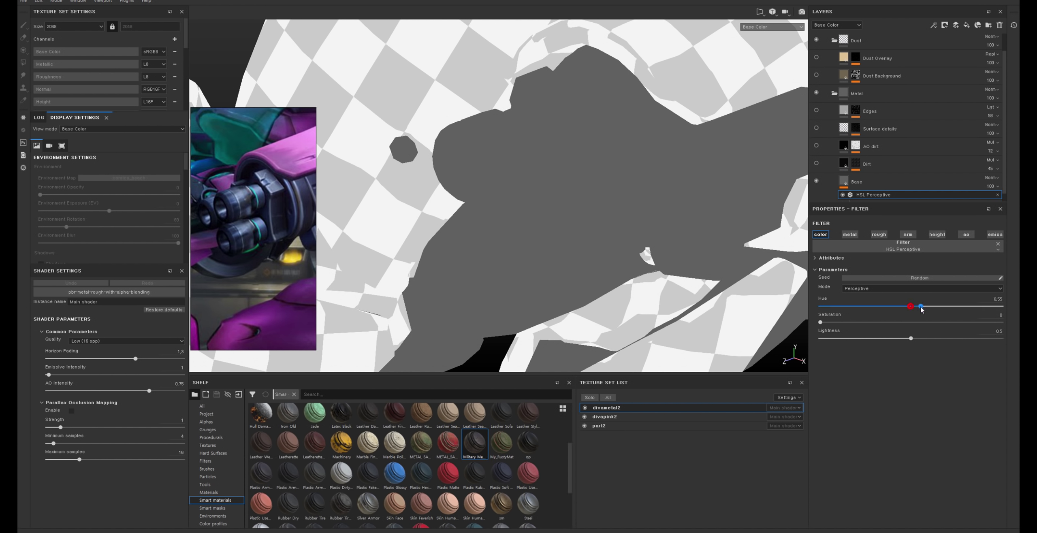
click(906, 322)
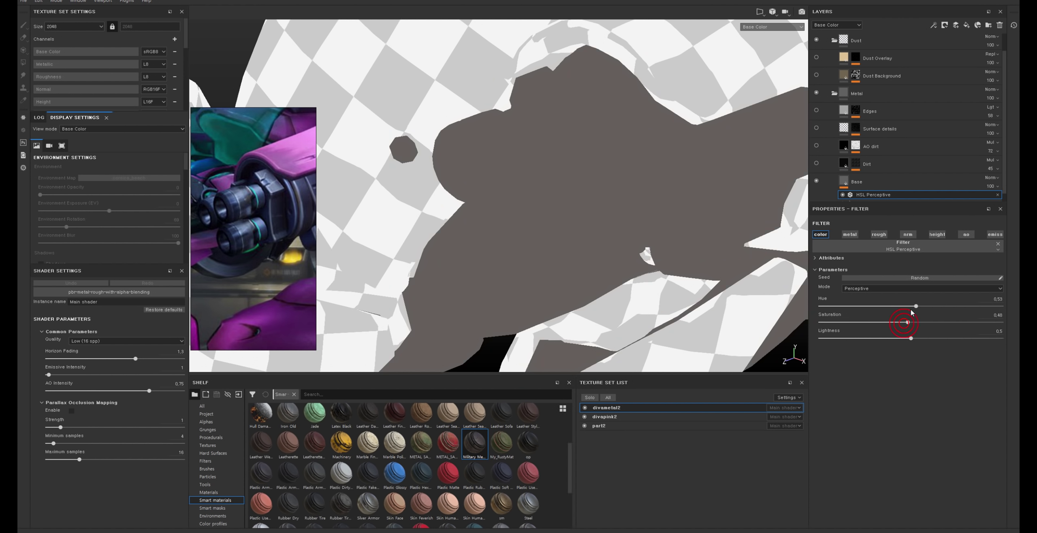
drag(915, 306, 918, 307)
click(904, 322)
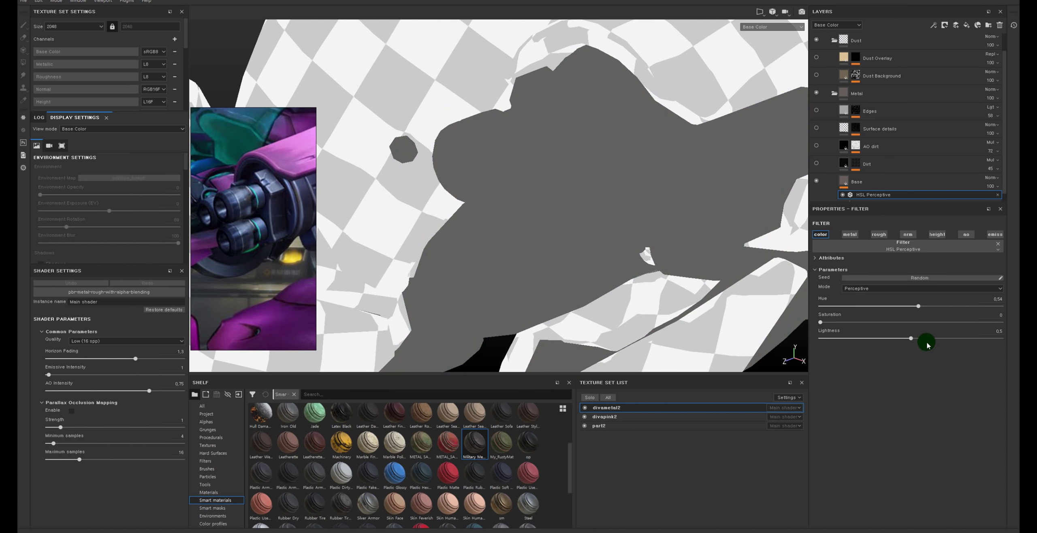
drag(912, 341, 920, 340)
key(m)
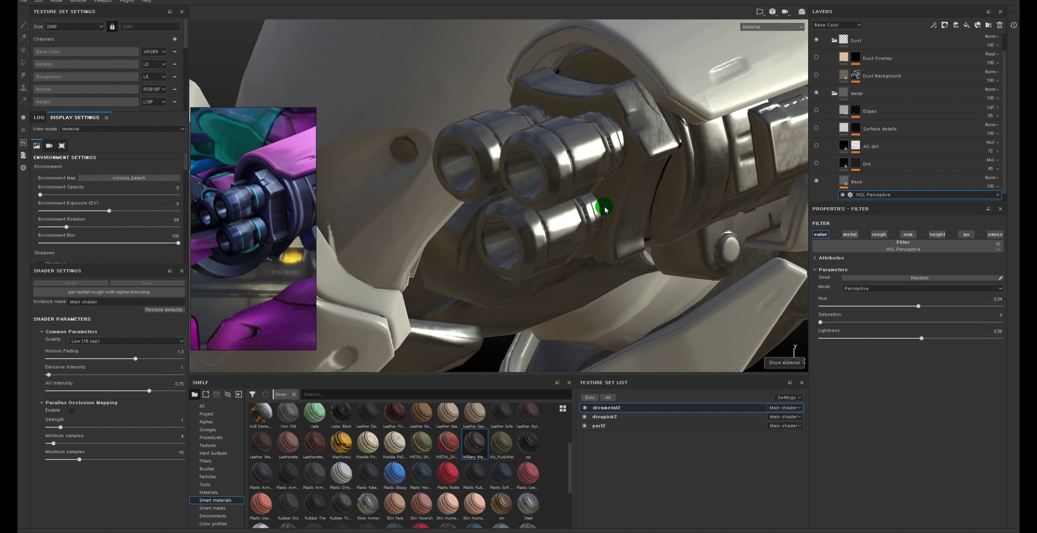
alt+right_drag(677, 210, 648, 178)
alt+drag(648, 178, 555, 134)
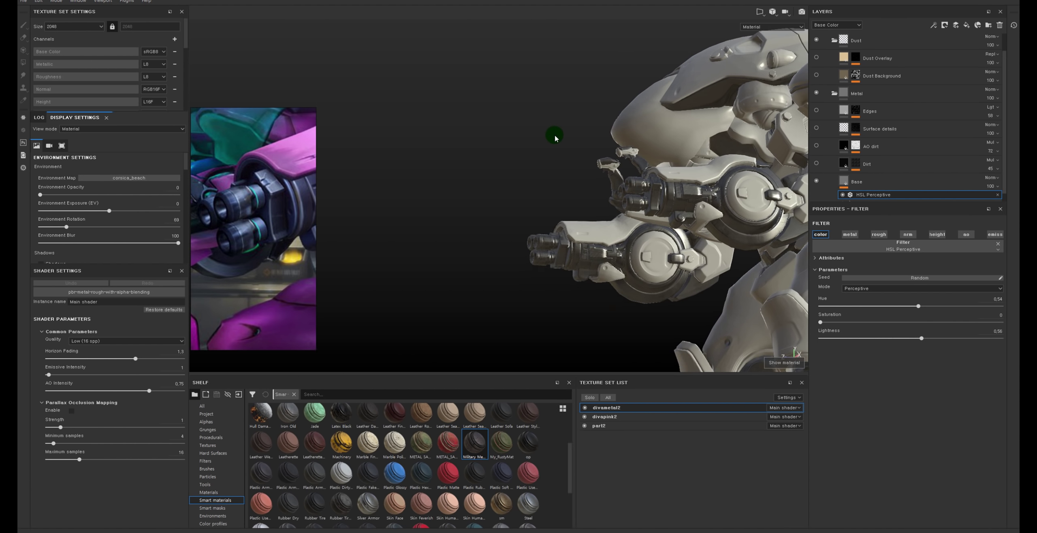
Step: Pan and zoom the reference collage to one D.Va image to compare with the gun barrels
alt+middle_drag(556, 134, 568, 221)
alt+right_drag(568, 221, 489, 196)
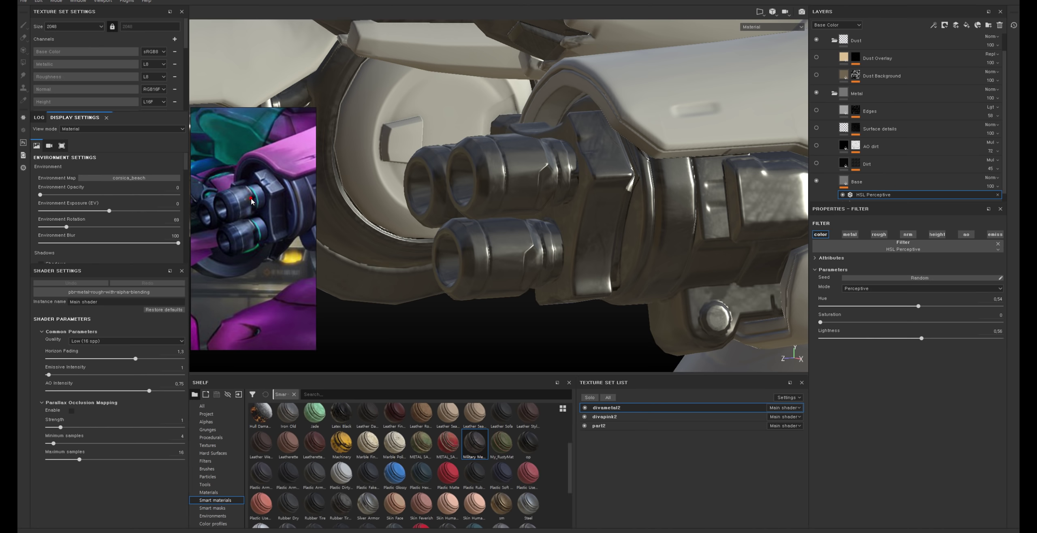
scroll(251, 202, down, 5)
drag(315, 204, 406, 204)
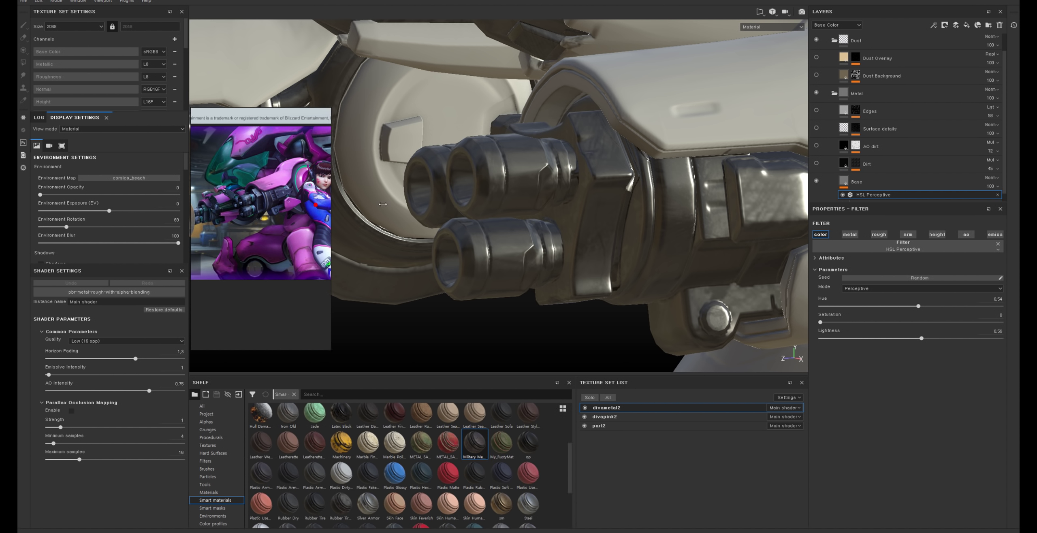
scroll(315, 206, down, 5)
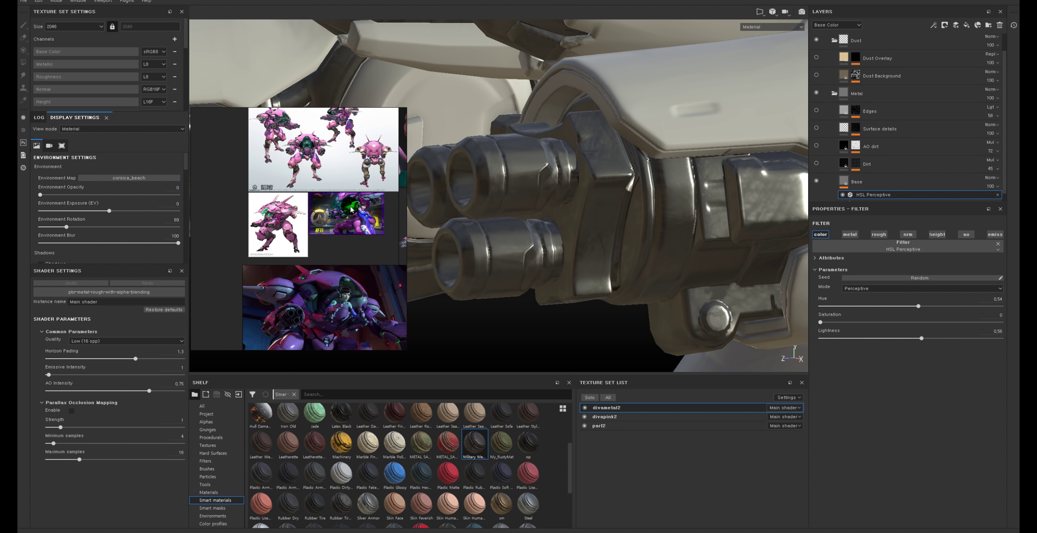
mouse_move(315, 207)
mouse_down()
mouse_move(275, 200)
mouse_move(324, 243)
mouse_up()
scroll(263, 198, up, 5)
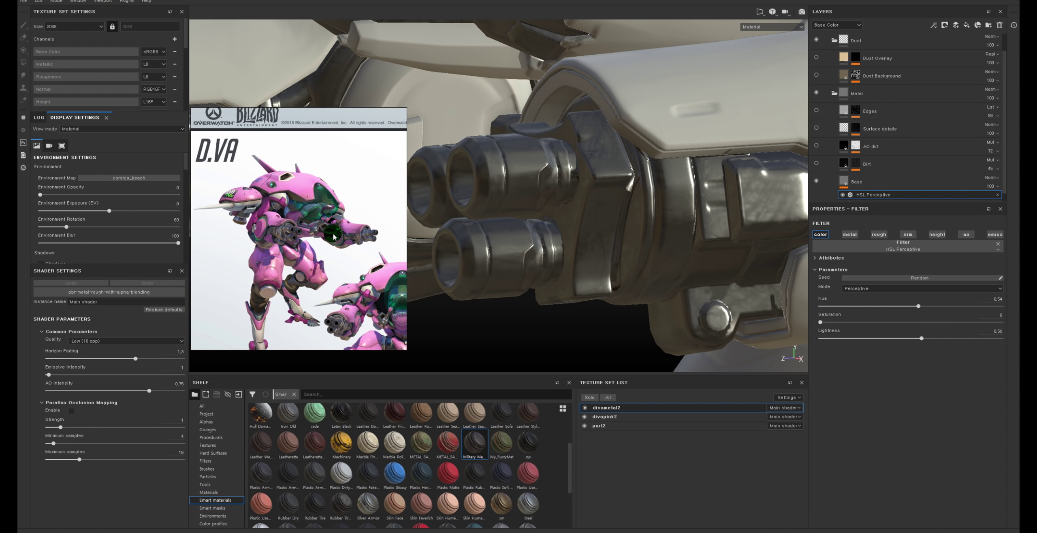
scroll(347, 220, up, 5)
scroll(306, 263, up, 5)
scroll(307, 262, down, 3)
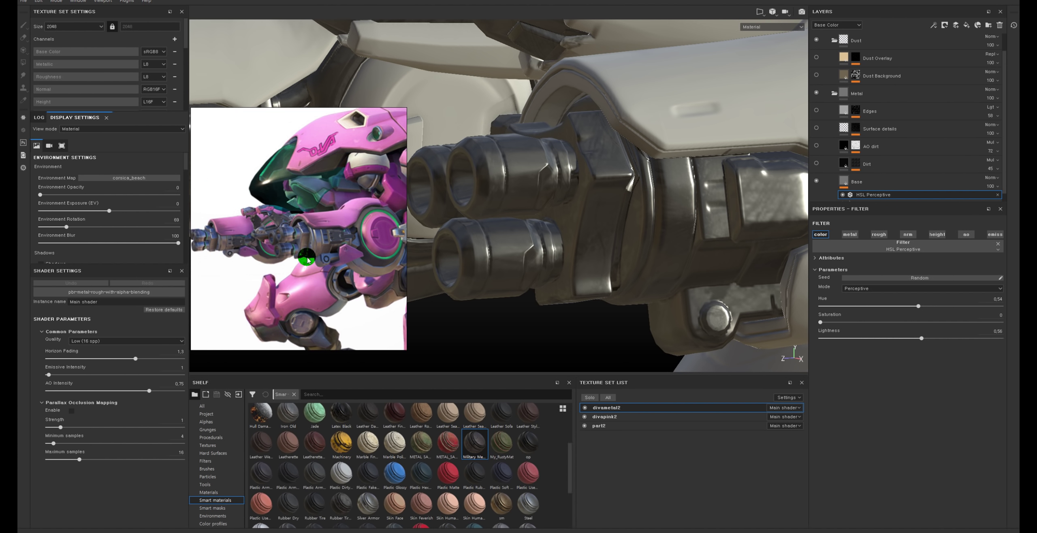
drag(404, 240, 383, 240)
scroll(267, 203, up, 3)
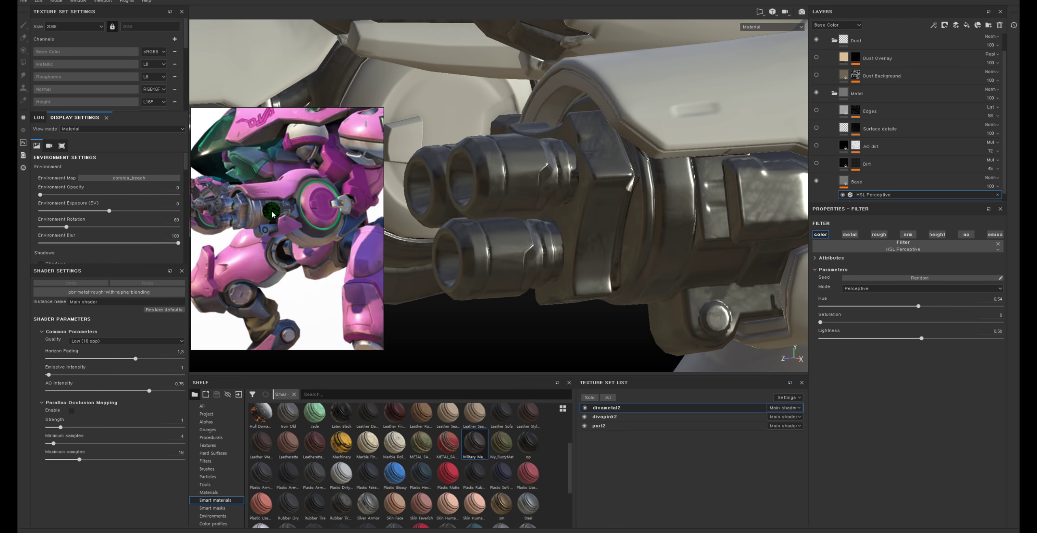
scroll(269, 205, up, 3)
double_click(529, 196)
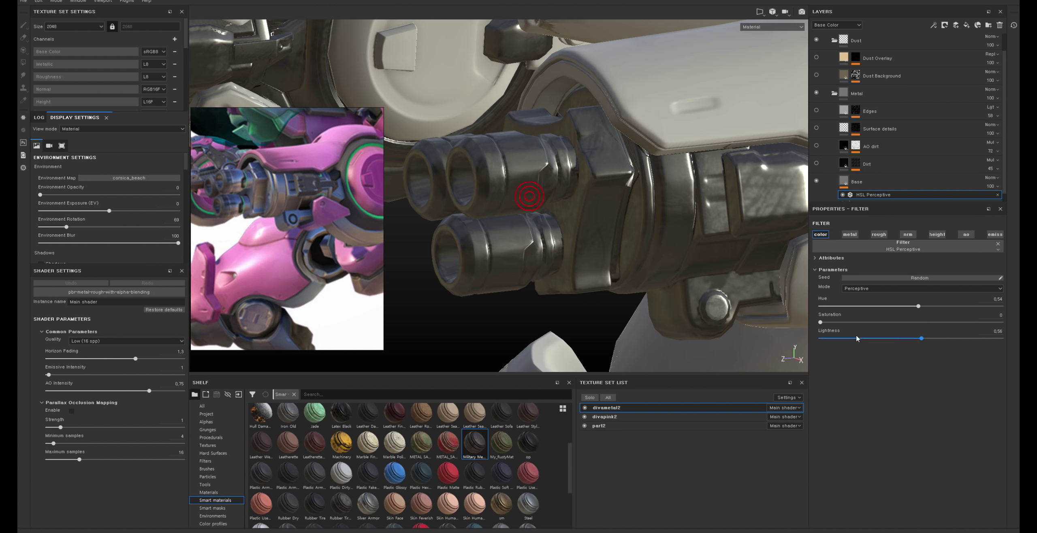
Step: Raise the HSL Perceptive Lightness to 0.66 and inspect the arm
drag(922, 339, 932, 339)
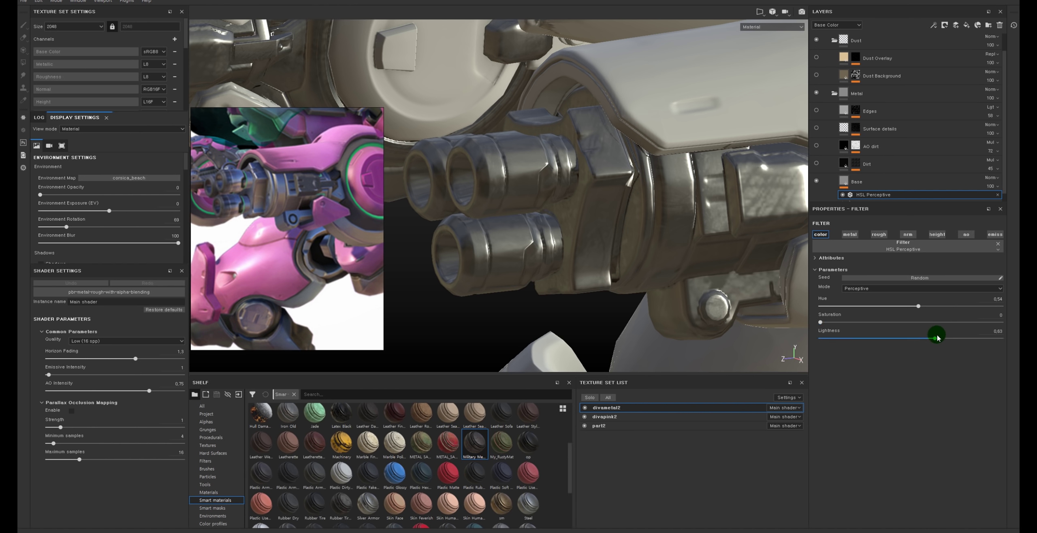
drag(937, 337, 939, 338)
scroll(506, 203, down, 3)
scroll(466, 227, down, 3)
alt+middle_drag(447, 225, 562, 318)
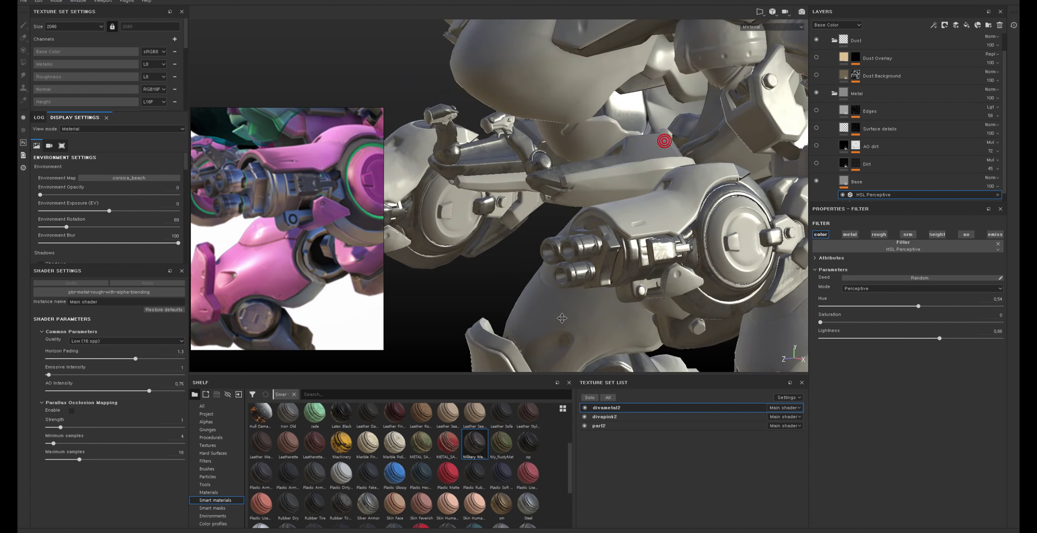
alt+drag(562, 318, 509, 219)
alt+drag(688, 261, 493, 162)
scroll(492, 162, up, 5)
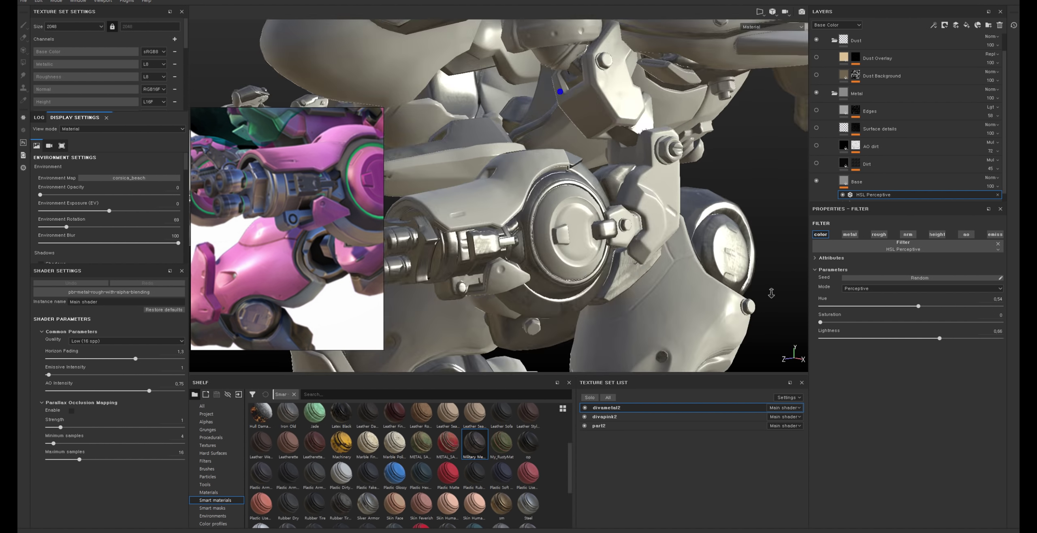
scroll(589, 68, up, 3)
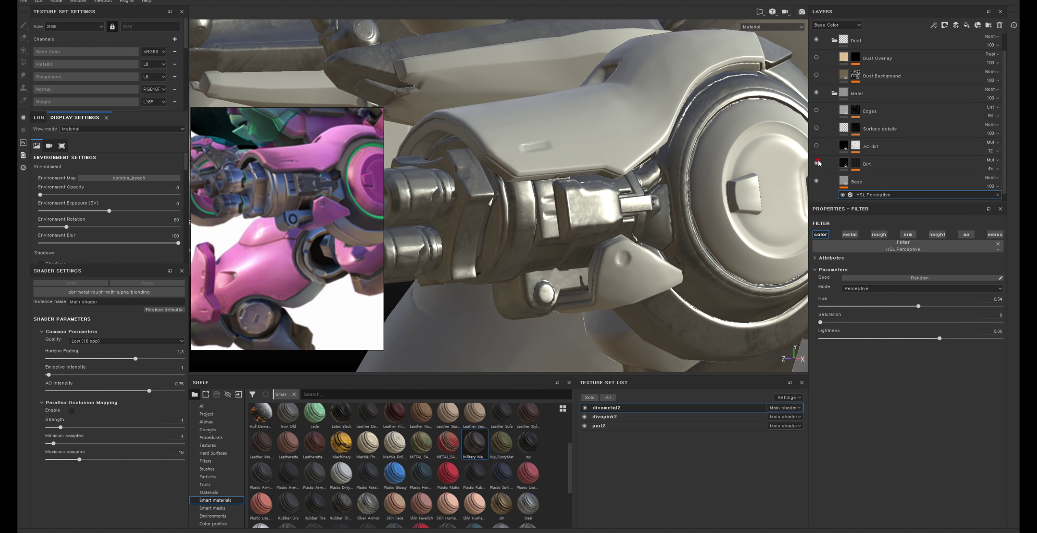
Step: Raise the Dirt layer's opacity to 100
alt+drag(559, 147, 689, 170)
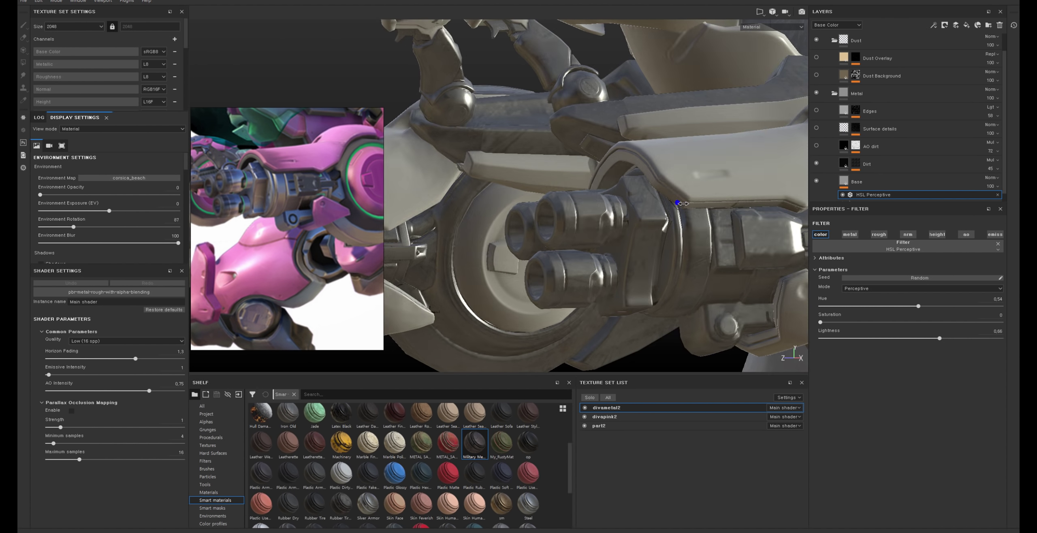
alt+click(856, 163)
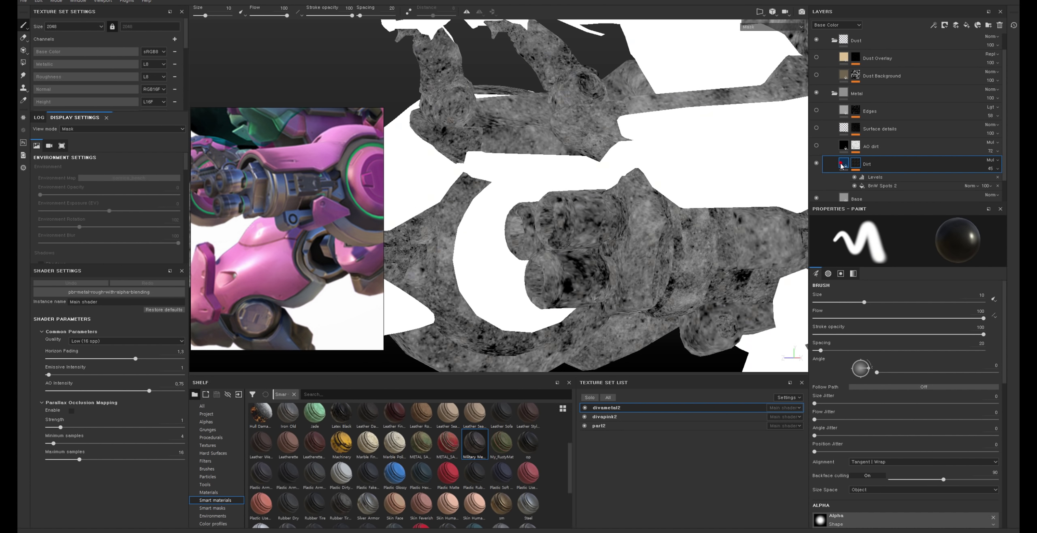
click(840, 165)
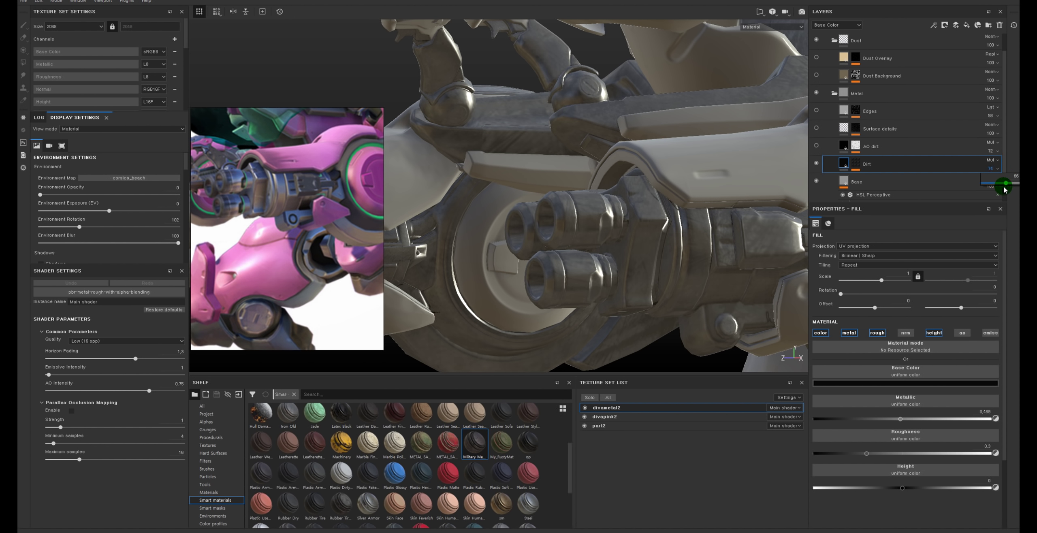
drag(1004, 190, 1017, 183)
alt+drag(599, 182, 623, 172)
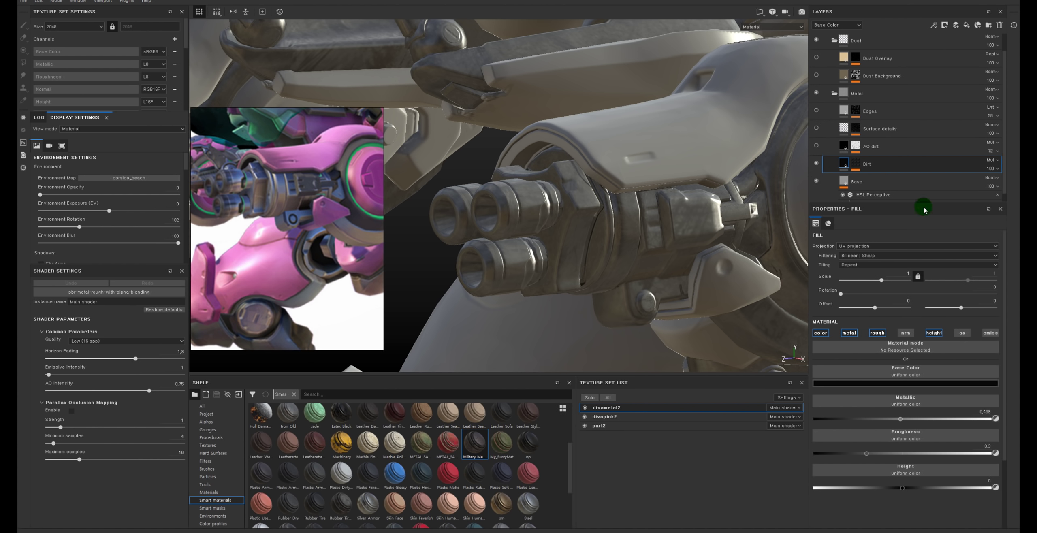
Step: Turn on AO dirt at opacity 44 and add an MG Mask Builder to its mask
alt+drag(588, 165, 558, 157)
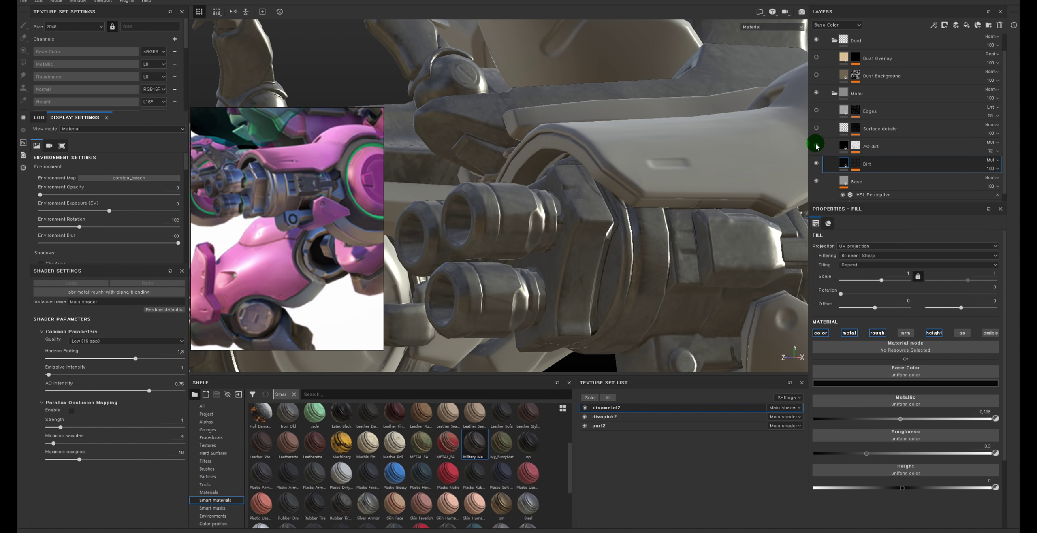
click(816, 146)
alt+drag(698, 173, 700, 185)
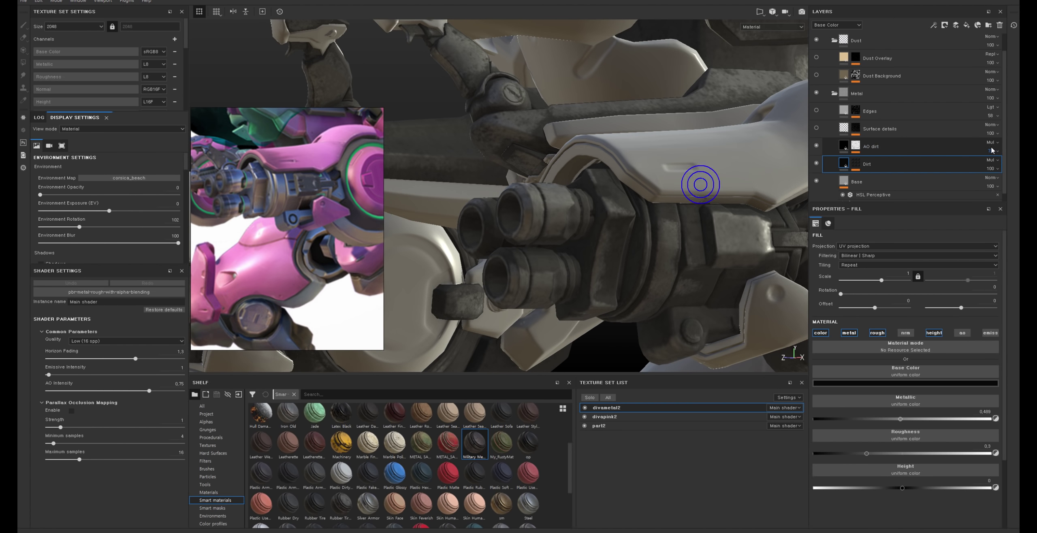
drag(1006, 167, 1002, 167)
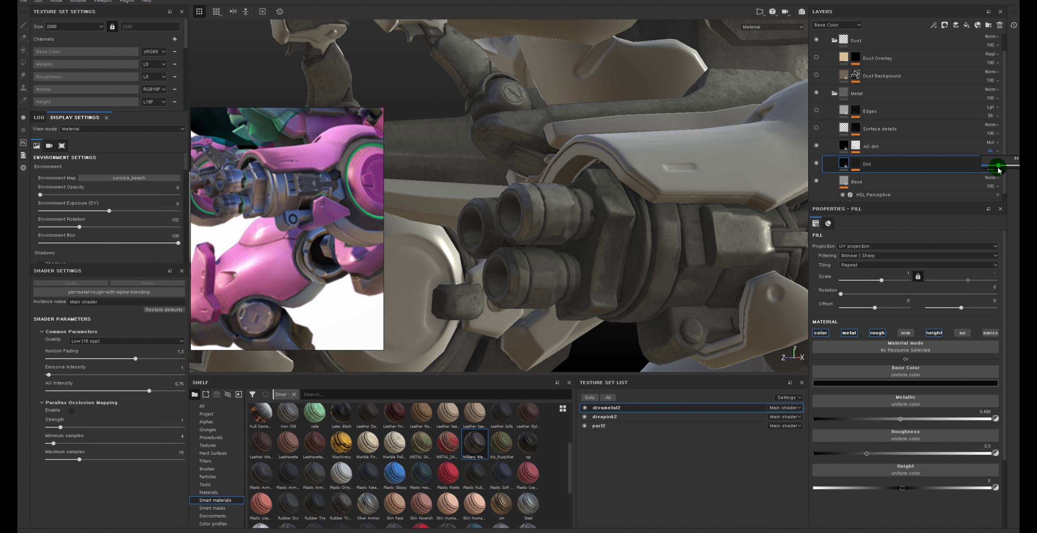
click(871, 154)
click(852, 150)
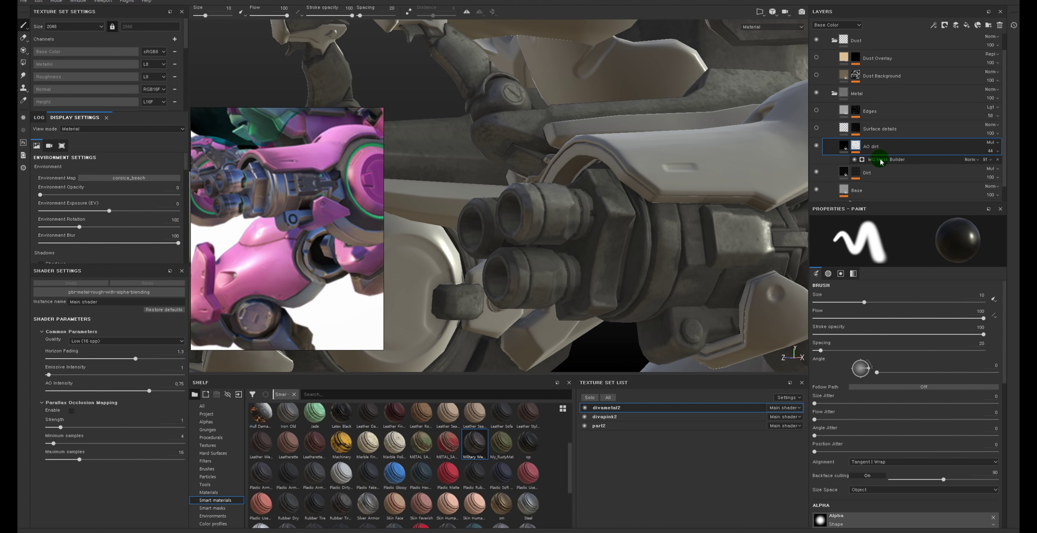
Step: Drag the MG Mask Builder Level on the AO dirt mask down to 0.17
alt+drag(708, 197, 776, 234)
click(898, 287)
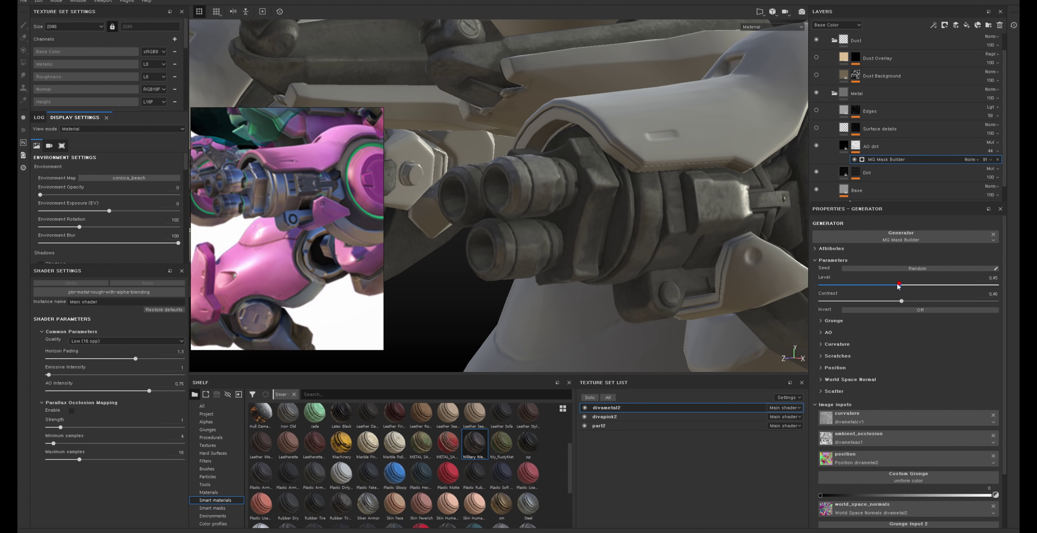
mouse_move(898, 285)
mouse_down()
mouse_move(822, 290)
mouse_move(847, 291)
mouse_up()
mouse_move(567, 202)
alt+mouse_down()
mouse_move(457, 184)
mouse_move(663, 116)
mouse_move(601, 134)
mouse_move(606, 194)
alt+mouse_up()
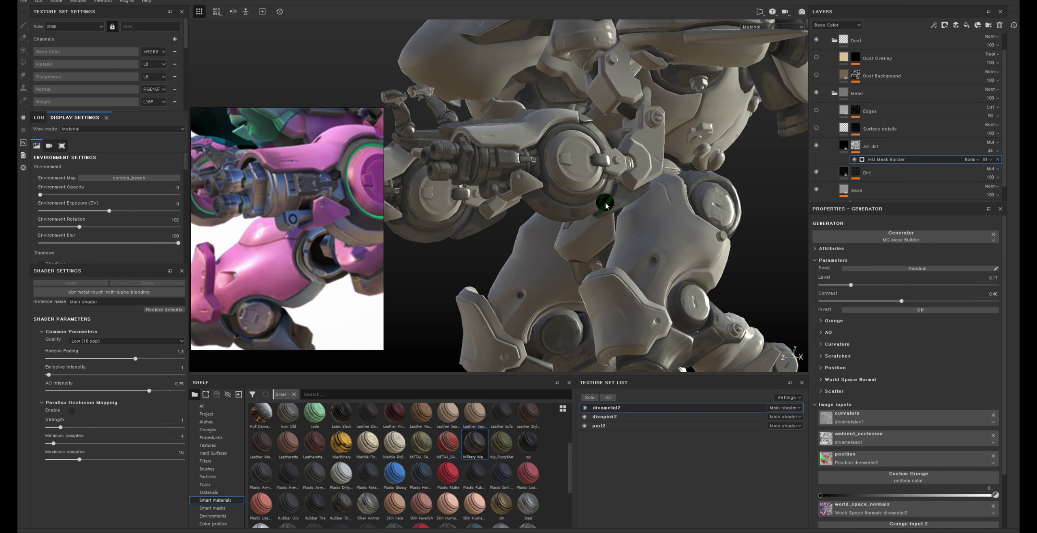
Step: Set Environment Rotation to 330 and orbit the gun arm barrels and mechanism
scroll(630, 199, up, 2)
scroll(620, 227, up, 3)
scroll(609, 253, up, 3)
shift+right_drag(609, 253, 555, 181)
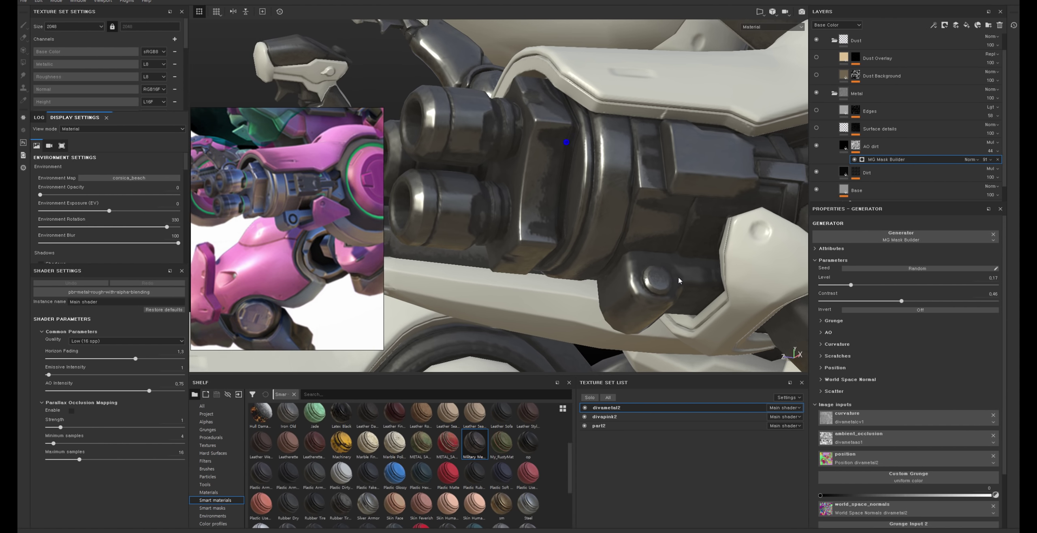
alt+drag(556, 181, 600, 195)
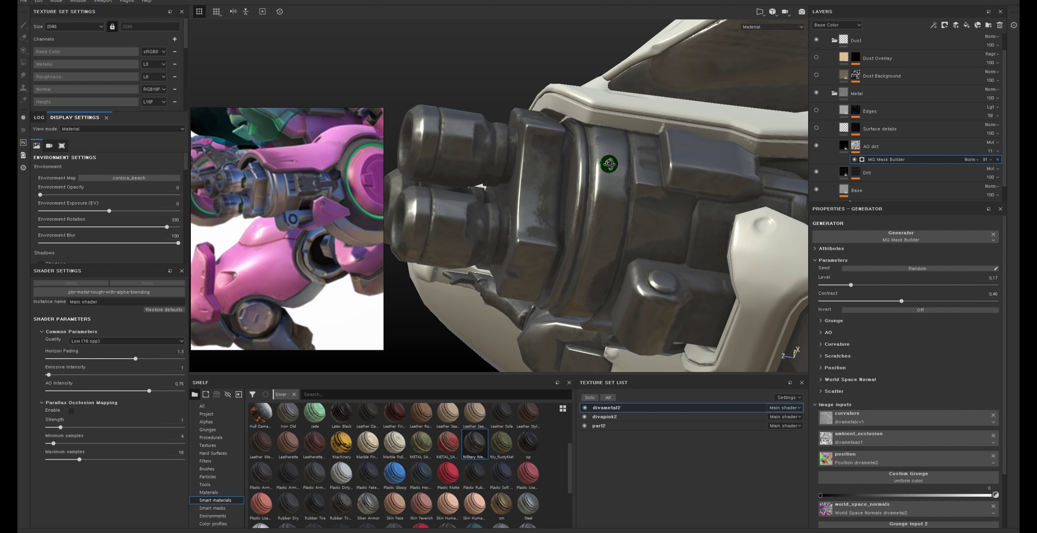
mouse_move(613, 163)
alt+mouse_down()
mouse_move(644, 129)
mouse_move(641, 174)
mouse_move(759, 273)
alt+mouse_up()
alt+middle_drag(759, 273, 617, 114)
mouse_move(617, 114)
alt+mouse_down()
mouse_move(731, 222)
mouse_move(639, 171)
mouse_move(688, 207)
mouse_move(816, 128)
alt+mouse_up()
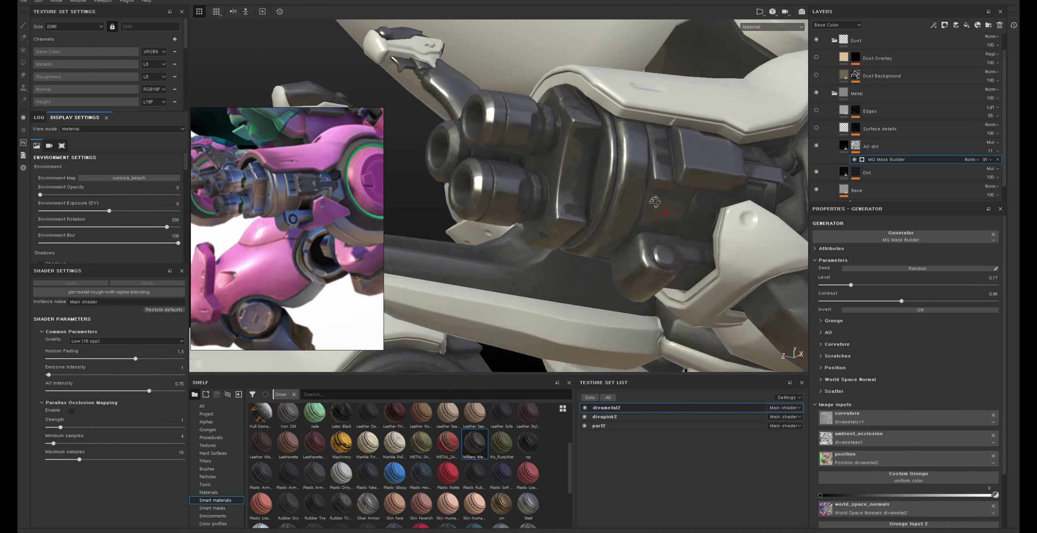
Step: Turn the Edges layer back on and return the viewport to full Material view
click(816, 127)
click(863, 129)
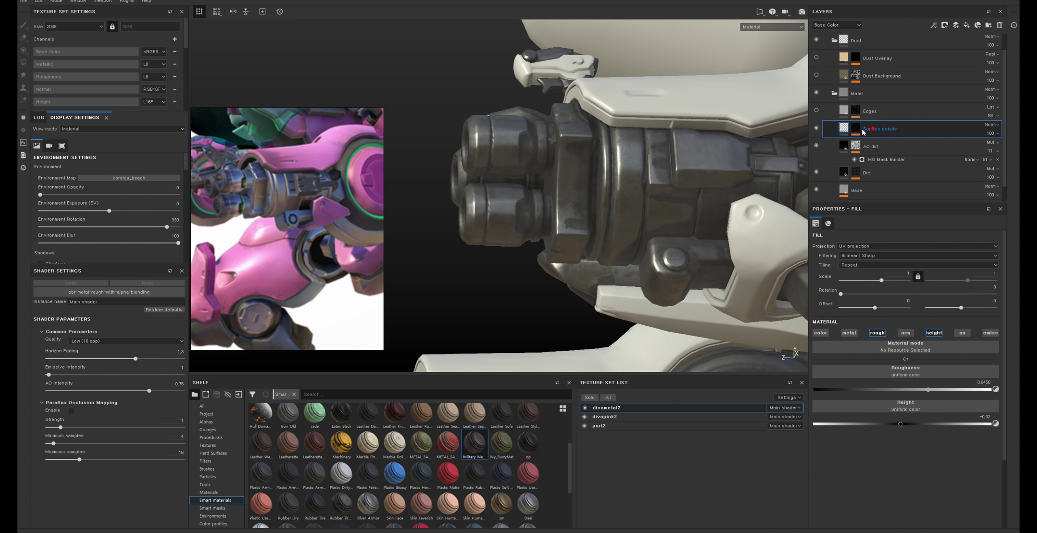
click(816, 111)
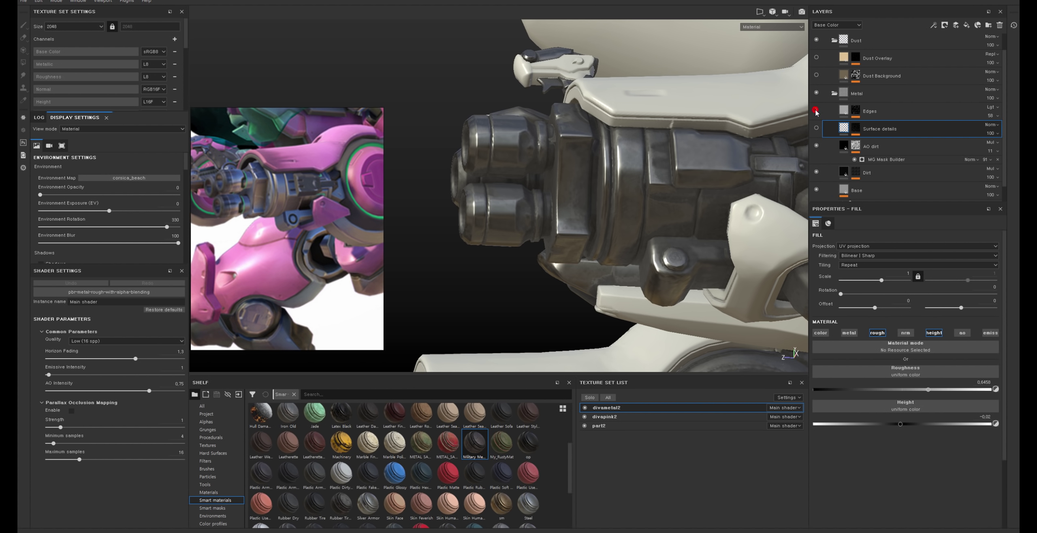
click(843, 128)
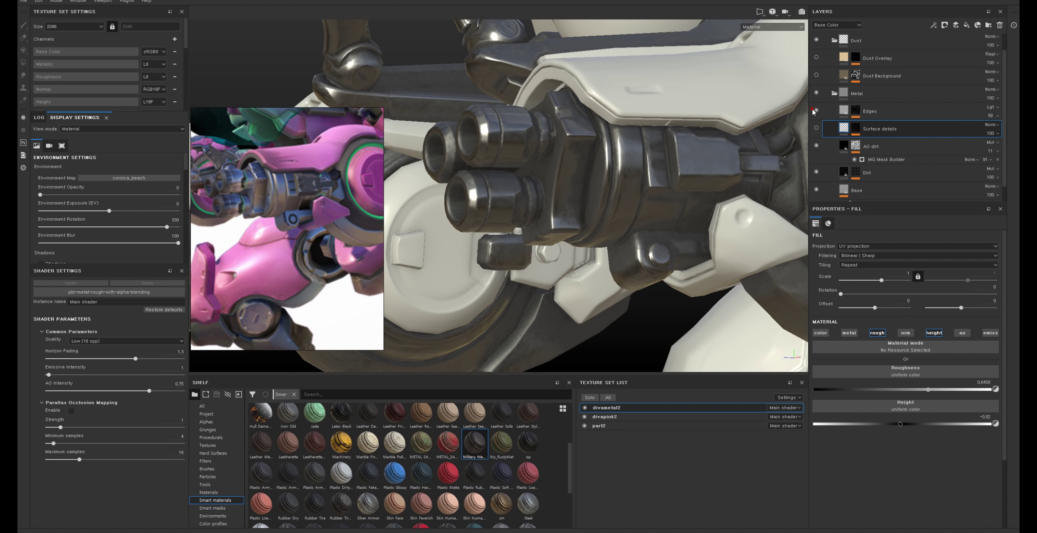
alt+drag(590, 146, 588, 110)
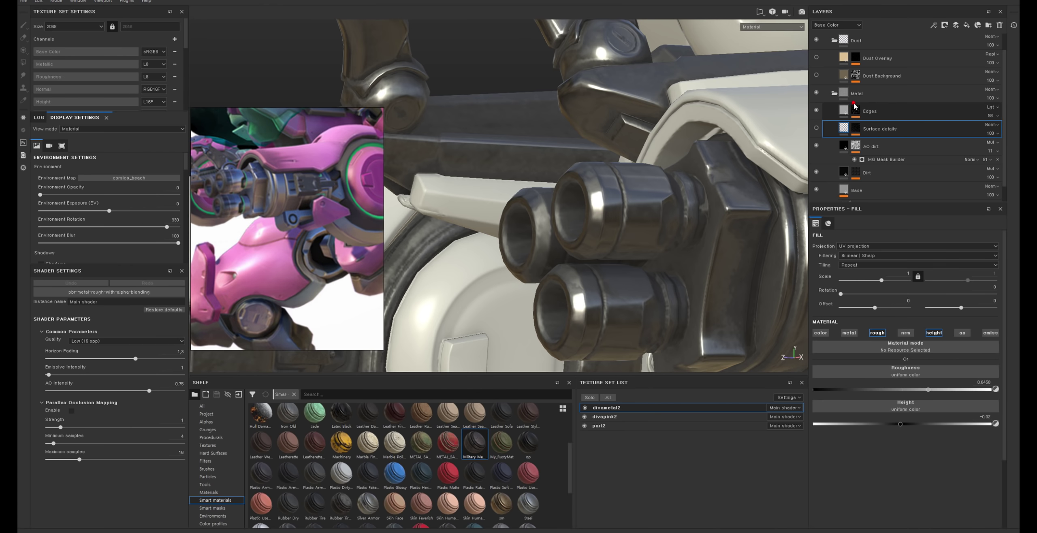
click(855, 110)
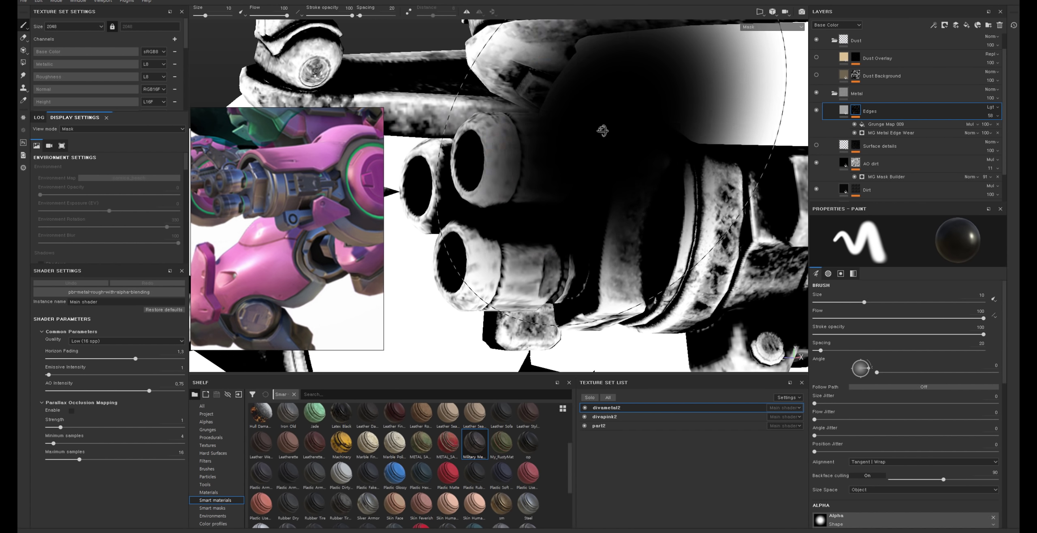
alt+drag(599, 132, 606, 134)
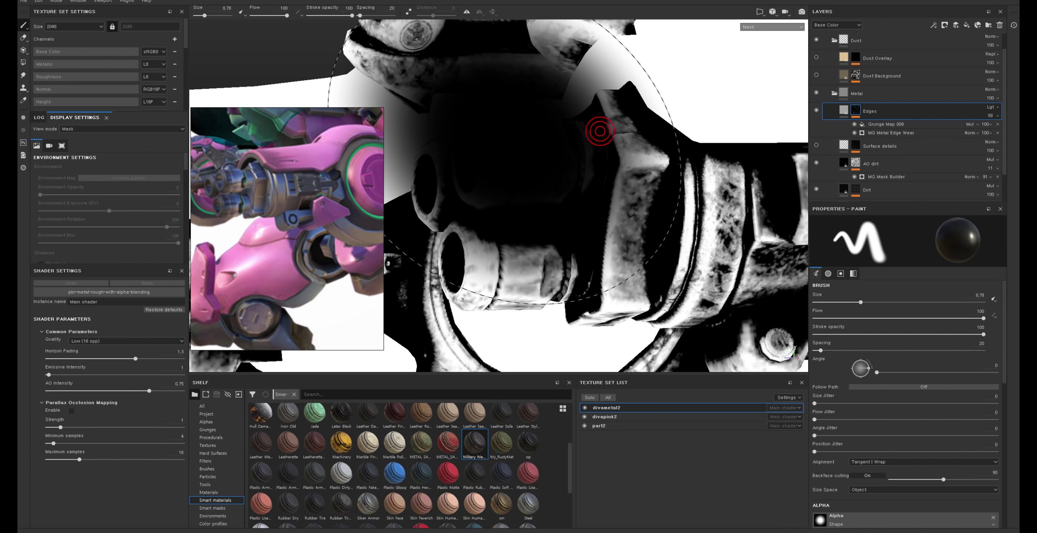
click(843, 110)
Step: Raise the Edges layer's opacity from 52 to 100
alt+drag(534, 192, 806, 133)
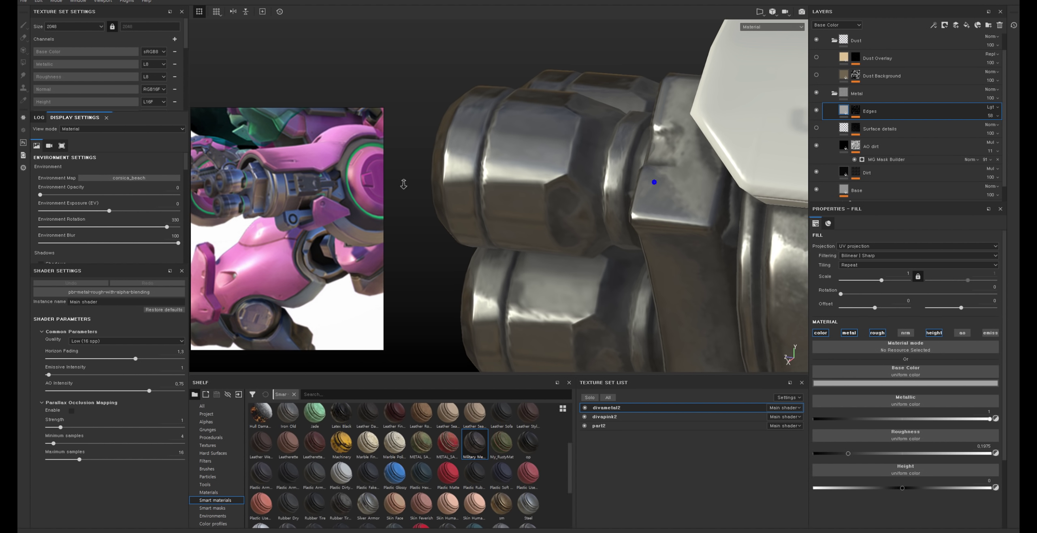
scroll(655, 169, down, 3)
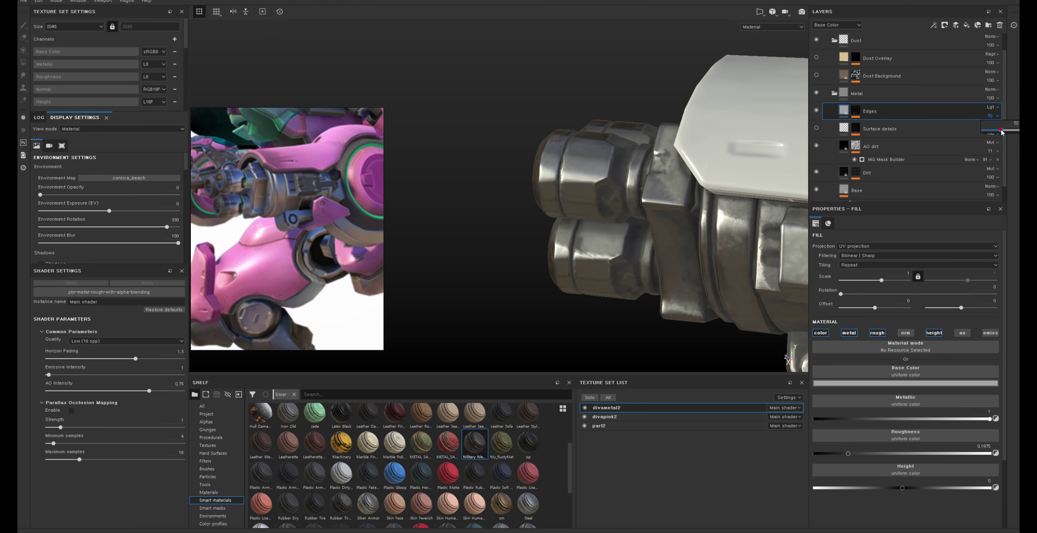
drag(1001, 132, 1017, 129)
mouse_move(664, 162)
alt+mouse_down()
mouse_move(588, 185)
mouse_move(648, 178)
alt+mouse_up()
scroll(633, 184, up, 5)
click(817, 128)
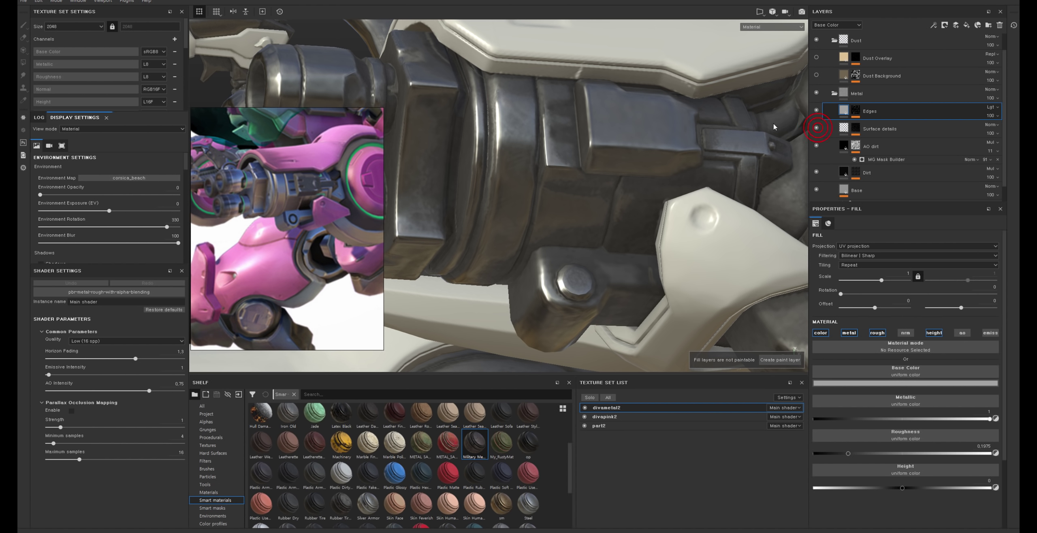
alt+drag(773, 127, 802, 122)
Step: Collapse the Metal group, hide Dust Overlay, and compare the metal with and without Dust Background
click(838, 93)
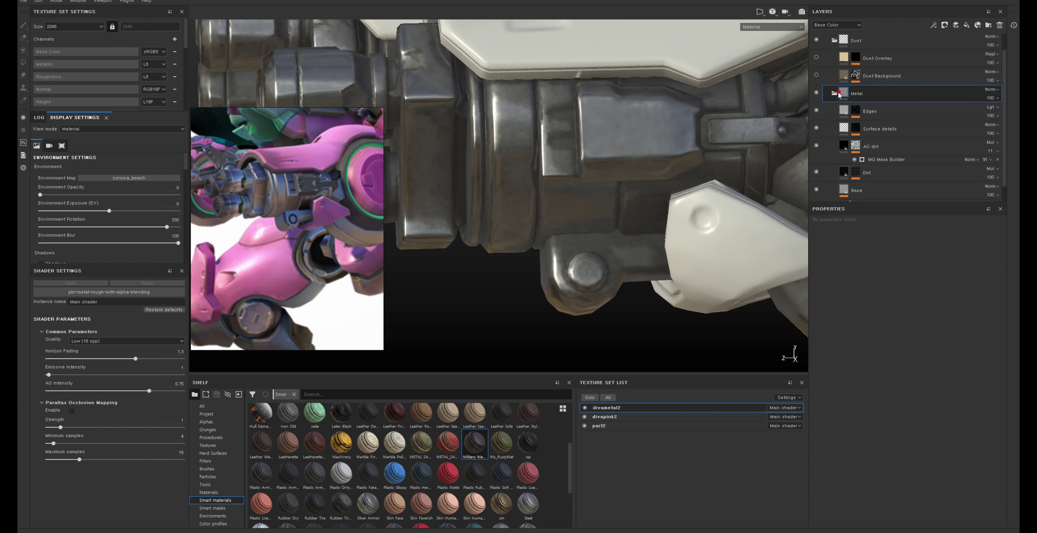
click(834, 93)
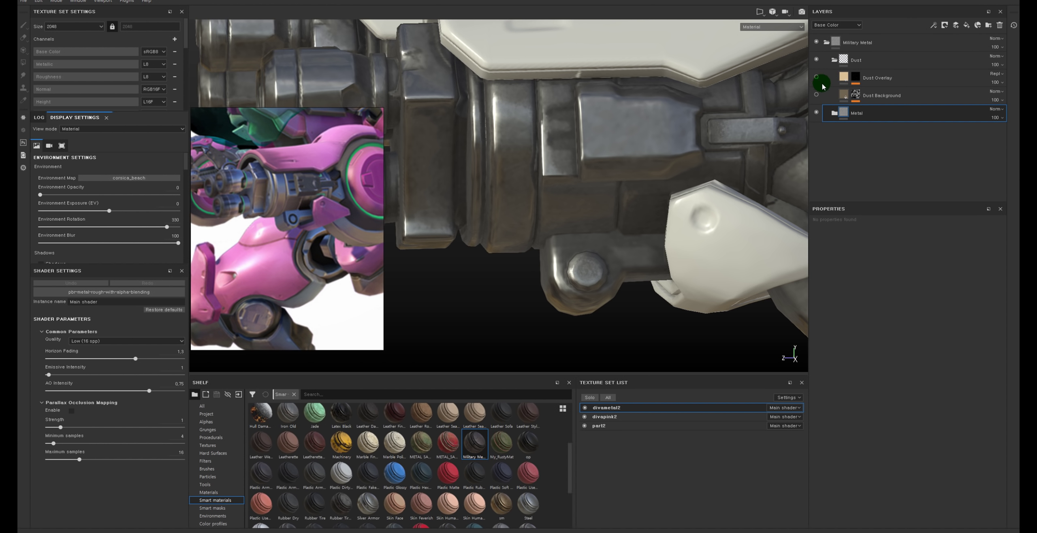
click(816, 76)
click(816, 94)
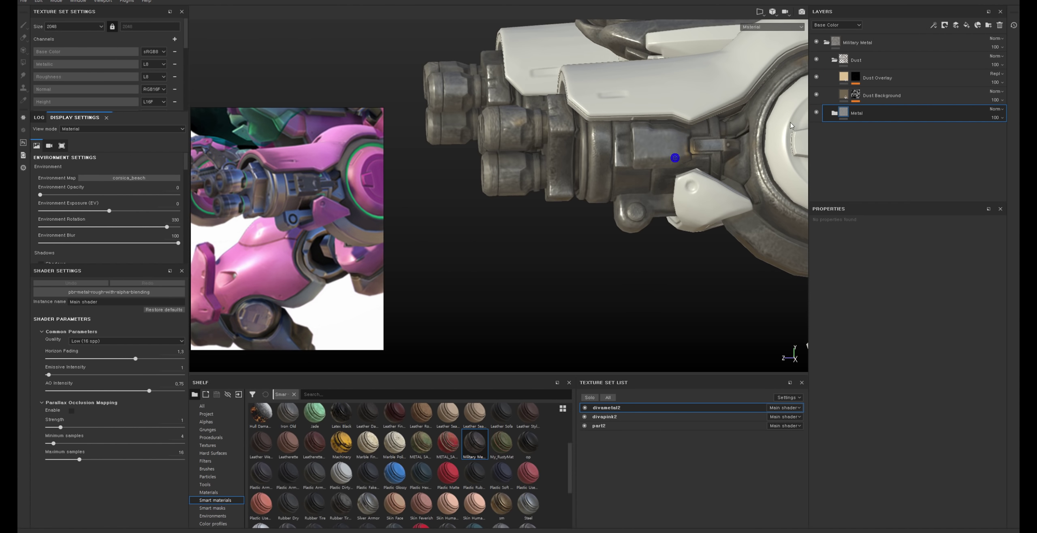
click(816, 94)
click(816, 95)
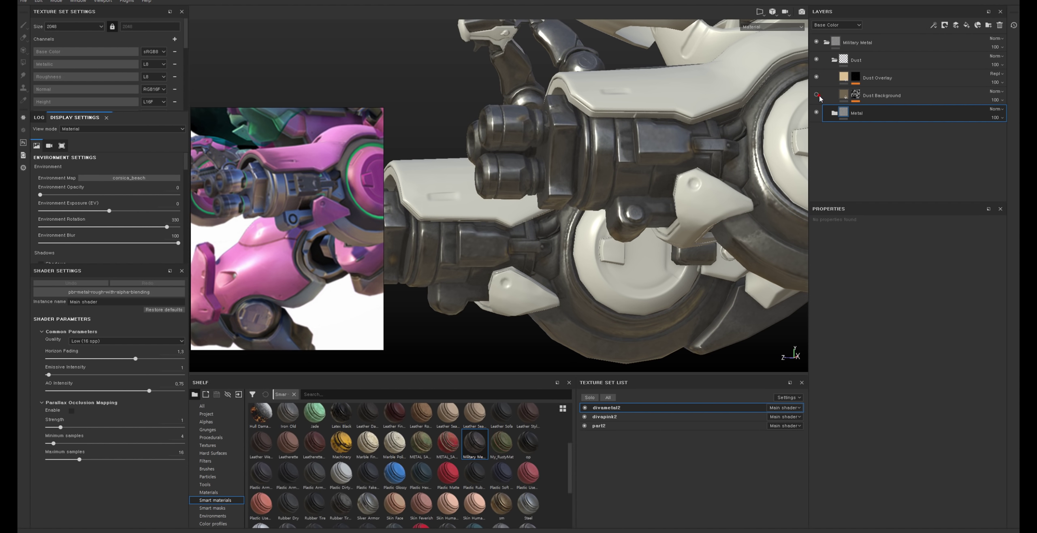
click(816, 95)
click(817, 95)
Step: Lower Dust Background's mg_mask_builder Level to 0.31, then collapse the Dust folder
click(856, 98)
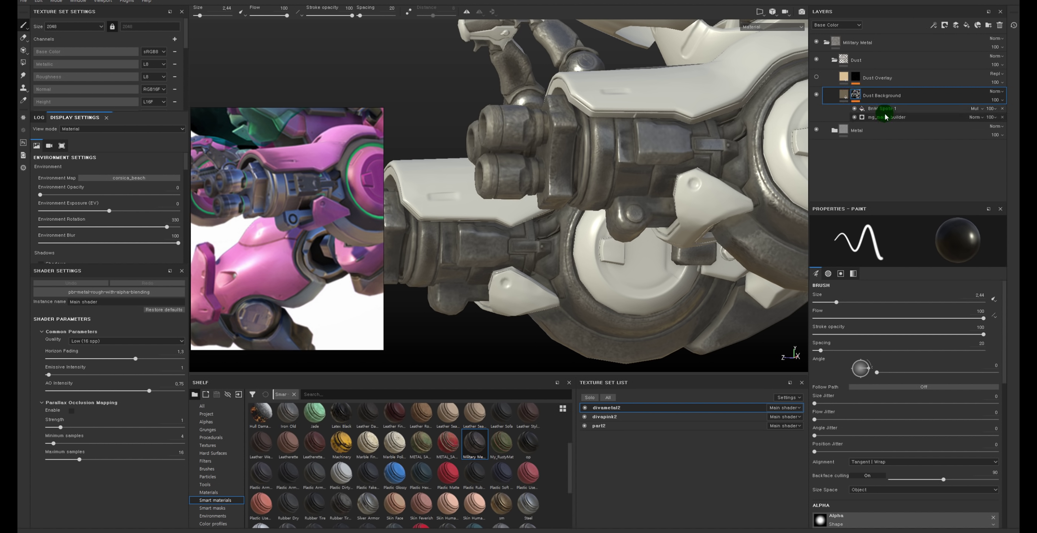
click(854, 108)
click(853, 109)
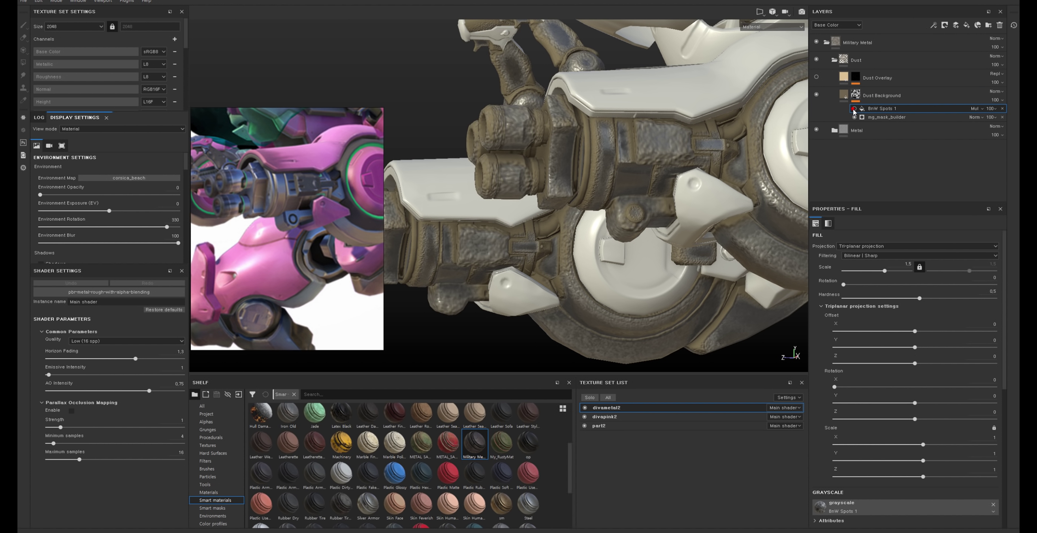
click(879, 117)
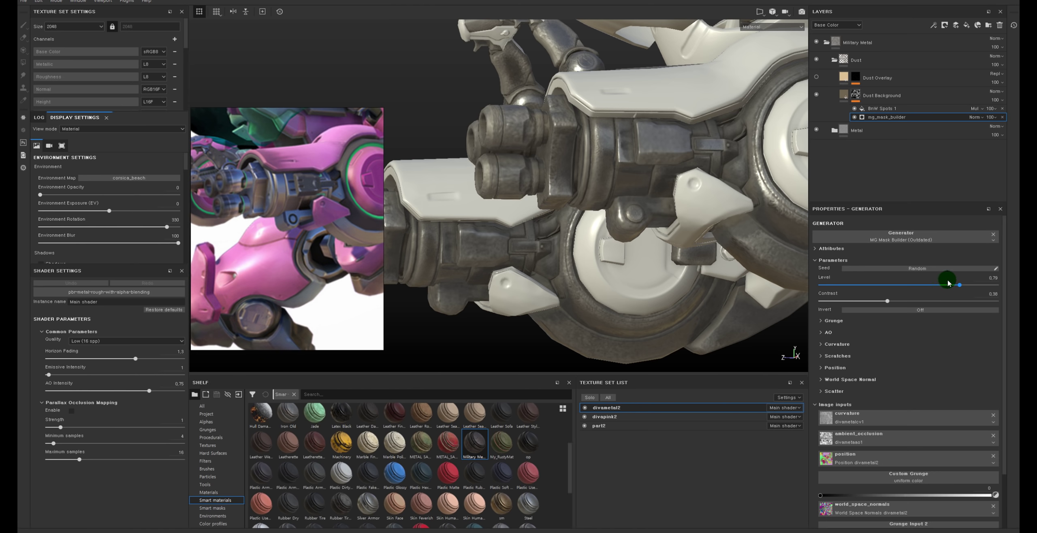
drag(947, 283, 856, 284)
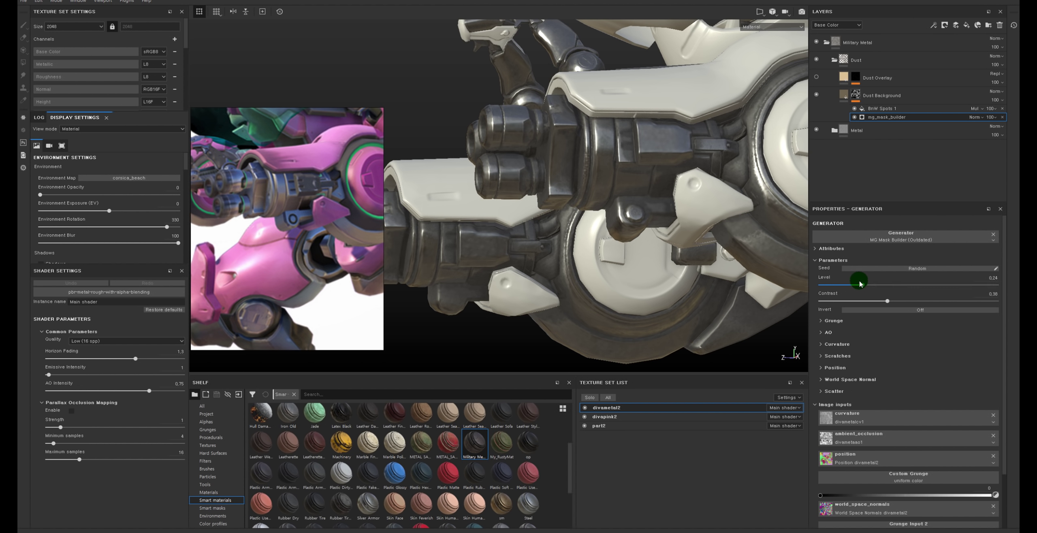
mouse_move(573, 236)
alt+mouse_down()
mouse_move(620, 199)
mouse_move(682, 224)
mouse_move(604, 276)
mouse_move(643, 164)
alt+mouse_up()
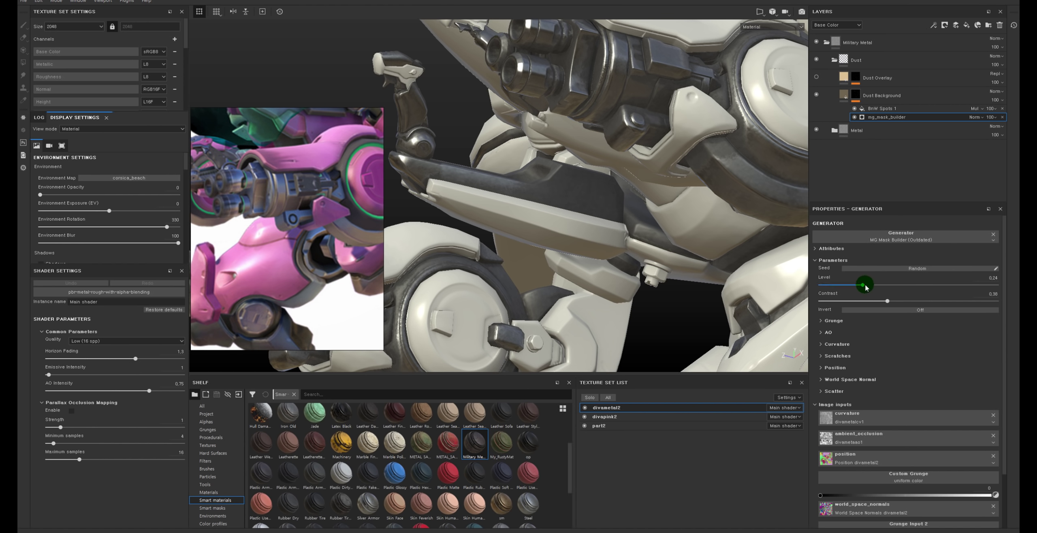
drag(875, 285, 875, 285)
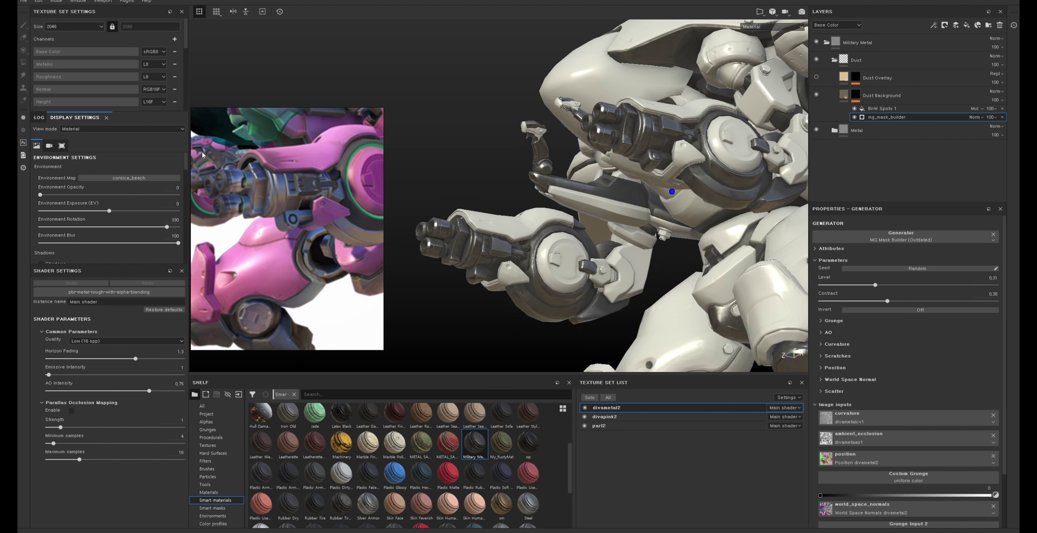
mouse_move(696, 235)
alt+mouse_down()
mouse_move(704, 121)
mouse_move(490, 116)
mouse_move(500, 210)
mouse_move(587, 143)
mouse_move(686, 215)
mouse_move(668, 280)
mouse_move(651, 197)
mouse_move(691, 166)
alt+mouse_up()
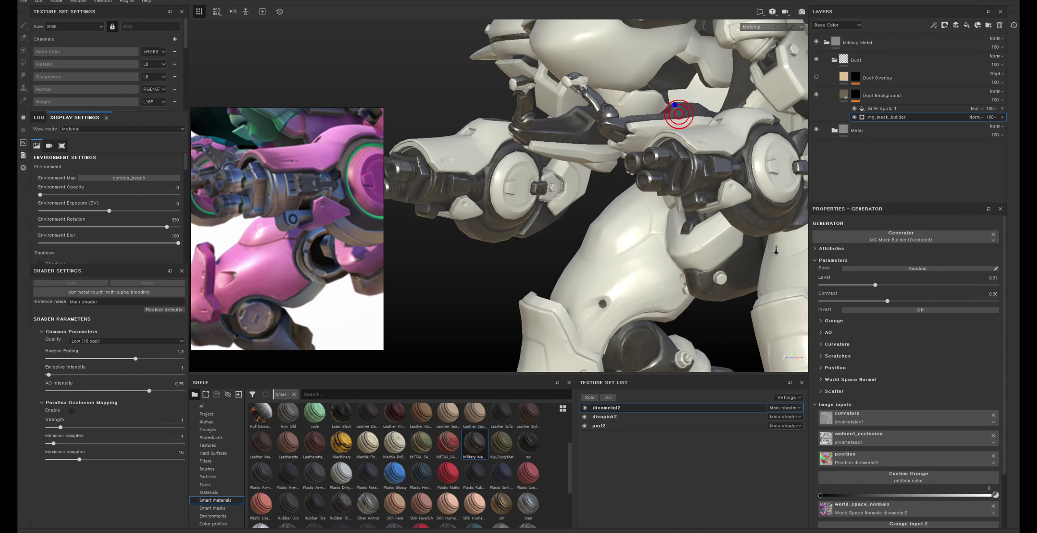
click(833, 60)
alt+drag(580, 133, 514, 95)
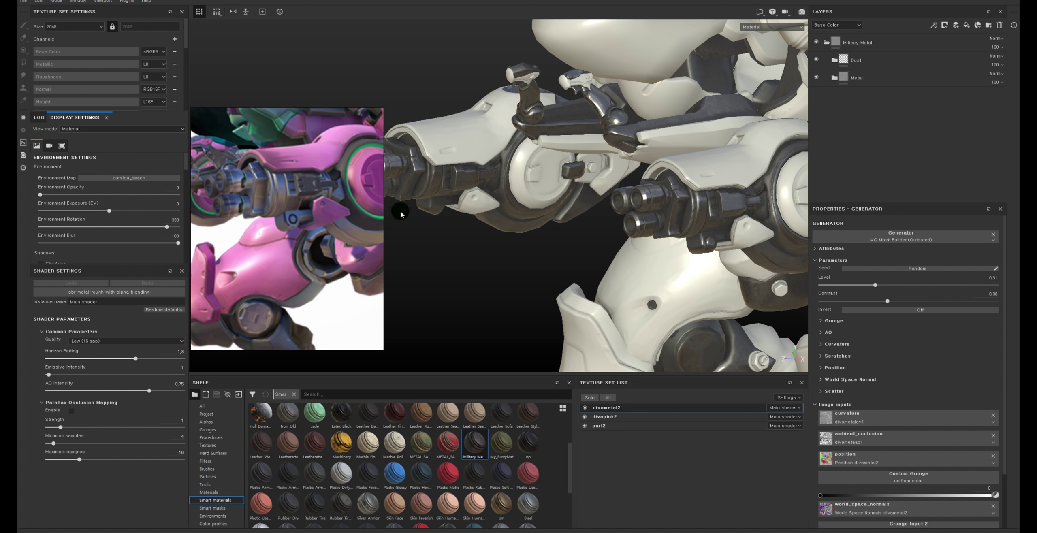
Step: Zoom the PureRef reference image and nudge its window slightly right
scroll(222, 208, up, 5)
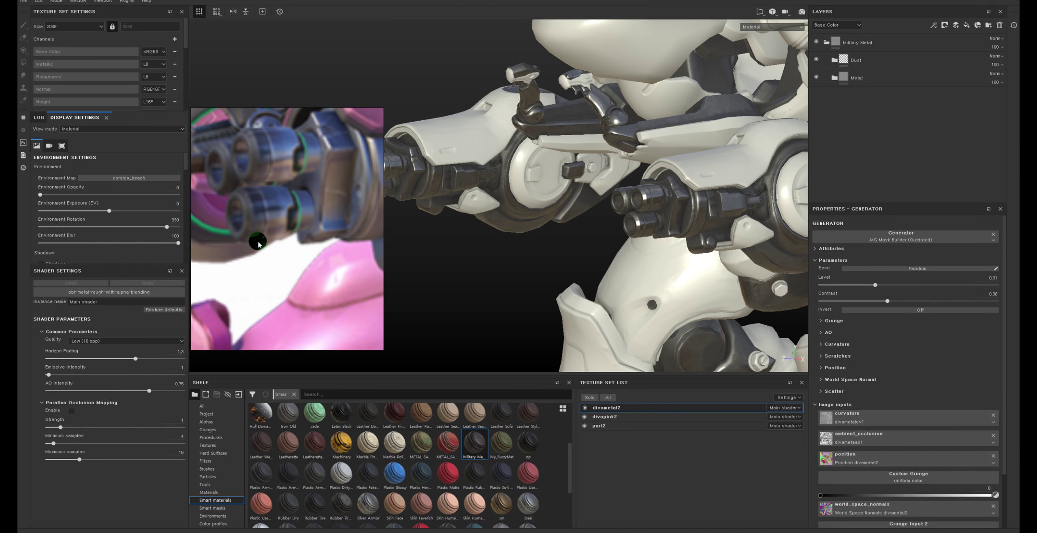
scroll(258, 243, down, 3)
scroll(294, 229, down, 3)
scroll(300, 239, up, 2)
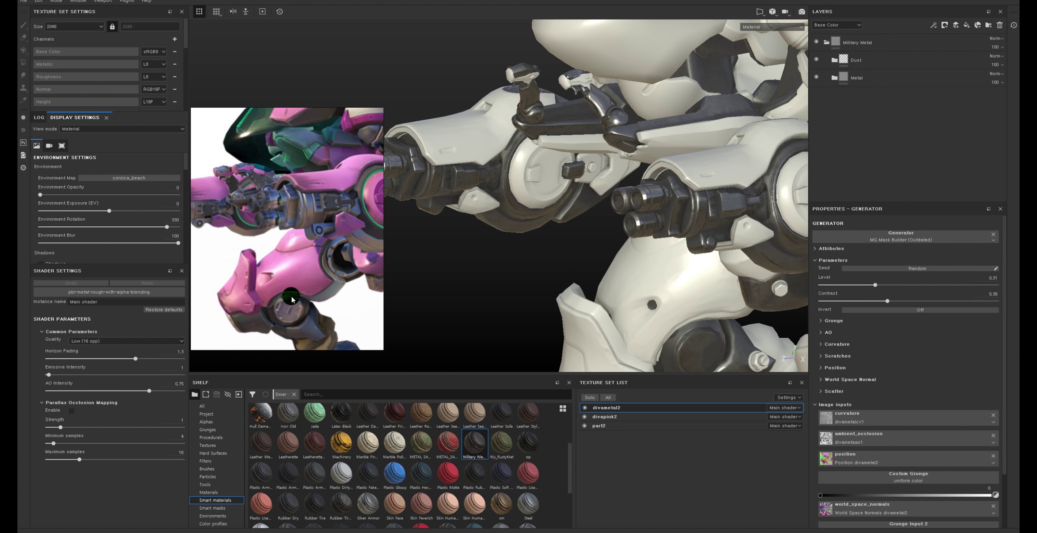
drag(322, 235, 330, 233)
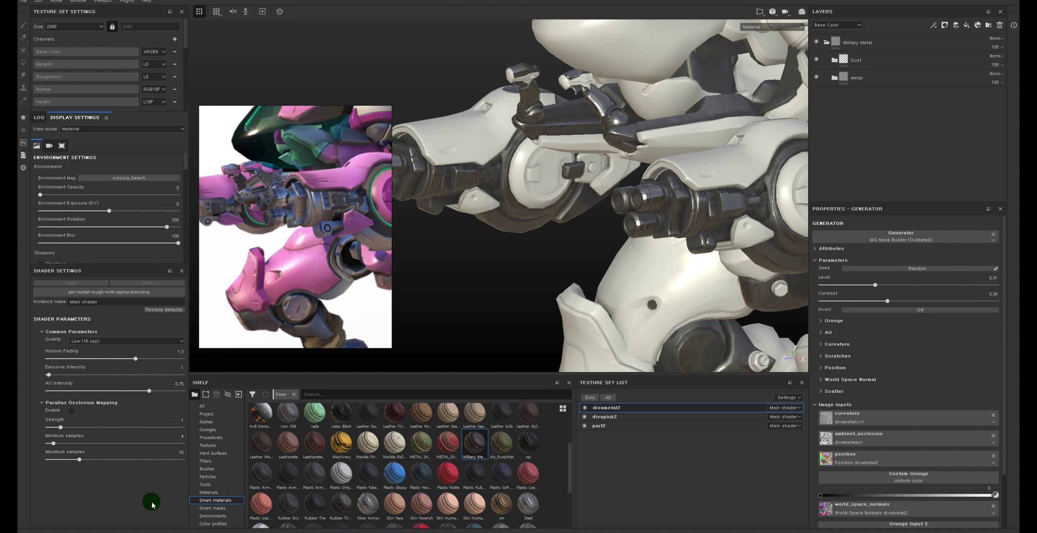
Step: Open the recent 'diva' PureRef board, browse its images, and move the MEKA image aside
right_click(110, 322)
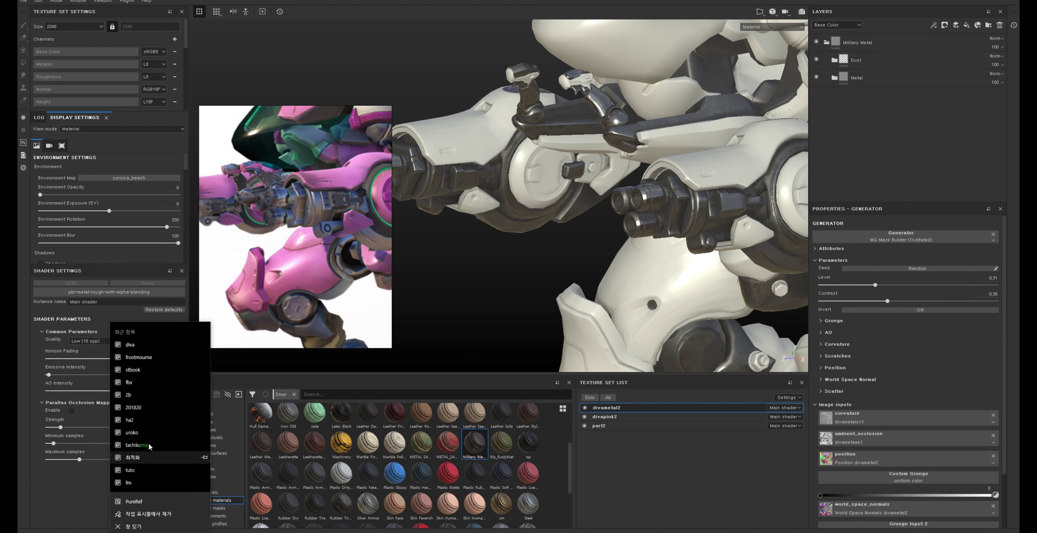
click(143, 347)
scroll(295, 226, down, 3)
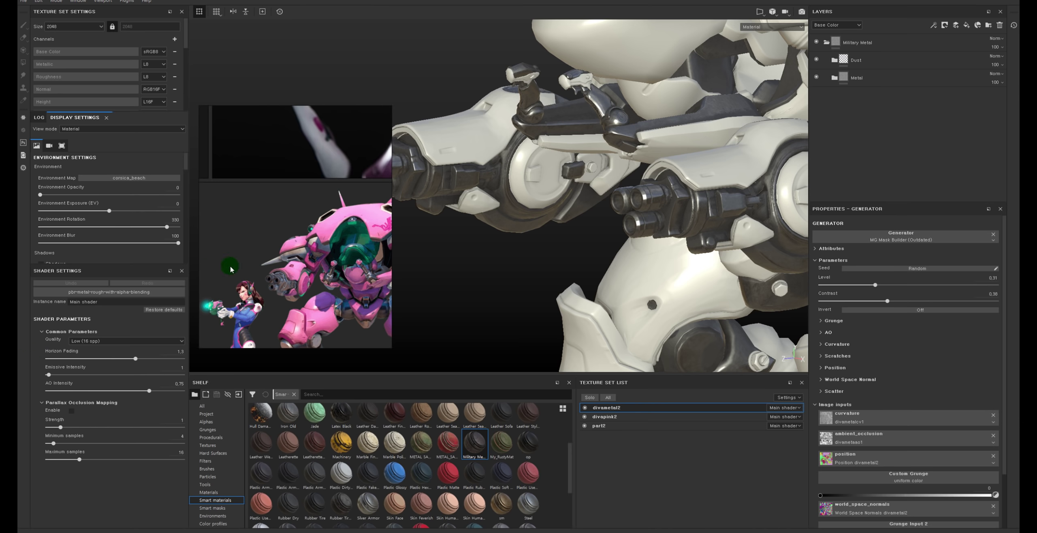
scroll(523, 189, up, 3)
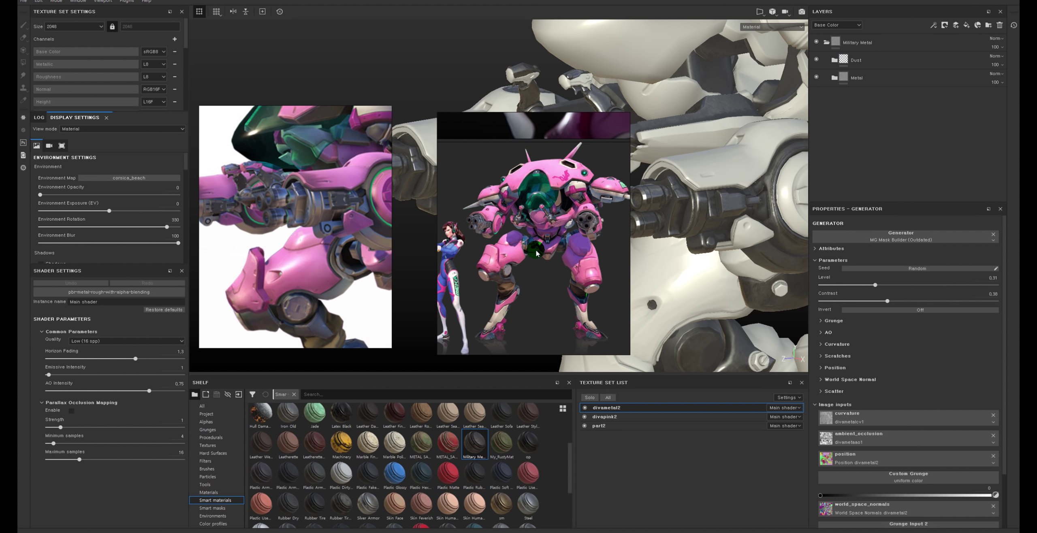
scroll(554, 247, up, 3)
scroll(539, 242, down, 6)
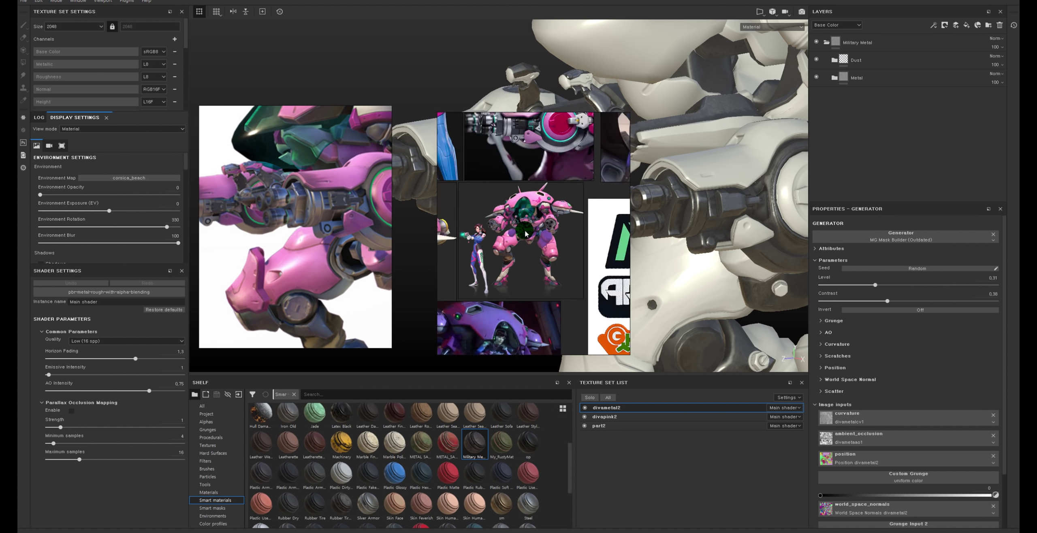
scroll(530, 239, up, 5)
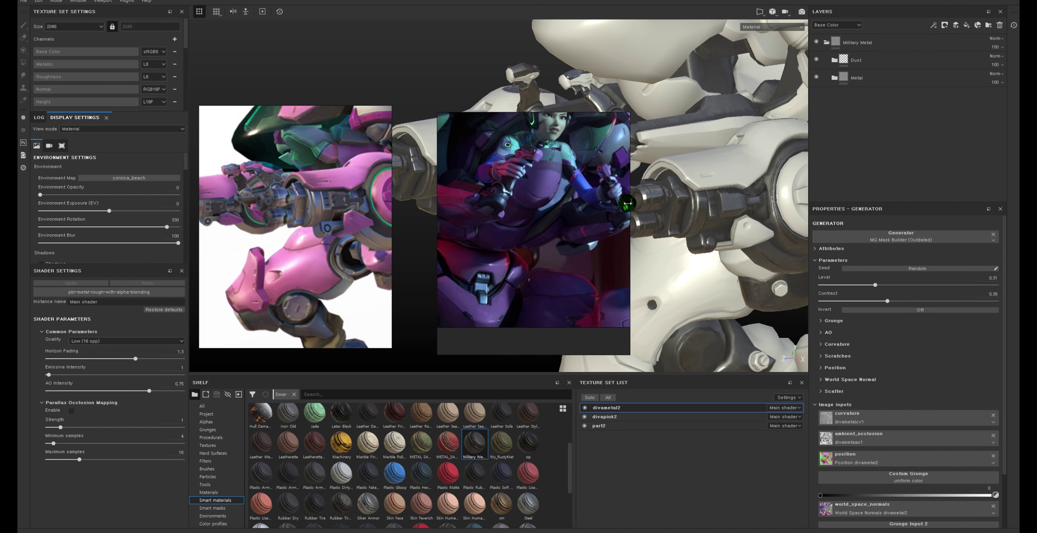
scroll(639, 187, up, 2)
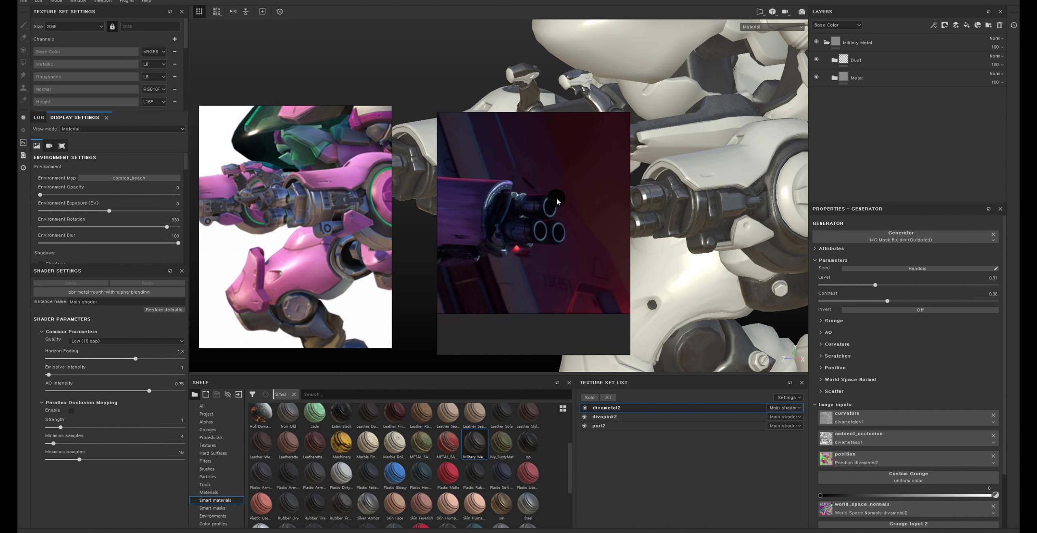
scroll(534, 221, down, 5)
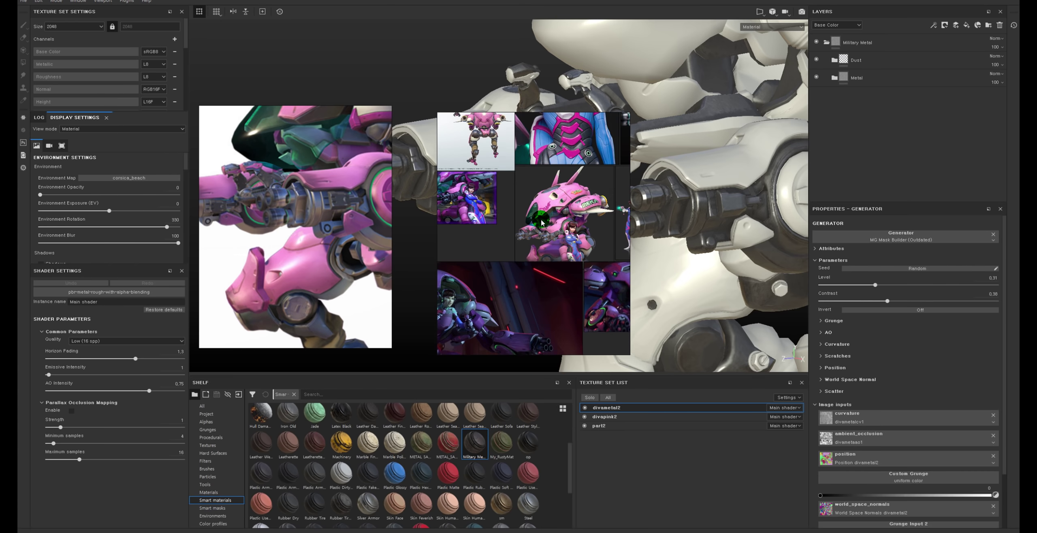
scroll(545, 221, up, 5)
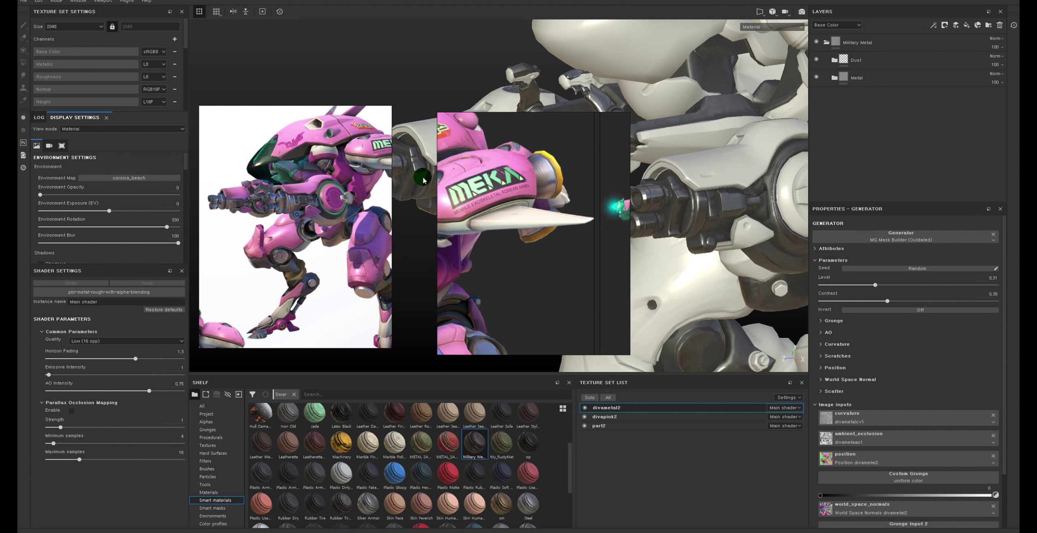
mouse_move(439, 115)
mouse_down()
mouse_move(322, 36)
mouse_move(324, 0)
mouse_up()
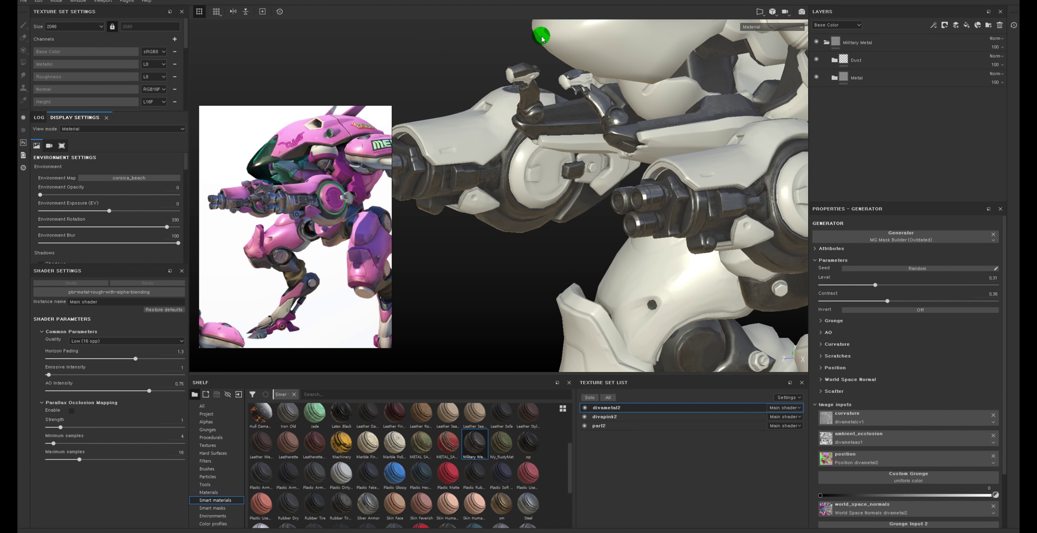
Step: Collapse Military Metal and make the empty divapink2 texture set active, framing the mech from the front
mouse_move(541, 39)
alt+mouse_down()
mouse_move(491, 137)
mouse_move(694, 123)
mouse_move(650, 137)
alt+mouse_up()
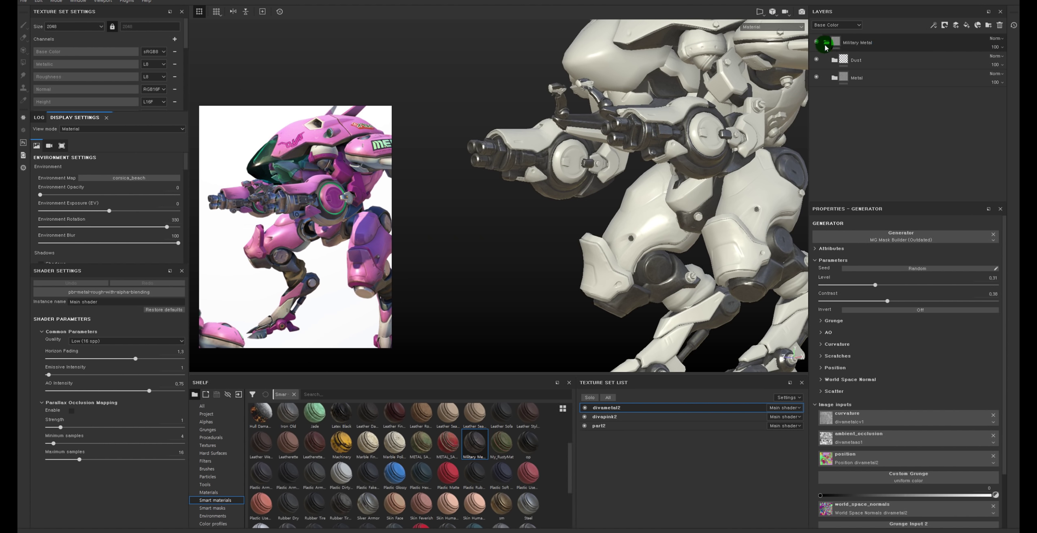
click(825, 46)
click(603, 418)
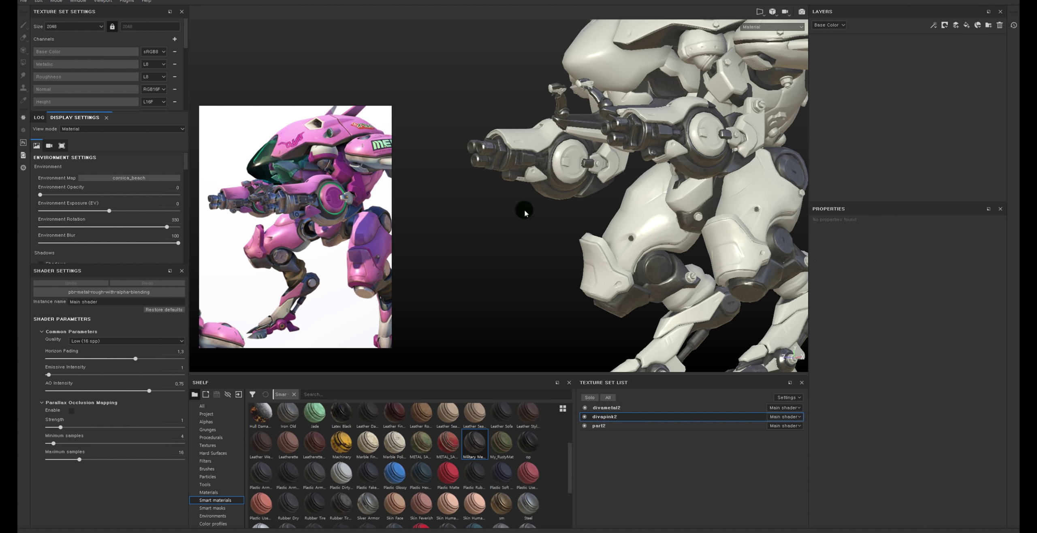
alt+drag(672, 194, 547, 197)
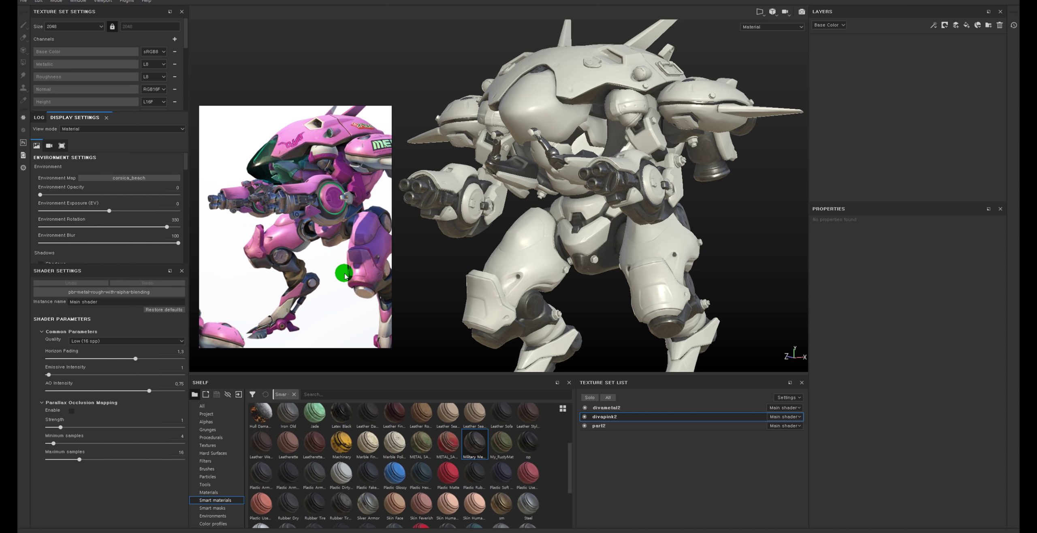
Step: Apply Steel Painted Stained to divapink2 and hide its Edges and AO Dirt sublayers
scroll(432, 475, down, 3)
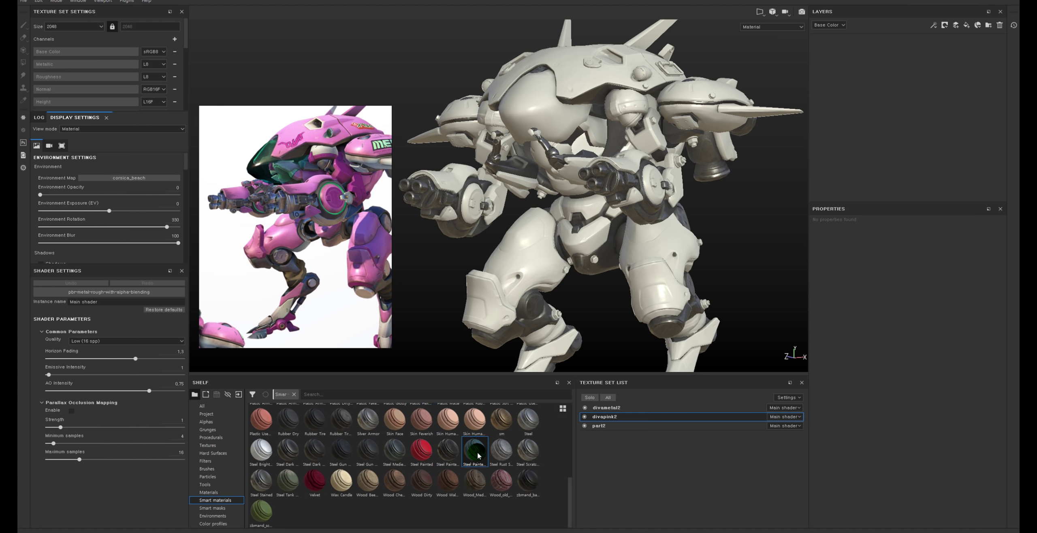
mouse_move(474, 450)
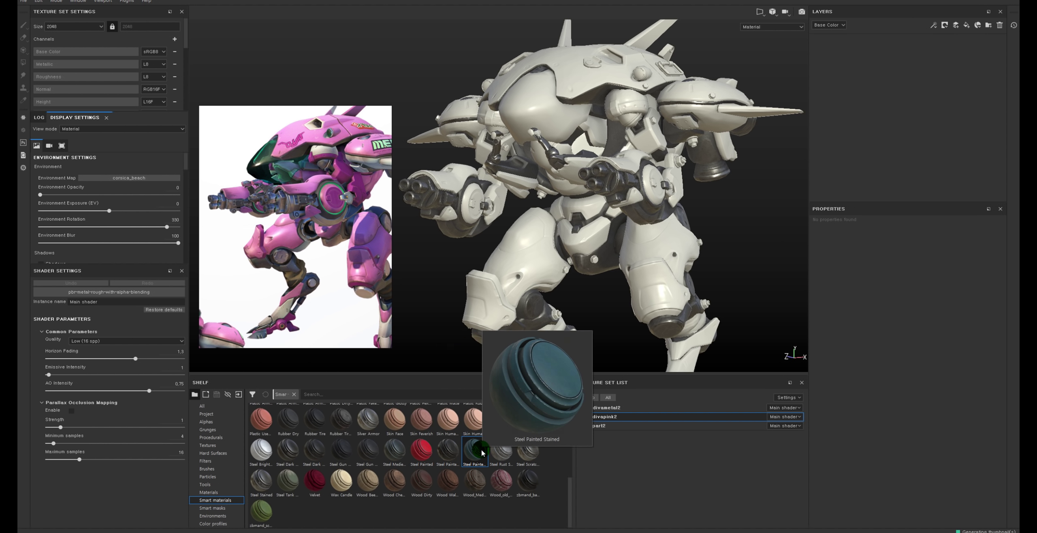
drag(475, 452, 888, 132)
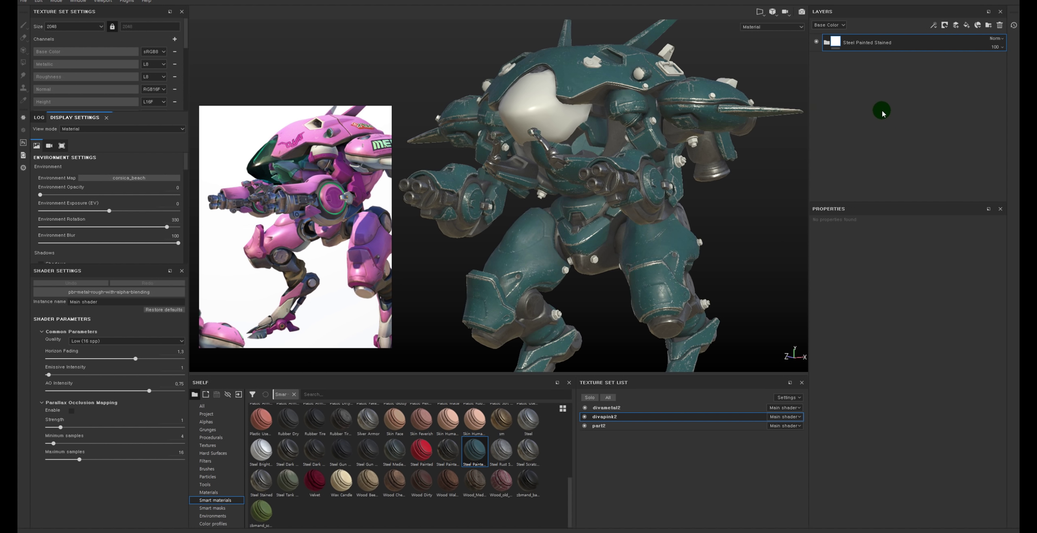
mouse_move(677, 109)
alt+mouse_down()
mouse_move(660, 170)
mouse_move(634, 113)
mouse_move(716, 151)
alt+mouse_up()
click(826, 42)
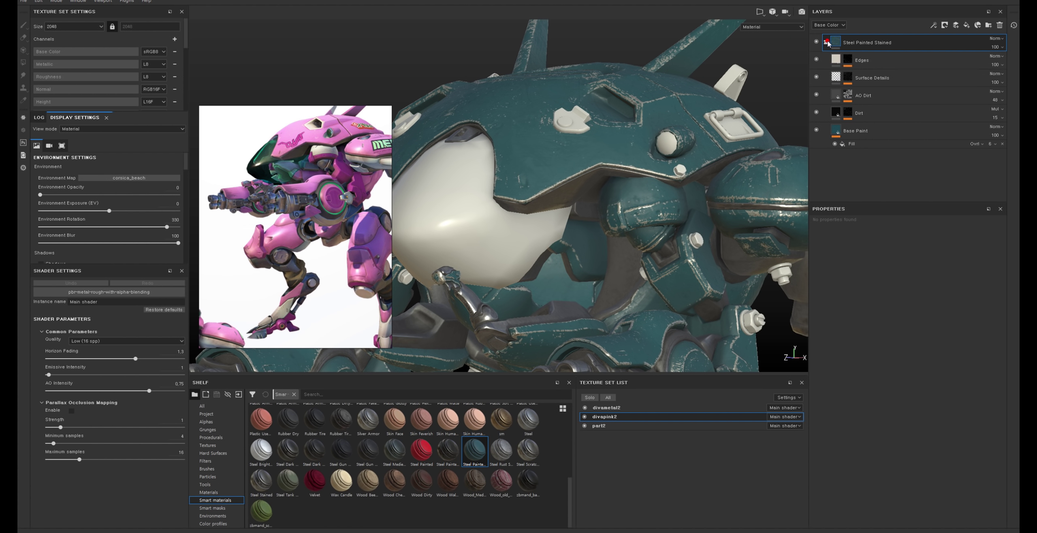
click(815, 59)
click(816, 101)
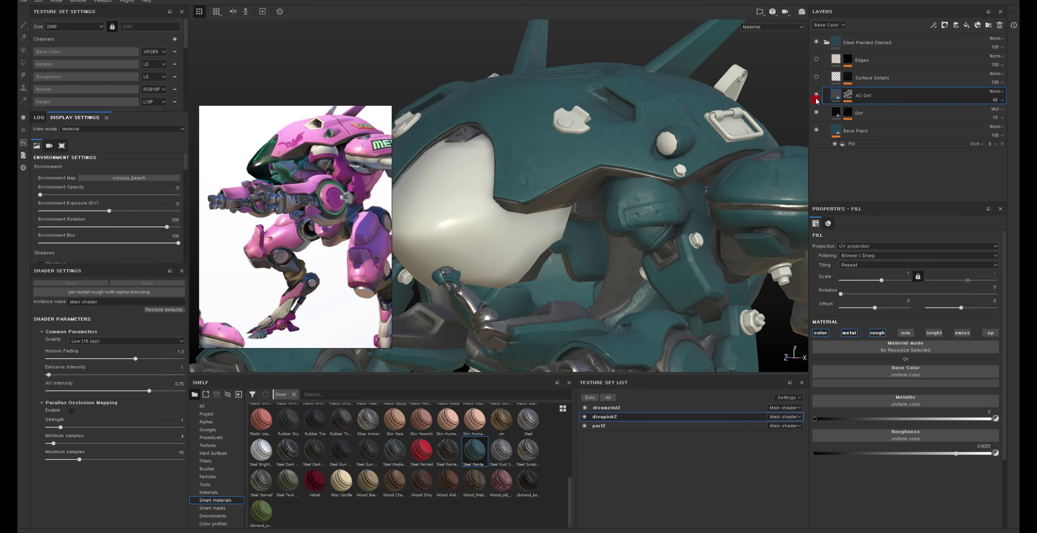
alt+drag(744, 140, 594, 148)
alt+right_drag(595, 148, 562, 151)
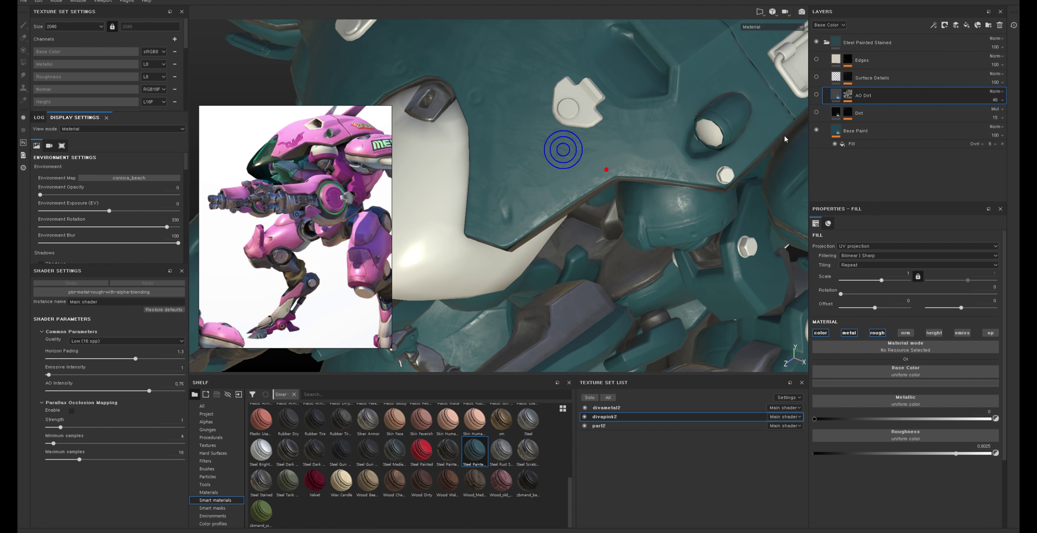
click(841, 132)
right_click(841, 132)
Step: Add an HSL Perceptive filter to the Base Paint layer
click(856, 299)
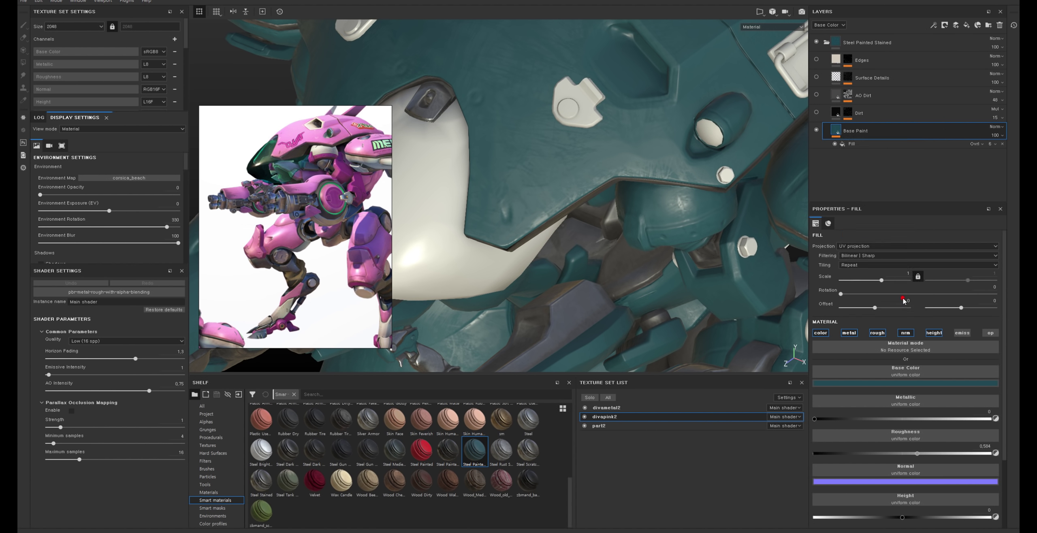
click(926, 243)
click(919, 335)
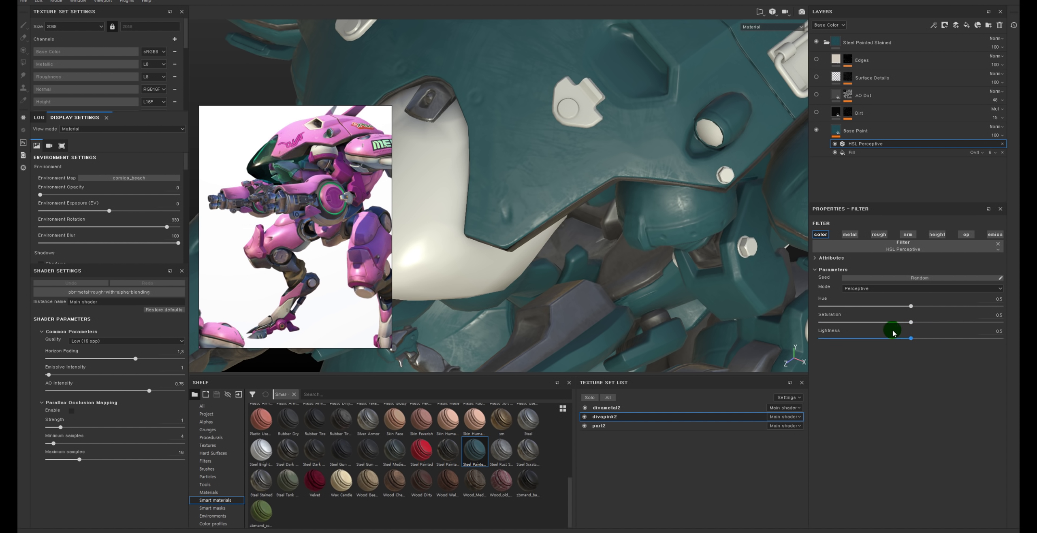
Step: Eyedrop a saturated pink from the reference into the Base Paint fill colour
click(859, 154)
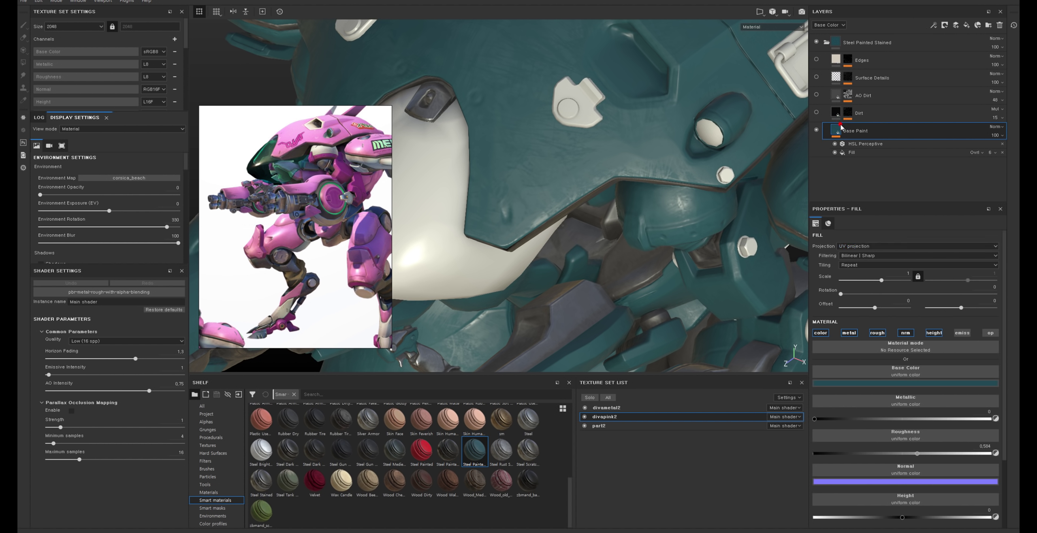
click(940, 383)
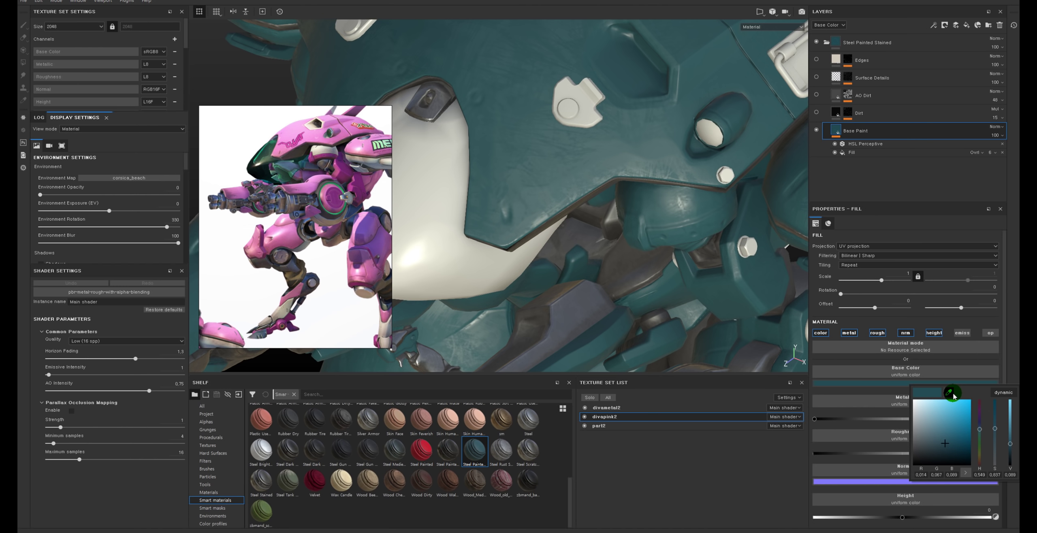
click(950, 393)
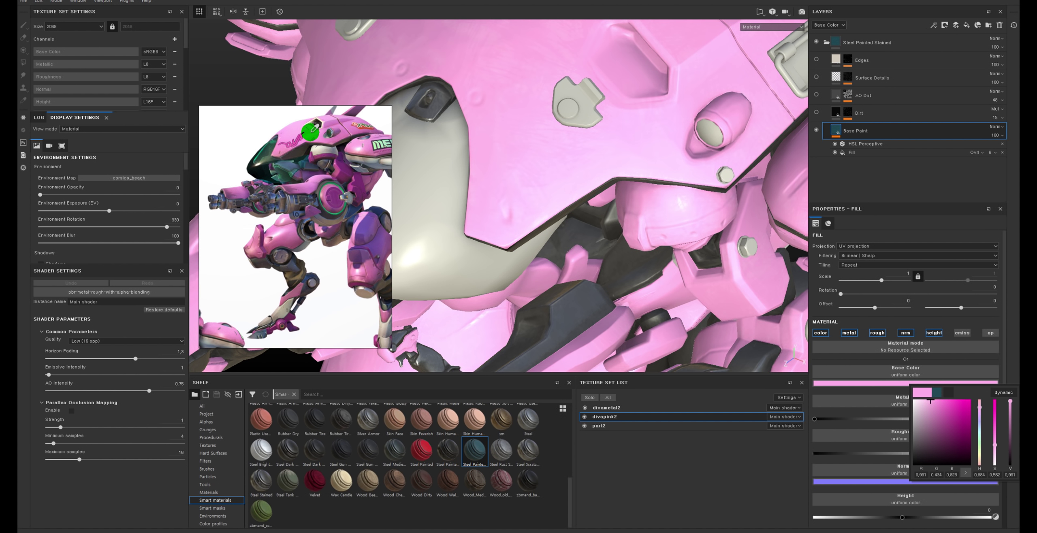
click(291, 128)
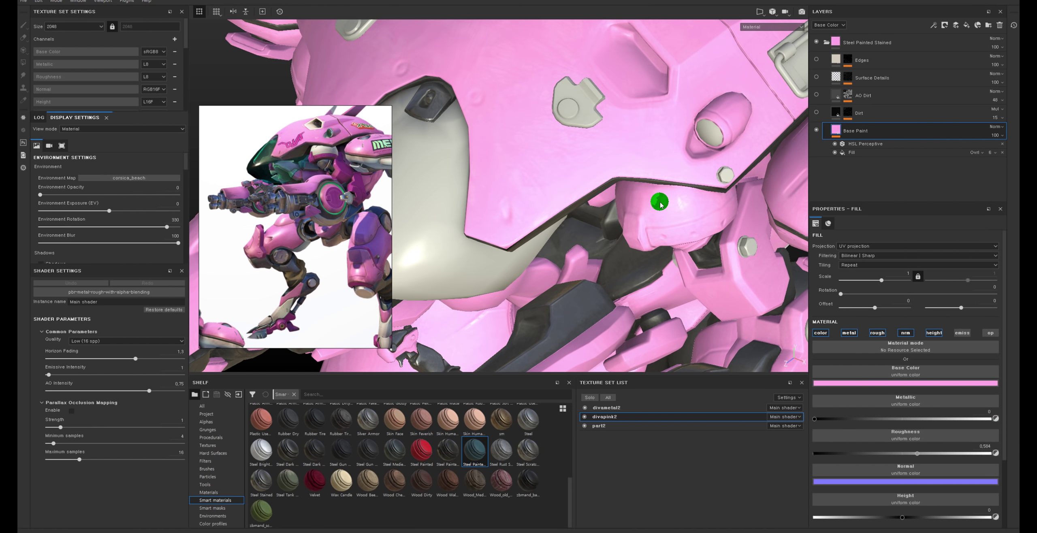
scroll(659, 204, down, 10)
mouse_move(660, 203)
alt+middle_down()
mouse_move(604, 243)
mouse_move(611, 158)
alt+middle_up()
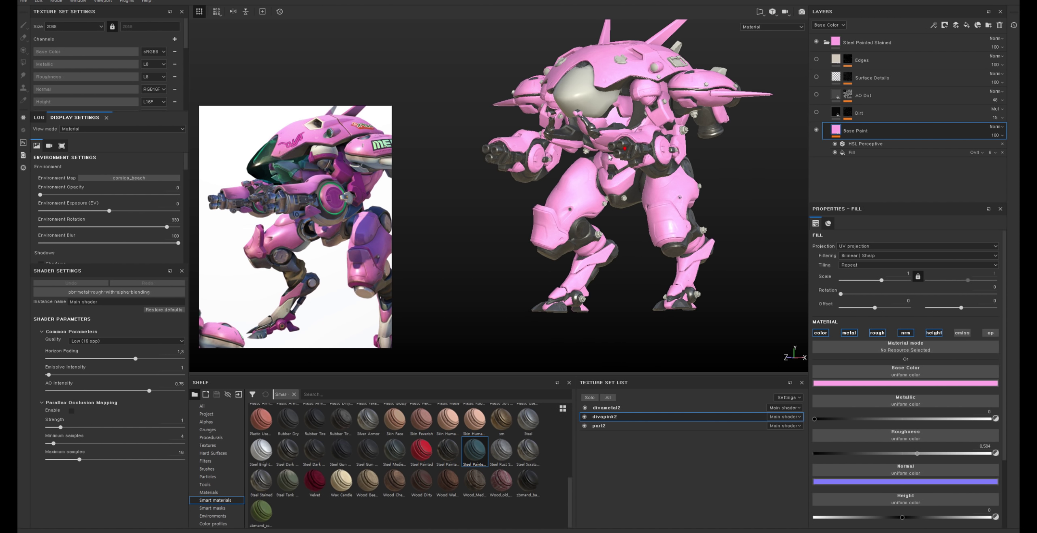
scroll(270, 226, down, 3)
scroll(271, 227, down, 2)
scroll(271, 237, up, 5)
scroll(271, 237, up, 2)
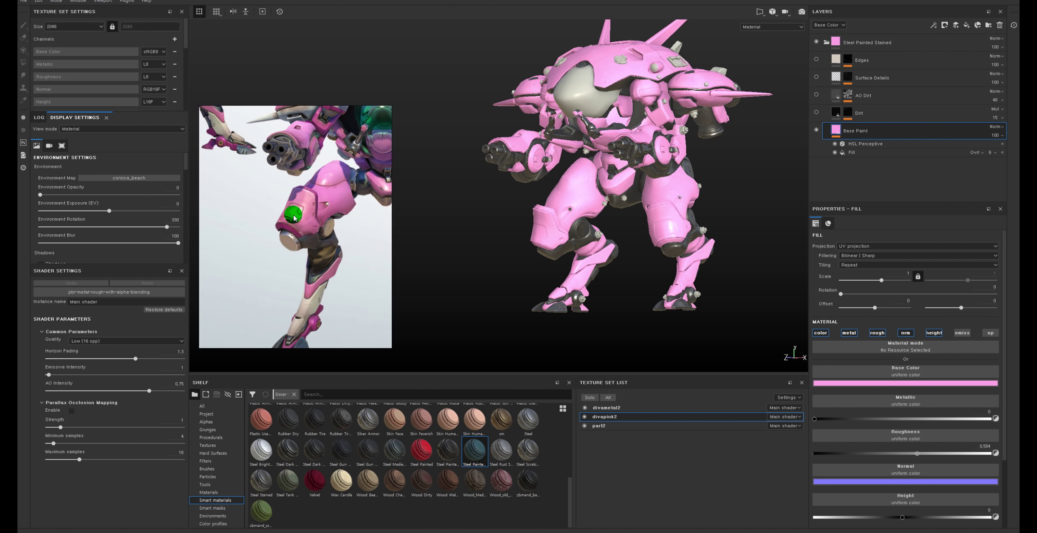
scroll(258, 259, up, 2)
Step: Set the HSL Perceptive filter to Lightness 0.41 and Saturation 0.59
click(852, 144)
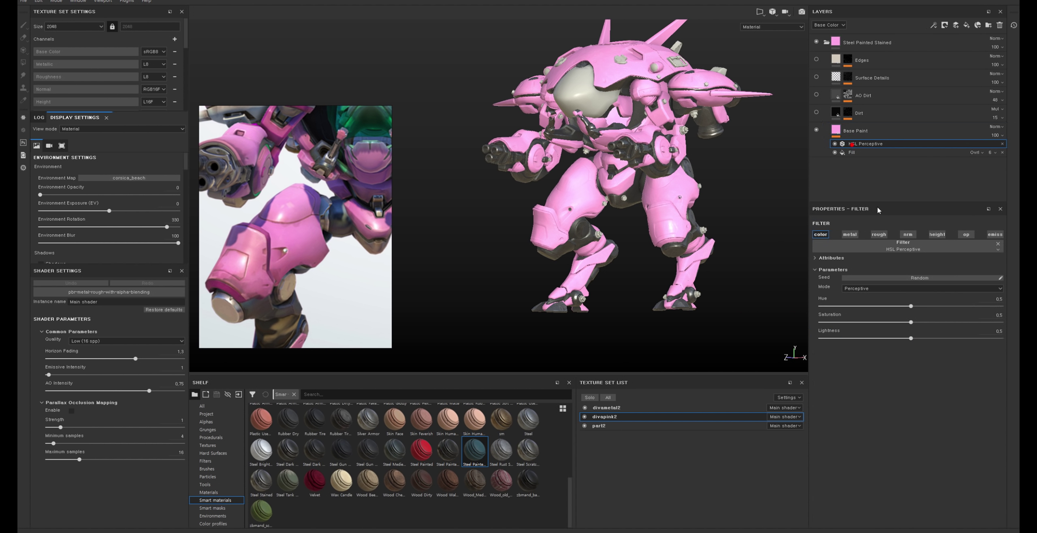
drag(904, 340, 897, 339)
click(923, 322)
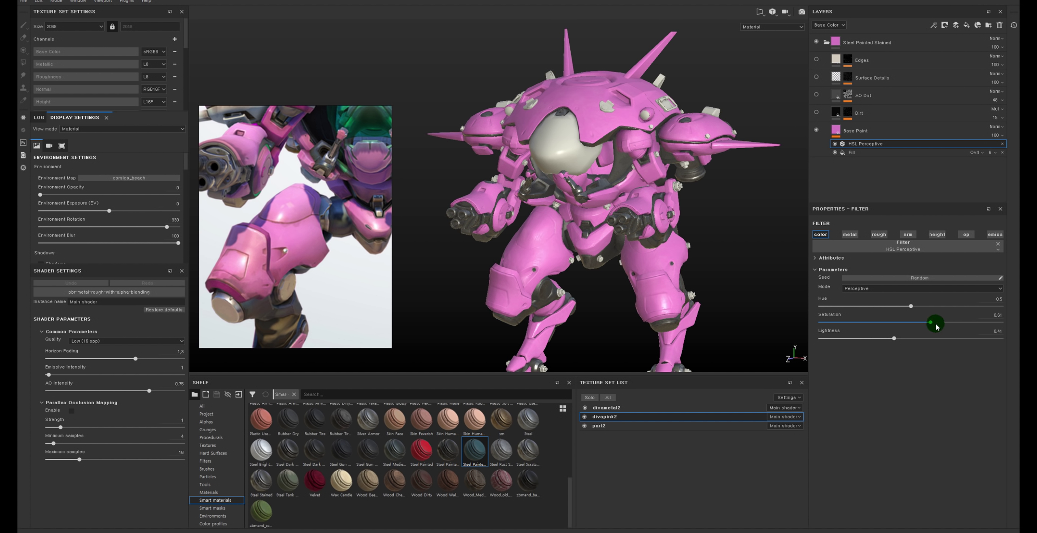
drag(935, 324, 920, 325)
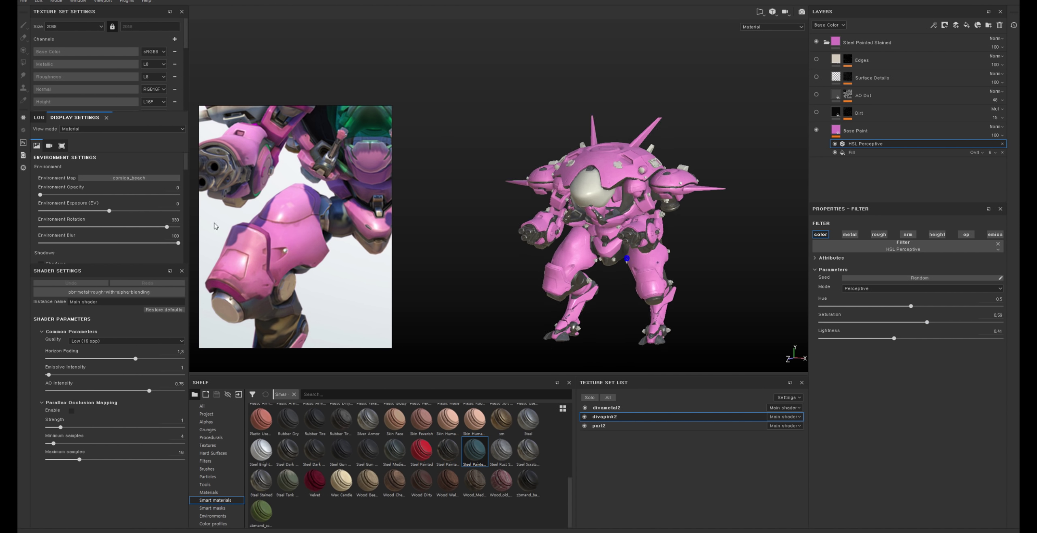
alt+drag(725, 231, 538, 174)
alt+right_drag(538, 175, 599, 164)
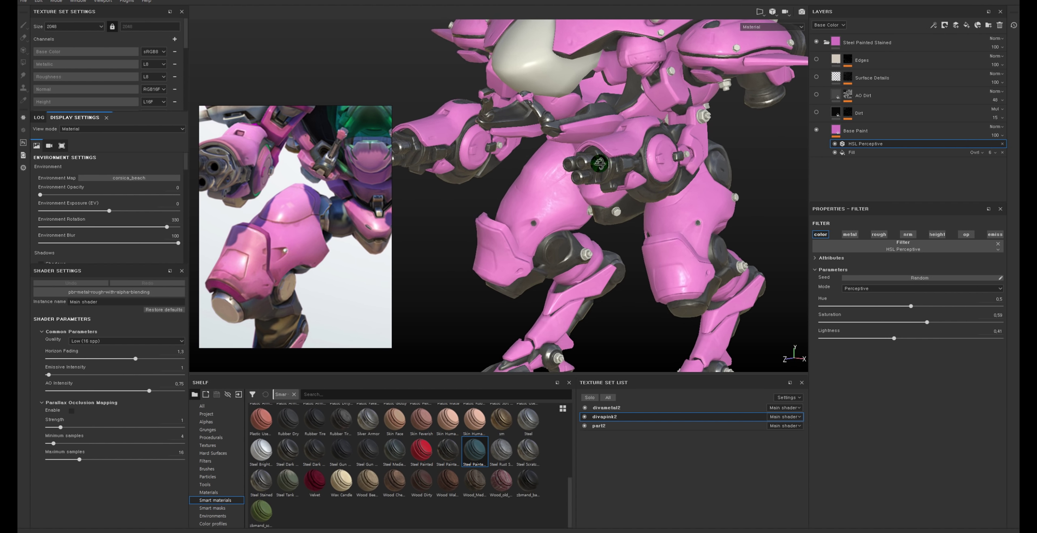
alt+drag(599, 164, 633, 149)
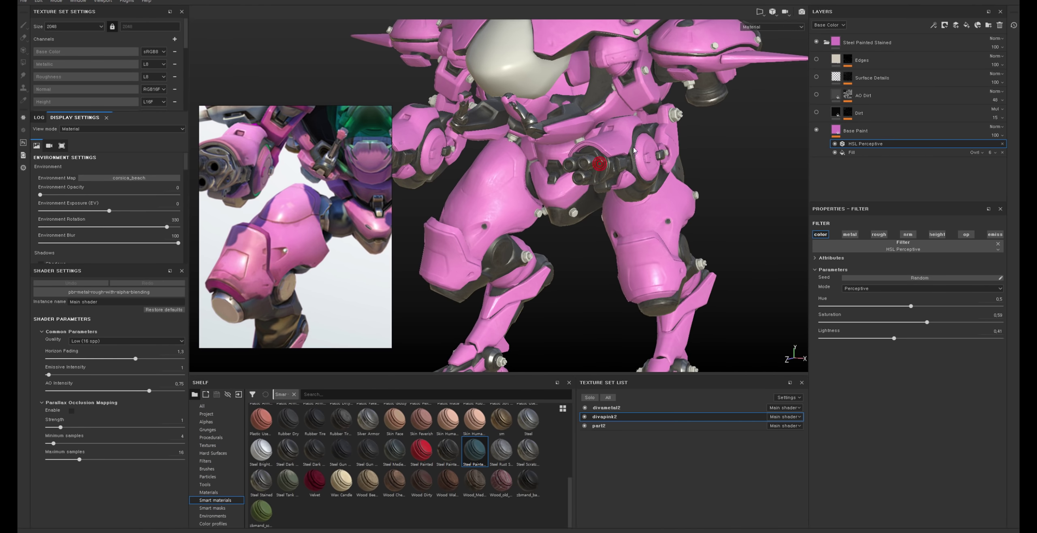
alt+middle_drag(578, 174, 598, 191)
alt+drag(580, 200, 675, 156)
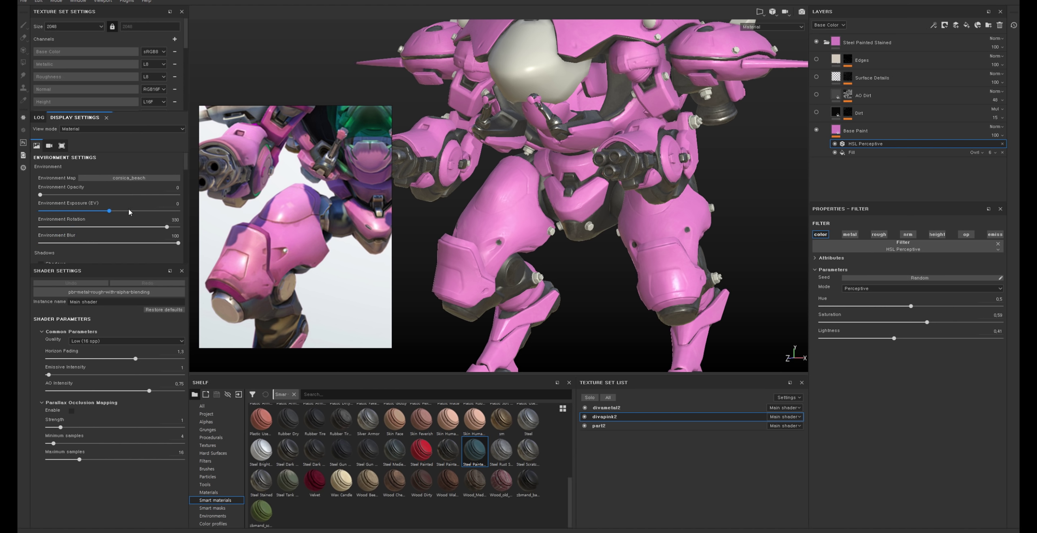
Step: Show Camera display settings, trying Field of view 51 before returning it to 3
drag(98, 264, 97, 325)
click(49, 146)
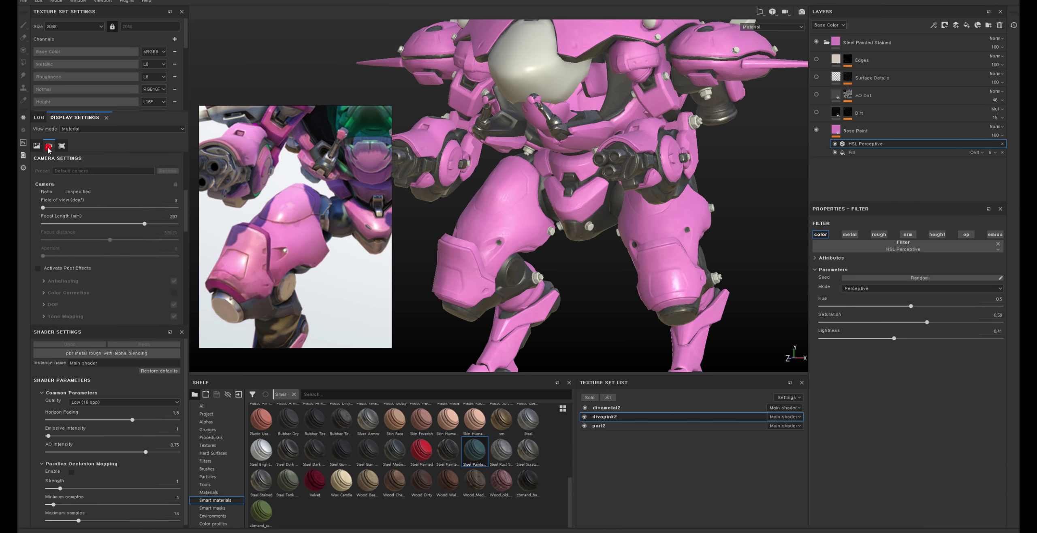
drag(45, 208, 80, 206)
mouse_move(651, 195)
alt+mouse_down()
mouse_move(736, 265)
mouse_move(467, 186)
mouse_move(745, 185)
mouse_move(683, 190)
mouse_move(569, 153)
mouse_move(535, 198)
alt+mouse_up()
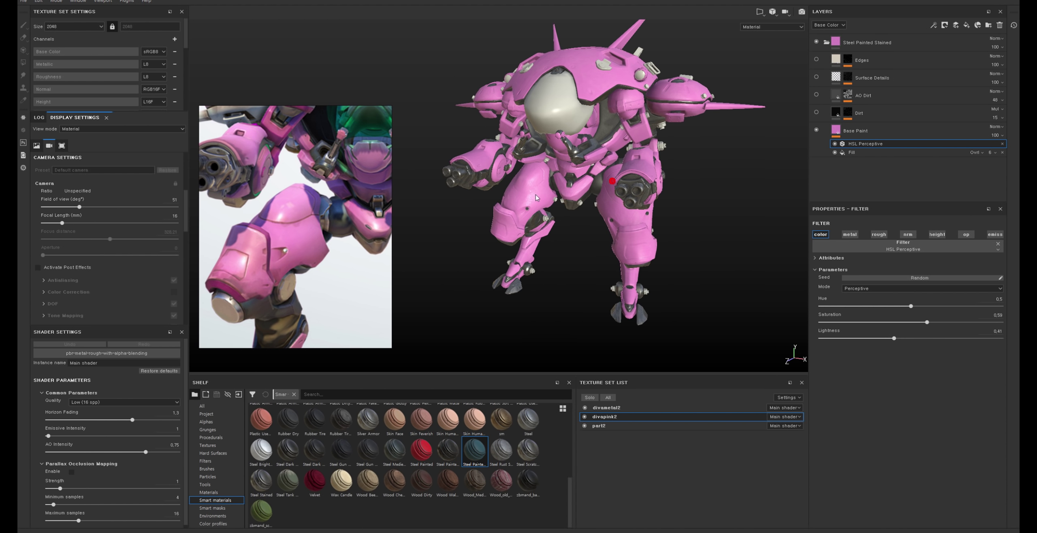
drag(84, 208, 43, 207)
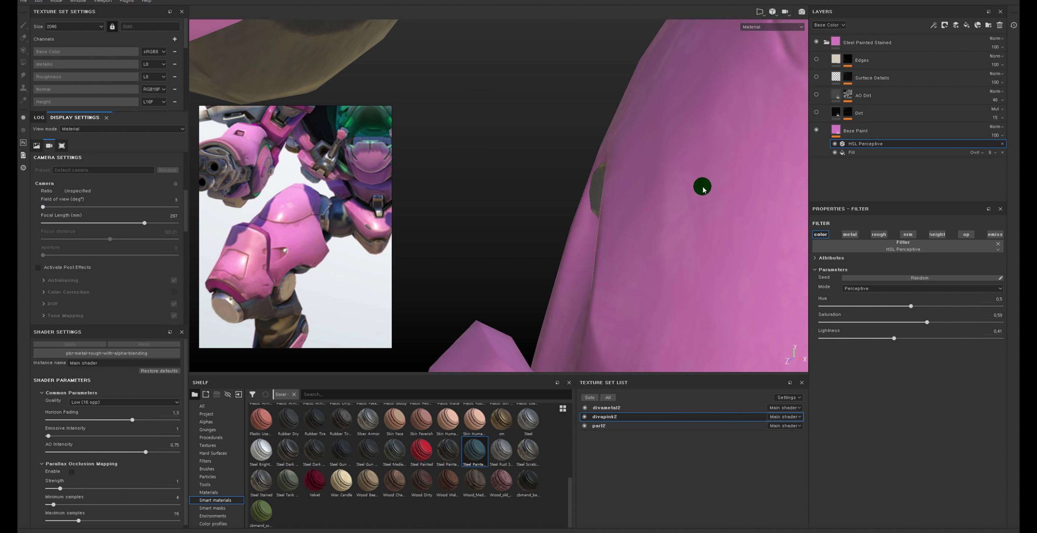
Step: Turn the mech to a three-quarter view, frame the armour reference close-up, and rotate the lighting
mouse_move(703, 189)
alt+right_down()
mouse_move(705, 233)
mouse_move(632, 137)
mouse_move(599, 150)
mouse_move(620, 162)
alt+right_up()
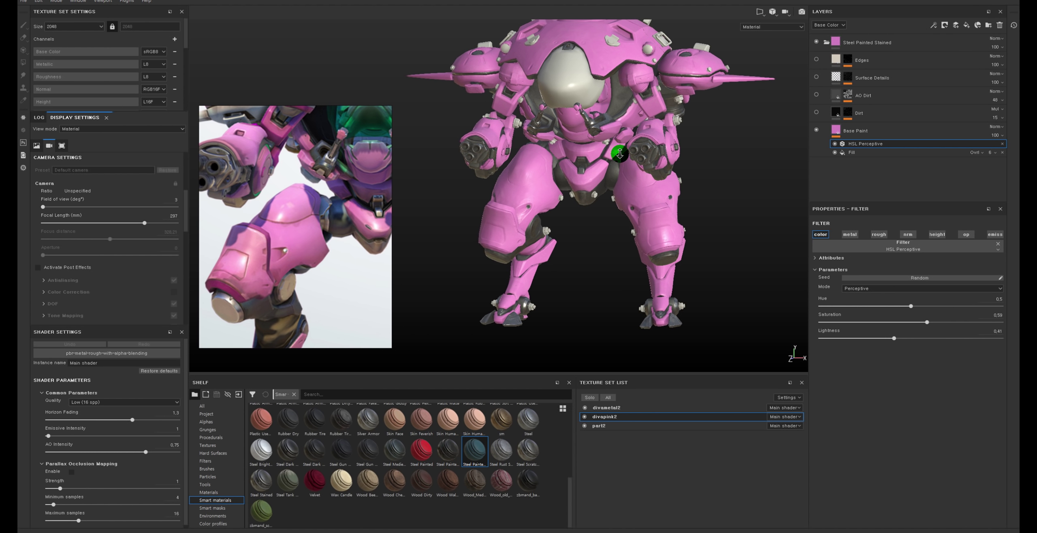
mouse_move(620, 162)
alt+mouse_down()
mouse_move(631, 157)
mouse_move(630, 128)
alt+mouse_up()
alt+right_drag(630, 128, 613, 123)
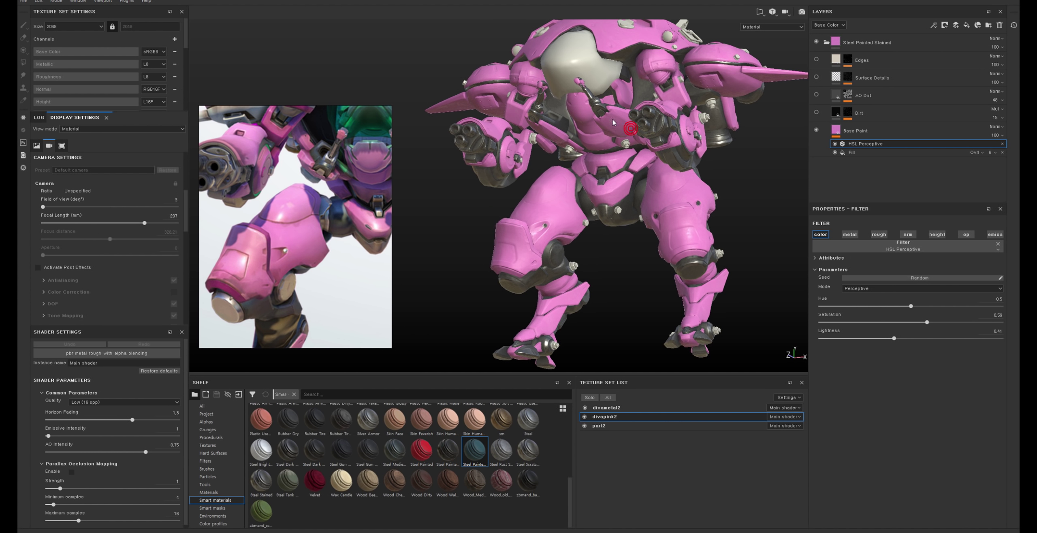
scroll(503, 94, up, 3)
scroll(290, 170, down, 3)
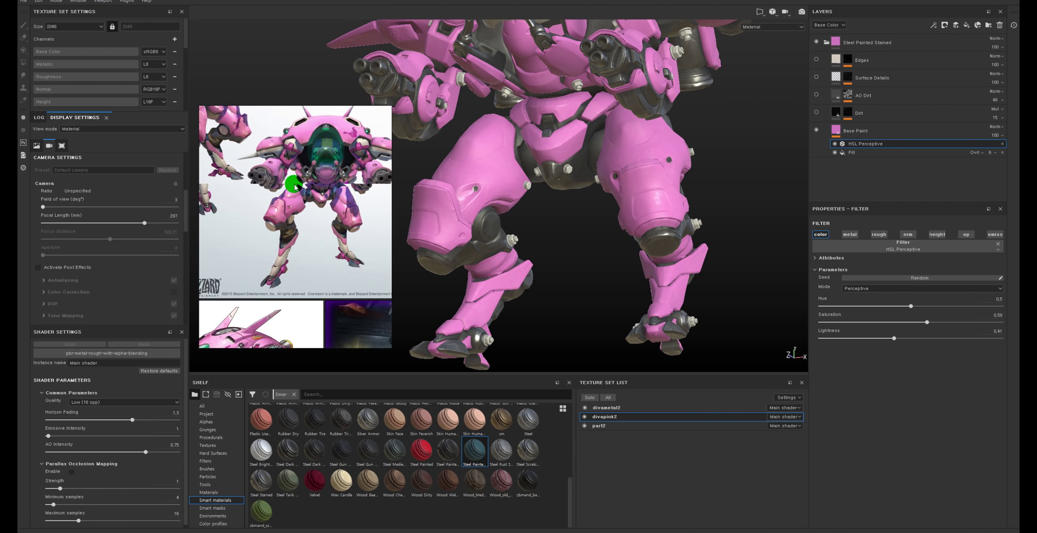
scroll(308, 223, down, 1)
scroll(309, 223, down, 1)
scroll(300, 227, up, 3)
drag(285, 244, 272, 161)
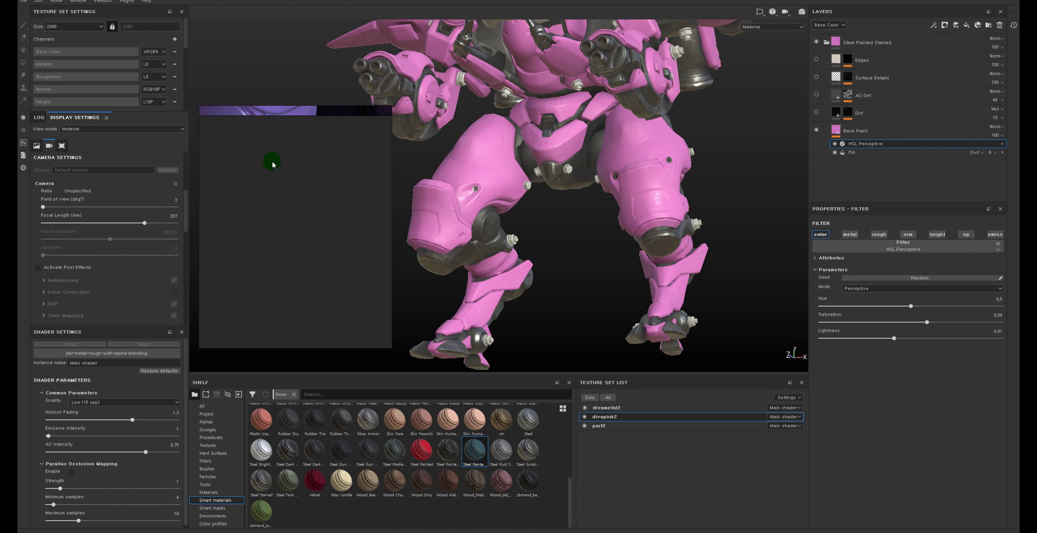
scroll(265, 219, up, 2)
scroll(266, 219, up, 1)
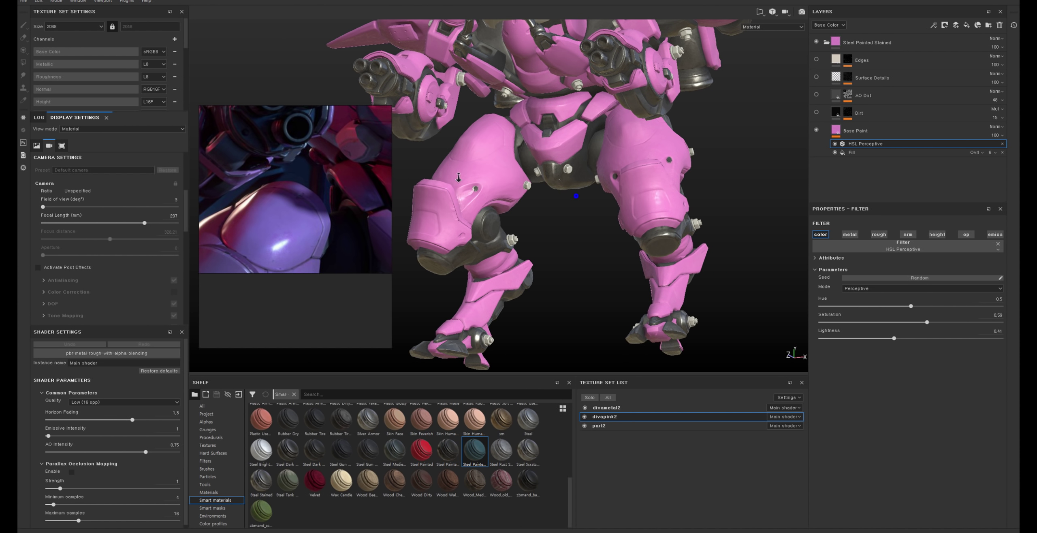
alt+right_drag(458, 177, 482, 170)
mouse_move(482, 169)
alt+middle_down()
mouse_move(595, 206)
mouse_move(550, 172)
alt+middle_up()
shift+right_drag(550, 171, 1017, 146)
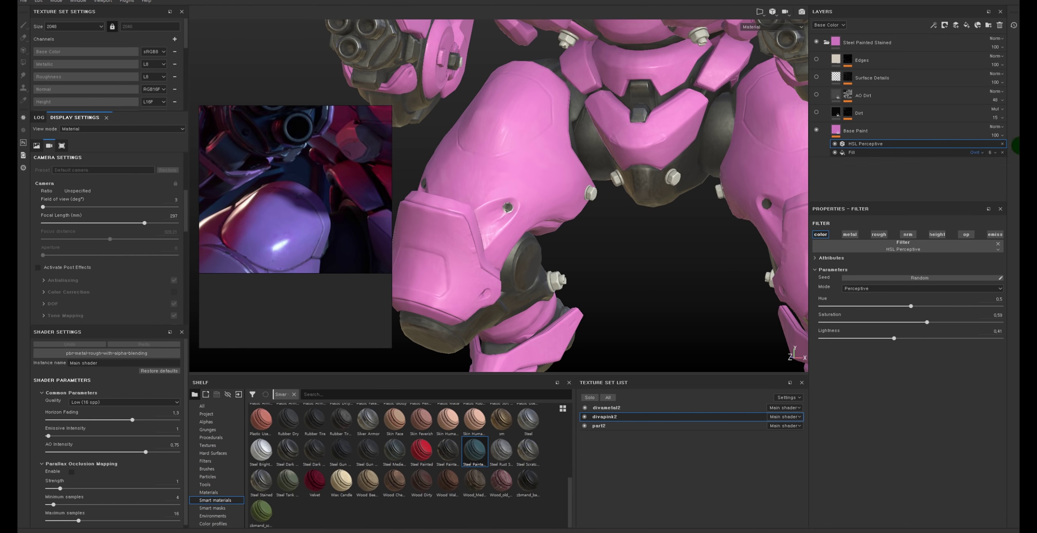
Step: Inspect the Base Paint layer's fill and grunge roughness settings
click(844, 154)
click(839, 133)
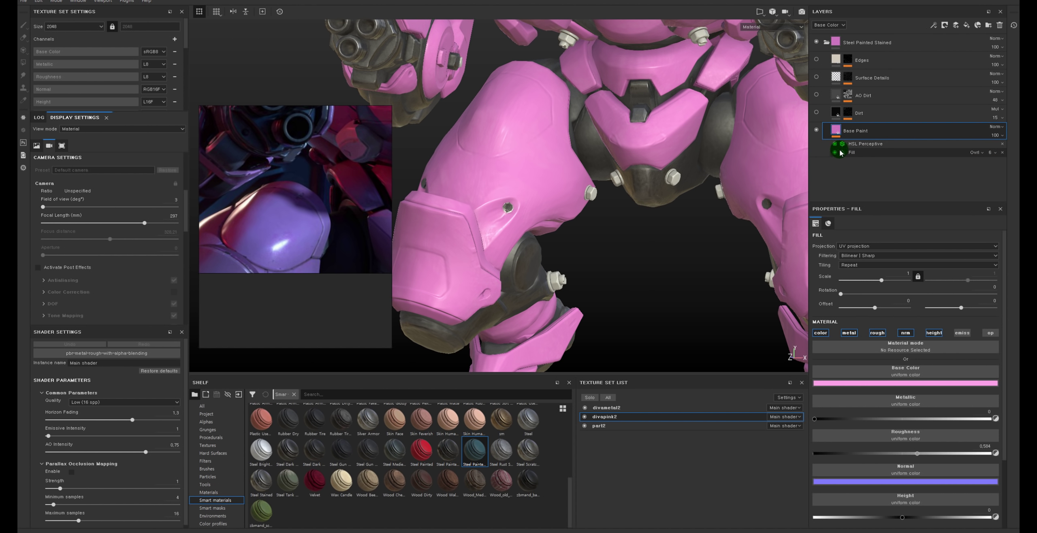
click(865, 152)
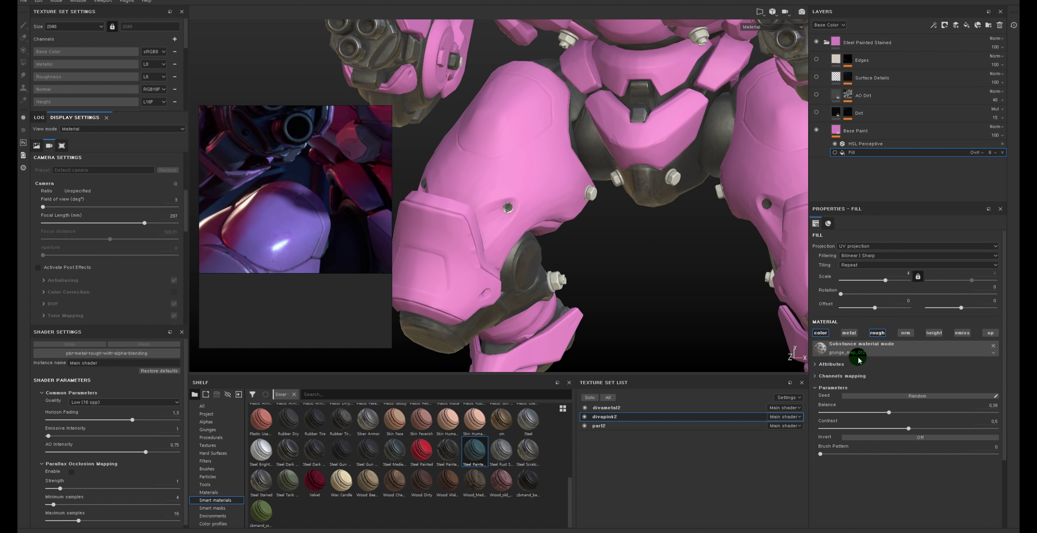
alt+drag(624, 197, 631, 198)
click(838, 132)
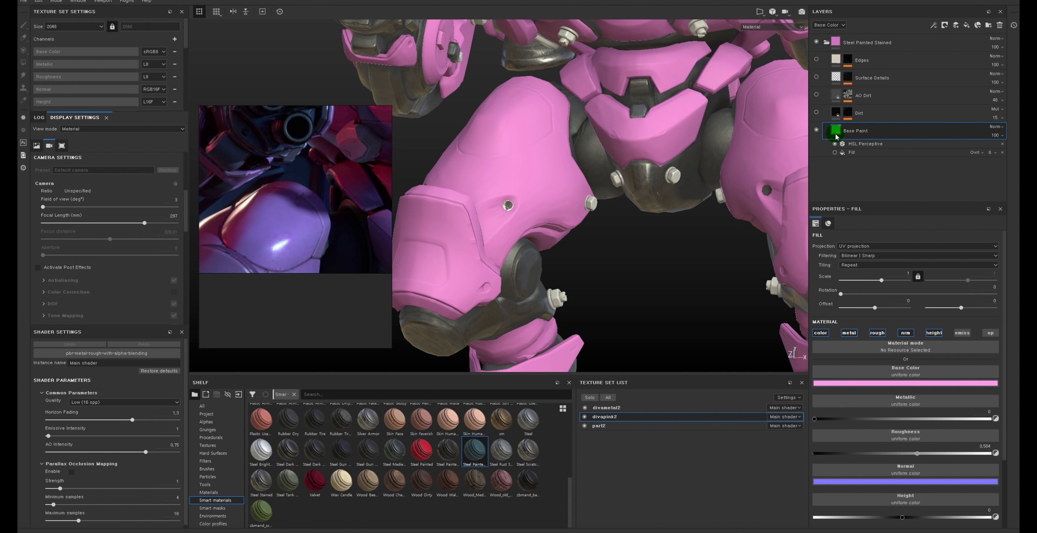
Step: Add two fill layers above Base Paint named rou and rou2
click(965, 26)
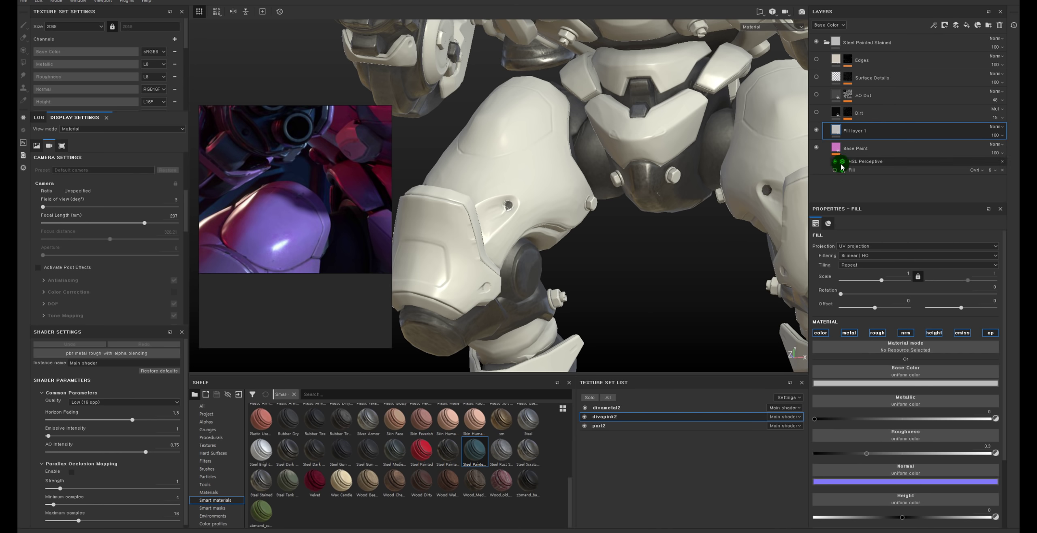
double_click(863, 131)
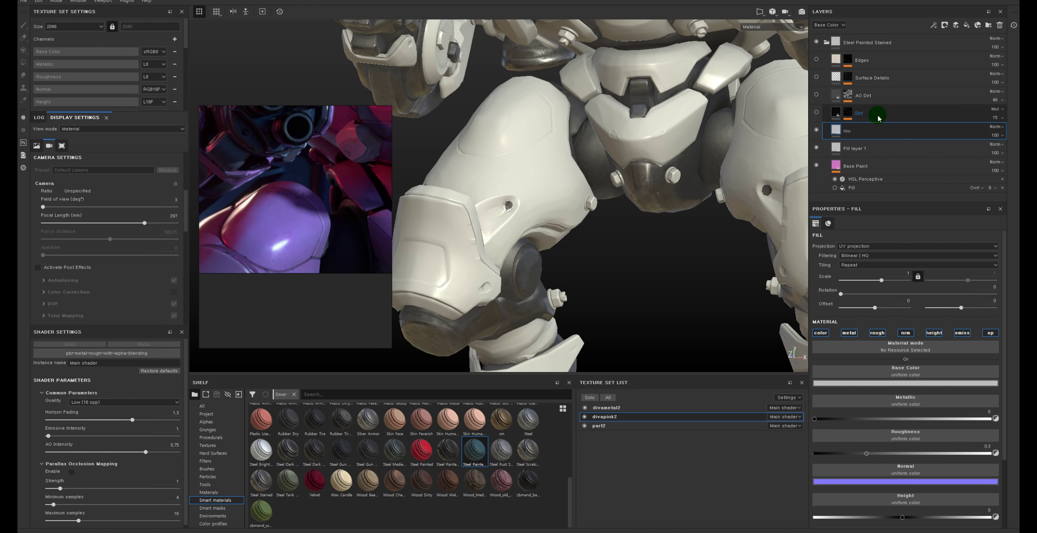
click(858, 151)
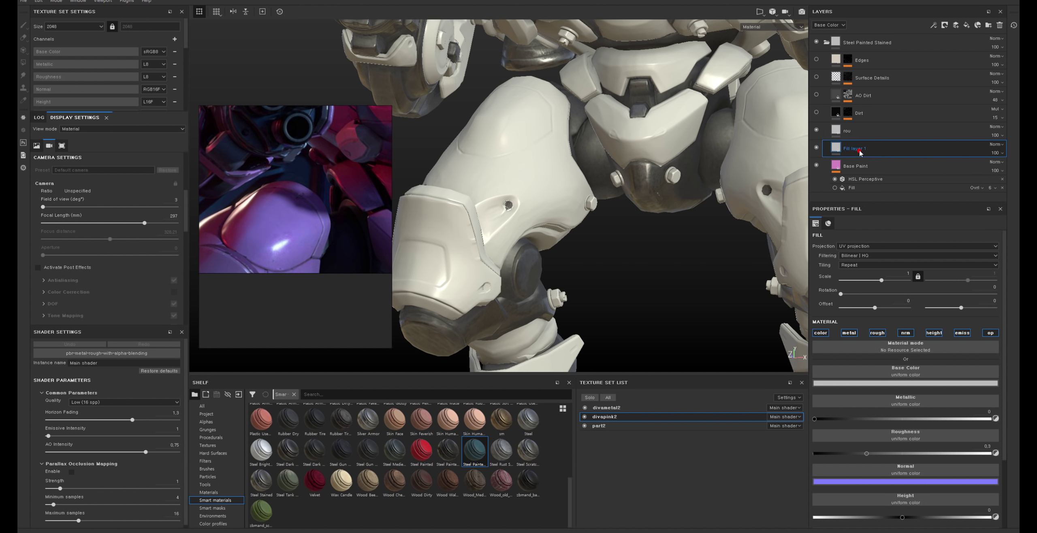
text(rou)
click(849, 129)
text(2)
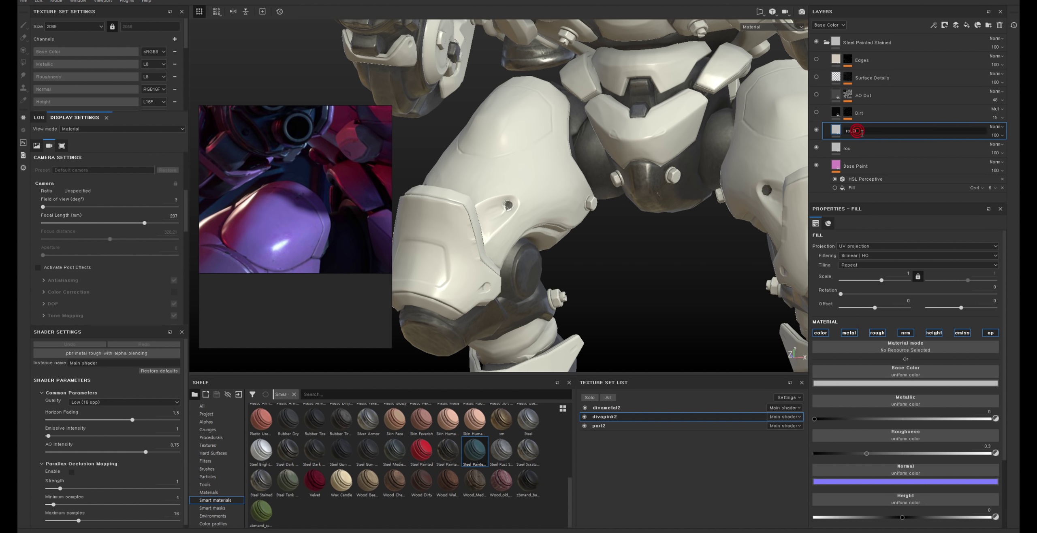
click(824, 151)
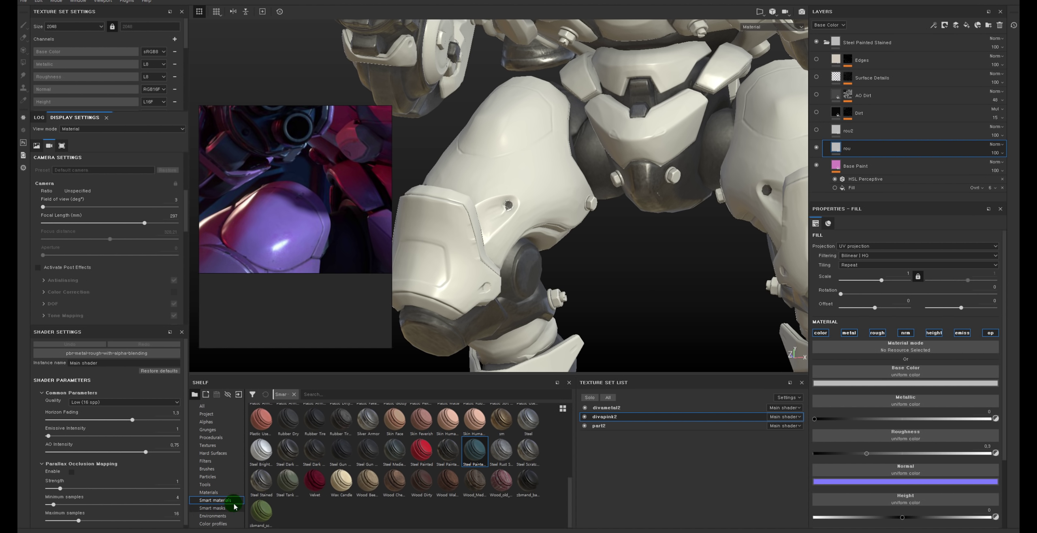
Step: Apply Steel Rust and Wear to the rou fill with base colour and metalness disabled
click(230, 492)
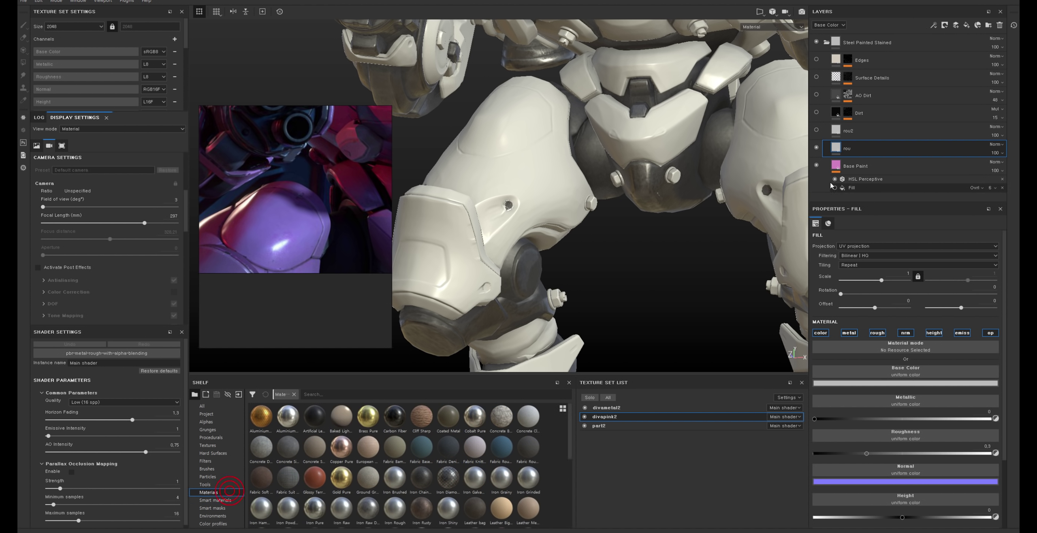
click(819, 333)
scroll(473, 440, down, 5)
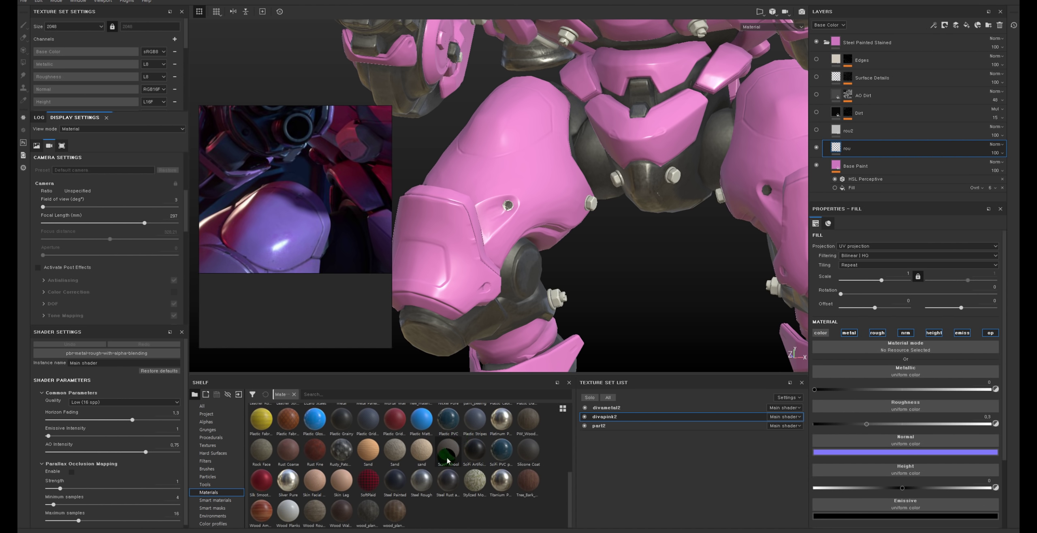
mouse_move(420, 486)
mouse_down()
mouse_move(603, 247)
mouse_move(512, 184)
mouse_up()
drag(448, 482, 861, 348)
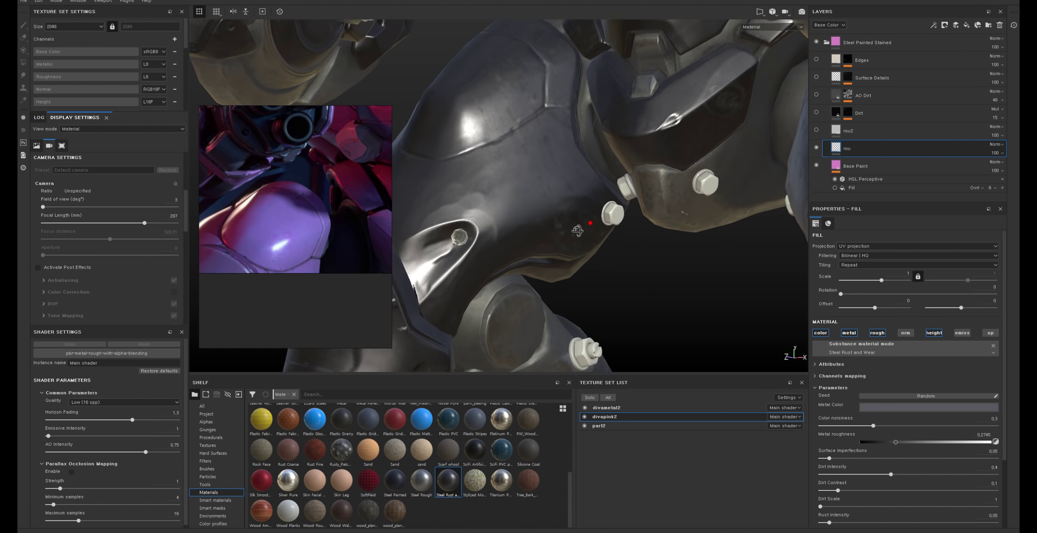
mouse_move(507, 211)
alt+mouse_down()
mouse_move(533, 237)
mouse_move(752, 208)
alt+mouse_up()
click(820, 332)
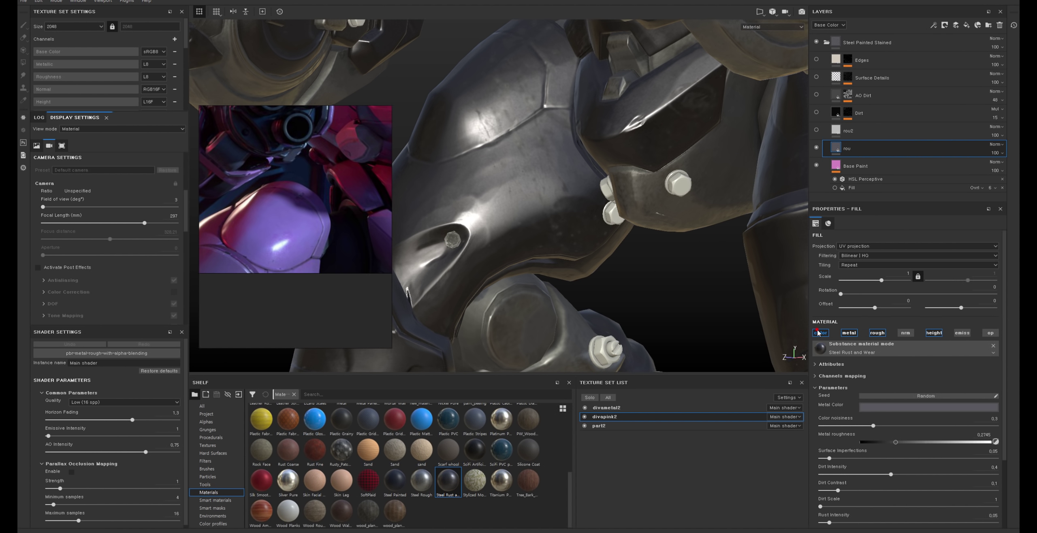
click(848, 332)
Step: Orbit and zoom around the mech to inspect the roughness variation on the pink shell and grey dome
mouse_move(598, 221)
alt+mouse_down()
mouse_move(673, 307)
mouse_move(712, 291)
alt+mouse_up()
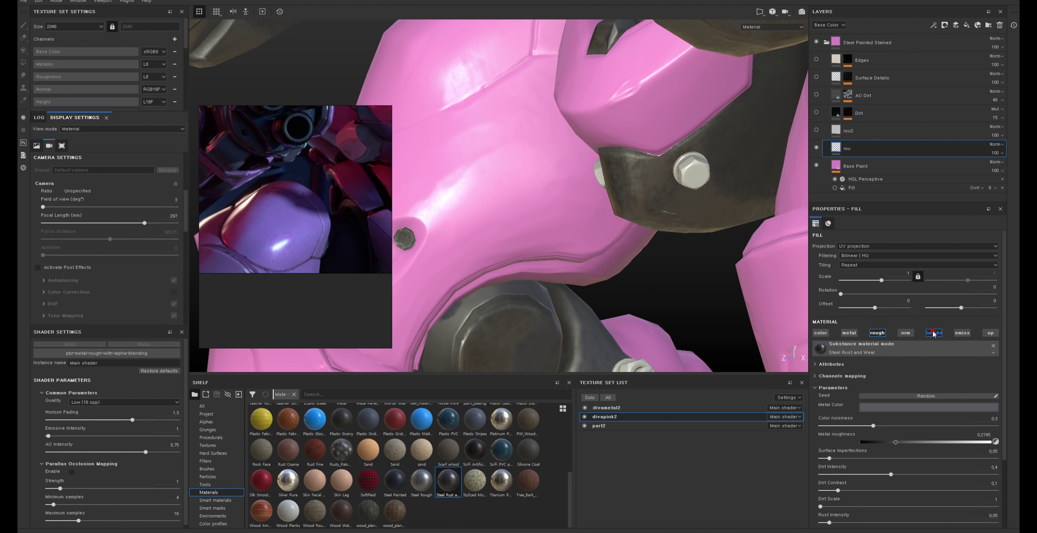
alt+drag(675, 203, 604, 169)
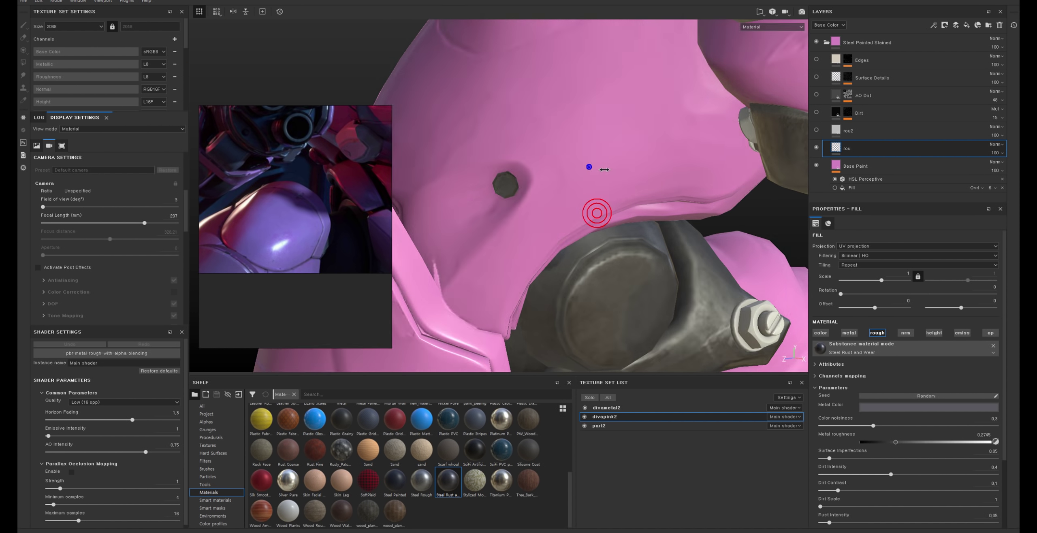
shift+right_drag(604, 169, 567, 169)
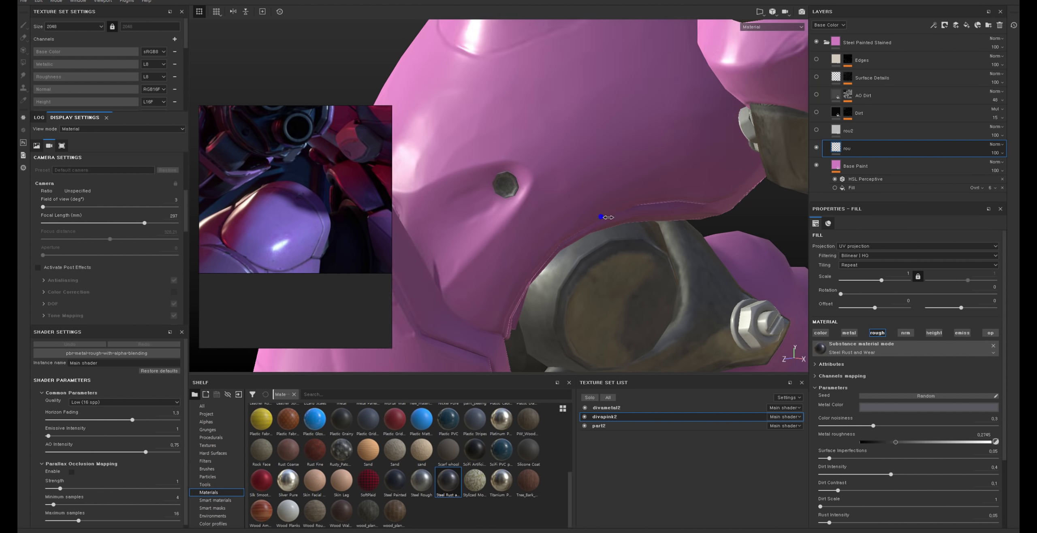
mouse_move(603, 258)
alt+right_down()
mouse_move(524, 164)
mouse_move(704, 294)
alt+right_up()
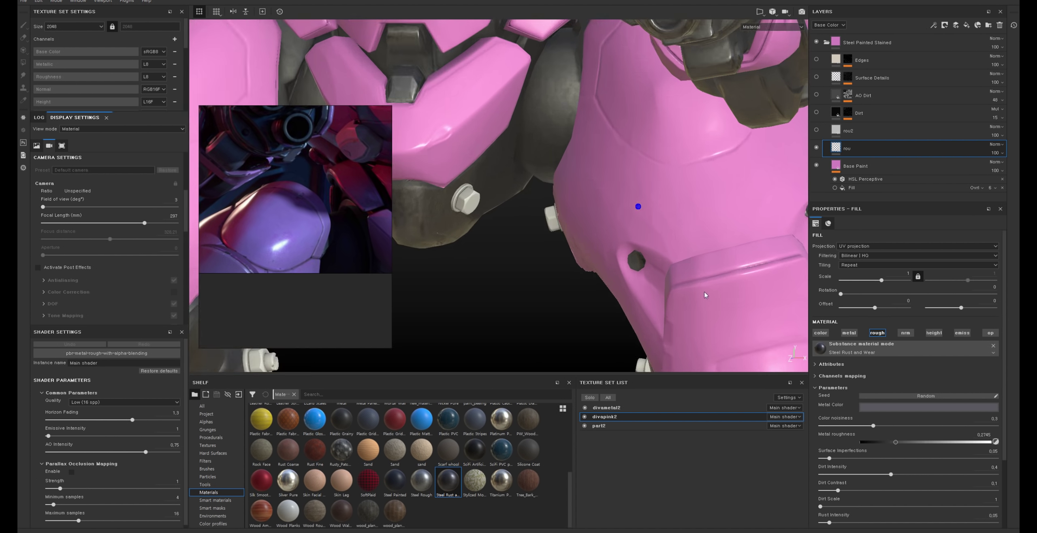
mouse_move(704, 295)
alt+mouse_down()
mouse_move(638, 211)
mouse_move(583, 224)
alt+mouse_up()
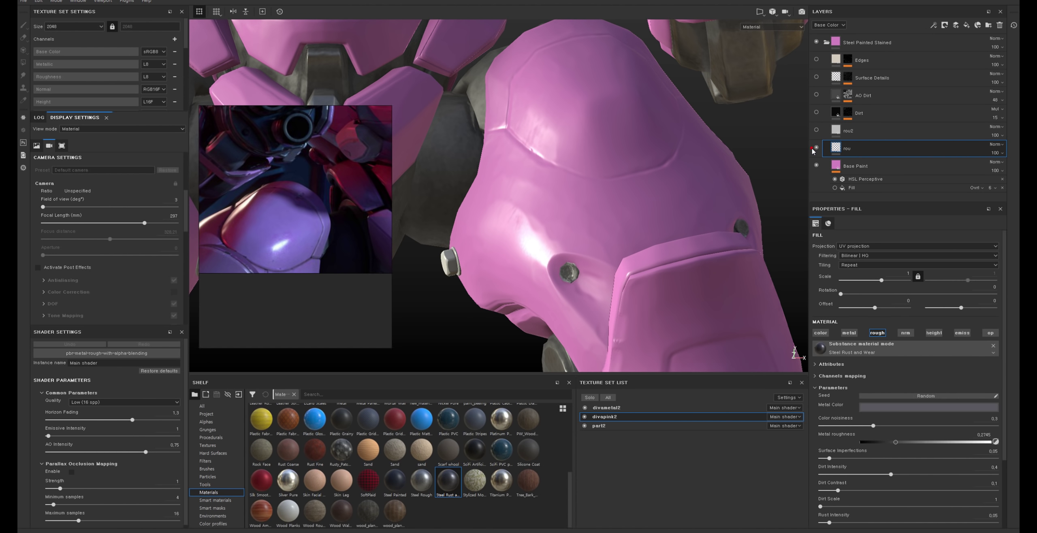
alt+drag(699, 178, 664, 171)
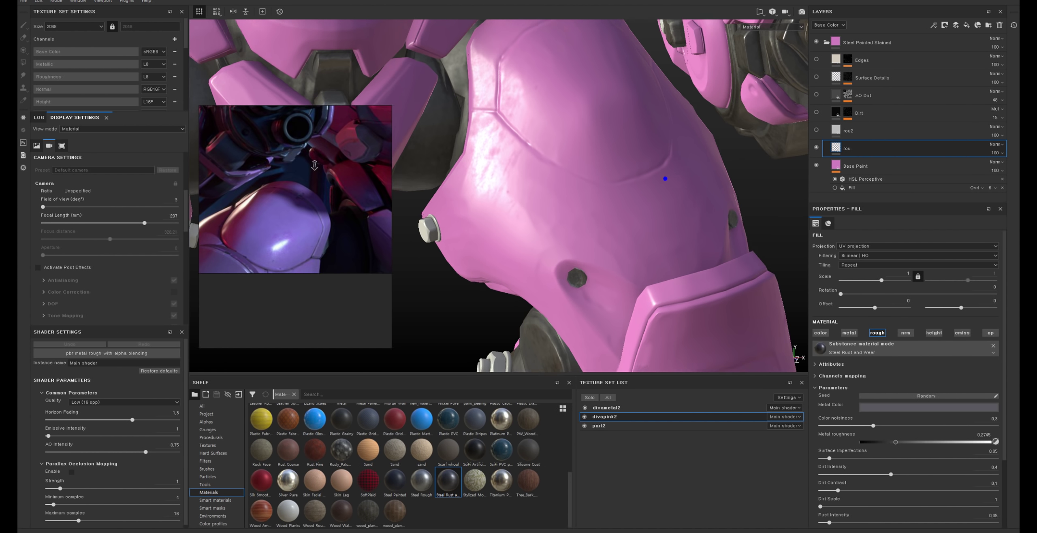
alt+right_drag(664, 171, 627, 313)
alt+drag(627, 313, 458, 212)
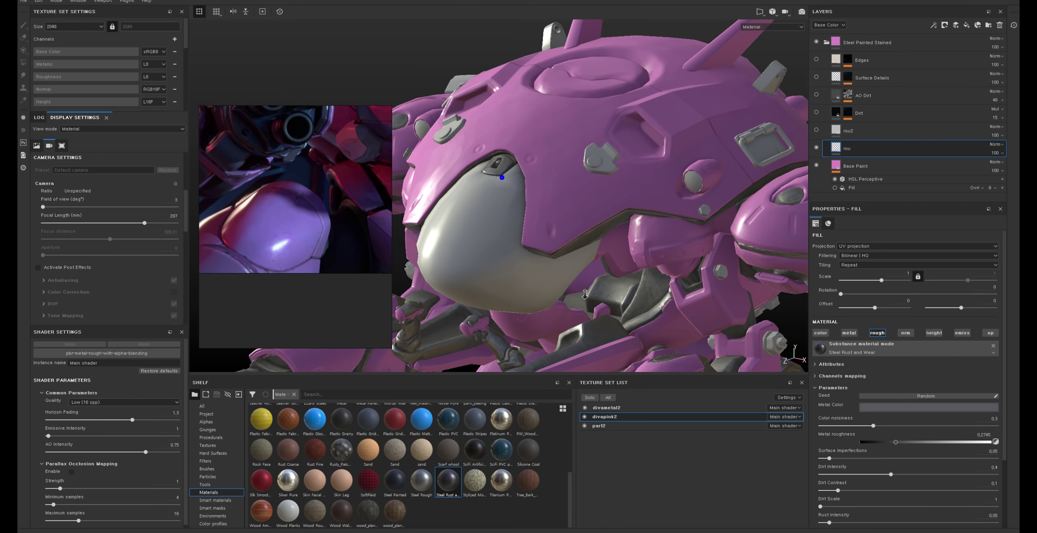
alt+right_drag(458, 213, 459, 164)
alt+drag(460, 164, 509, 174)
alt+right_drag(509, 174, 618, 303)
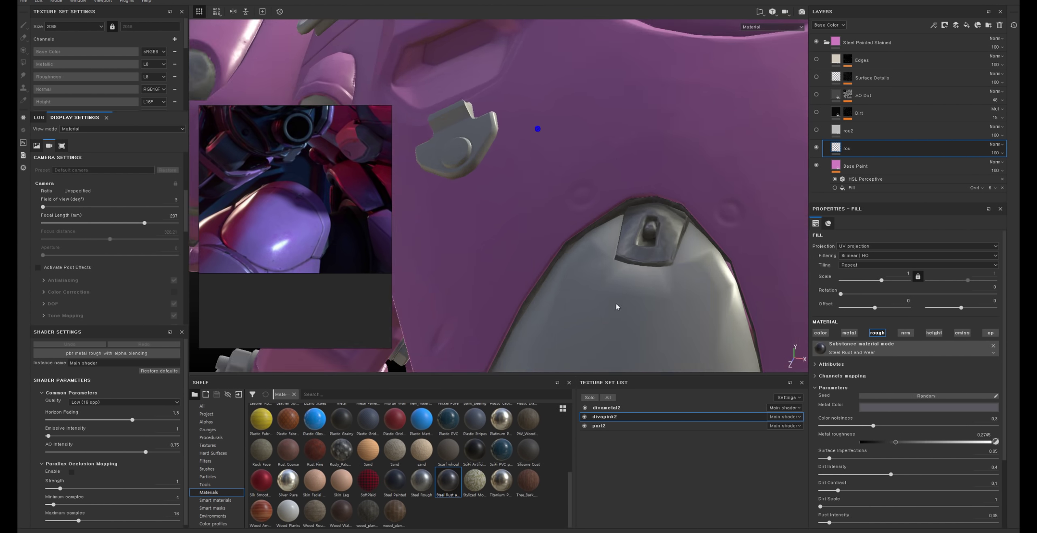
mouse_move(618, 304)
alt+mouse_down()
mouse_move(605, 214)
mouse_move(613, 210)
alt+mouse_up()
alt+right_drag(613, 210, 622, 204)
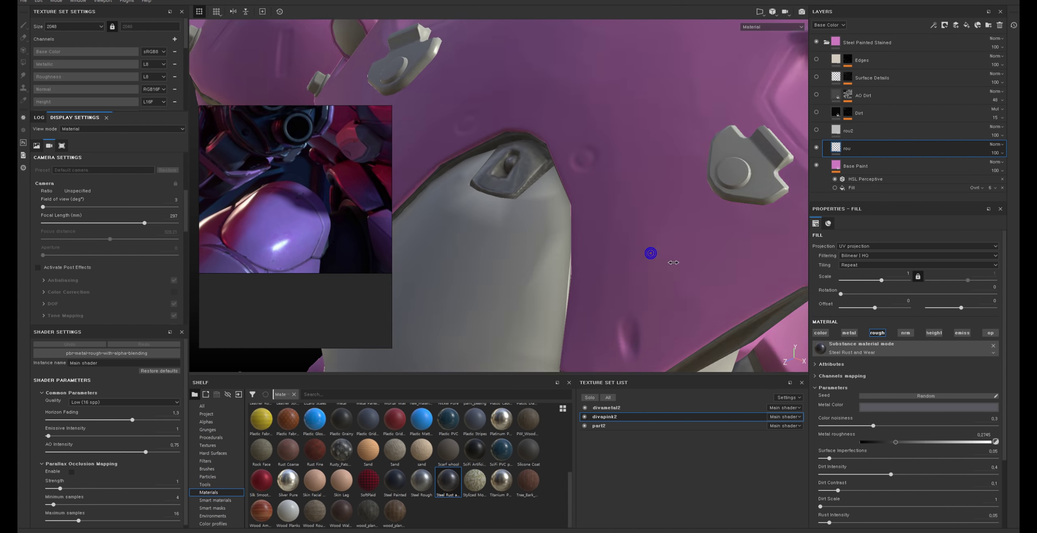
alt+drag(622, 205, 572, 216)
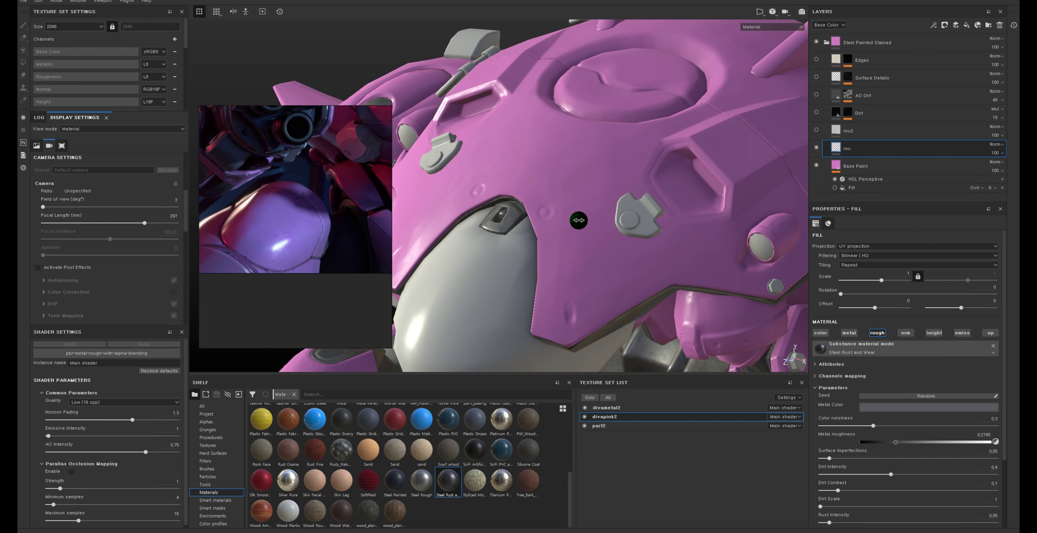
alt+right_drag(581, 218, 492, 208)
alt+drag(492, 207, 625, 231)
alt+right_drag(625, 231, 648, 225)
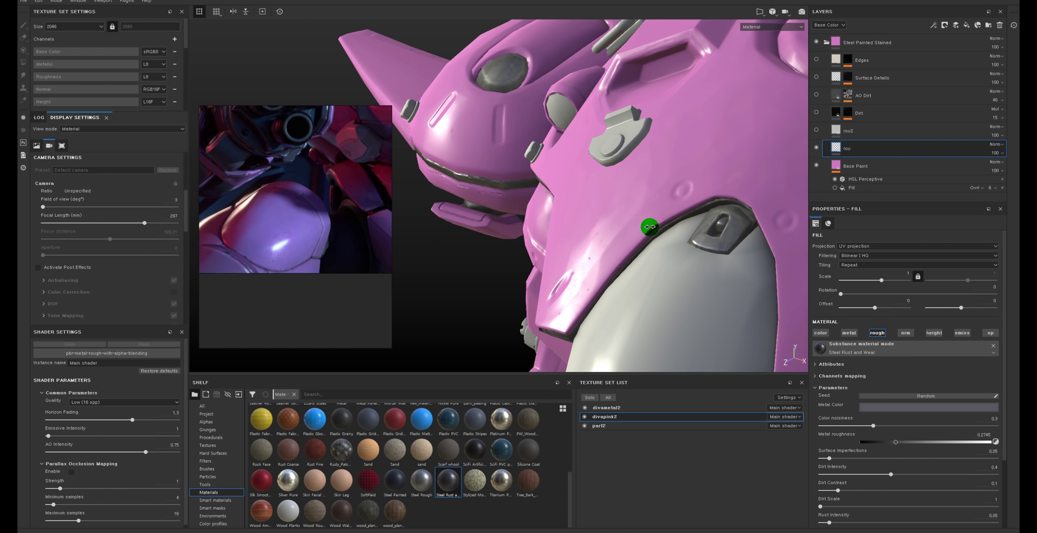
alt+drag(648, 225, 649, 224)
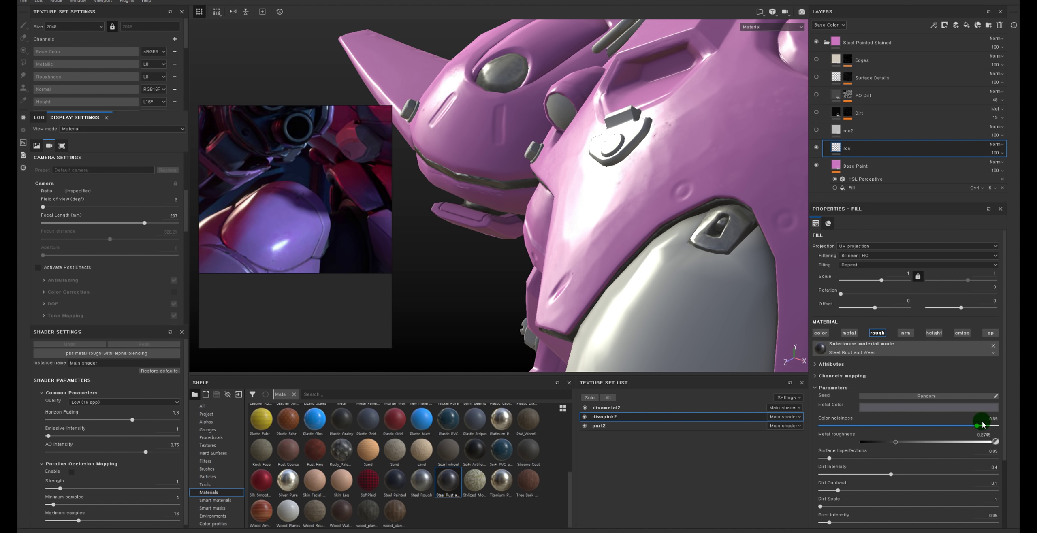
mouse_move(682, 226)
alt+mouse_down()
mouse_move(717, 215)
mouse_move(717, 225)
alt+mouse_up()
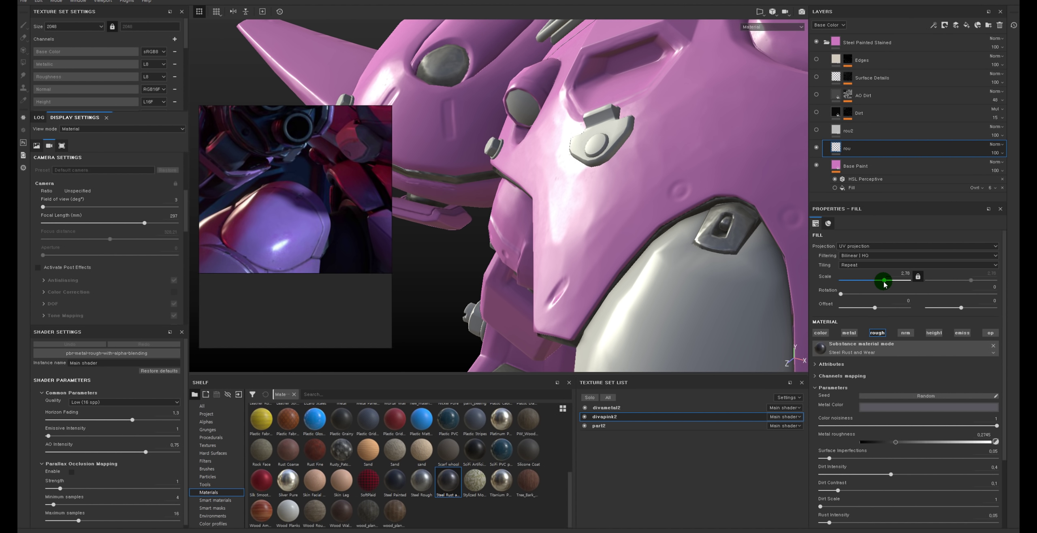
Step: Raise the rou fill's Scale to 0.99 and Dirt Intensity to 0.56
drag(879, 280, 881, 280)
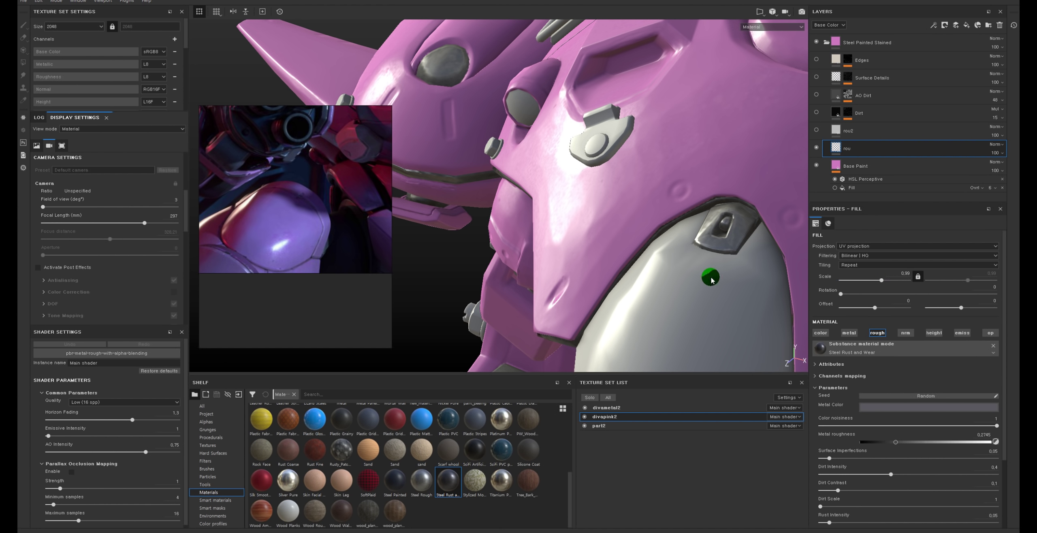
alt+drag(710, 280, 922, 428)
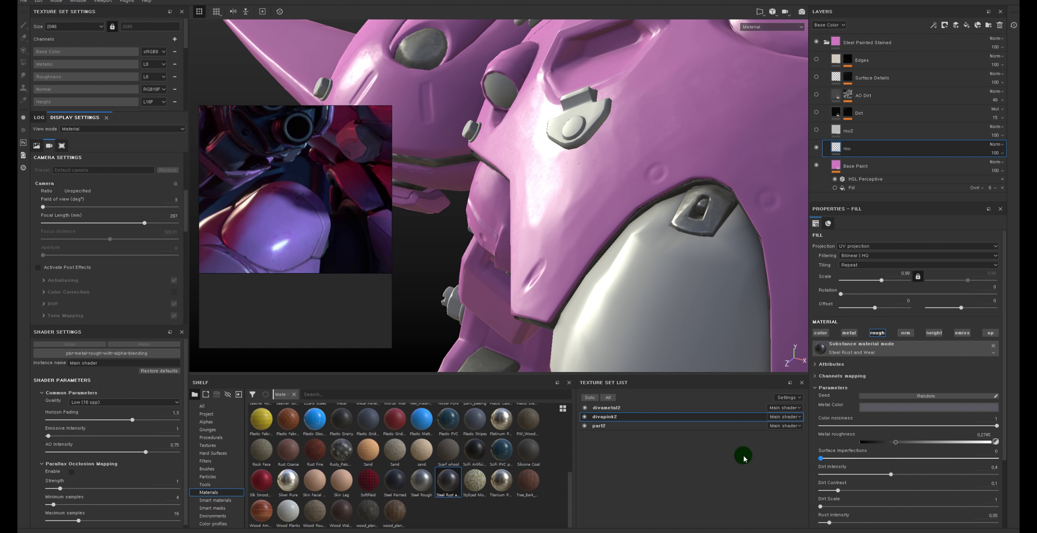
mouse_move(822, 474)
mouse_down()
mouse_move(991, 474)
mouse_move(919, 475)
mouse_up()
mouse_move(608, 283)
alt+mouse_down()
mouse_move(539, 226)
mouse_move(548, 354)
mouse_move(597, 254)
mouse_move(770, 203)
alt+mouse_up()
Step: Remove Base Paint's fill effect and stop it affecting roughness, metalness and normal/height
click(874, 172)
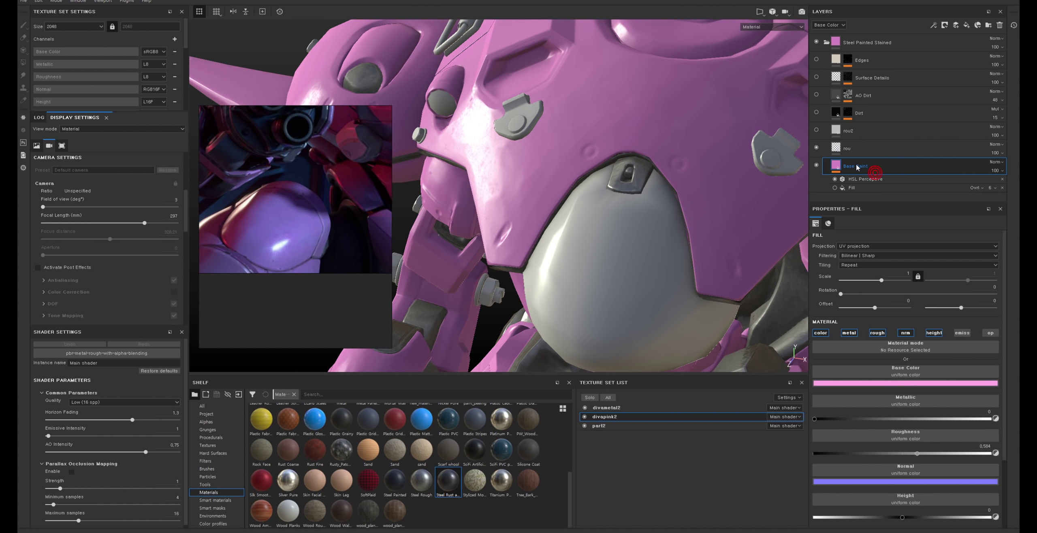
click(858, 189)
click(1003, 189)
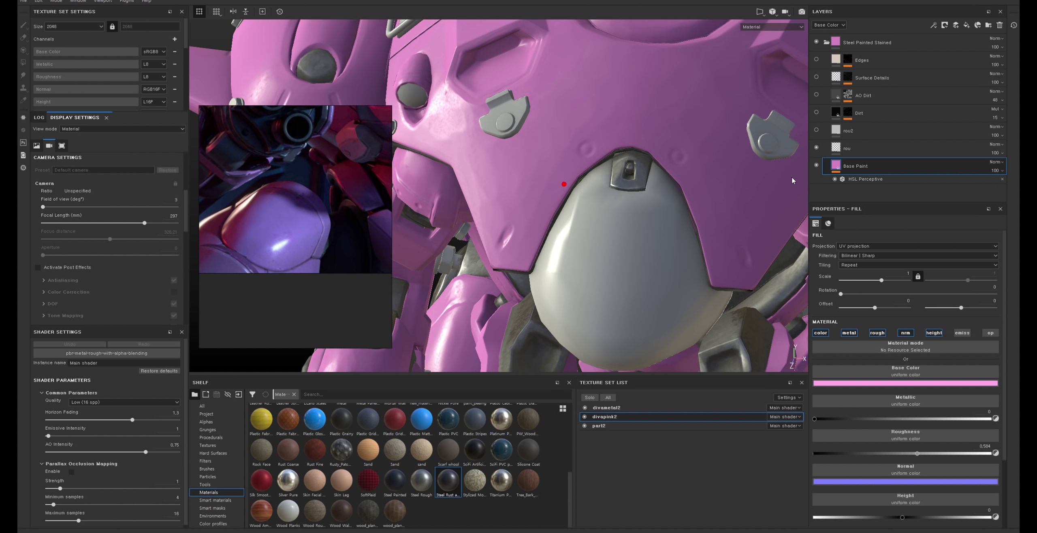
click(878, 333)
click(849, 333)
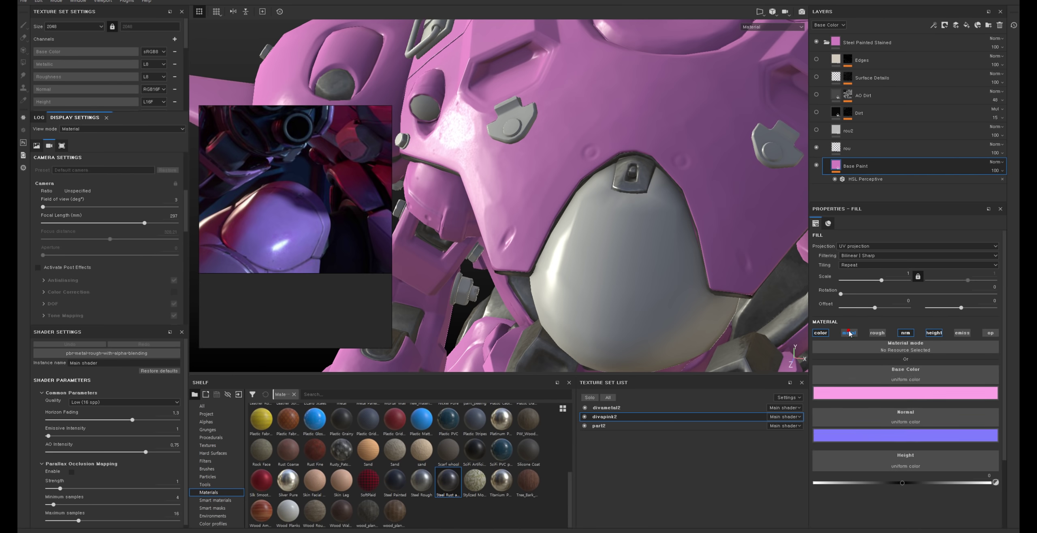
click(905, 333)
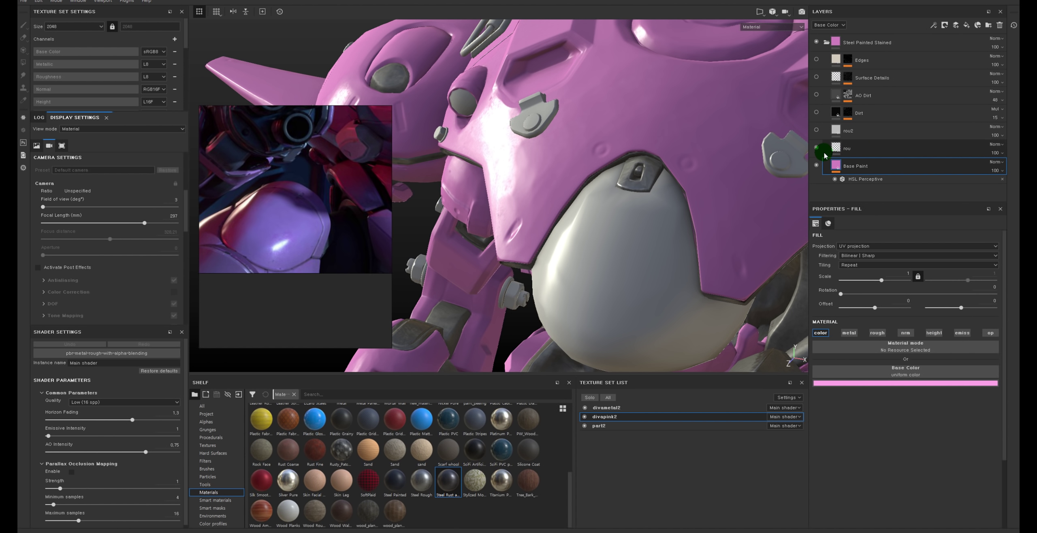
Step: Hide rou, then try Steel Rough, Steel Painted and Iron Galvanized in rou2 before settling on Iron Rough
click(816, 148)
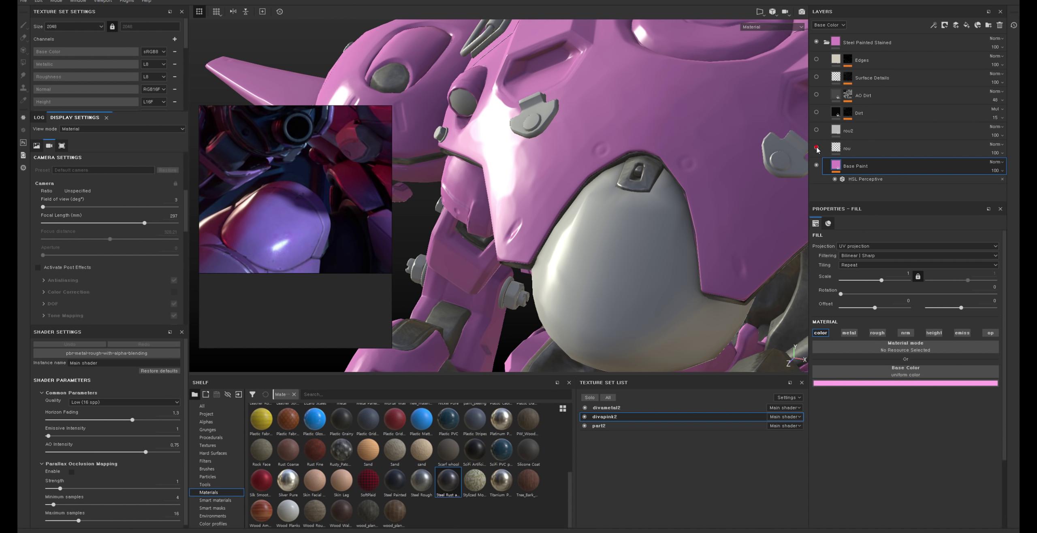
click(817, 130)
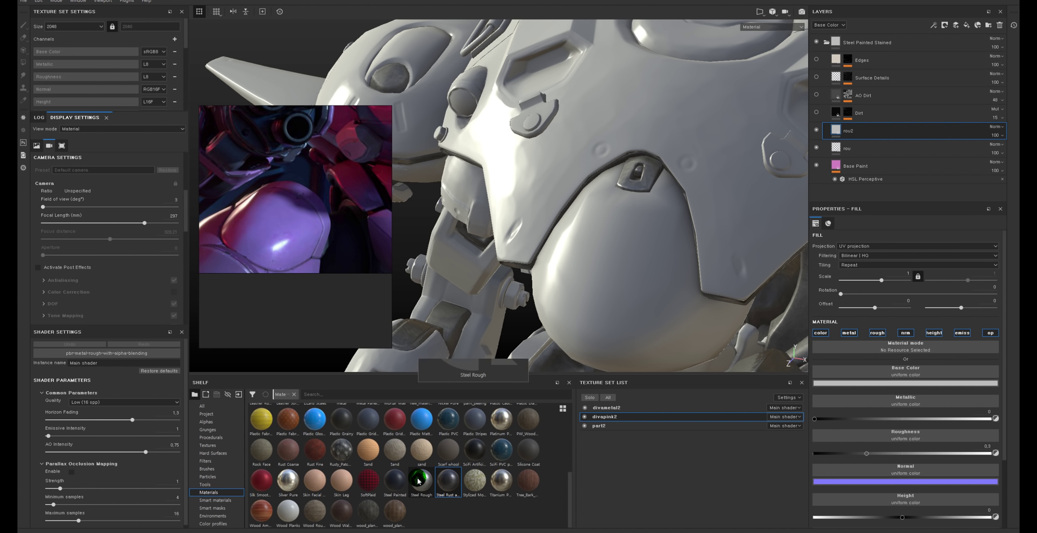
mouse_move(418, 481)
mouse_down()
mouse_move(567, 243)
mouse_move(614, 293)
mouse_move(711, 262)
mouse_up()
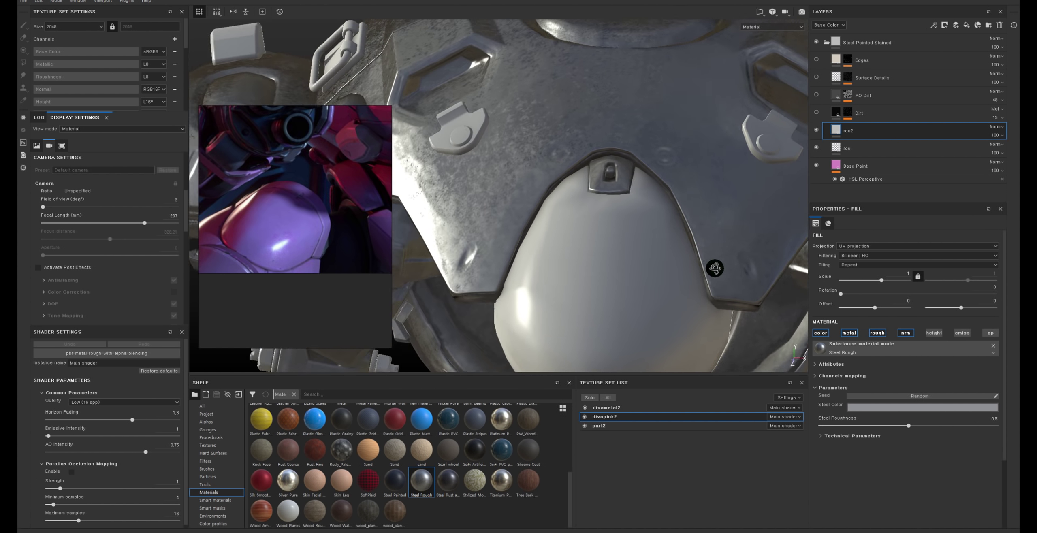
mouse_move(399, 481)
mouse_down()
mouse_move(602, 271)
mouse_move(514, 271)
mouse_move(597, 271)
mouse_move(590, 212)
mouse_move(549, 280)
mouse_up()
scroll(458, 446, up, 5)
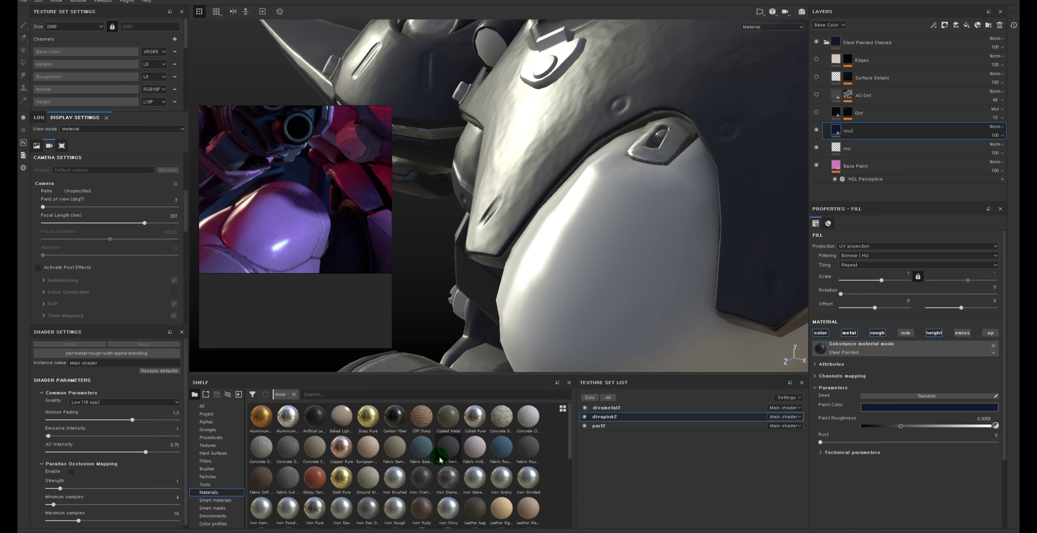
click(484, 472)
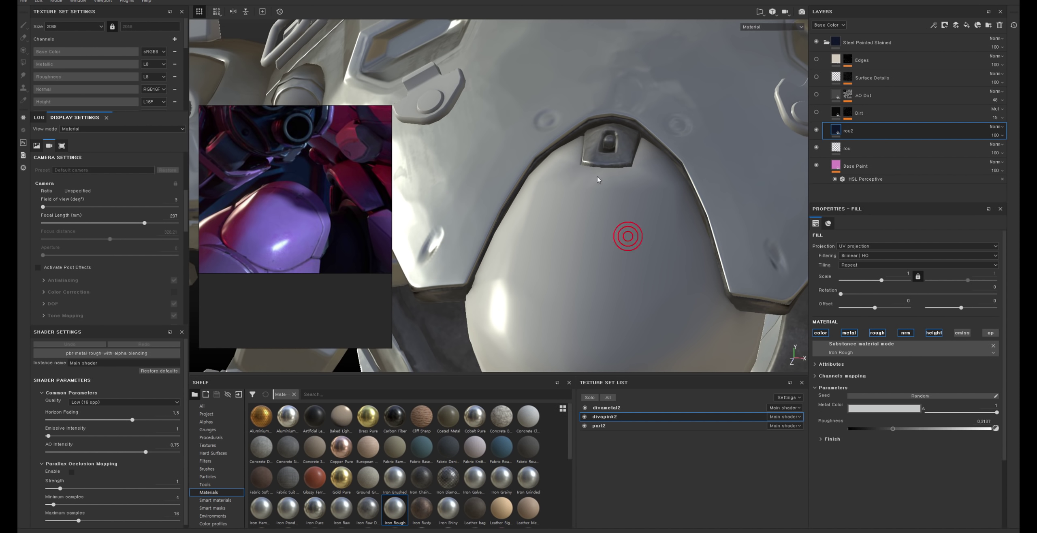
mouse_move(624, 234)
alt+mouse_down()
mouse_move(589, 174)
mouse_move(617, 219)
alt+mouse_up()
Step: Disable rou2's color channel so the armour stays pink, toggling the layer to compare
click(820, 333)
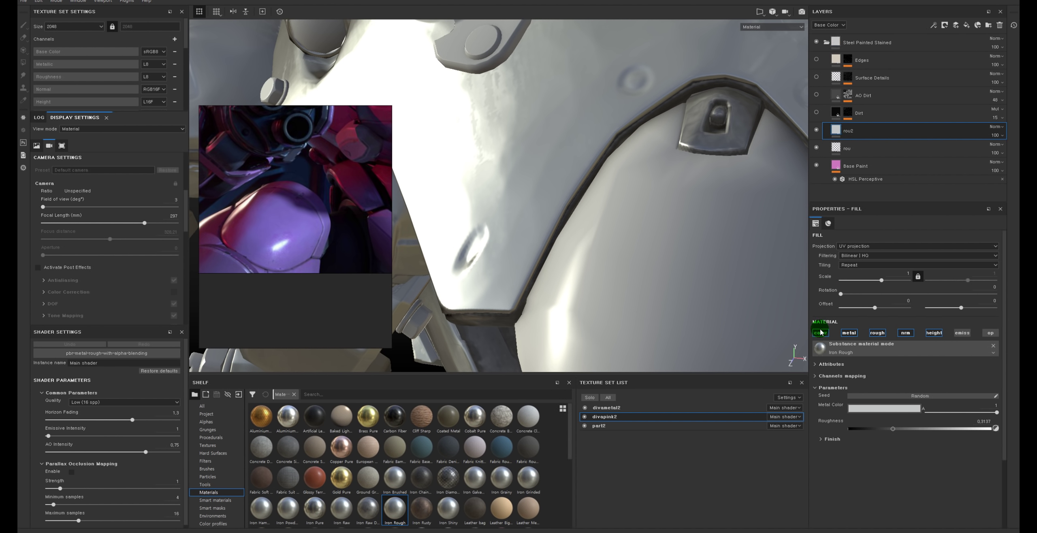
alt+drag(546, 164, 544, 162)
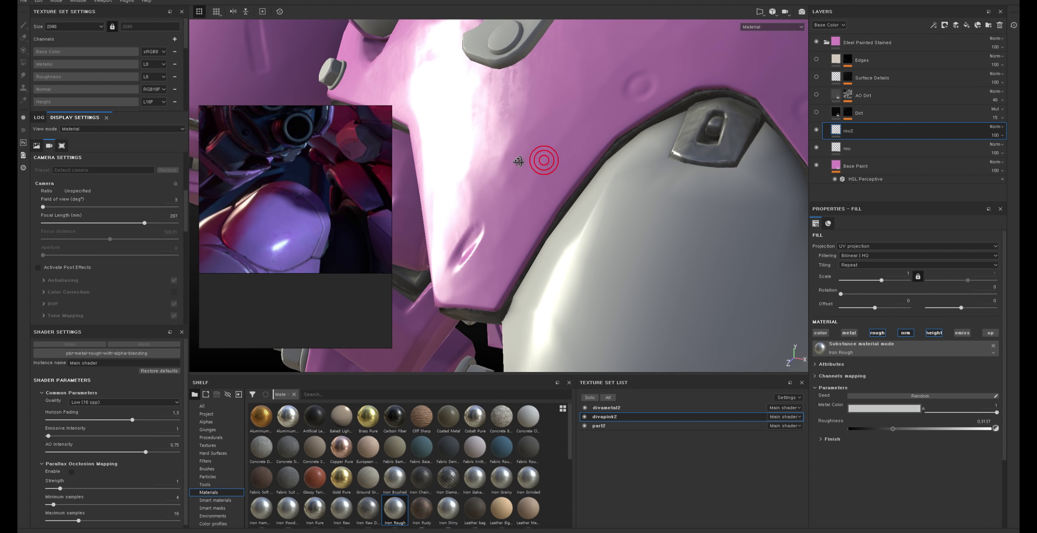
click(816, 129)
click(814, 130)
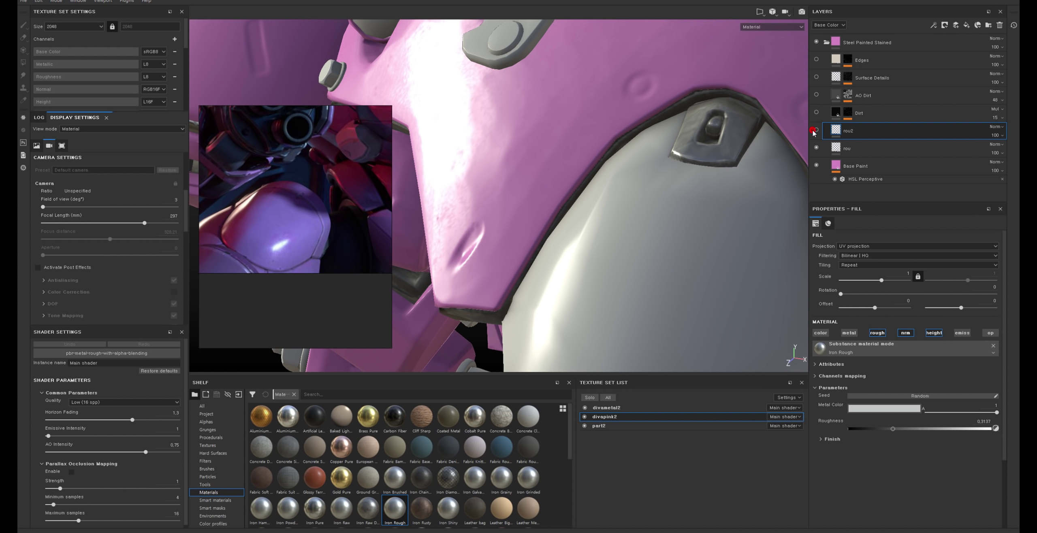
click(815, 130)
click(815, 130)
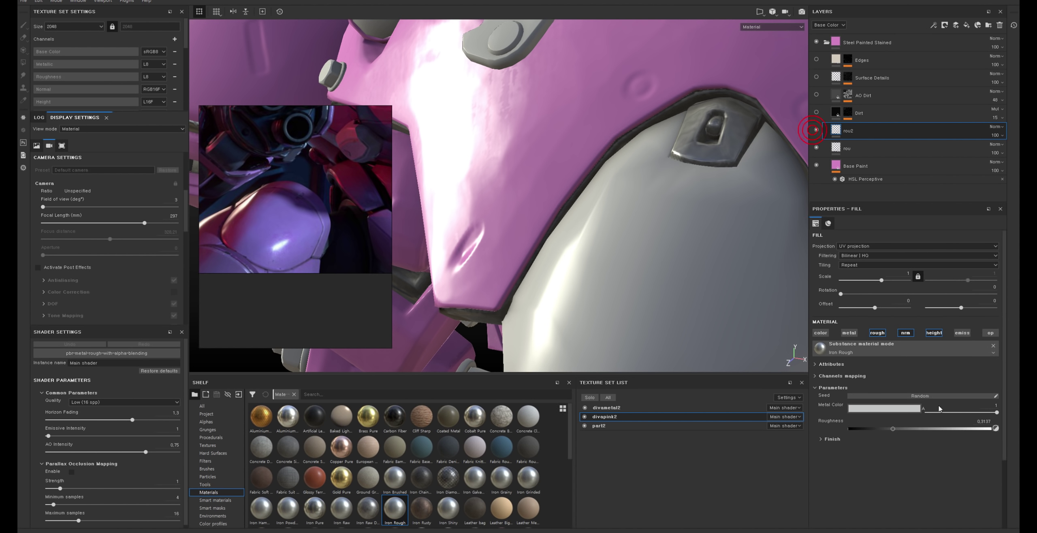
Step: Set rou2's Roughness to about 0.25 and toggle the layer to compare the chest armour
drag(900, 431, 884, 429)
alt+drag(613, 215, 546, 214)
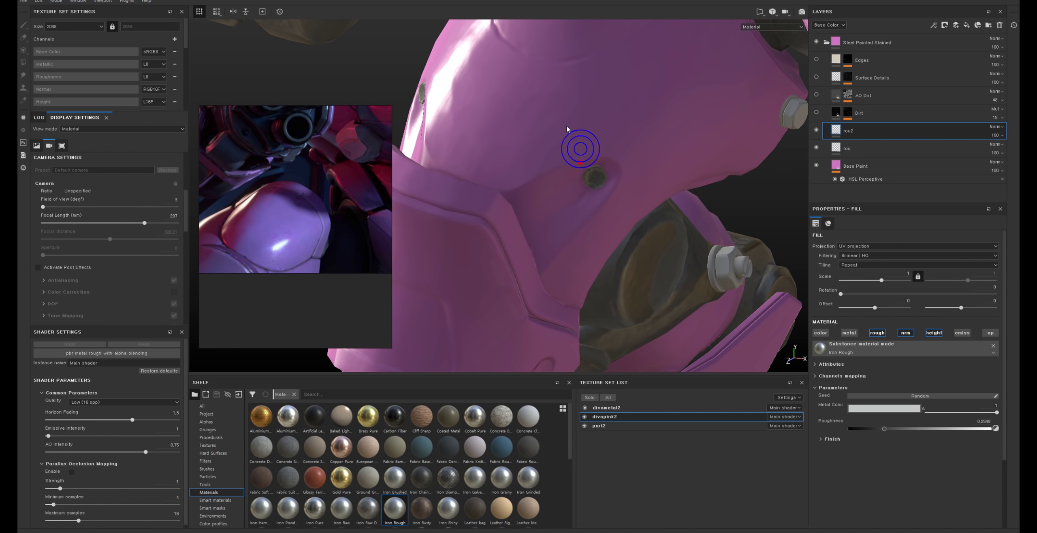
mouse_move(546, 214)
alt+mouse_down()
mouse_move(584, 127)
mouse_move(540, 166)
mouse_move(557, 184)
alt+mouse_up()
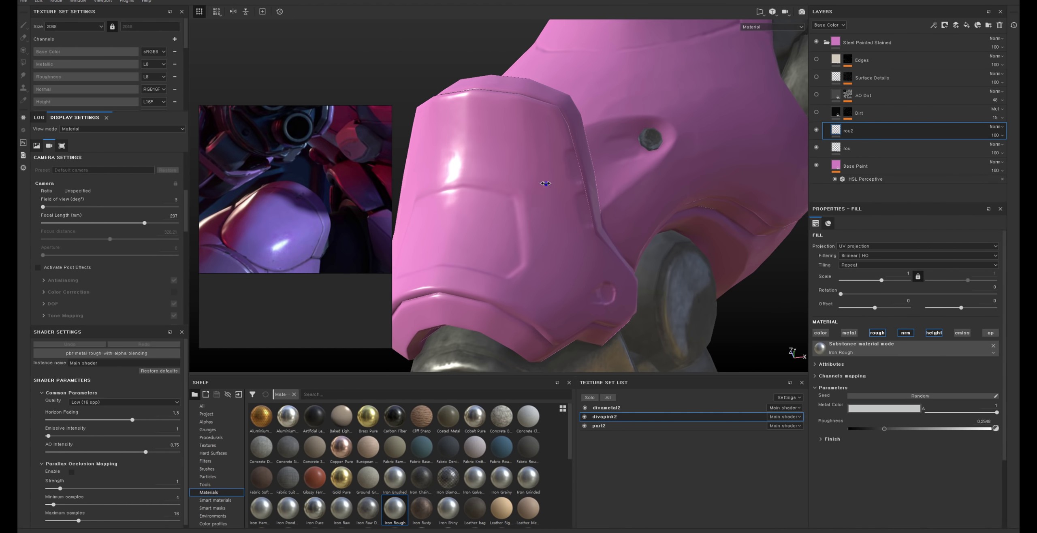
click(816, 130)
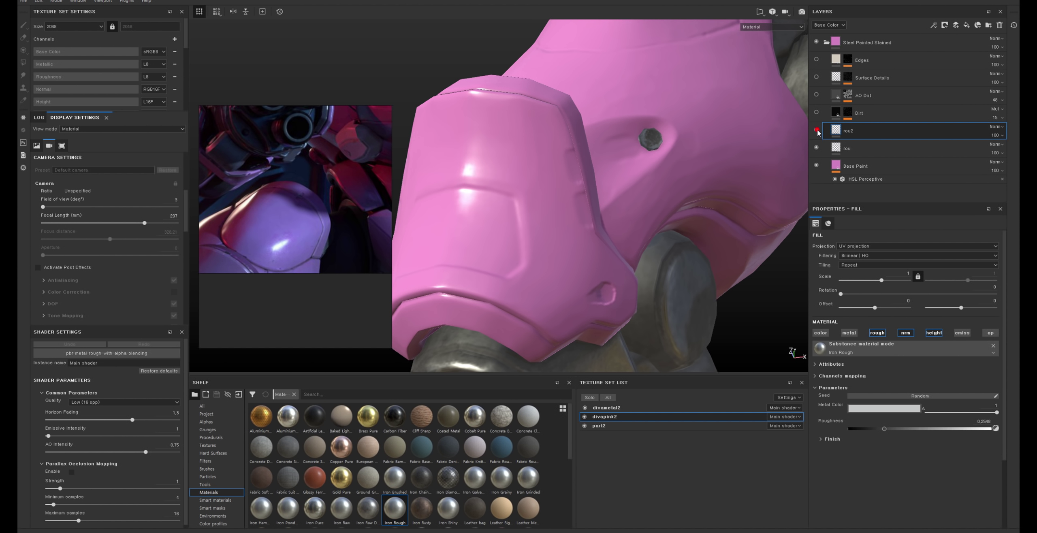
click(817, 130)
click(817, 131)
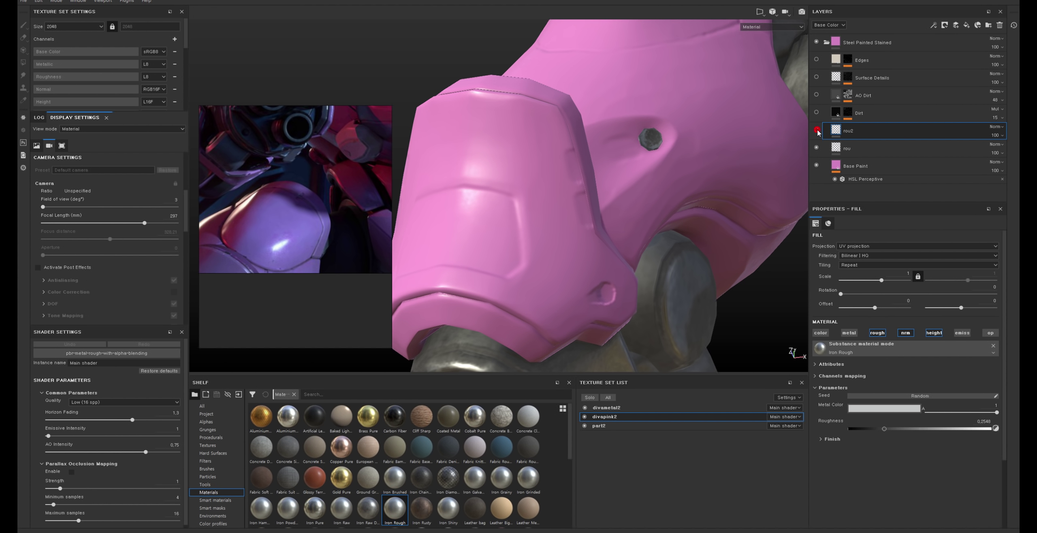
Step: Swap rou2's material to Iron Raw Damaged, affecting roughness only to keep the pink colour
scroll(441, 472, down, 3)
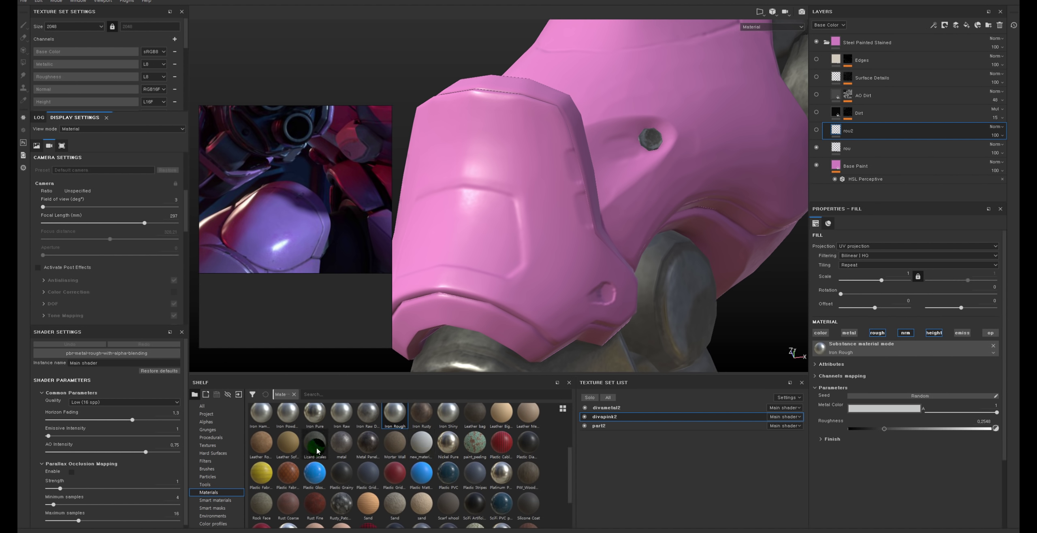
click(374, 421)
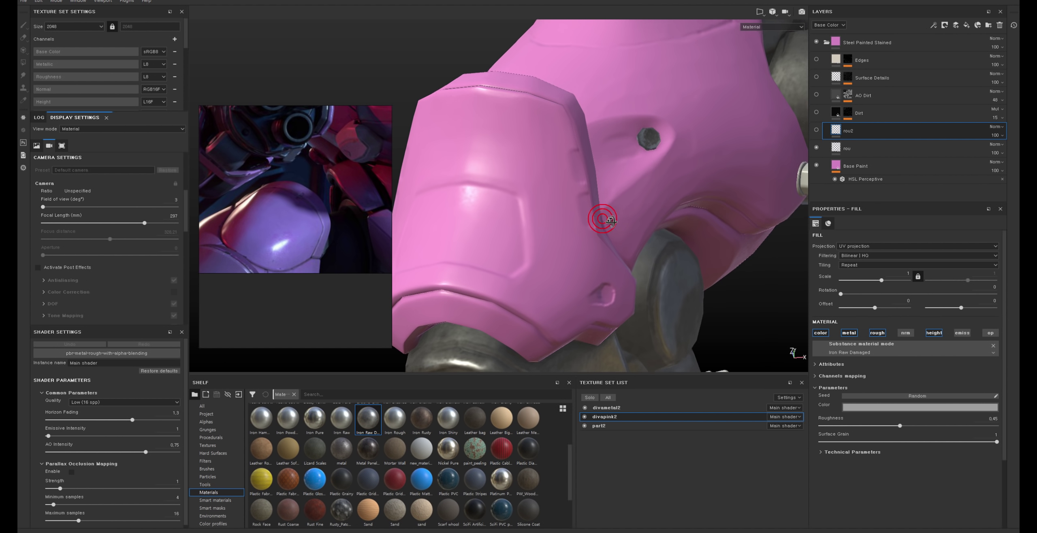
click(616, 188)
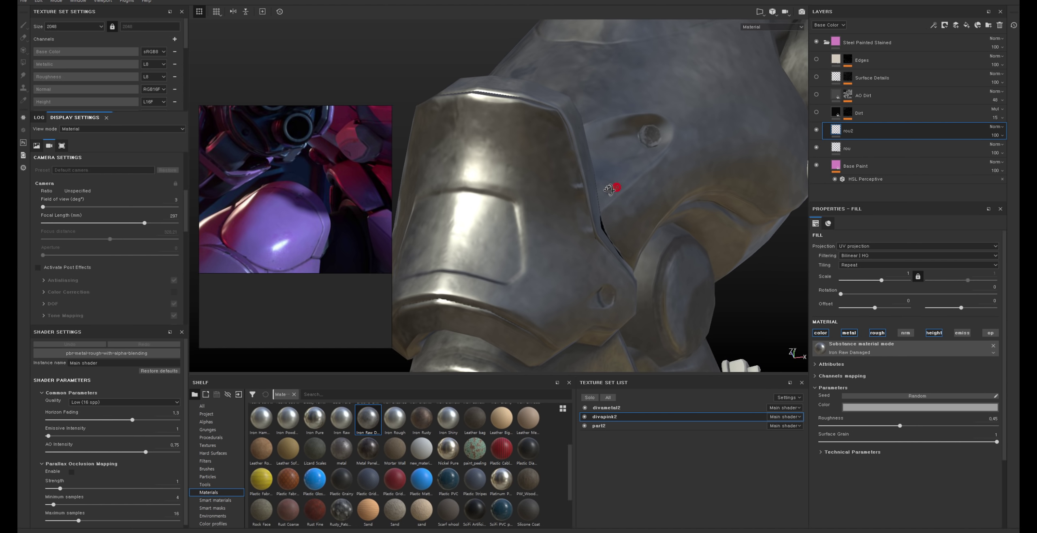
click(820, 332)
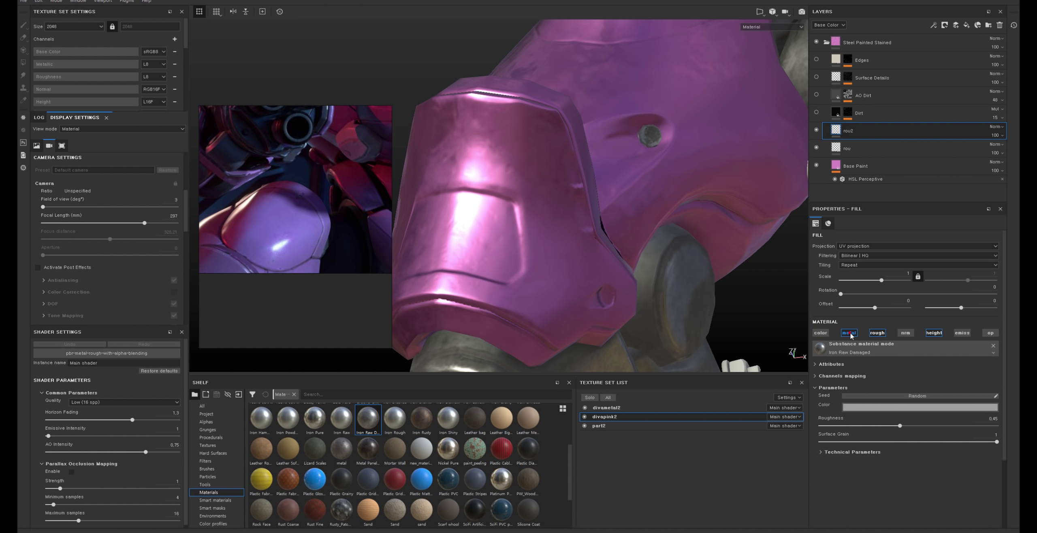
alt+drag(576, 206, 587, 203)
click(815, 129)
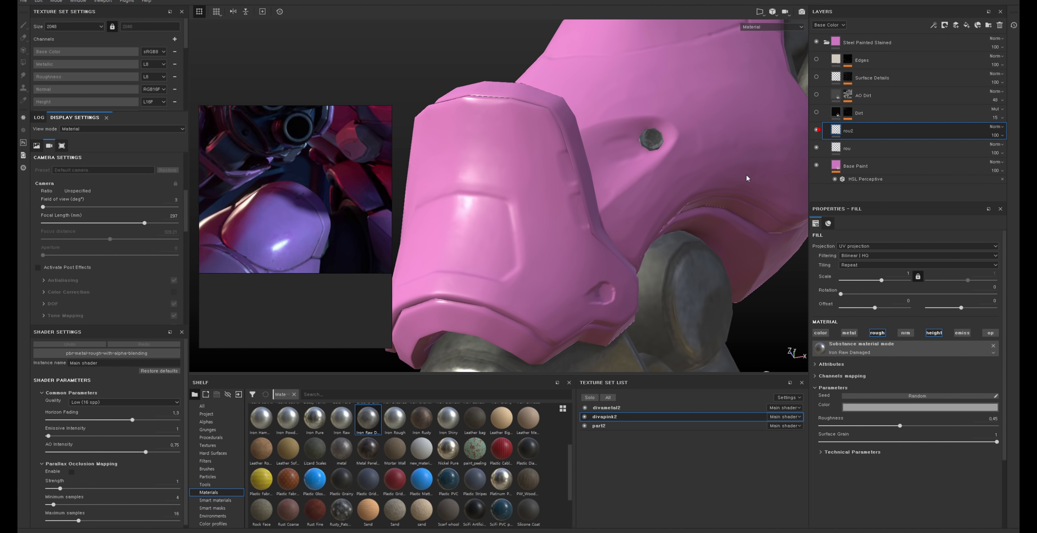
Step: View the roughness channel and inspect the head plate's latch, toggling rou2 to compare
scroll(643, 194, down, 5)
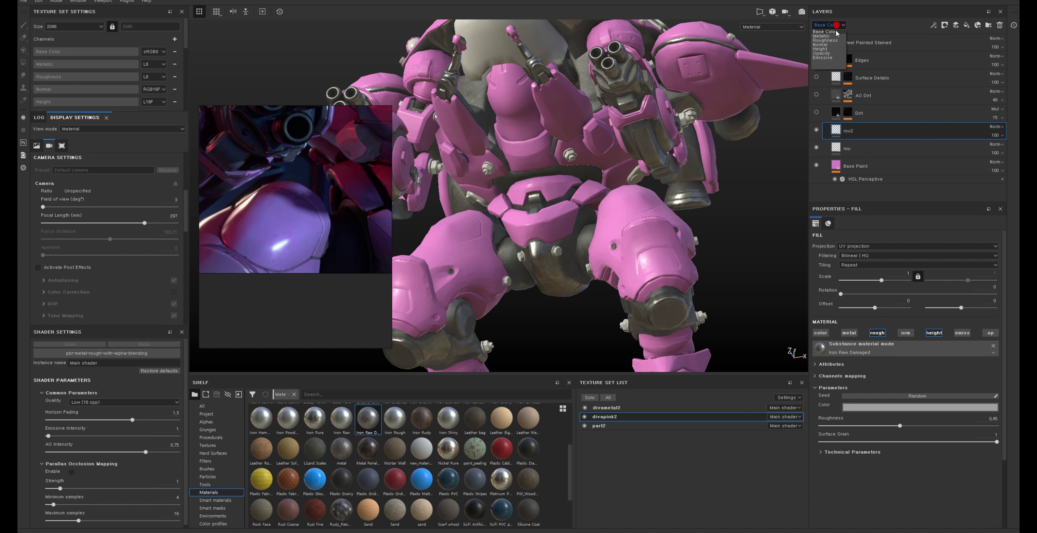
click(825, 40)
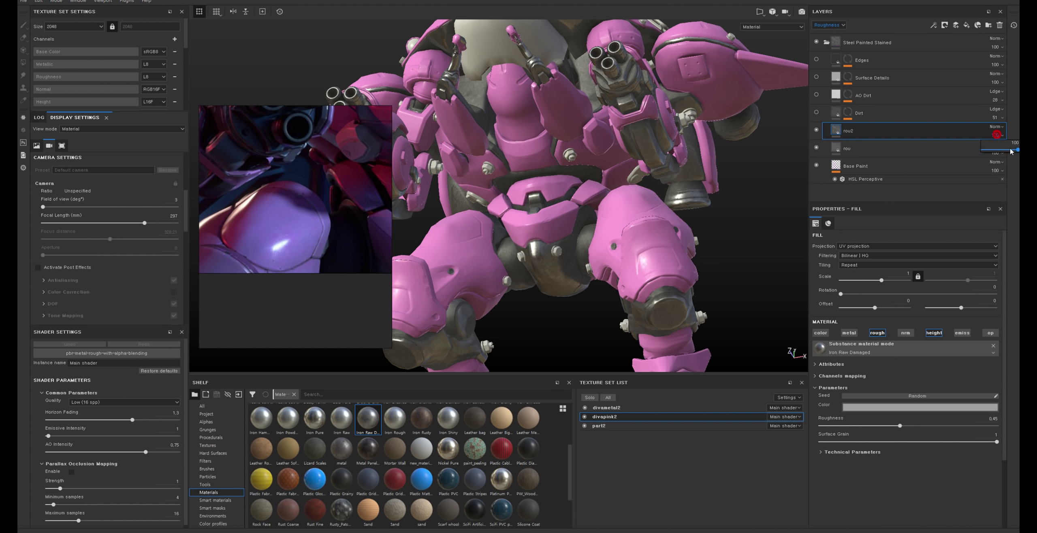
alt+drag(611, 164, 589, 155)
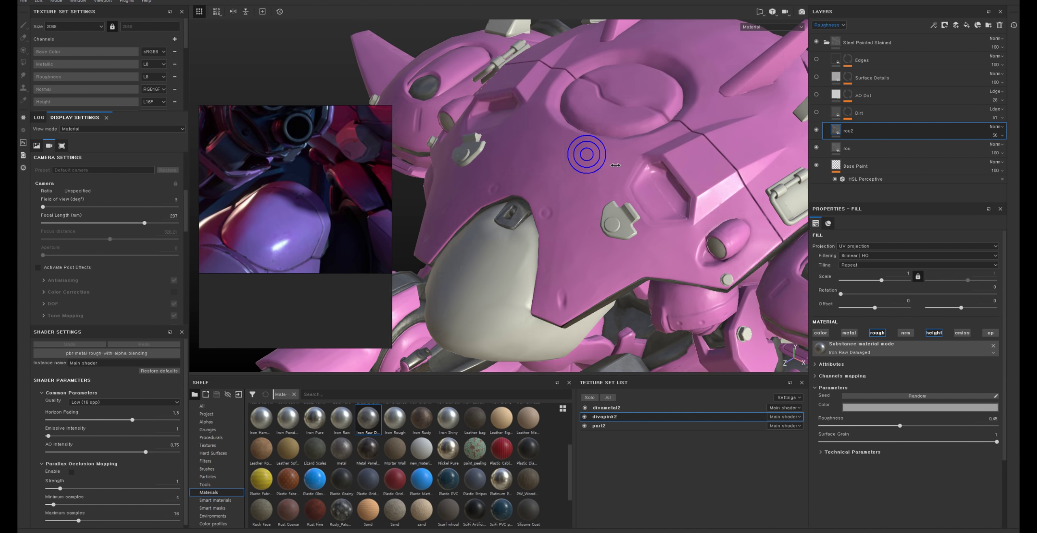
alt+right_drag(589, 155, 601, 120)
mouse_move(601, 120)
alt+mouse_down()
mouse_move(747, 128)
mouse_move(608, 162)
alt+mouse_up()
shift+right_drag(608, 162, 613, 167)
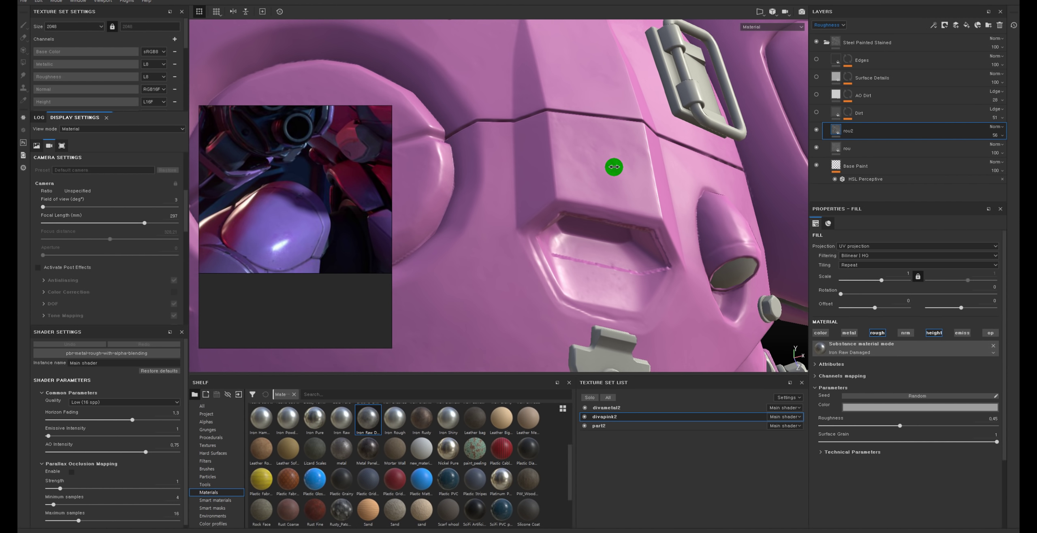
alt+drag(613, 167, 729, 134)
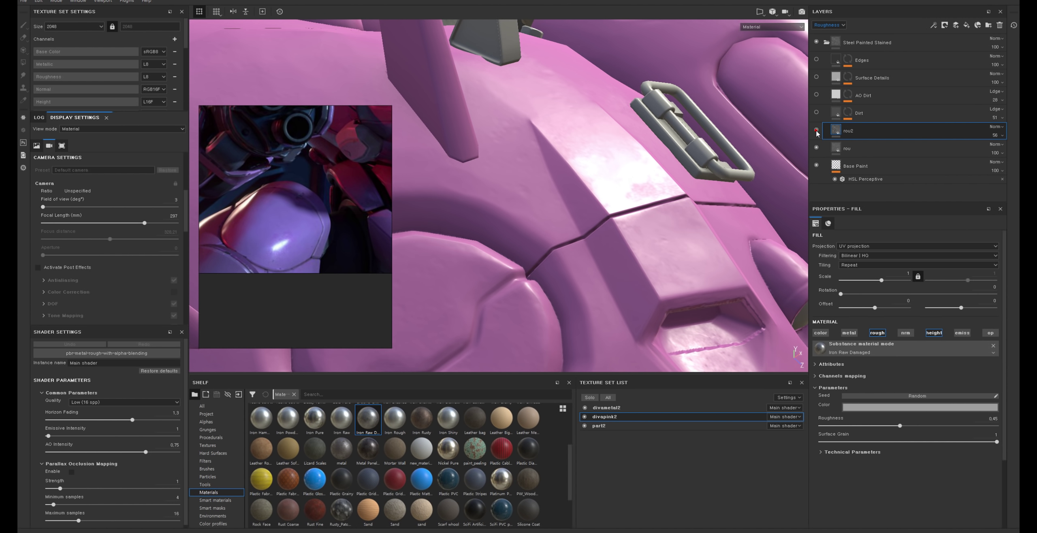
mouse_move(724, 194)
alt+mouse_down()
mouse_move(714, 183)
mouse_move(790, 149)
alt+mouse_up()
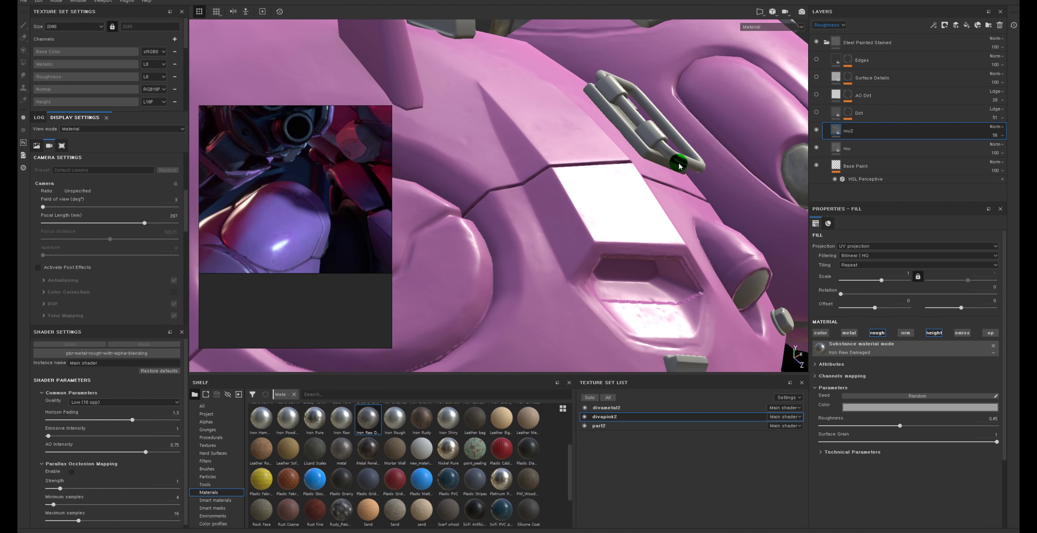
click(816, 129)
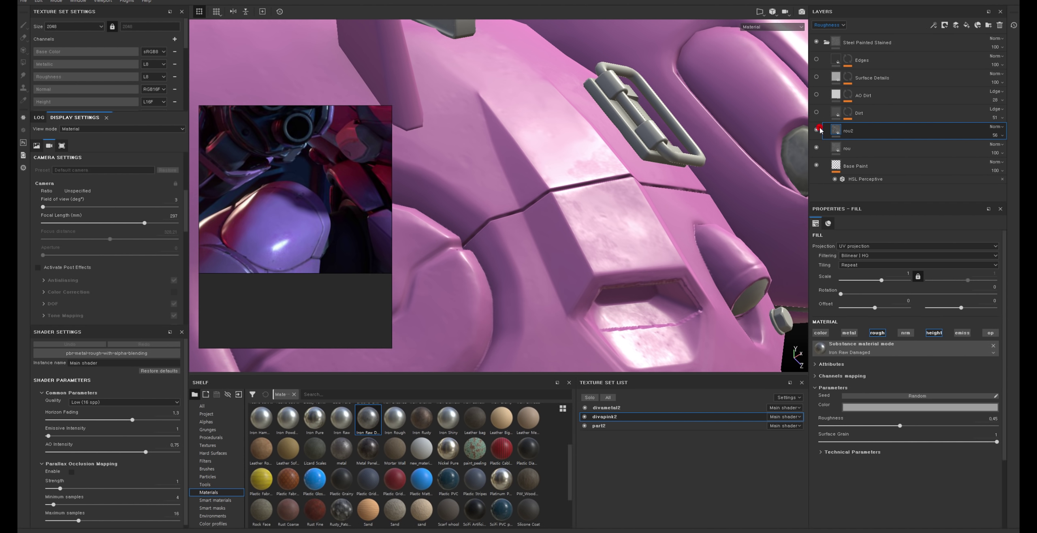
alt+drag(671, 198, 814, 162)
Step: Return to the base colour view and compare rou2 on the arm armour
click(828, 25)
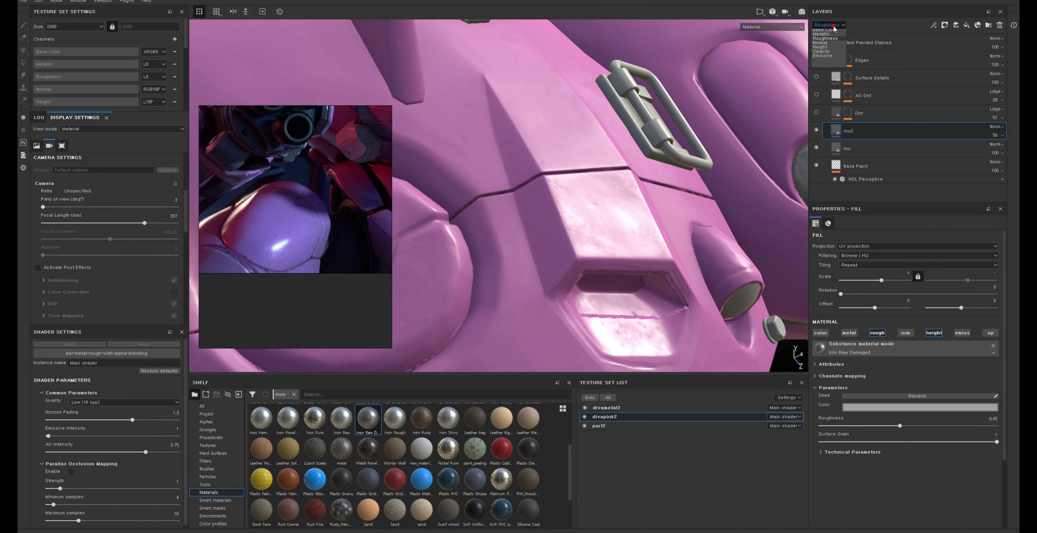
click(826, 32)
mouse_move(684, 184)
alt+mouse_down()
mouse_move(626, 181)
mouse_move(660, 108)
alt+mouse_up()
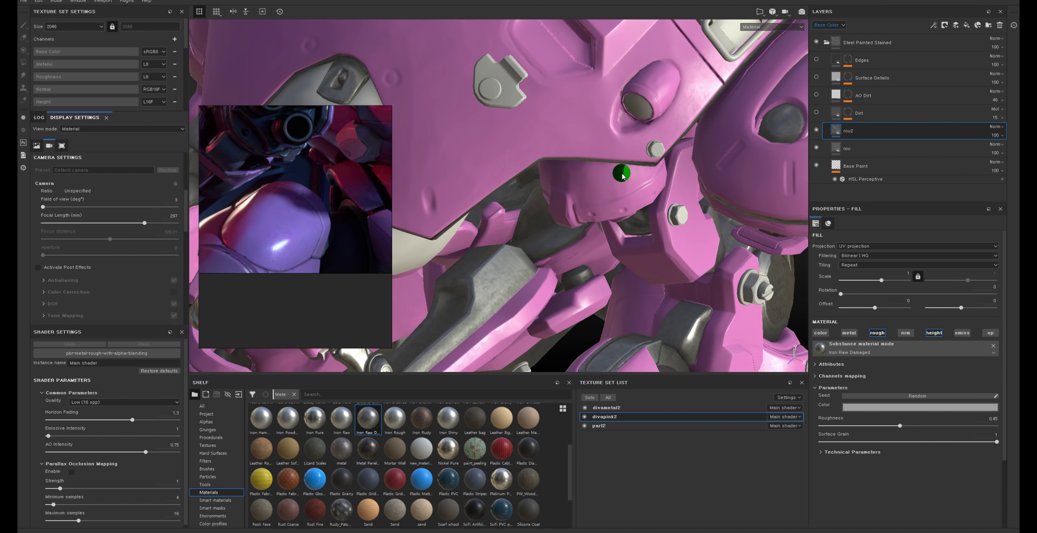
mouse_move(695, 156)
alt+mouse_down()
mouse_move(694, 143)
mouse_move(654, 167)
mouse_move(688, 129)
mouse_move(671, 166)
mouse_move(530, 156)
mouse_move(539, 169)
mouse_move(597, 181)
alt+mouse_up()
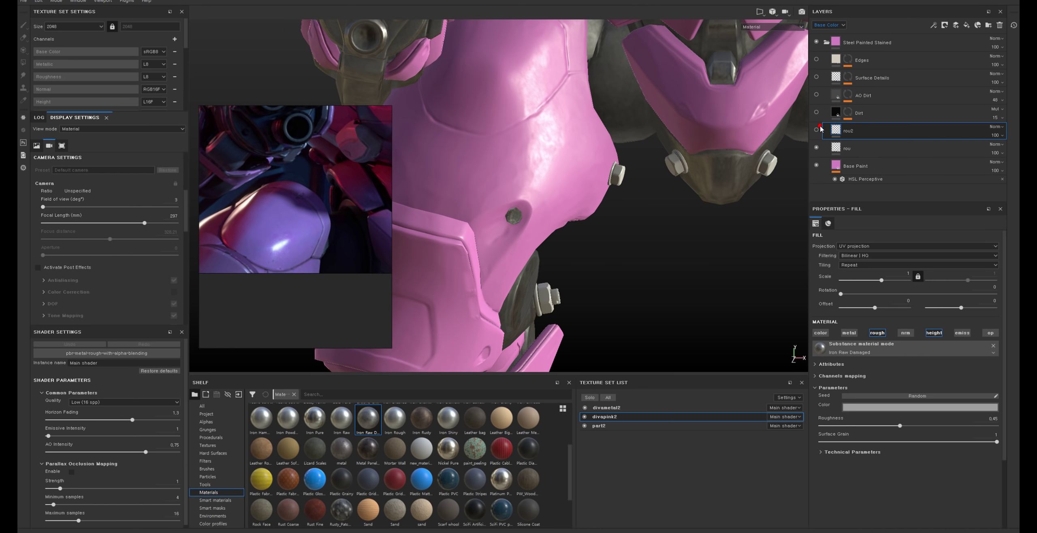
click(817, 128)
Step: Check the rou layer's material settings, then go back to rou2's settings
click(843, 149)
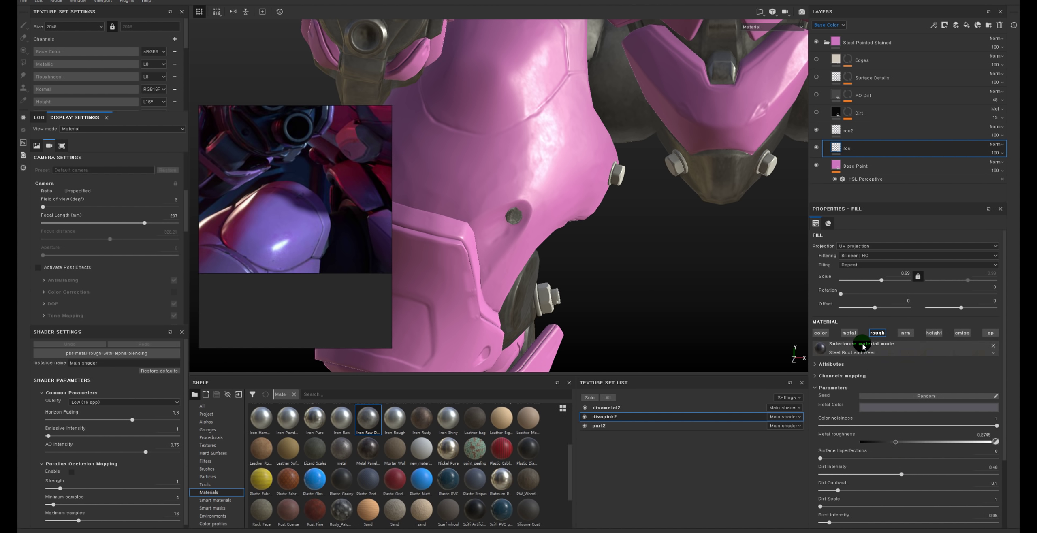
click(835, 153)
click(816, 130)
click(852, 132)
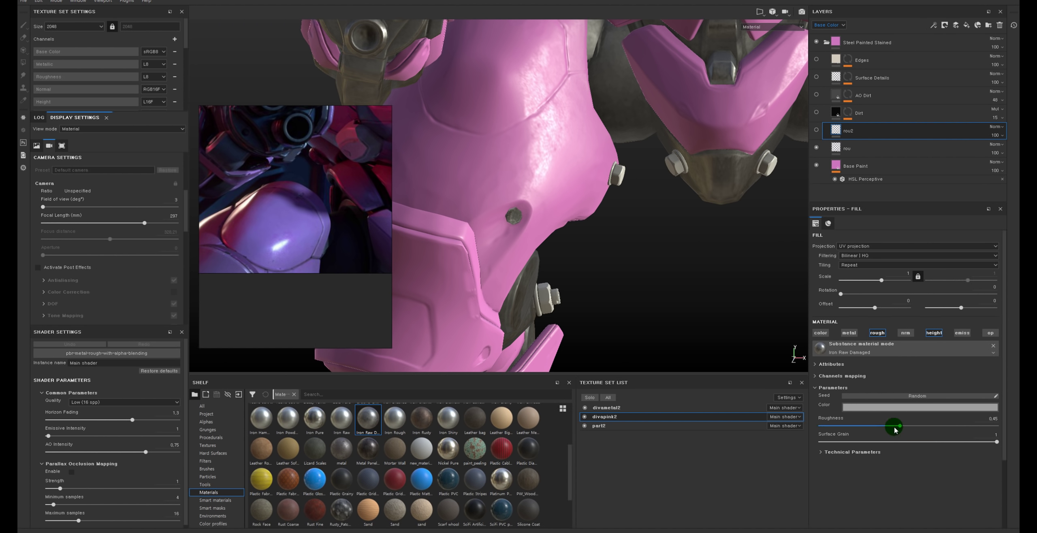
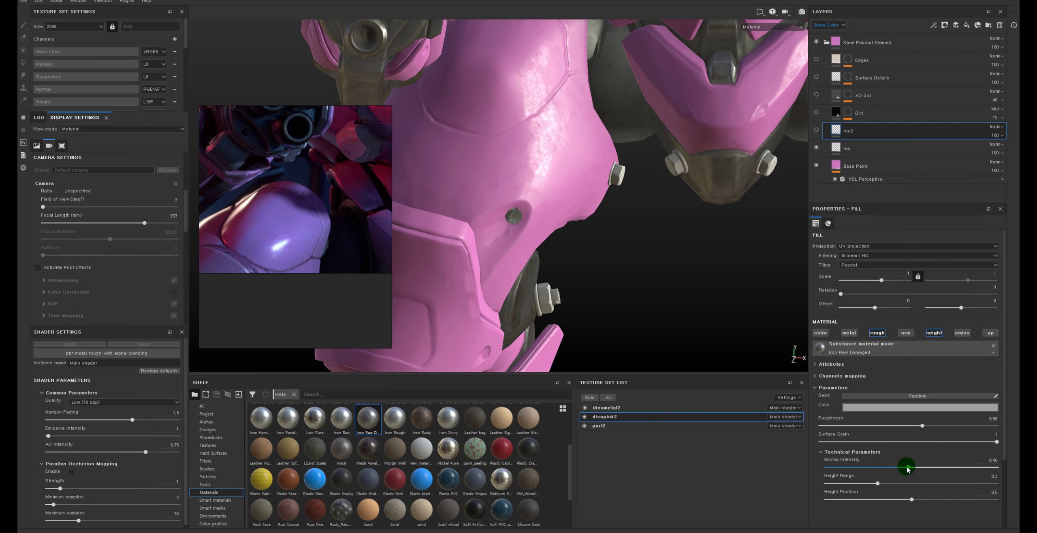
Step: Set the rou2 layer's Normal Intensity to 0.47 and its Roughness to about 0.4
drag(906, 469, 905, 469)
click(834, 133)
click(816, 130)
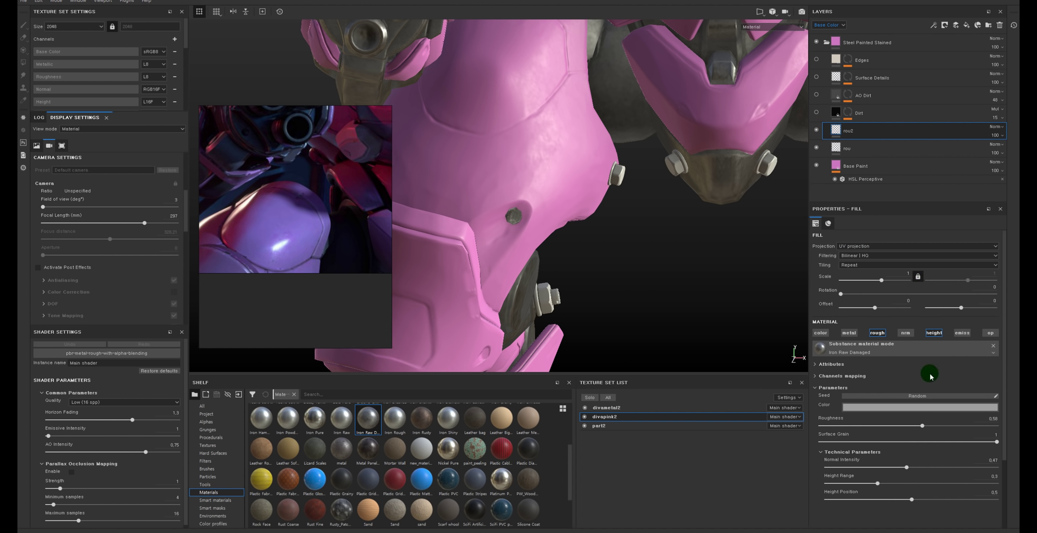
drag(916, 429, 889, 429)
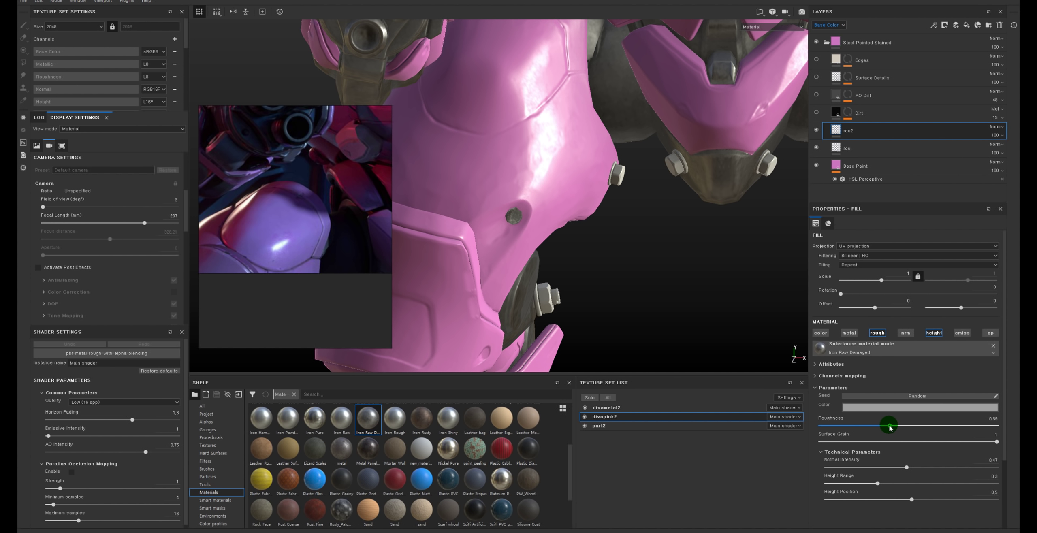
Step: Rotate the environment lighting and orbit the mech to check the glossier armour highlights
alt+drag(664, 228, 597, 157)
mouse_move(597, 157)
shift+right_down()
mouse_move(585, 159)
mouse_move(606, 166)
shift+right_up()
alt+drag(661, 200, 709, 189)
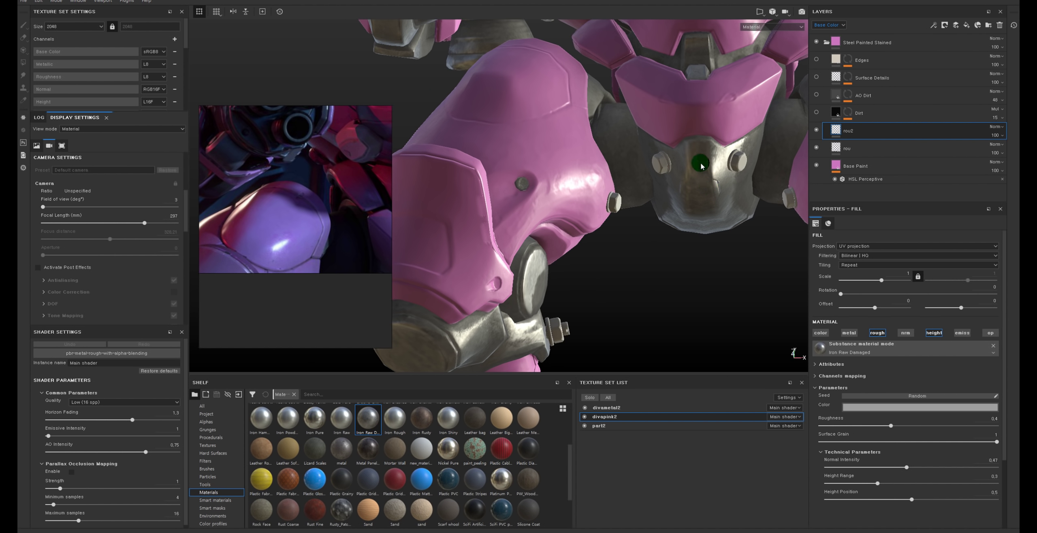
mouse_move(700, 166)
alt+mouse_down()
mouse_move(694, 62)
mouse_move(555, 190)
mouse_move(539, 185)
mouse_move(529, 220)
alt+mouse_up()
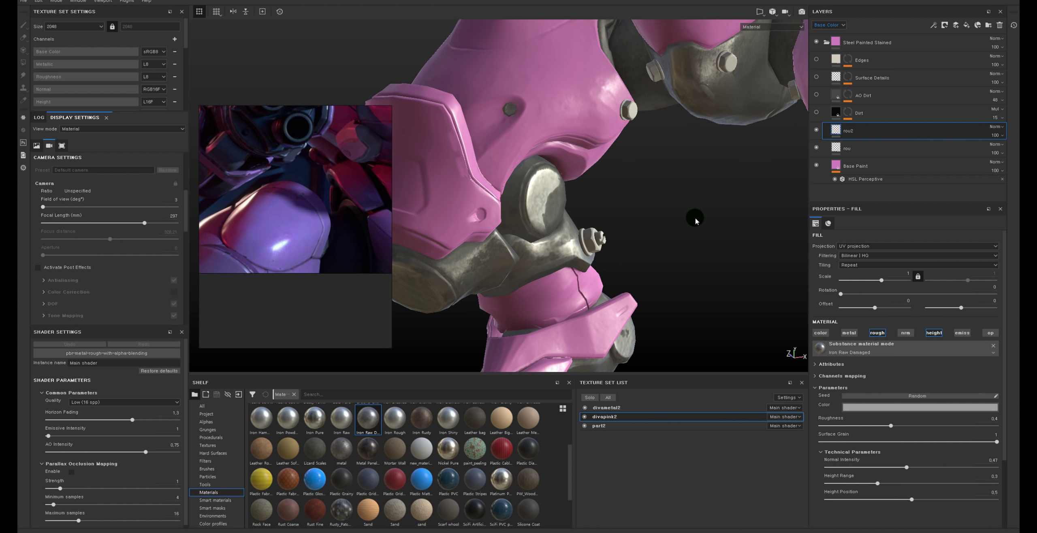
mouse_move(708, 206)
alt+mouse_down()
mouse_move(574, 220)
mouse_move(592, 220)
mouse_move(606, 201)
mouse_move(606, 152)
mouse_move(634, 178)
mouse_move(625, 260)
mouse_move(607, 215)
mouse_move(556, 155)
mouse_move(537, 153)
mouse_move(564, 159)
alt+mouse_up()
mouse_move(564, 159)
alt+right_down()
mouse_move(578, 162)
mouse_move(539, 167)
alt+right_up()
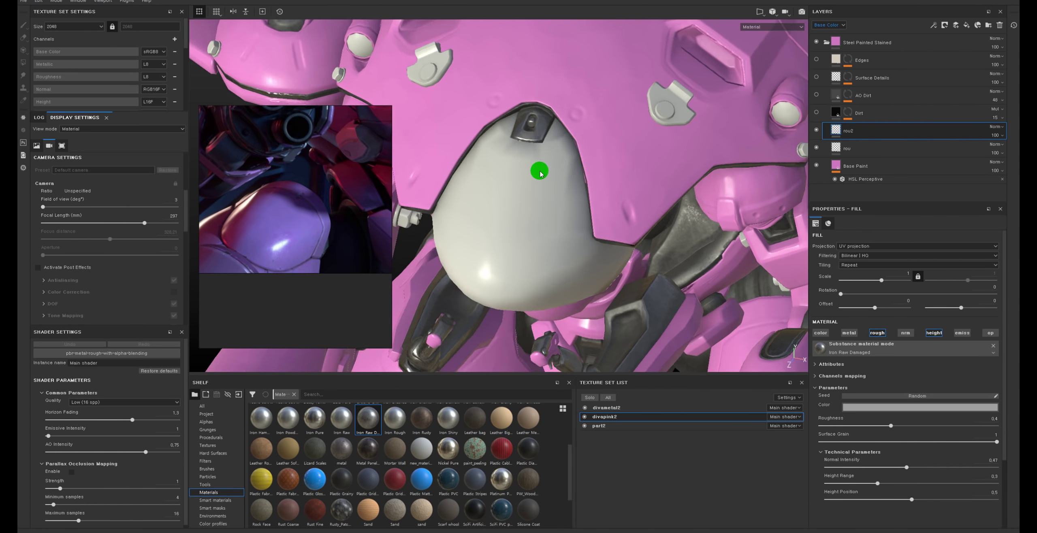
mouse_move(539, 167)
alt+mouse_down()
mouse_move(618, 240)
mouse_move(521, 231)
mouse_move(548, 248)
alt+mouse_up()
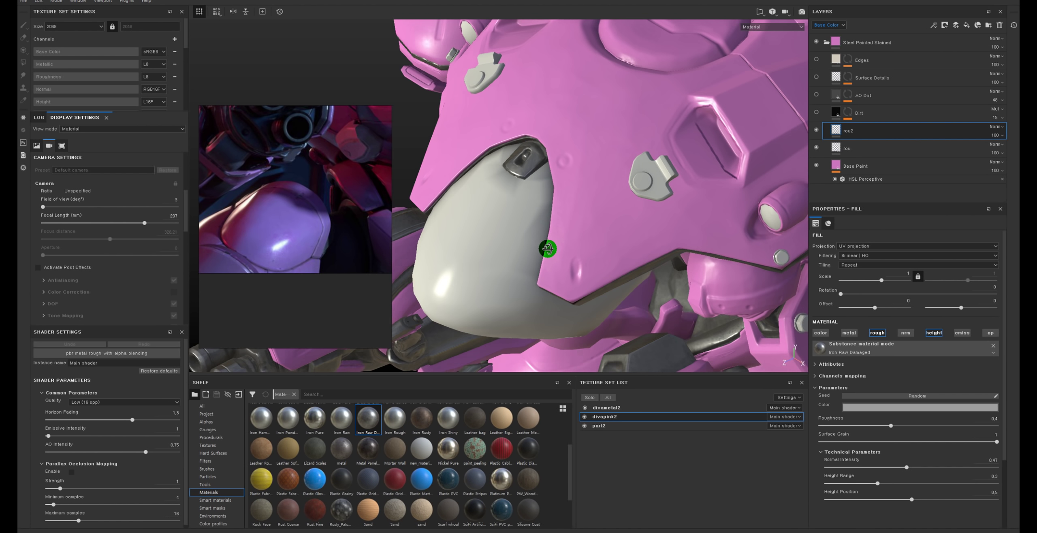
mouse_move(549, 248)
alt+right_down()
mouse_move(603, 213)
mouse_move(590, 197)
alt+right_up()
mouse_move(590, 197)
alt+mouse_down()
mouse_move(771, 197)
mouse_move(694, 173)
mouse_move(650, 189)
alt+mouse_up()
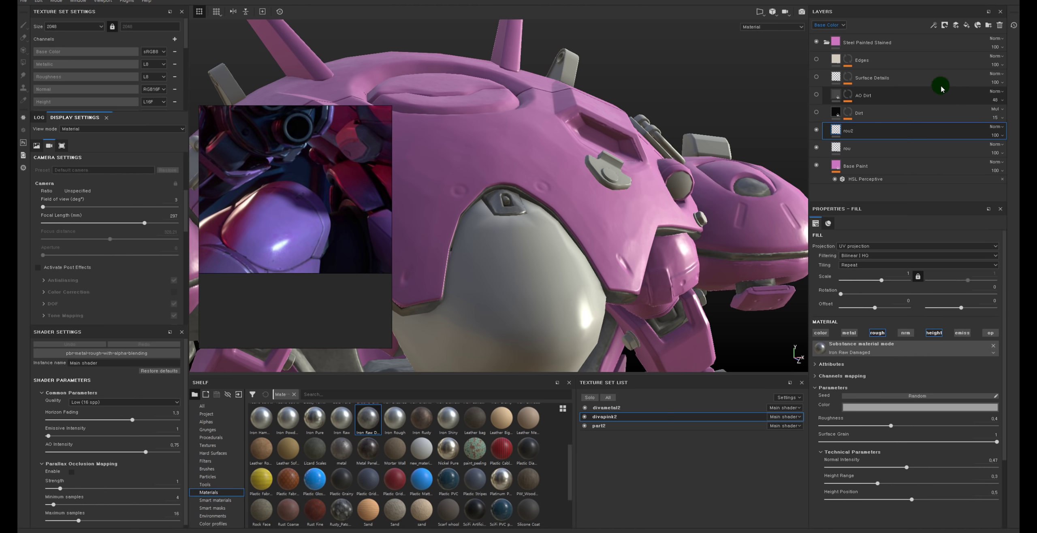
Step: Raise the Dirt layer's opacity from 15 to 100 and switch its blending from Multiply to Normal
click(839, 118)
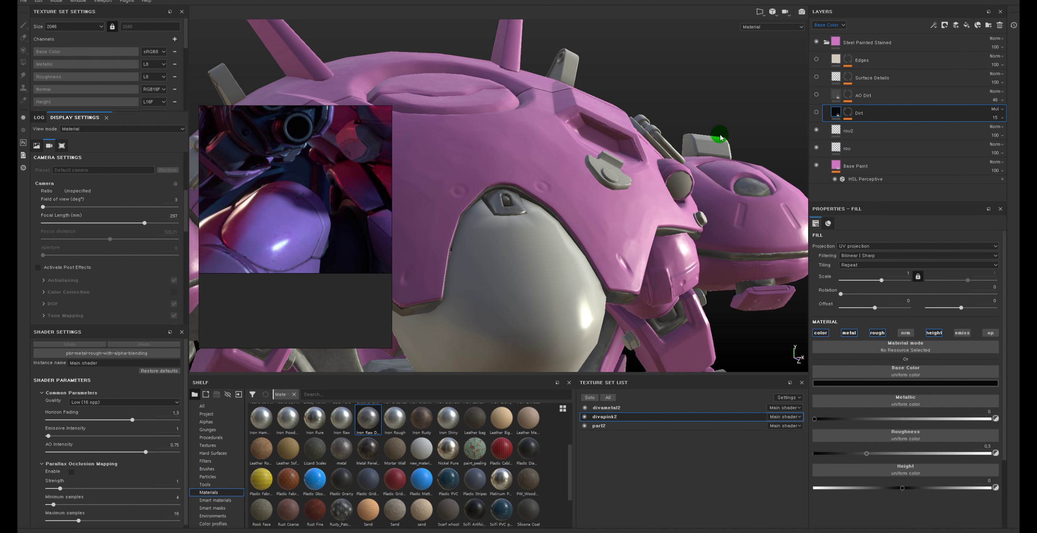
mouse_move(720, 134)
alt+mouse_down()
mouse_move(529, 162)
mouse_move(634, 131)
alt+mouse_up()
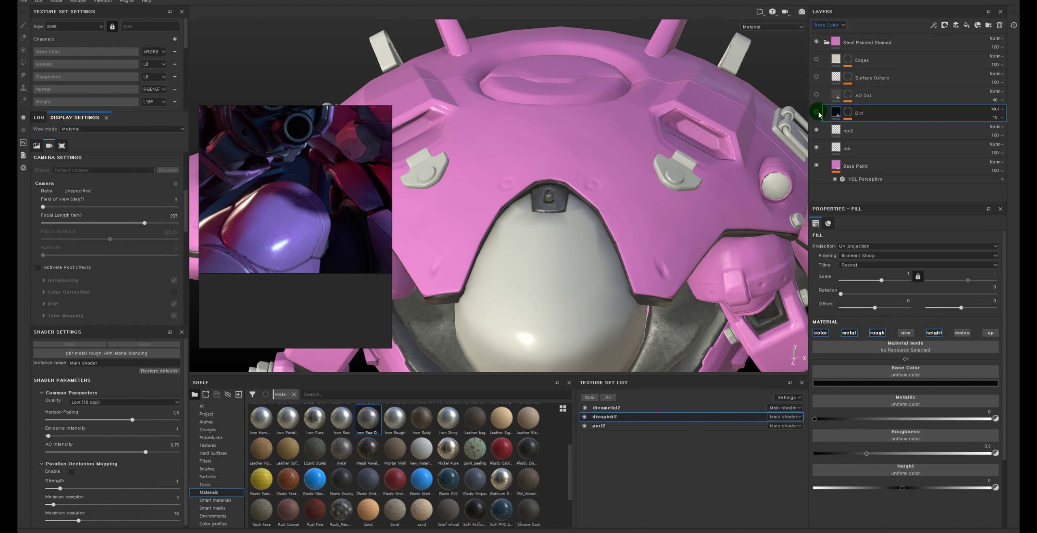
scroll(634, 150, down, 3)
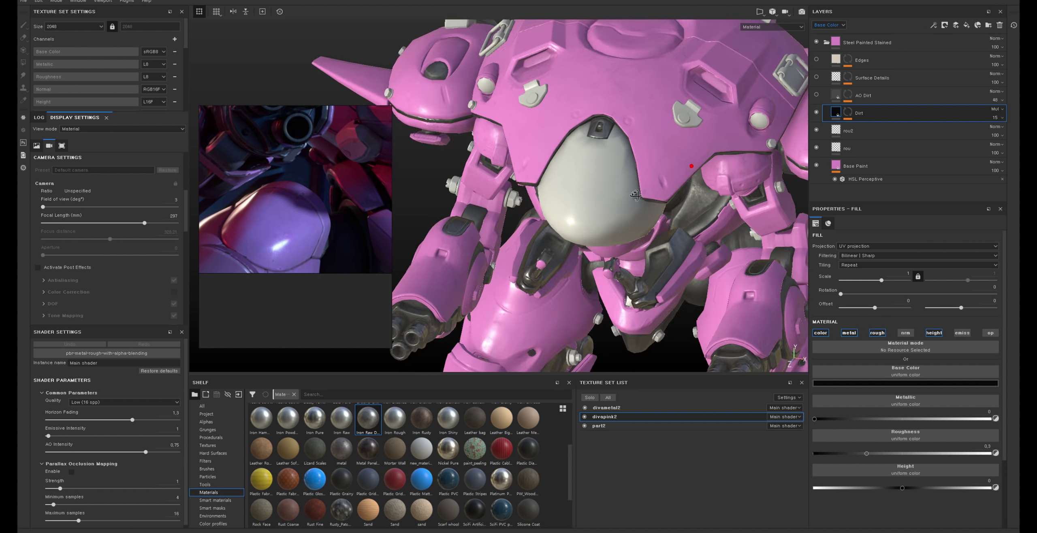
alt+drag(625, 132, 624, 190)
scroll(624, 189, up, 3)
scroll(576, 128, up, 2)
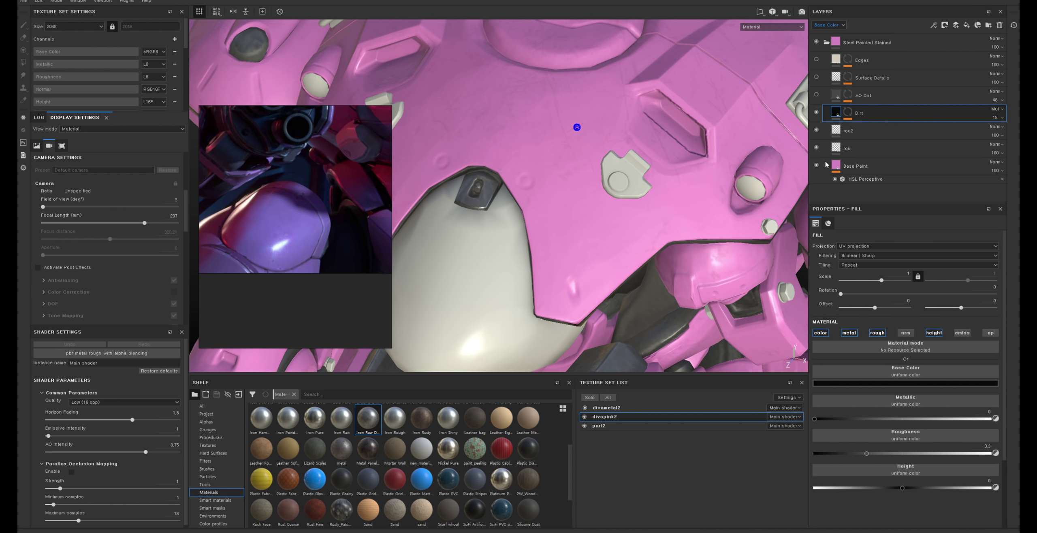
click(847, 115)
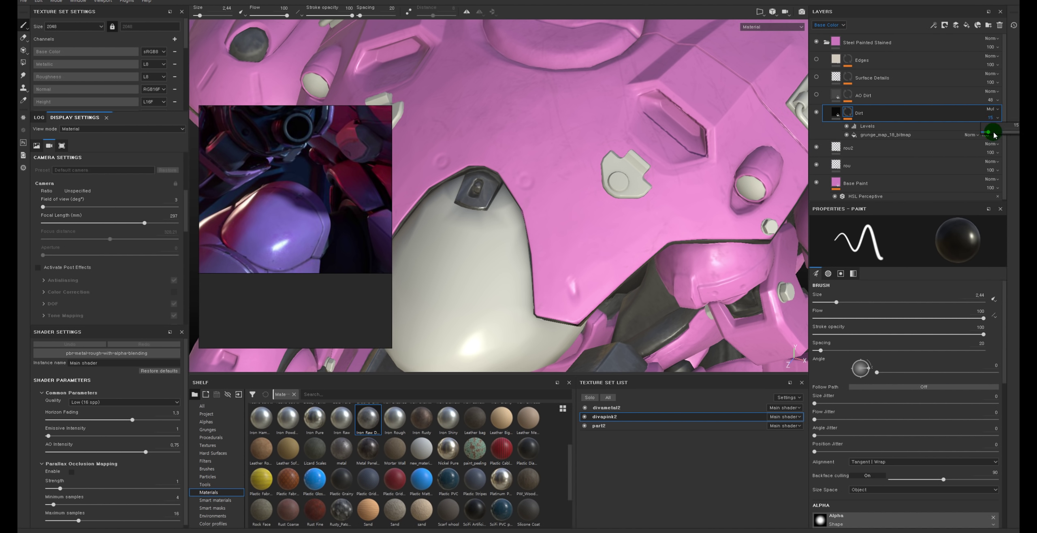
drag(994, 135, 1016, 132)
scroll(620, 157, down, 3)
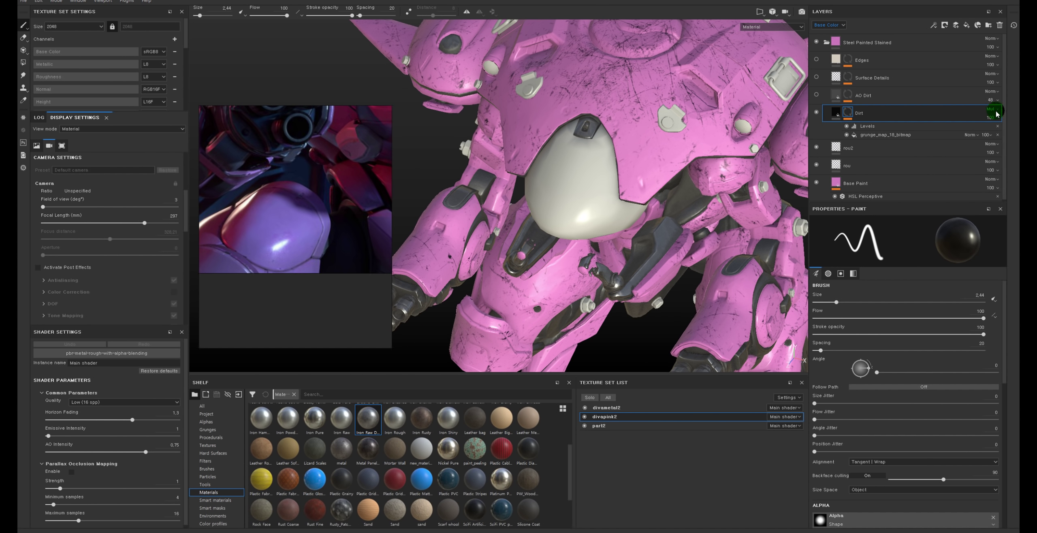
click(997, 115)
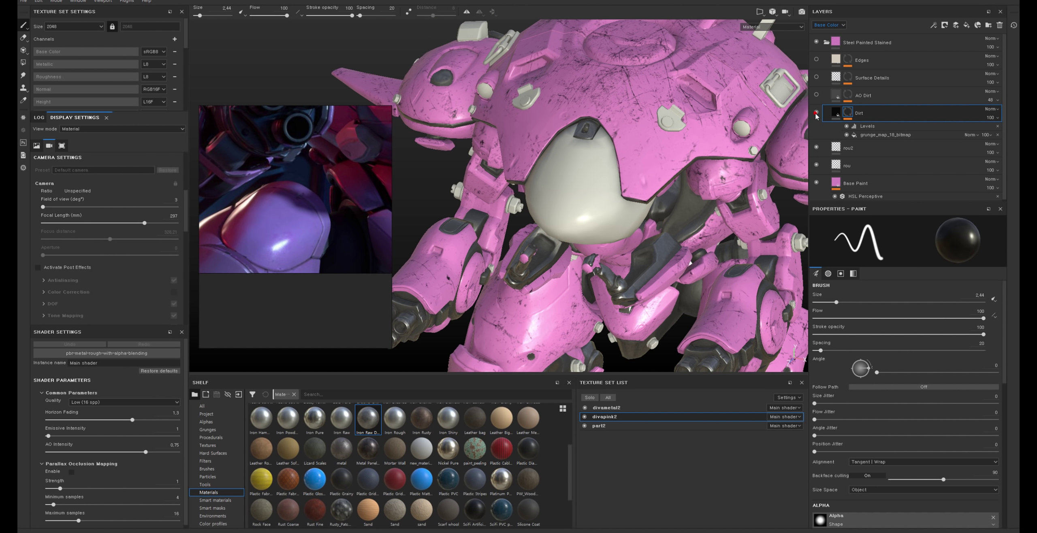
Step: Inspect the dirt on the lower body and open the Dirt mask's Levels settings
middle_drag(720, 263, 624, 118)
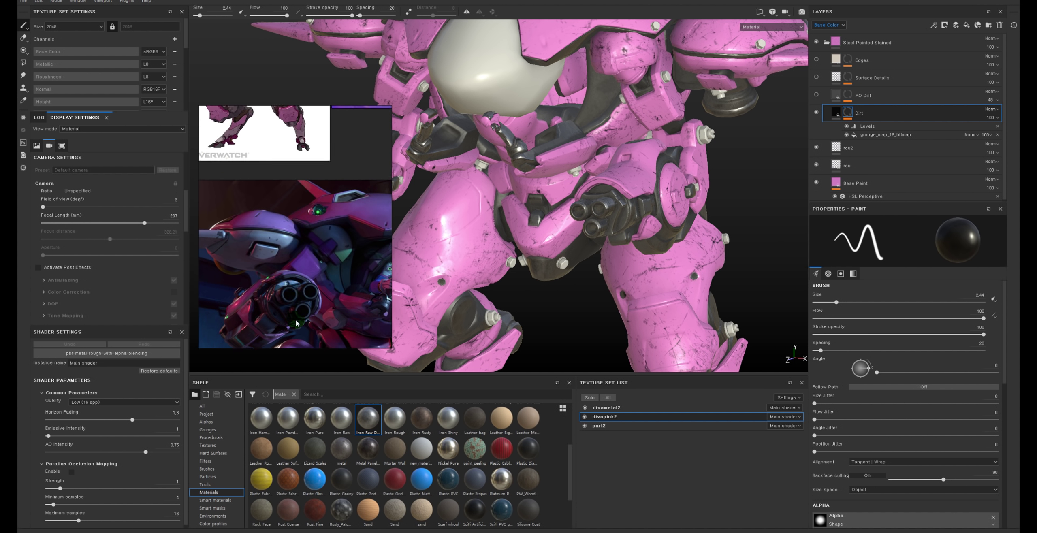
alt+drag(527, 154, 582, 142)
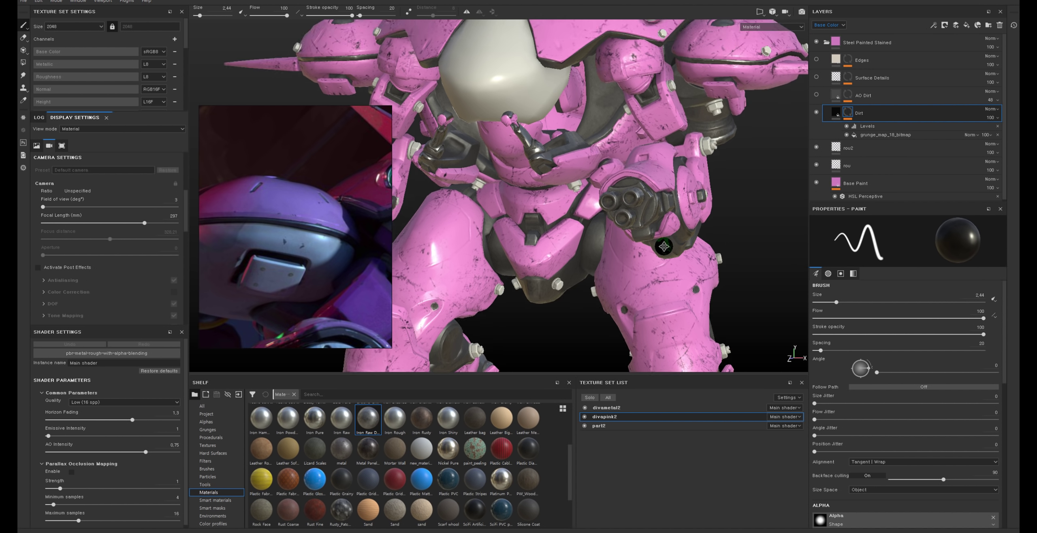
click(861, 151)
click(848, 127)
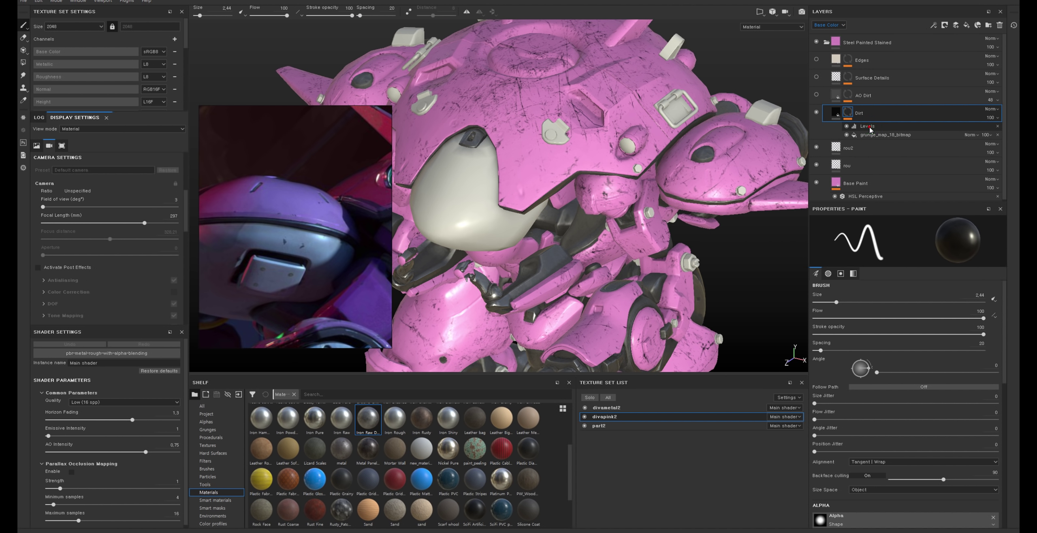
Step: Select grunge_map_18_bitmap in the Dirt mask and set Scale 3.95 and Rotation 65.45
click(846, 126)
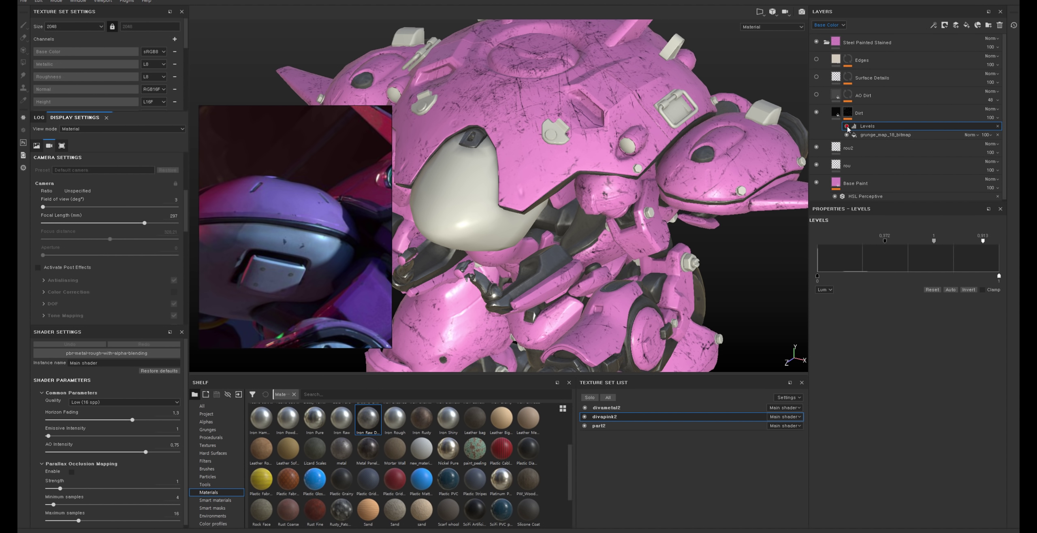
click(847, 127)
click(846, 127)
click(847, 135)
click(866, 135)
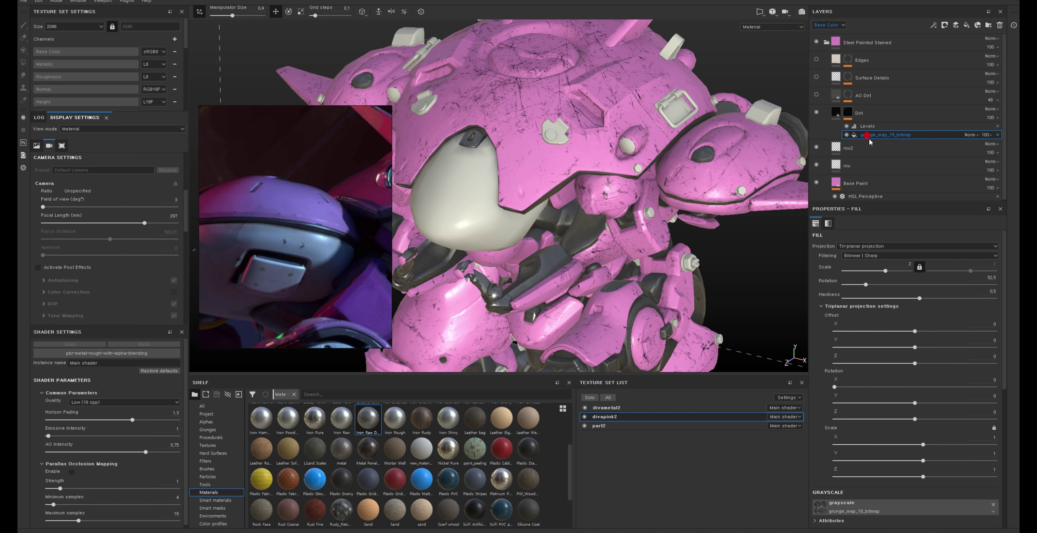
drag(886, 275, 887, 275)
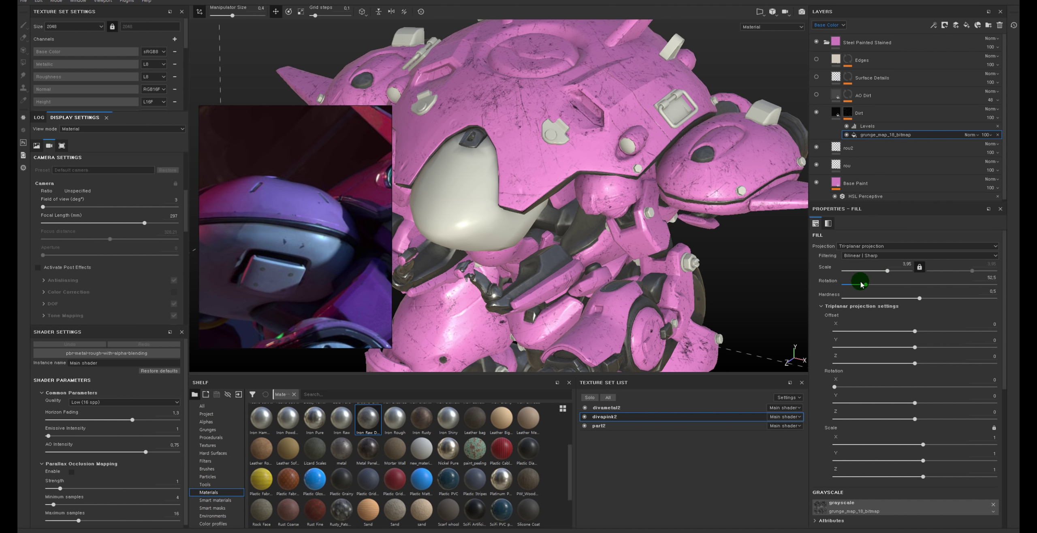
drag(865, 284, 871, 287)
Step: Frame the model and move the triplanar gizmo to reposition the dirt
key(f)
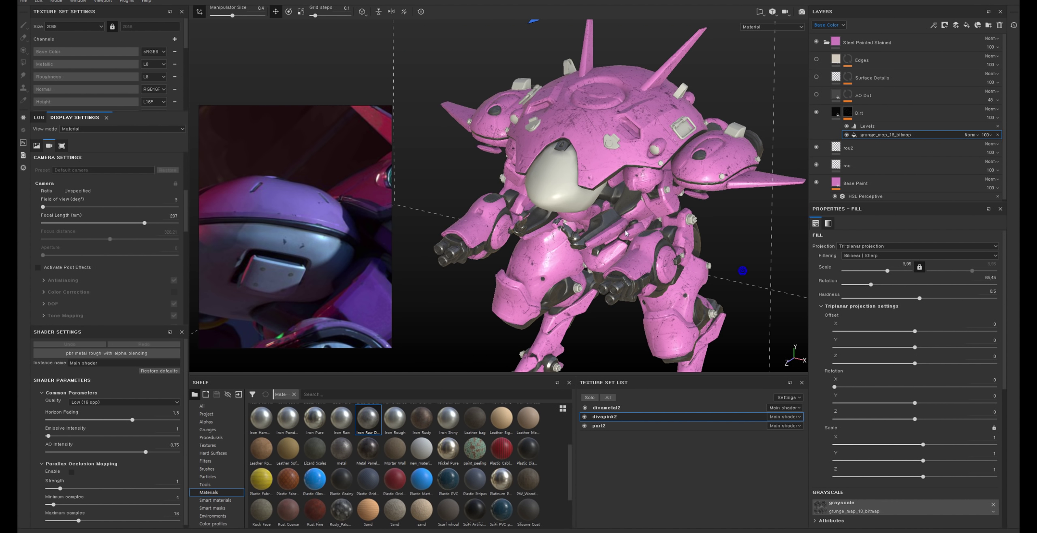
mouse_move(621, 47)
mouse_down()
mouse_move(625, 108)
mouse_move(555, 97)
mouse_move(583, 69)
mouse_move(606, 69)
mouse_move(612, 83)
mouse_move(597, 63)
mouse_up()
scroll(613, 77, up, 5)
scroll(597, 63, up, 3)
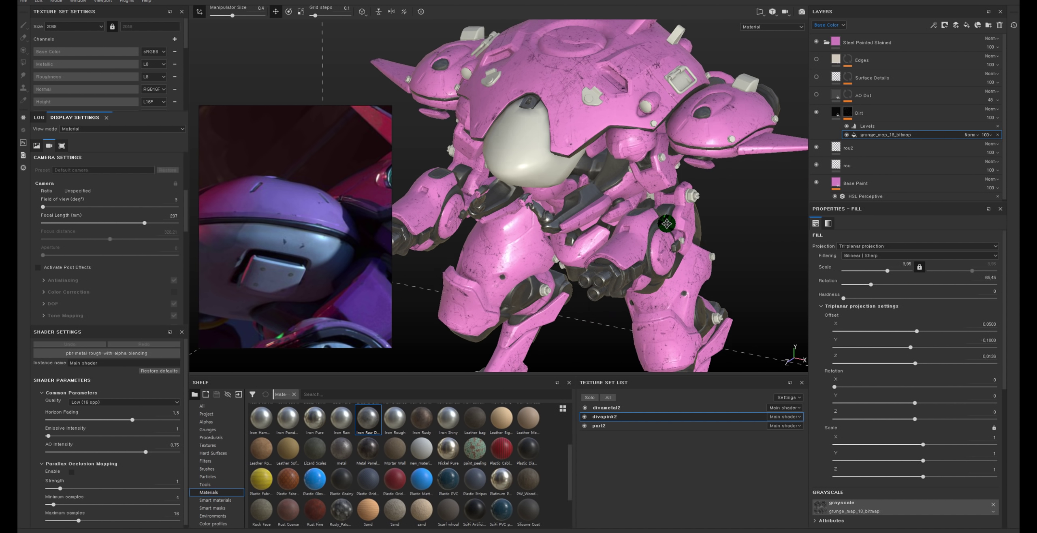
scroll(826, 405, down, 4)
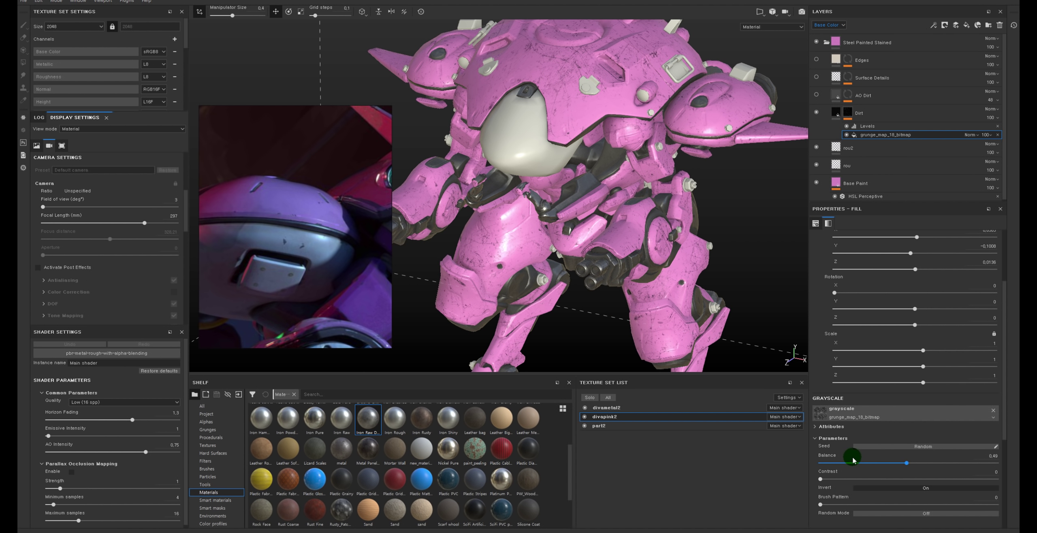
Step: Enable the grunge's Random Mode and raise its Balance to 0.57
click(897, 513)
alt+drag(633, 206, 696, 243)
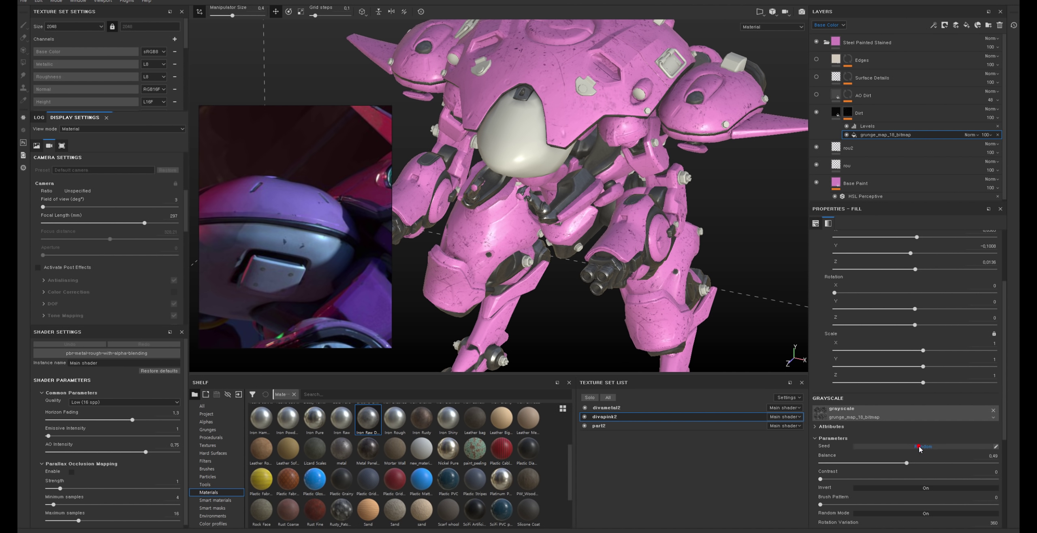
alt+right_drag(640, 209, 714, 207)
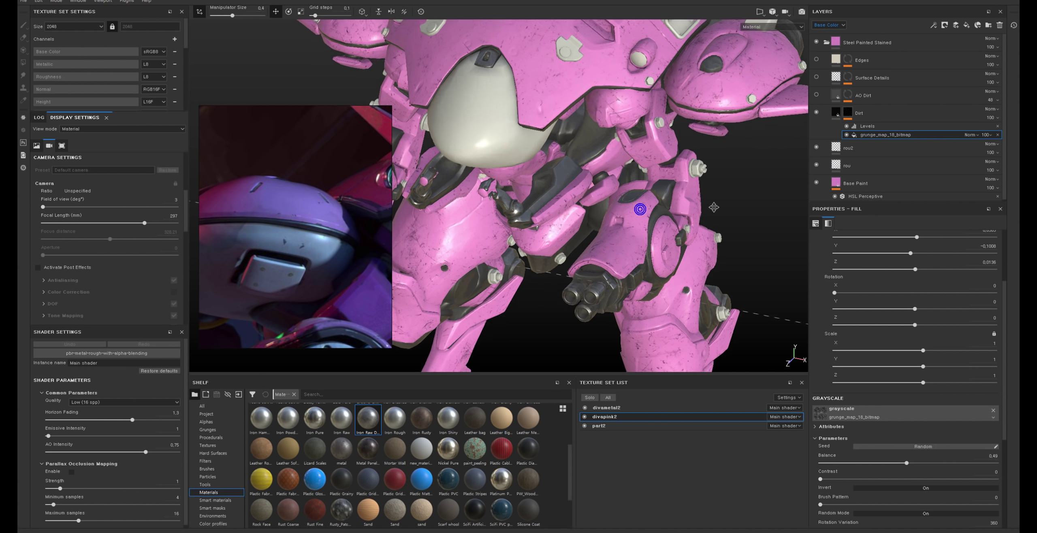
alt+drag(714, 207, 620, 169)
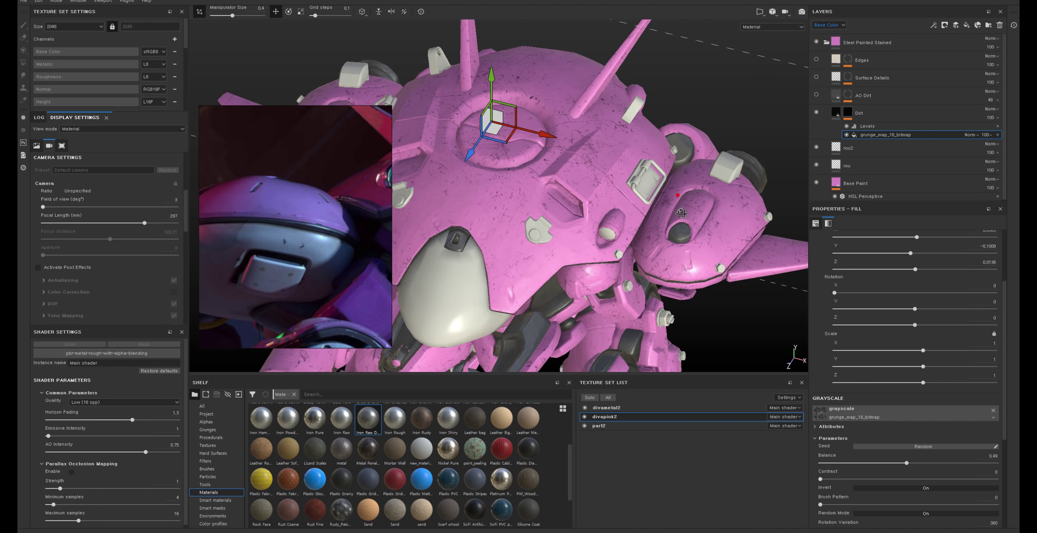
alt+right_drag(620, 169, 640, 298)
alt+middle_drag(639, 299, 666, 291)
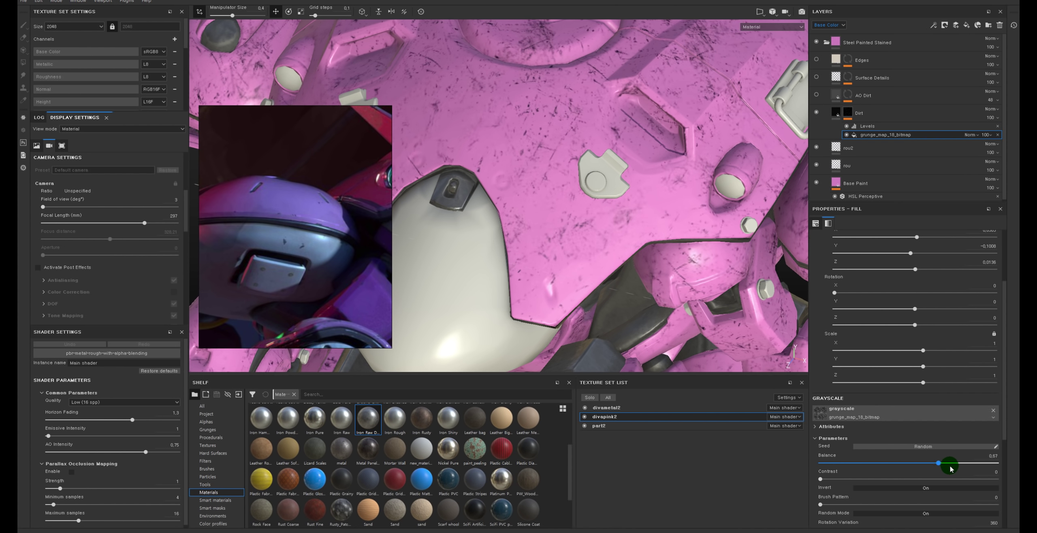
drag(903, 465, 907, 471)
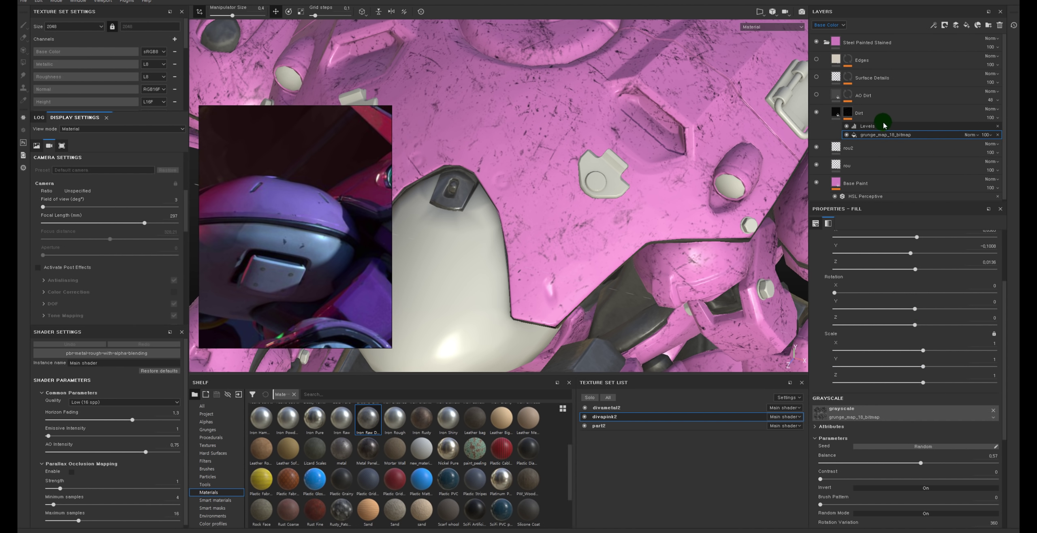
click(835, 112)
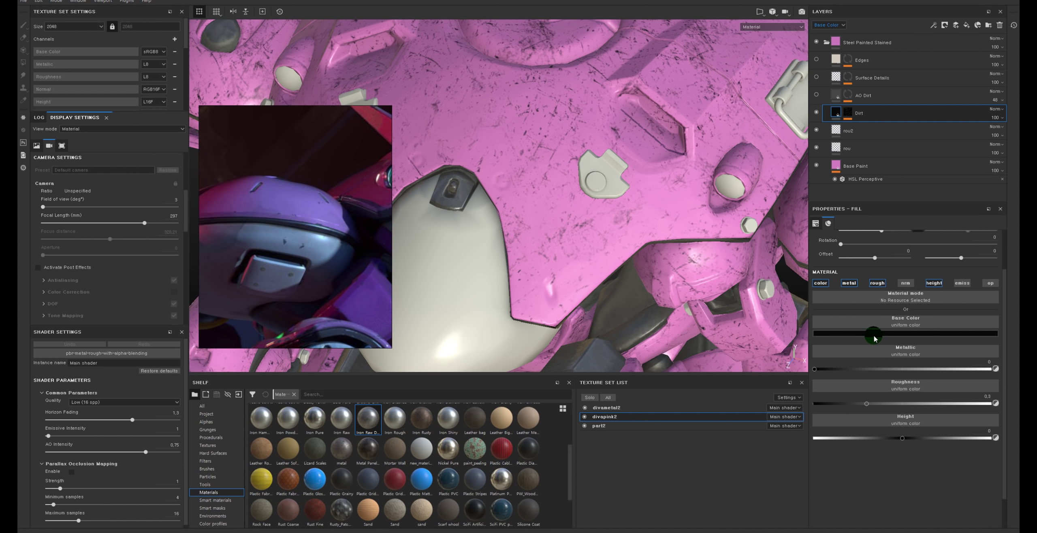
Step: Eyedrop the armour's pink into the Dirt fill's Base Color
click(873, 333)
click(914, 343)
click(603, 203)
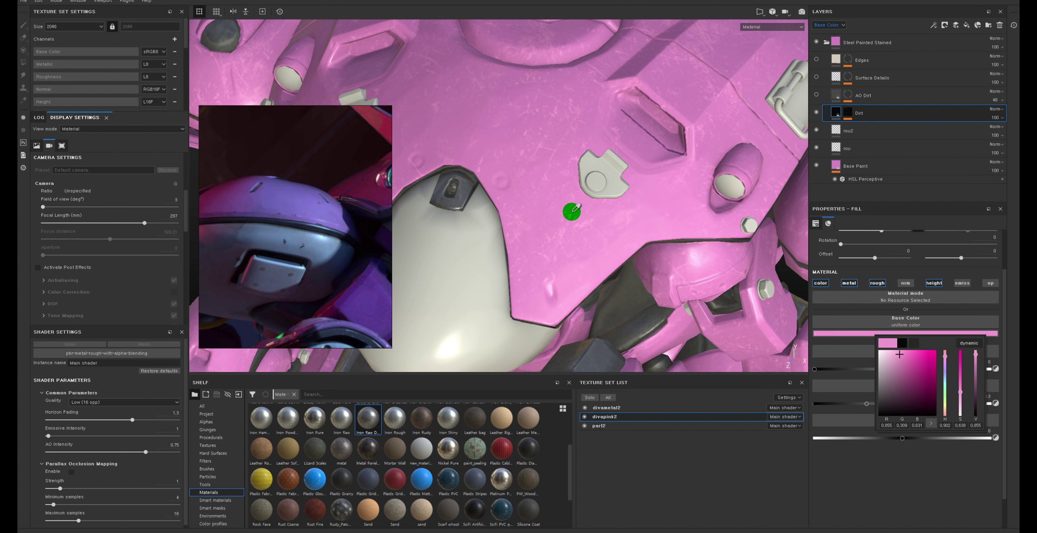
Step: Add an HSL Perceptive filter to the Dirt layer with saturation 0.6 and lightness 0.36
right_click(830, 109)
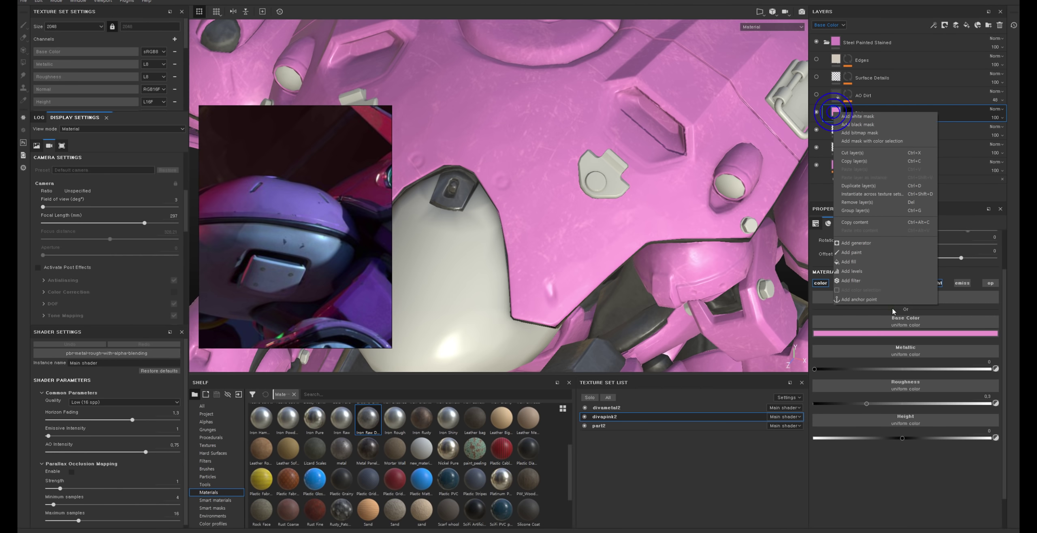
click(882, 284)
click(915, 246)
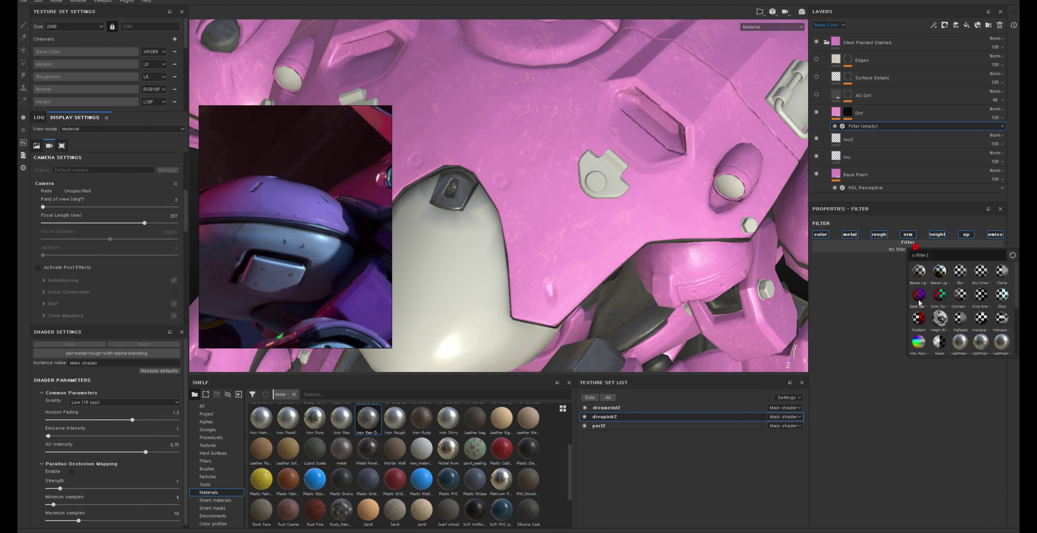
click(919, 342)
mouse_move(897, 339)
mouse_down()
mouse_move(877, 341)
mouse_move(950, 322)
mouse_up()
scroll(595, 157, up, 3)
scroll(641, 203, up, 3)
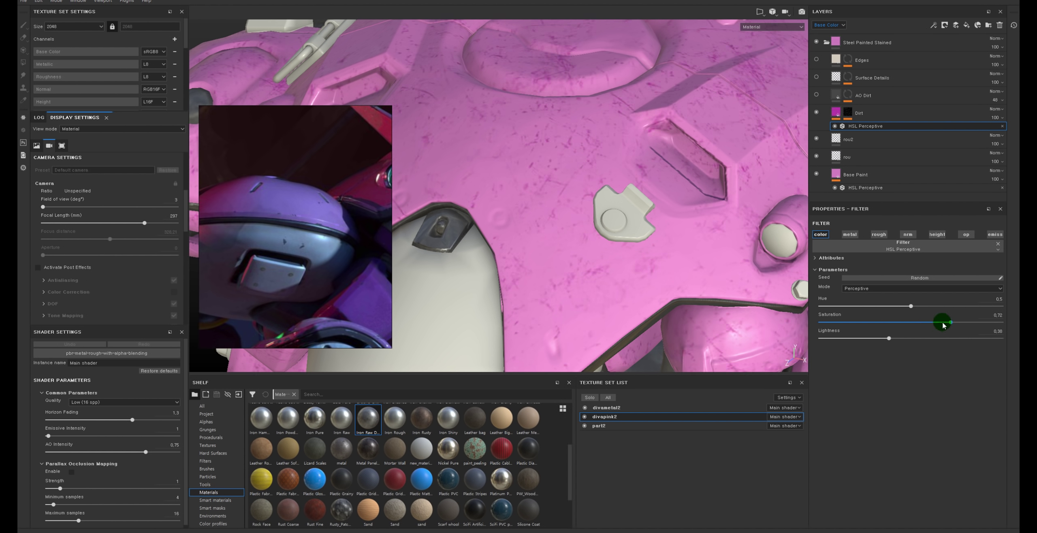
scroll(683, 197, down, 3)
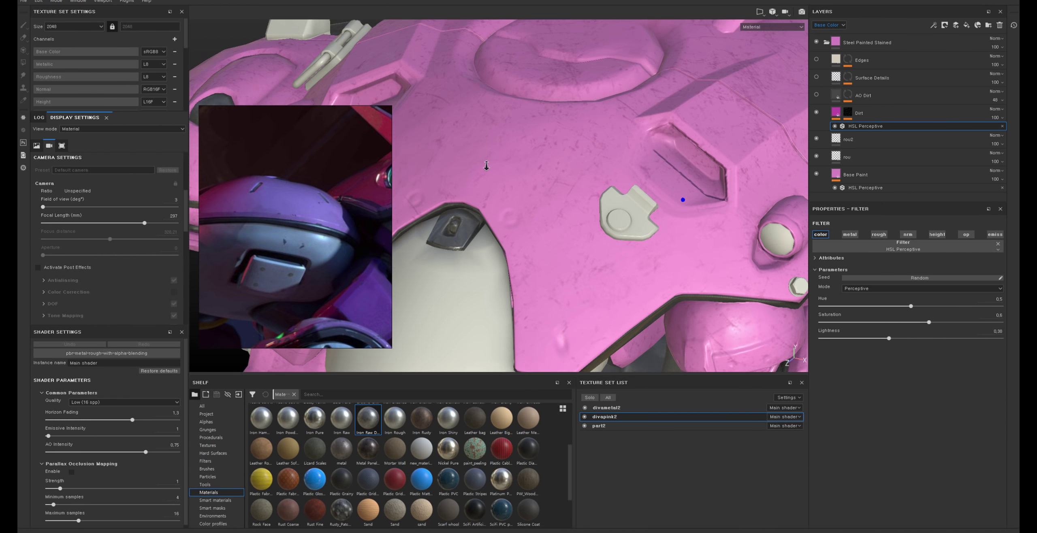
scroll(682, 198, down, 3)
click(847, 112)
Step: Set the dirt grunge map to Contrast 0.02, Rotation Variation 225 and Balance 0.53
alt+drag(728, 175, 606, 182)
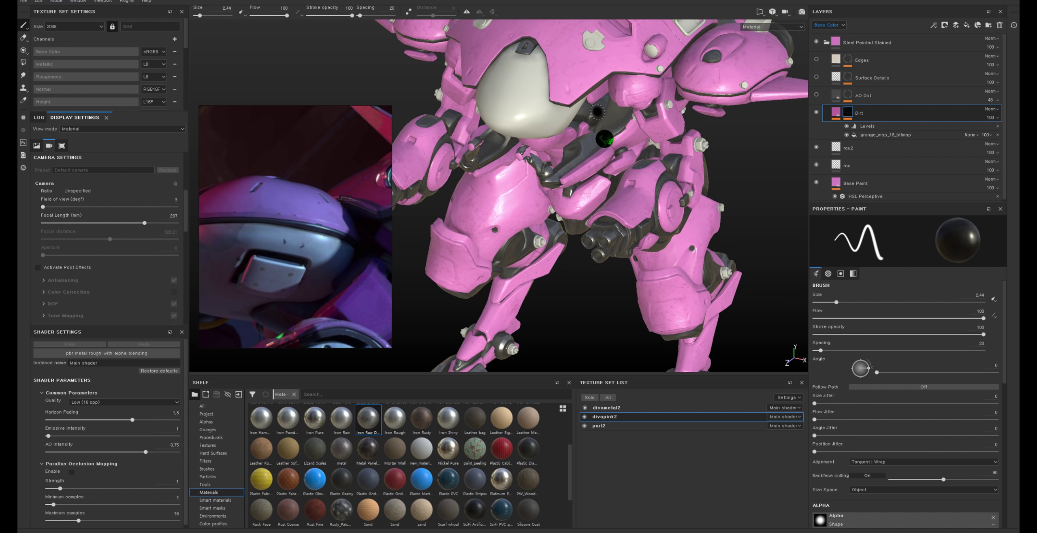
scroll(606, 182, up, 3)
scroll(607, 182, up, 2)
click(885, 134)
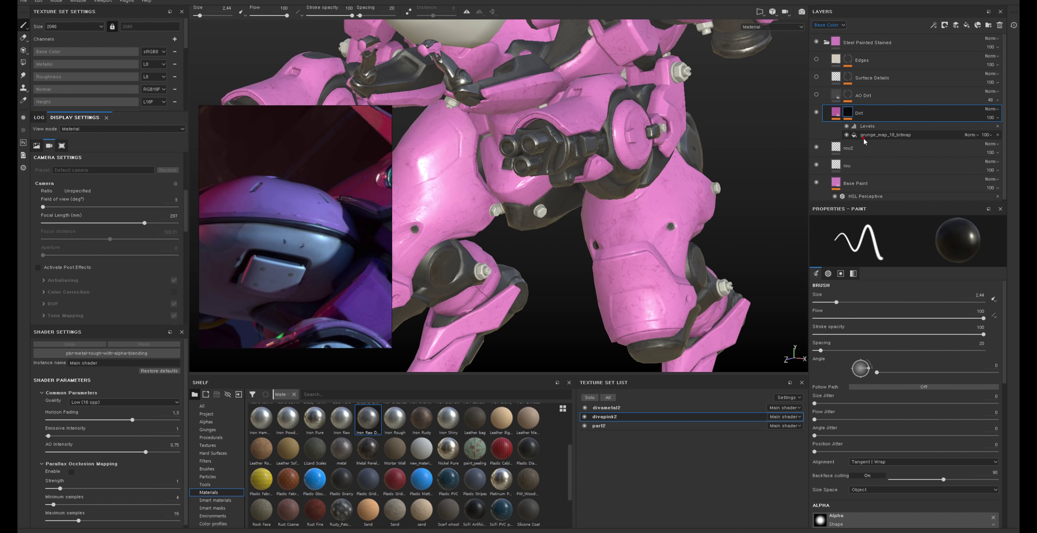
alt+middle_drag(697, 168, 693, 126)
scroll(693, 127, up, 3)
scroll(689, 134, up, 2)
scroll(891, 436, down, 5)
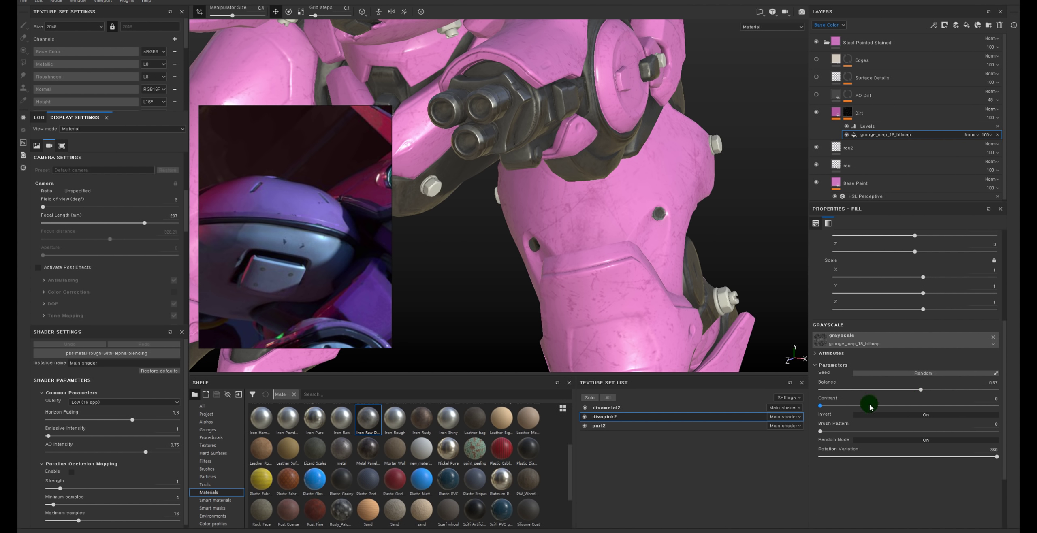
mouse_move(961, 408)
mouse_down()
mouse_move(767, 408)
mouse_move(824, 407)
mouse_up()
drag(940, 458, 966, 457)
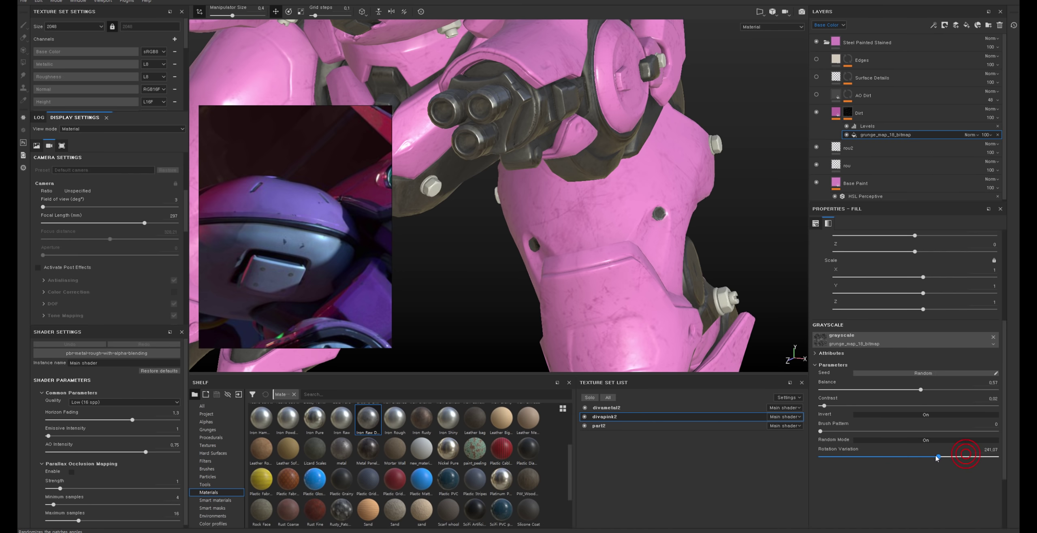
click(921, 389)
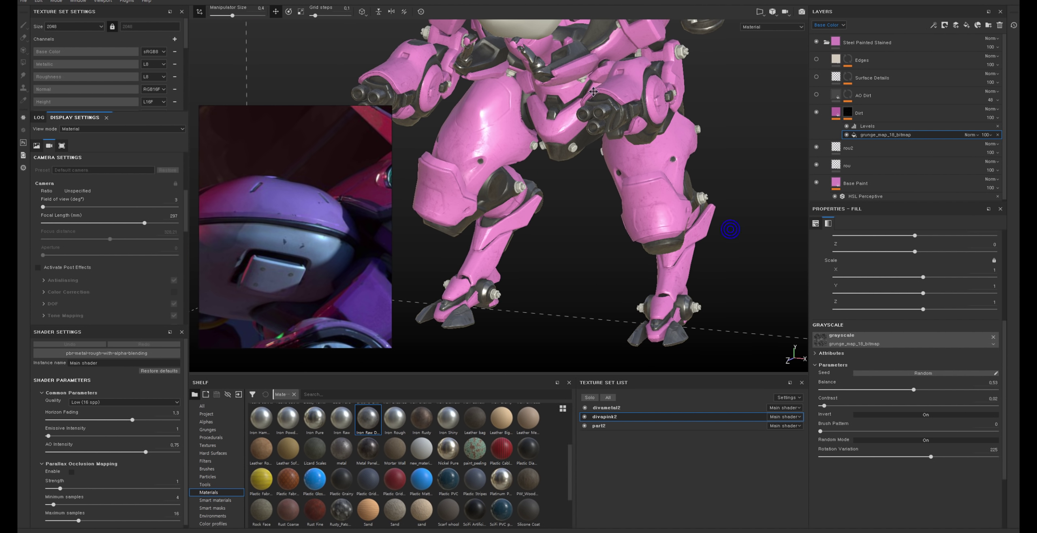
Step: Toggle the Dirt mask's Levels effect off and on to compare the dirt
alt+drag(713, 266, 703, 193)
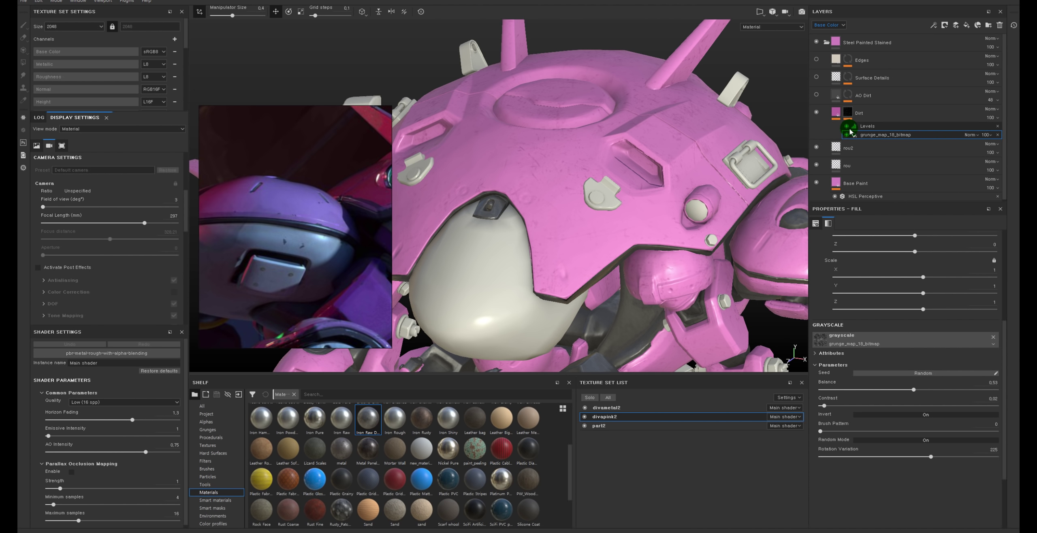
click(845, 126)
click(847, 113)
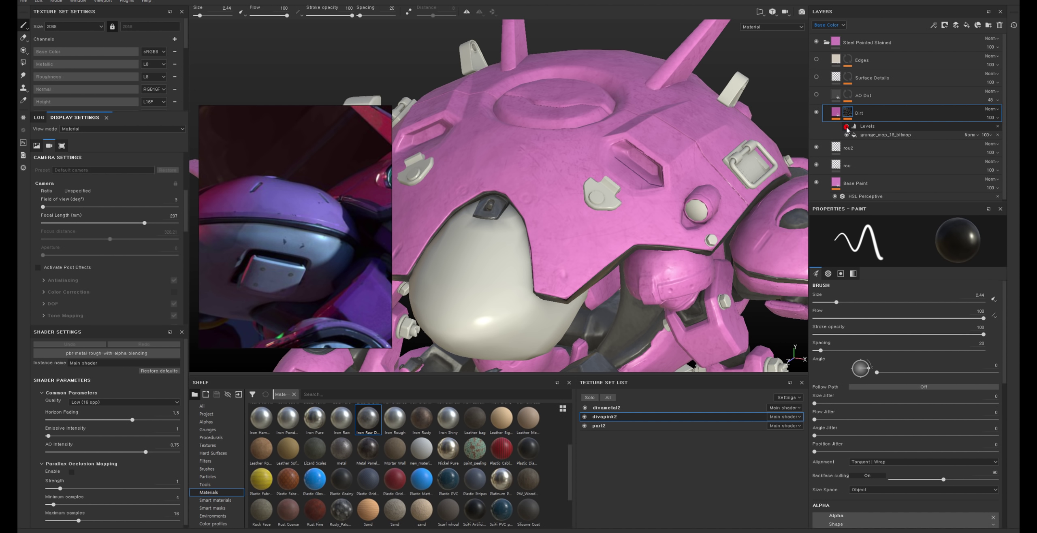
mouse_move(783, 129)
alt+mouse_down()
mouse_move(783, 163)
mouse_move(717, 101)
alt+mouse_up()
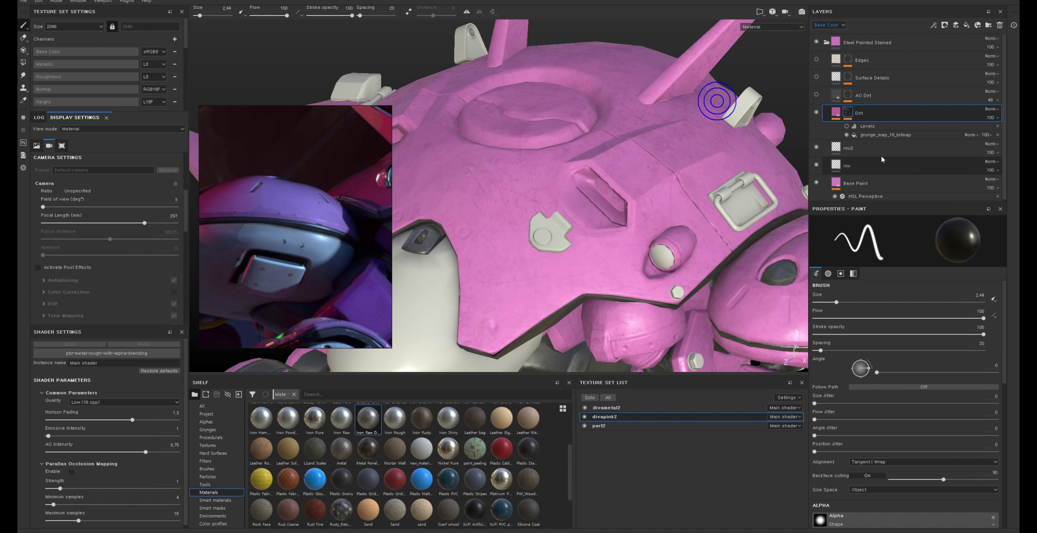
click(852, 125)
click(847, 127)
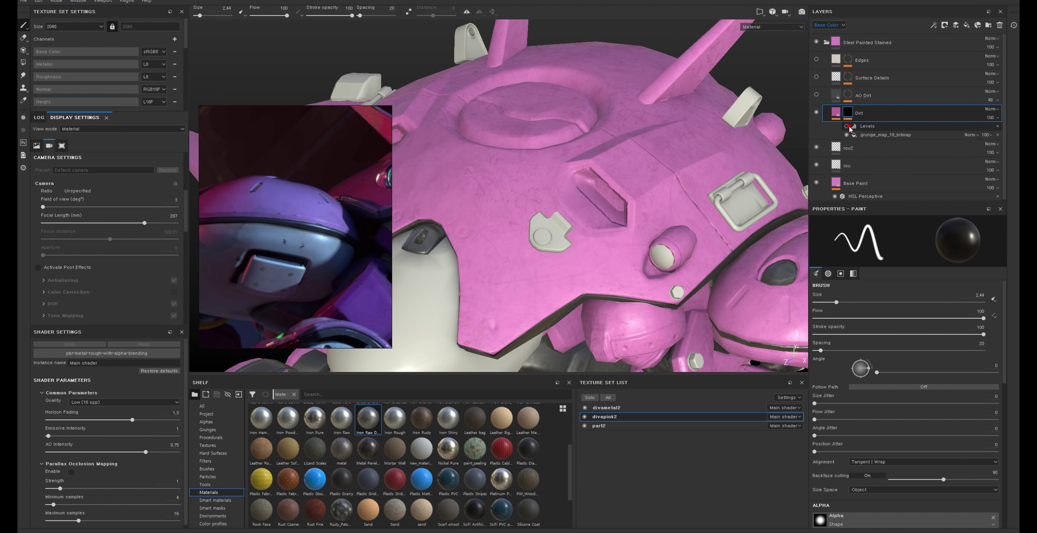
scroll(527, 182, down, 5)
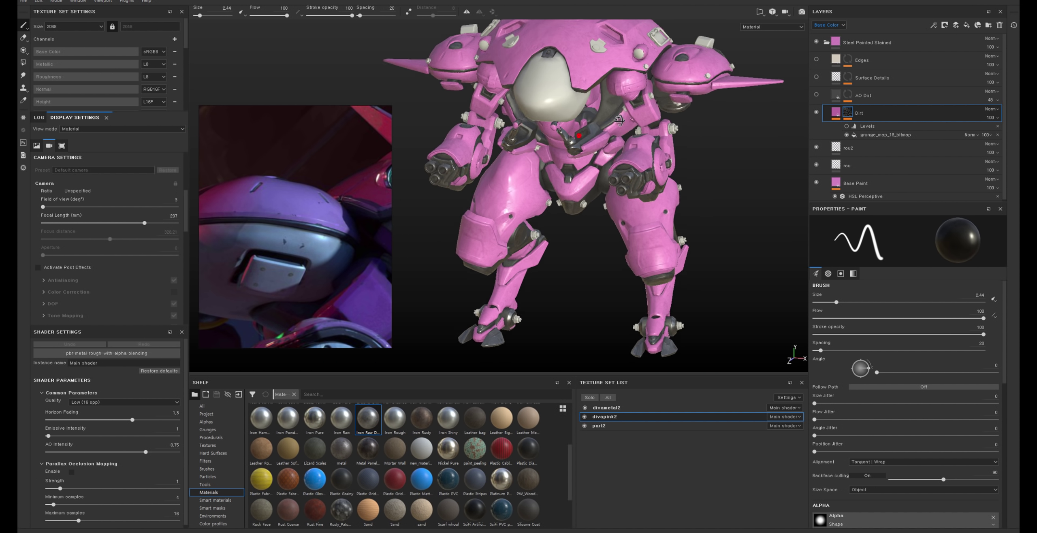
Step: Shrink and pan the MEKA reference image, then compare the mech with the Dirt layer hidden
alt+drag(628, 122, 596, 103)
scroll(648, 121, up, 3)
scroll(638, 42, up, 2)
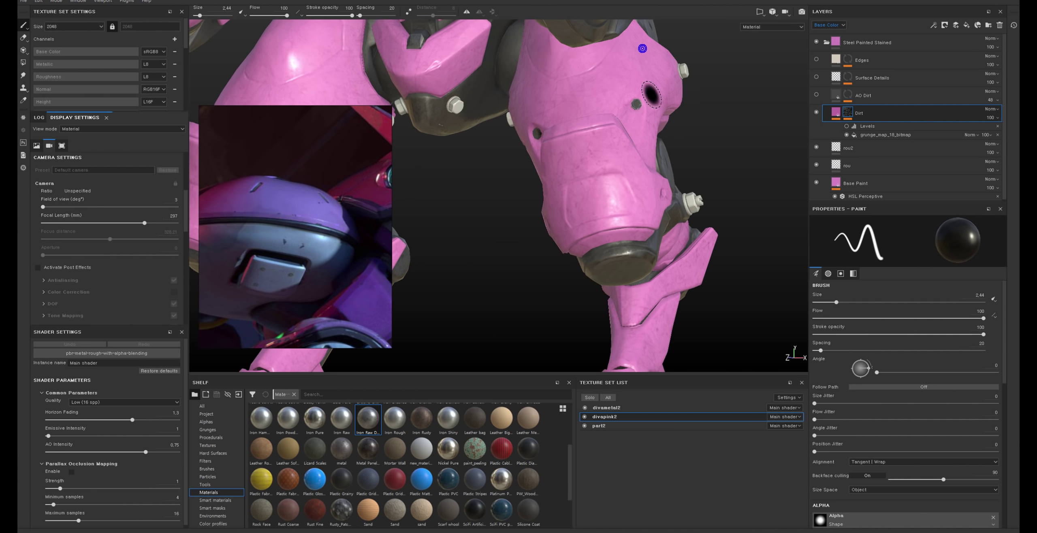
scroll(666, 104, up, 2)
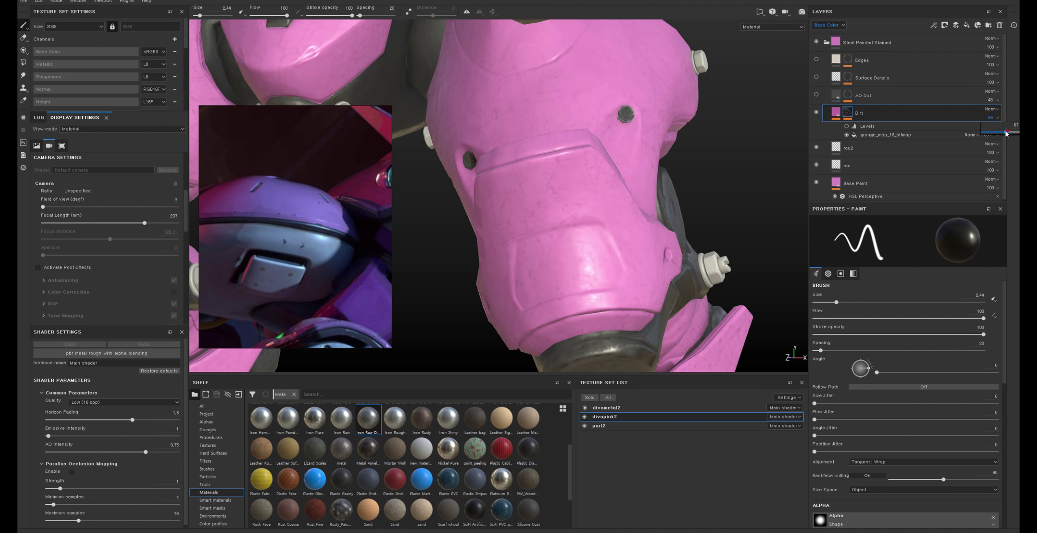
scroll(785, 165, down, 5)
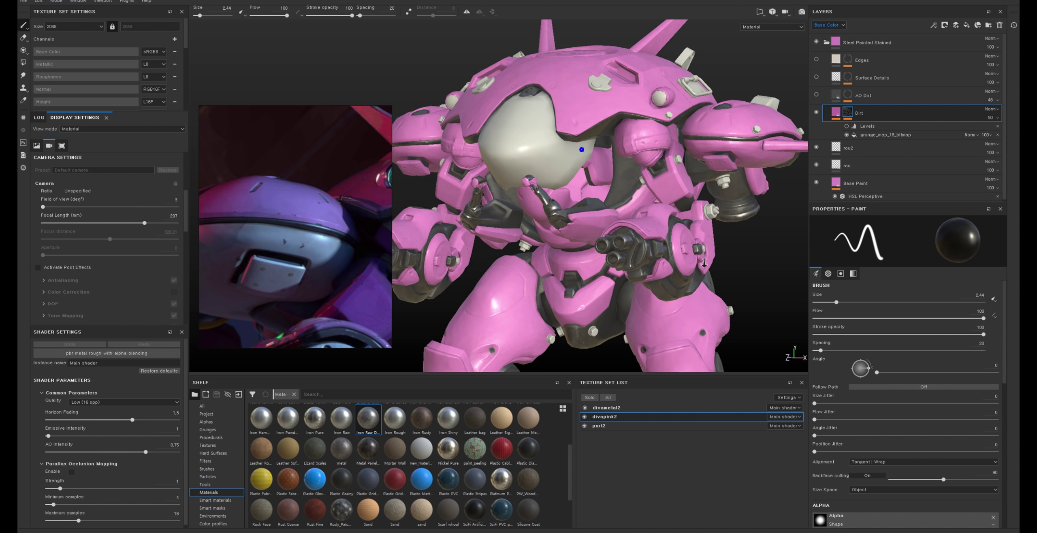
scroll(683, 183, up, 2)
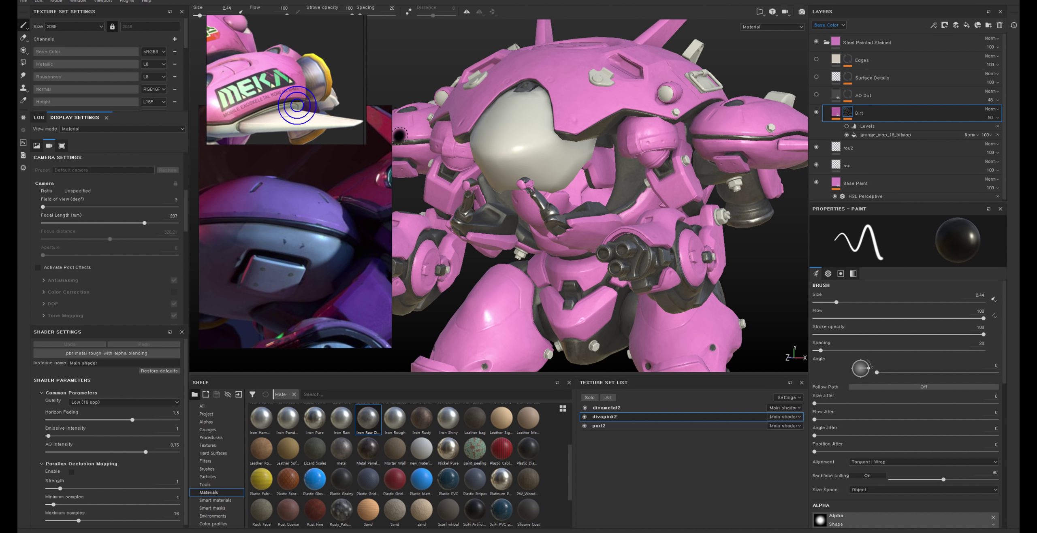
mouse_move(381, 105)
mouse_down()
mouse_move(340, 142)
mouse_move(285, 70)
mouse_up()
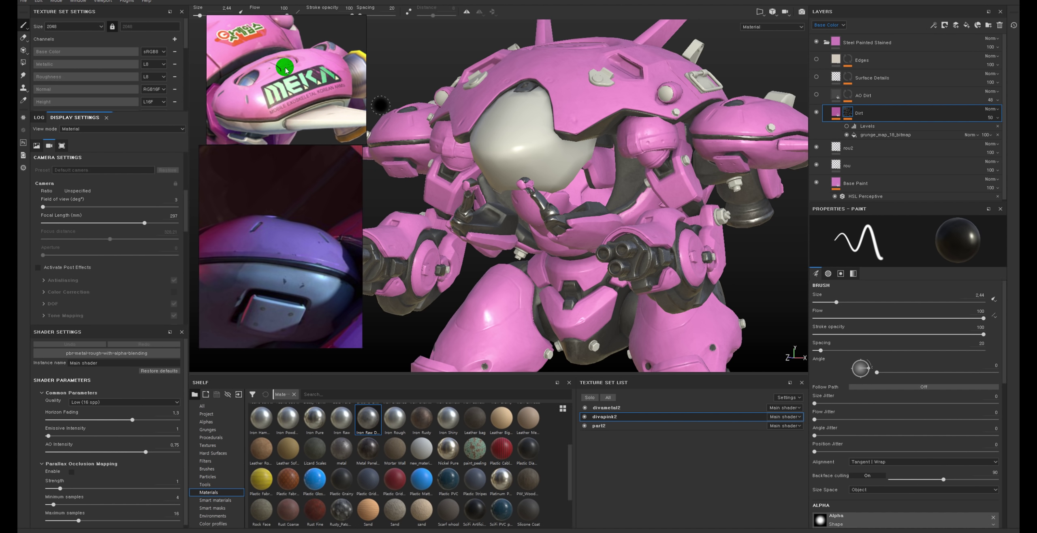
drag(246, 117, 262, 115)
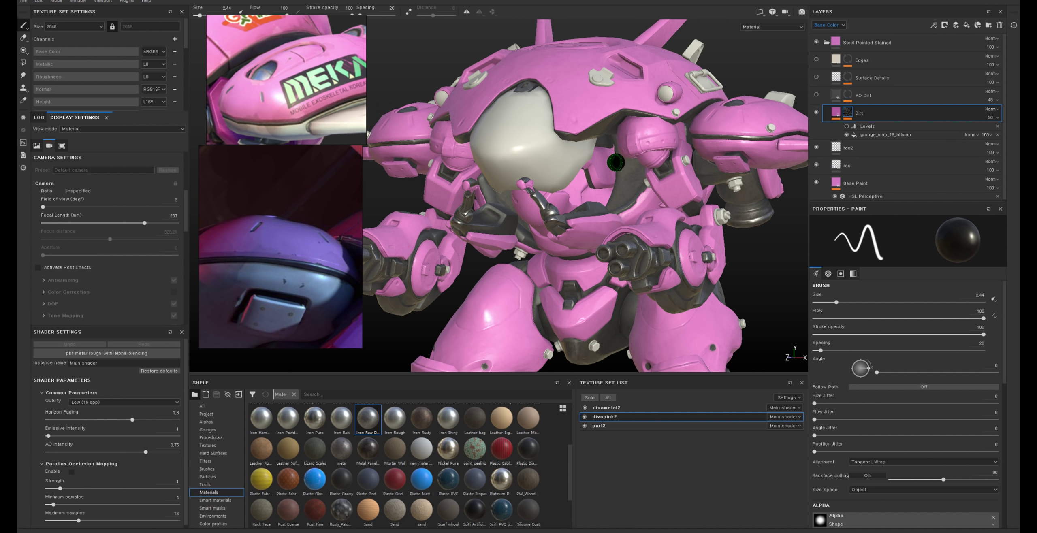
alt+right_drag(616, 162, 604, 191)
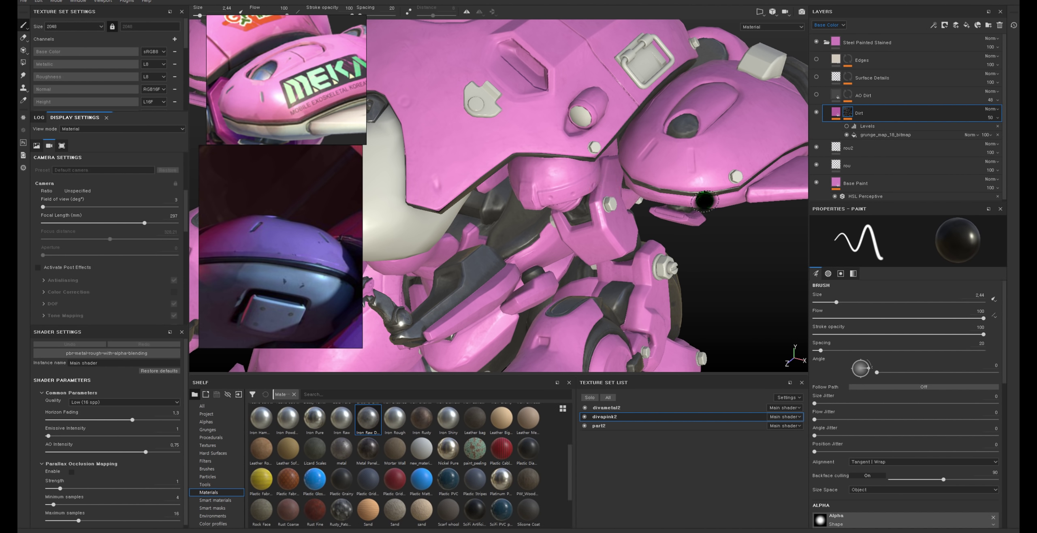
mouse_move(604, 190)
alt+mouse_down()
mouse_move(680, 195)
mouse_move(682, 213)
alt+mouse_up()
click(837, 114)
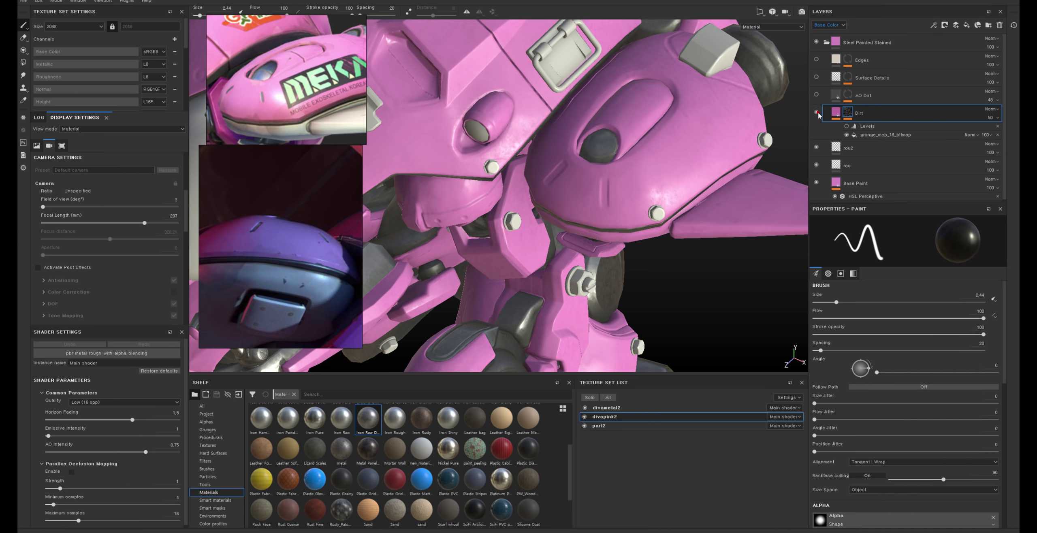
click(817, 113)
Step: Lower the rou2 layer's Iron Raw Damaged roughness to about 0.29
click(834, 116)
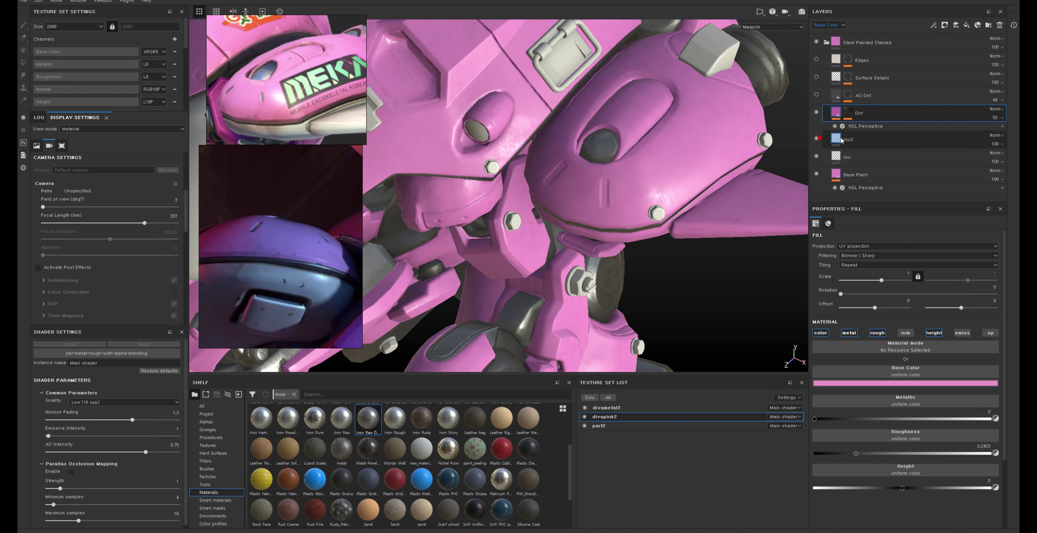
click(865, 137)
drag(885, 426, 865, 426)
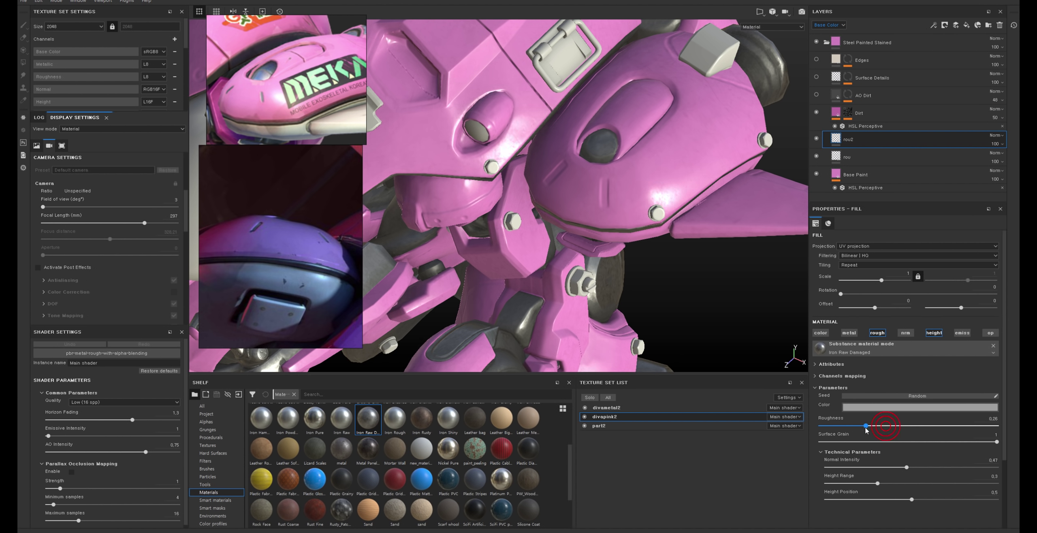
Step: Orbit and zoom around the mech's upper body to check the glossier metal
mouse_move(629, 227)
alt+mouse_down()
mouse_move(658, 193)
mouse_move(624, 217)
alt+mouse_up()
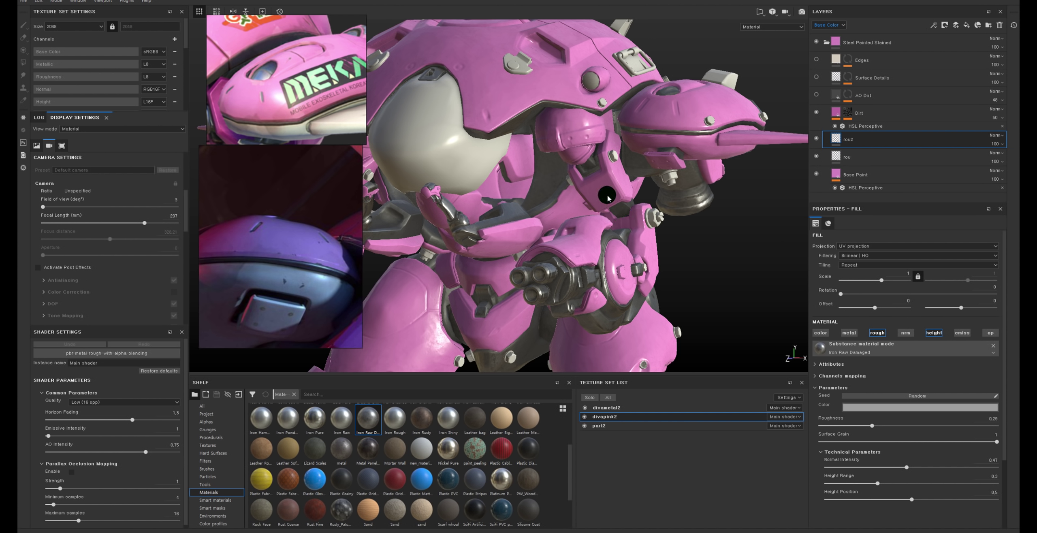
alt+drag(539, 208, 554, 195)
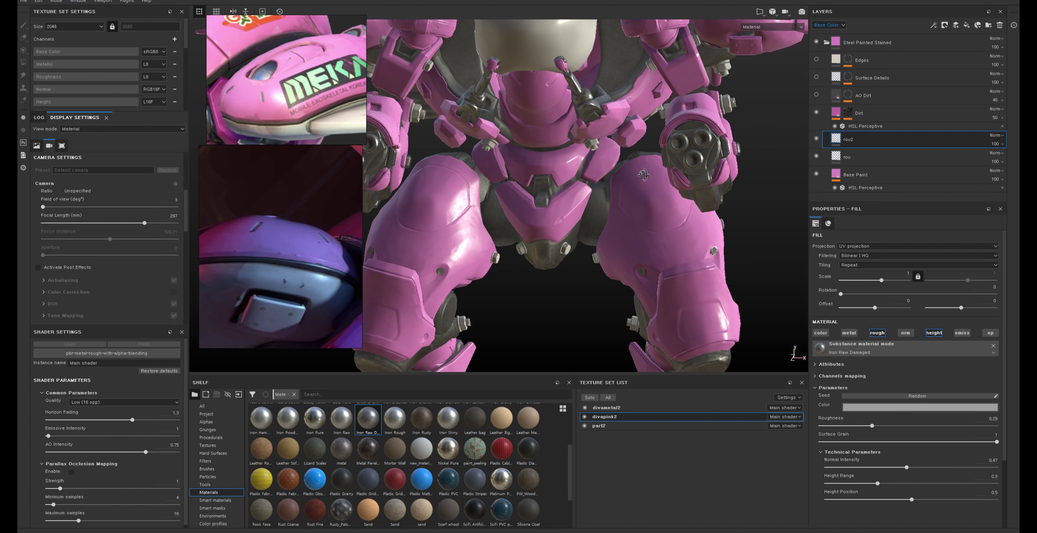
alt+drag(643, 175, 629, 170)
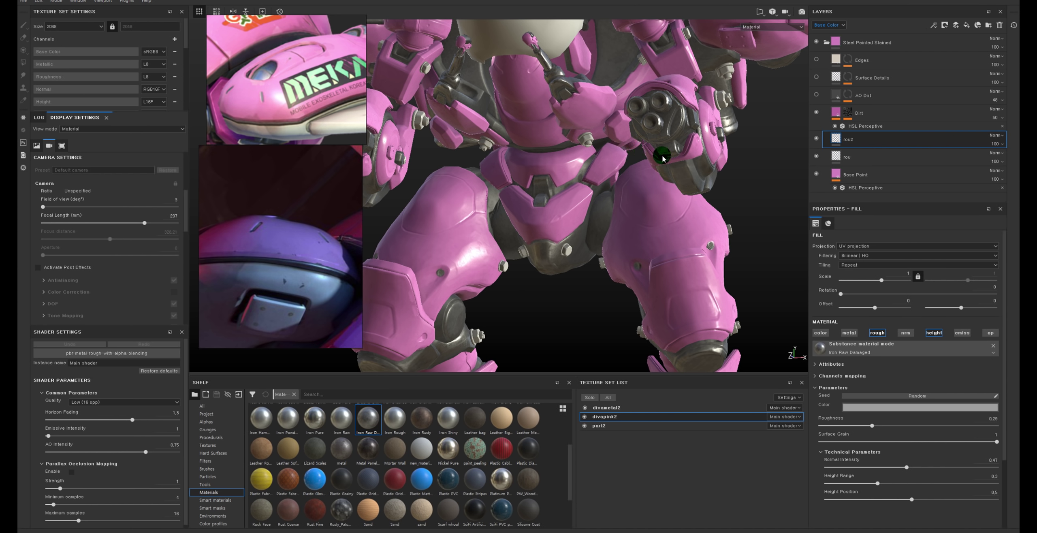
key(alt)
alt+drag(665, 159, 662, 130)
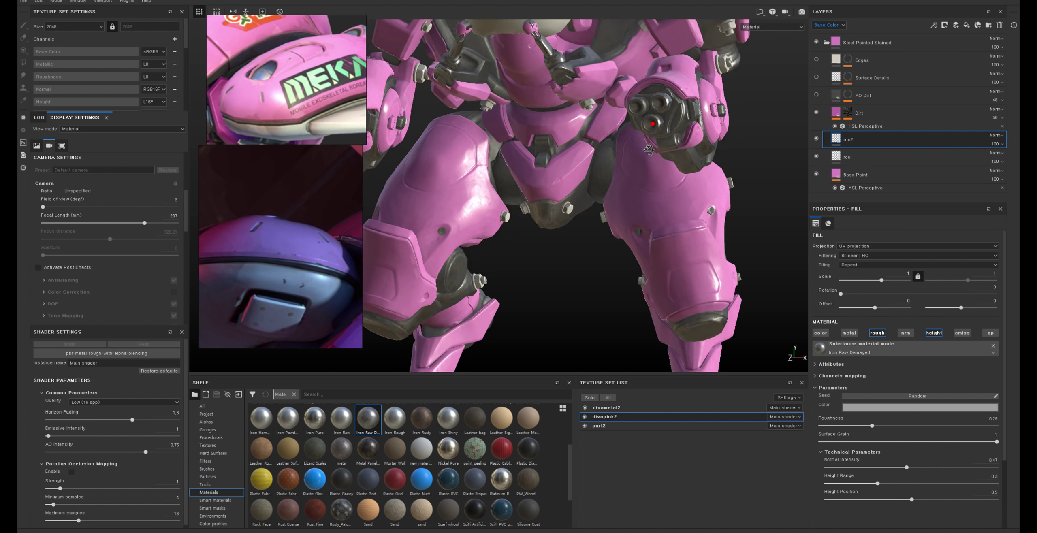
alt+right_drag(662, 130, 545, 133)
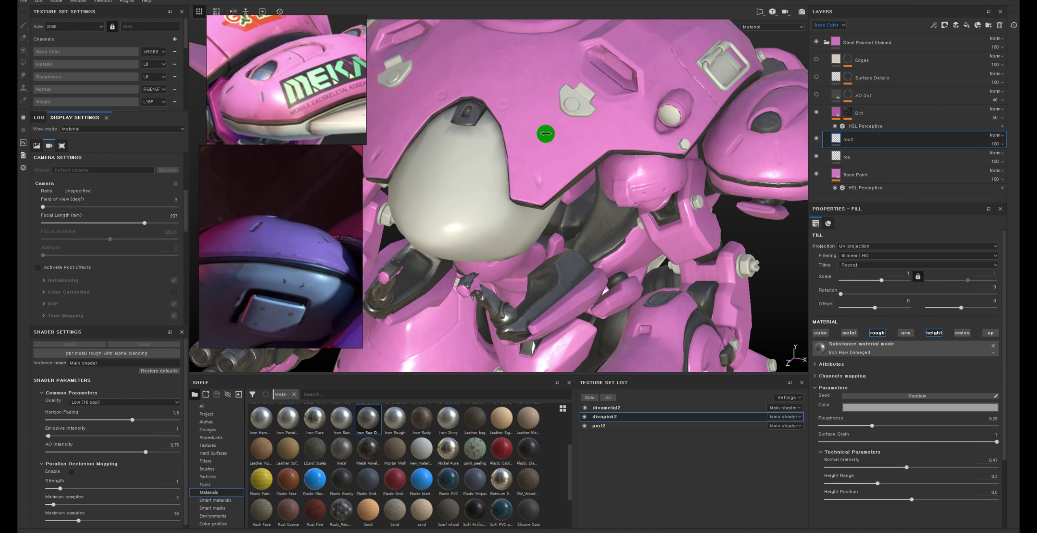
alt+drag(545, 134, 802, 109)
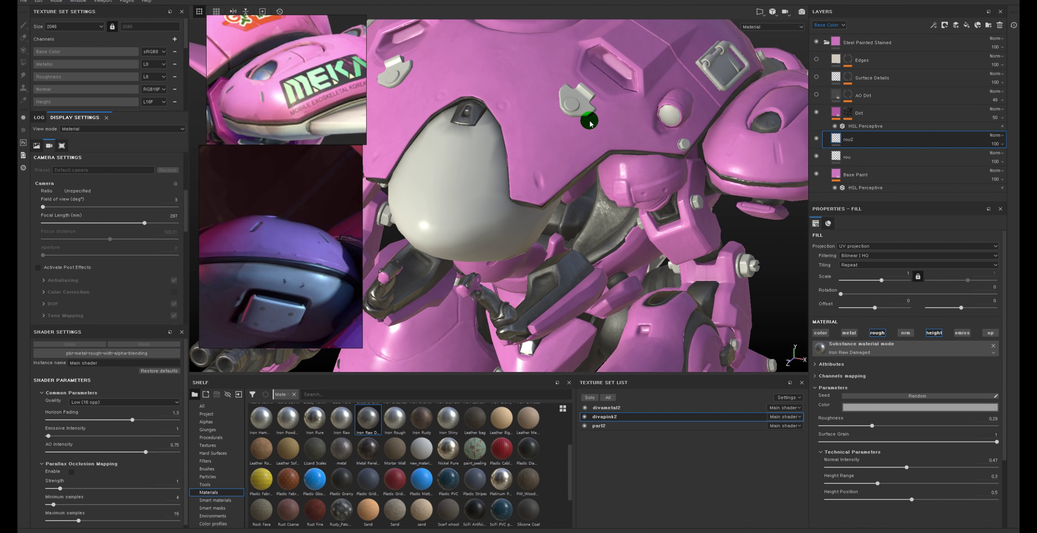
Step: Set the AO Dirt Mask Editor opacity to 91
key(f)
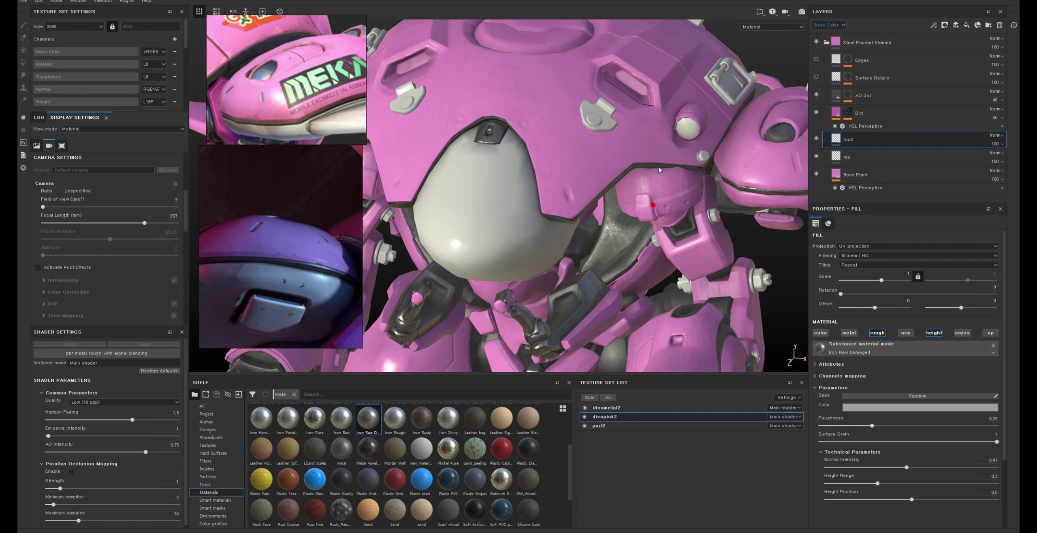
click(847, 95)
alt+click(847, 97)
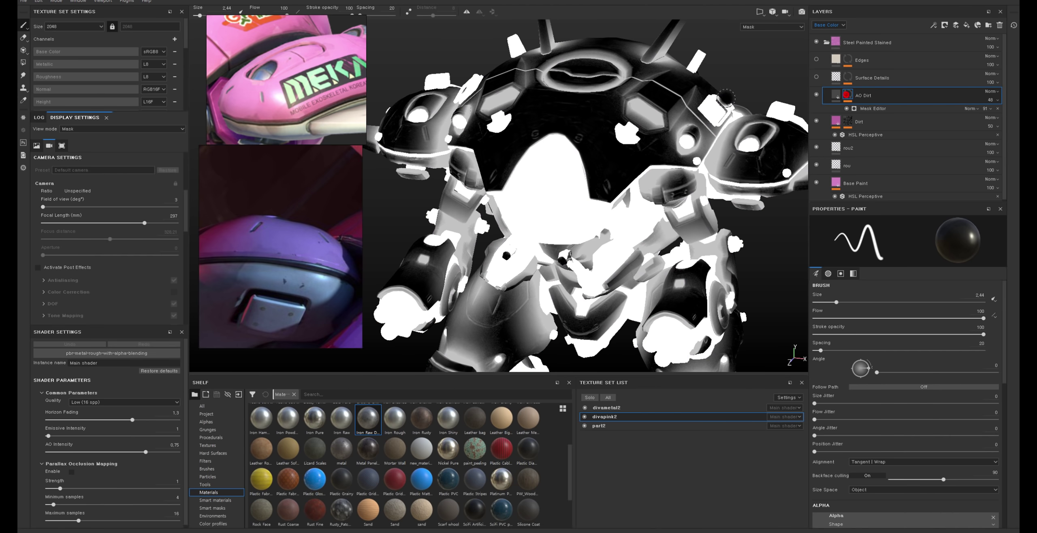
drag(999, 111, 984, 112)
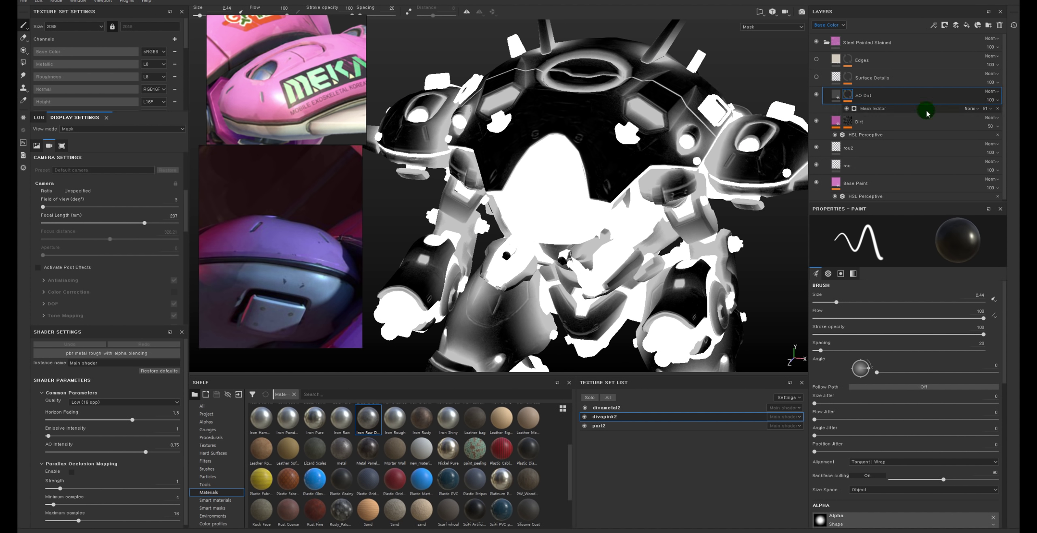
Step: Eyedrop the mech's pink into the AO Dirt layer's Base Color
click(906, 96)
click(834, 96)
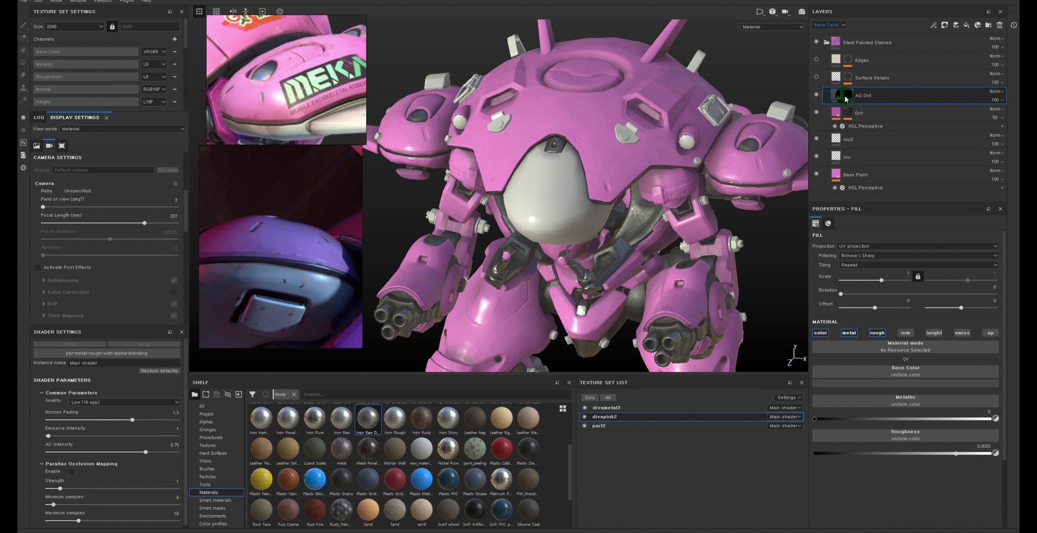
click(899, 381)
click(952, 389)
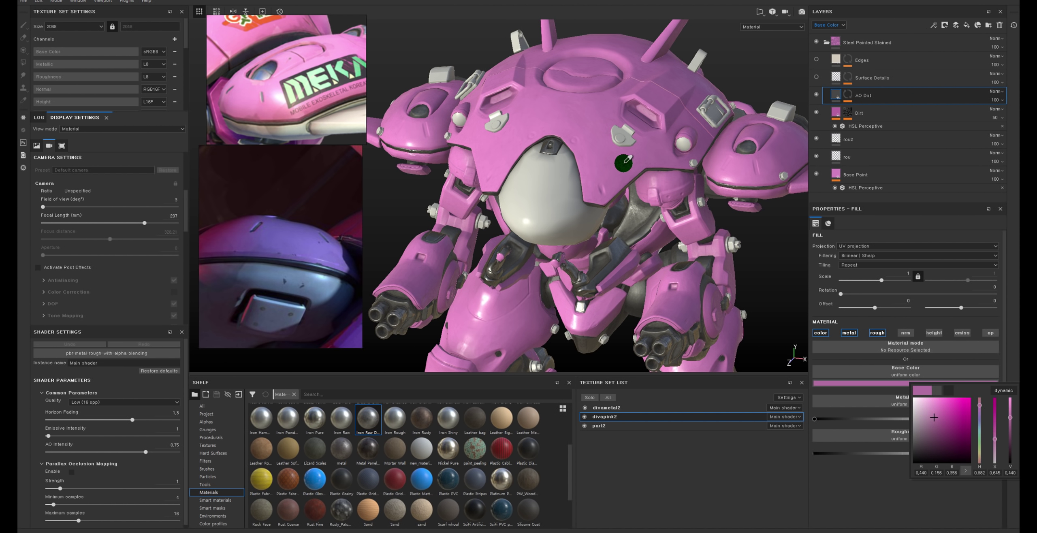
Step: Add an HSL Perceptive filter to AO Dirt with lightness lowered to 0.28
right_click(837, 95)
click(870, 235)
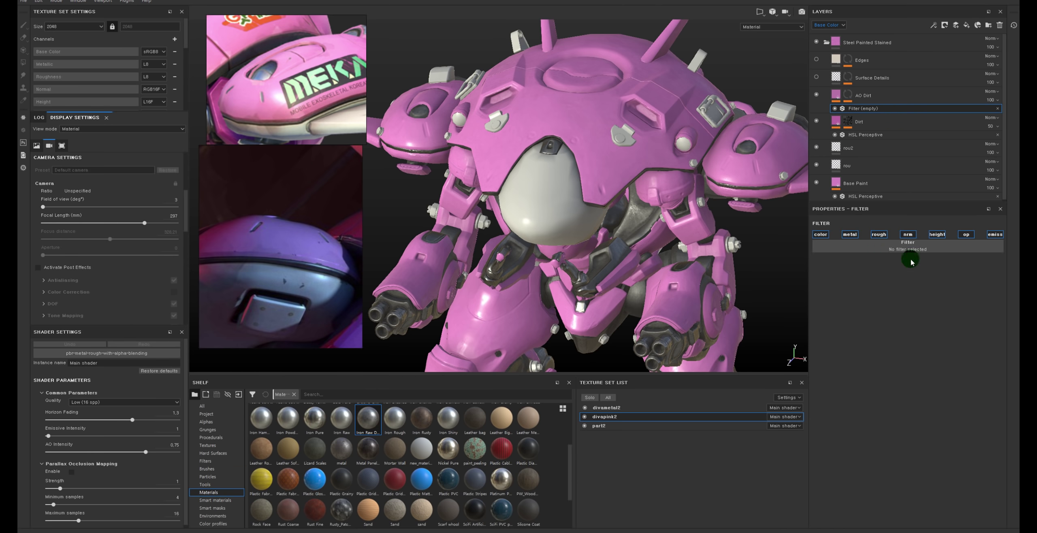
click(911, 245)
click(919, 340)
drag(905, 339, 854, 339)
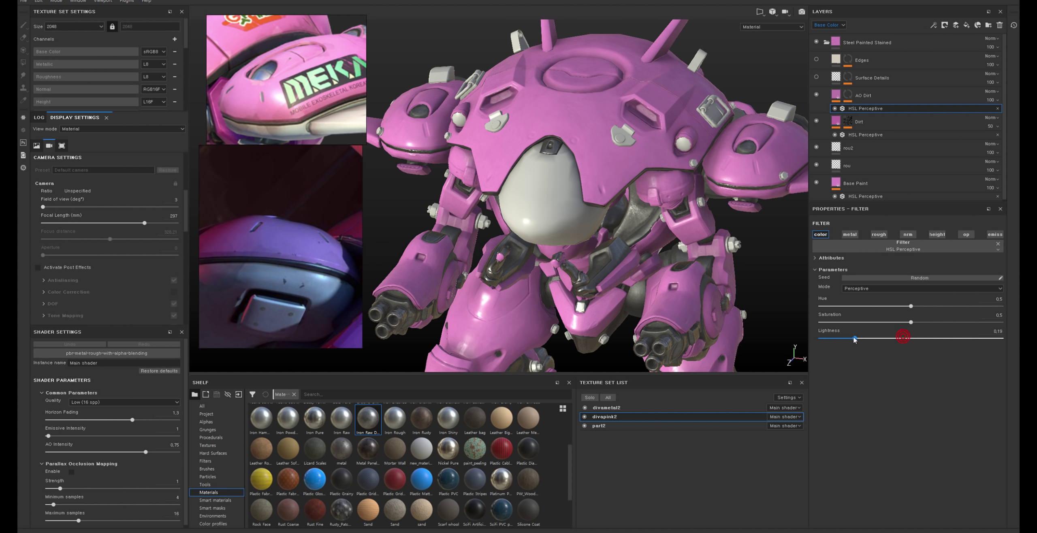
alt+drag(674, 243, 733, 252)
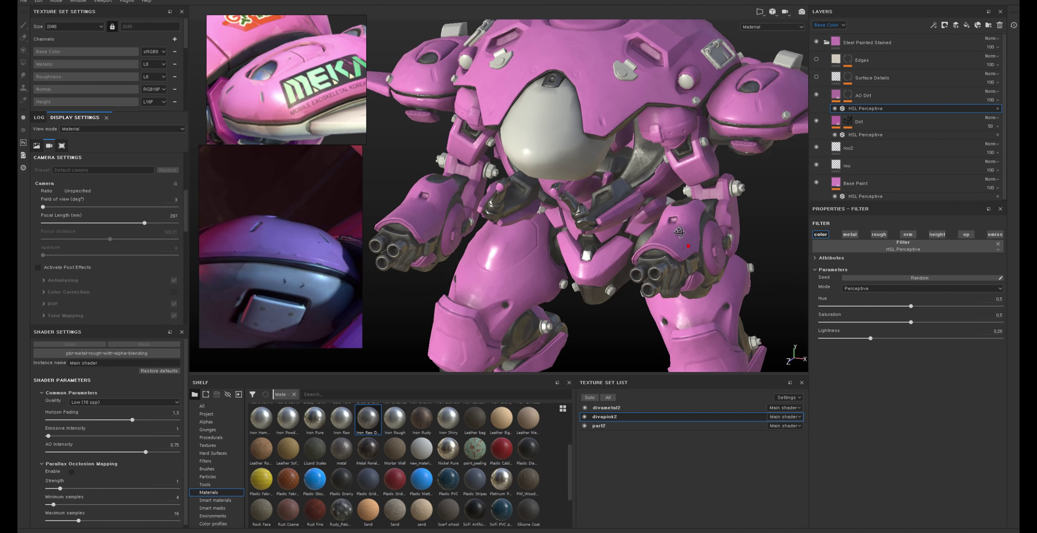
Step: Preview the mask and base colour channels and make the AO Dirt layer visible
key(m)
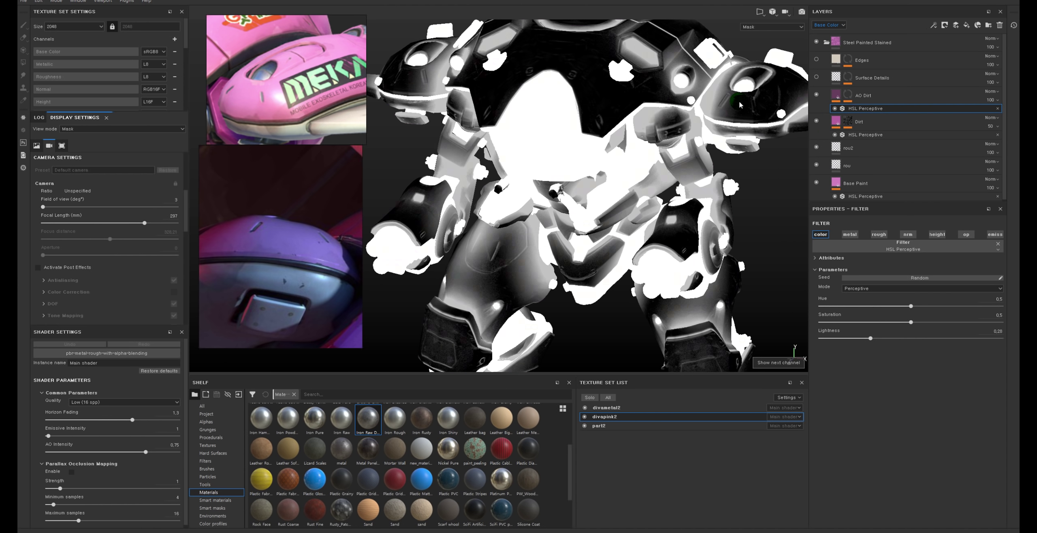
key(c)
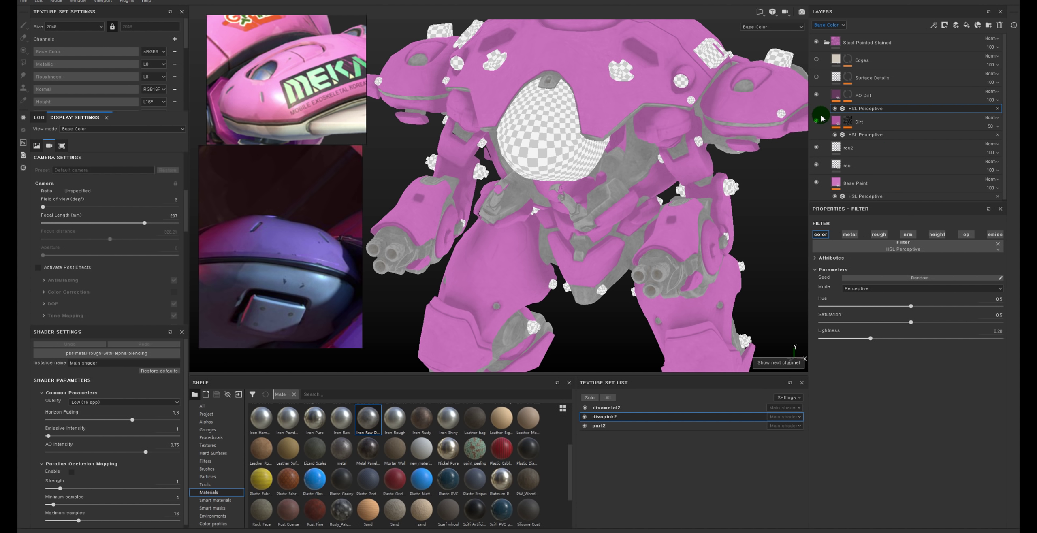
alt+drag(624, 103, 628, 150)
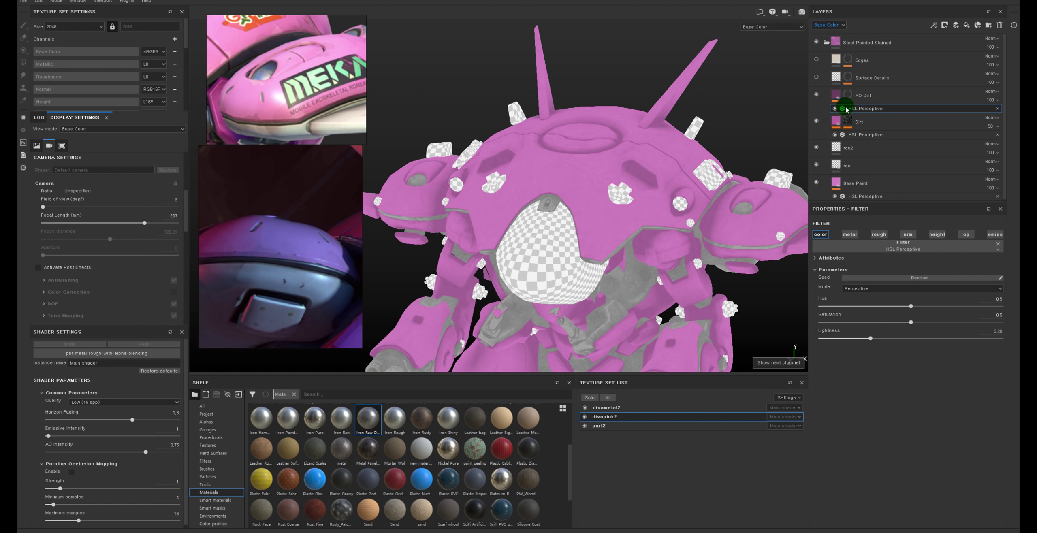
click(816, 94)
click(823, 93)
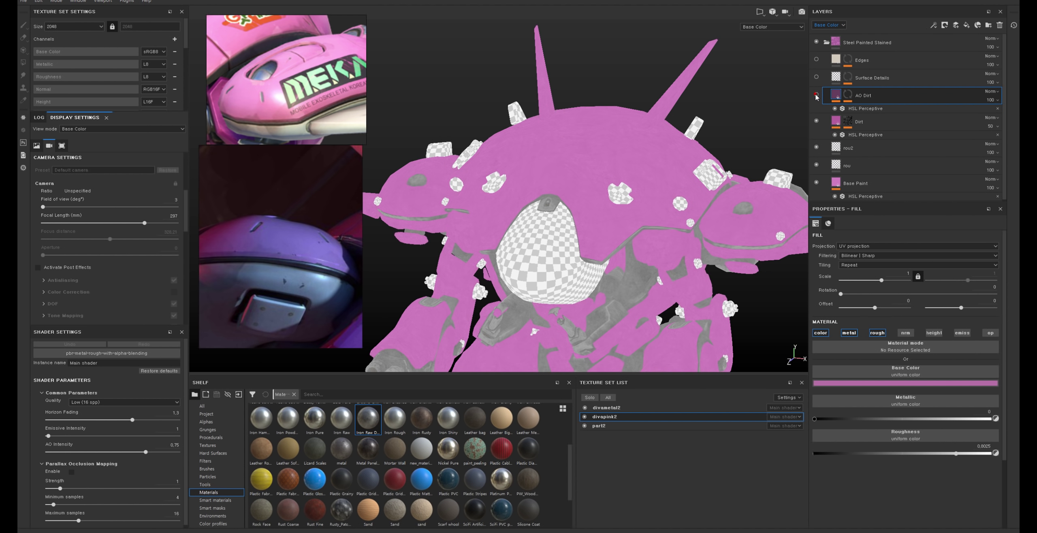
Step: Raise the AO Dirt Mask Editor's Global Blur to 0.46 and return to material view
click(847, 96)
click(870, 108)
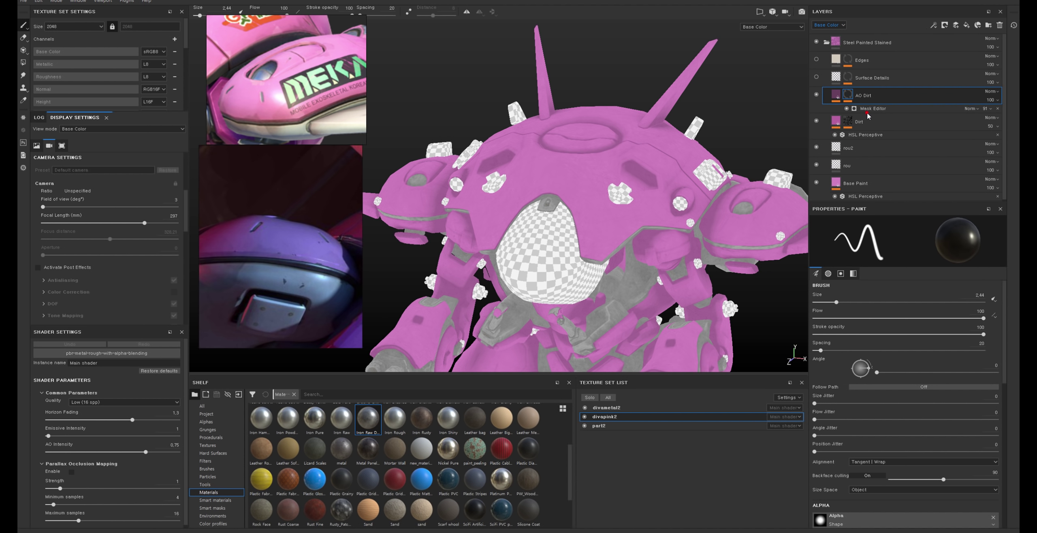
alt+drag(718, 174, 621, 166)
mouse_move(708, 233)
alt+mouse_down()
mouse_move(850, 300)
mouse_move(939, 303)
mouse_move(918, 303)
mouse_move(931, 301)
alt+mouse_up()
drag(821, 285, 821, 285)
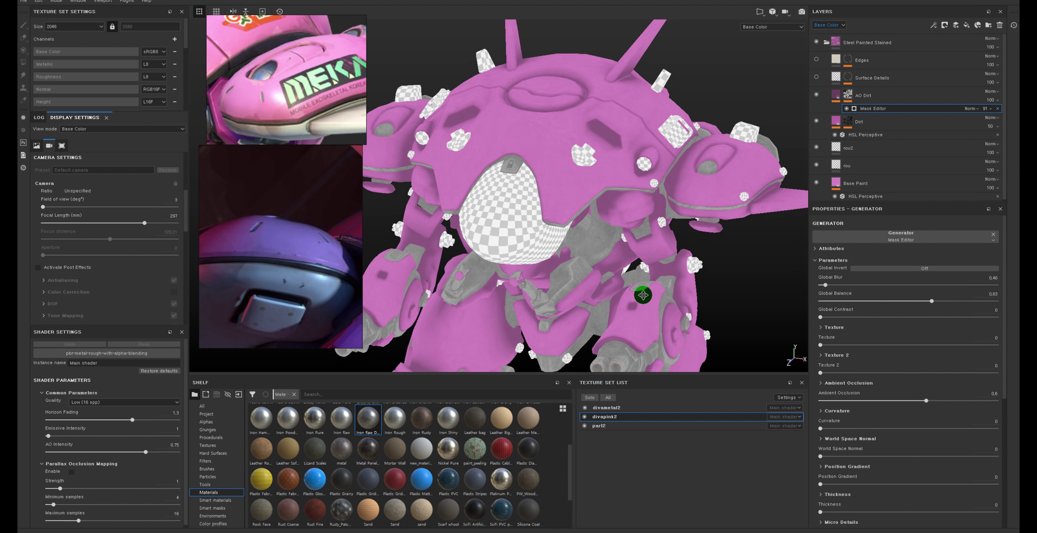
alt+drag(638, 289, 625, 192)
click(847, 95)
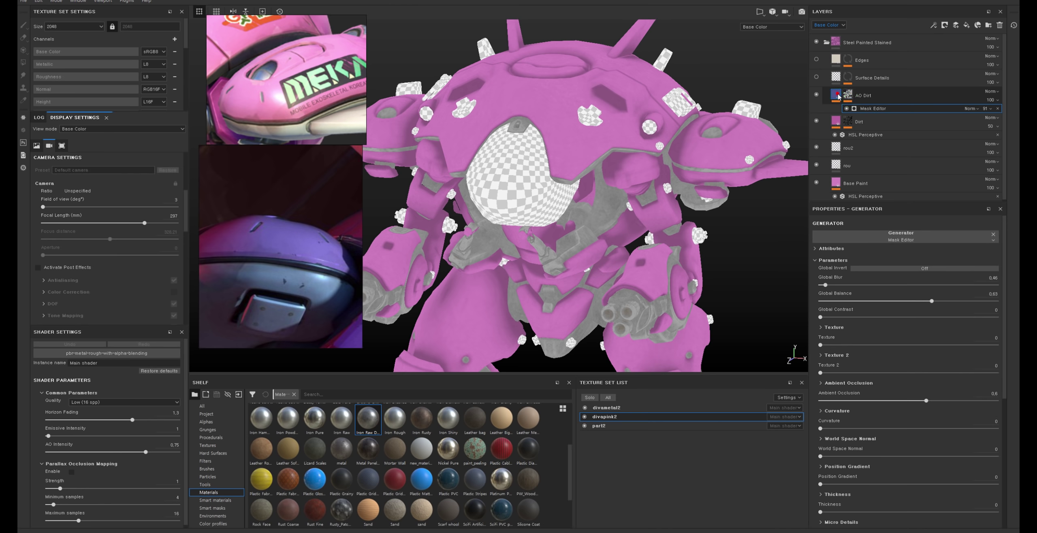
click(837, 96)
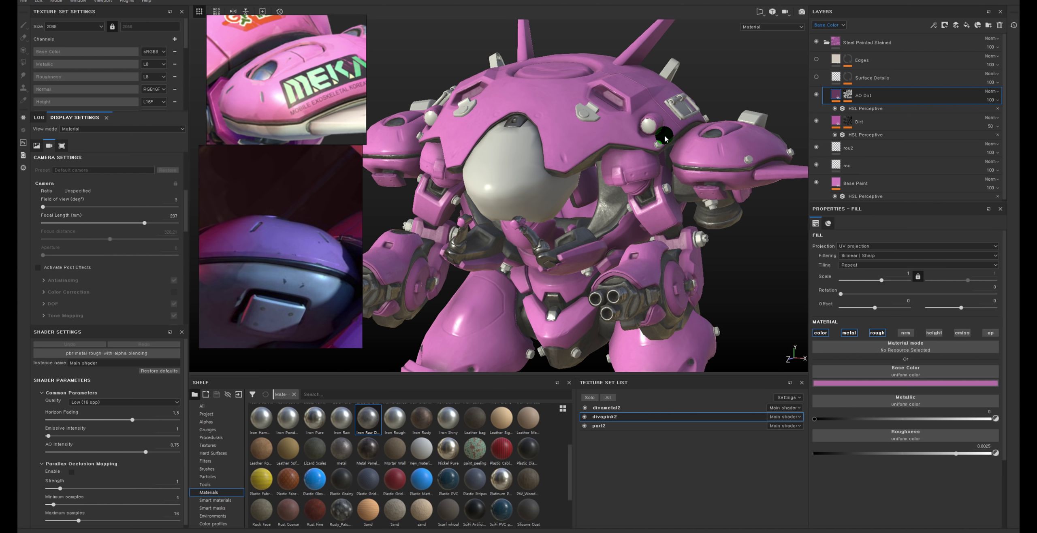
alt+drag(607, 114, 560, 132)
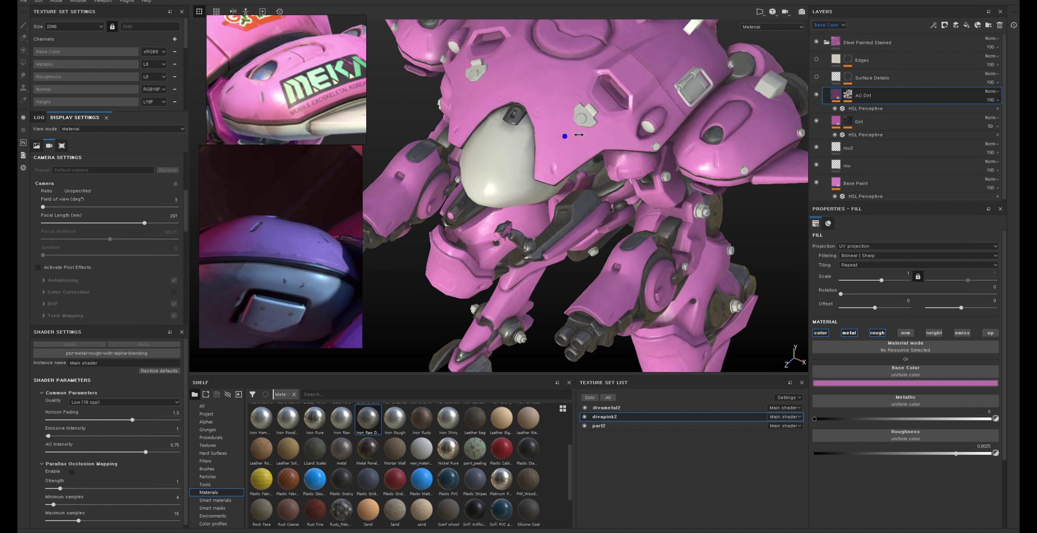
scroll(583, 132, up, 5)
scroll(596, 185, down, 3)
mouse_move(595, 185)
alt+mouse_down()
mouse_move(702, 179)
mouse_move(692, 178)
alt+mouse_up()
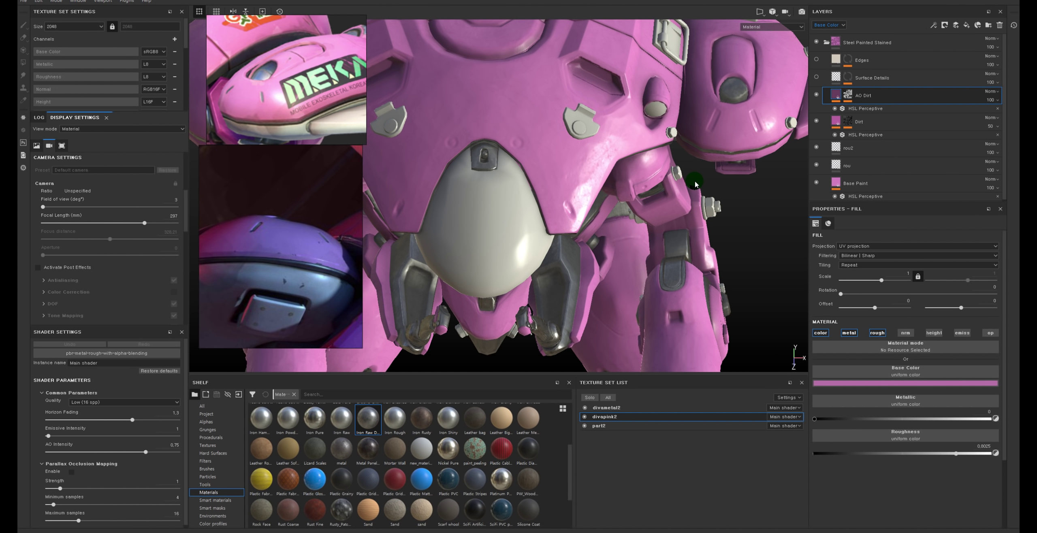
mouse_move(629, 164)
alt+mouse_down()
mouse_move(691, 175)
mouse_move(659, 134)
mouse_move(548, 146)
mouse_move(537, 171)
mouse_move(571, 162)
mouse_move(613, 178)
mouse_move(620, 206)
alt+mouse_up()
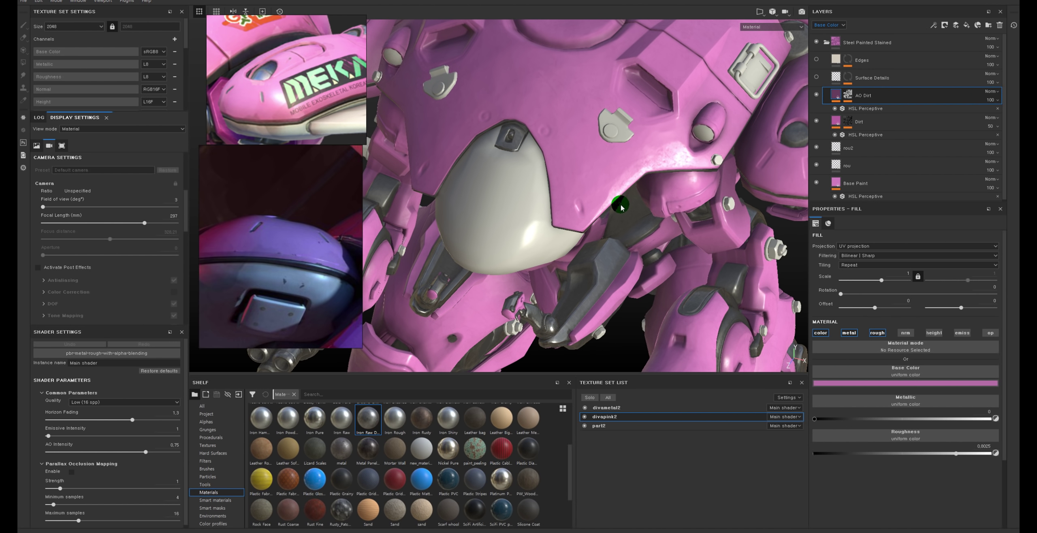
alt+right_drag(620, 207, 608, 181)
mouse_move(608, 181)
alt+mouse_down()
mouse_move(549, 150)
mouse_move(555, 179)
mouse_move(568, 179)
mouse_move(567, 209)
alt+mouse_up()
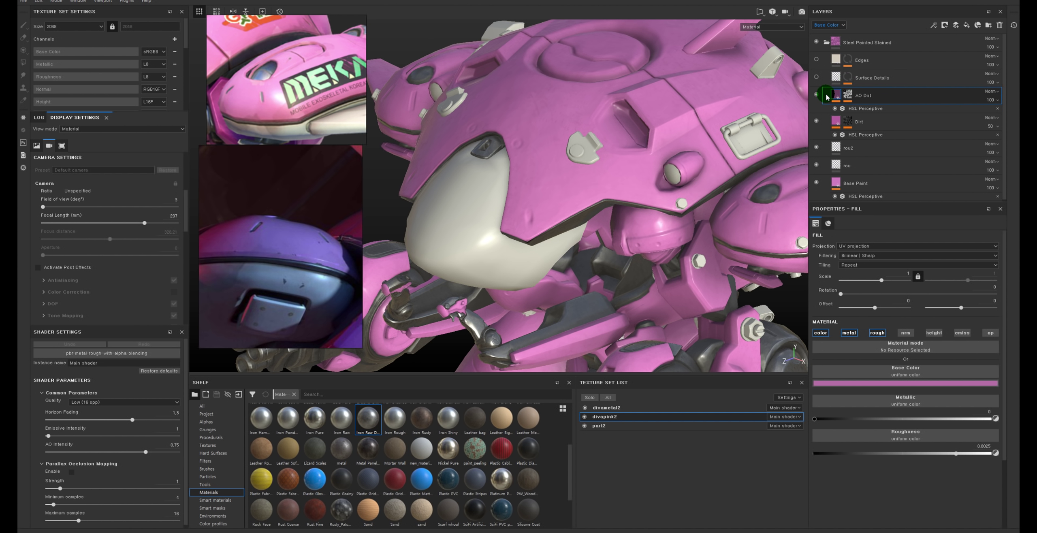
alt+drag(634, 154, 833, 119)
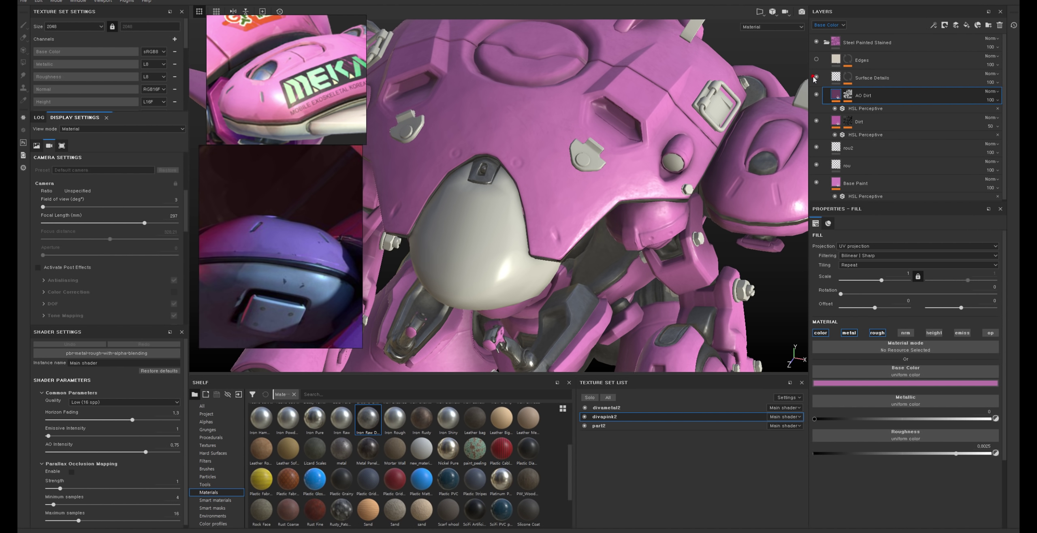
scroll(618, 180, up, 5)
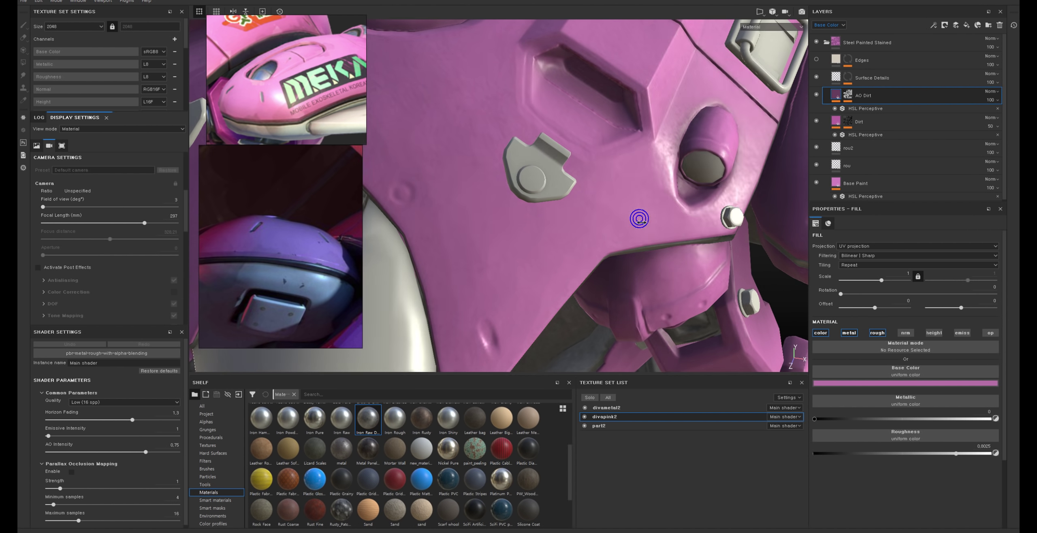
Step: Delete the Surface Details layer and zoom out to see the whole mech
click(819, 74)
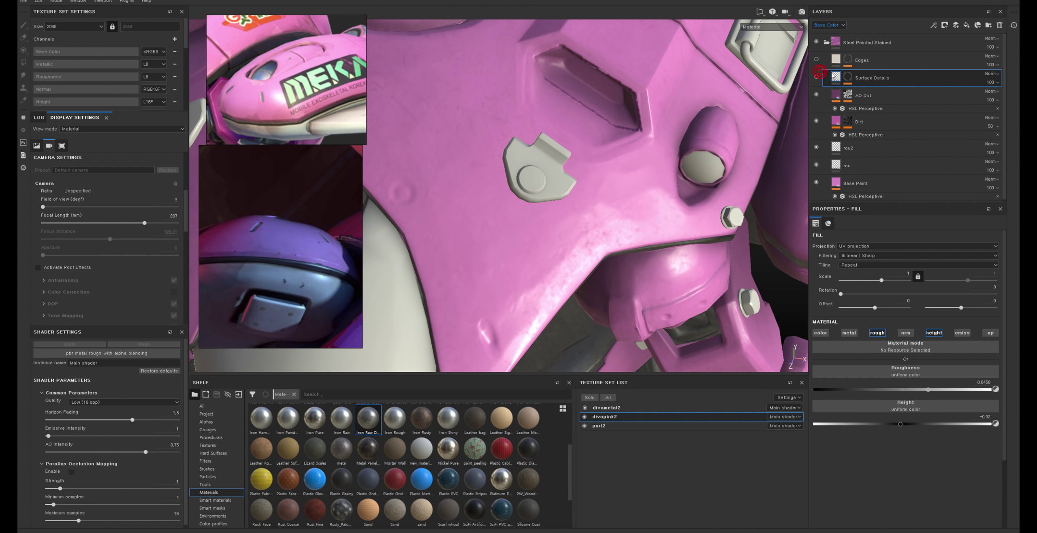
key(Delete)
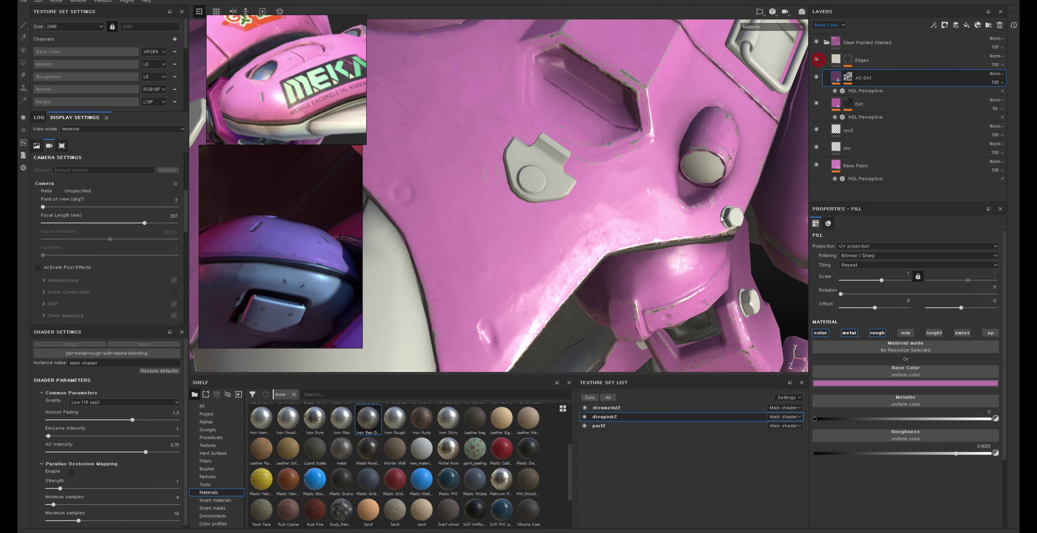
scroll(731, 216, down, 5)
alt+drag(719, 203, 615, 116)
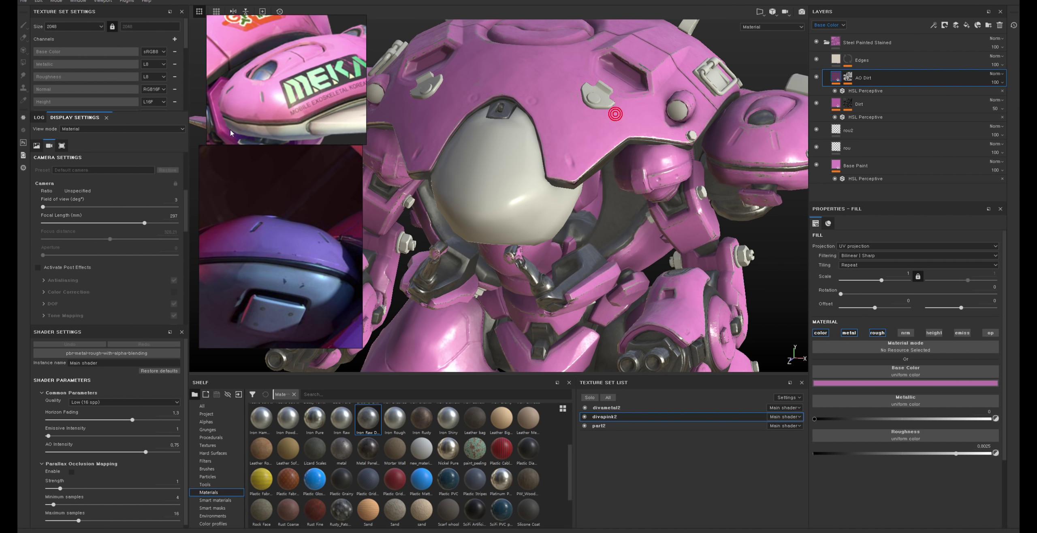
Step: Rotate the reference views to the D.VA logo, other mech parts and the green headlight
mouse_move(279, 92)
alt+mouse_down()
mouse_move(300, 89)
mouse_move(284, 107)
alt+mouse_up()
mouse_move(268, 176)
alt+mouse_down()
mouse_move(150, 205)
mouse_move(305, 258)
mouse_move(273, 222)
mouse_move(280, 264)
mouse_move(328, 201)
mouse_move(263, 316)
alt+mouse_up()
mouse_move(233, 247)
alt+mouse_down()
mouse_move(287, 234)
mouse_move(283, 259)
mouse_move(280, 151)
mouse_move(287, 285)
mouse_move(731, 126)
alt+mouse_up()
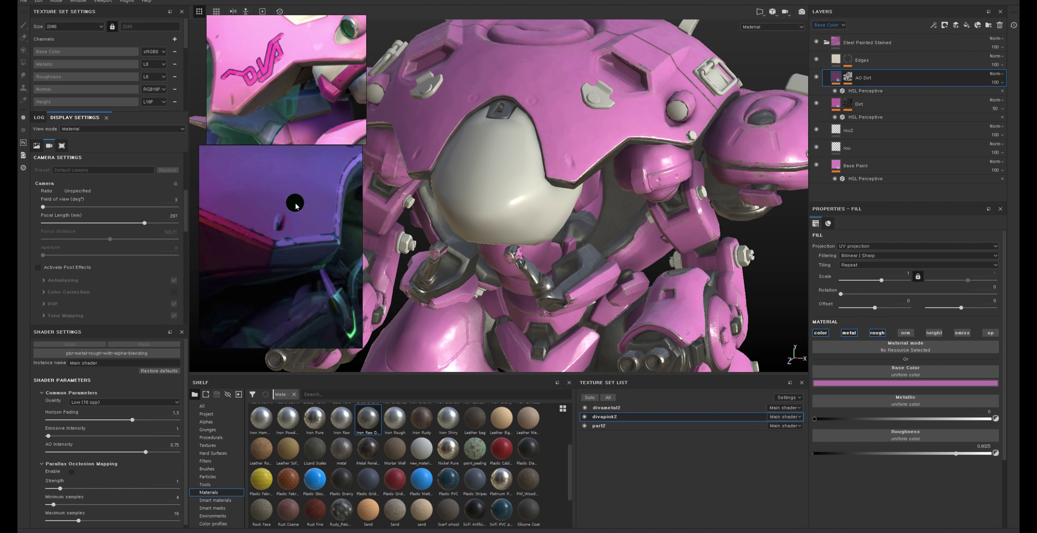
Step: Darken the Edges layer's edge wear colour to near-black
click(847, 60)
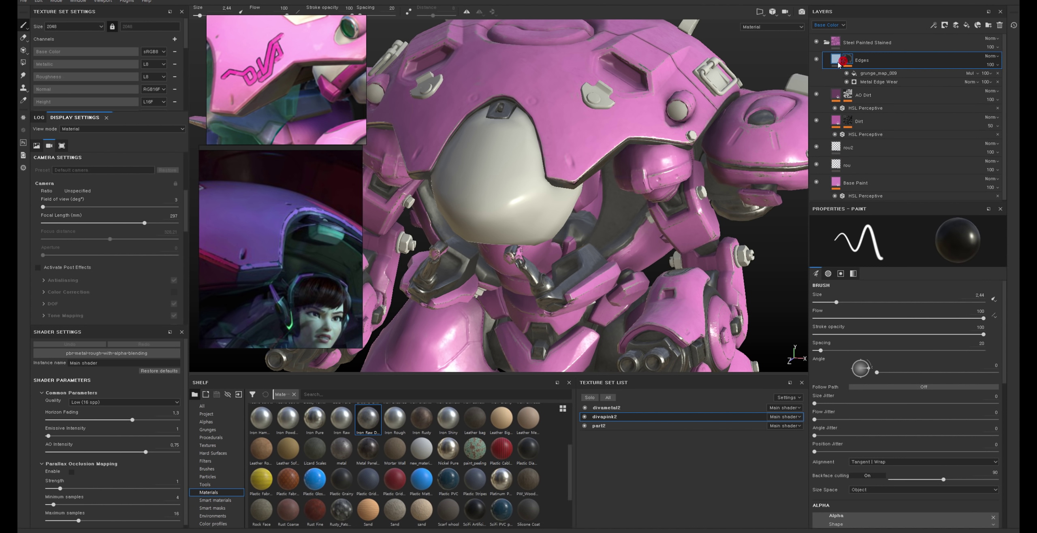
click(835, 61)
alt+drag(660, 115, 641, 104)
scroll(736, 93, up, 3)
mouse_move(736, 92)
alt+mouse_down()
mouse_move(612, 196)
mouse_move(548, 174)
mouse_move(574, 247)
alt+mouse_up()
scroll(642, 158, up, 3)
click(884, 383)
mouse_move(900, 419)
mouse_down()
mouse_move(871, 444)
mouse_move(852, 436)
mouse_up()
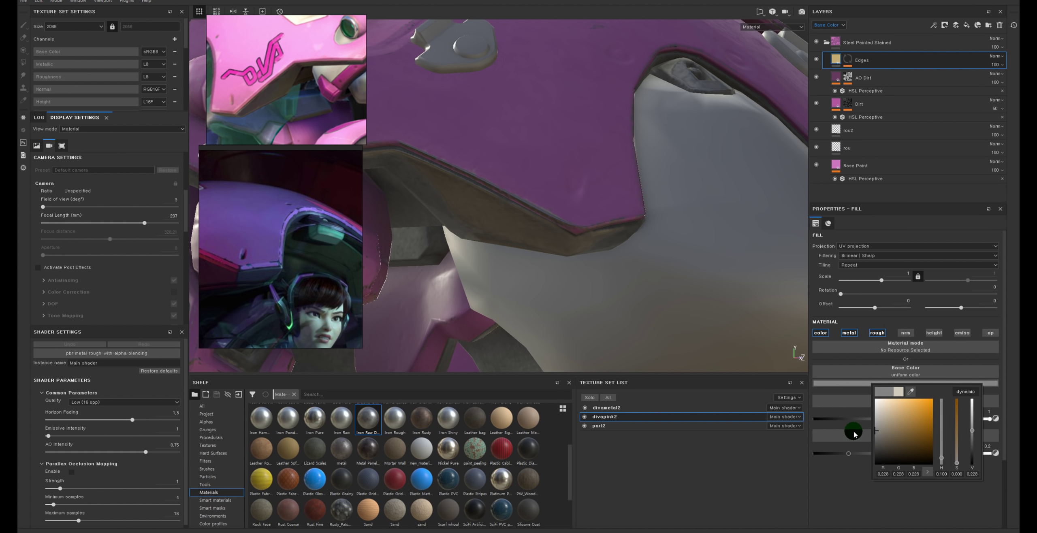
Step: Disable the grunge_map_009 fill effect in the Edges mask stack
alt+drag(579, 158, 689, 243)
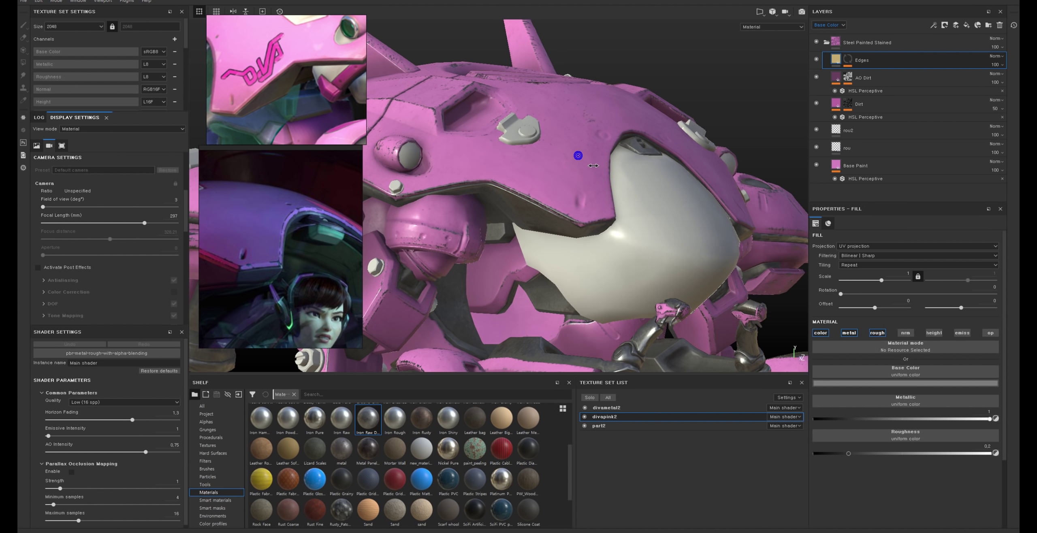
alt+right_drag(773, 315, 772, 348)
alt+drag(522, 127, 622, 84)
click(847, 59)
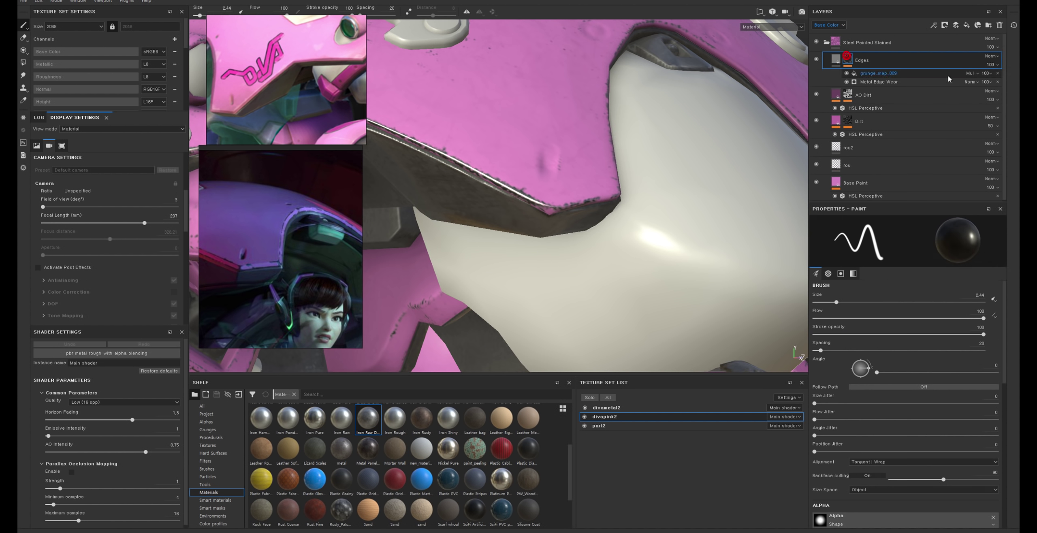
click(847, 74)
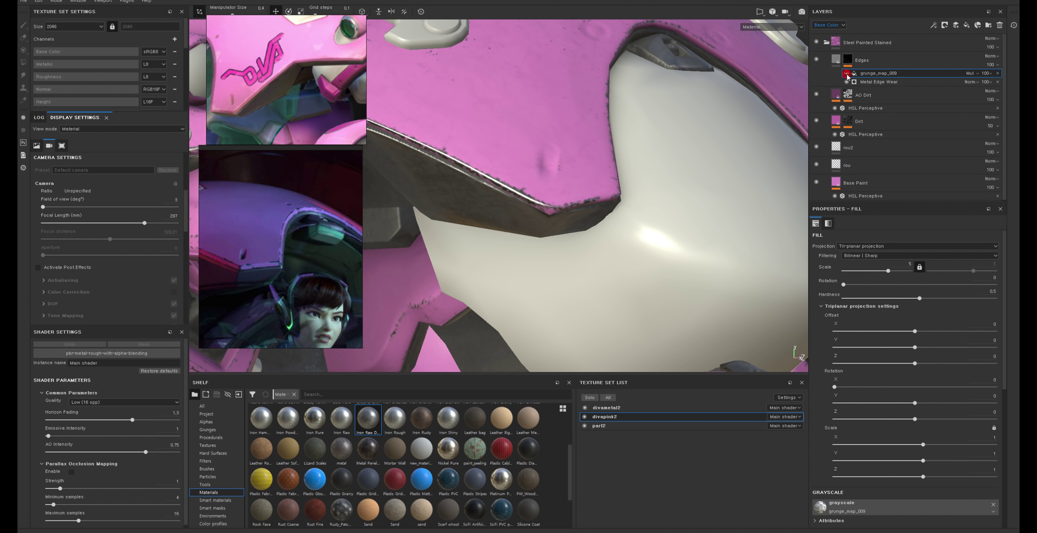
click(846, 74)
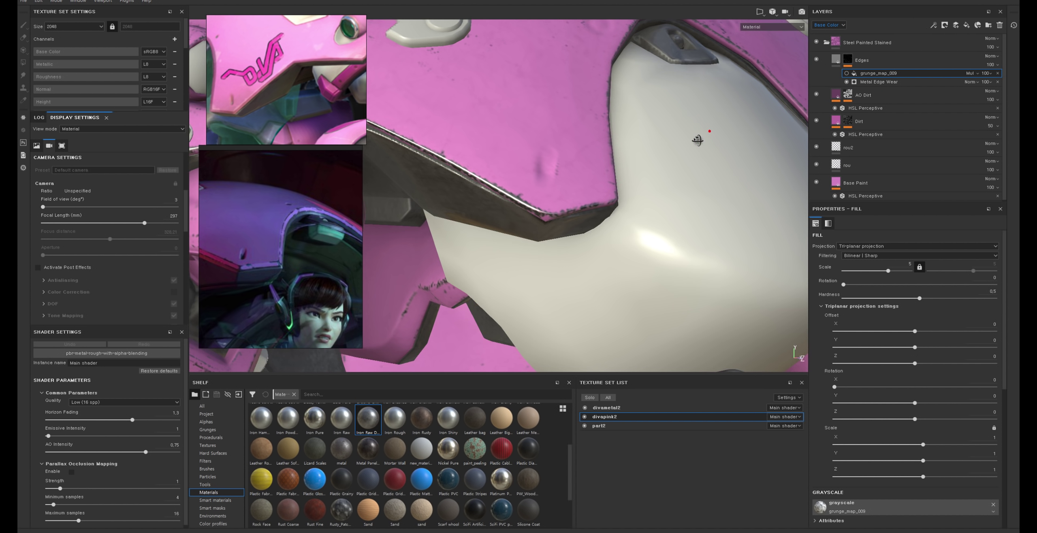
Step: Toggle grunge_map_009's visibility to compare the Metal Edge Wear result
click(862, 81)
alt+drag(622, 162, 746, 140)
click(847, 75)
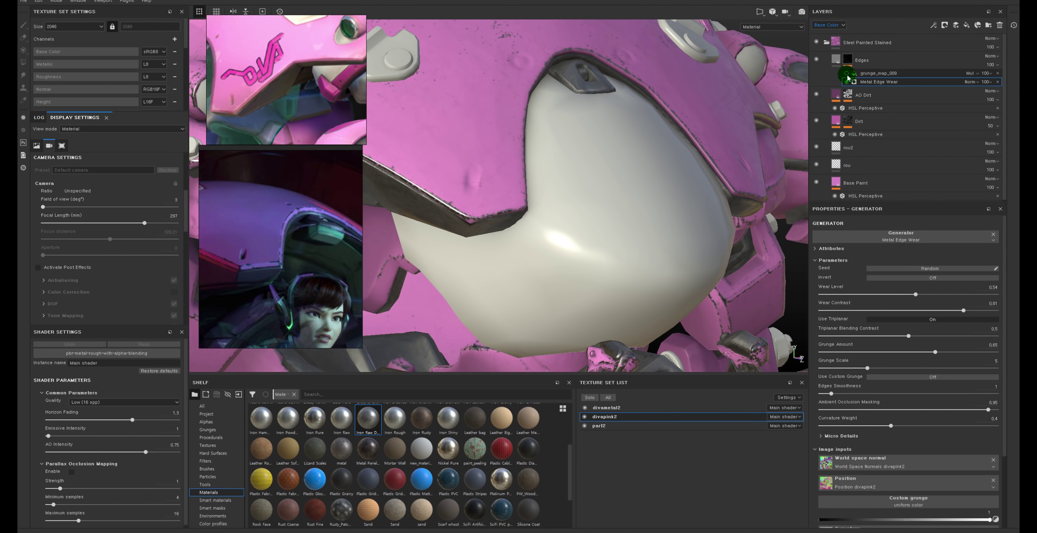
click(846, 74)
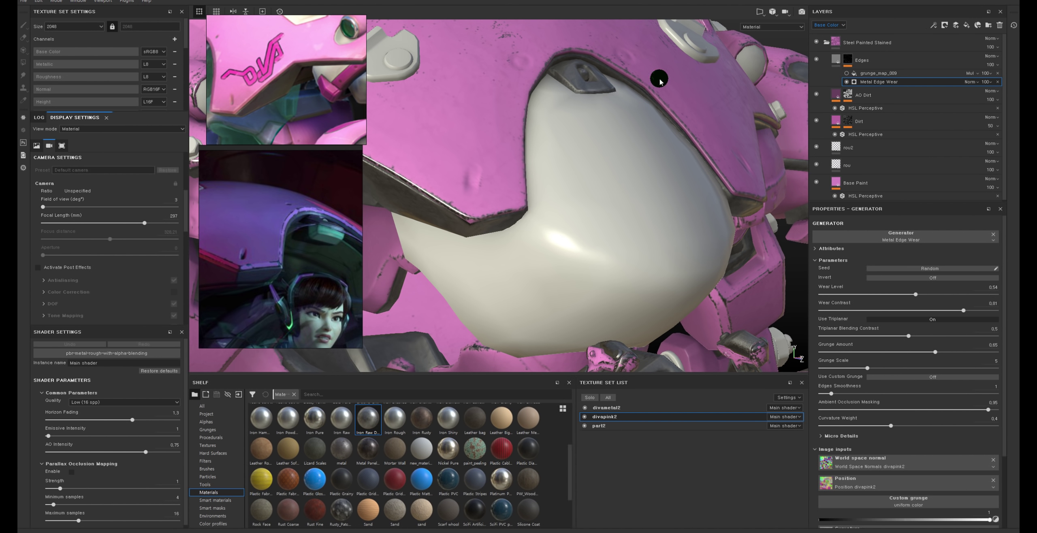
alt+drag(703, 138, 703, 102)
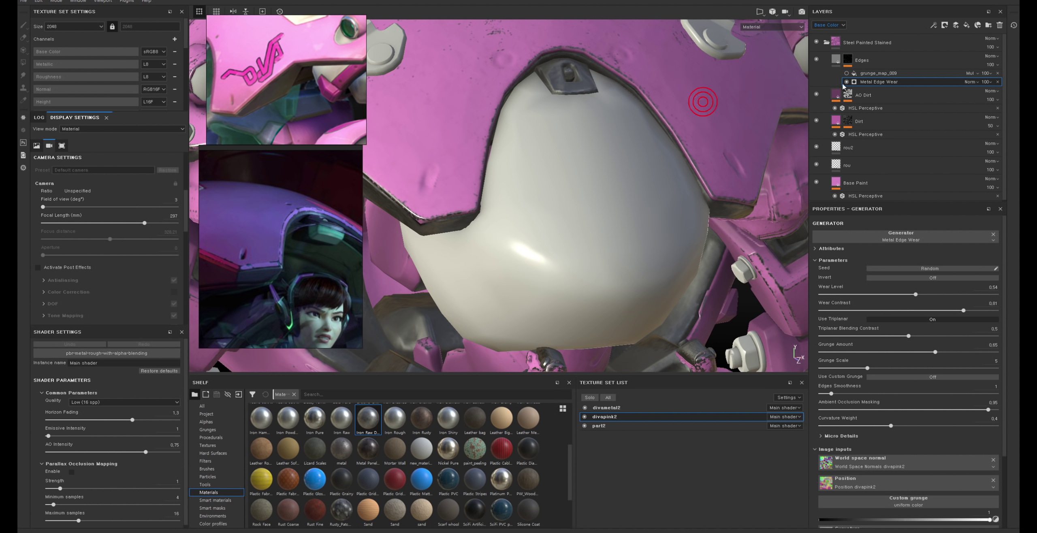
click(847, 74)
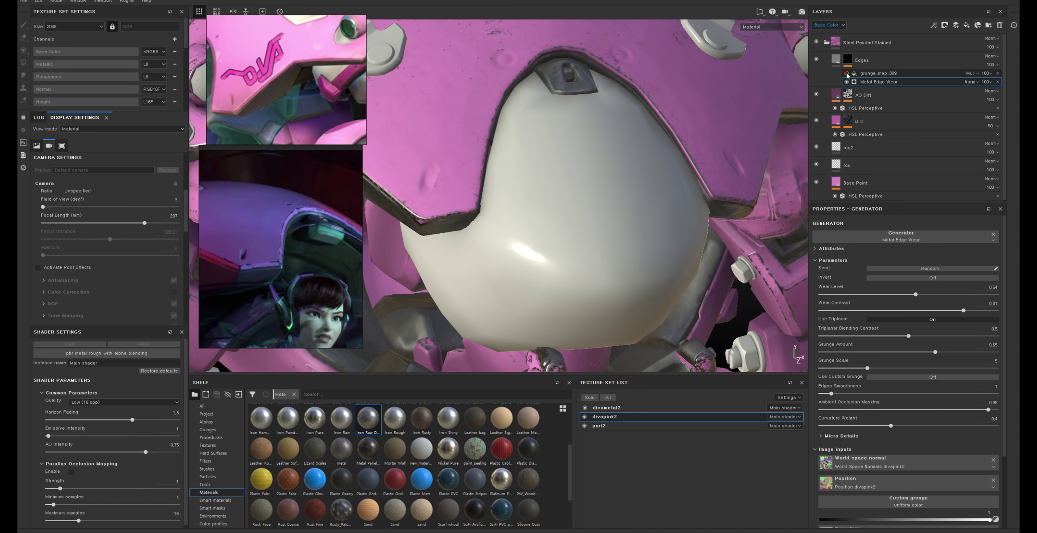
click(847, 74)
Step: Settle the Metal Edge Wear Wear Level at 0.6 after testing higher values
mouse_move(606, 153)
alt+mouse_down()
mouse_move(657, 121)
mouse_move(644, 197)
alt+mouse_up()
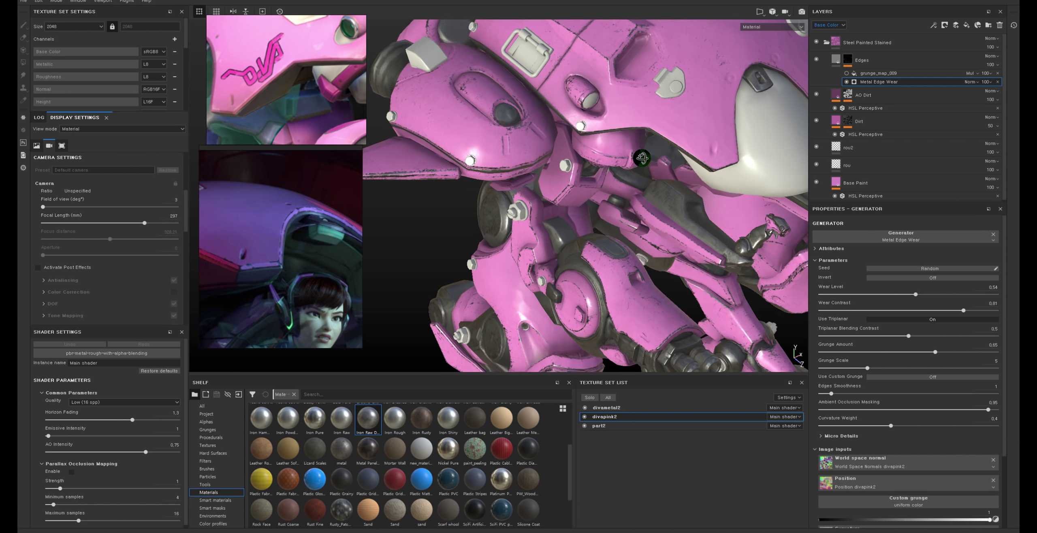
alt+drag(644, 197, 648, 142)
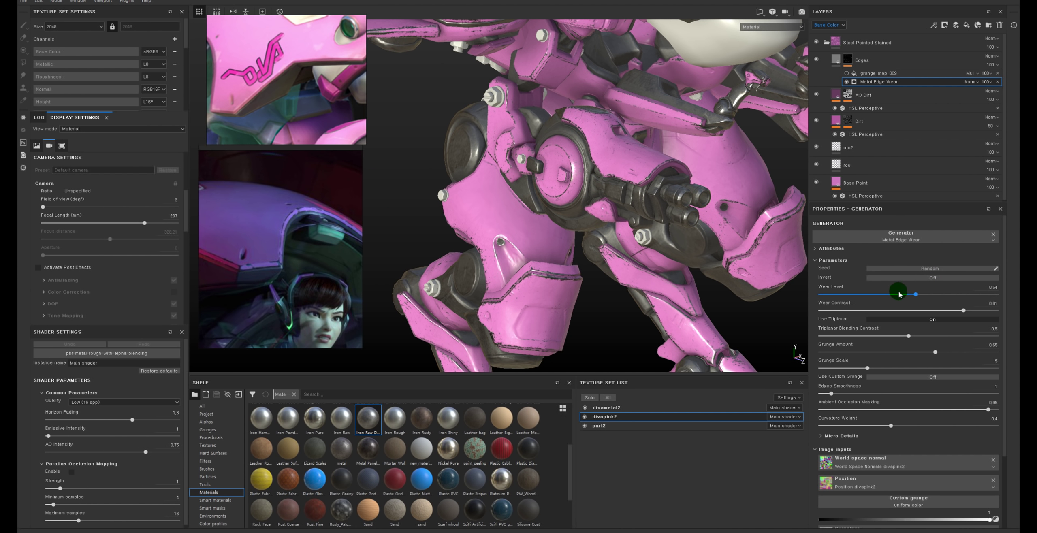
alt+drag(586, 231, 684, 250)
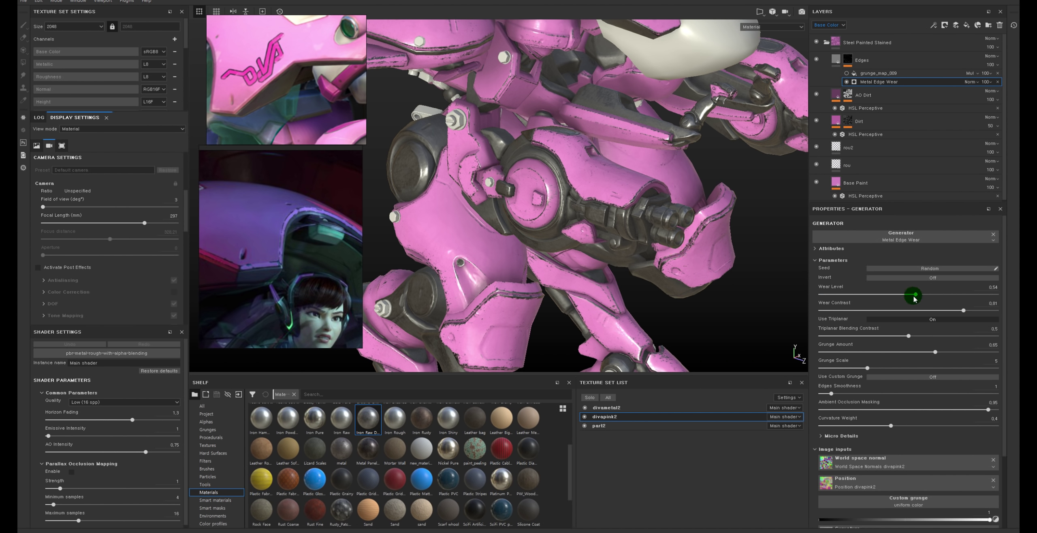
mouse_move(914, 299)
mouse_down()
mouse_move(966, 304)
mouse_move(973, 294)
mouse_up()
alt+drag(717, 219, 711, 315)
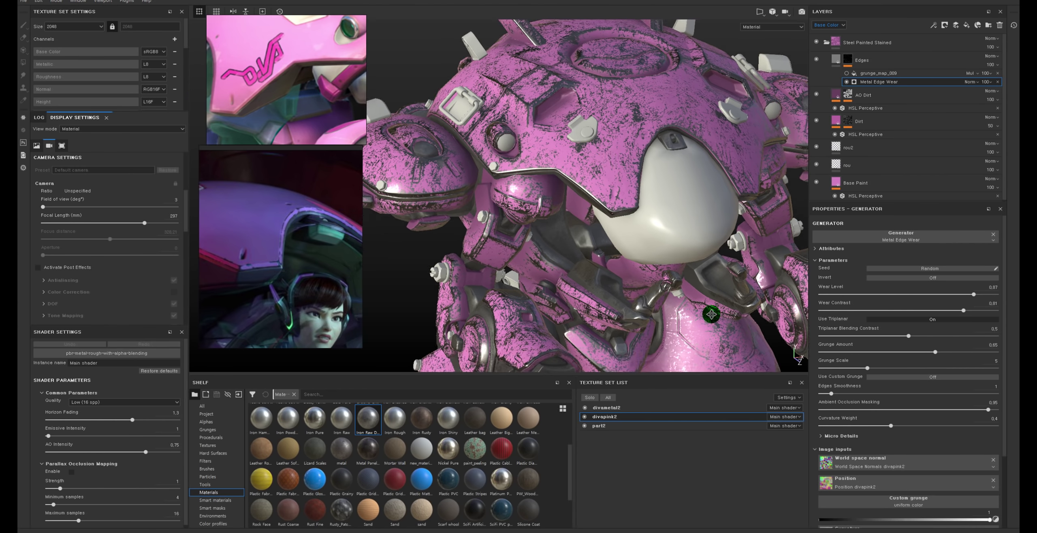
alt+right_drag(711, 315, 624, 190)
drag(973, 295, 840, 296)
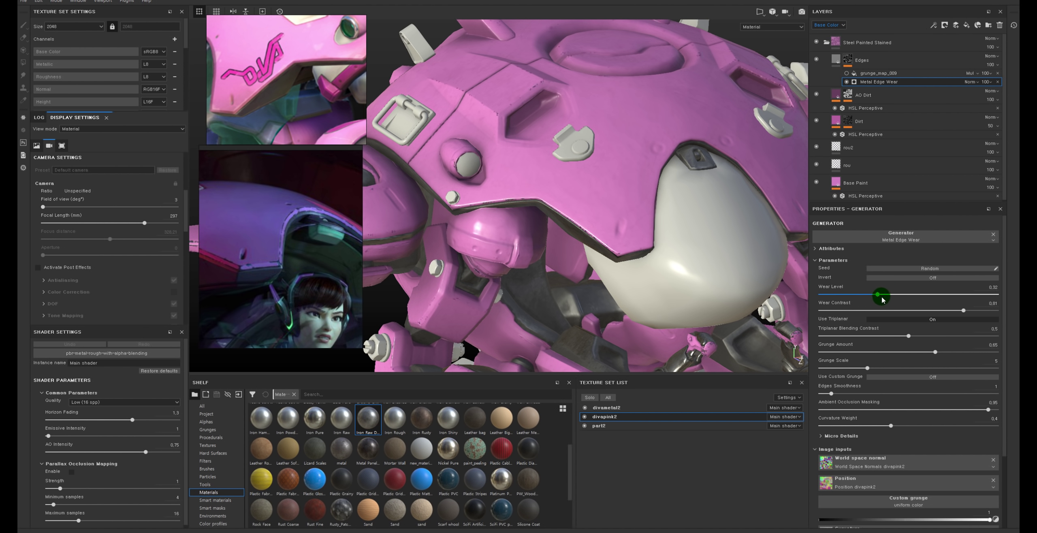
drag(906, 300, 926, 296)
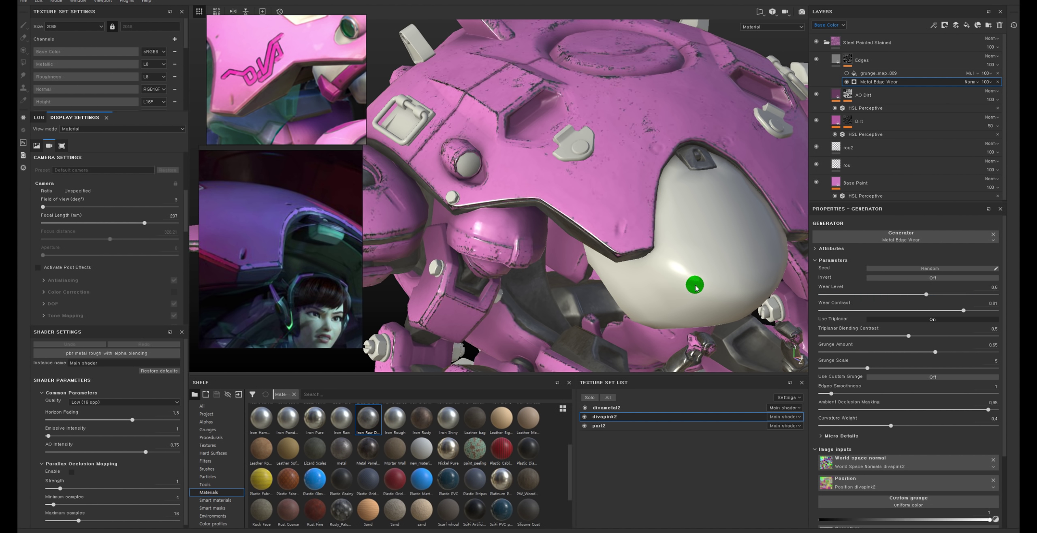
mouse_move(694, 285)
alt+middle_down()
mouse_move(678, 190)
mouse_move(709, 139)
mouse_move(699, 158)
alt+middle_up()
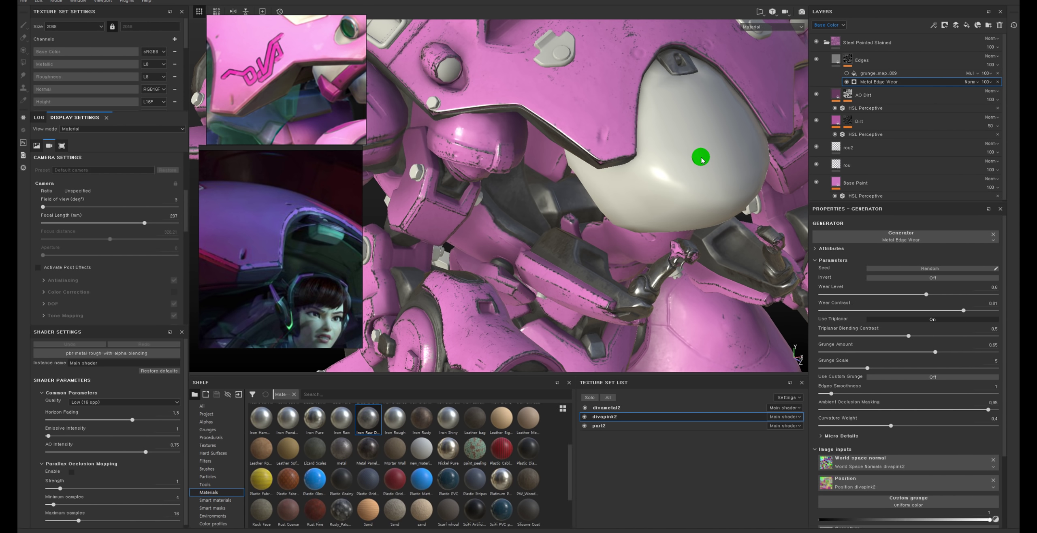
Step: Set Wear Contrast to 0 and Triplanar Blending Contrast to 0.32, keeping triplanar on
drag(920, 315, 819, 312)
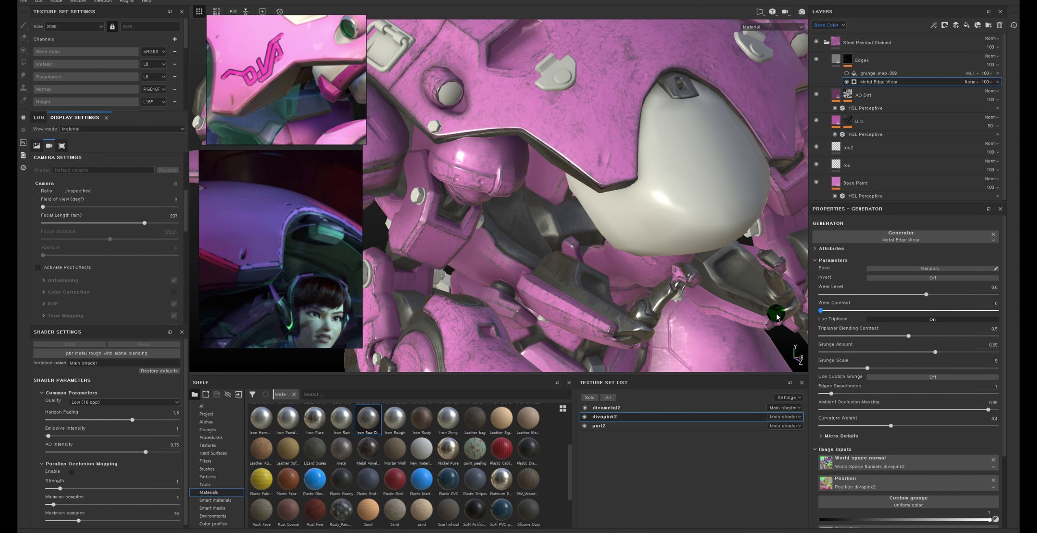
mouse_move(685, 254)
alt+mouse_down()
mouse_move(729, 205)
mouse_move(713, 176)
alt+mouse_up()
alt+right_drag(713, 176, 658, 168)
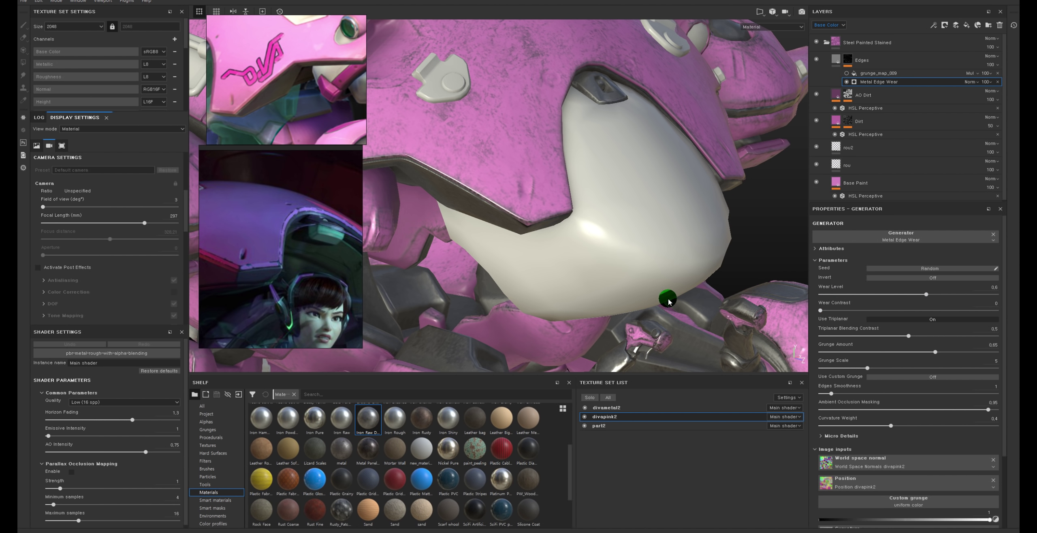
alt+drag(668, 302, 850, 301)
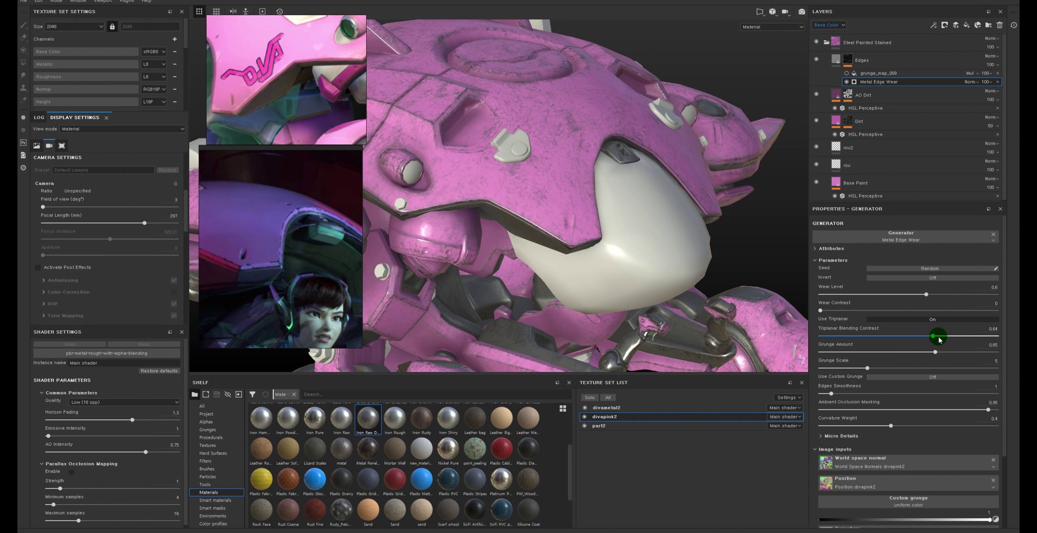
drag(982, 338, 876, 336)
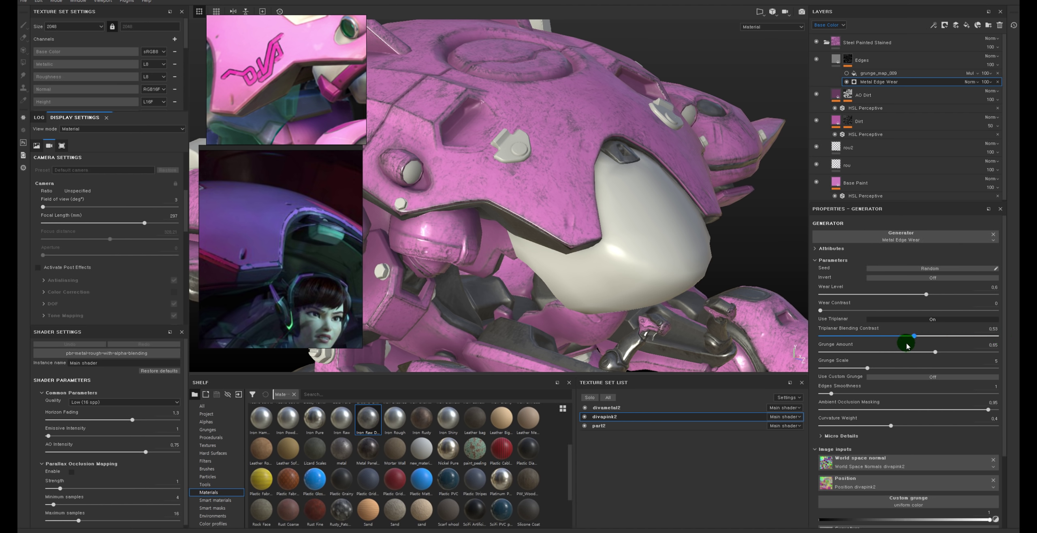
click(939, 320)
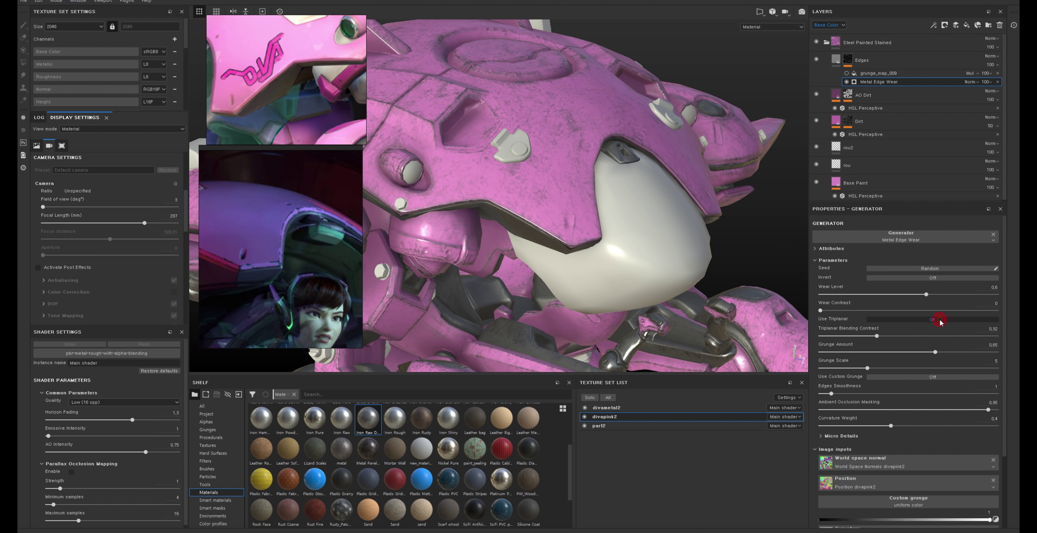
click(939, 321)
Step: Adjust the edge wear Grunge Scale to 3 for larger grunge
mouse_move(724, 322)
alt+mouse_down()
mouse_move(685, 207)
mouse_move(691, 196)
alt+mouse_up()
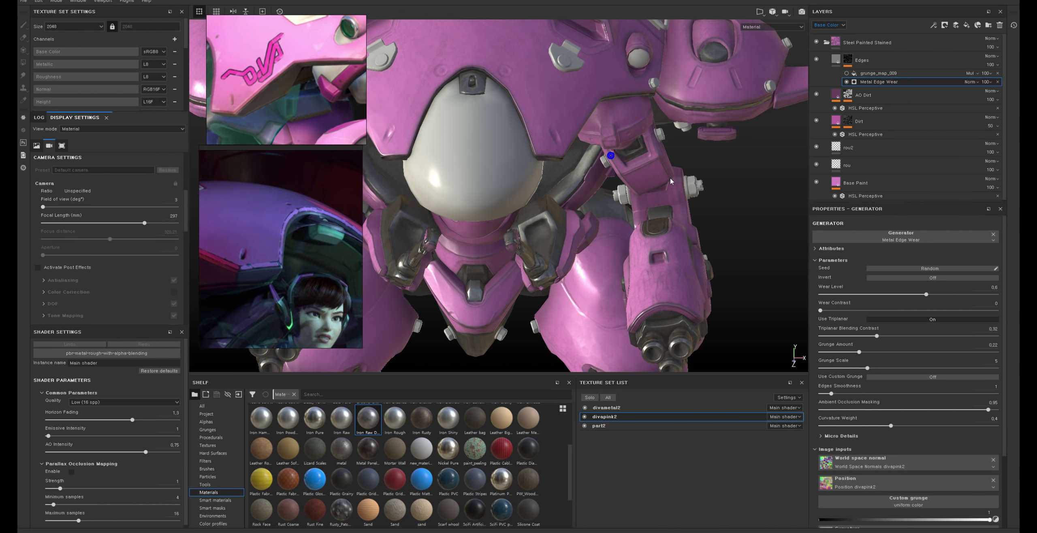
mouse_move(765, 324)
alt+right_down()
mouse_move(599, 126)
mouse_move(624, 185)
alt+right_up()
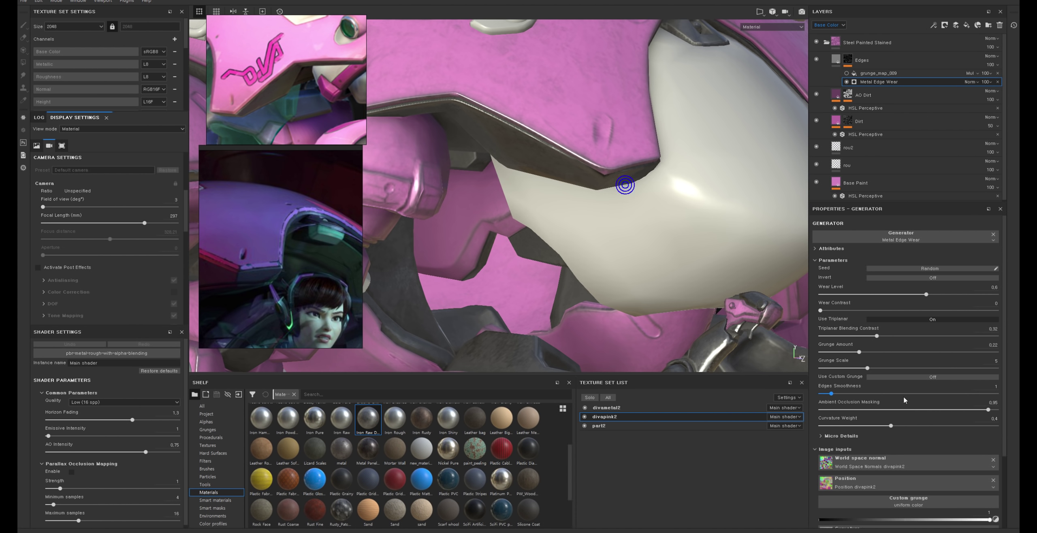
alt+right_drag(632, 310, 629, 178)
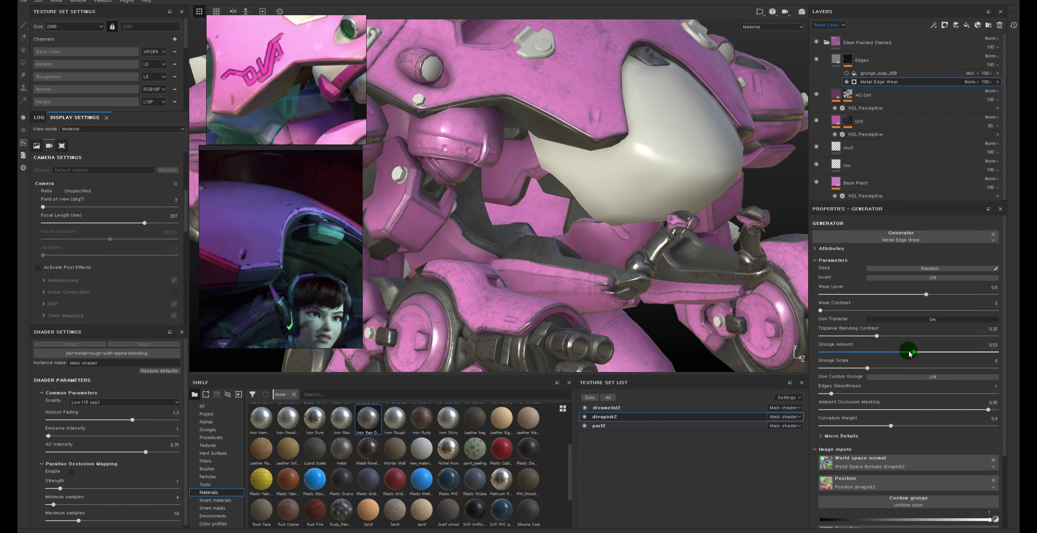
mouse_move(868, 365)
mouse_down()
mouse_move(904, 367)
mouse_move(855, 368)
mouse_up()
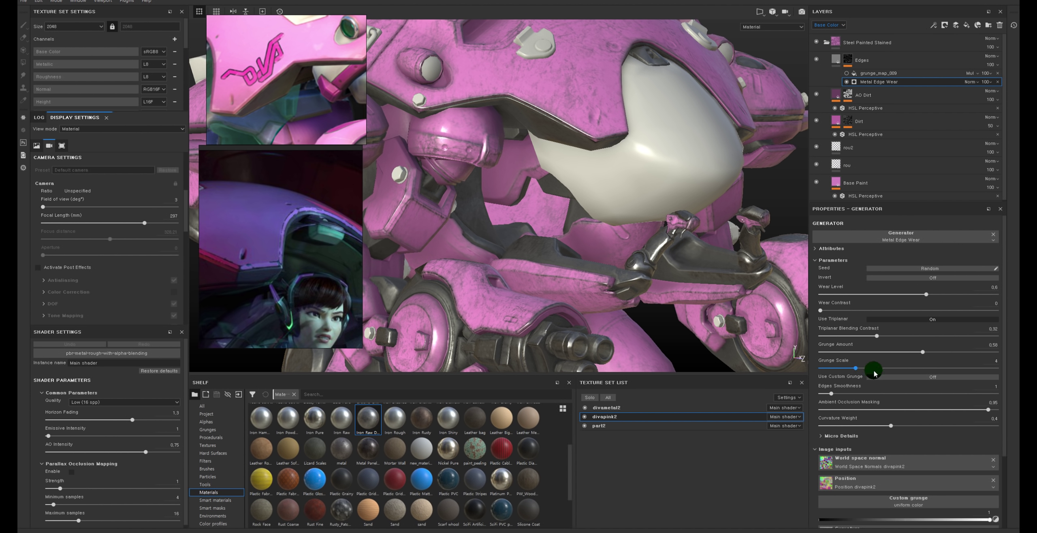
drag(866, 367, 844, 378)
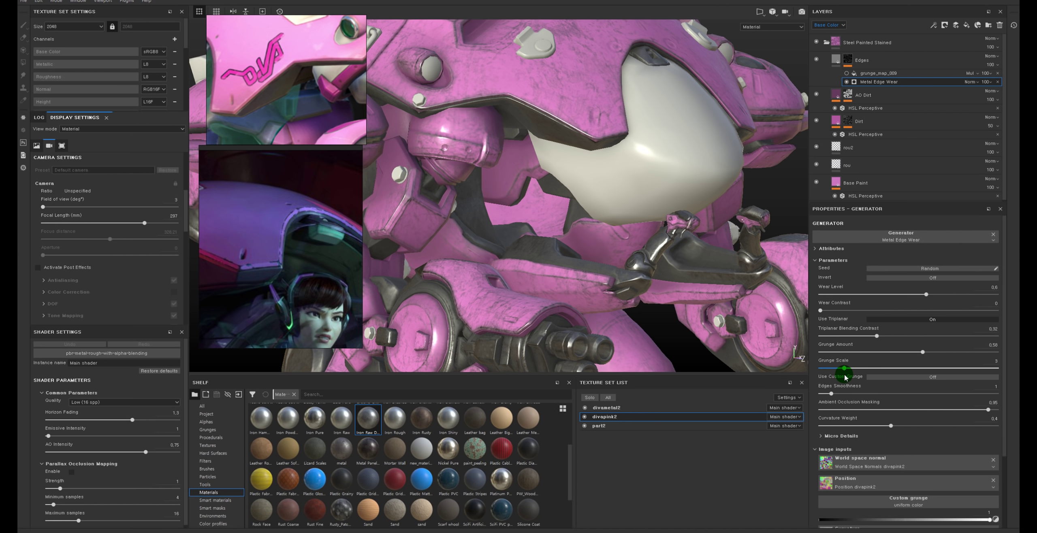
Step: Raise AO Masking to 0.99 and Curvature Weight to 0.46
mouse_move(537, 290)
alt+mouse_down()
mouse_move(642, 282)
mouse_move(967, 417)
alt+mouse_up()
scroll(902, 417, down, 2)
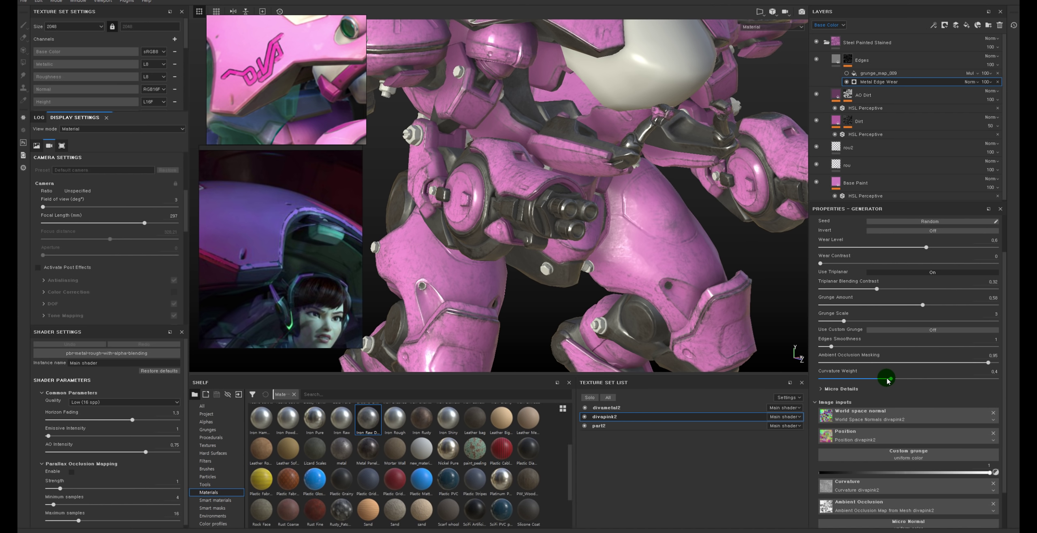
click(963, 365)
drag(867, 372, 948, 379)
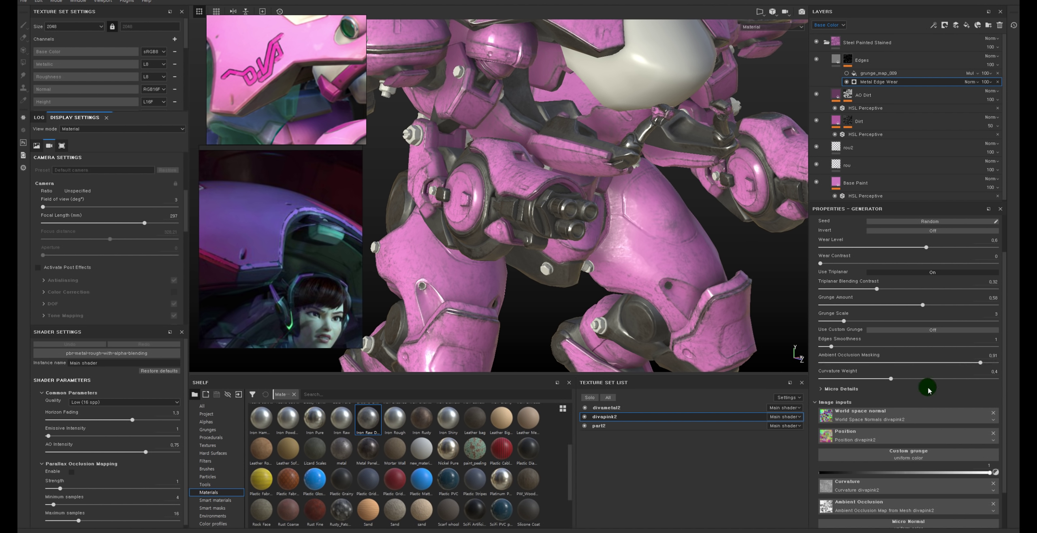
mouse_move(894, 380)
mouse_down()
mouse_move(961, 379)
mouse_move(846, 389)
mouse_move(926, 389)
mouse_move(894, 392)
mouse_move(999, 373)
mouse_up()
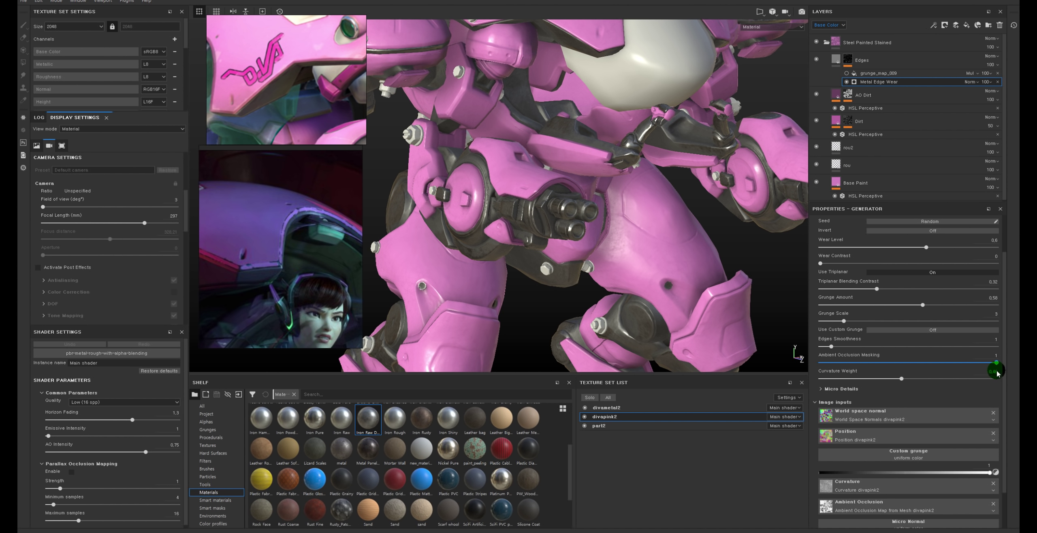
drag(996, 372, 992, 369)
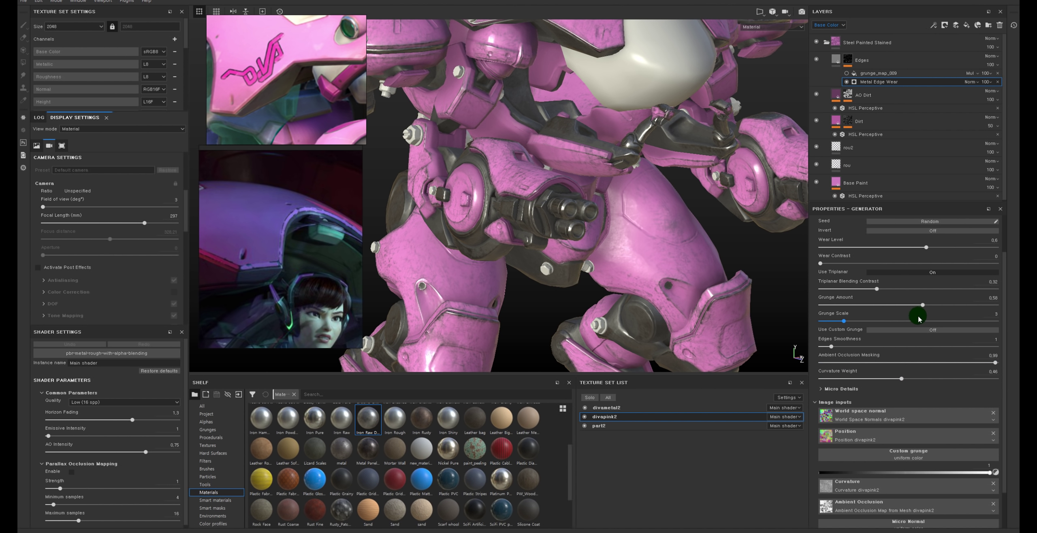
Step: Lower Wear Level to 0.42 and set Wear Contrast to 0.35
mouse_move(924, 247)
mouse_down()
mouse_move(888, 248)
mouse_move(725, 346)
mouse_move(718, 291)
mouse_up()
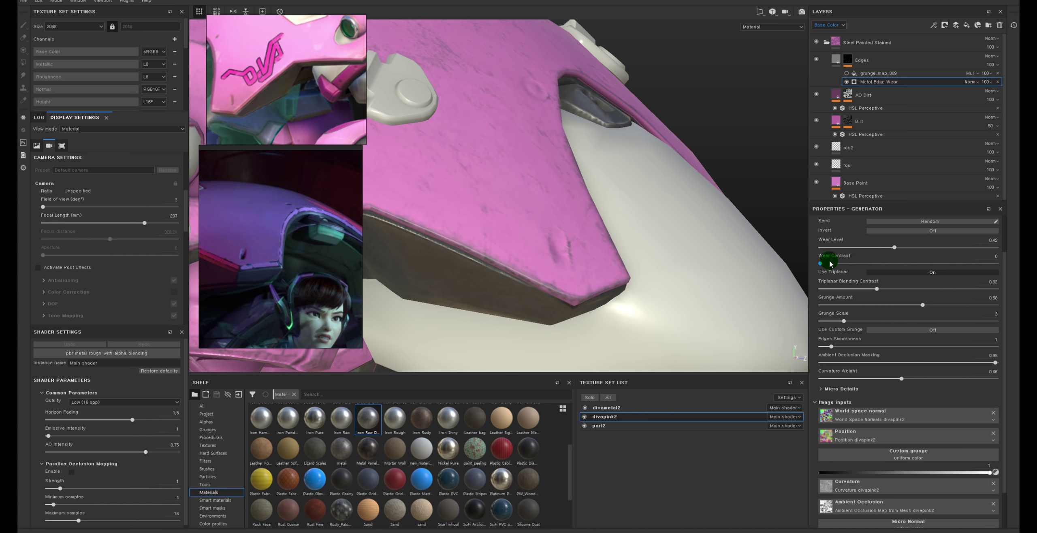
drag(883, 262, 882, 263)
alt+drag(606, 230, 623, 104)
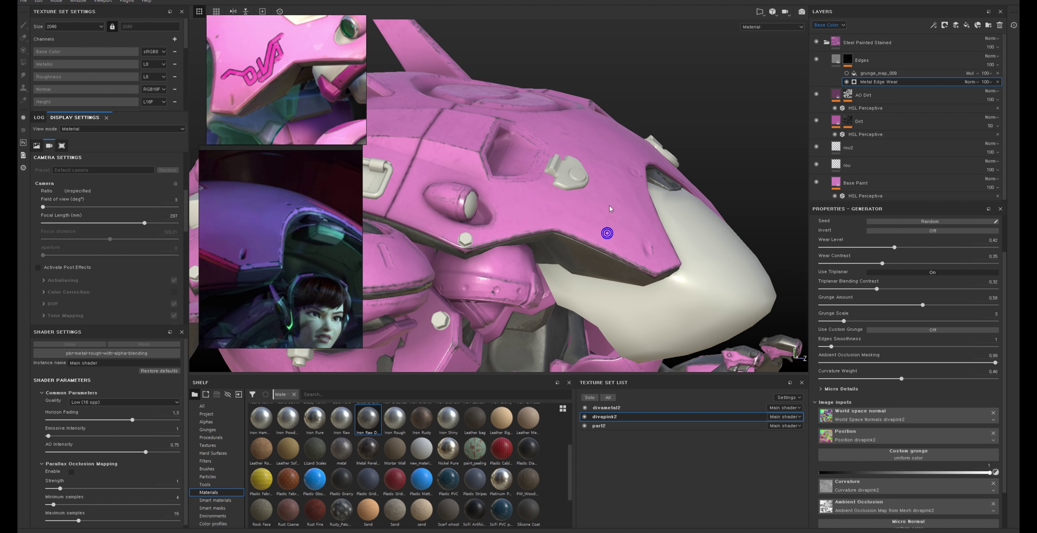
alt+drag(560, 269, 538, 235)
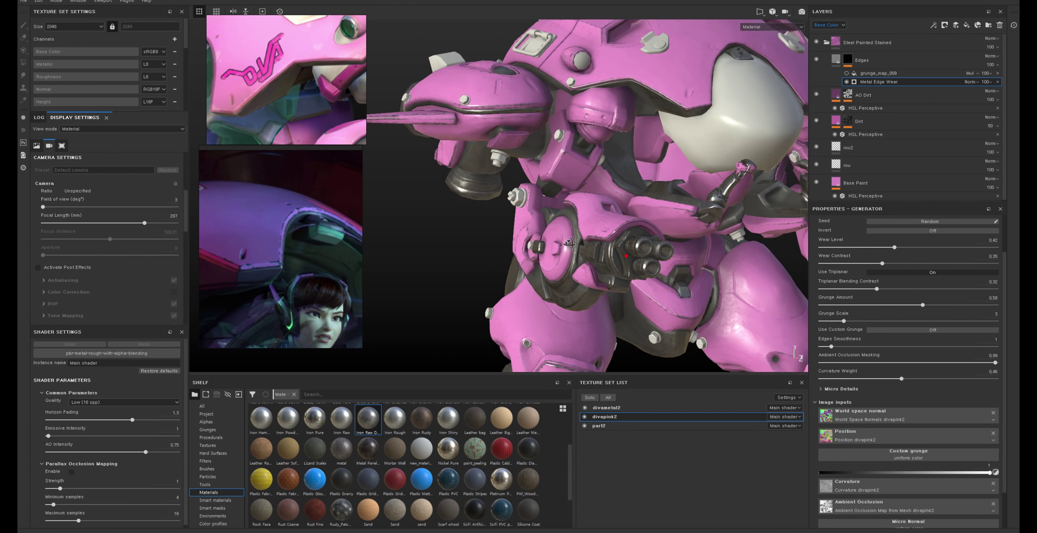
scroll(899, 442, down, 2)
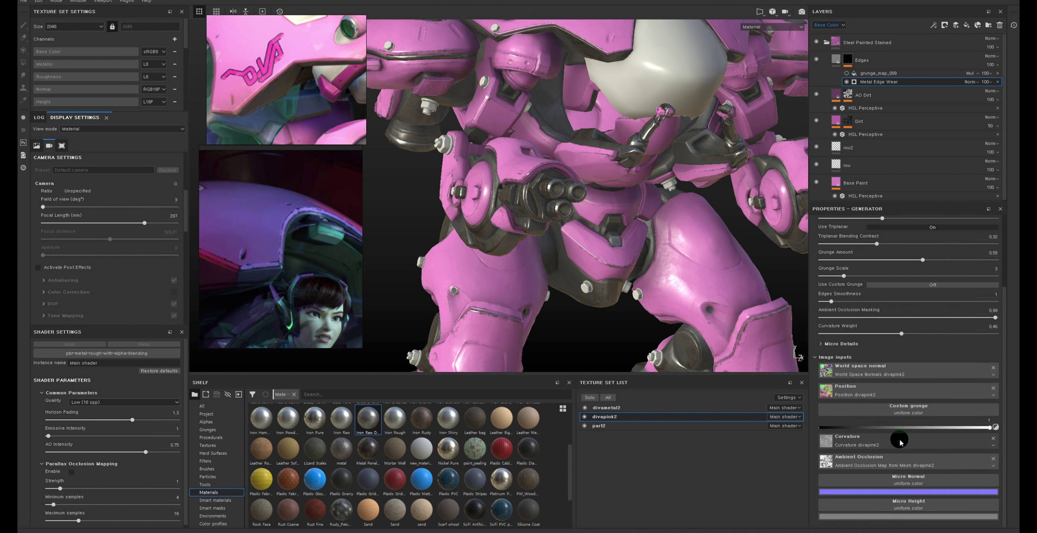
click(839, 345)
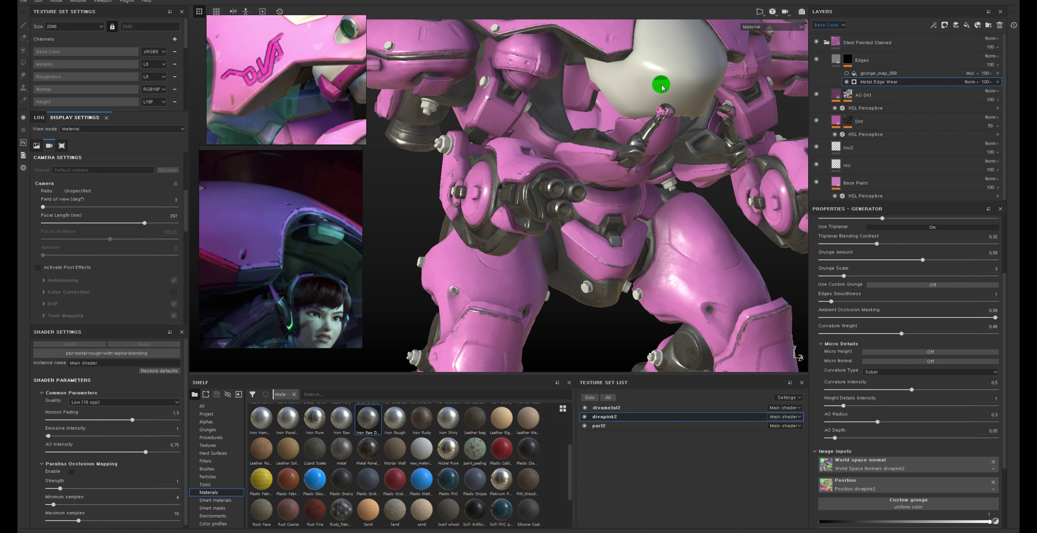
alt+drag(651, 80, 606, 234)
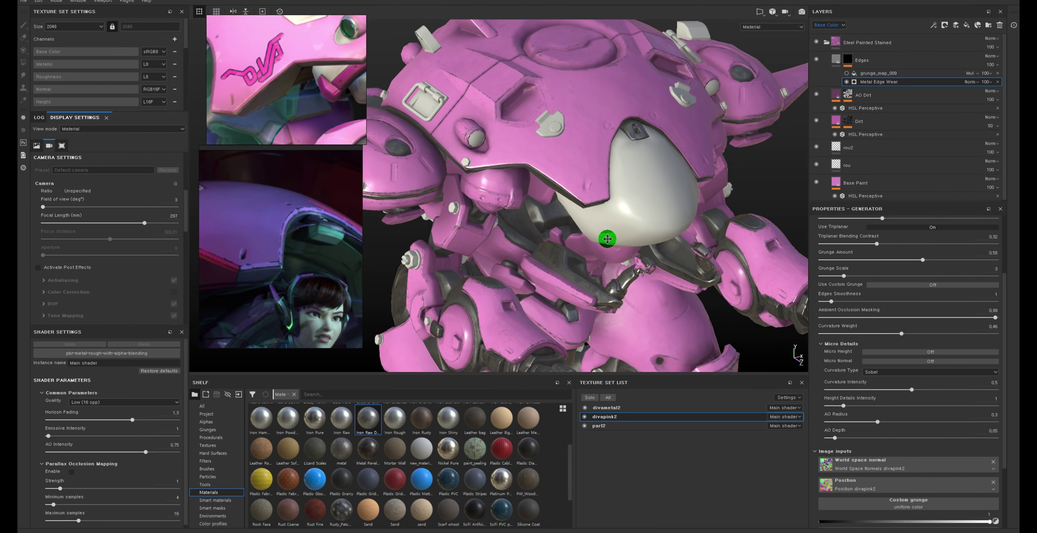
scroll(572, 199, up, 3)
mouse_move(668, 201)
alt+mouse_down()
mouse_move(578, 187)
mouse_move(539, 164)
mouse_move(604, 271)
mouse_move(643, 190)
alt+mouse_up()
scroll(643, 190, up, 2)
alt+right_drag(643, 190, 572, 254)
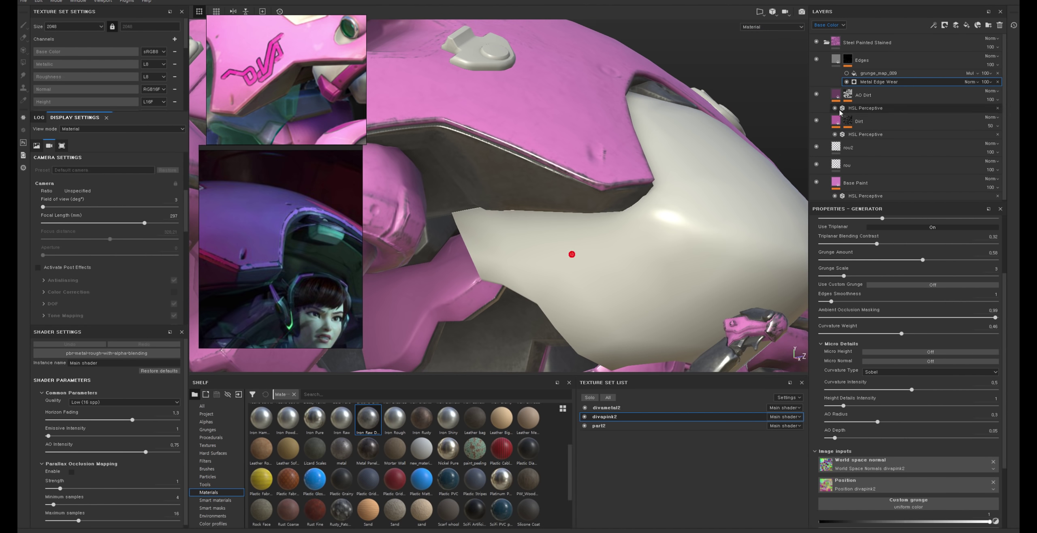
click(834, 61)
click(832, 61)
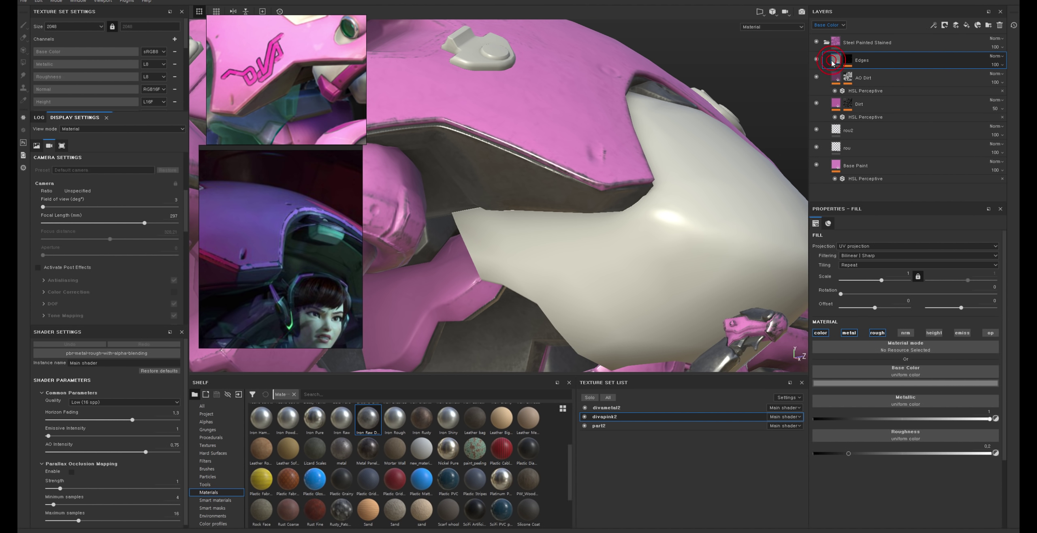
click(843, 61)
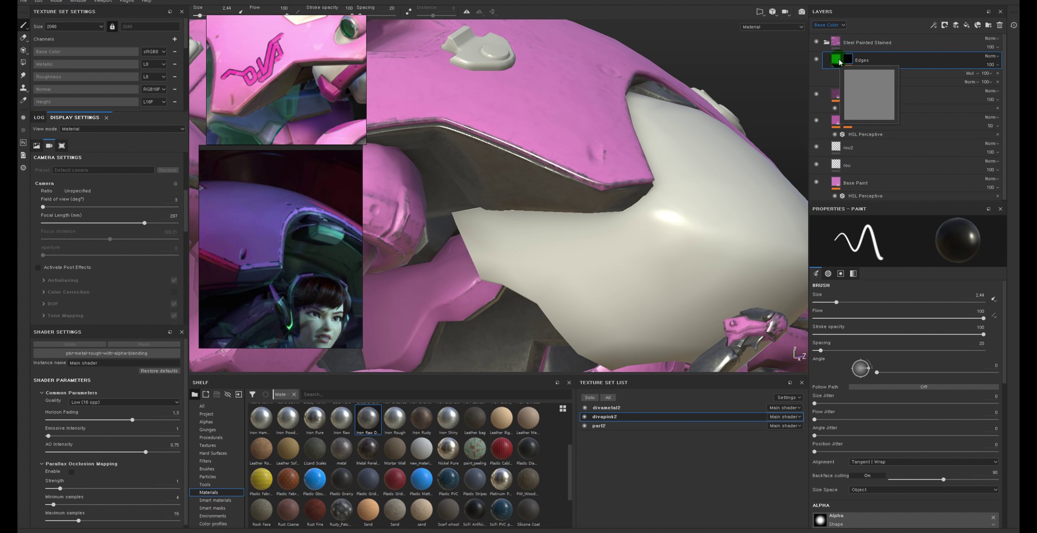
click(867, 82)
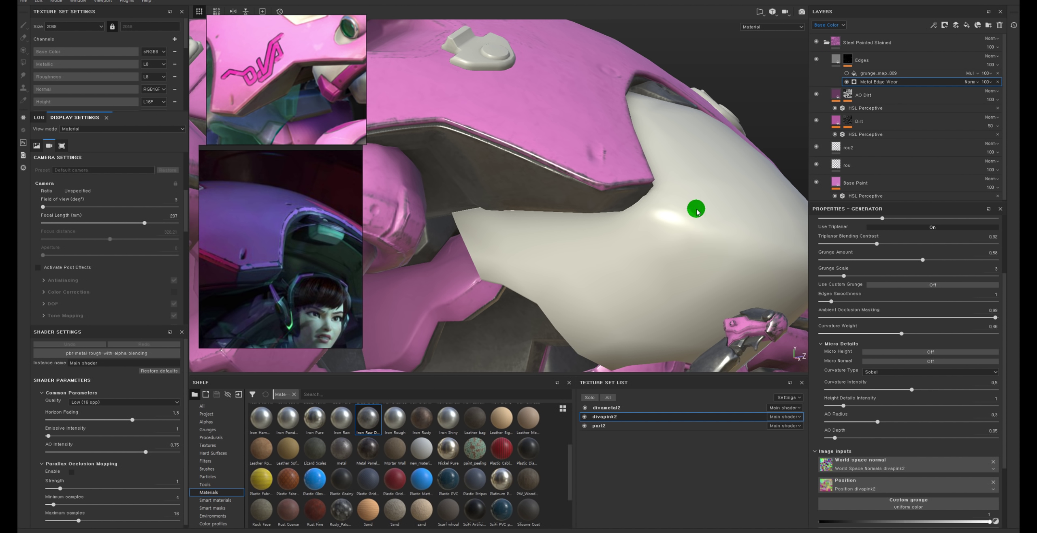
Step: Tune Metal Edge Wear to Wear Level 0.59 and Wear Contrast 0.67, checking the chipping
scroll(907, 254, up, 2)
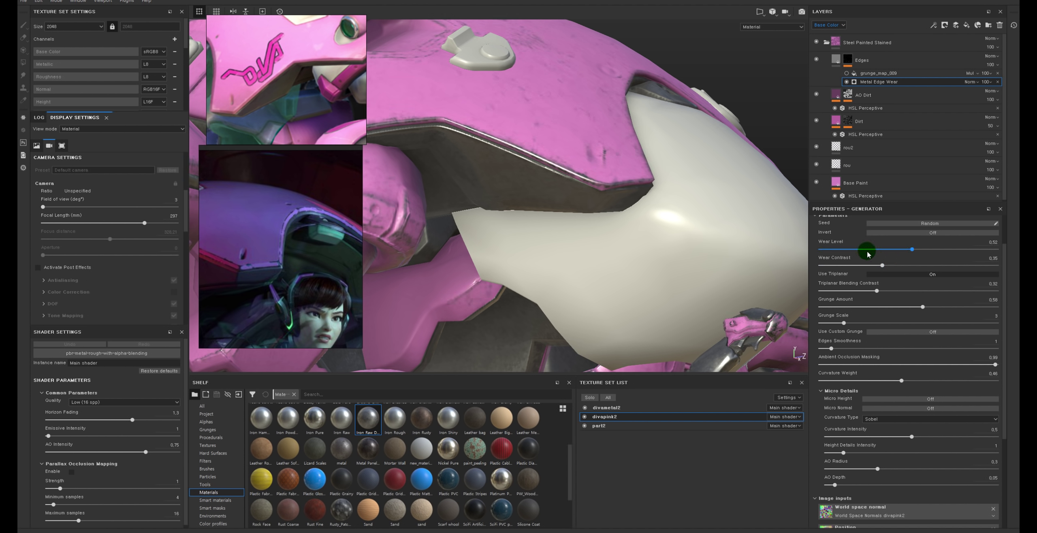
scroll(699, 254, down, 5)
alt+drag(648, 243, 856, 267)
scroll(699, 254, up, 5)
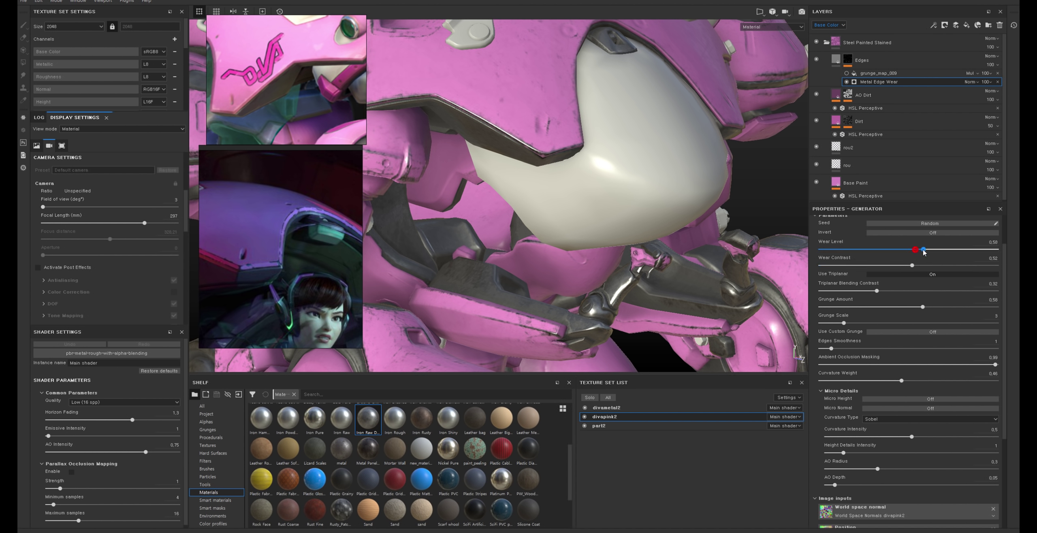
drag(923, 249, 937, 250)
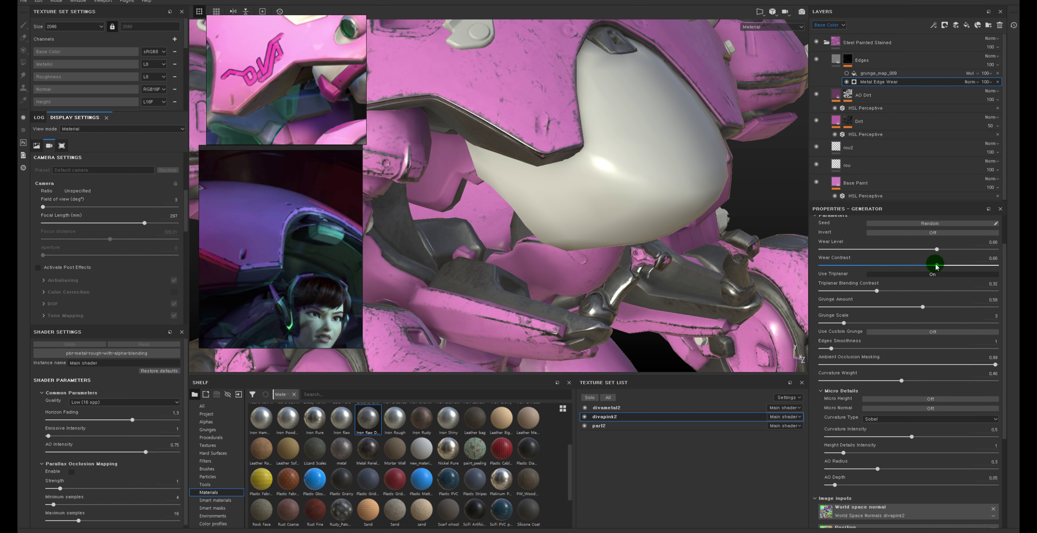
scroll(663, 258, down, 5)
alt+drag(663, 258, 567, 180)
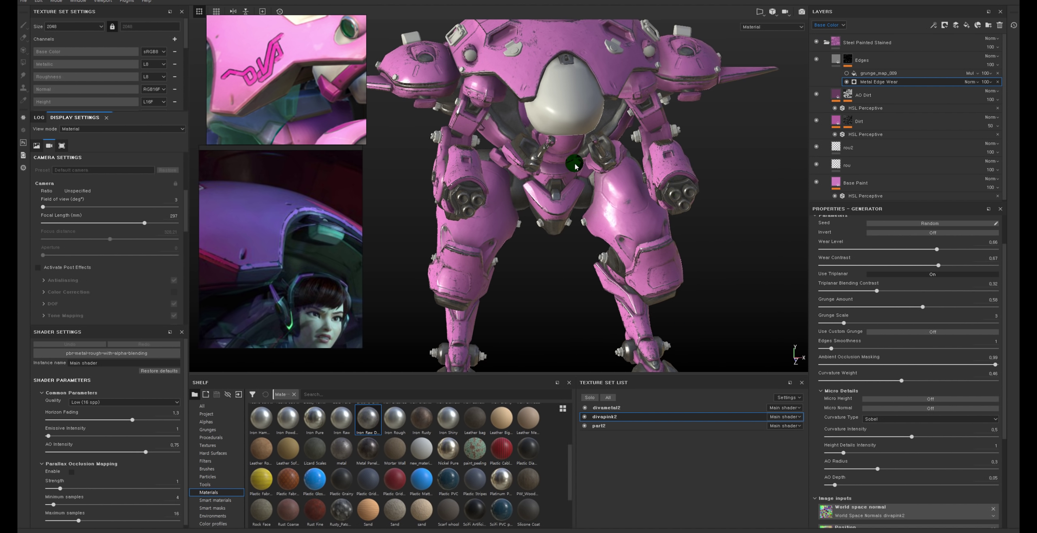
scroll(451, 211, up, 5)
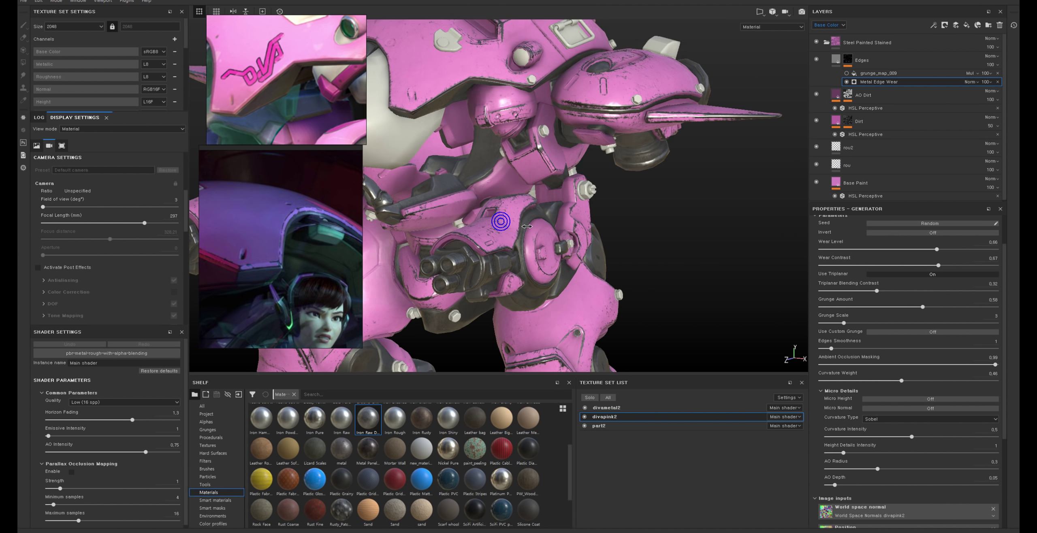
alt+middle_drag(451, 211, 528, 228)
mouse_move(528, 228)
alt+mouse_down()
mouse_move(608, 200)
mouse_move(931, 260)
mouse_move(914, 251)
alt+mouse_up()
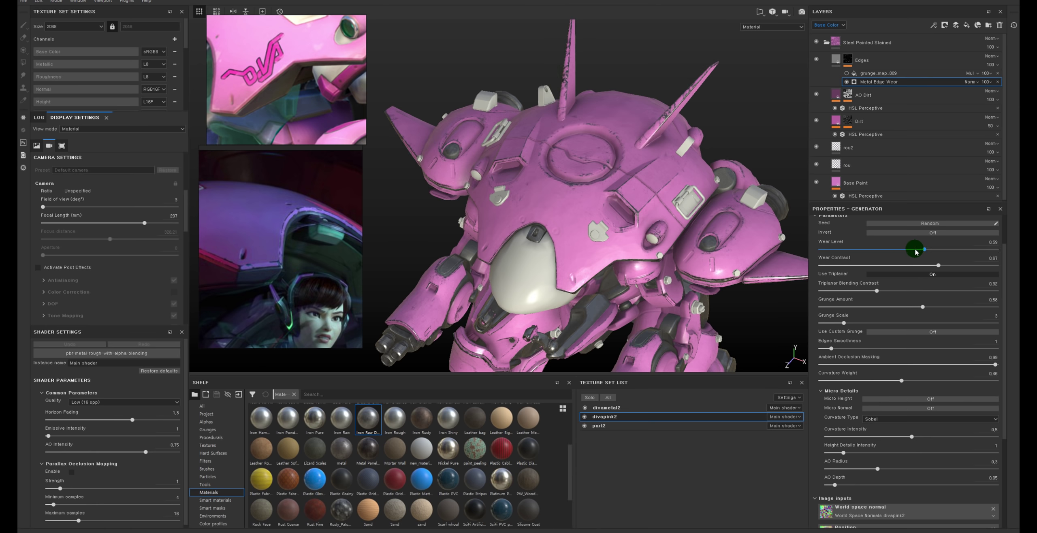
mouse_move(587, 203)
alt+mouse_down()
mouse_move(678, 165)
mouse_move(473, 157)
mouse_move(614, 228)
mouse_move(618, 163)
mouse_move(617, 176)
alt+mouse_up()
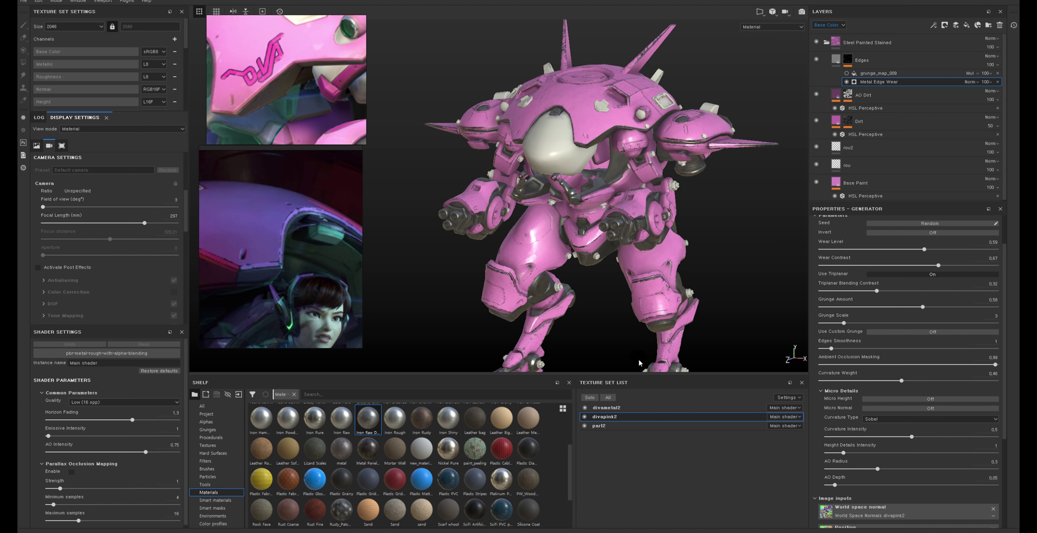
alt+drag(668, 271, 630, 226)
Step: Switch to the part2 texture set and list Smart materials in the Shelf
click(598, 428)
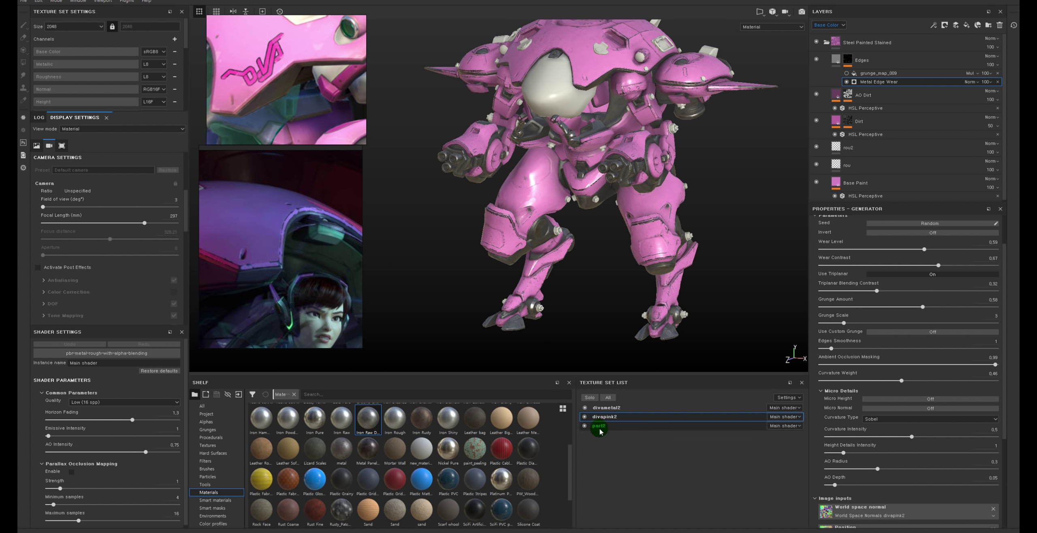
alt+drag(737, 179, 729, 163)
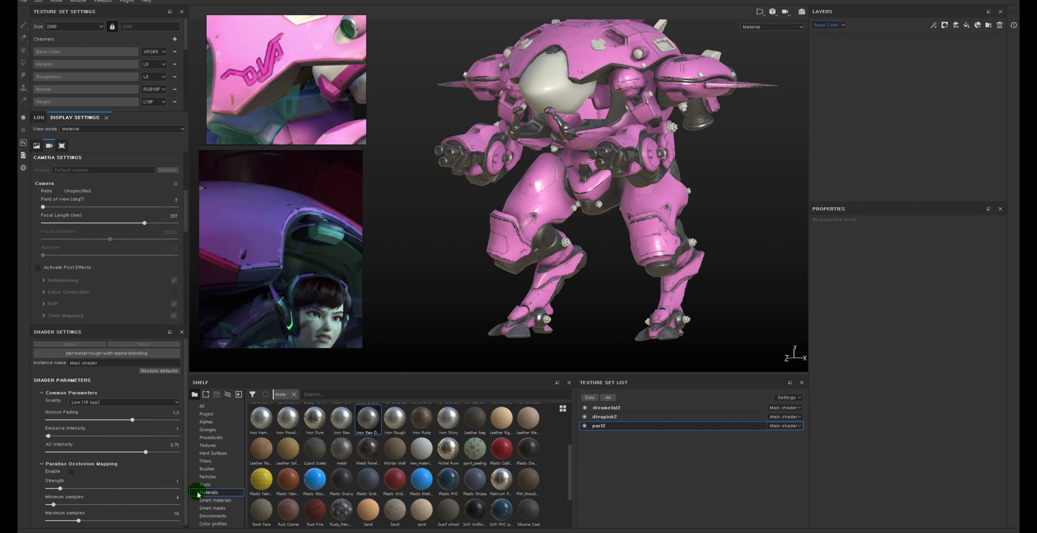
click(218, 501)
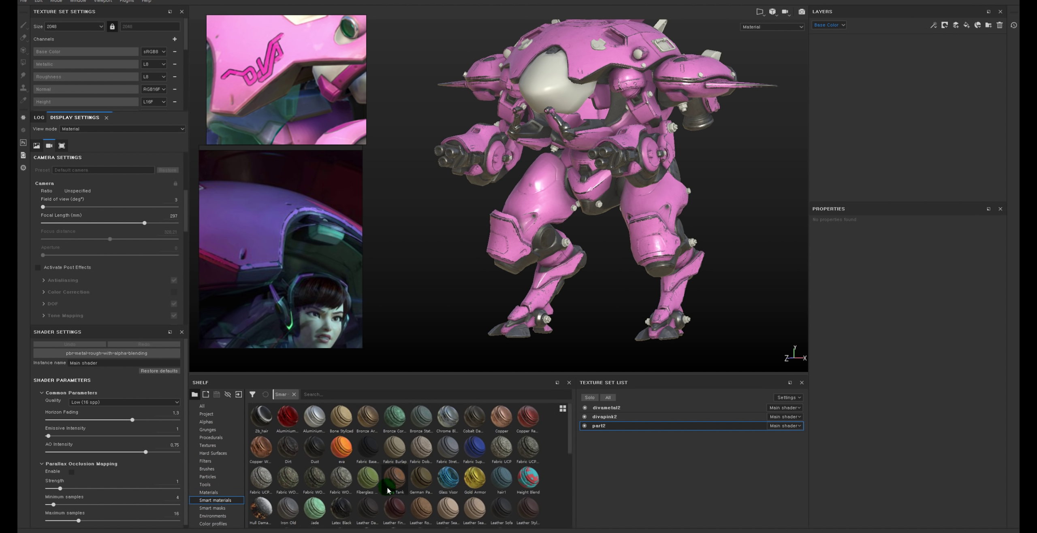
drag(388, 490, 384, 489)
Step: Drop the Glass Visor smart material onto part2 and inspect the blue glass canopy
scroll(425, 486, down, 3)
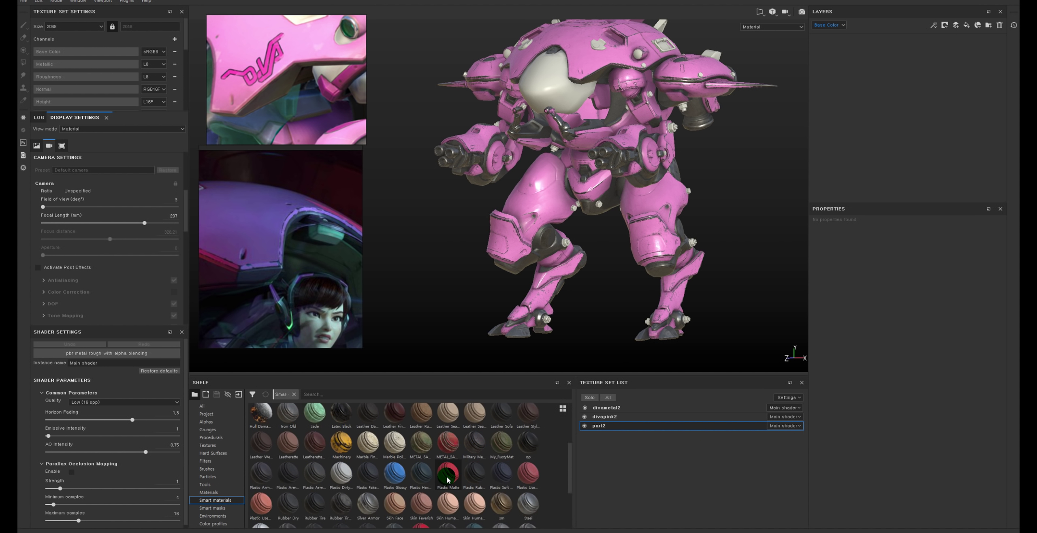
scroll(447, 479, up, 3)
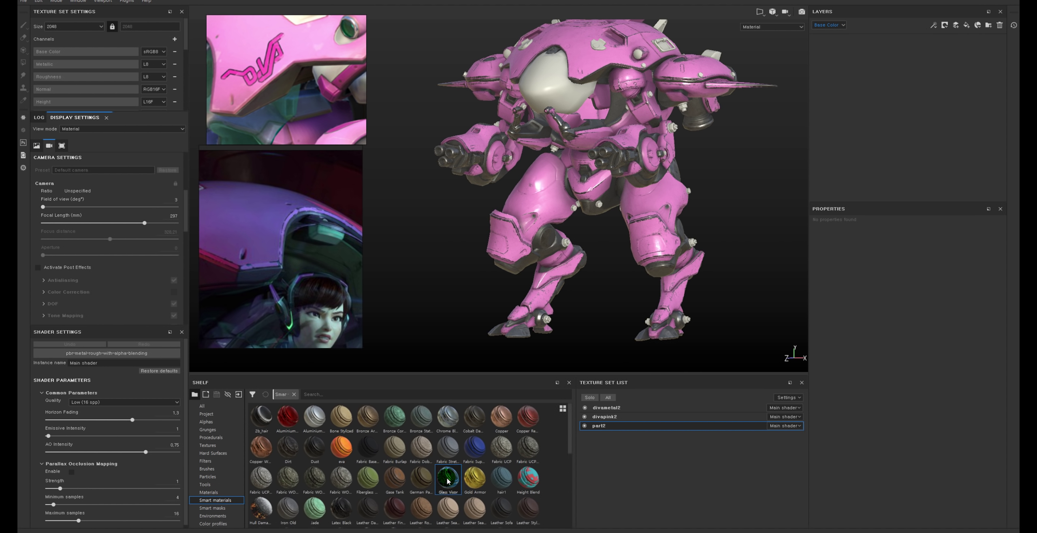
drag(445, 482, 603, 154)
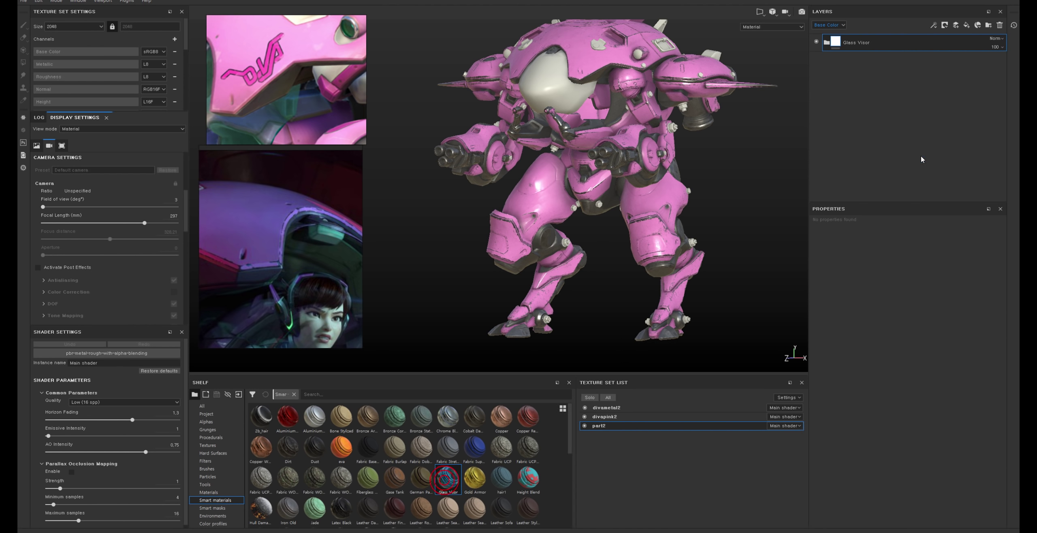
alt+right_drag(582, 125, 582, 256)
alt+middle_drag(582, 256, 560, 204)
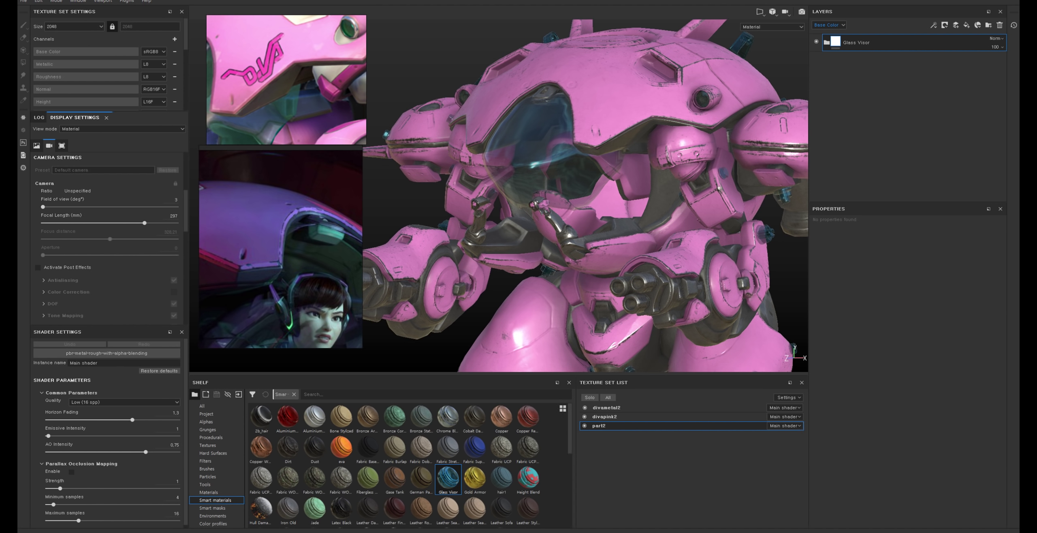
alt+drag(608, 121, 655, 178)
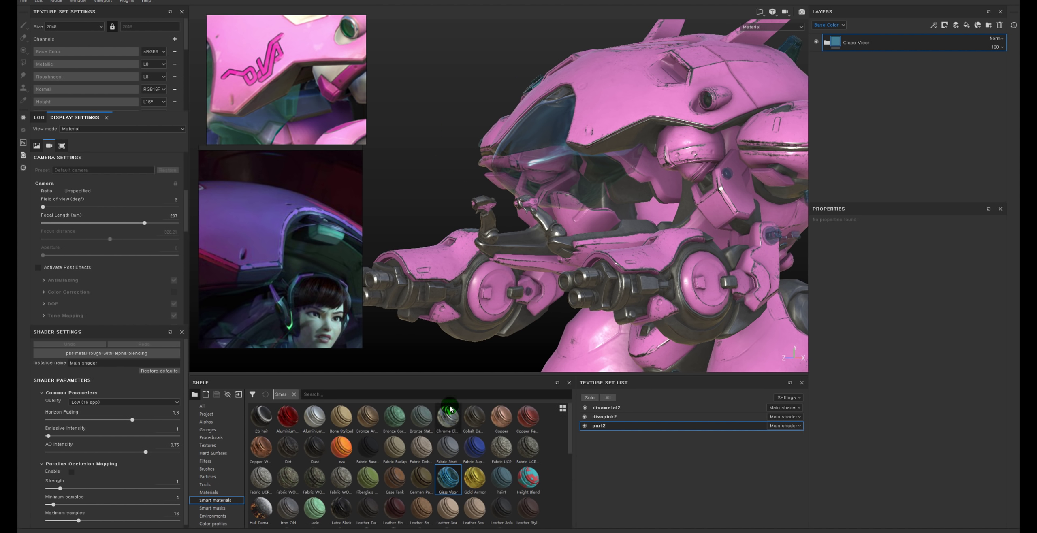
mouse_move(655, 178)
alt+right_down()
mouse_move(575, 92)
mouse_move(624, 105)
alt+right_up()
mouse_move(623, 105)
alt+mouse_down()
mouse_move(661, 129)
mouse_move(545, 173)
mouse_move(562, 223)
mouse_move(618, 227)
mouse_move(514, 220)
alt+mouse_up()
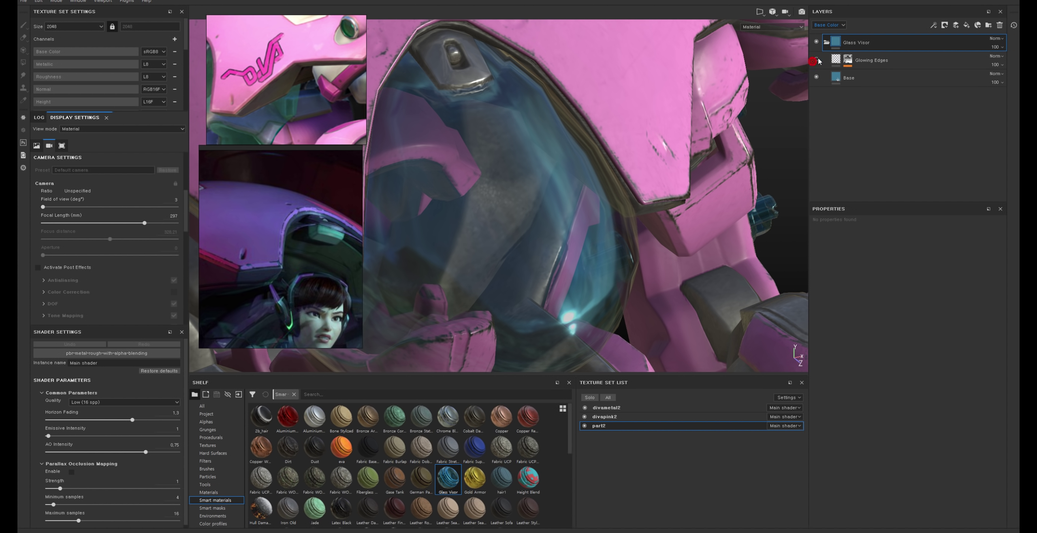
alt+drag(770, 83, 526, 97)
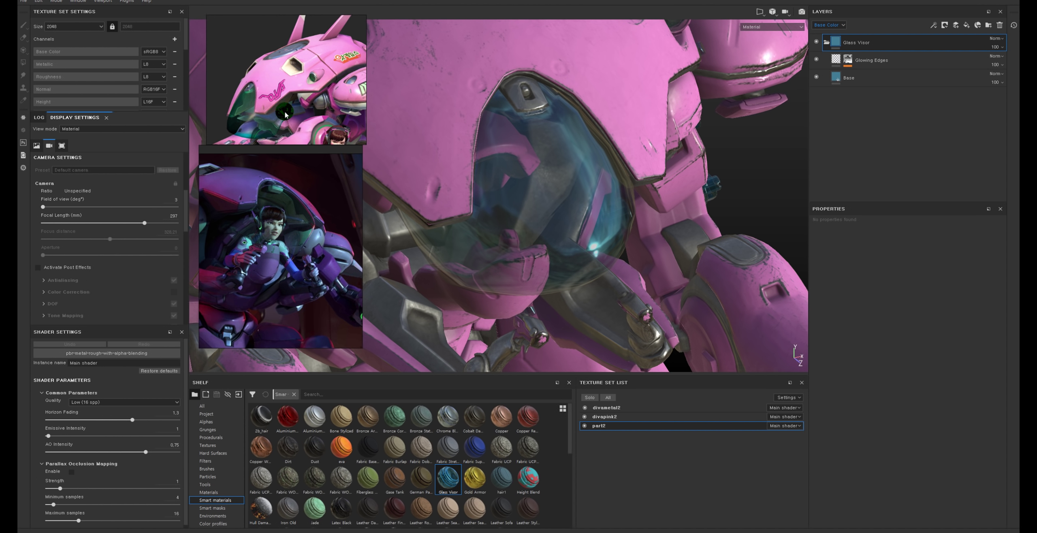
Step: Shift the Glass Visor Base fill colour from blue to green, then collapse the folder
click(848, 78)
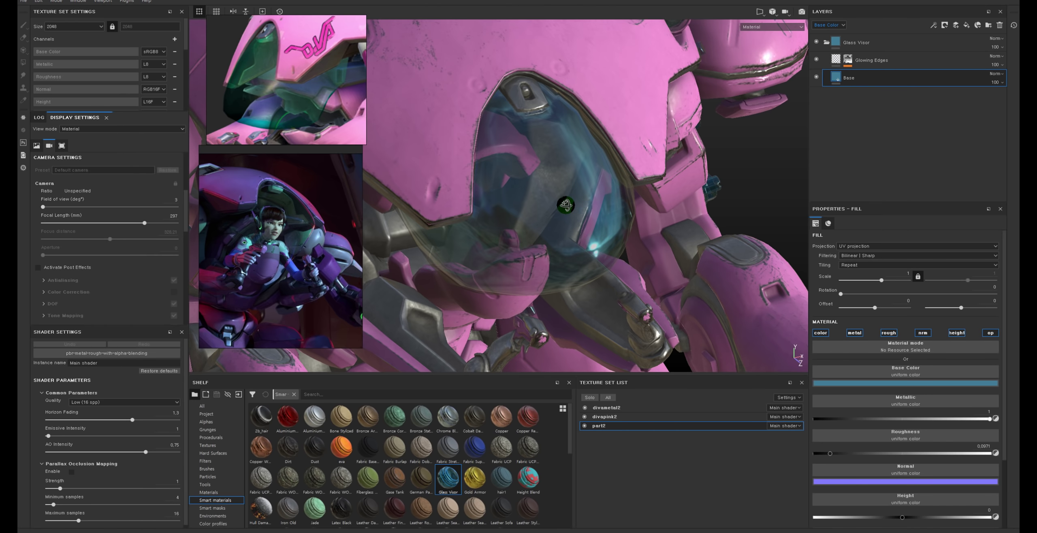
alt+drag(565, 206, 729, 211)
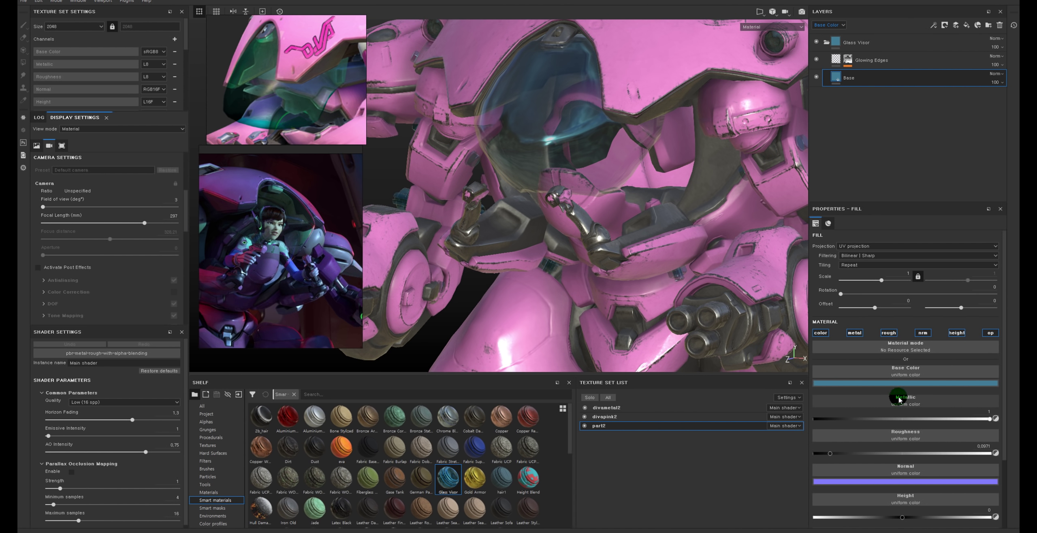
click(899, 384)
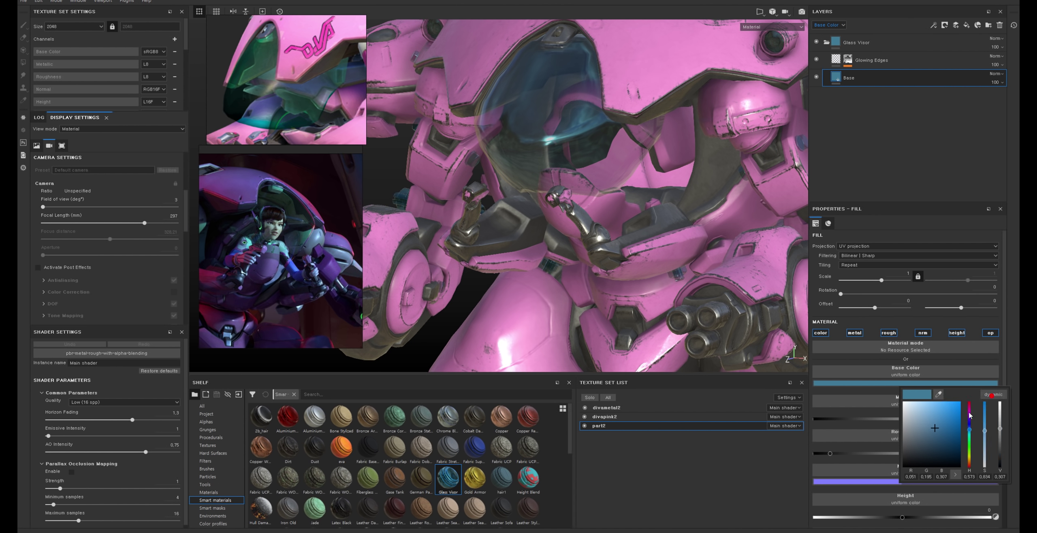
drag(969, 434, 970, 442)
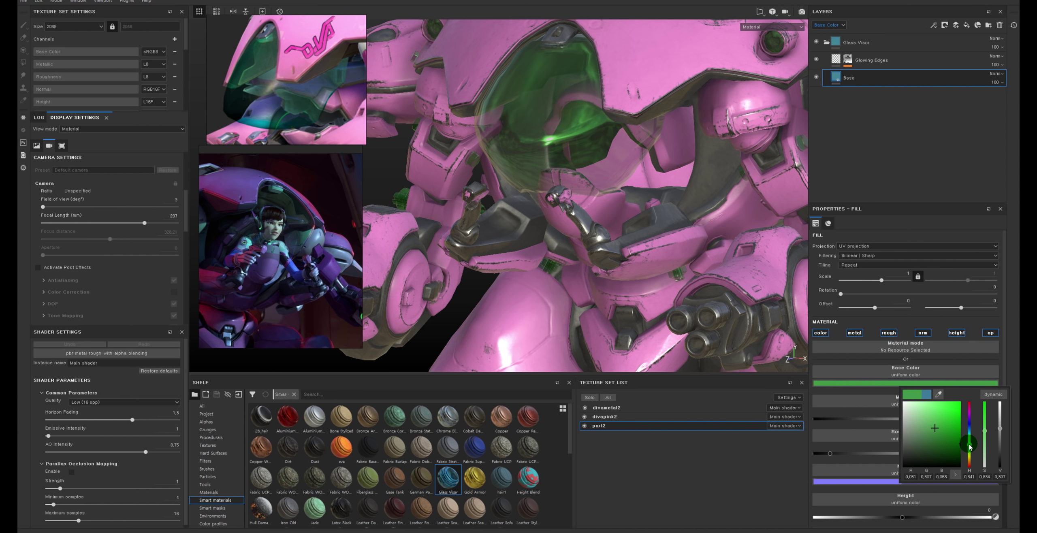
key(f)
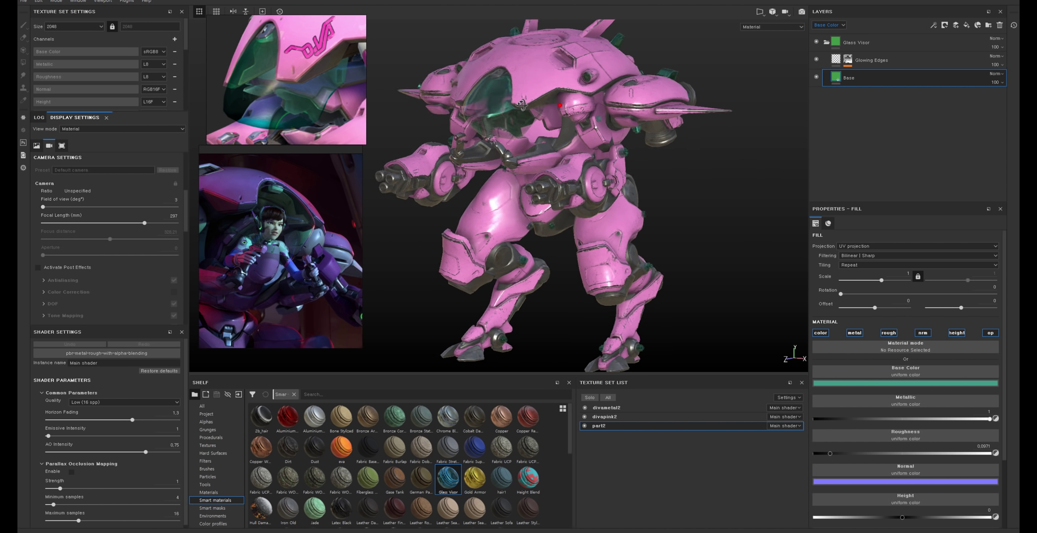
alt+drag(418, 98, 477, 105)
mouse_move(477, 104)
alt+right_down()
mouse_move(474, 69)
mouse_move(724, 196)
alt+right_up()
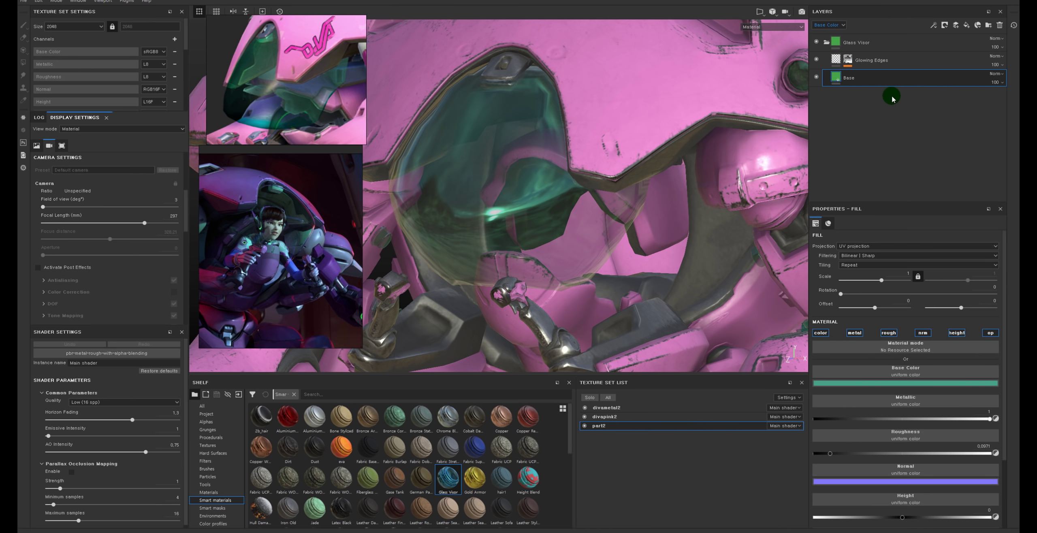
click(826, 42)
key(f)
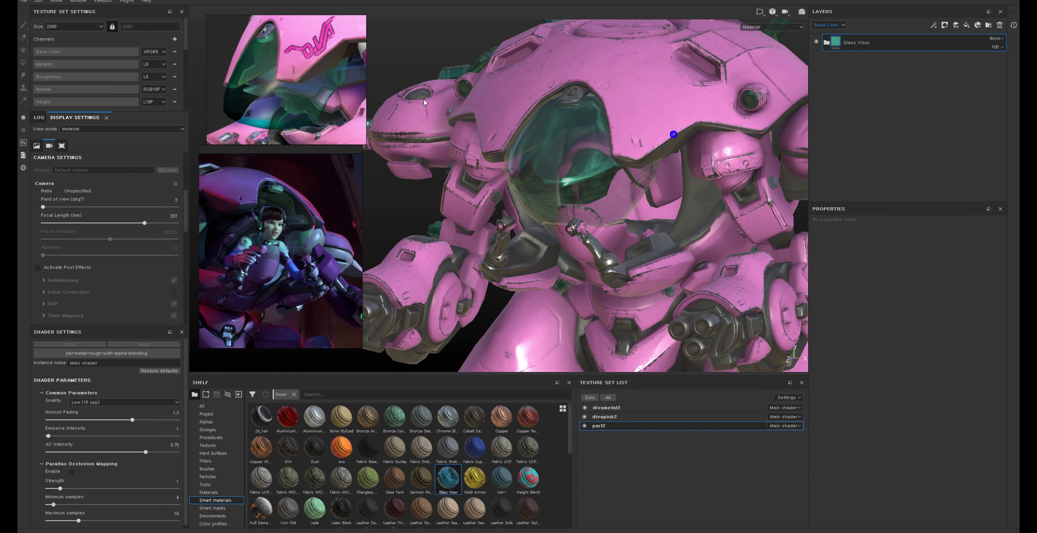
alt+drag(651, 174, 601, 132)
alt+right_drag(601, 132, 586, 143)
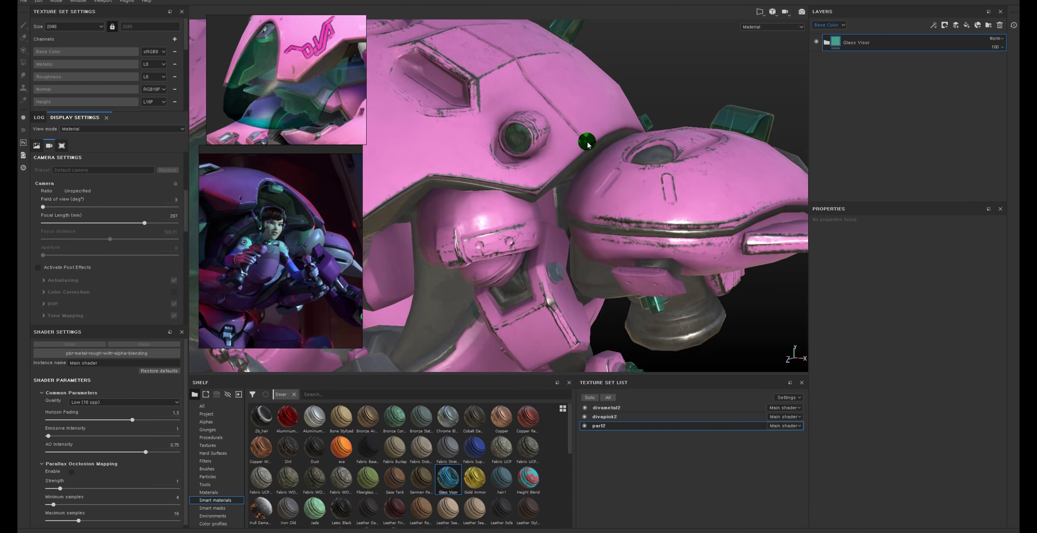
mouse_move(585, 143)
alt+mouse_down()
mouse_move(694, 148)
mouse_move(609, 167)
alt+mouse_up()
alt+right_drag(608, 167, 613, 176)
mouse_move(613, 176)
alt+mouse_down()
mouse_move(518, 185)
mouse_move(617, 210)
alt+mouse_up()
alt+right_drag(618, 210, 755, 153)
mouse_move(755, 153)
alt+mouse_down()
mouse_move(525, 146)
mouse_move(577, 106)
alt+mouse_up()
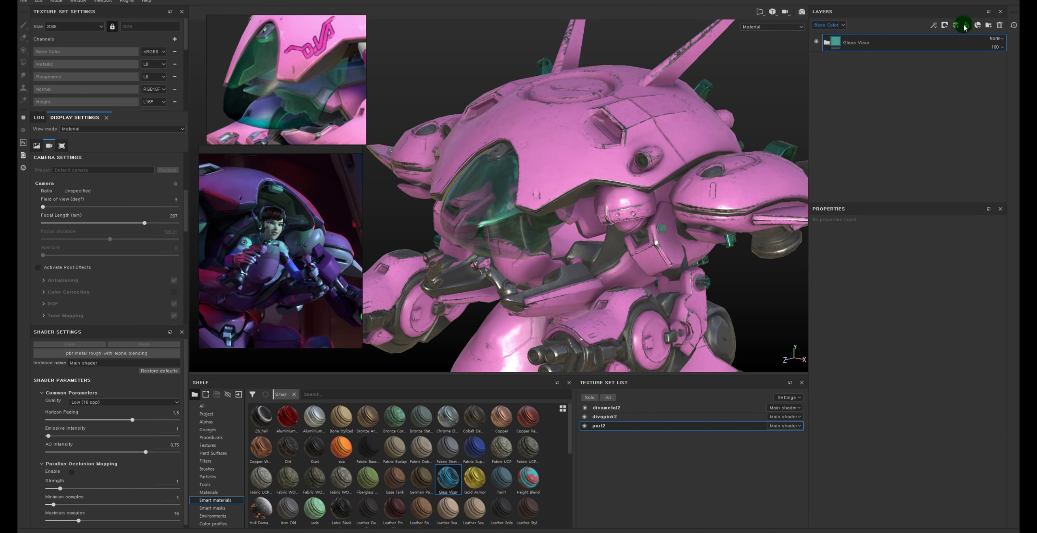
drag(967, 47, 969, 23)
scroll(445, 459, down, 5)
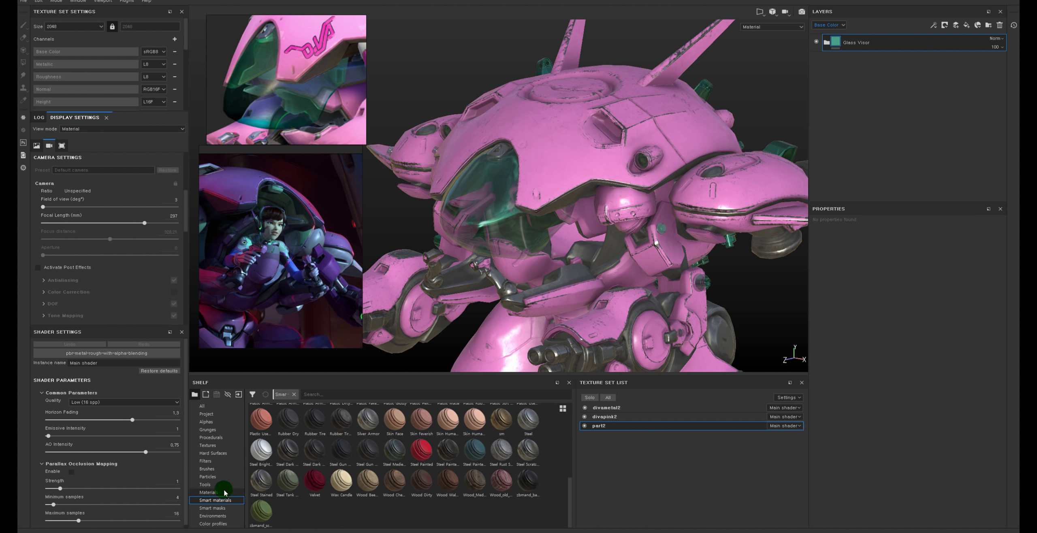
click(613, 418)
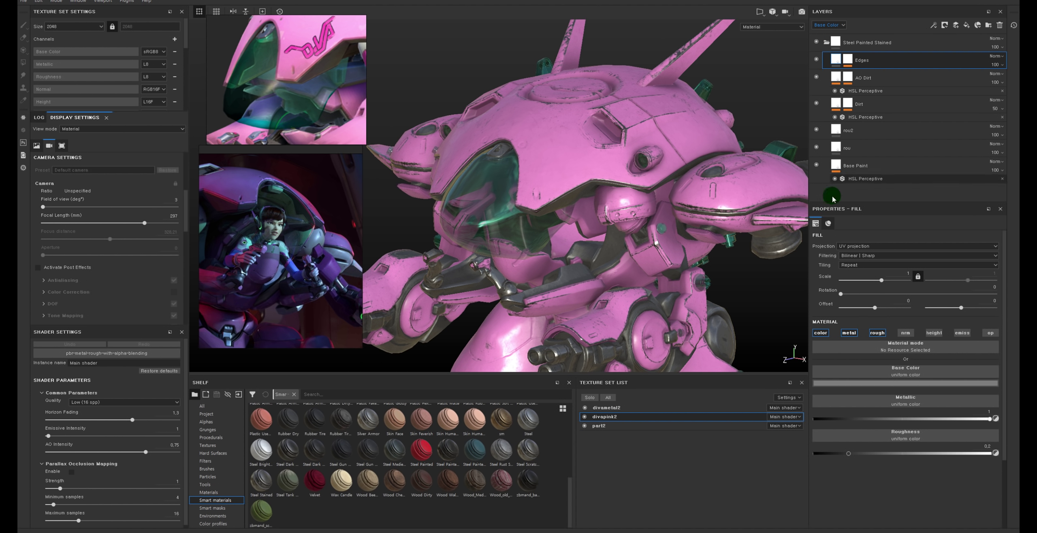
click(610, 408)
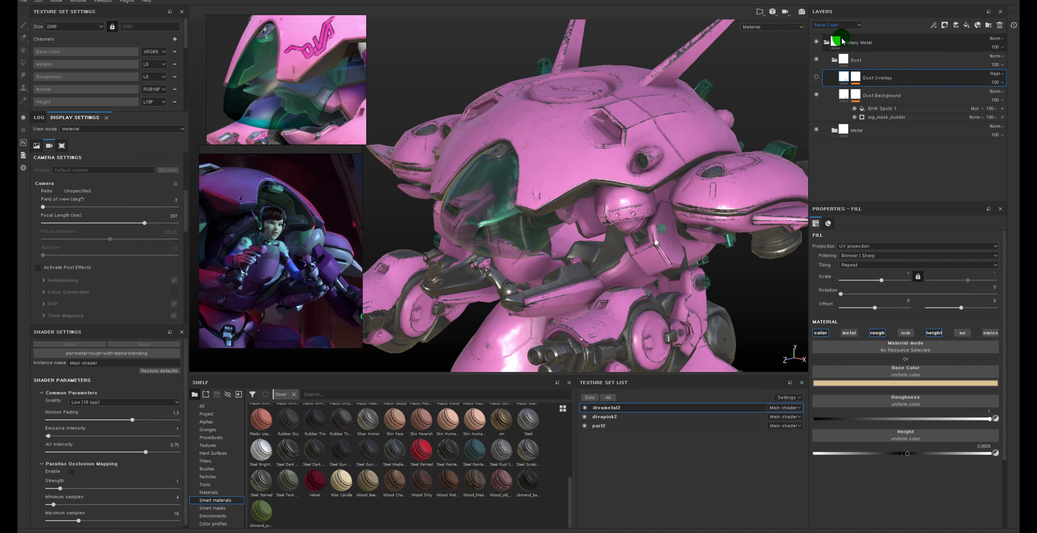
click(620, 426)
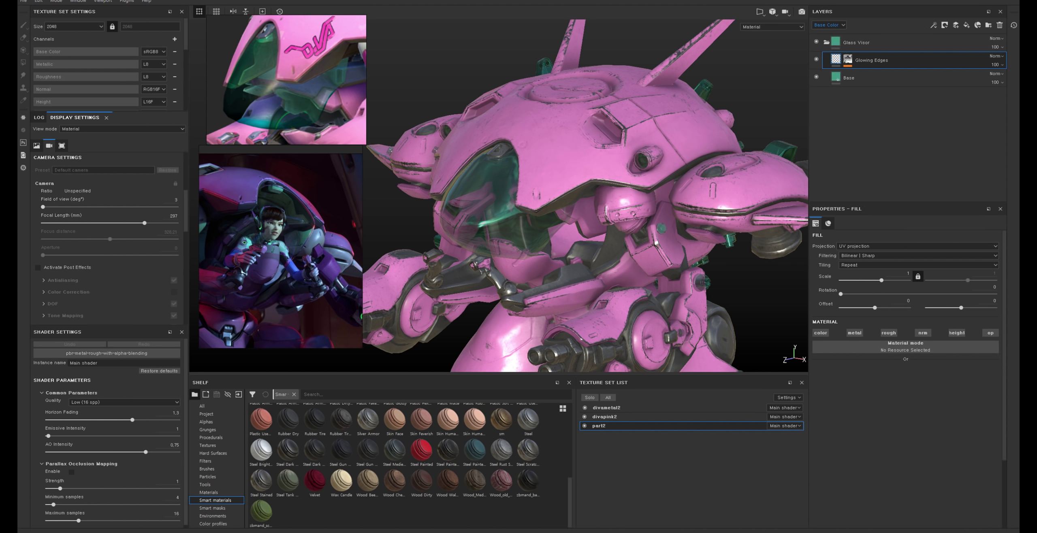
click(822, 42)
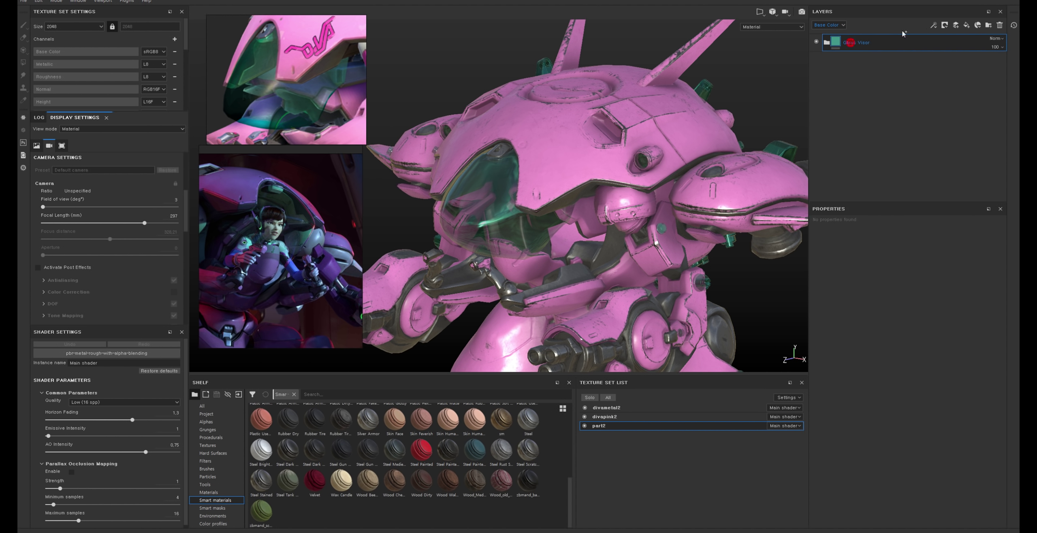
Step: Paste Military Metal into part2 and give it and Glass Visor black masks with Paint layers
key(ctrl+v)
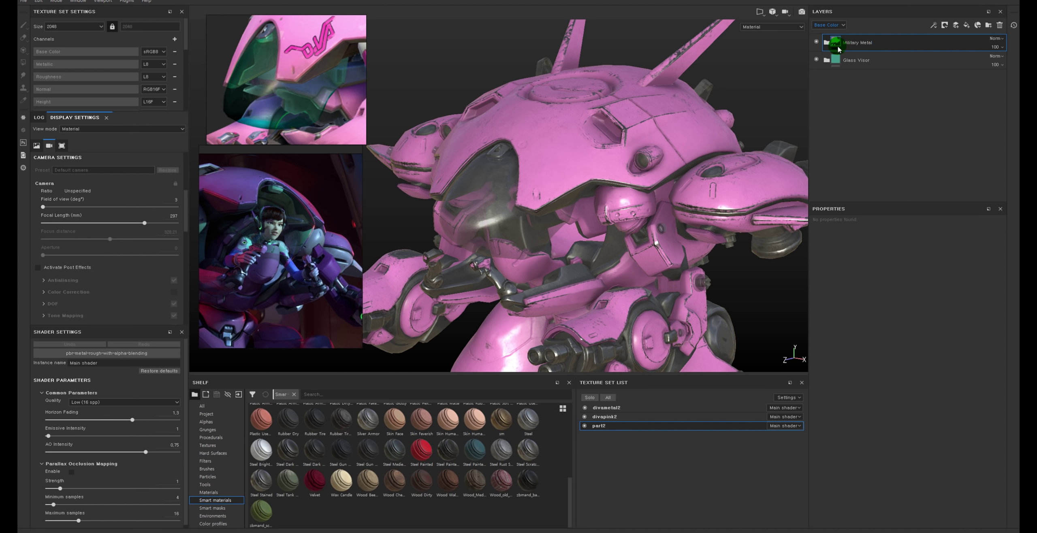
right_click(838, 49)
click(863, 61)
right_click(839, 59)
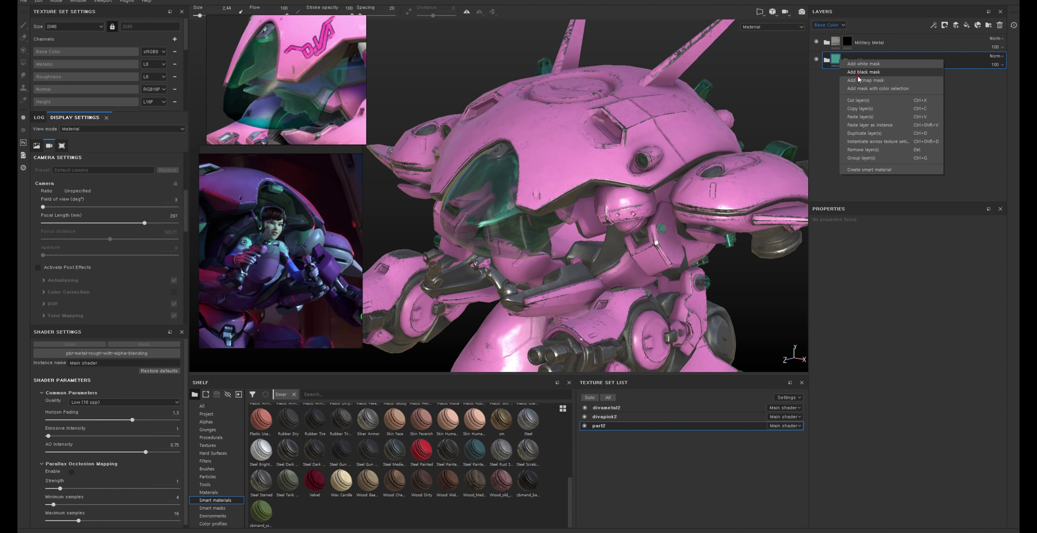
click(858, 72)
right_click(846, 60)
click(860, 209)
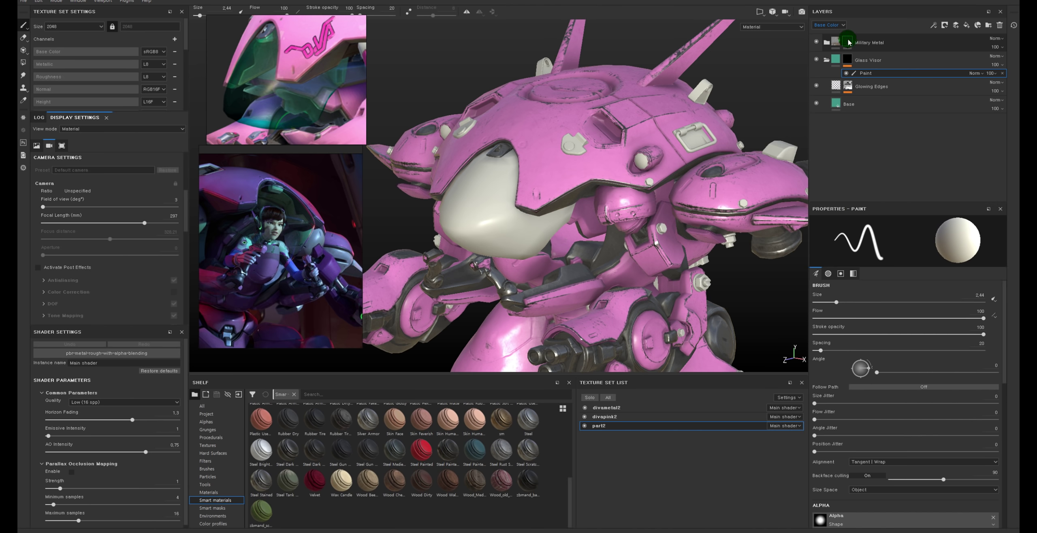
right_click(848, 42)
click(863, 183)
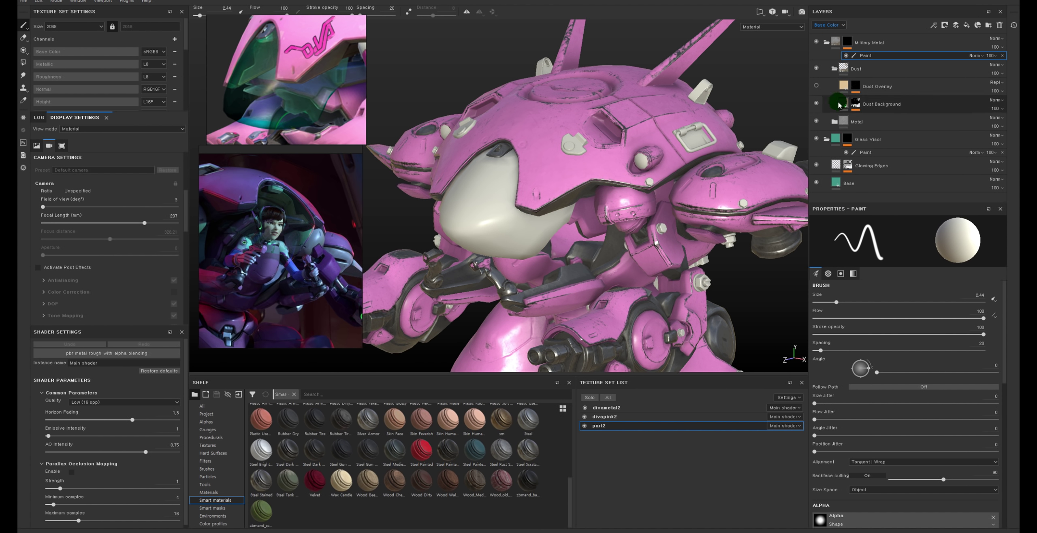
click(835, 42)
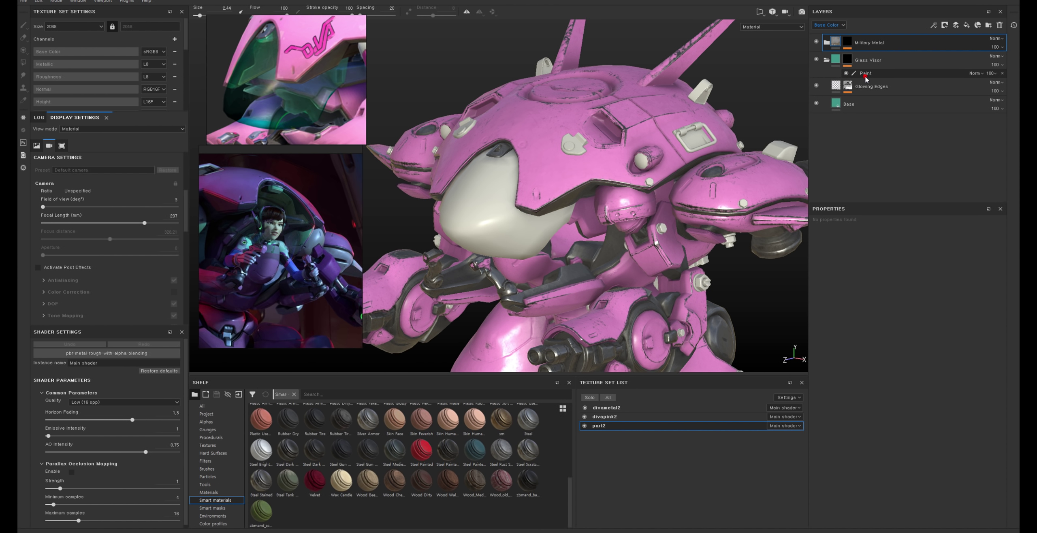
Step: Polygon-fill the canopy into the Glass Visor mask and review it around the hull
click(865, 74)
key(4)
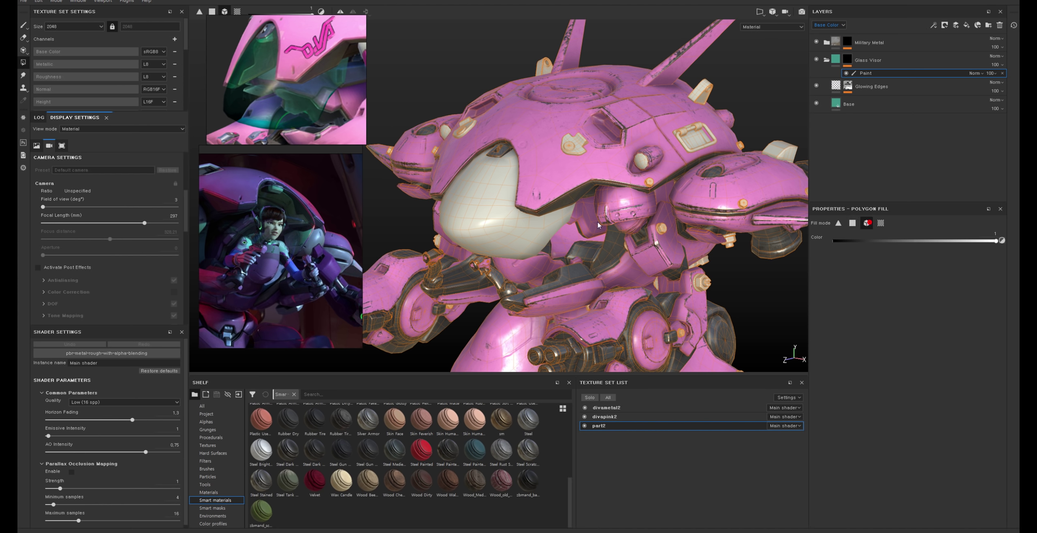
click(506, 225)
alt+drag(506, 226, 617, 224)
scroll(698, 179, up, 2)
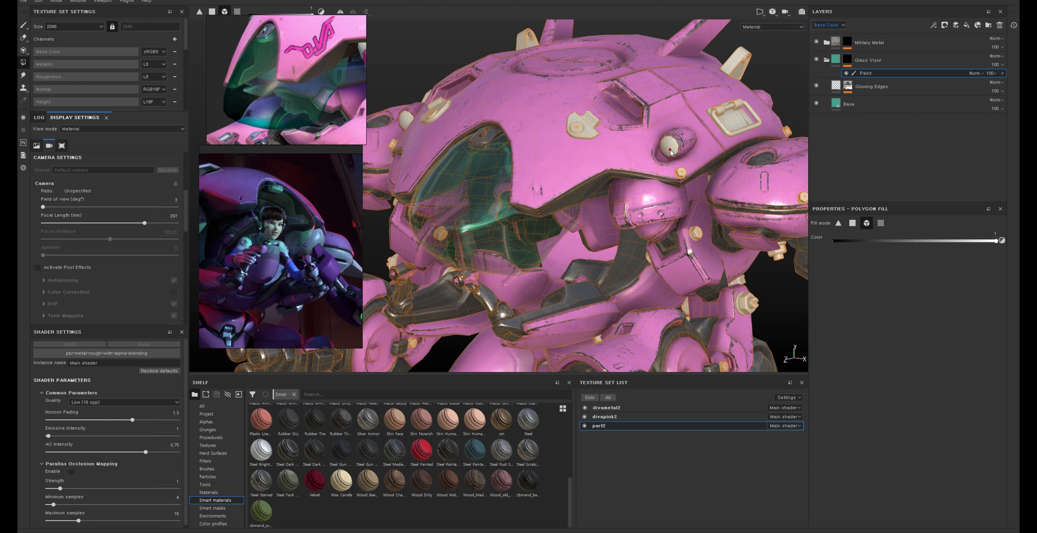
alt+drag(669, 151, 437, 185)
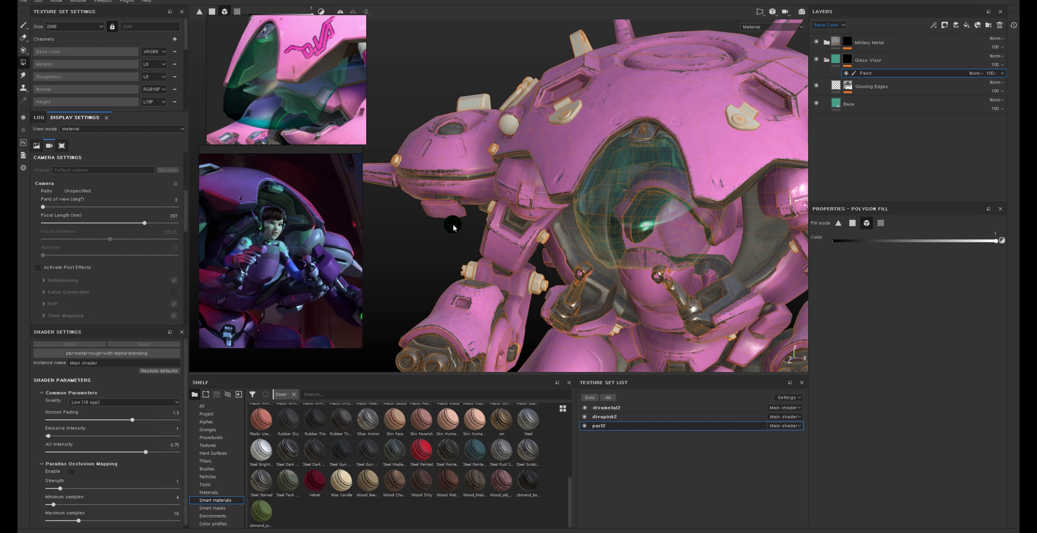
alt+drag(453, 227, 488, 233)
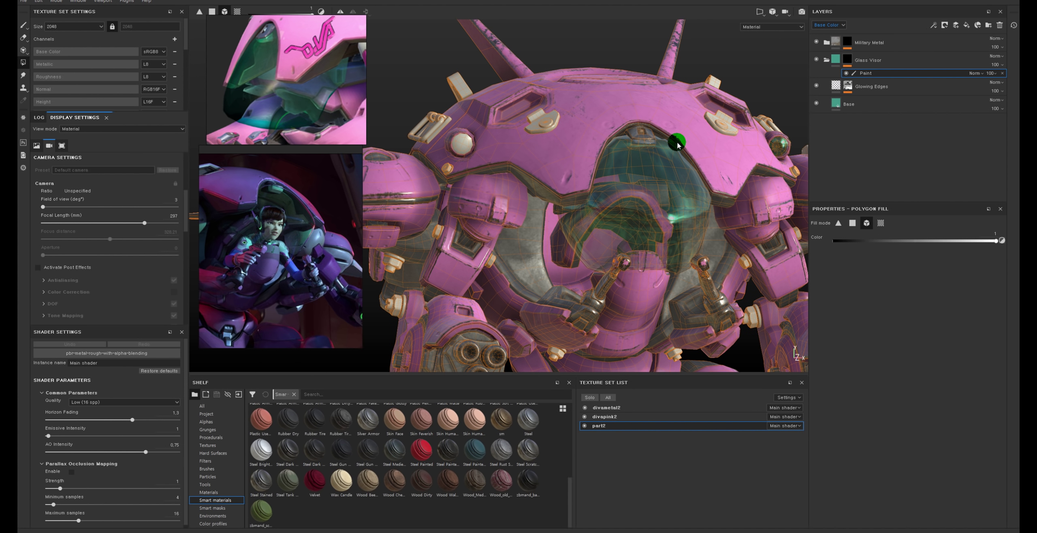
alt+drag(677, 145, 567, 162)
scroll(567, 162, down, 3)
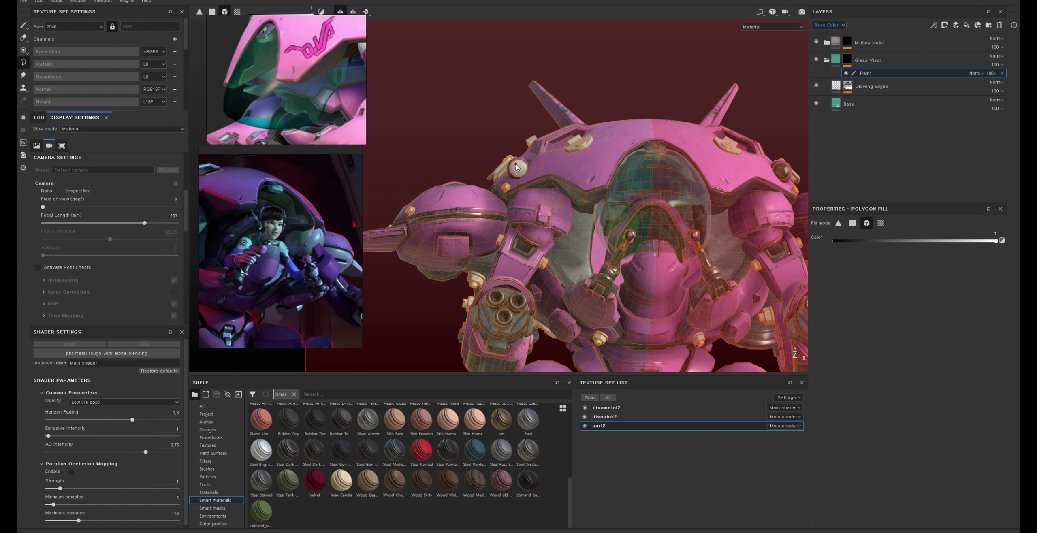
mouse_move(560, 174)
alt+mouse_down()
mouse_move(638, 161)
mouse_move(594, 237)
mouse_move(510, 128)
mouse_move(640, 170)
mouse_move(670, 108)
mouse_move(595, 177)
alt+mouse_up()
key(Delete)
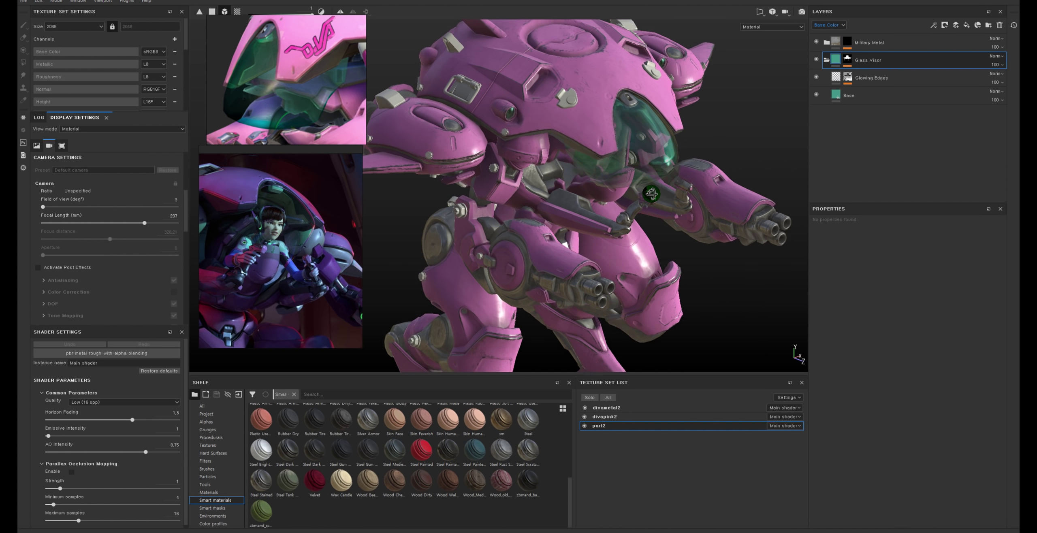
Step: Inspect a pod hatch and reframe the reference image to show the whole mech
alt+right_drag(595, 178, 613, 219)
alt+drag(614, 220, 665, 239)
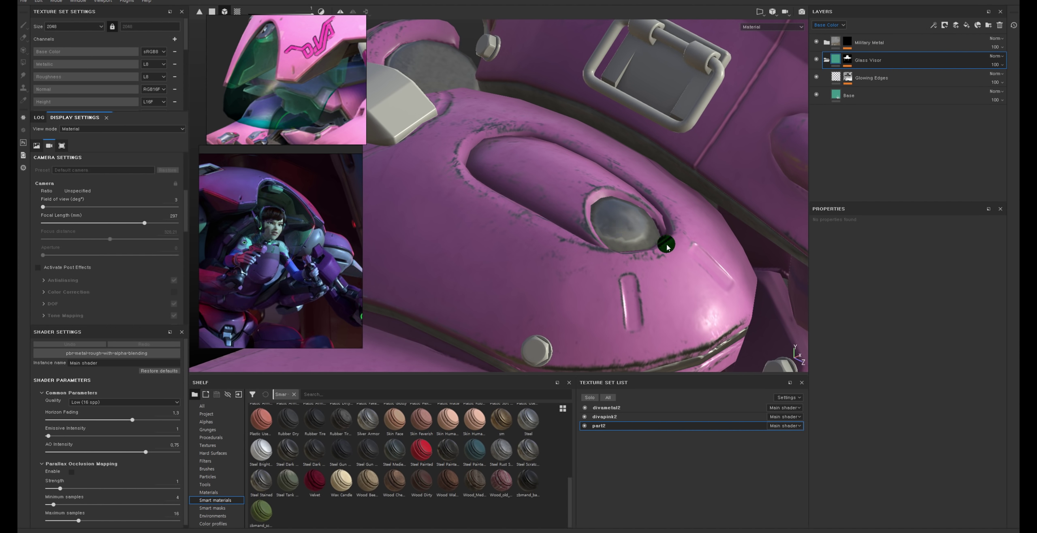
scroll(664, 239, down, 3)
drag(282, 113, 283, 97)
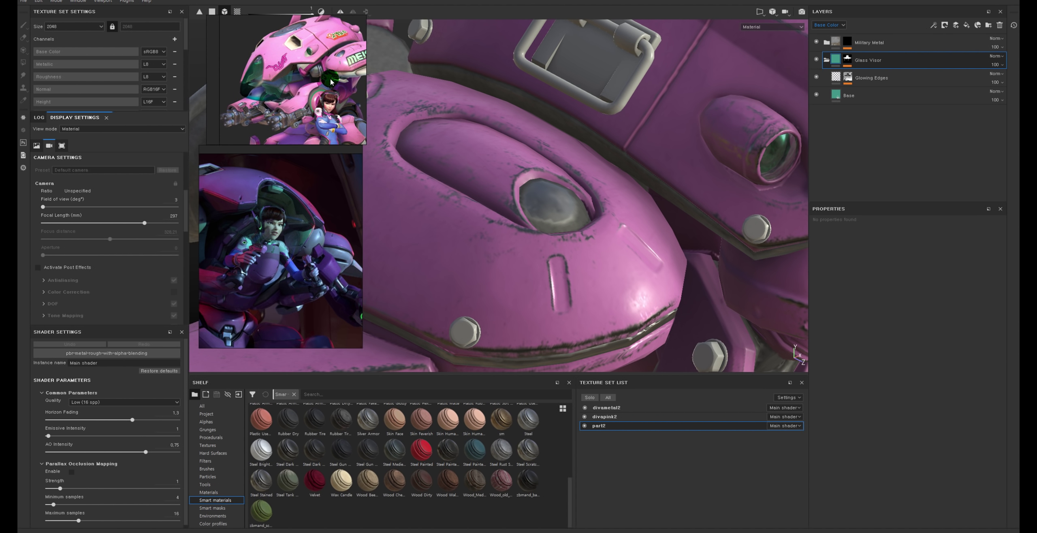
scroll(689, 170, down, 3)
alt+drag(688, 170, 705, 142)
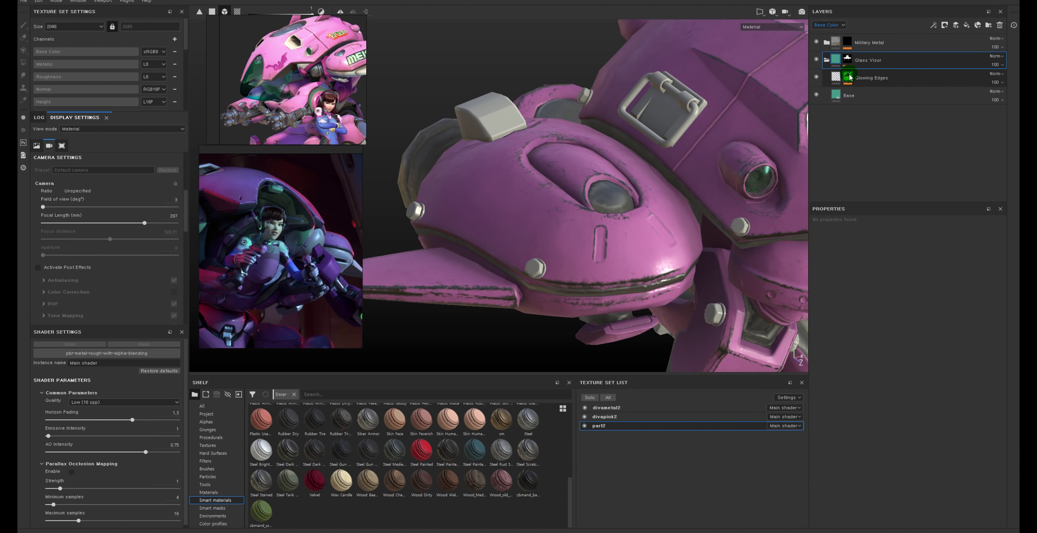
Step: Add a Levels effect to the Military Metal mask so metal shows only on bolts and handles
click(846, 42)
click(848, 68)
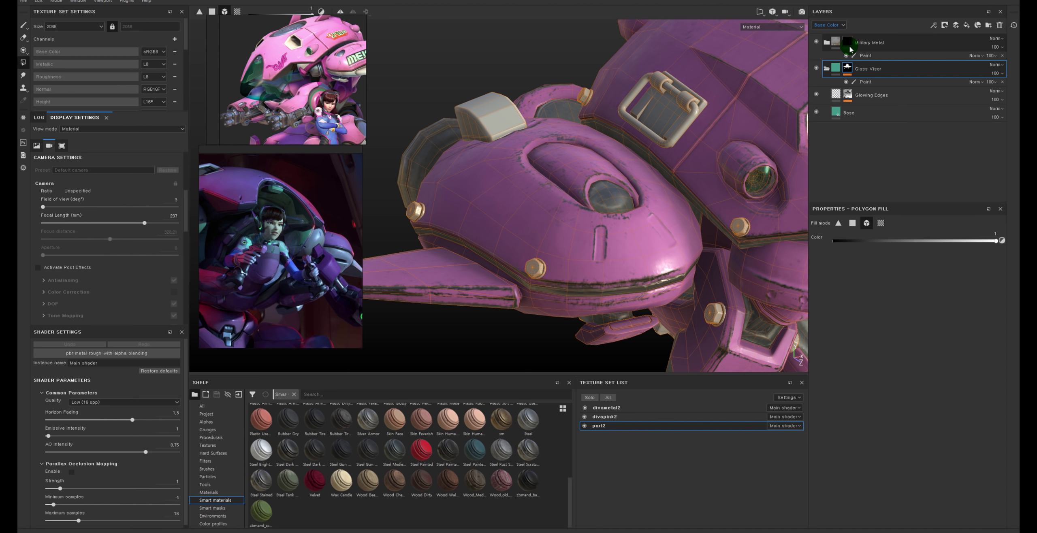
click(849, 48)
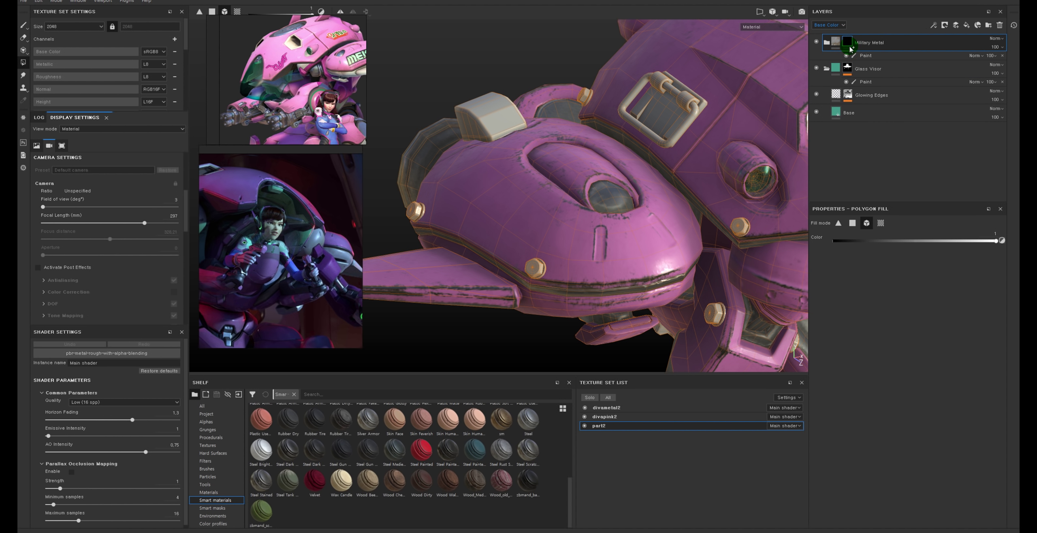
alt+click(849, 48)
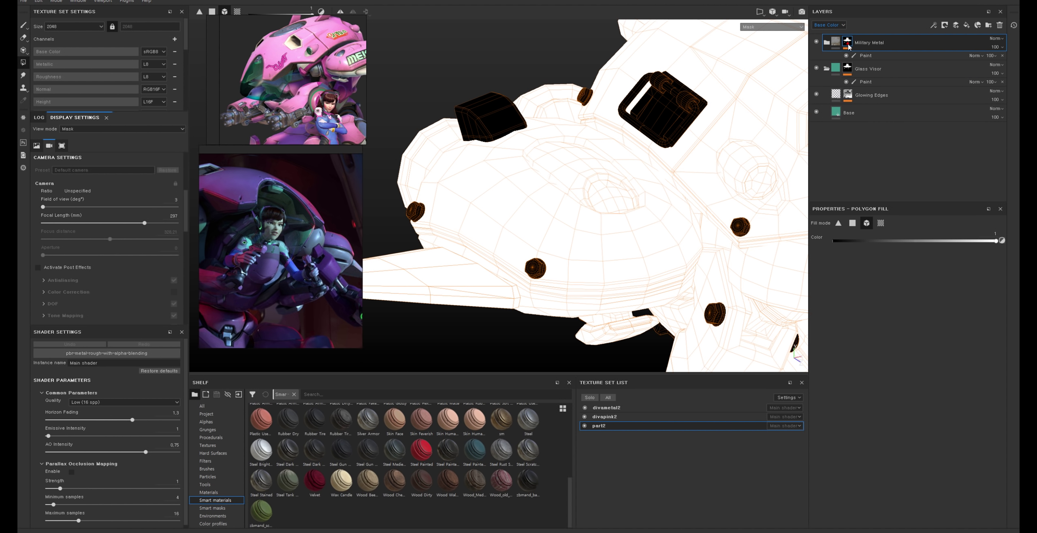
right_click(853, 47)
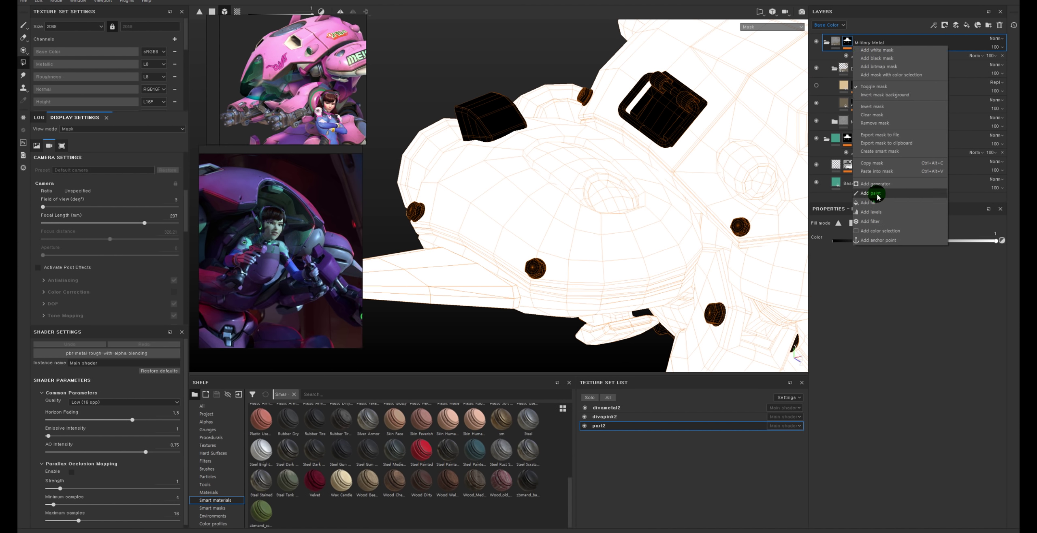
click(867, 208)
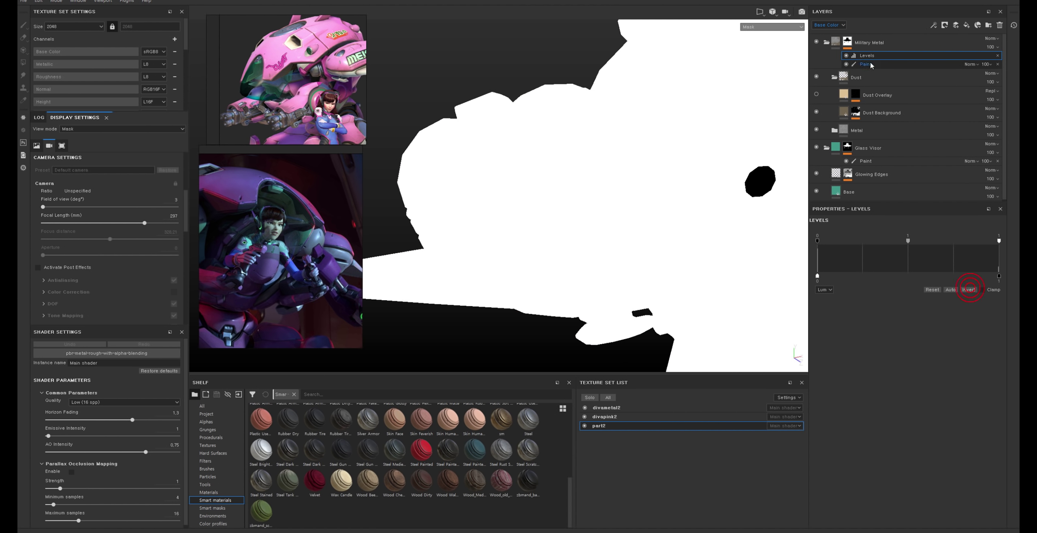
click(836, 42)
mouse_move(298, 135)
alt+mouse_down()
mouse_move(670, 163)
mouse_move(524, 111)
alt+mouse_up()
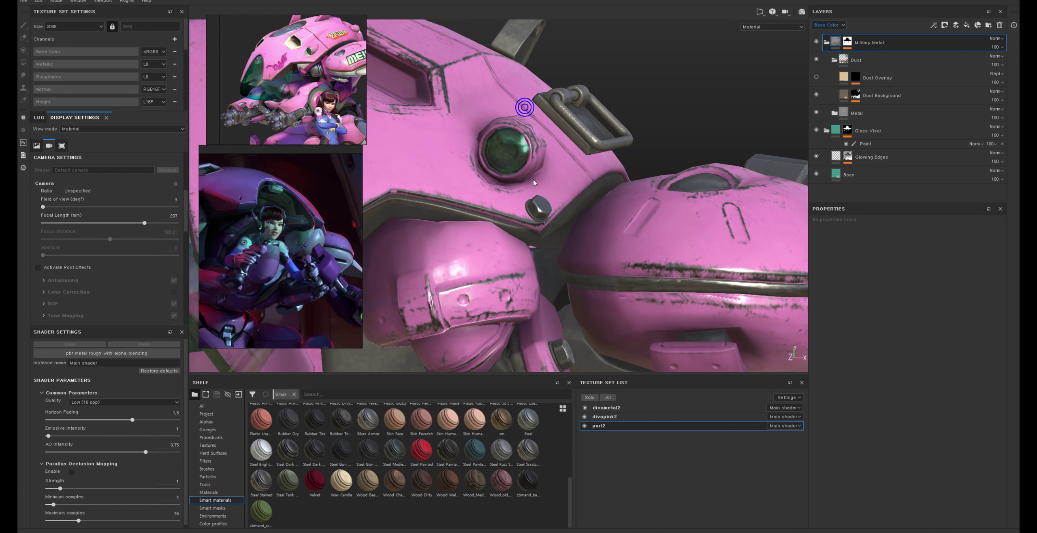
Step: Inspect the cockpit and whole mech, collapse the Dust folder and save the project
mouse_move(525, 111)
alt+mouse_down()
mouse_move(689, 138)
mouse_move(392, 175)
alt+mouse_up()
scroll(688, 137, down, 5)
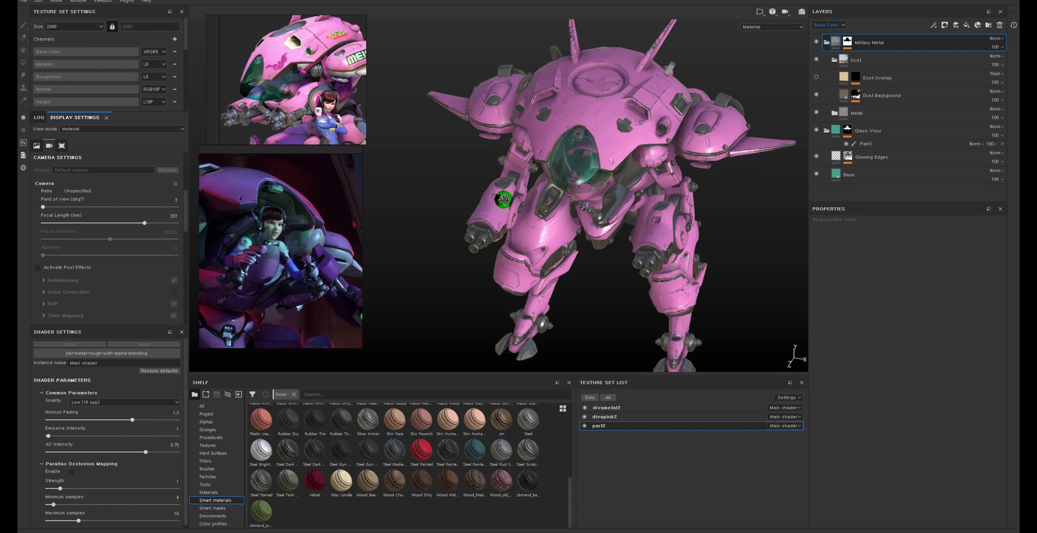
scroll(463, 196, up, 5)
alt+drag(463, 196, 605, 185)
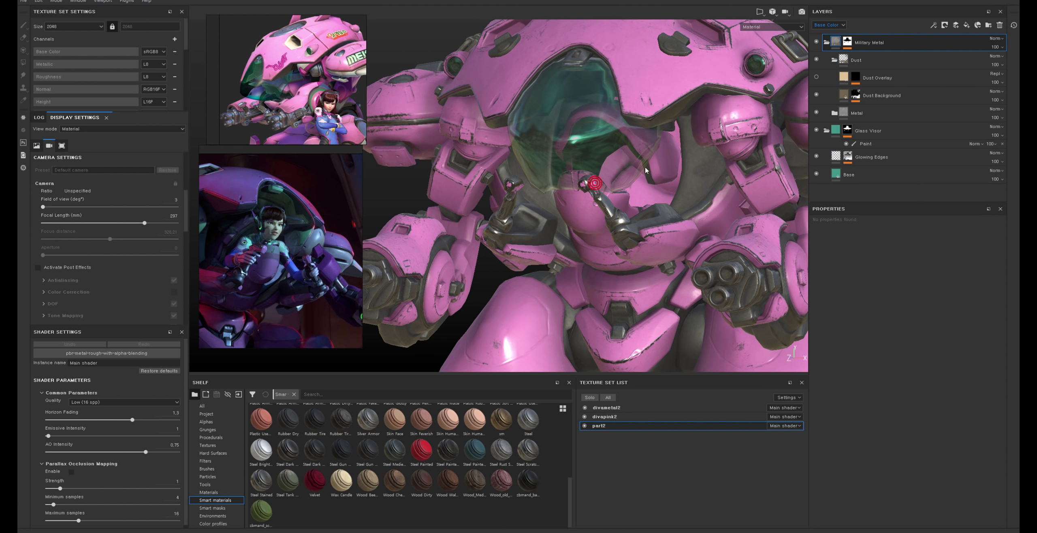
click(834, 60)
scroll(567, 182, down, 5)
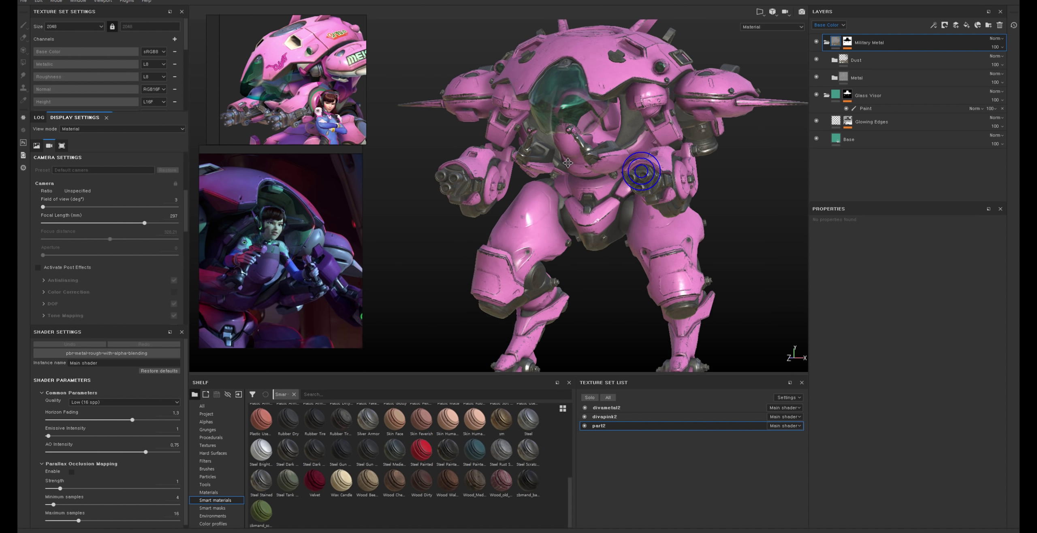
alt+drag(526, 179, 570, 177)
key(ctrl+s)
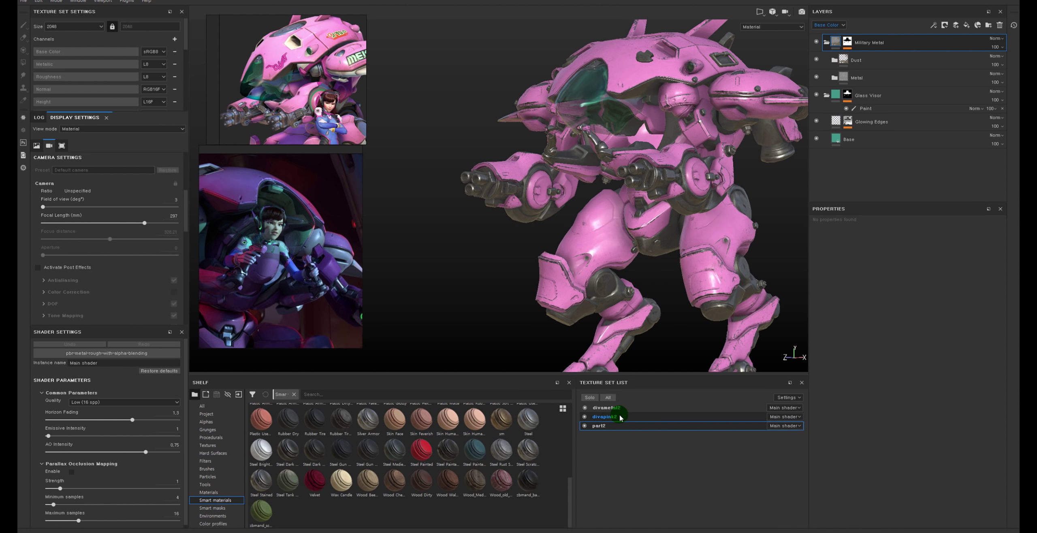
Step: On divapink2, enlarge the 3D view and select Base Paint in Steel Painted Stained
click(605, 415)
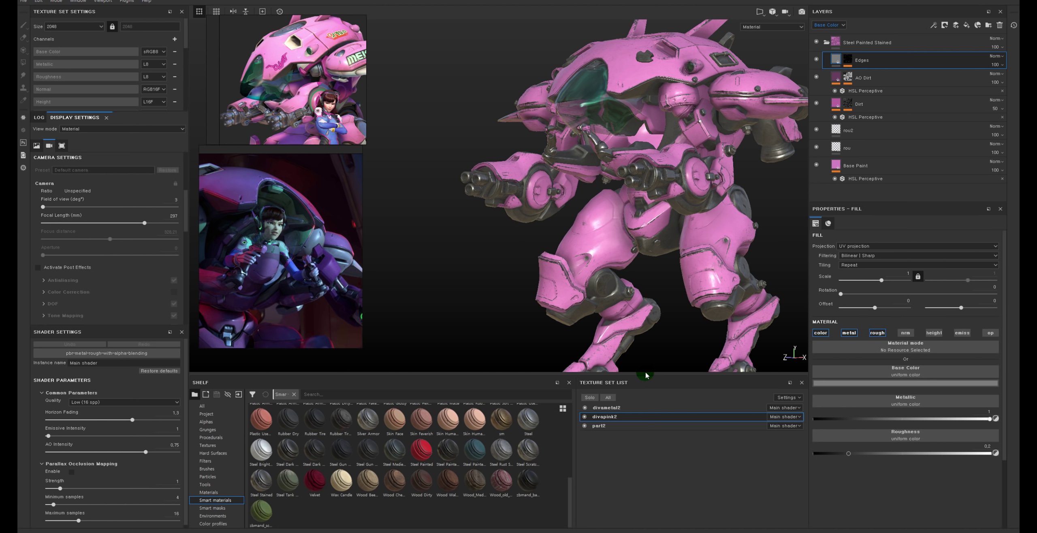
drag(640, 376, 640, 440)
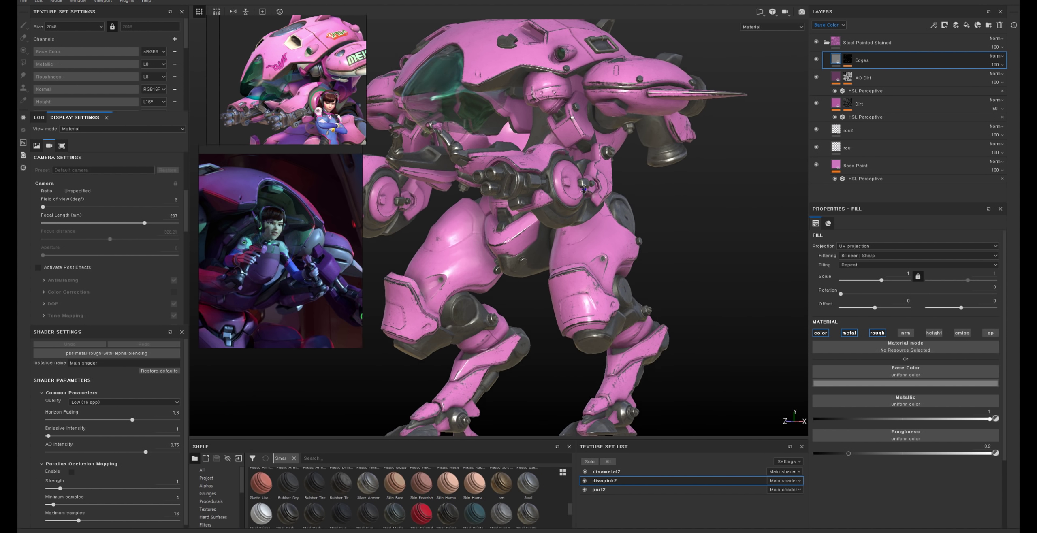
alt+drag(668, 283, 600, 262)
click(826, 42)
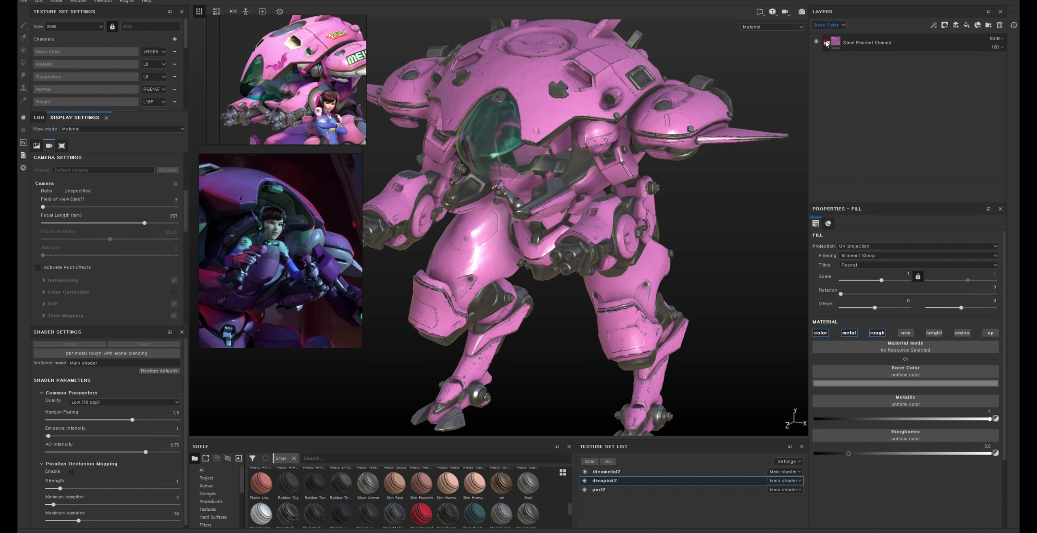
click(827, 42)
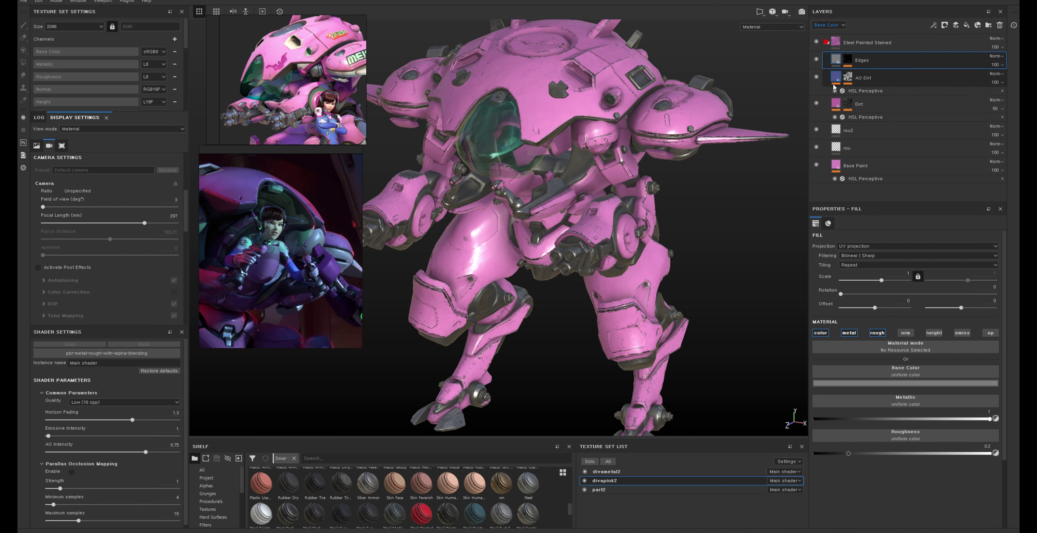
click(835, 165)
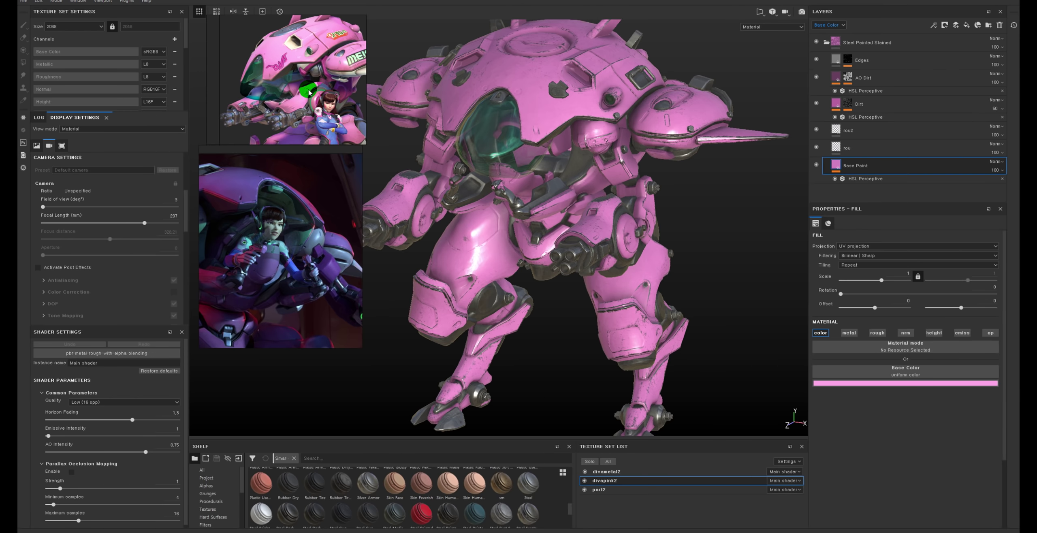
Step: Enlarge the lower reference image and place it beside the 3D view
scroll(308, 92, up, 2)
scroll(313, 83, up, 2)
scroll(320, 73, up, 2)
scroll(324, 64, up, 2)
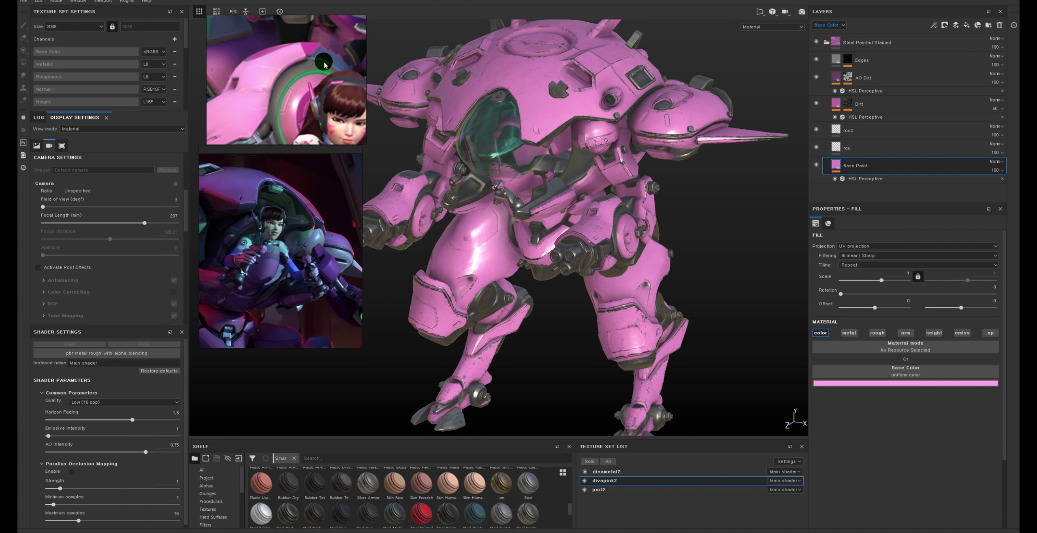
scroll(320, 81, down, 3)
scroll(316, 154, down, 3)
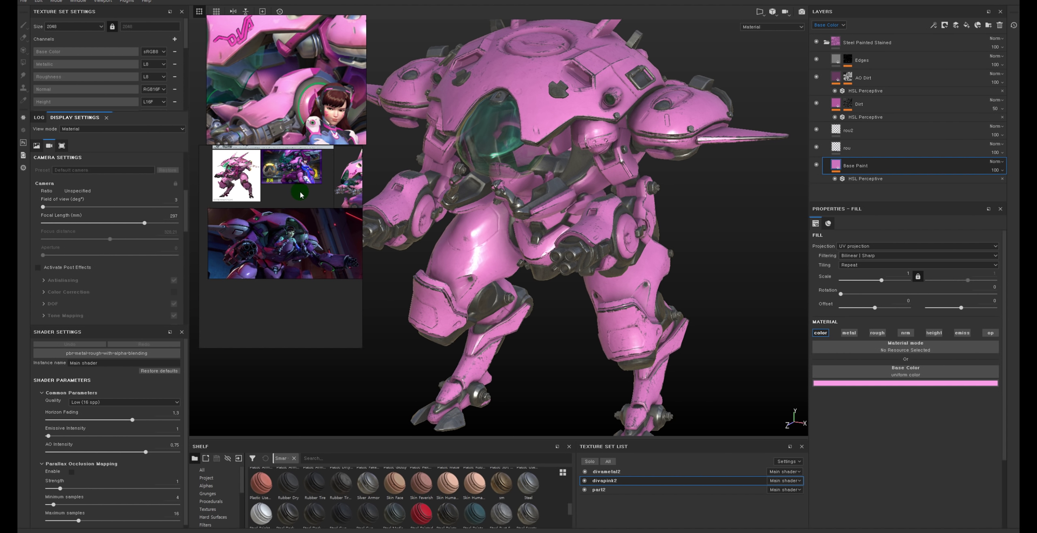
scroll(300, 194, up, 3)
scroll(323, 316, up, 2)
scroll(307, 197, up, 2)
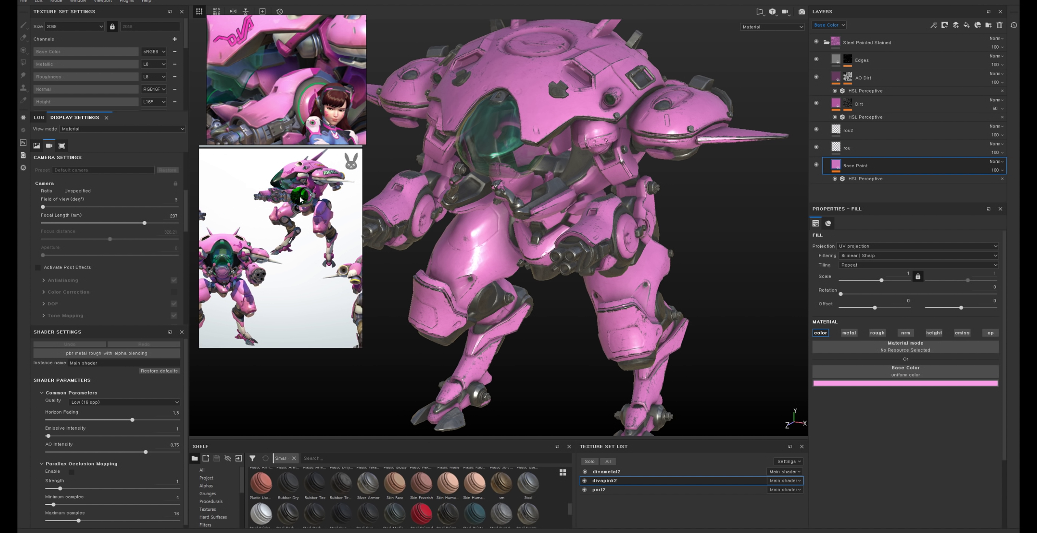
scroll(300, 198, up, 3)
scroll(299, 247, up, 2)
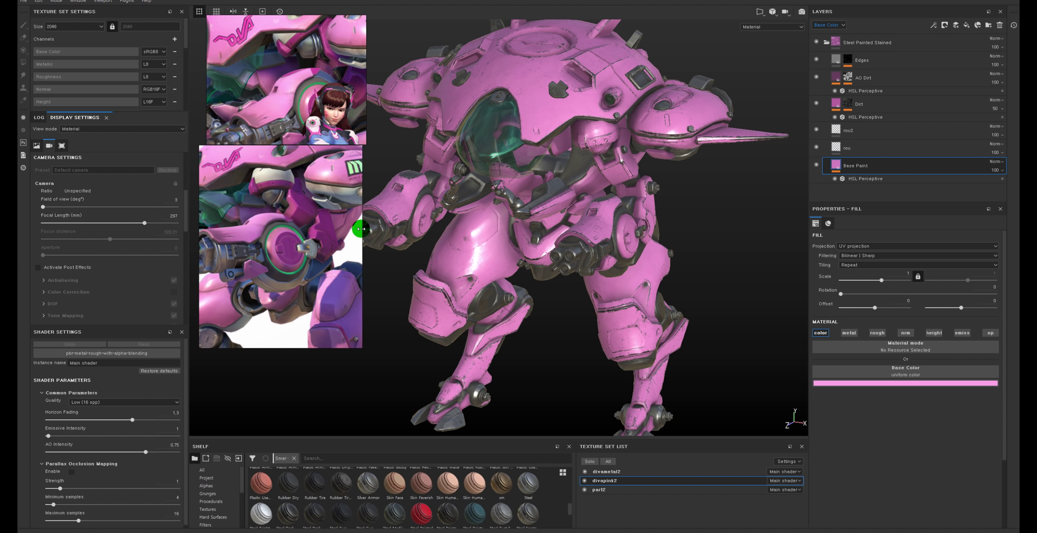
drag(361, 229, 417, 229)
drag(359, 256, 327, 282)
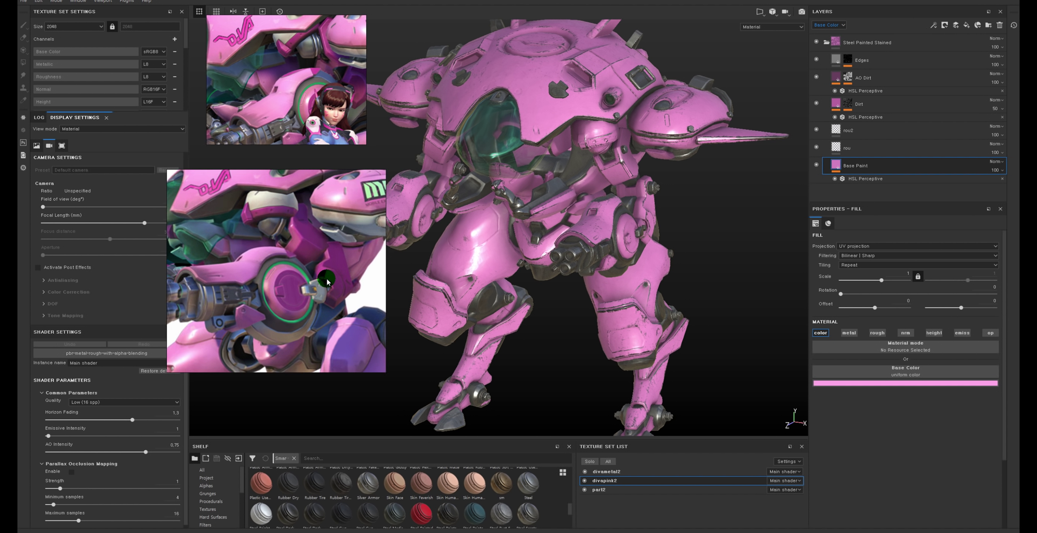
Step: Duplicate Base Paint and set the copy's HSL to lightness 0.27, hue 0.51, saturation 0.77
key(ctrl+d)
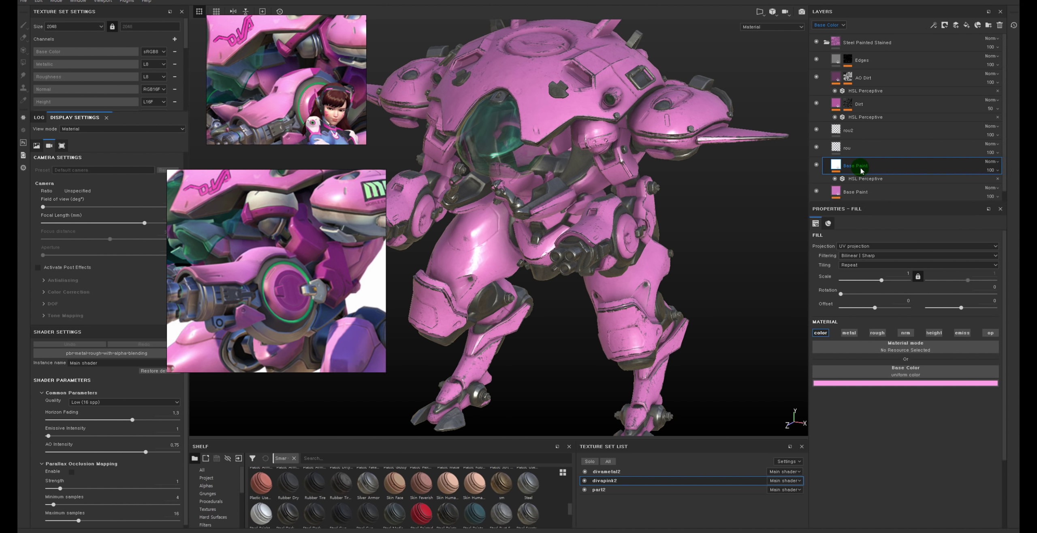
click(856, 176)
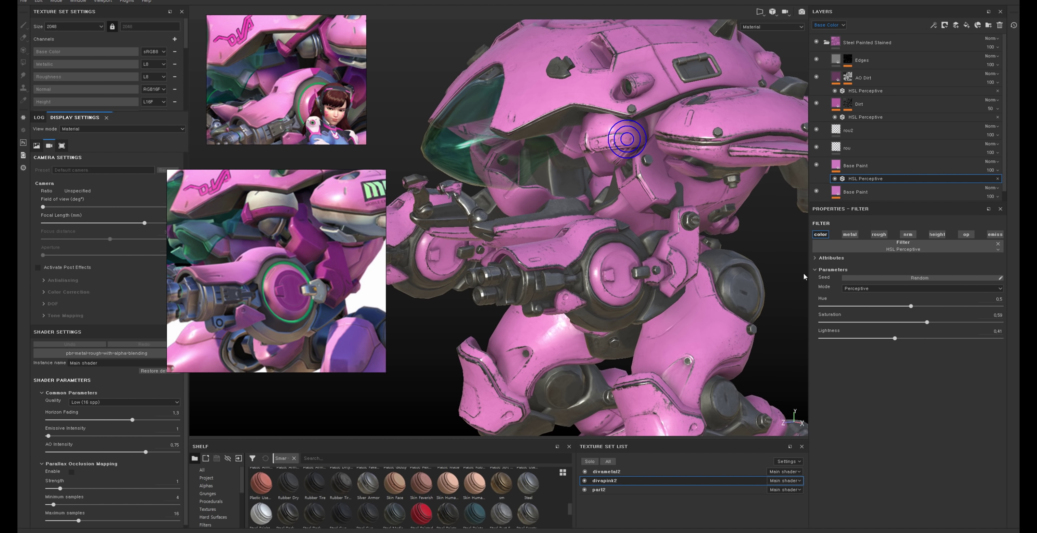
drag(895, 339, 868, 338)
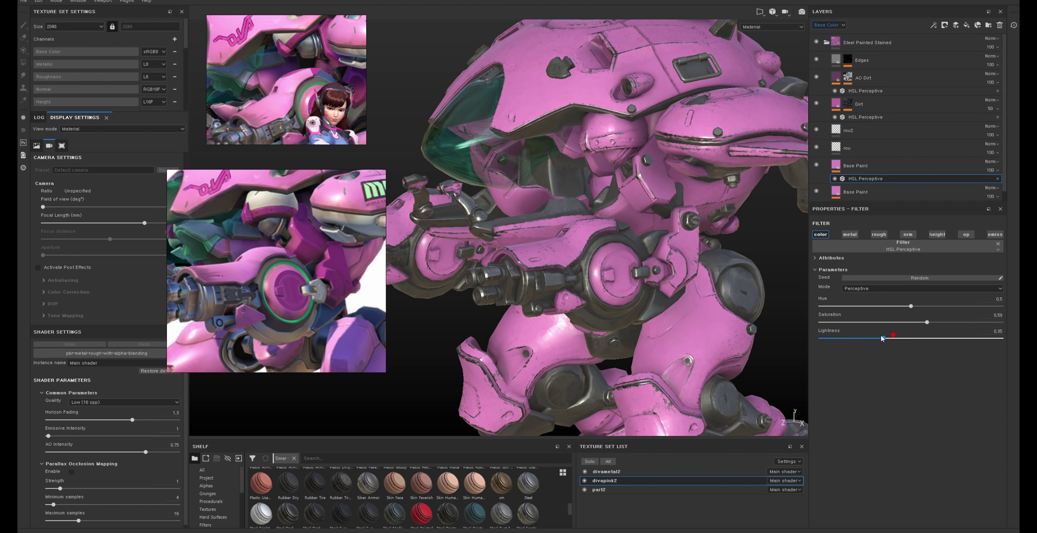
drag(909, 306, 960, 322)
click(927, 322)
scroll(291, 211, up, 5)
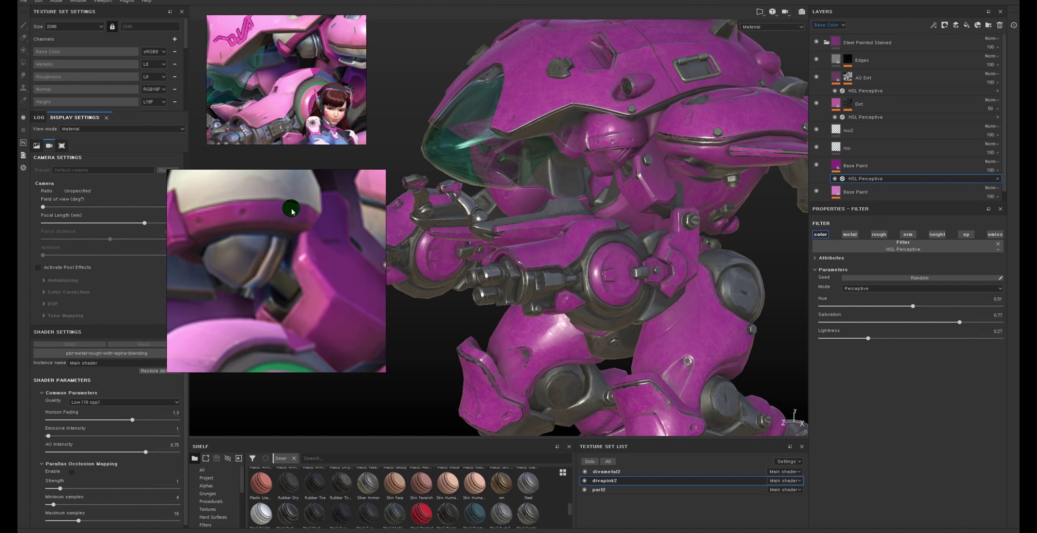
scroll(269, 213, up, 2)
alt+drag(607, 175, 779, 220)
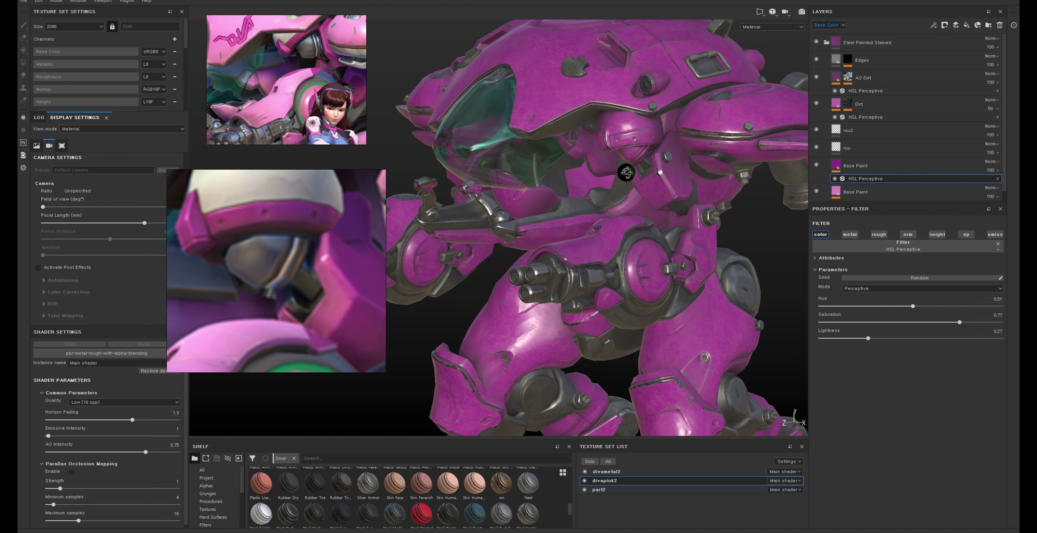
Step: Give the Base Paint copy a black mask so the magenta is hidden
click(850, 166)
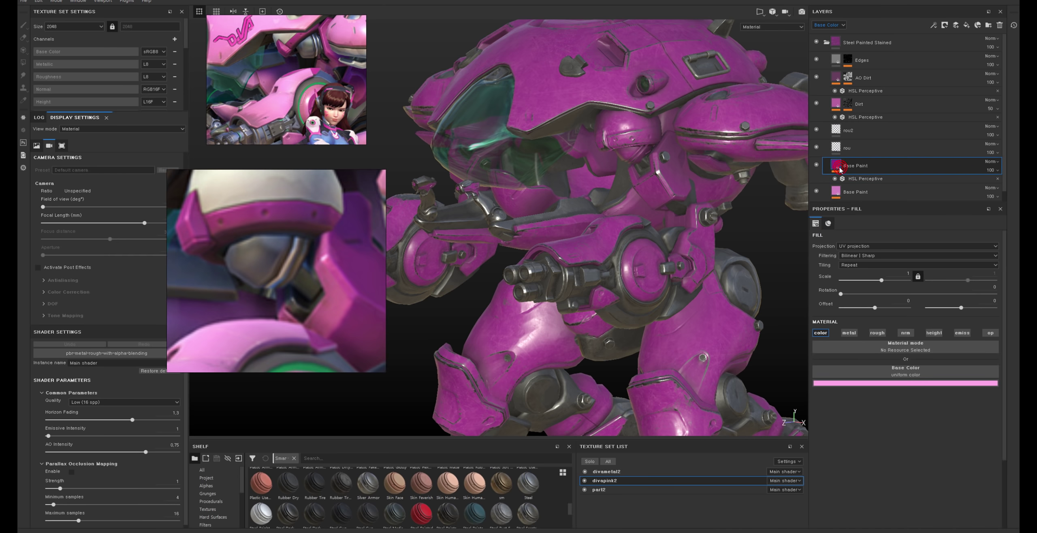
right_click(840, 168)
click(850, 178)
right_click(847, 164)
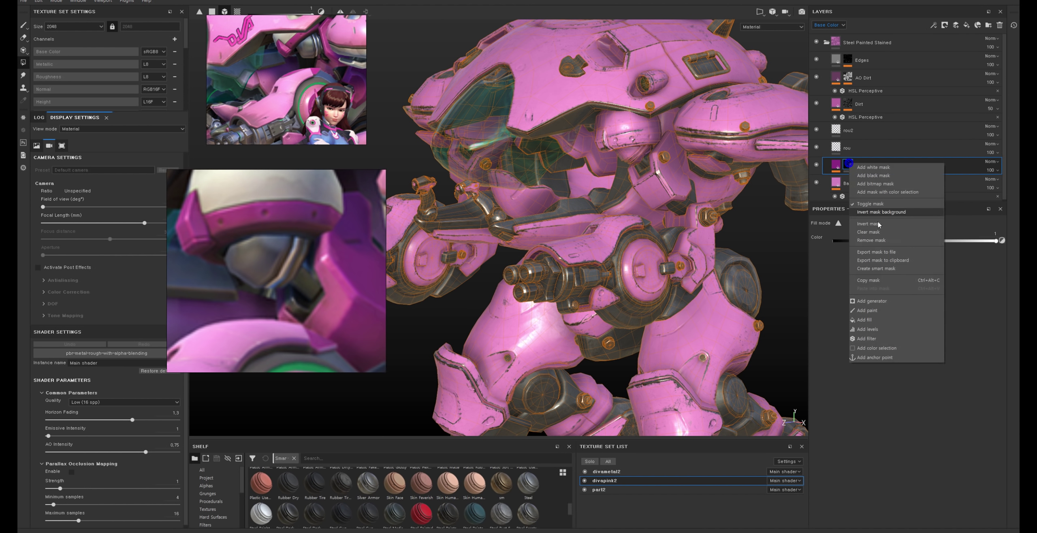
click(864, 314)
mouse_move(666, 165)
mouse_down()
mouse_move(671, 185)
mouse_move(653, 197)
mouse_up()
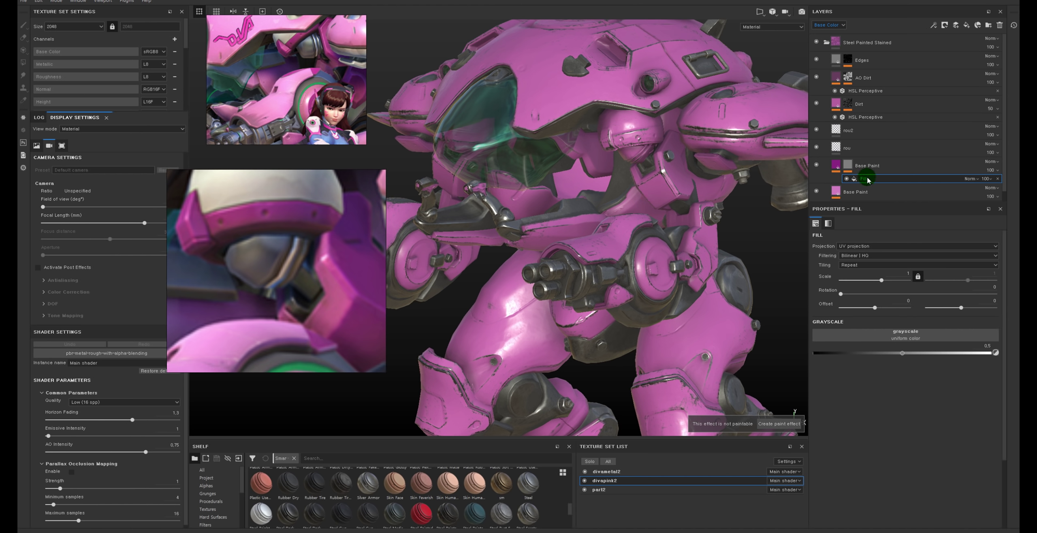
click(847, 166)
right_click(847, 165)
Step: Add paint to the mask and polygon-fill the side armour, leg and foot panels in magenta
click(884, 315)
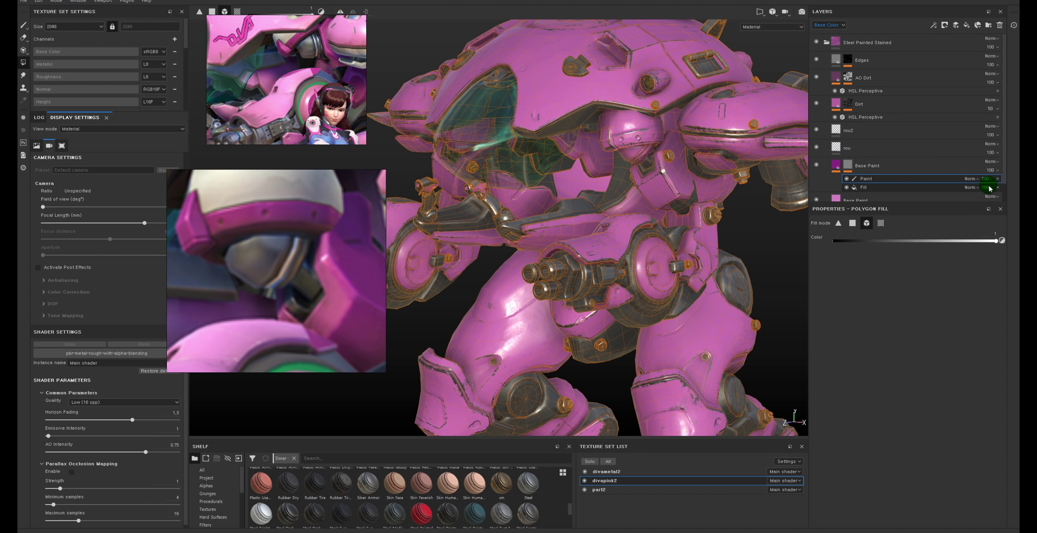
click(679, 187)
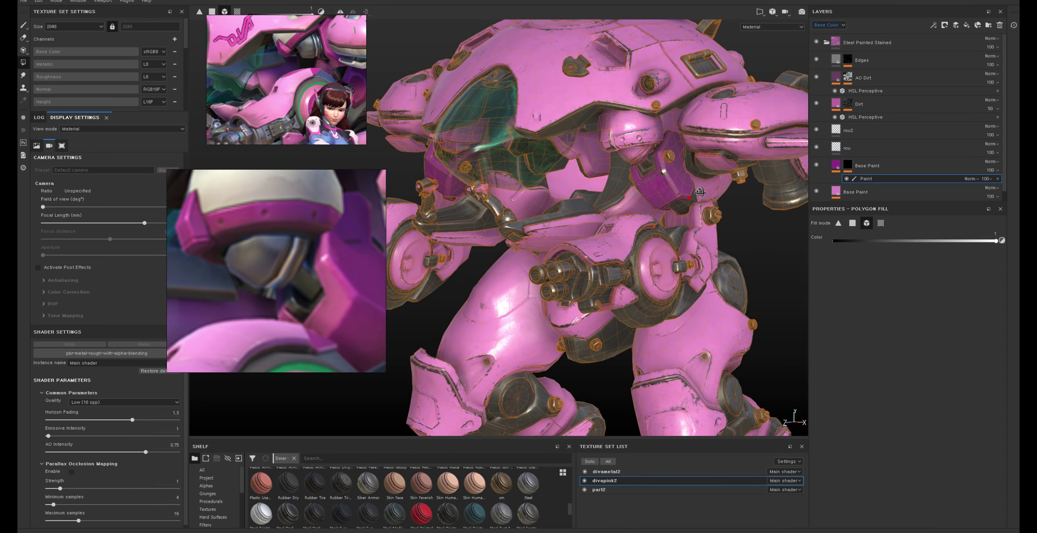
alt+drag(678, 188, 648, 190)
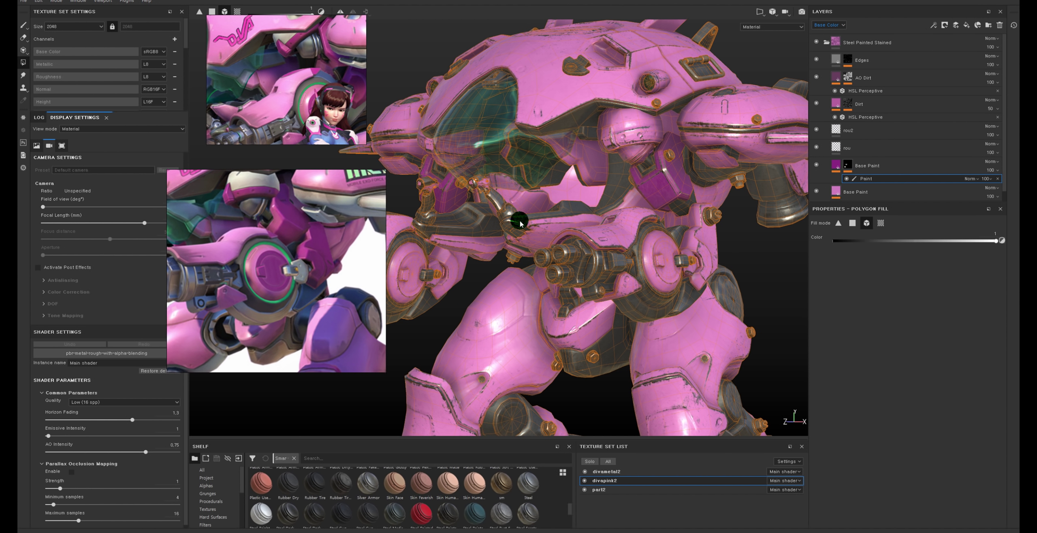
alt+drag(521, 220, 575, 218)
click(709, 249)
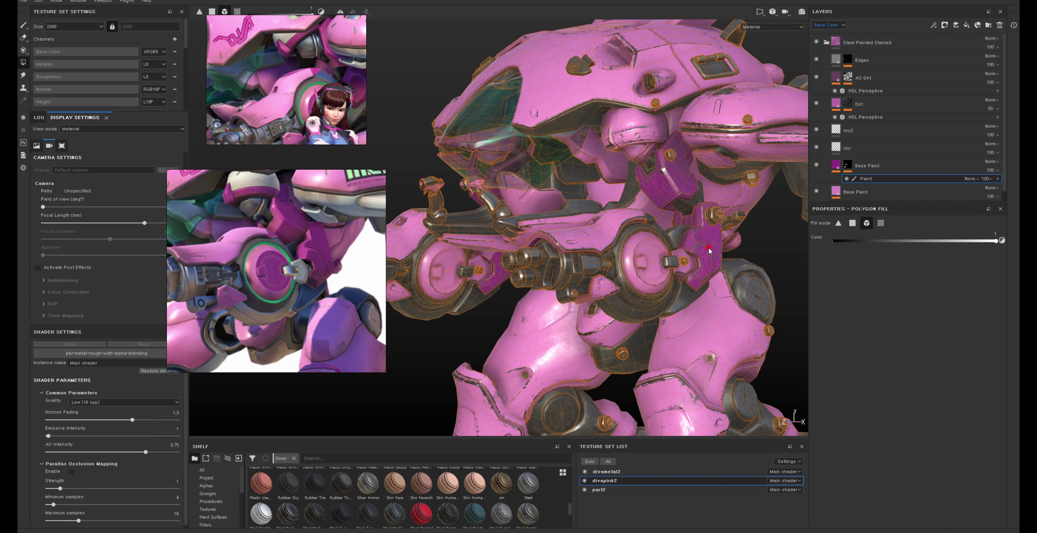
alt+drag(725, 247, 689, 243)
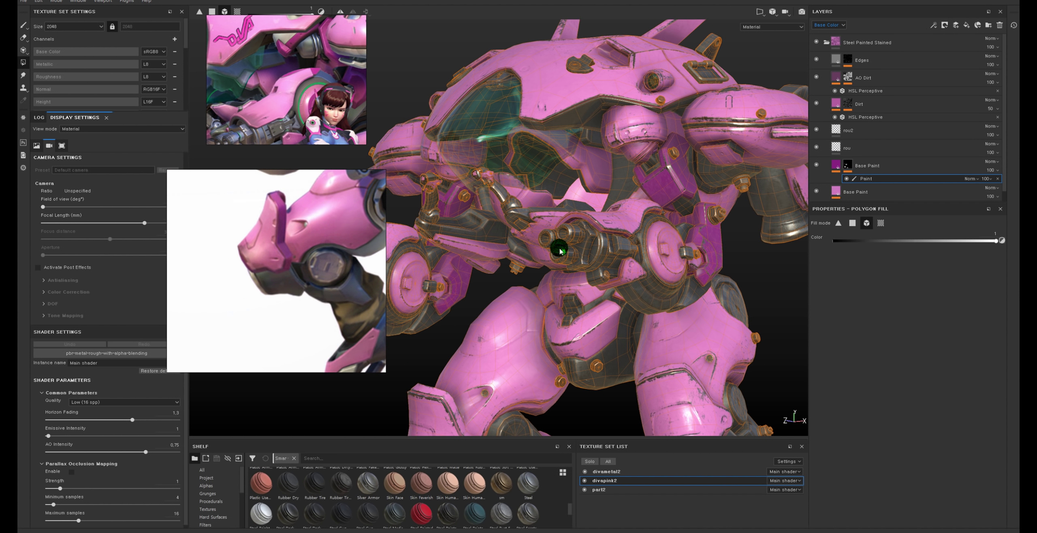
alt+drag(571, 328, 592, 231)
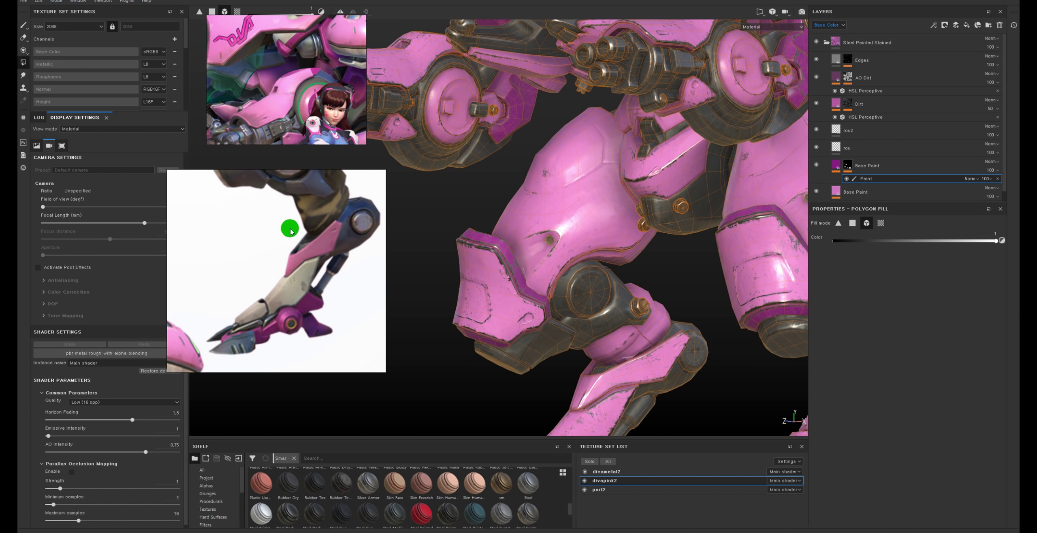
alt+middle_drag(578, 328, 563, 162)
mouse_move(625, 317)
alt+mouse_down()
mouse_move(569, 304)
mouse_move(598, 277)
alt+mouse_up()
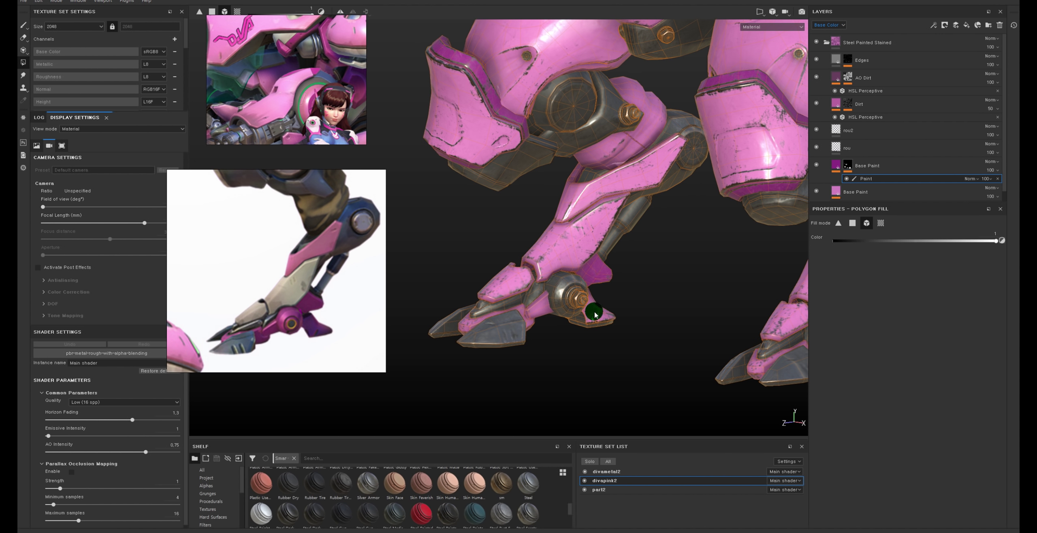
mouse_move(519, 309)
alt+mouse_down()
mouse_move(533, 293)
mouse_move(557, 295)
alt+mouse_up()
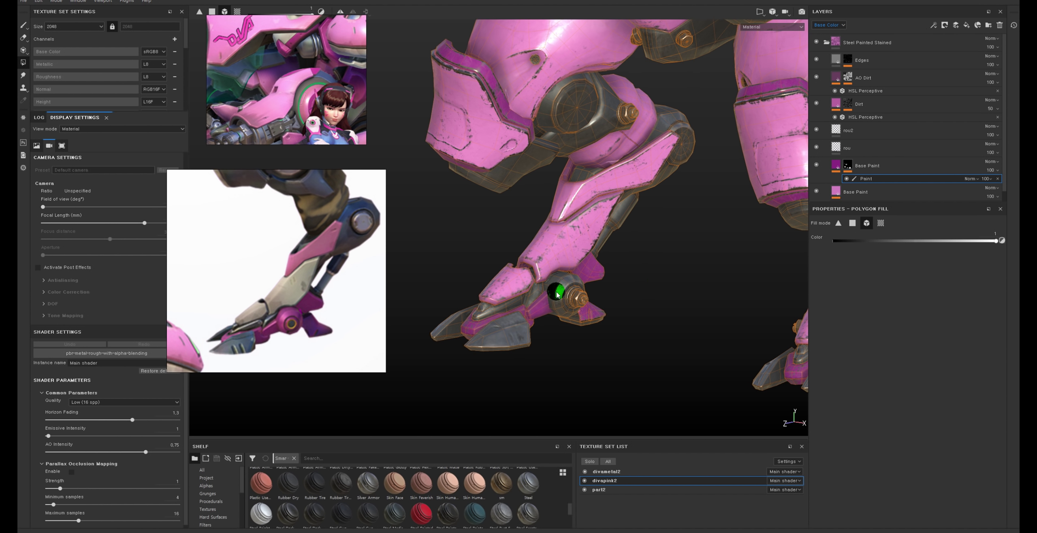
alt+middle_drag(672, 261, 557, 182)
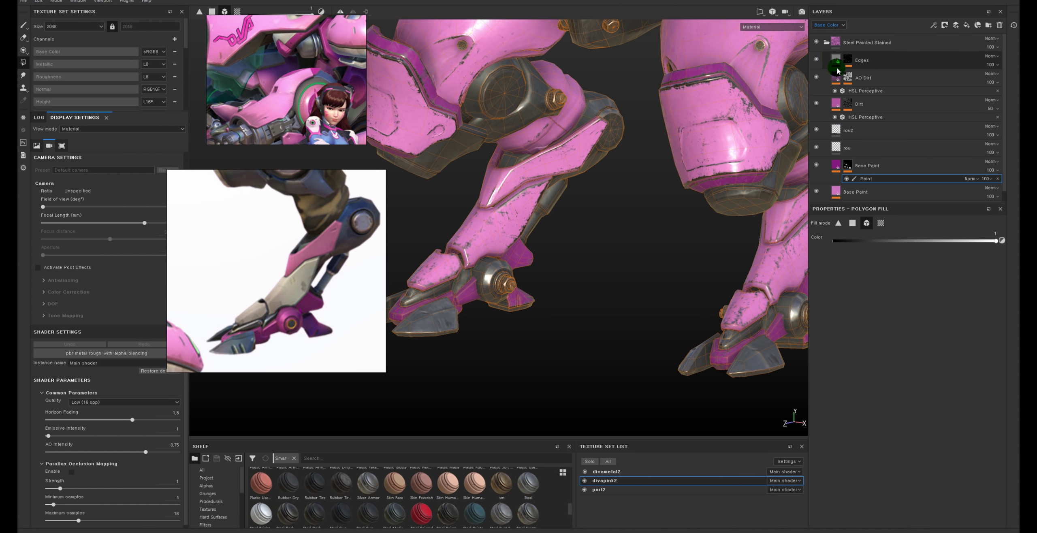
drag(823, 158, 846, 45)
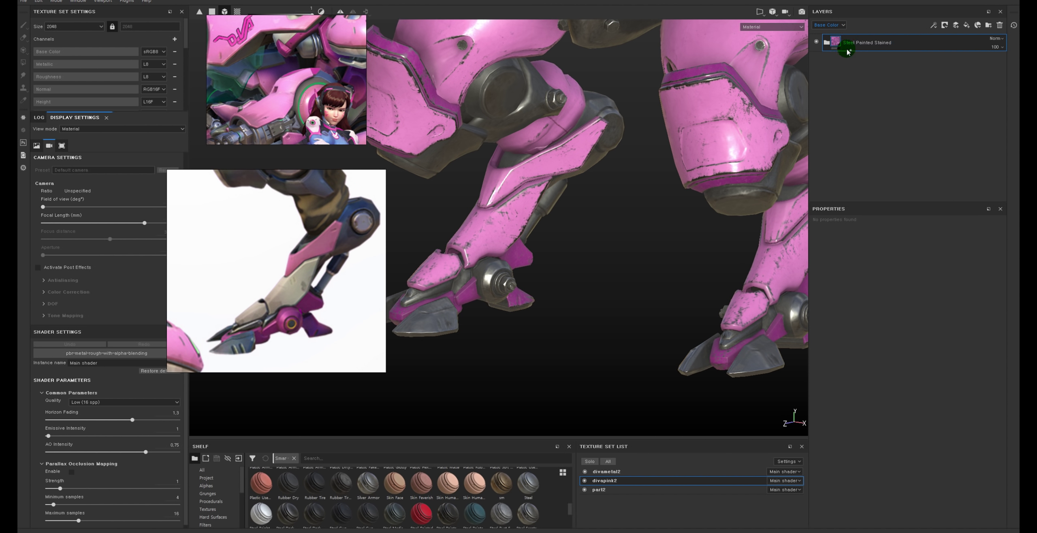
Step: On divametal2, give Steel Painted Stained a white mask with a Paint layer
double_click(609, 471)
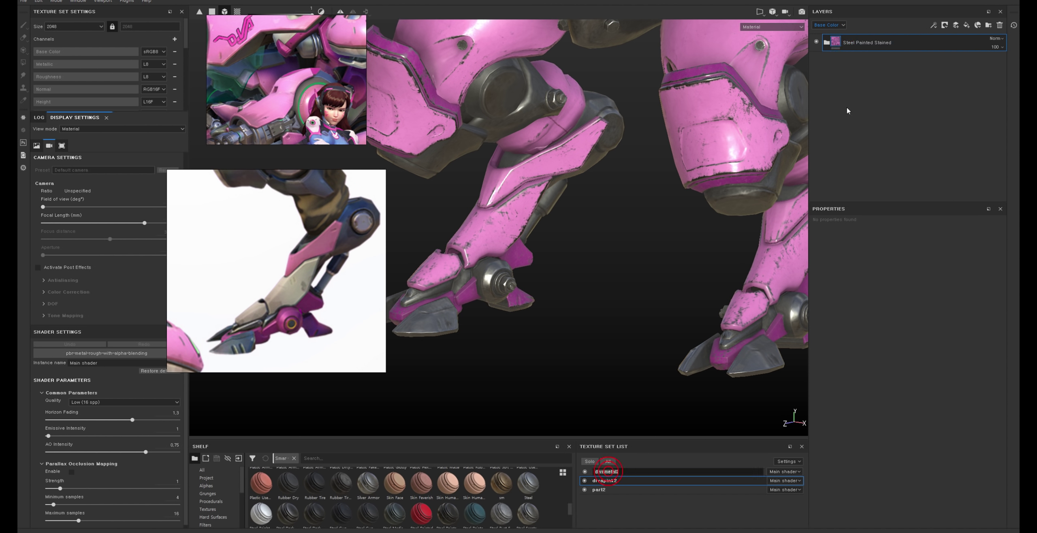
click(614, 473)
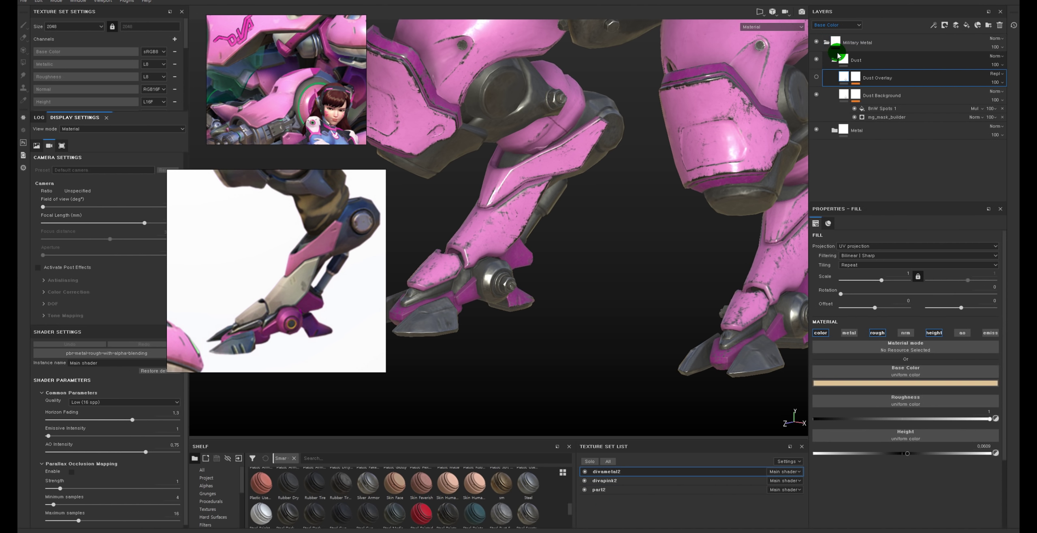
click(830, 44)
click(862, 43)
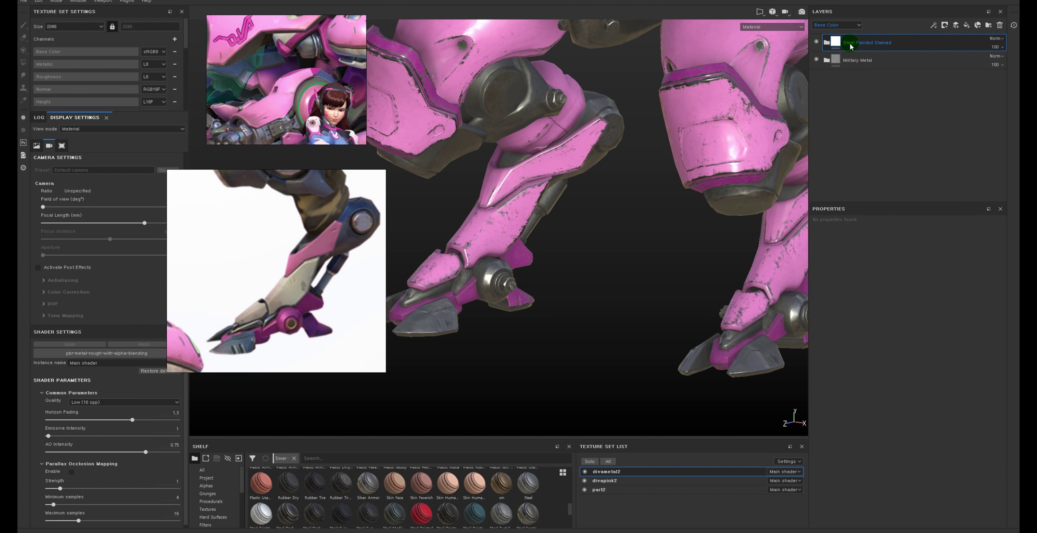
right_click(840, 44)
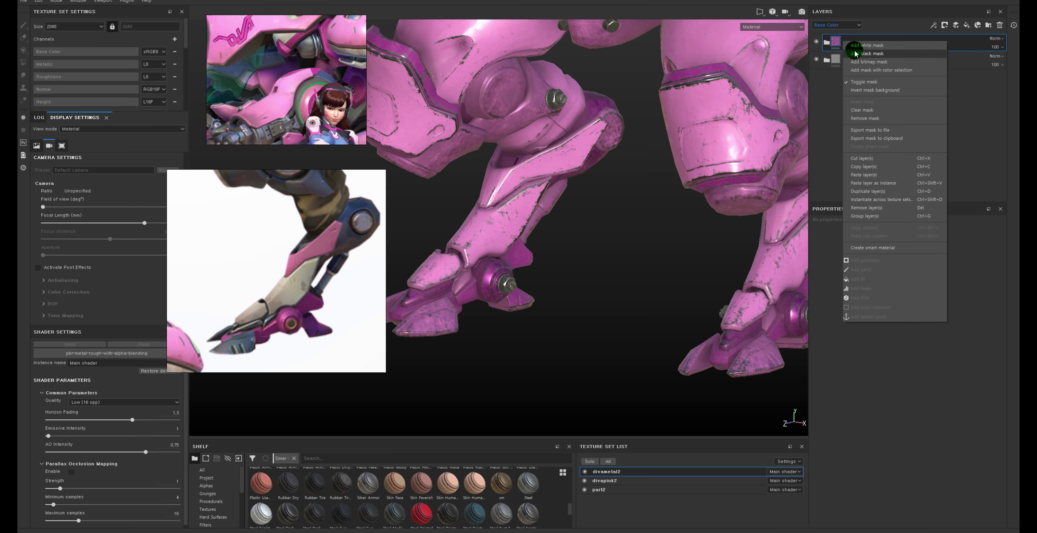
click(849, 50)
right_click(848, 46)
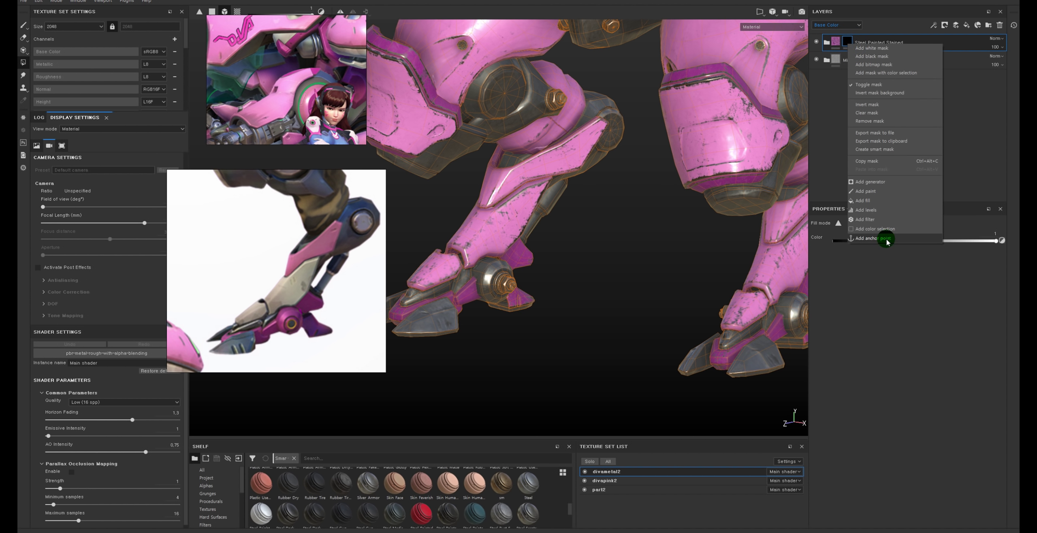
click(874, 186)
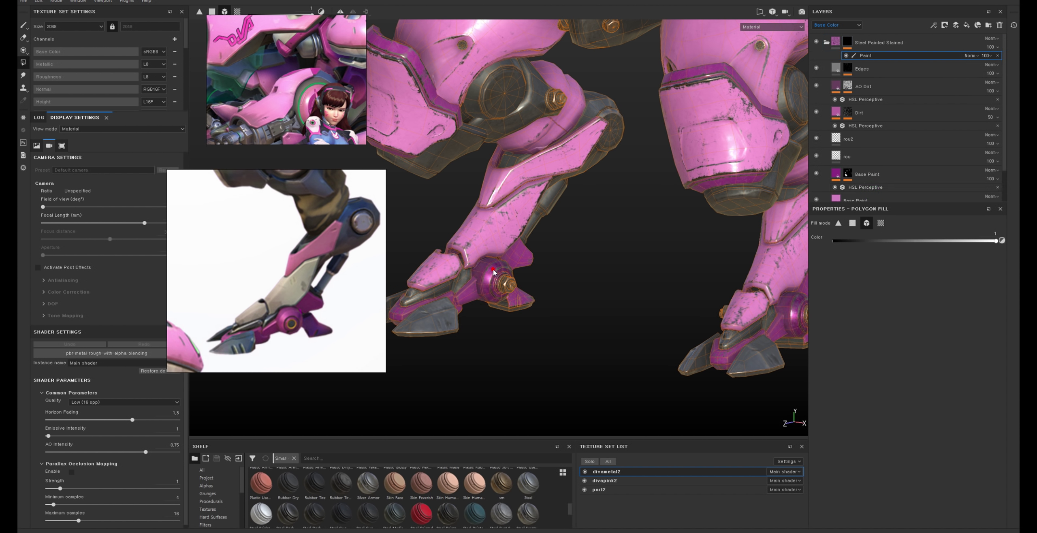
scroll(493, 269, up, 3)
click(823, 43)
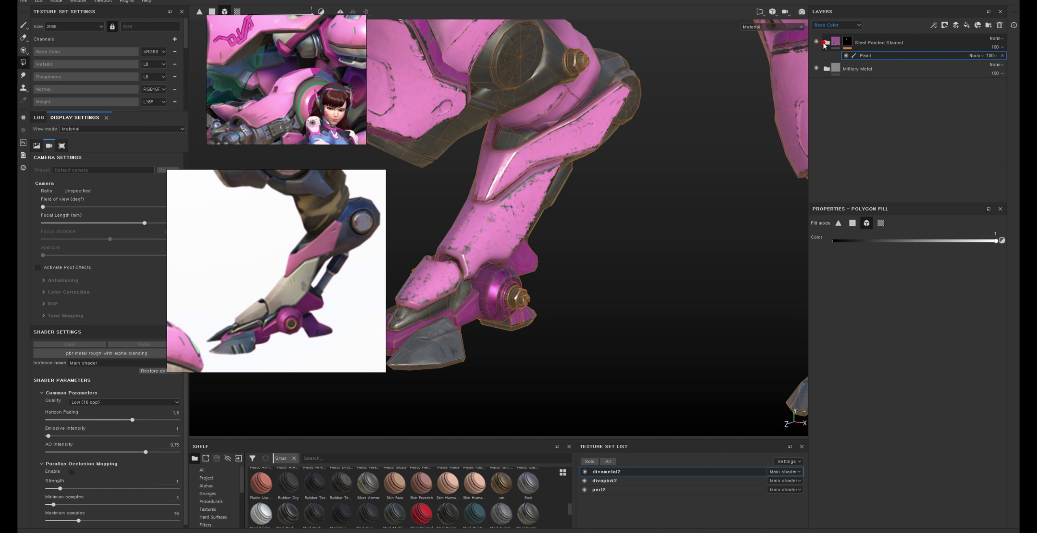
Step: Give Military Metal a black mask with inverted Levels, and switch to polygon fill mode
click(827, 68)
click(837, 68)
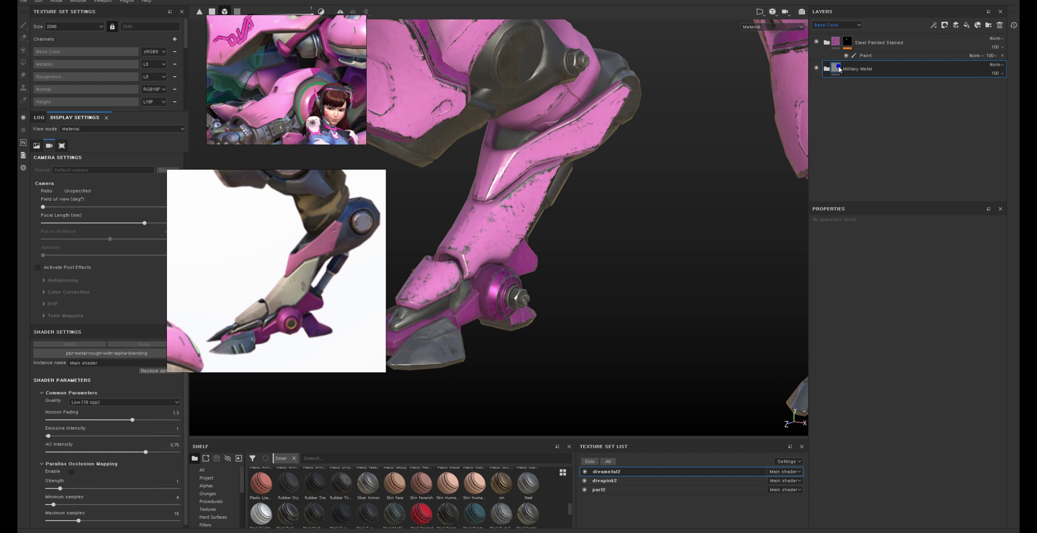
right_click(838, 69)
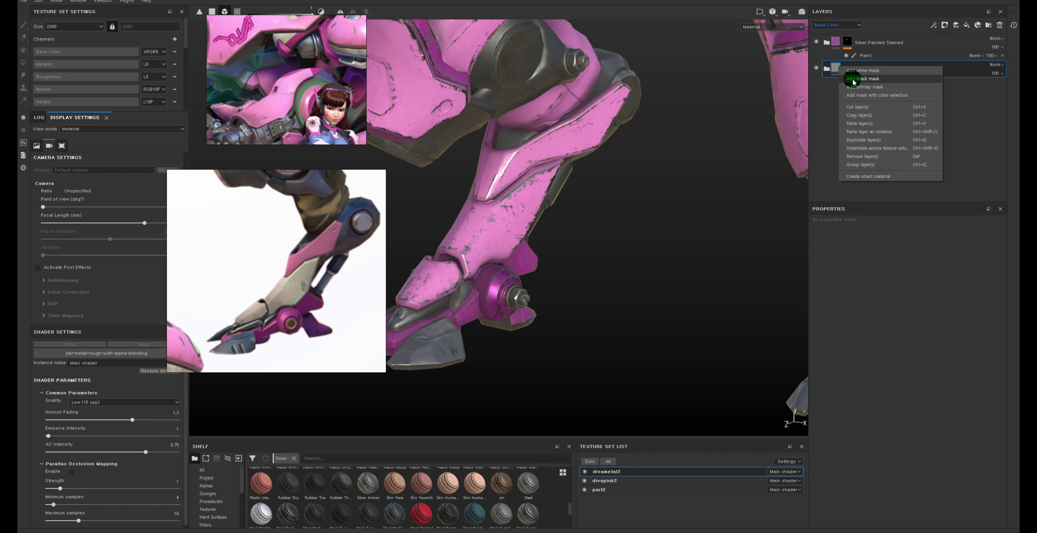
click(846, 41)
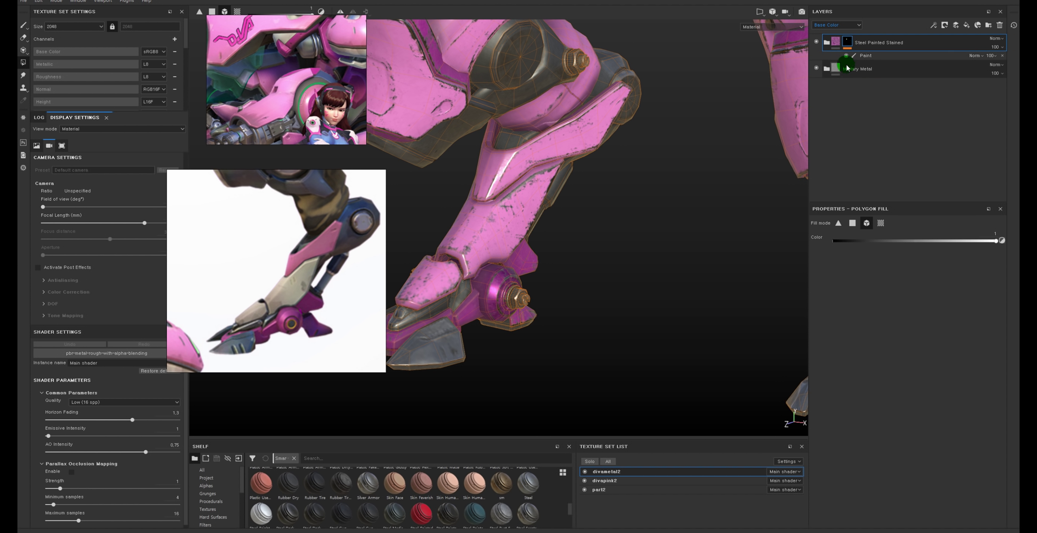
right_click(844, 64)
click(847, 73)
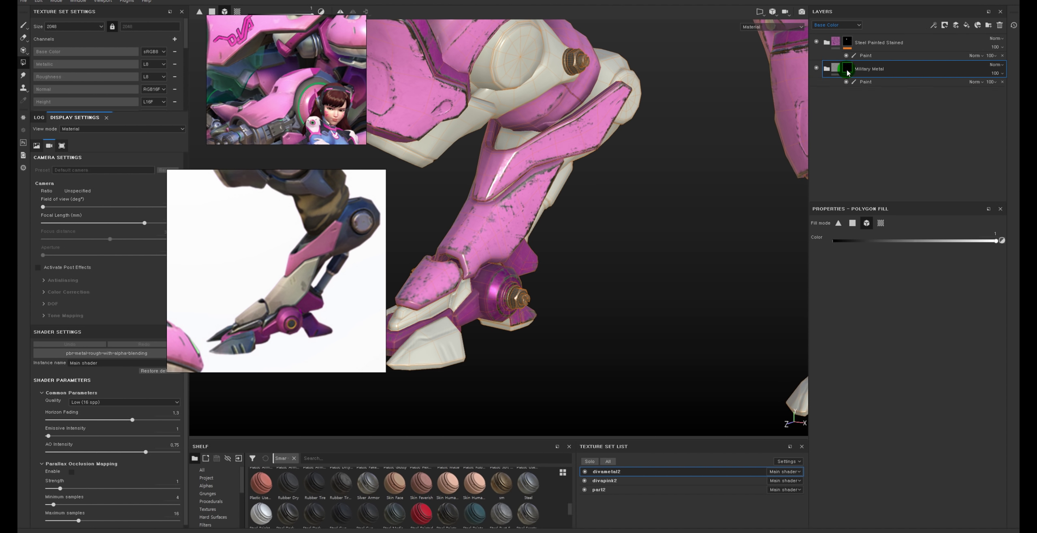
right_click(849, 72)
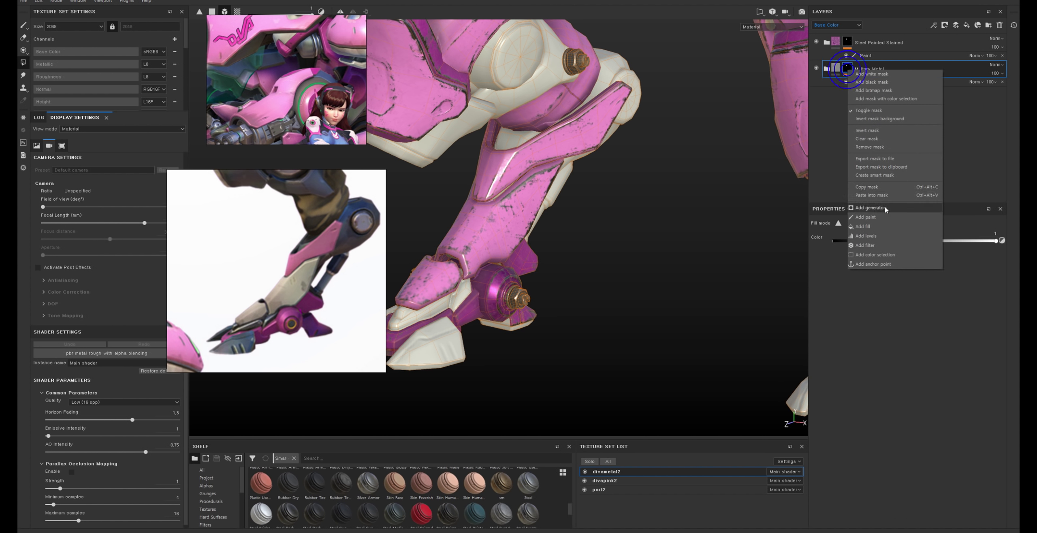
click(881, 237)
click(967, 290)
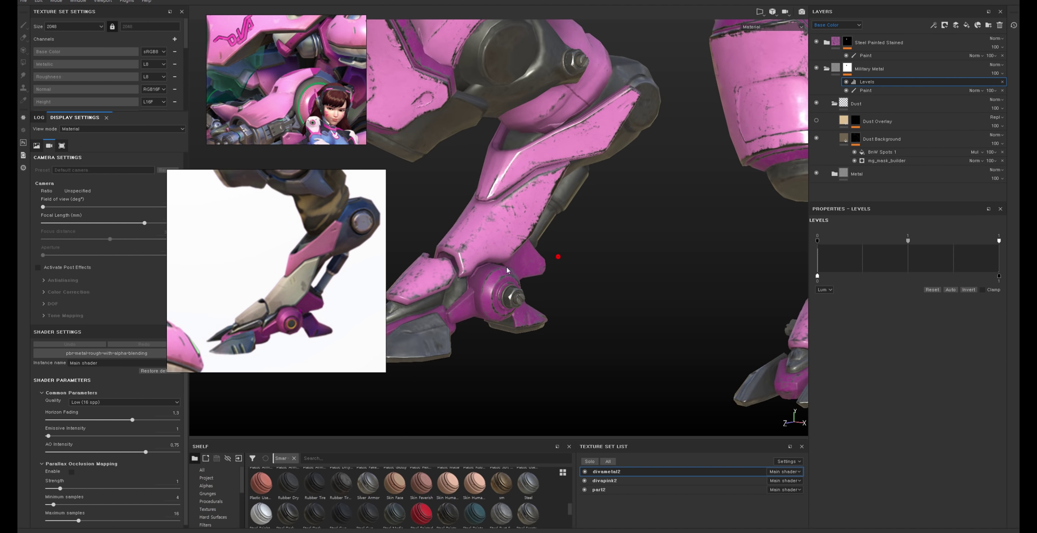
click(847, 42)
key(4)
alt+drag(526, 182, 636, 187)
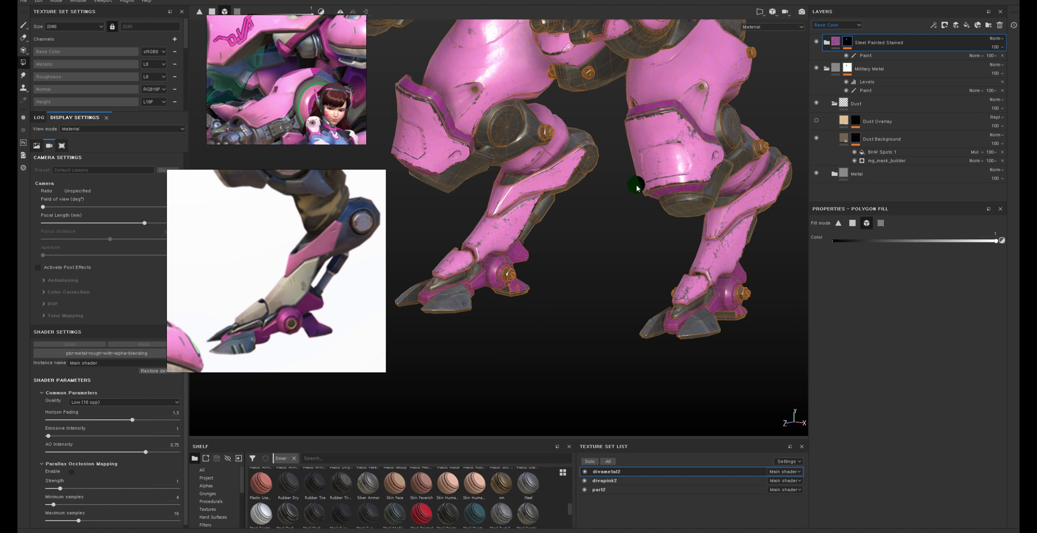
Step: On divapink2, select the Base Paint copy's HSL Perceptive filter
click(644, 480)
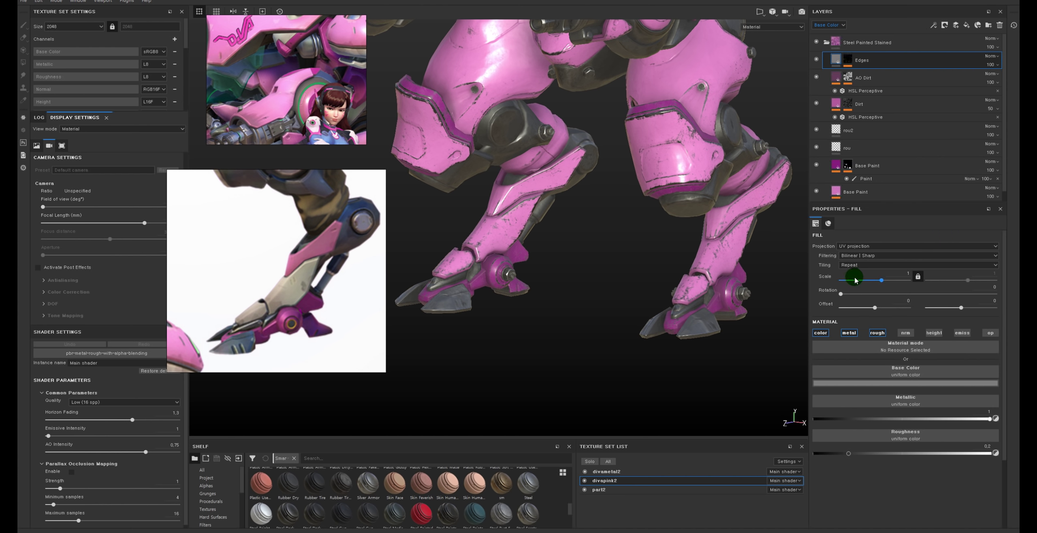
click(836, 166)
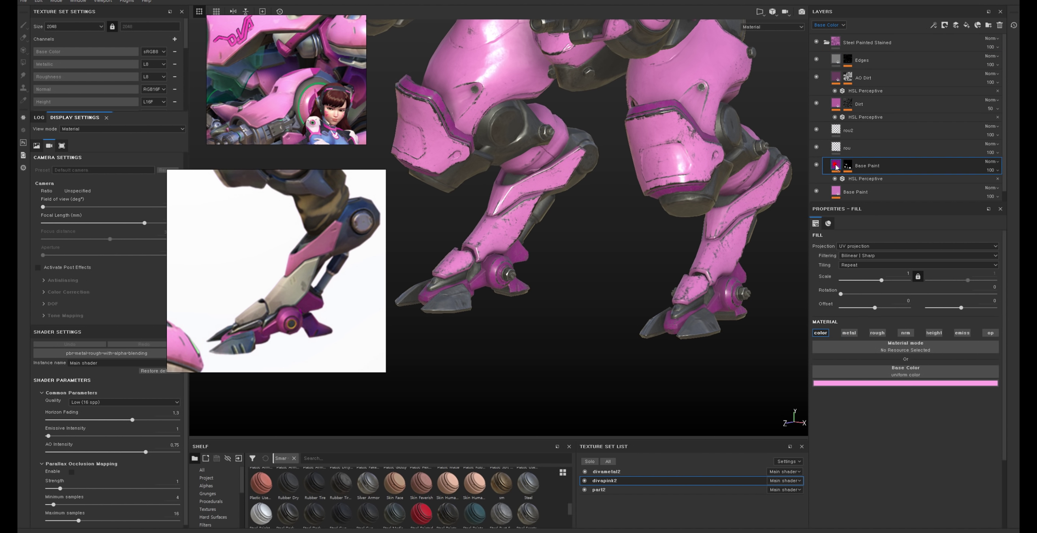
click(847, 167)
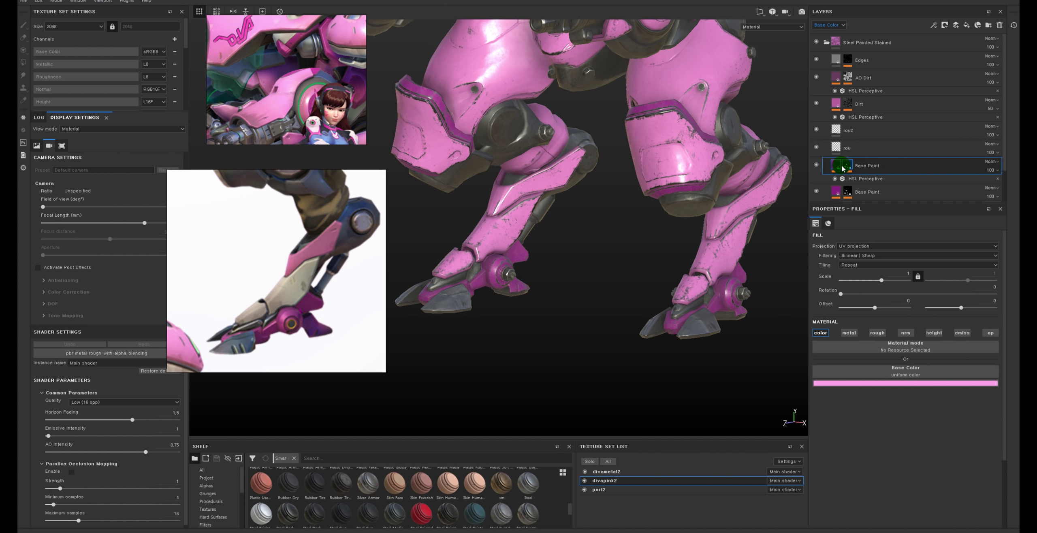
click(865, 178)
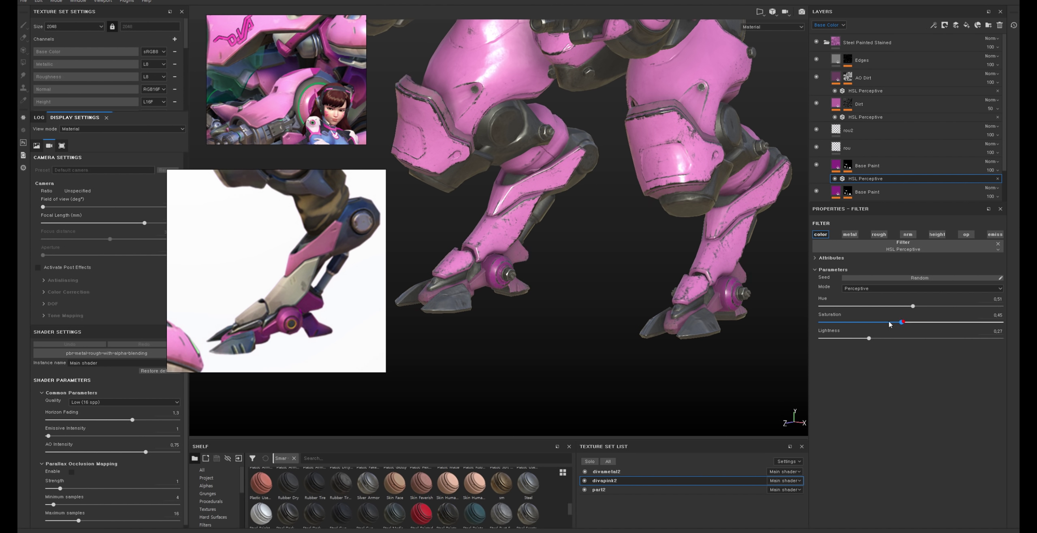
Step: Set the HSL filter to lightness 0.75 and saturation 0 so the paint turns white
drag(869, 338, 929, 338)
drag(875, 322, 820, 322)
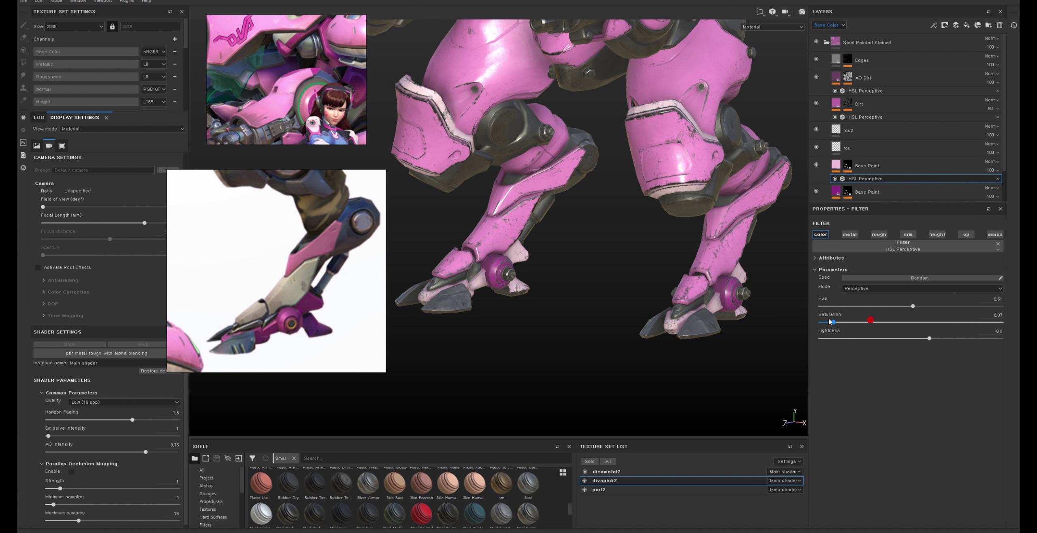
alt+drag(728, 232, 728, 230)
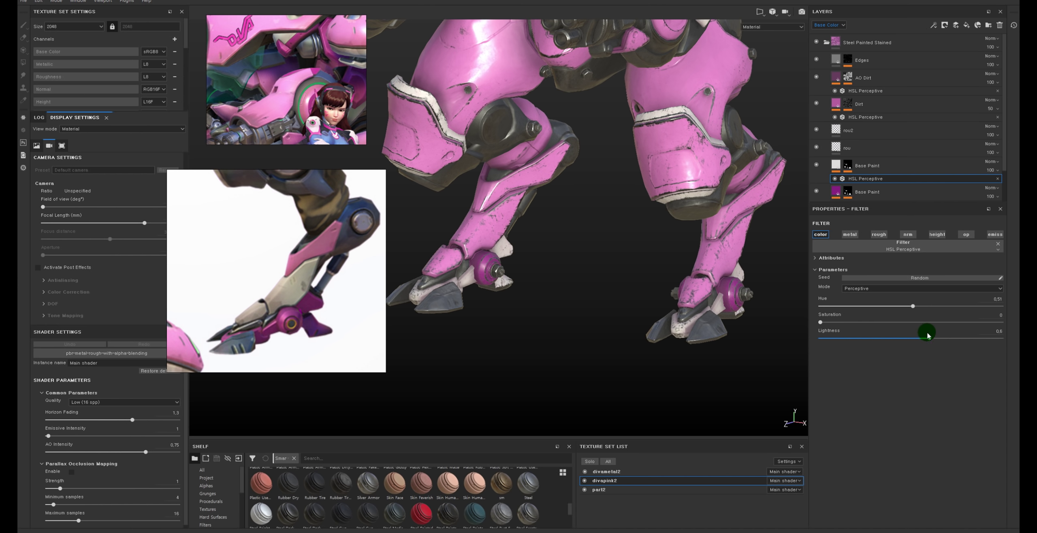
drag(961, 340, 955, 338)
Step: Add paint to the Base Paint mask and polygon-fill the shin and foot plates white
click(852, 175)
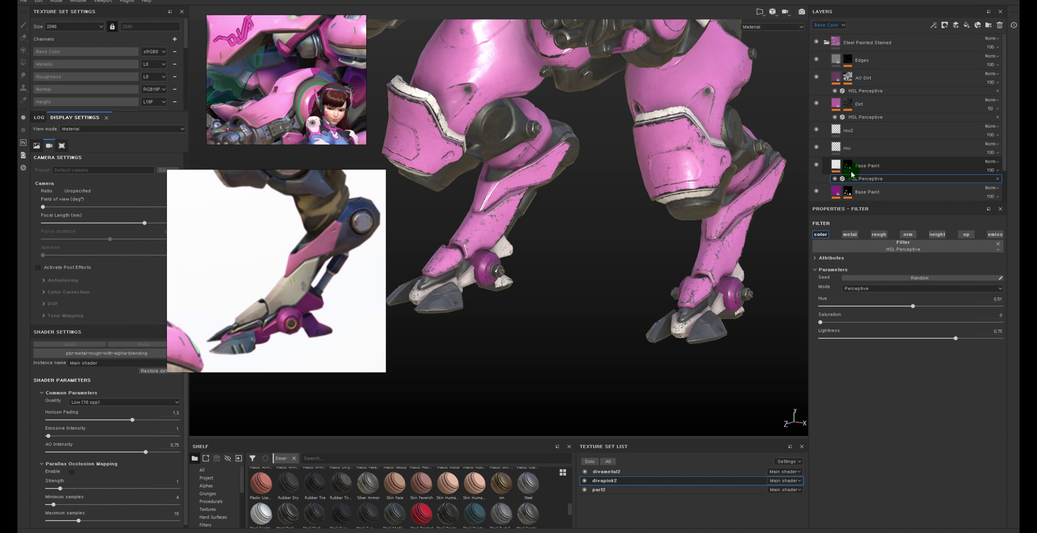
click(849, 166)
drag(867, 178, 866, 198)
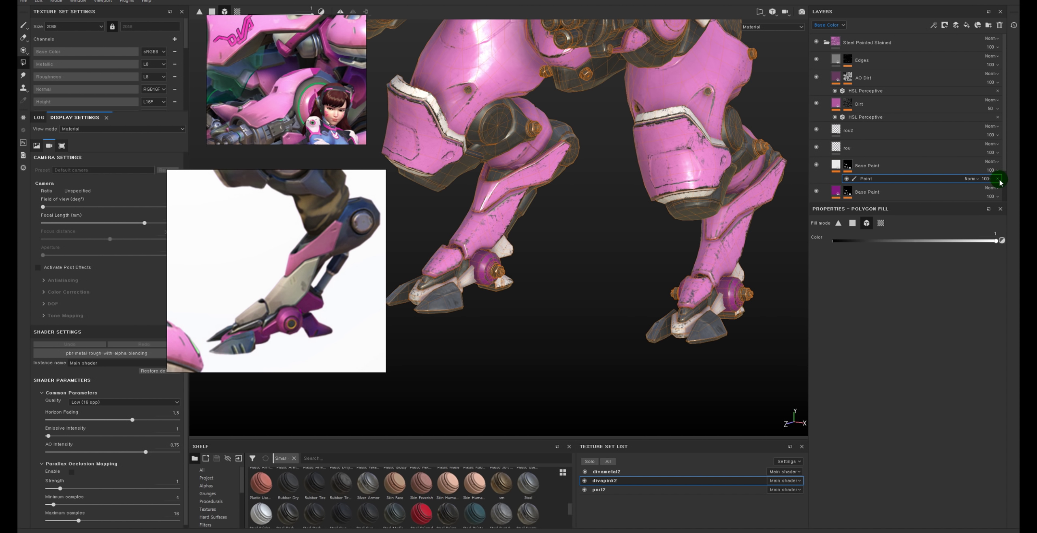
right_click(848, 168)
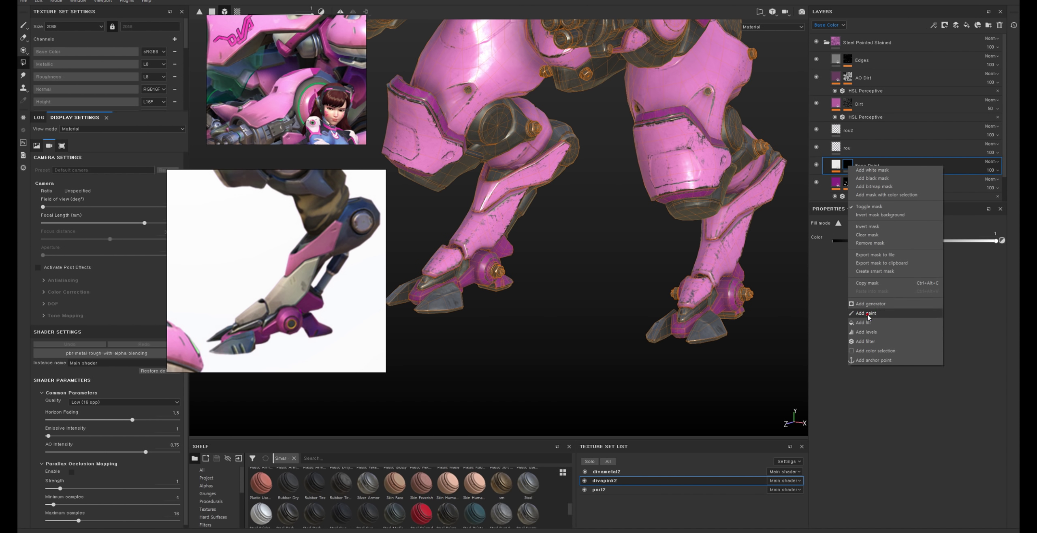
click(866, 313)
scroll(648, 277, up, 1)
scroll(648, 277, up, 1)
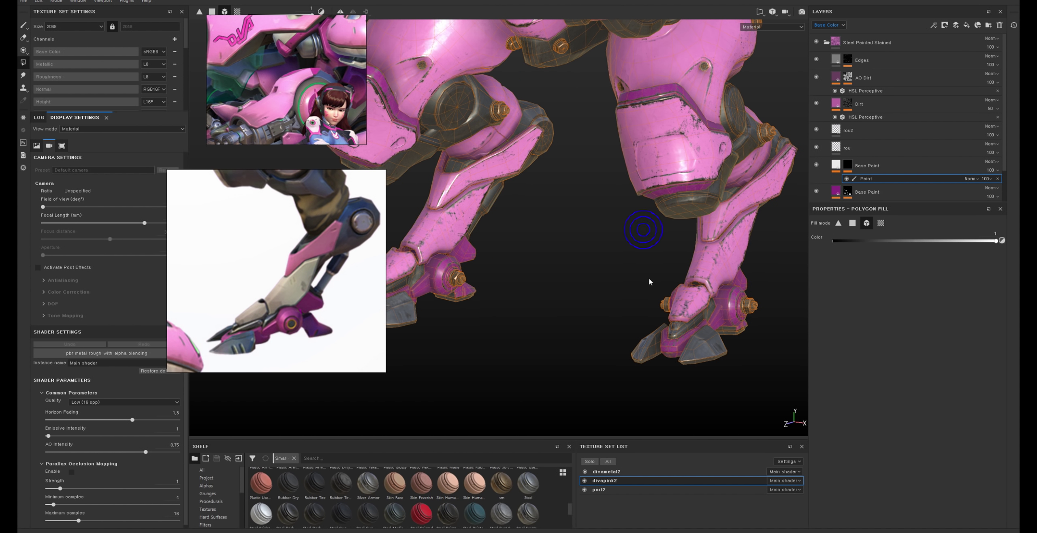
click(683, 299)
scroll(683, 299, down, 2)
scroll(560, 280, down, 2)
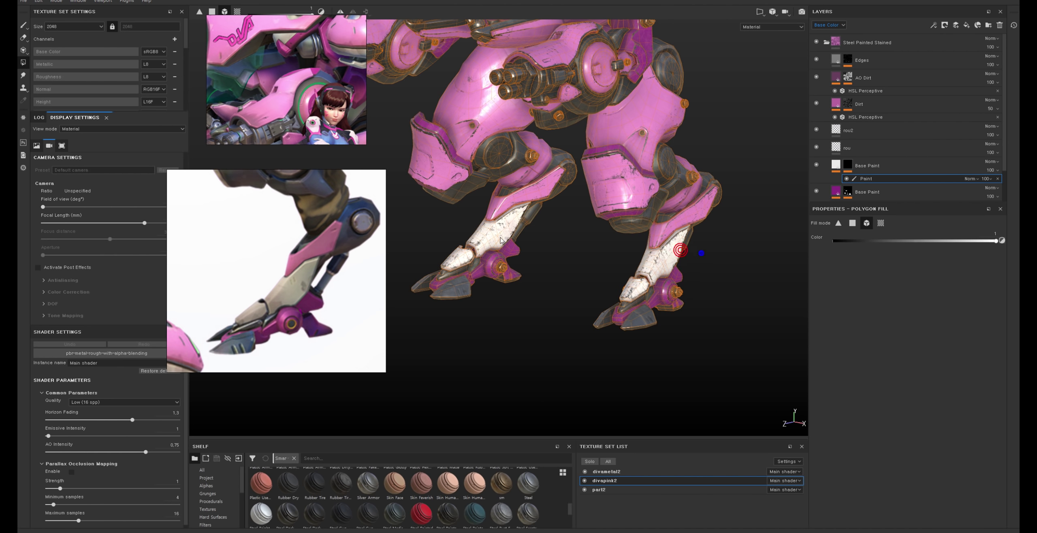
scroll(501, 240, up, 2)
scroll(567, 239, up, 2)
scroll(613, 236, up, 1)
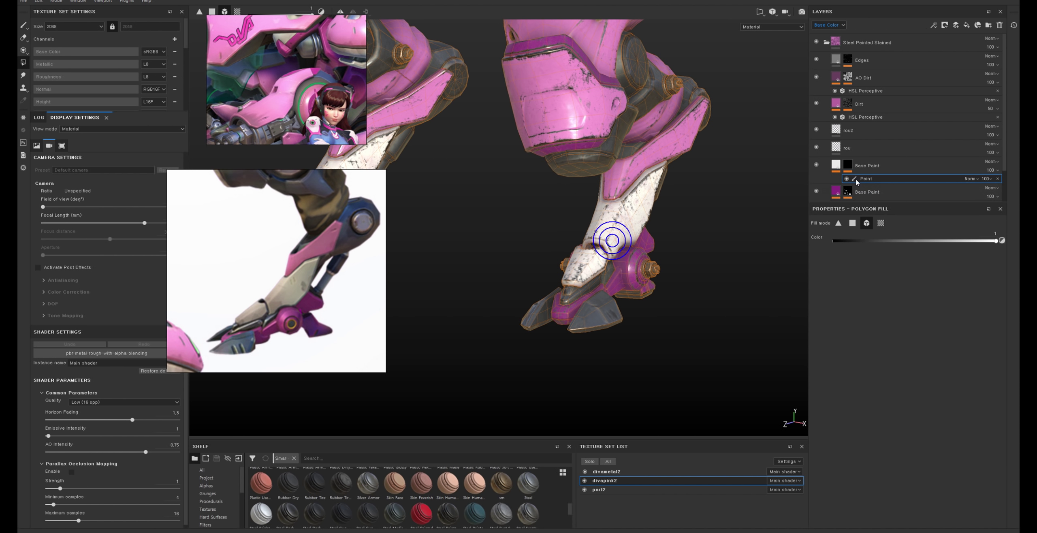
click(847, 166)
scroll(731, 273, up, 1)
Step: Retune the leg-plate HSL filter to hue 0.61, saturation 0.09 and lightness 0.42
scroll(689, 243, up, 1)
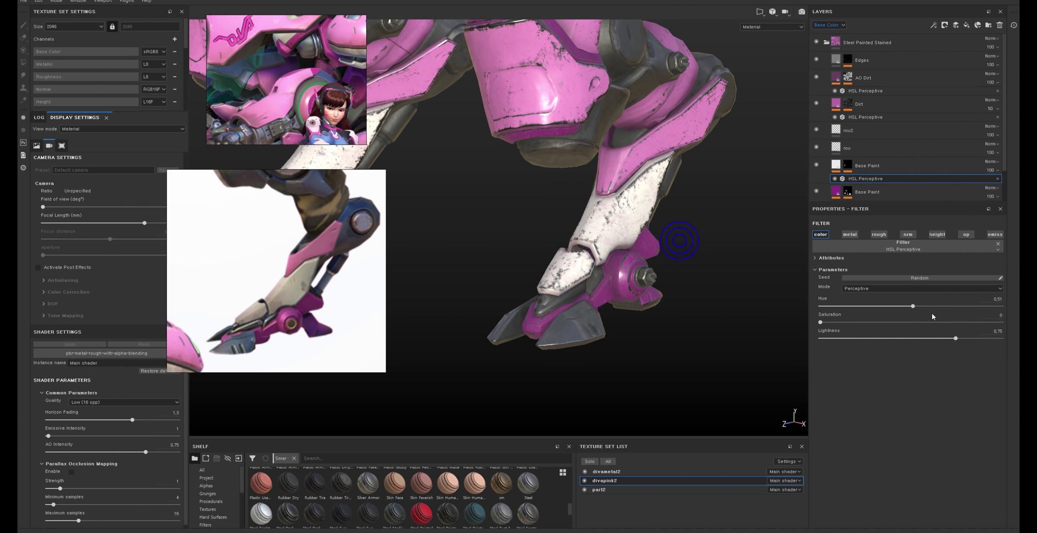
drag(844, 322, 900, 322)
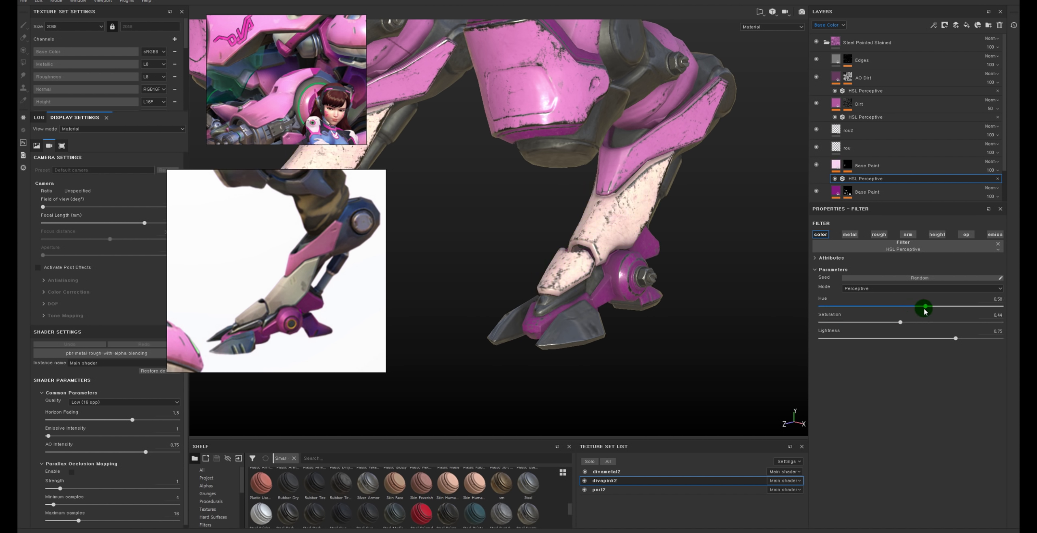
click(959, 331)
drag(943, 341, 939, 338)
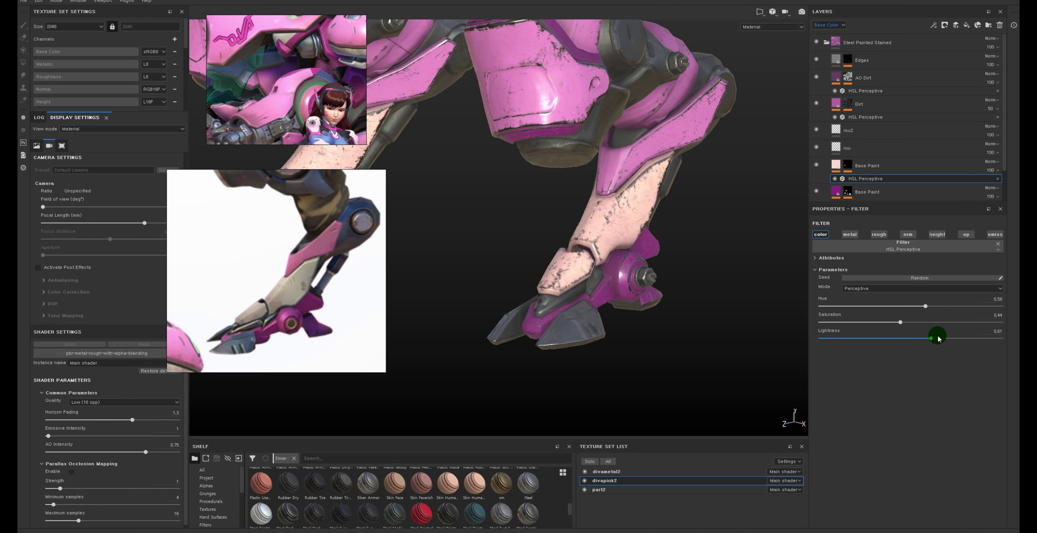
drag(923, 306, 930, 306)
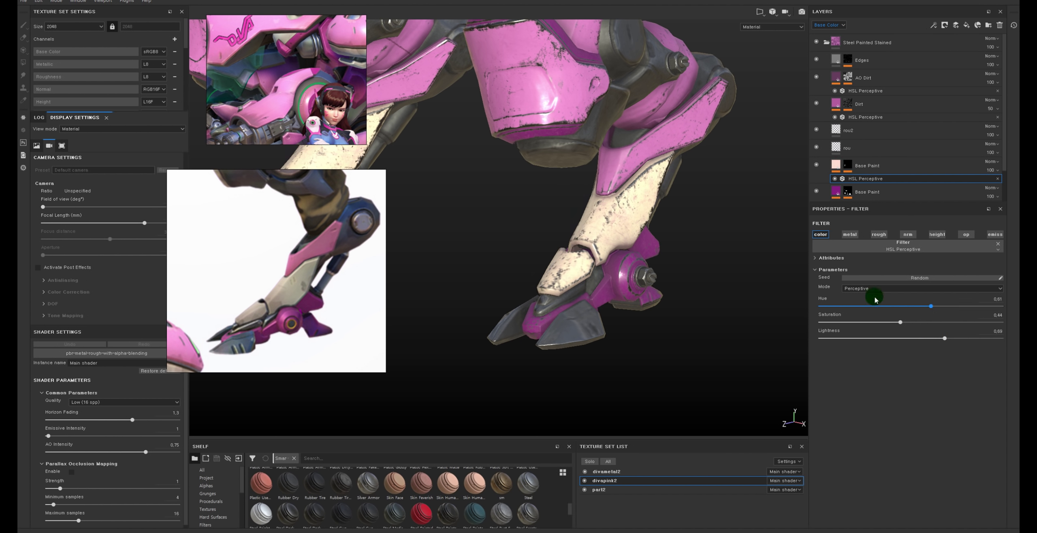
scroll(566, 174, down, 5)
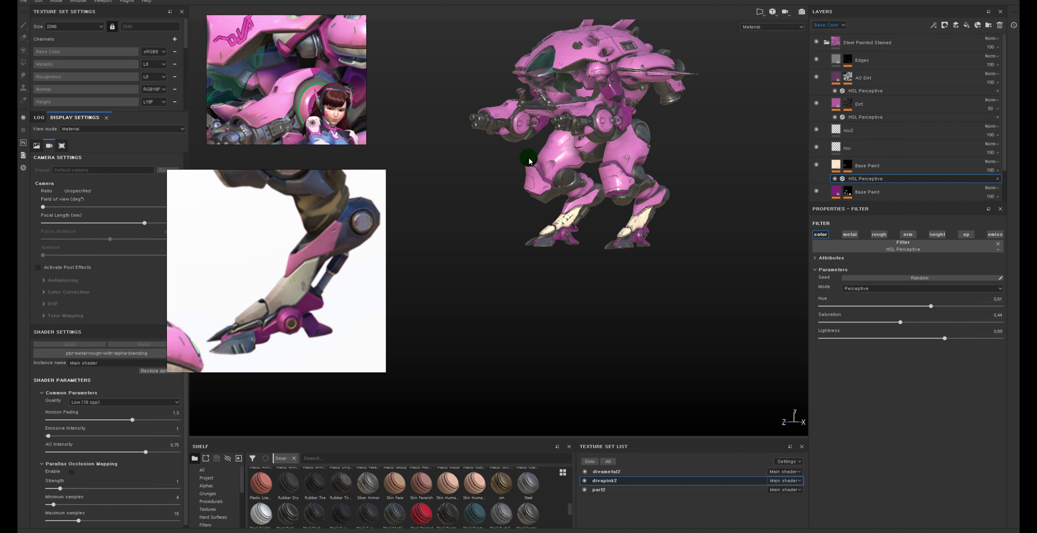
scroll(553, 192, up, 3)
scroll(556, 178, up, 2)
scroll(576, 171, up, 2)
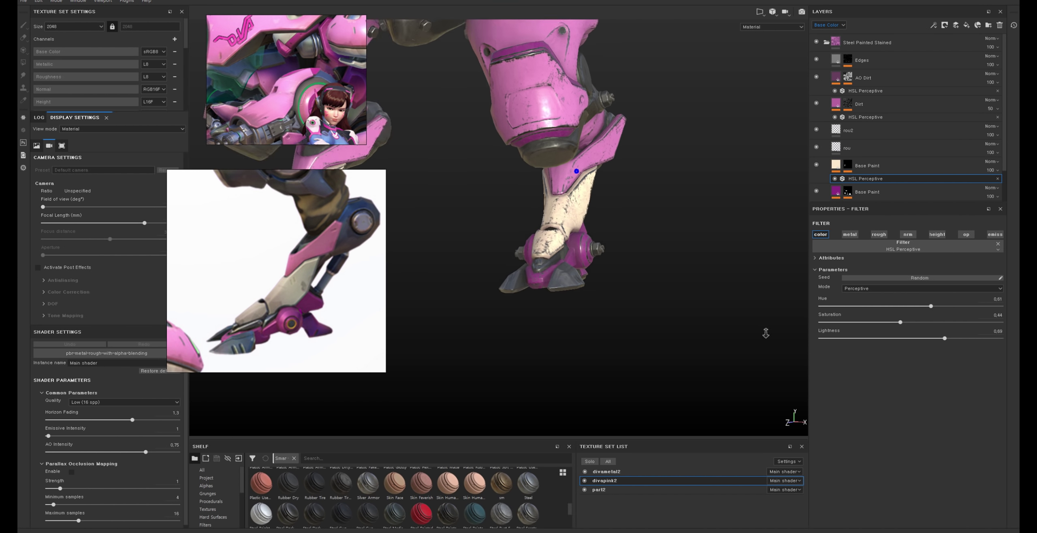
scroll(576, 171, up, 2)
drag(944, 338, 896, 335)
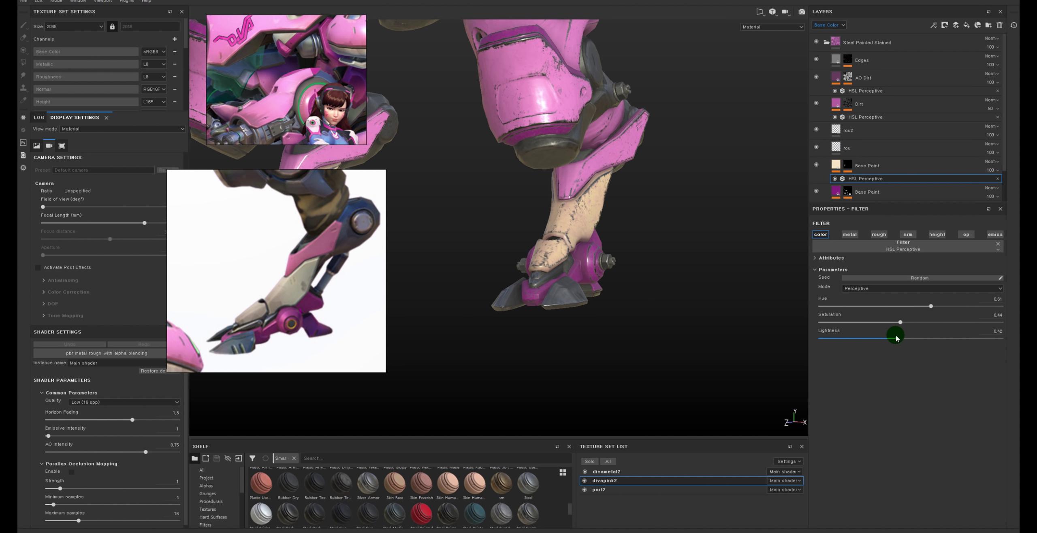
scroll(647, 160, up, 3)
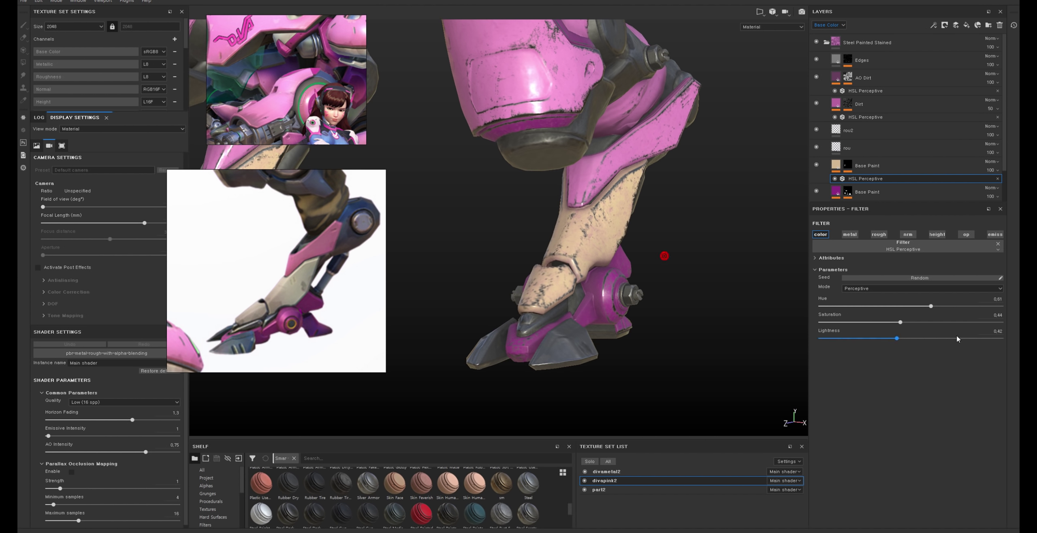
drag(887, 322, 857, 323)
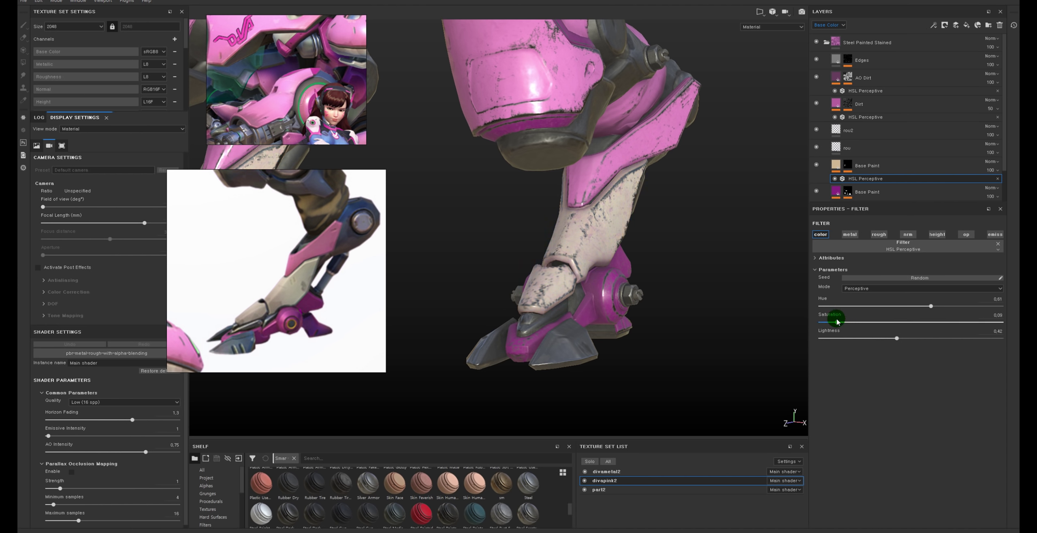
alt+middle_drag(694, 308, 694, 278)
scroll(597, 210, up, 2)
scroll(645, 213, up, 2)
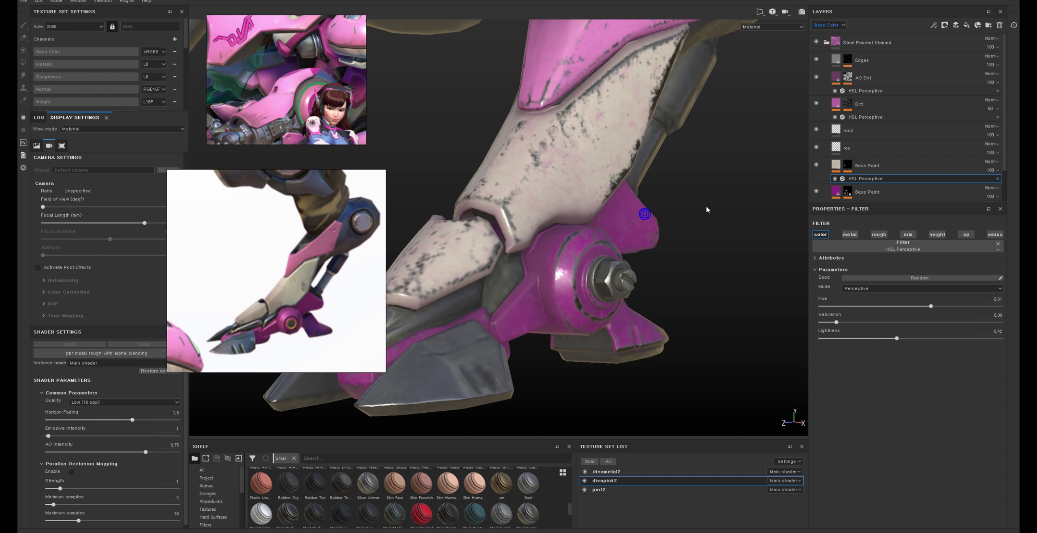
Step: Set the Dirt HSL saturation to 0, comparing with Dirt, AO Dirt and Edges toggled
click(816, 104)
click(816, 103)
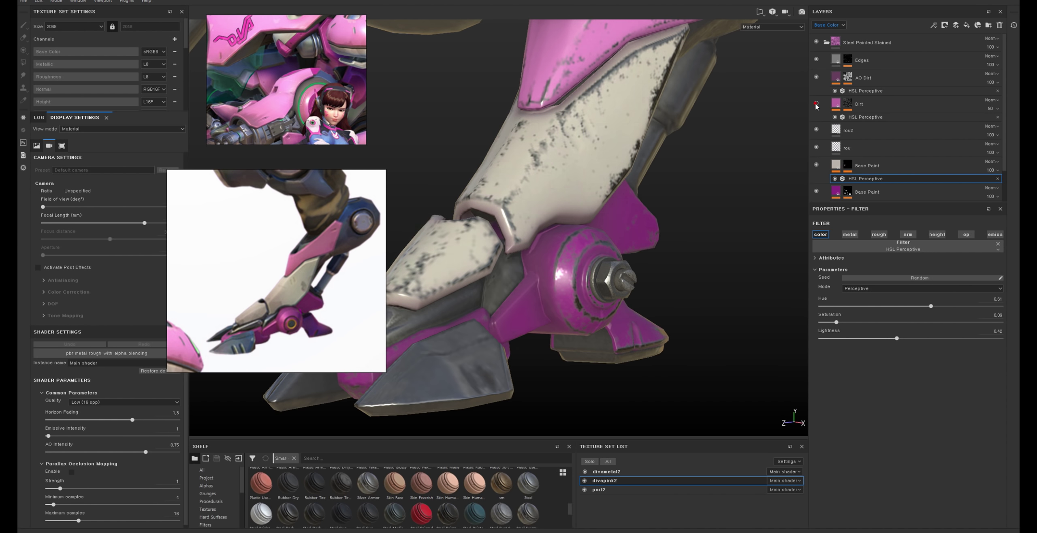
click(865, 117)
drag(928, 322, 920, 320)
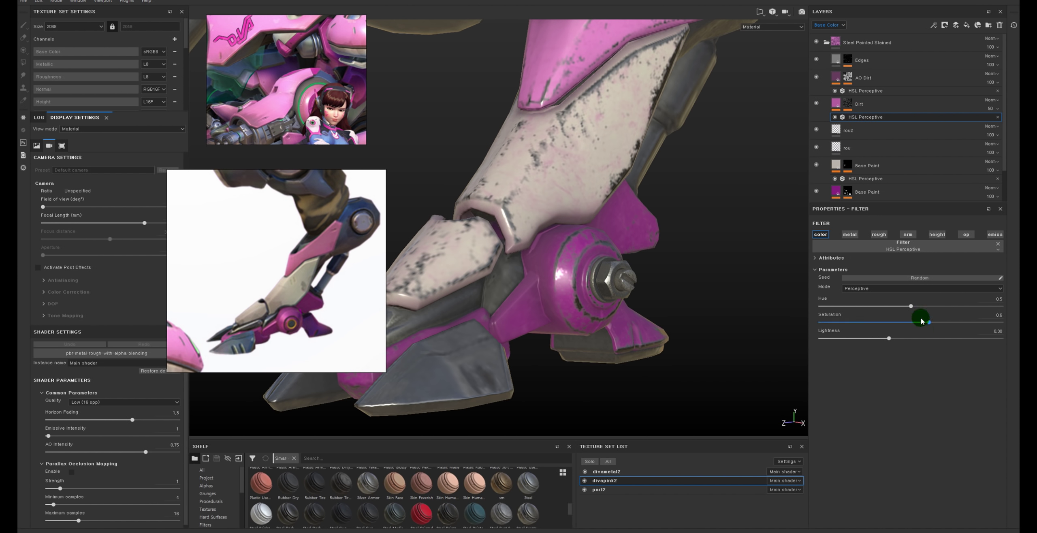
mouse_move(712, 316)
alt+right_down()
mouse_move(582, 200)
mouse_move(616, 234)
alt+right_up()
click(815, 76)
click(816, 77)
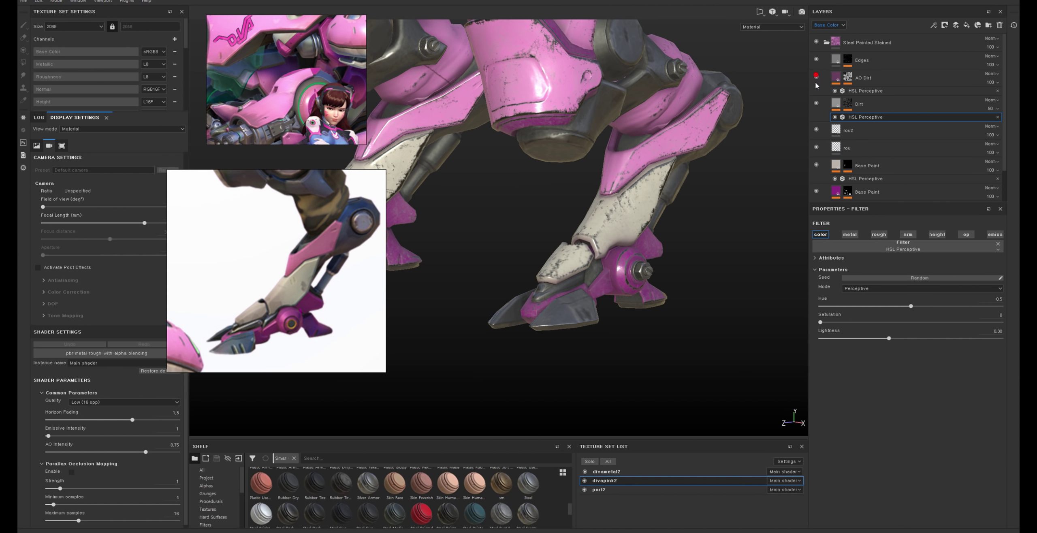
click(815, 99)
alt+right_drag(600, 190, 635, 239)
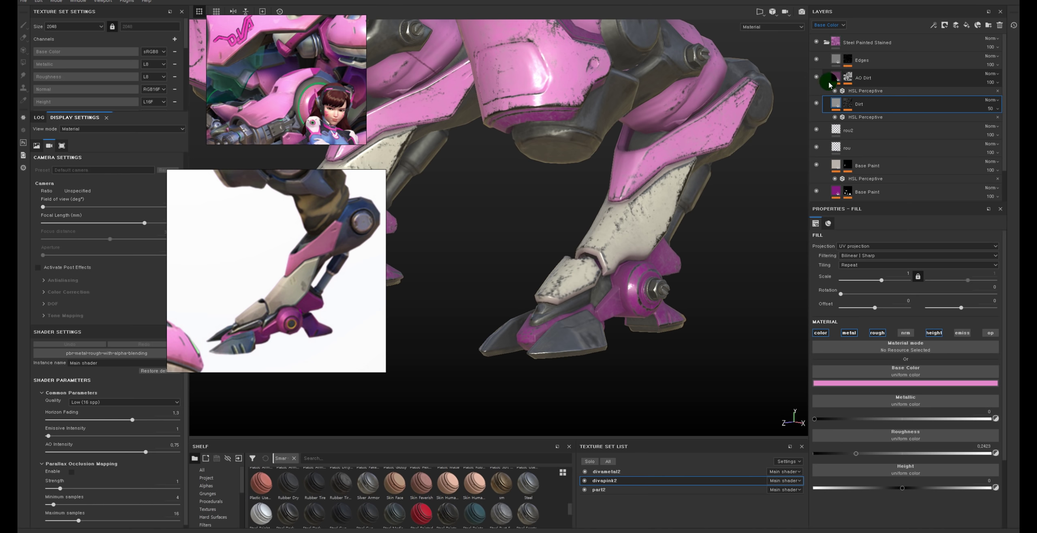
click(816, 59)
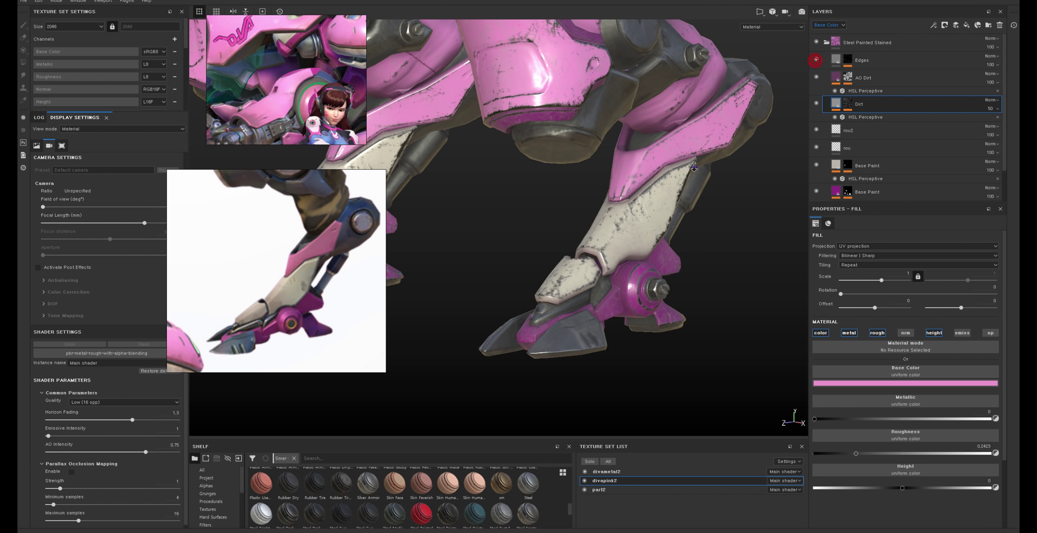
alt+right_drag(694, 167, 492, 196)
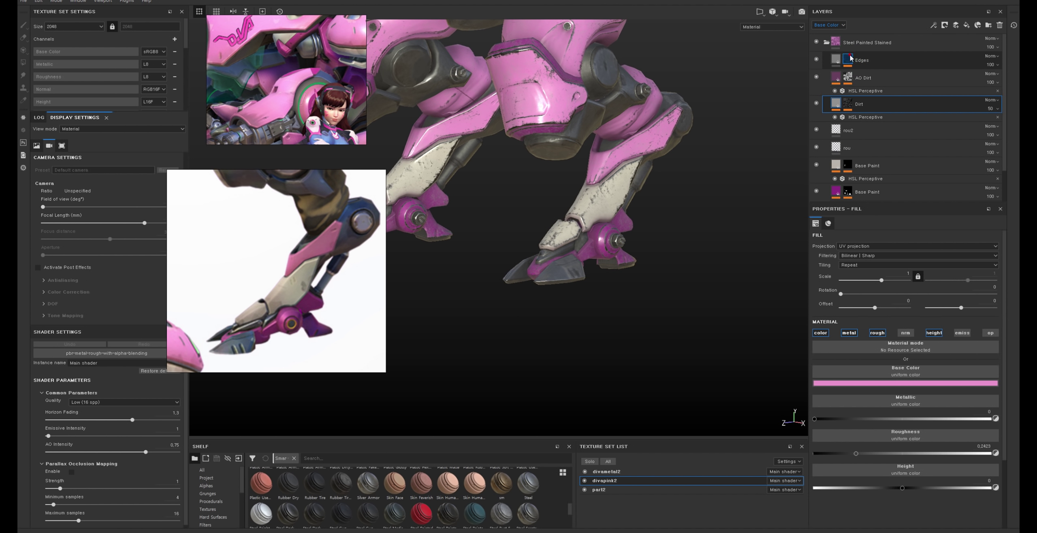
Step: Set the Edges mask's grunge_map_009 scale to 4.41
click(847, 60)
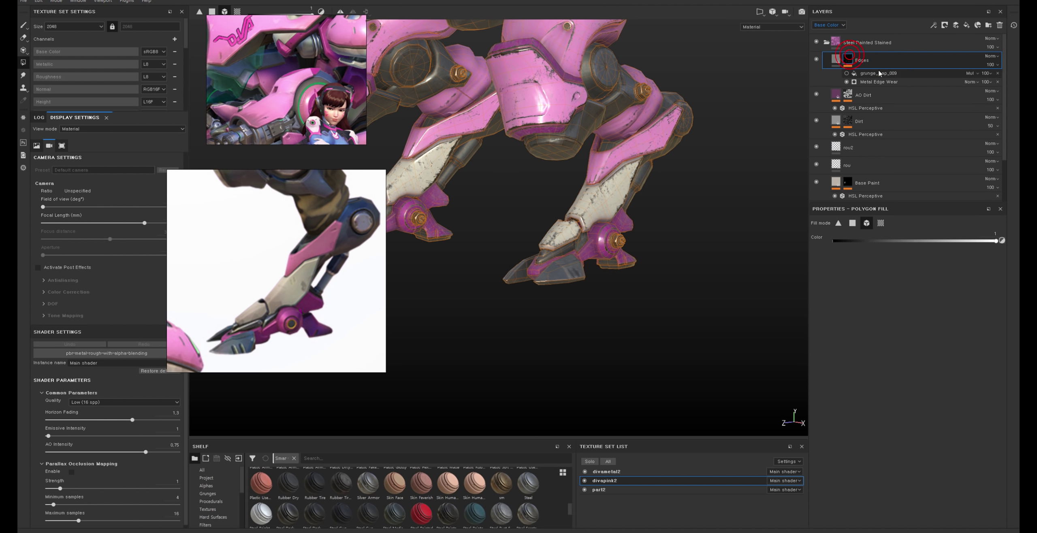
click(879, 81)
click(847, 73)
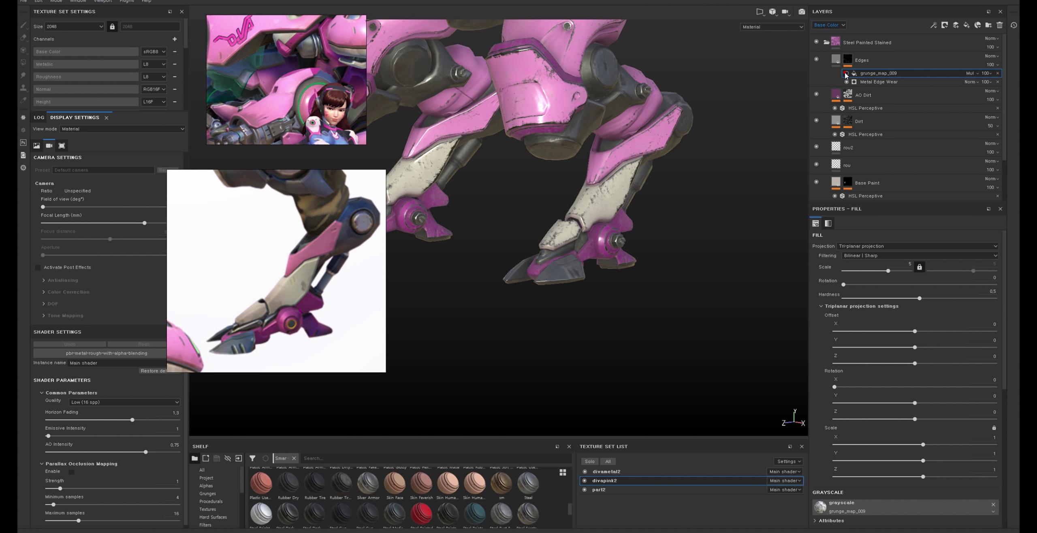
click(875, 74)
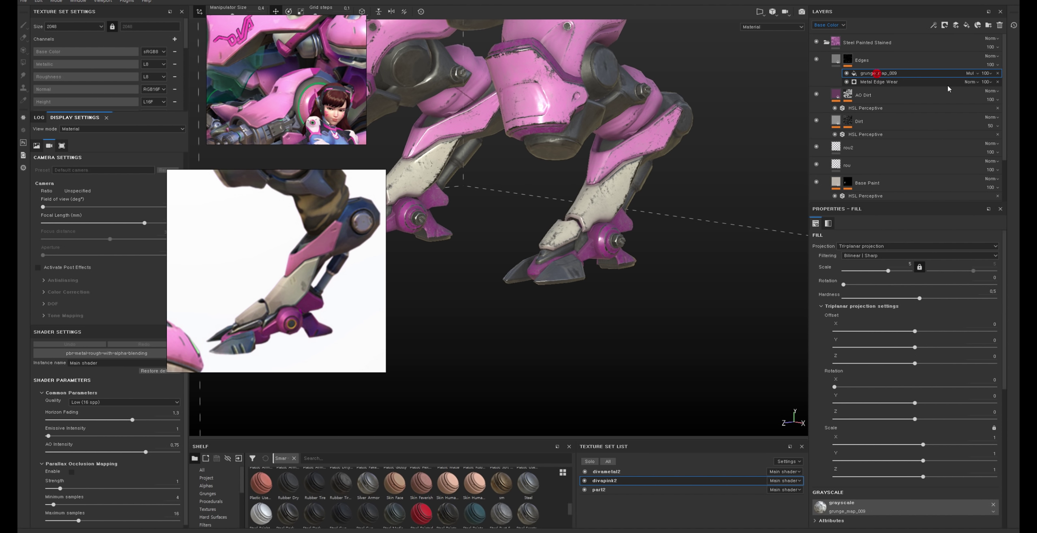
click(878, 271)
drag(892, 276, 887, 275)
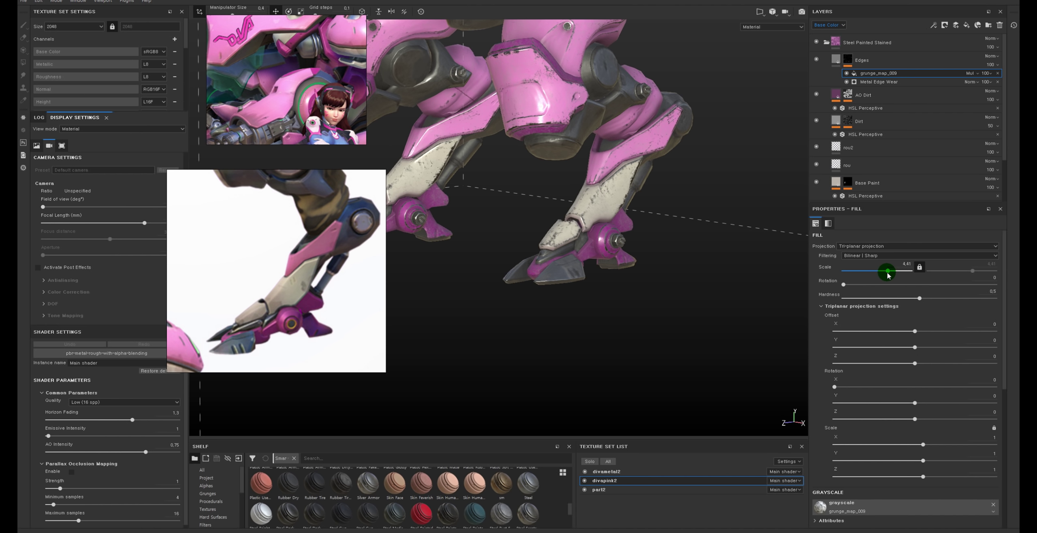
click(845, 73)
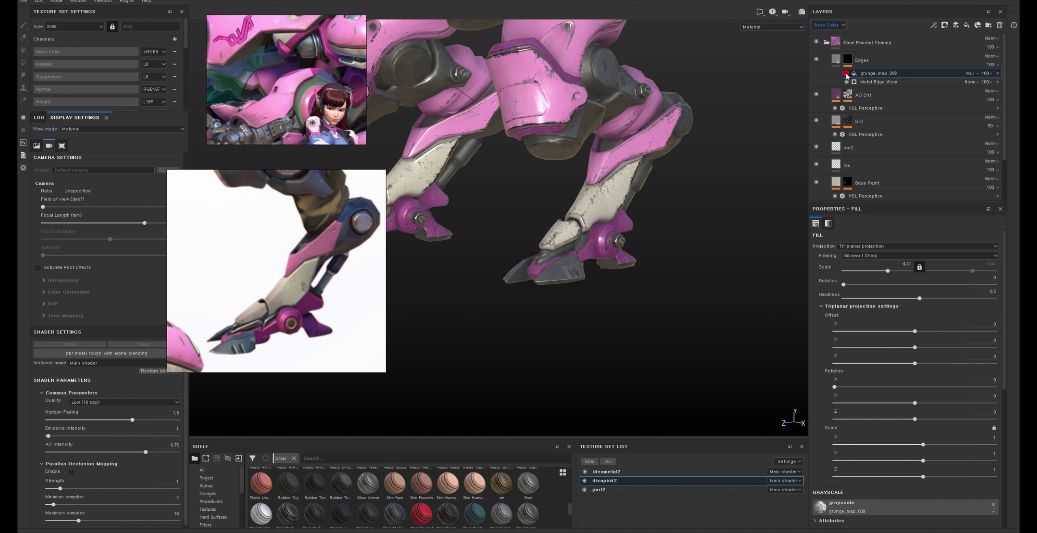
click(846, 73)
click(846, 73)
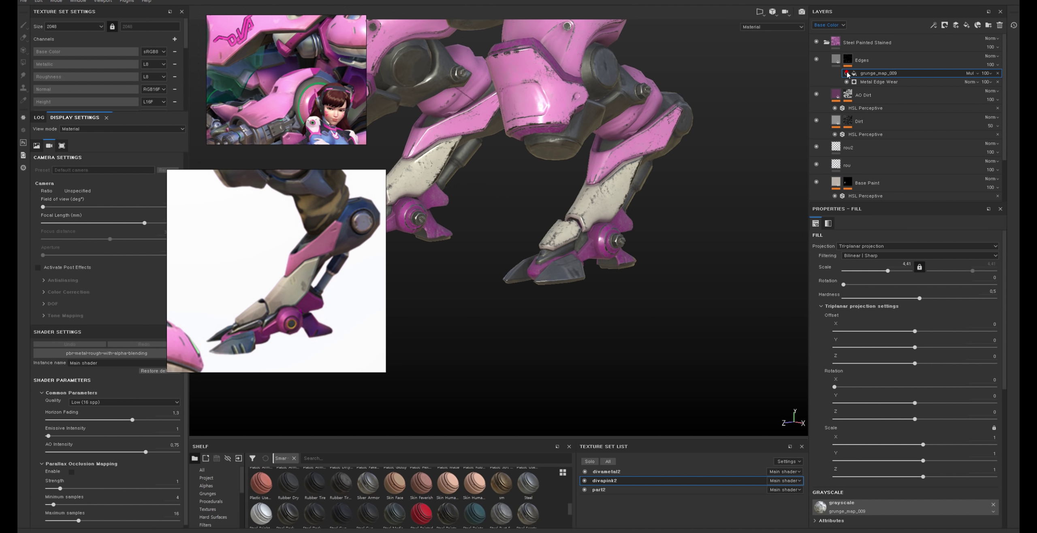
Step: Add a Paint layer to the Edges mask
click(866, 82)
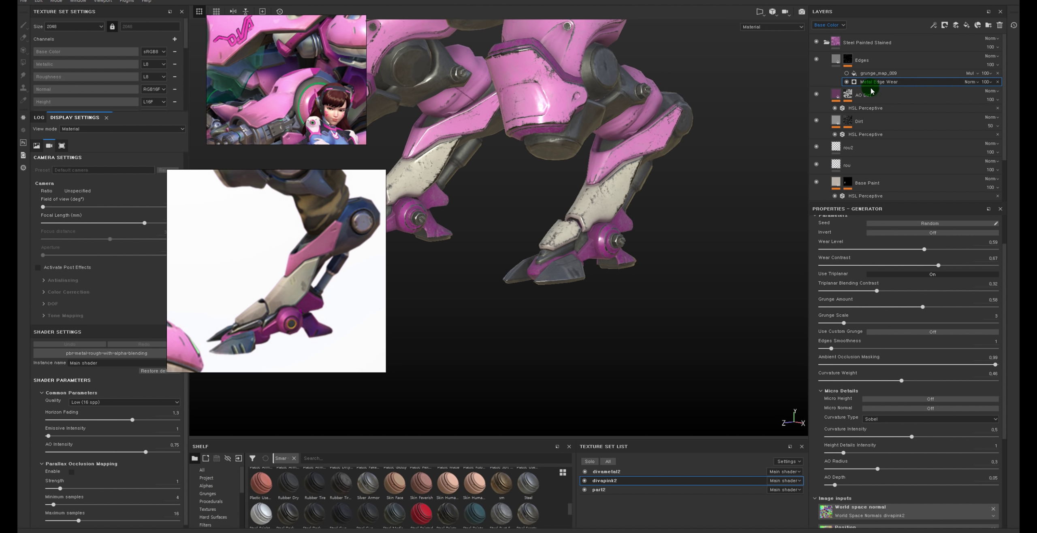
right_click(852, 64)
click(882, 211)
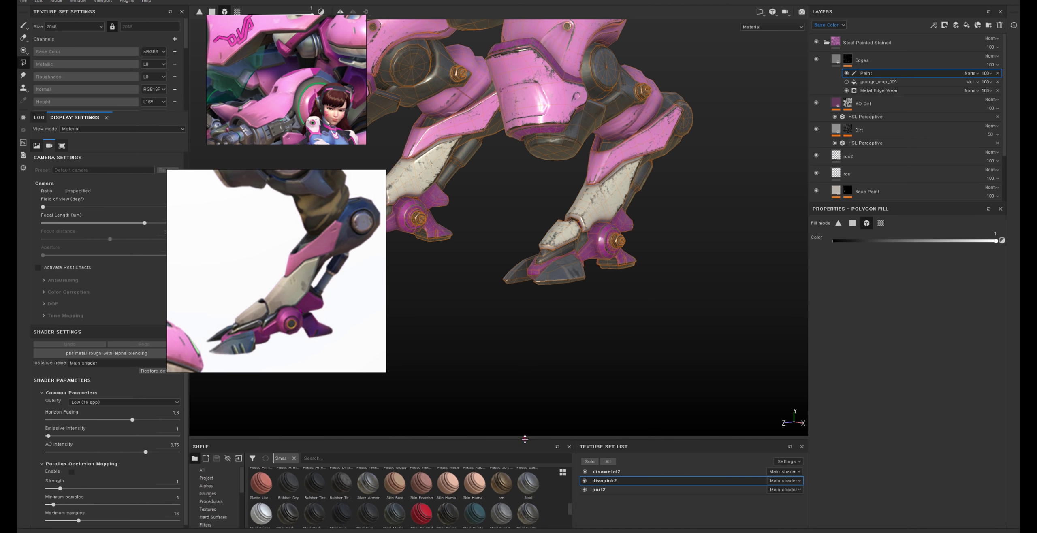
Step: Select the Sponge brush from the Brushes shelf for hand painting
drag(524, 439, 525, 336)
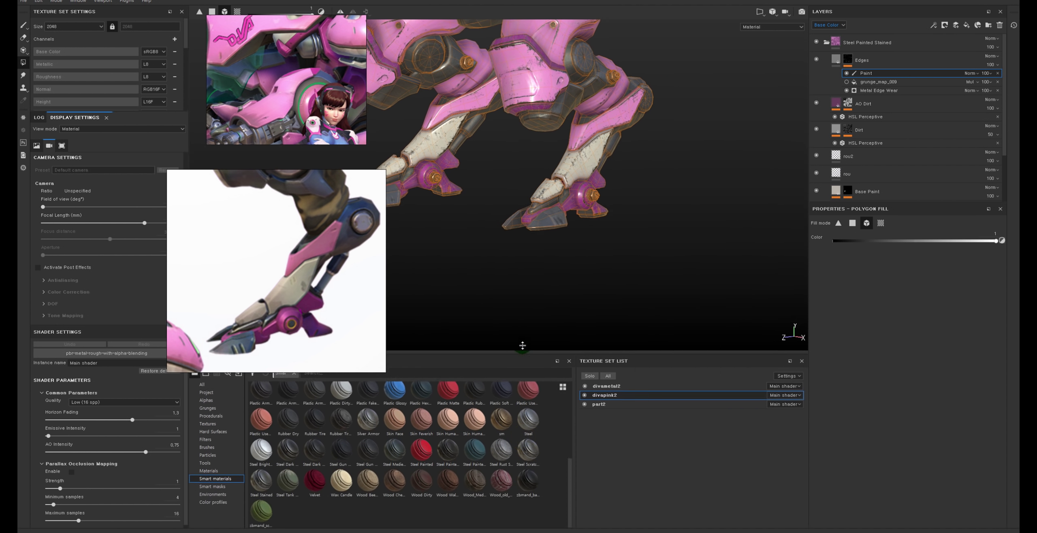
click(219, 434)
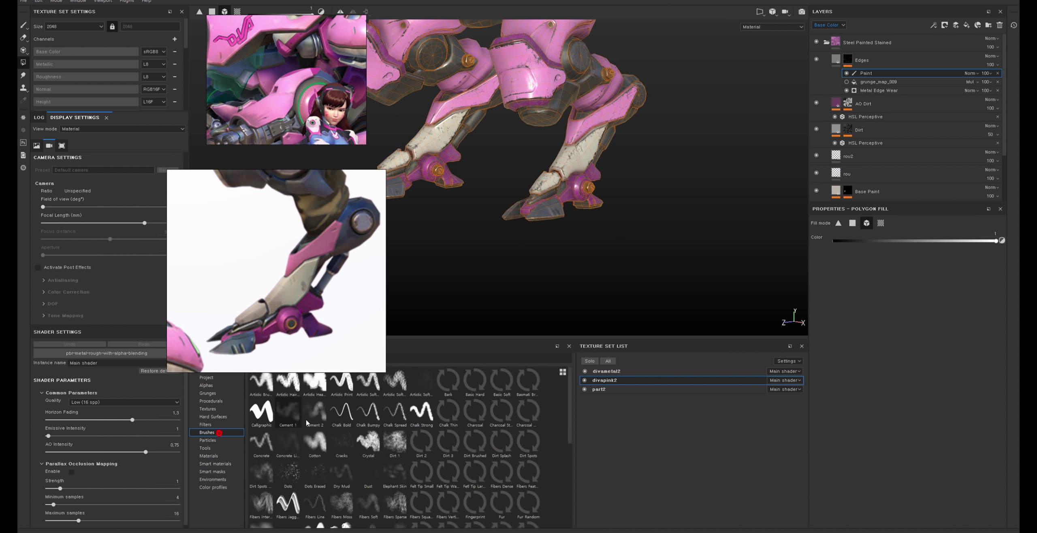
scroll(568, 460, down, 1)
scroll(568, 460, down, 5)
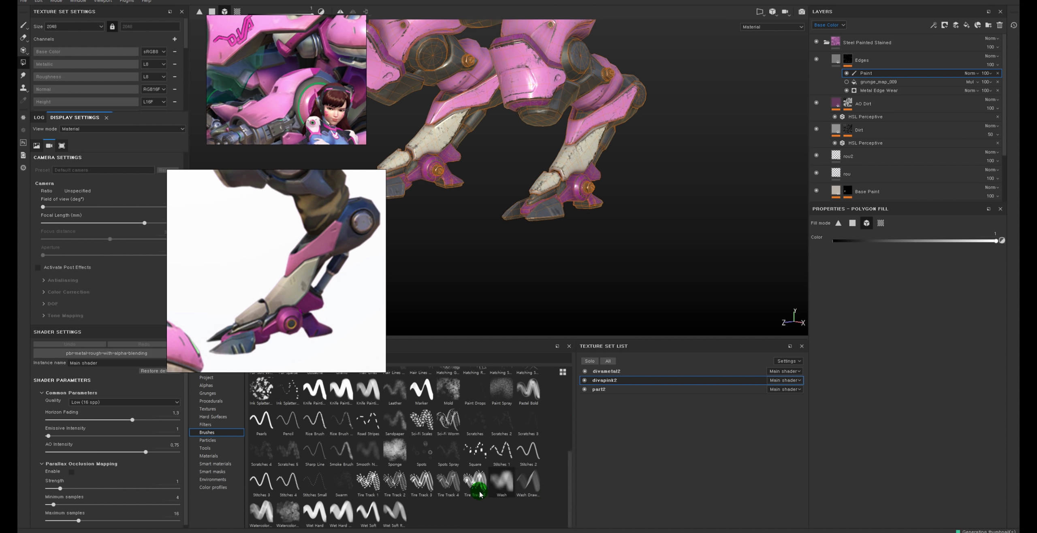
scroll(749, 165, up, 2)
scroll(599, 172, up, 2)
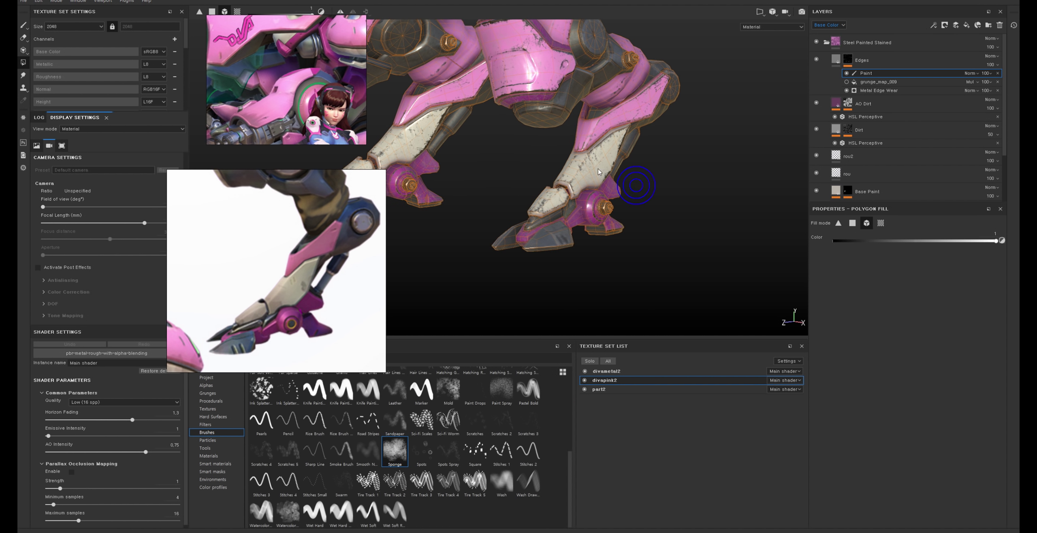
key(1)
click(384, 441)
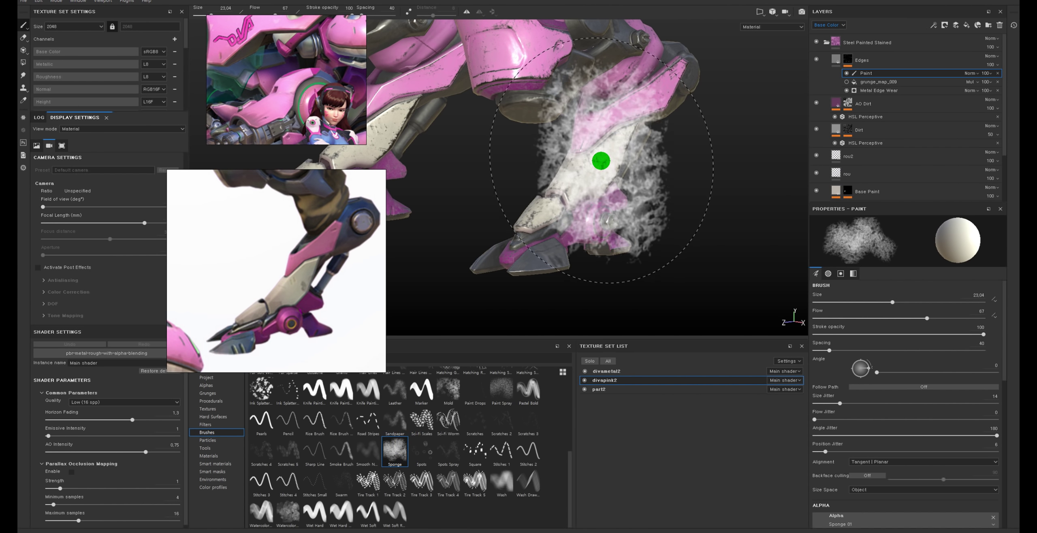
Step: Try sponge dabs on the white leg panel, shrink the brush to 6.76, and undo the dabs
drag(597, 160, 597, 161)
key(ctrl+z)
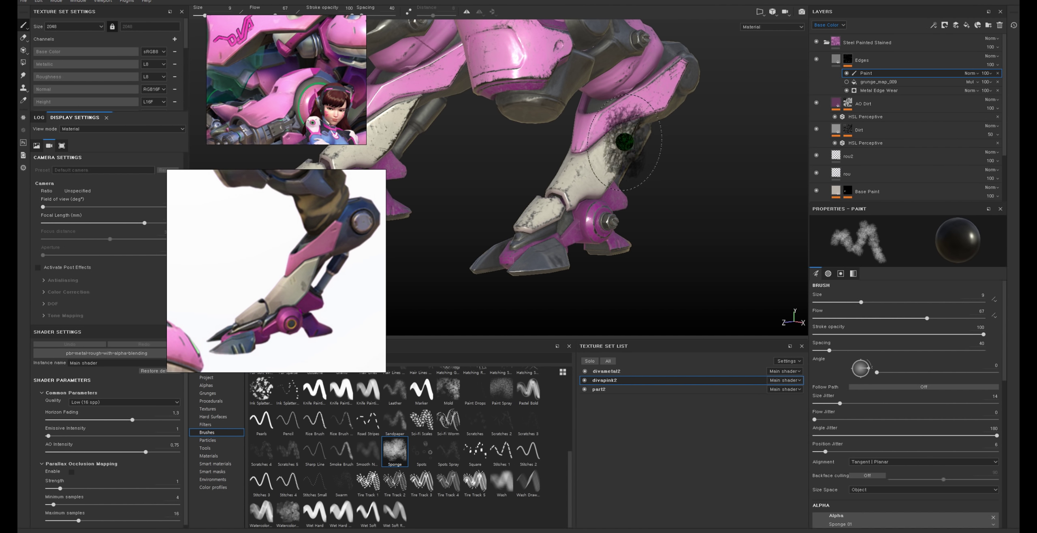
ctrl+right_drag(587, 183, 570, 183)
drag(577, 176, 592, 166)
key(ctrl+z)
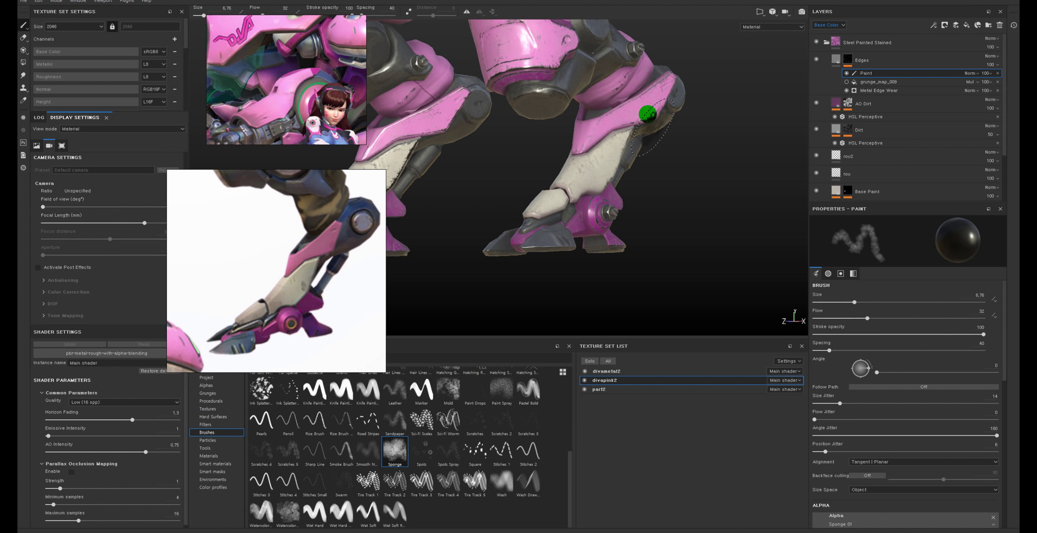
Step: Paint sponge-textured wear strokes onto the pink knee panel
alt+drag(586, 207, 587, 143)
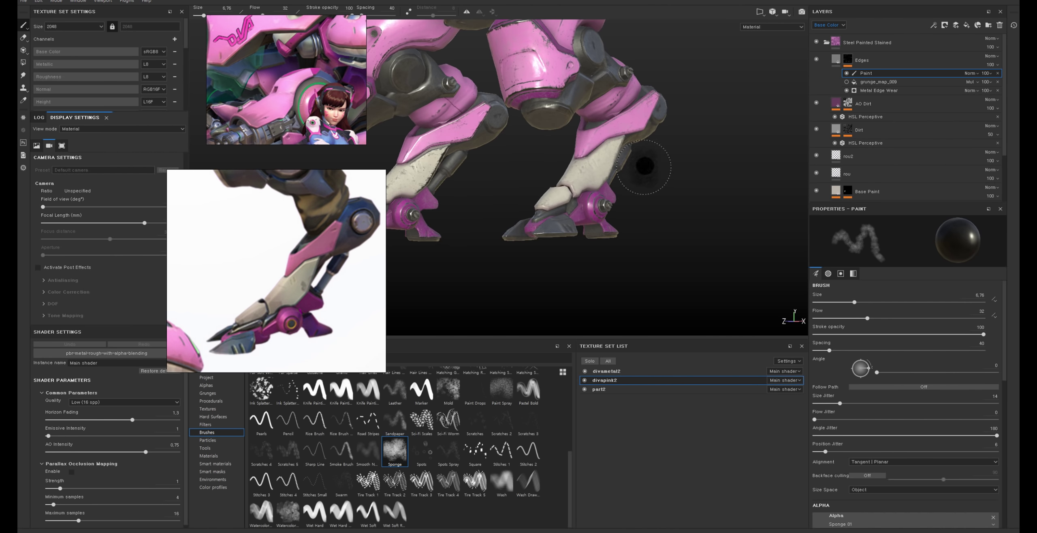
mouse_move(639, 174)
alt+mouse_down()
mouse_move(602, 155)
mouse_move(609, 130)
alt+mouse_up()
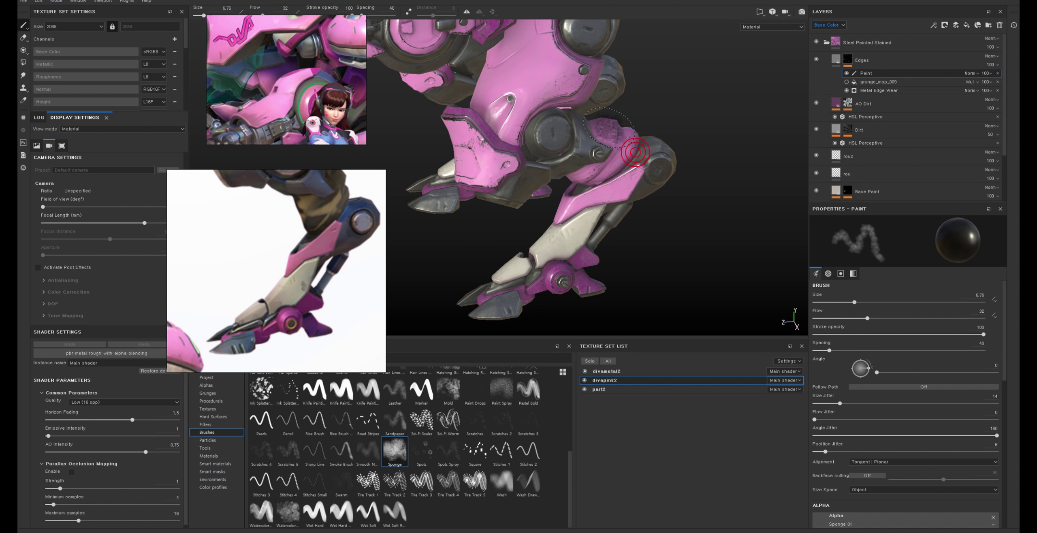
alt+drag(606, 169, 595, 173)
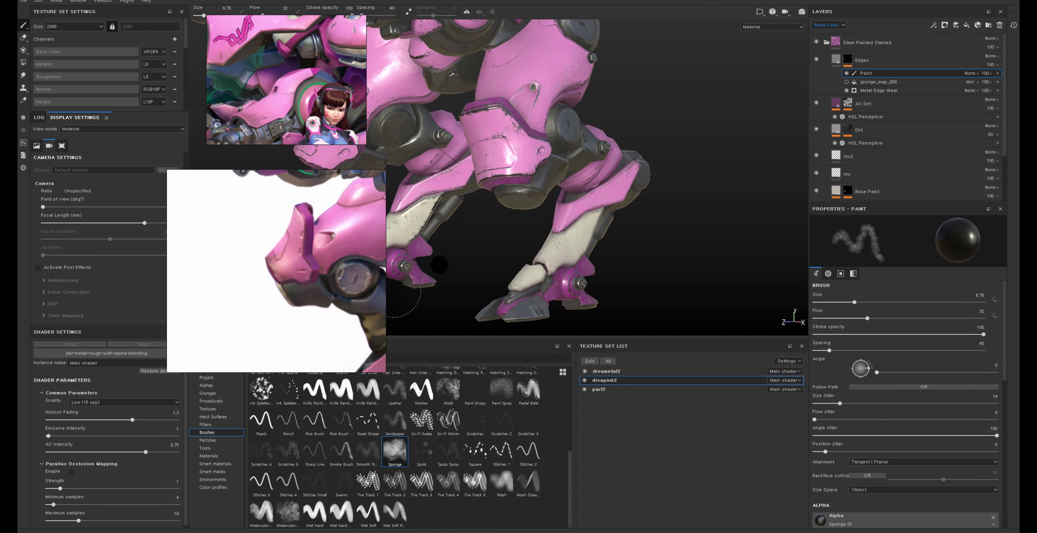
drag(544, 152, 528, 144)
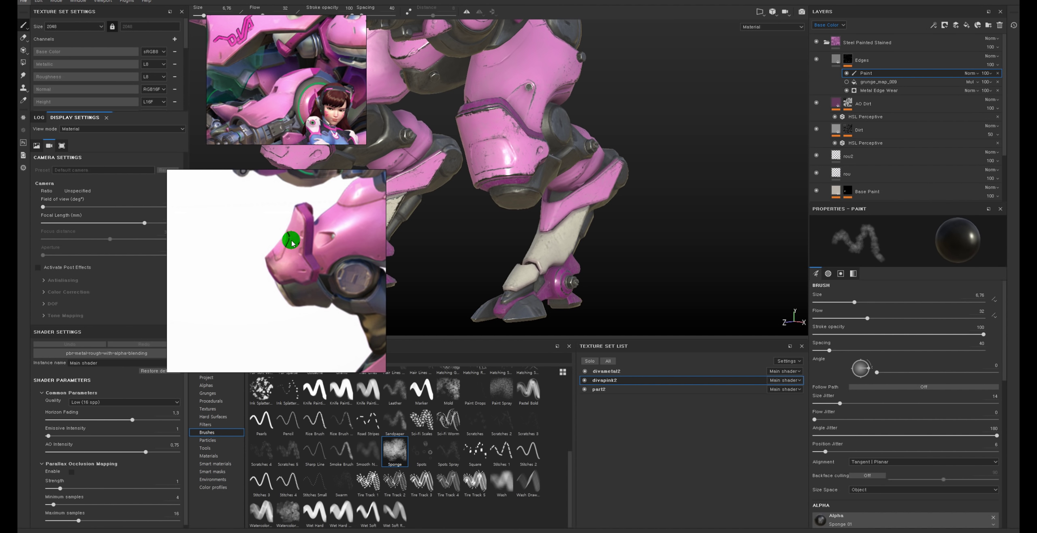
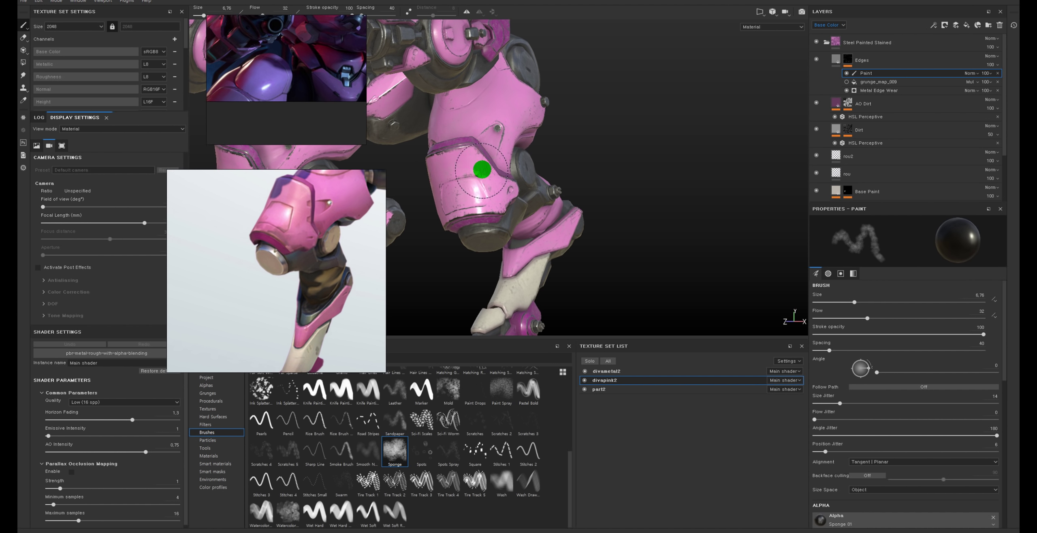
Step: Dab sponge wear speckles onto the knee, then check the dome and cockpit
drag(493, 182, 481, 198)
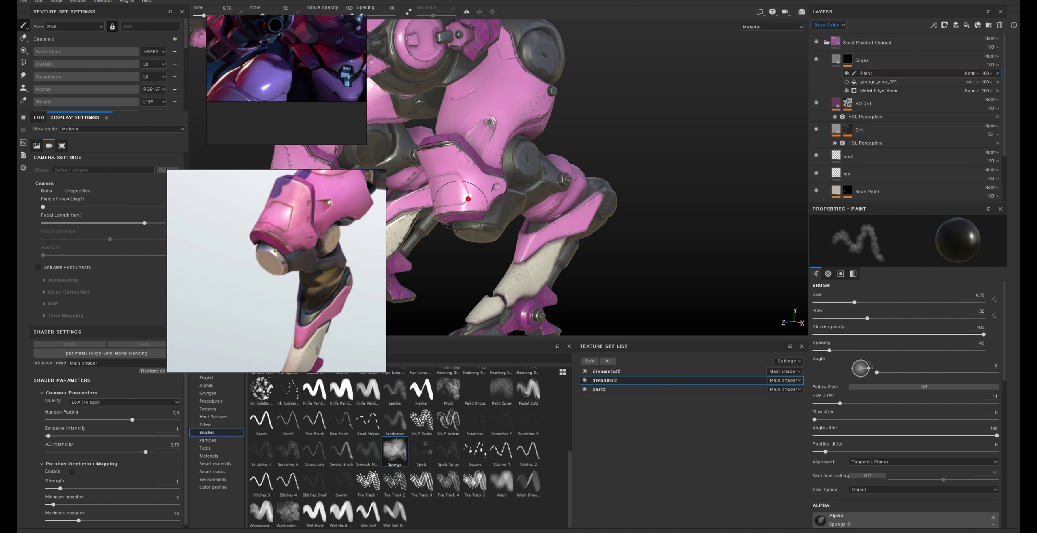
mouse_move(503, 187)
alt+mouse_down()
mouse_move(521, 154)
mouse_move(513, 142)
alt+mouse_up()
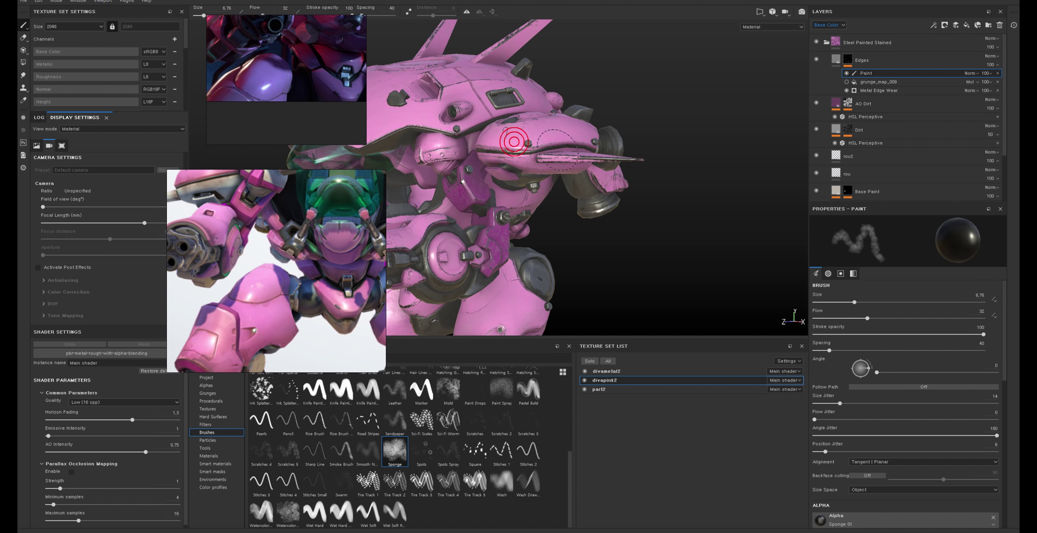
alt+drag(612, 147, 603, 195)
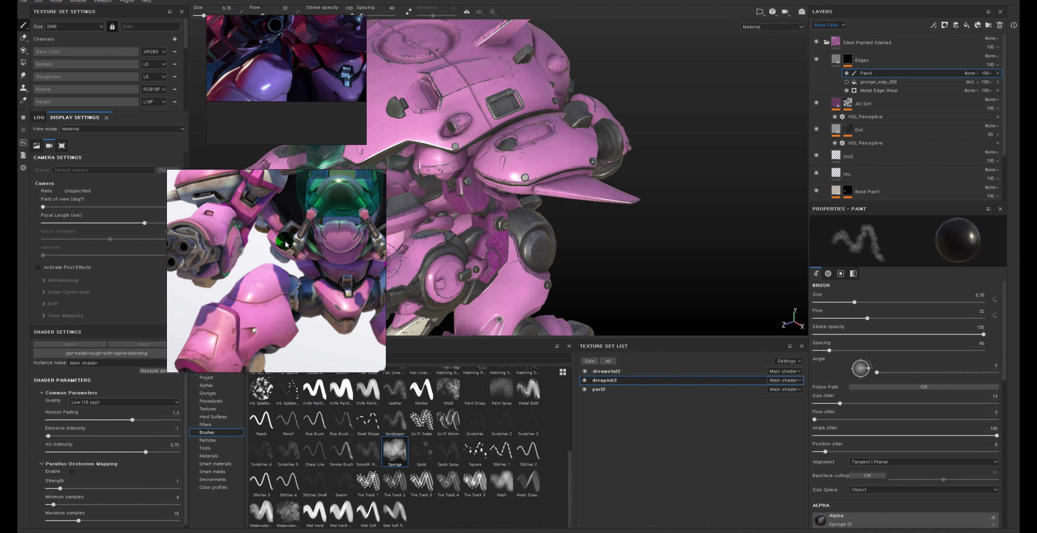
alt+drag(383, 261, 554, 162)
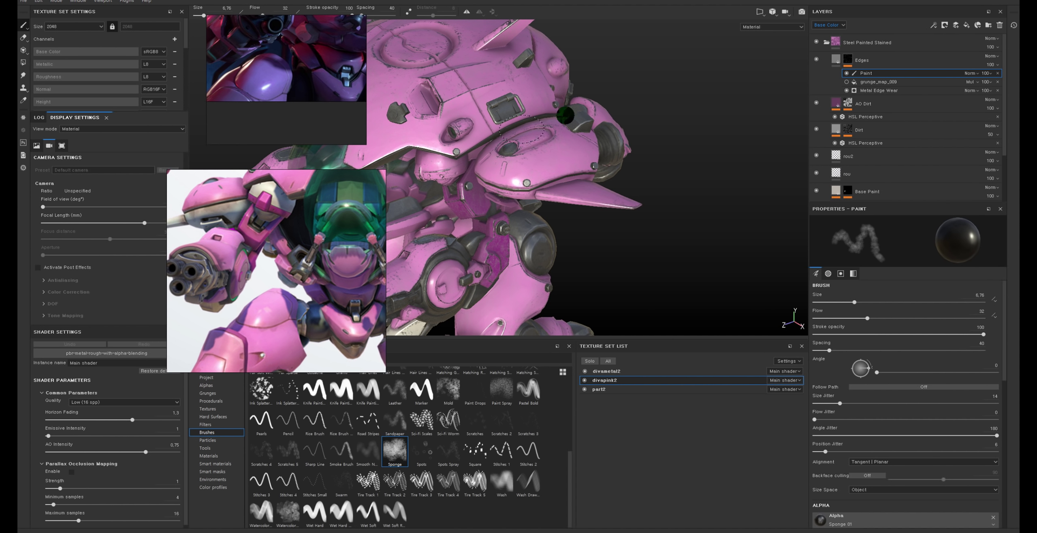
mouse_move(523, 129)
alt+mouse_down()
mouse_move(538, 151)
mouse_move(520, 166)
alt+mouse_up()
mouse_move(491, 127)
alt+mouse_down()
mouse_move(528, 128)
mouse_move(514, 165)
mouse_move(543, 250)
mouse_move(524, 240)
mouse_move(584, 266)
mouse_move(474, 206)
alt+mouse_up()
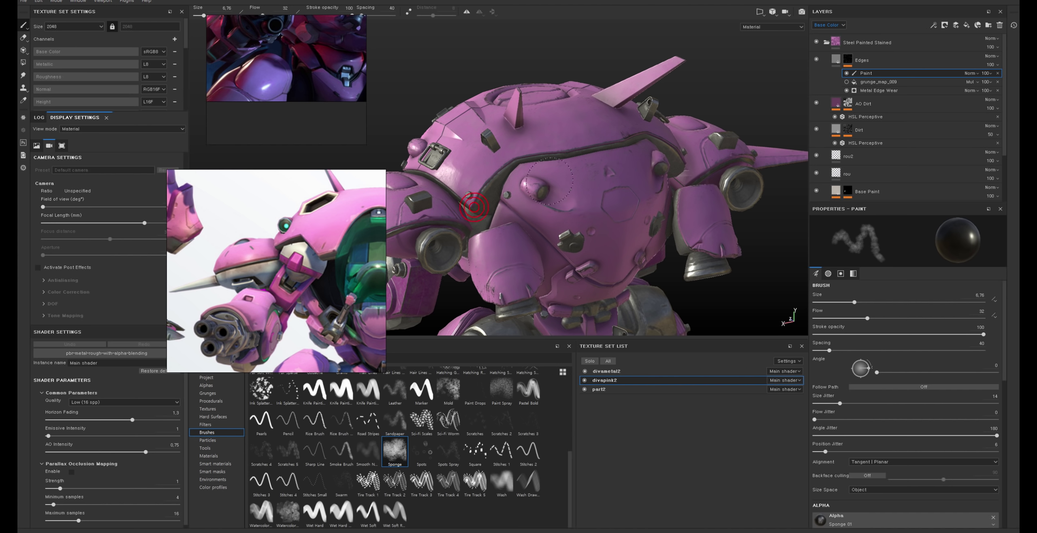
Step: Orbit along the side, lower legs and torso underside to inspect the wear
mouse_move(544, 198)
alt+mouse_down()
mouse_move(520, 190)
mouse_move(577, 193)
mouse_move(586, 207)
alt+mouse_up()
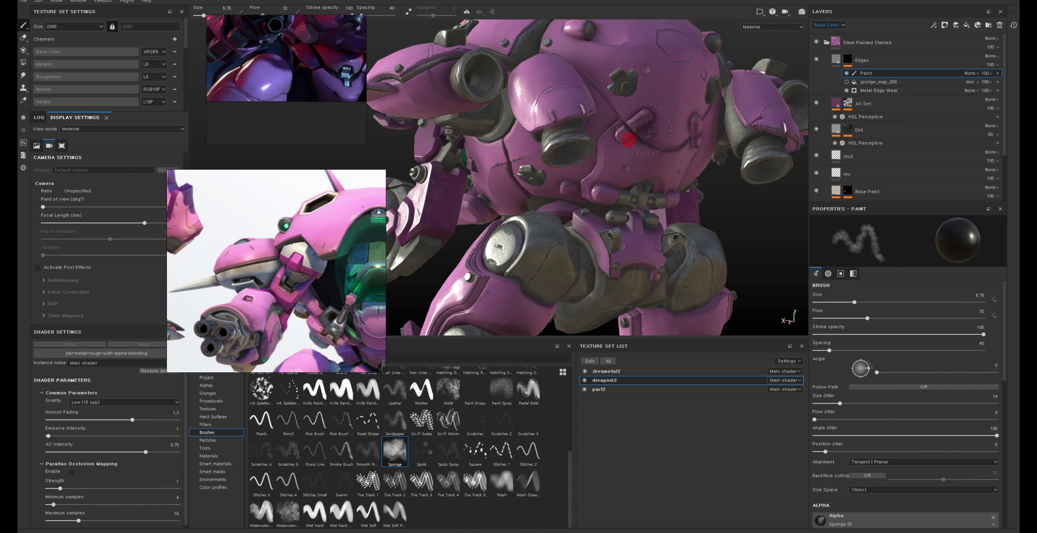
mouse_move(628, 139)
alt+mouse_down()
mouse_move(606, 170)
mouse_move(535, 182)
mouse_move(562, 170)
mouse_move(603, 217)
alt+mouse_up()
mouse_move(670, 154)
alt+mouse_down()
mouse_move(529, 205)
mouse_move(521, 168)
alt+mouse_up()
mouse_move(539, 135)
alt+mouse_down()
mouse_move(563, 113)
mouse_move(532, 231)
mouse_move(600, 173)
mouse_move(630, 204)
alt+mouse_up()
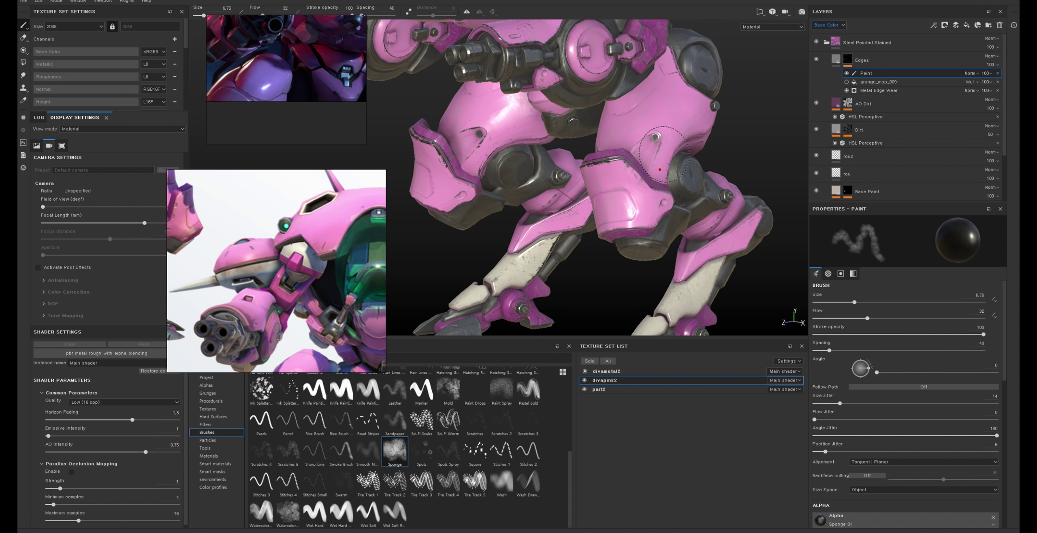
mouse_move(660, 169)
alt+mouse_down()
mouse_move(685, 128)
mouse_move(559, 220)
mouse_move(562, 185)
alt+mouse_up()
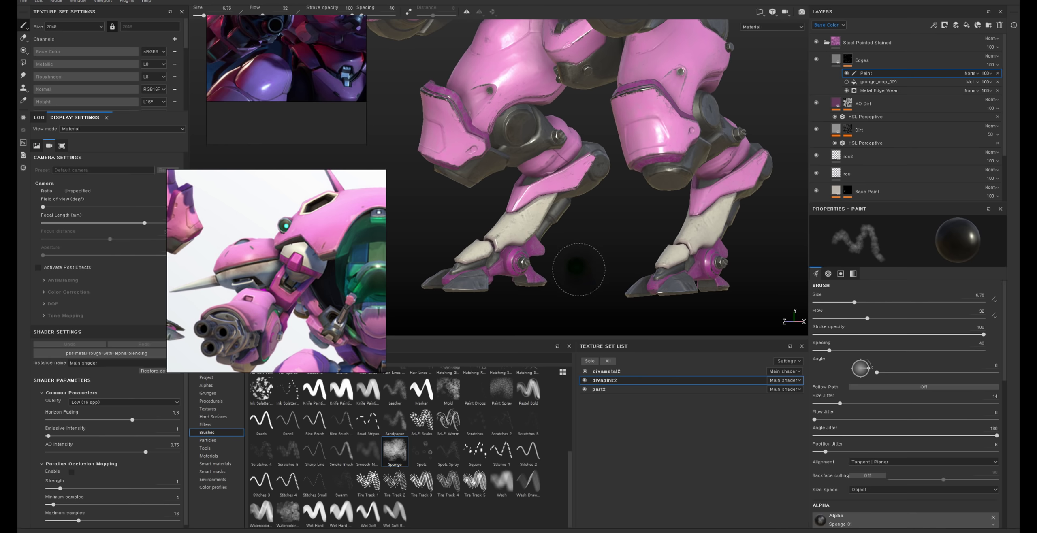
alt+drag(578, 269, 604, 182)
alt+right_drag(603, 182, 603, 170)
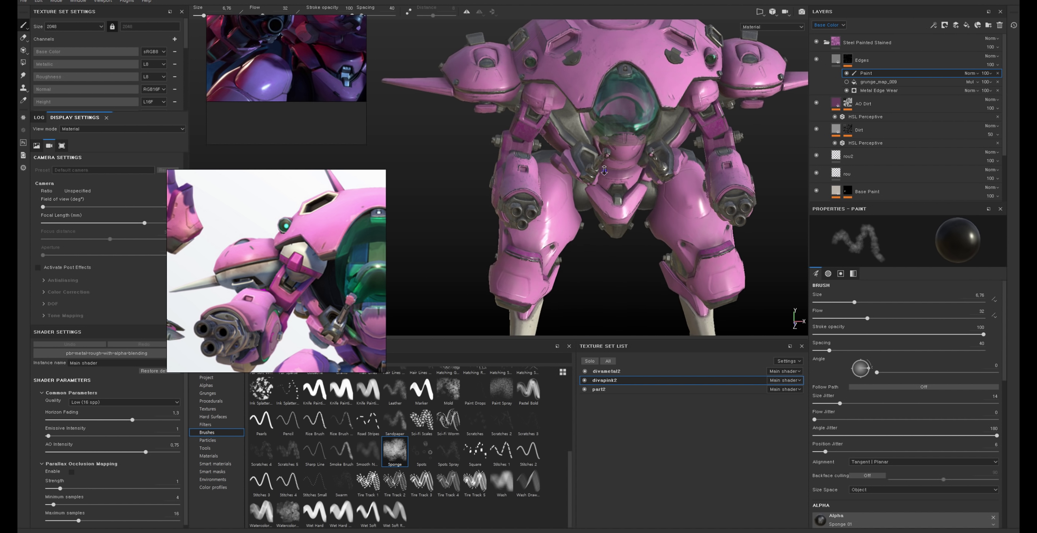
alt+drag(604, 170, 579, 186)
alt+right_drag(579, 187, 579, 210)
alt+middle_drag(579, 211, 559, 203)
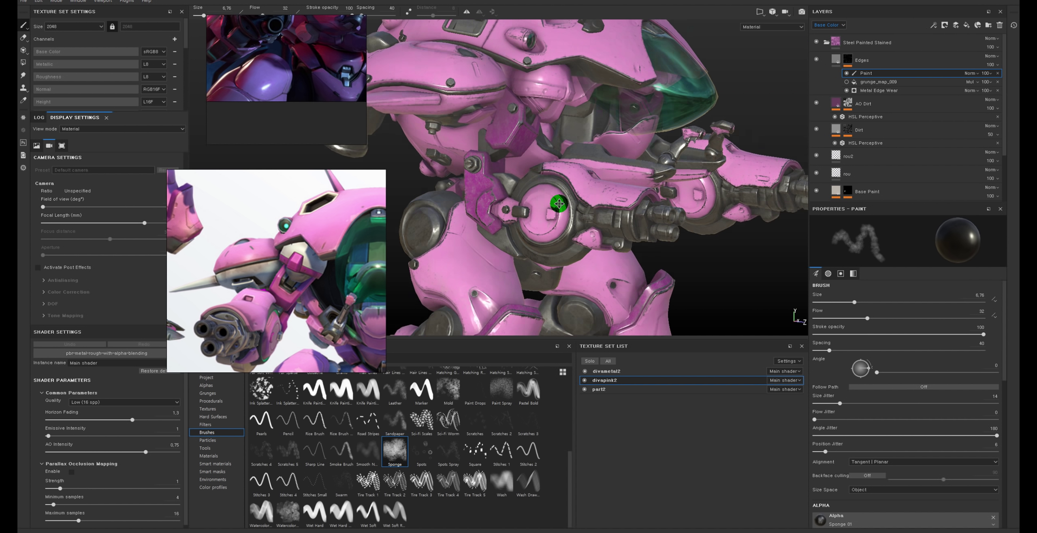
alt+drag(558, 203, 635, 205)
alt+drag(492, 126, 502, 134)
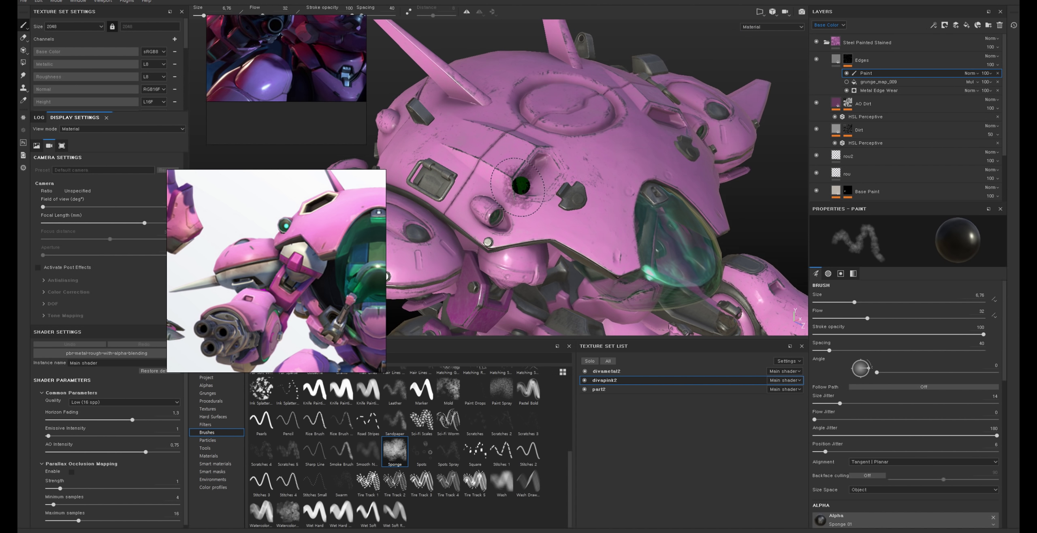
alt+right_drag(502, 134, 503, 144)
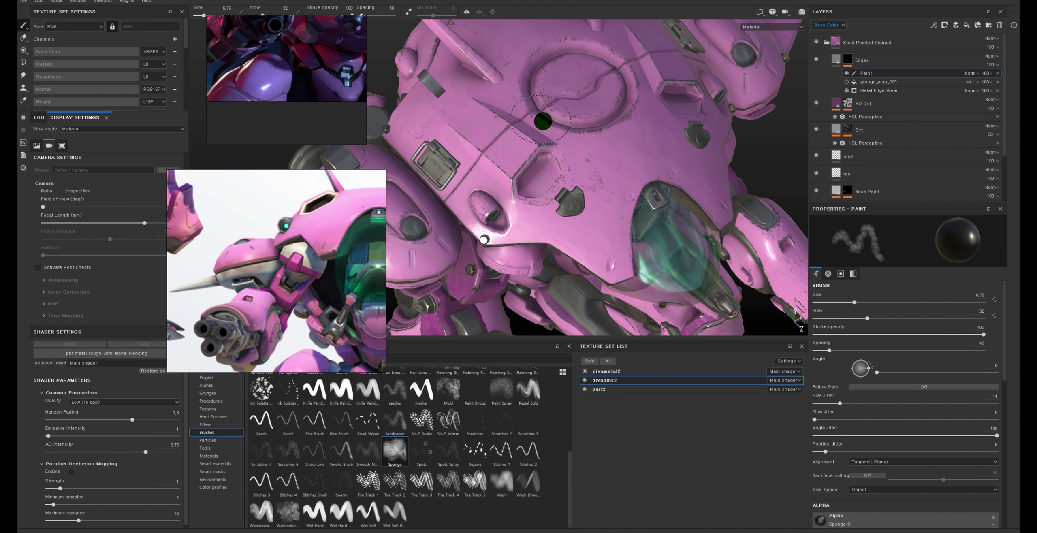
scroll(540, 193, down, 3)
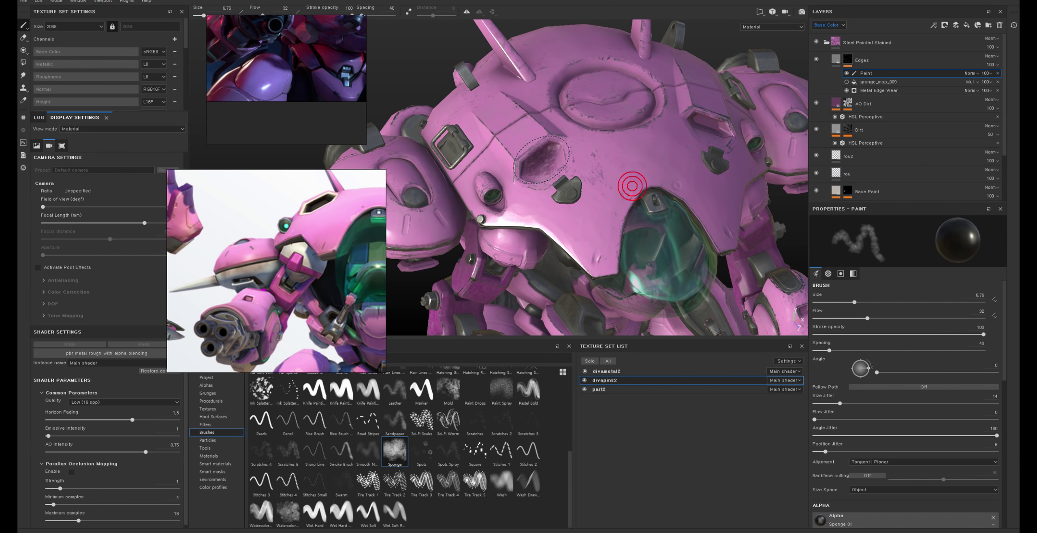
alt+drag(628, 189, 624, 121)
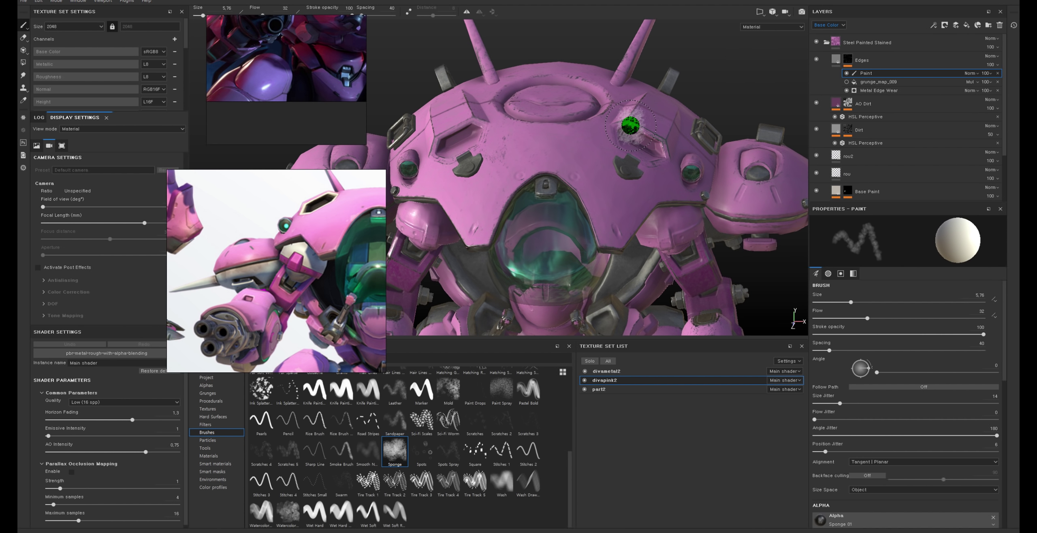
scroll(655, 241, up, 2)
middle_drag(631, 267, 620, 111)
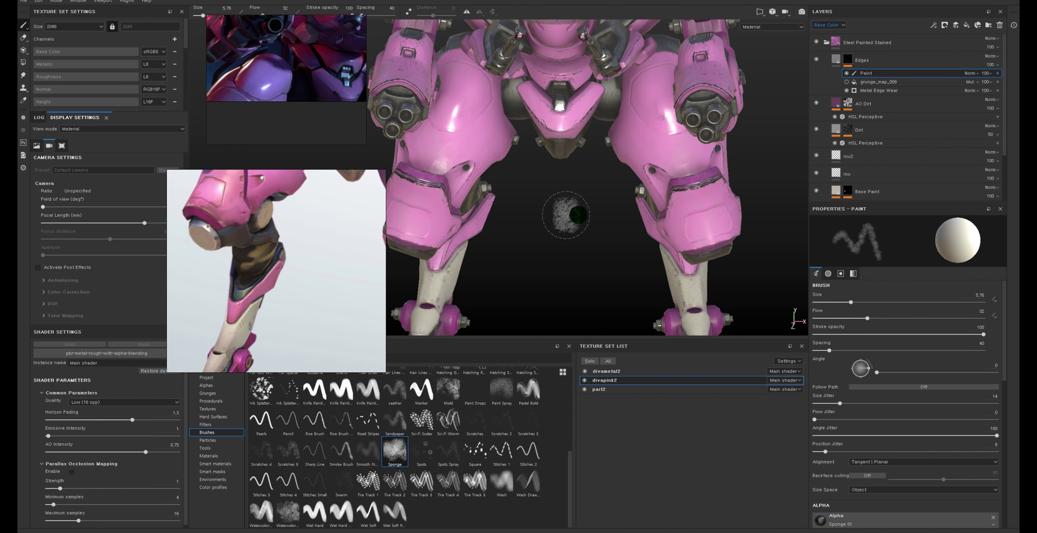
mouse_move(563, 216)
alt+mouse_down()
mouse_move(420, 184)
mouse_move(330, 242)
alt+mouse_up()
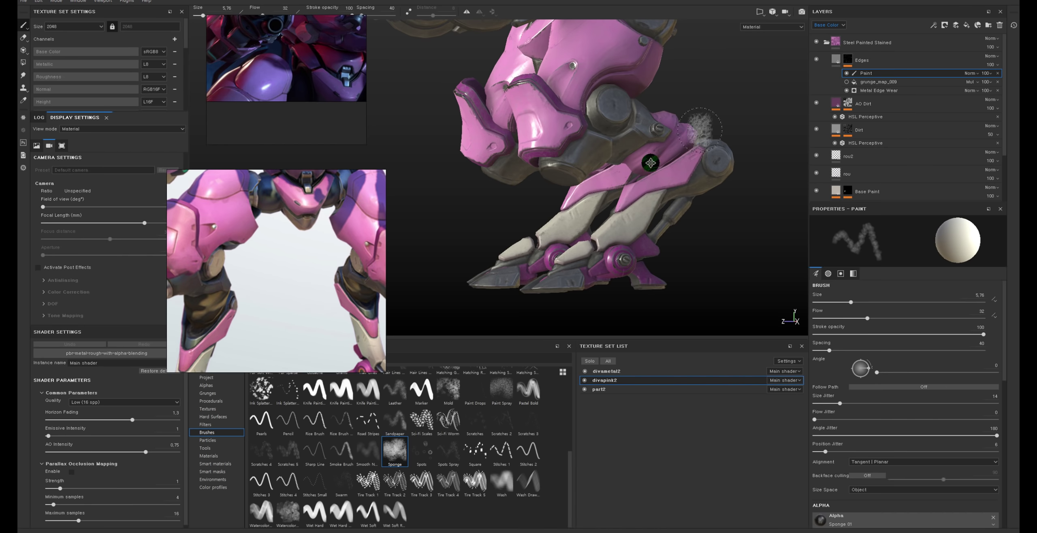
alt+middle_drag(650, 162, 587, 206)
Step: Collapse Steel Painted Stained and drag Fabric WOODLAND Dirty from Smart materials into the layer stack
click(824, 43)
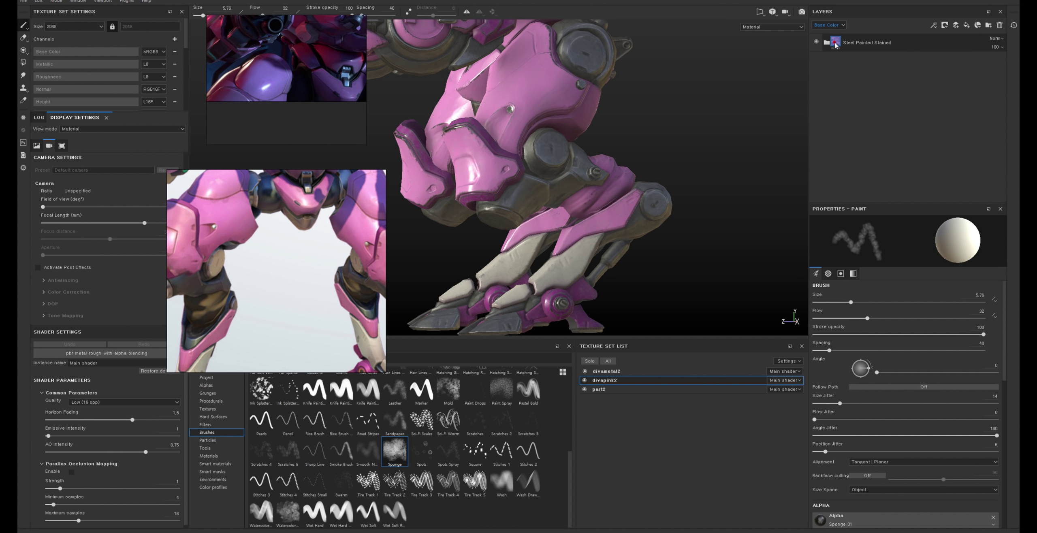
click(836, 44)
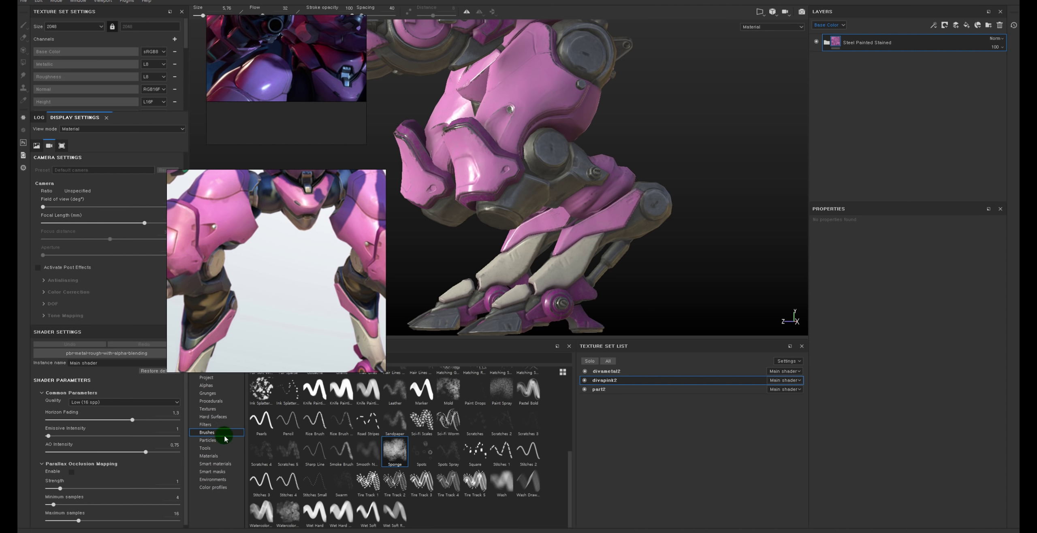
click(219, 463)
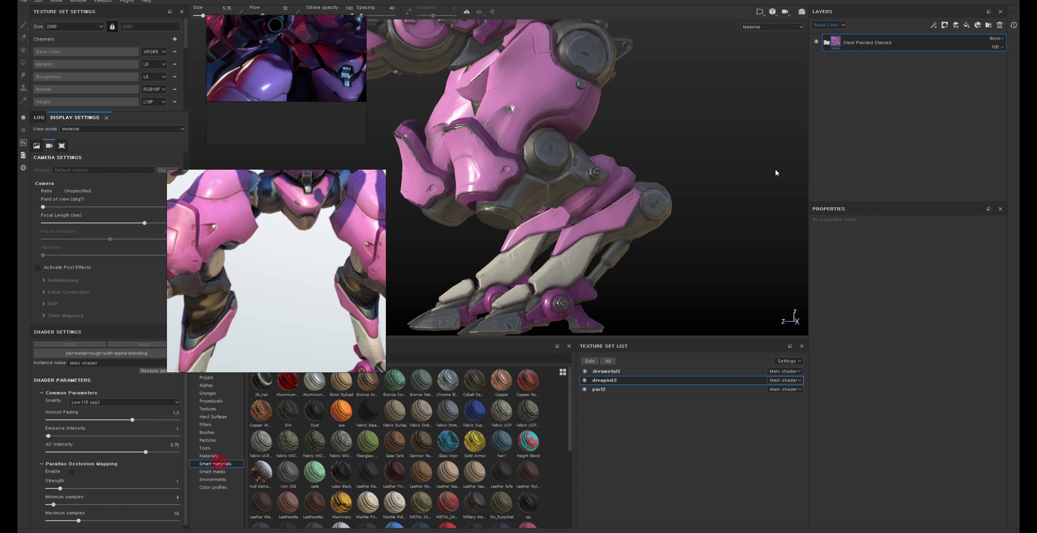
drag(290, 293, 276, 280)
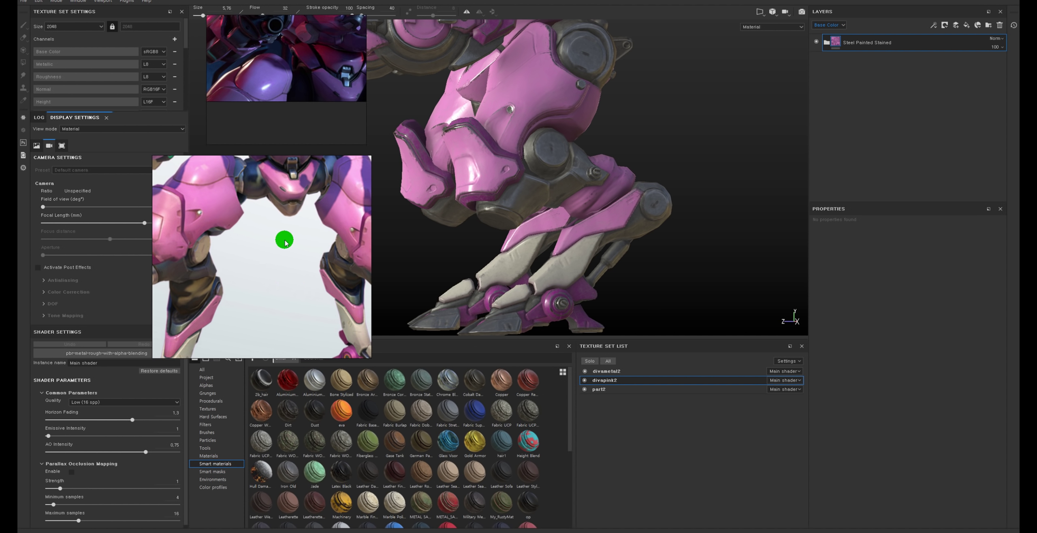
mouse_move(284, 241)
mouse_down()
mouse_move(283, 295)
mouse_move(257, 248)
mouse_move(244, 253)
mouse_up()
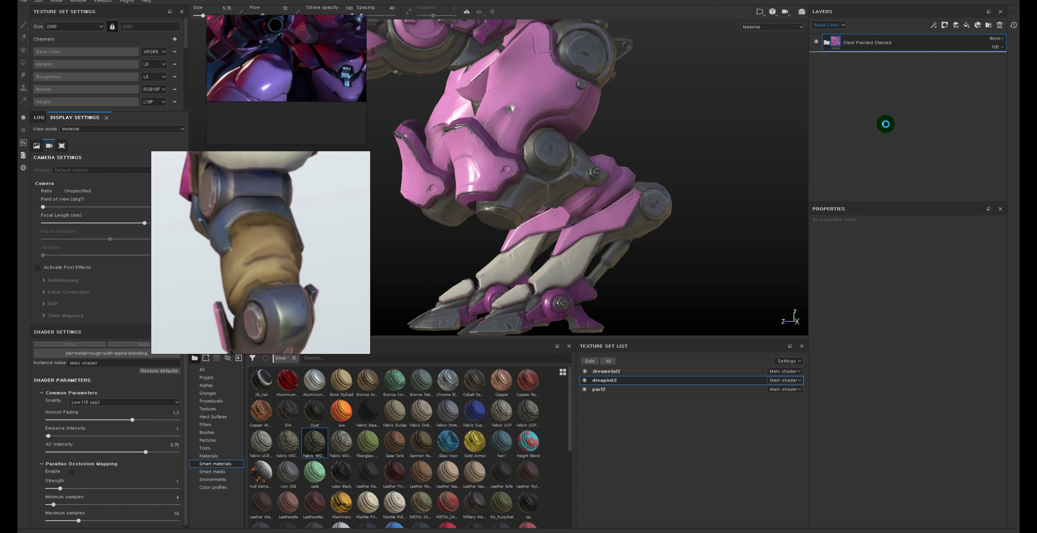
drag(324, 448, 886, 122)
mouse_move(717, 162)
alt+mouse_down()
mouse_move(634, 134)
mouse_move(724, 208)
alt+mouse_up()
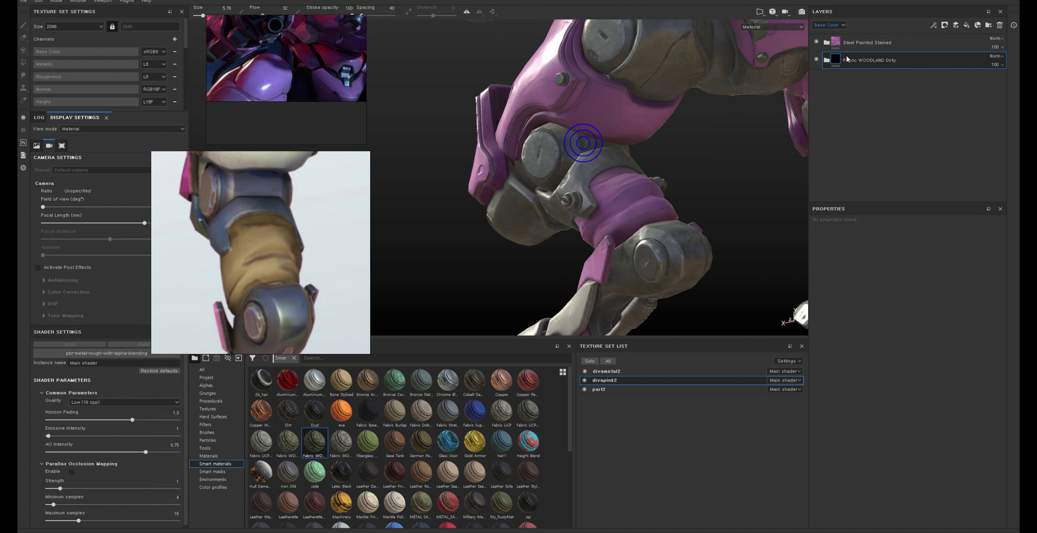
Step: Place Fabric WOODLAND Dirty above Steel Painted Stained and toggle its fill to compare the knees
drag(837, 60, 837, 42)
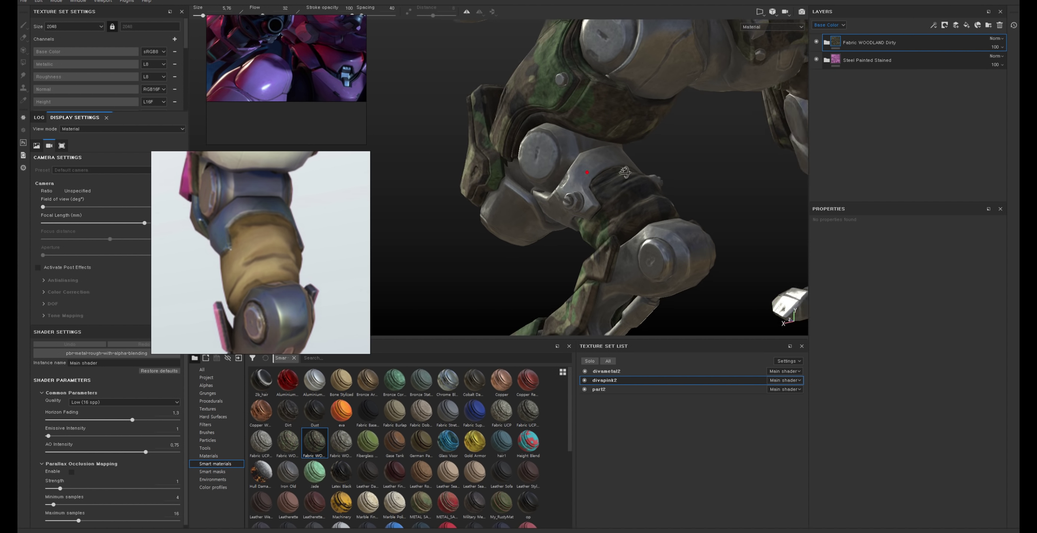
alt+drag(635, 142, 656, 187)
alt+right_drag(626, 206, 643, 211)
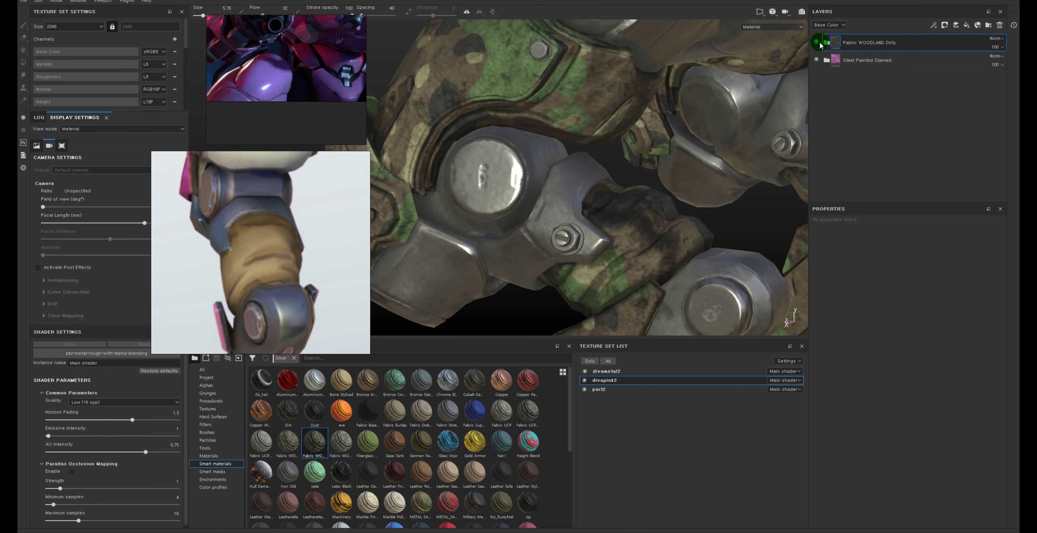
click(826, 42)
click(815, 95)
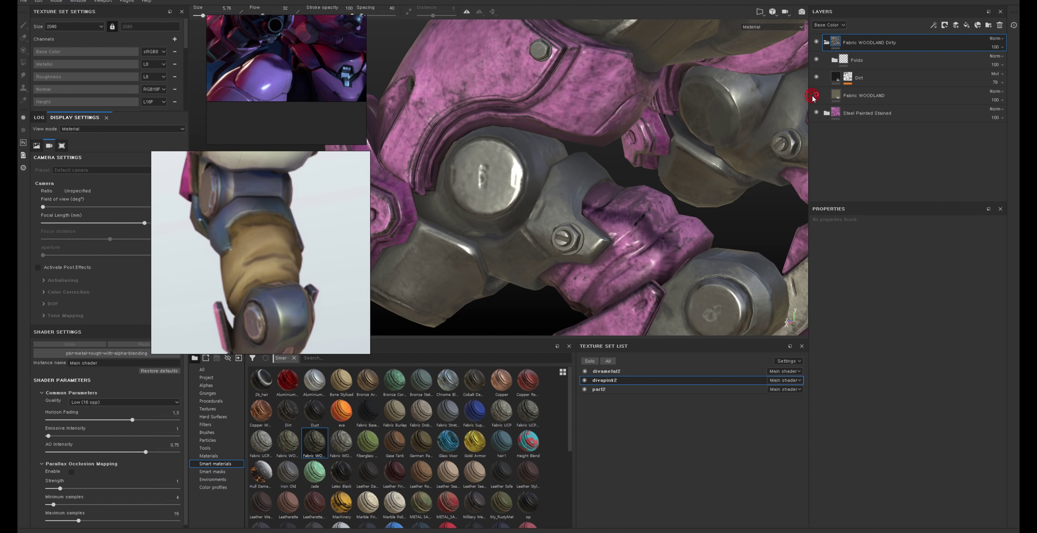
mouse_move(713, 130)
alt+mouse_down()
mouse_move(688, 146)
mouse_move(688, 138)
alt+mouse_up()
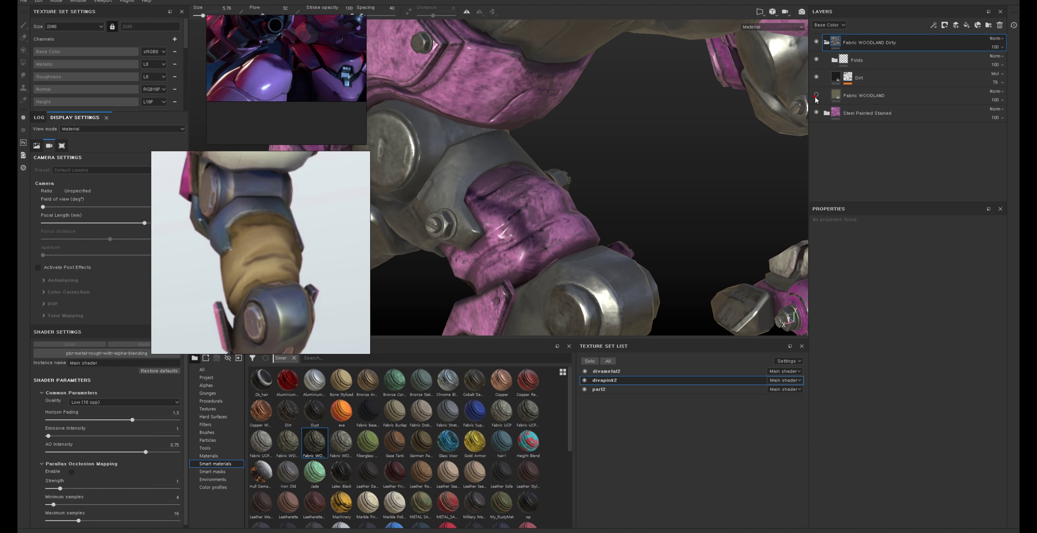
click(816, 95)
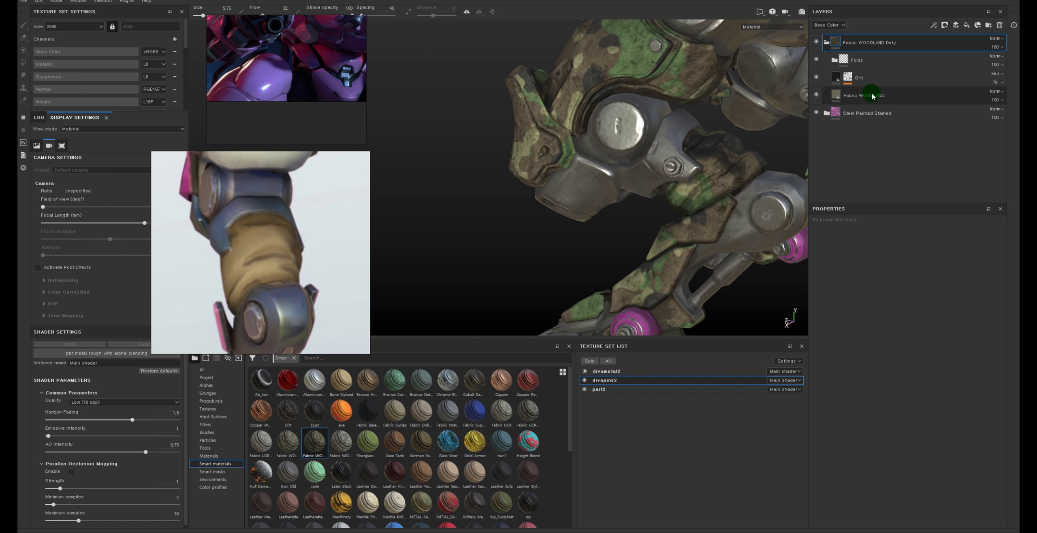
Step: Re-randomize the Fabric WOODLAND fill's pattern seed, then pick the eva smart material
click(872, 95)
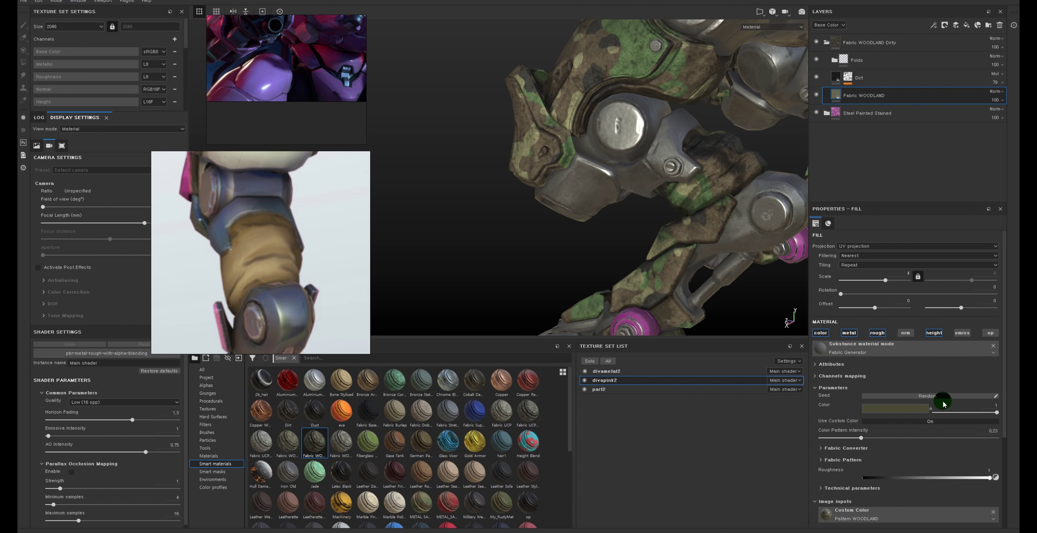
scroll(903, 481, down, 3)
scroll(912, 492, down, 1)
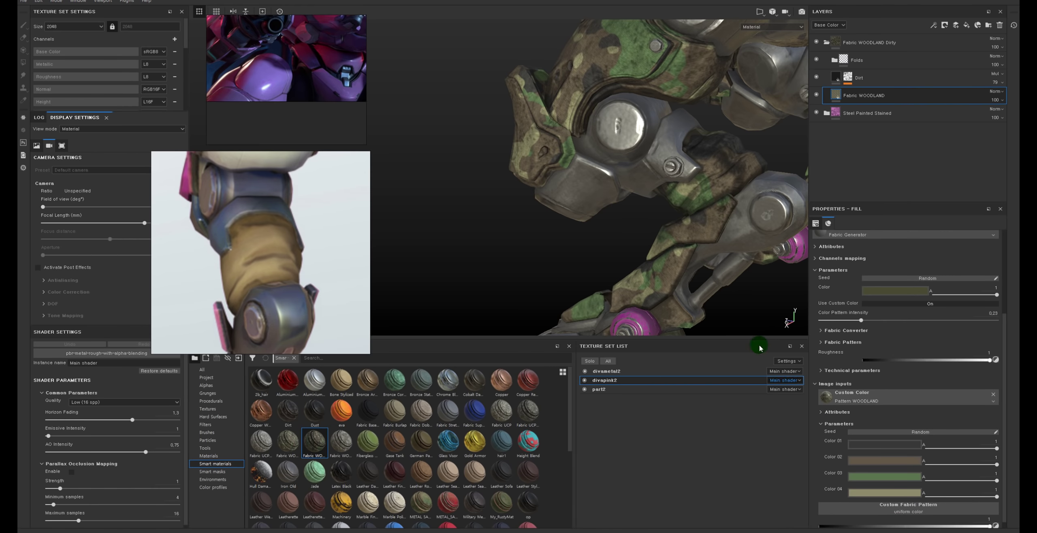
alt+drag(638, 232, 614, 197)
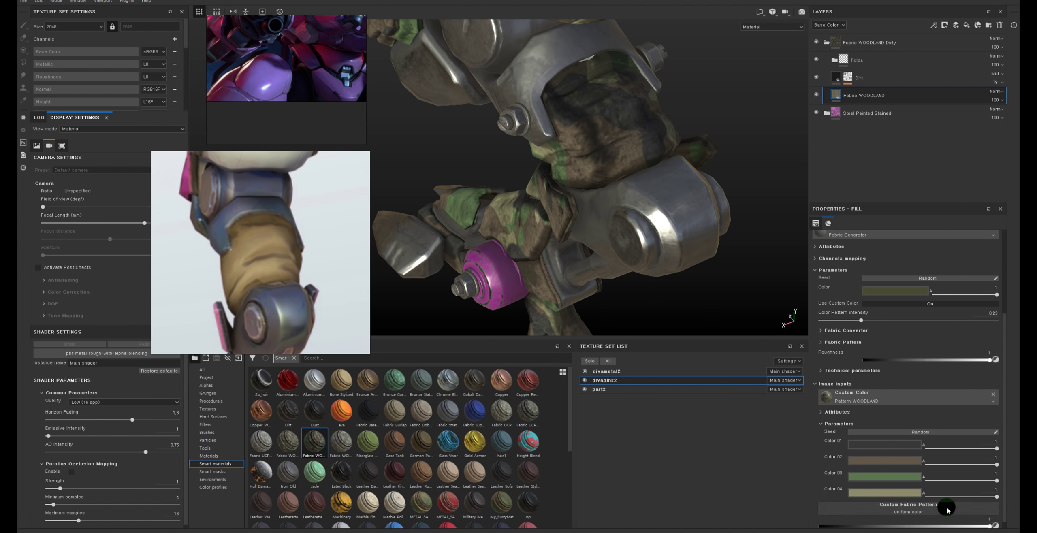
click(884, 474)
drag(900, 433, 877, 434)
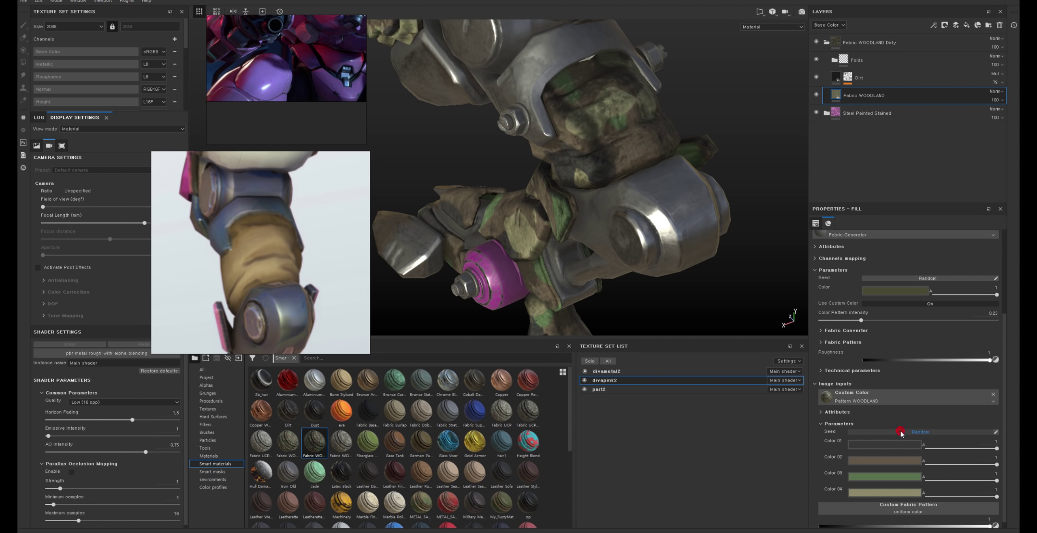
click(341, 421)
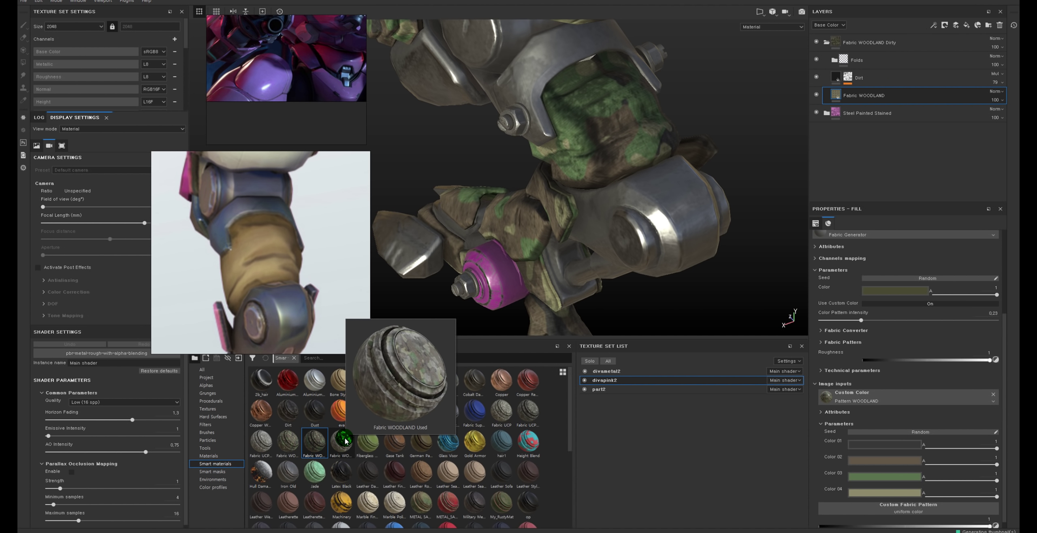
mouse_move(259, 441)
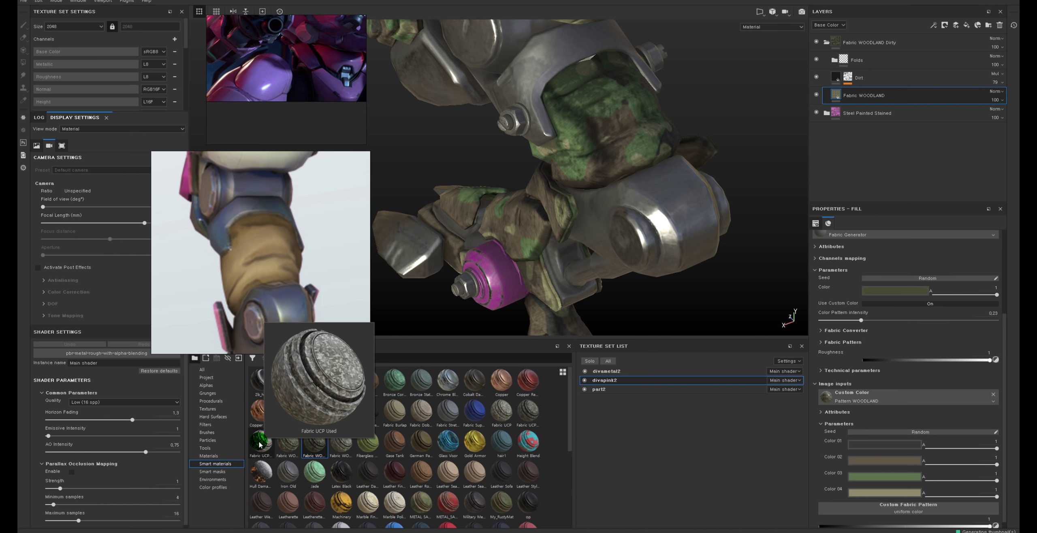
drag(259, 444, 837, 46)
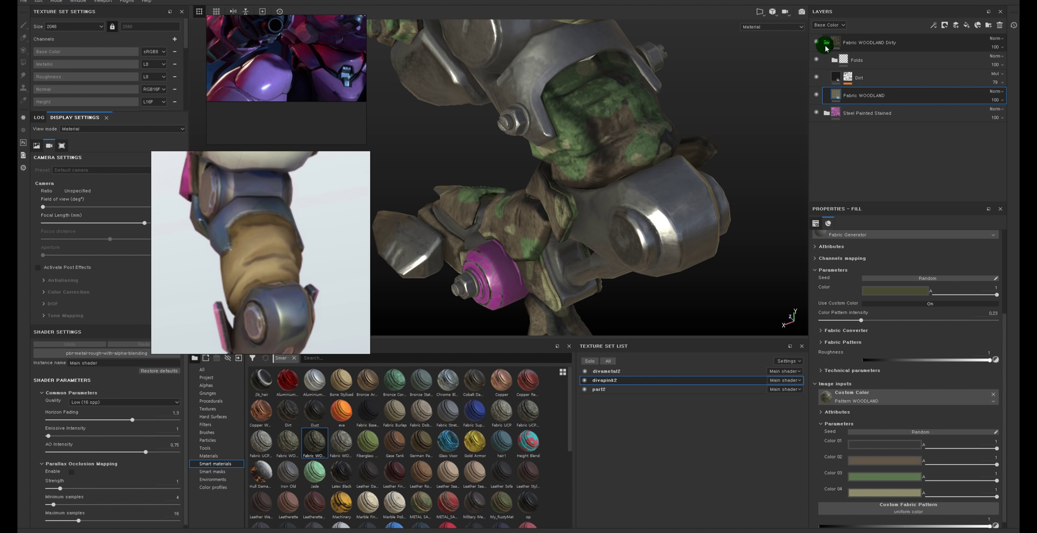
Step: Undo the camo layer and add Bone Stylized with a black mask and polygon-fill Paint effect
key(ctrl+z)
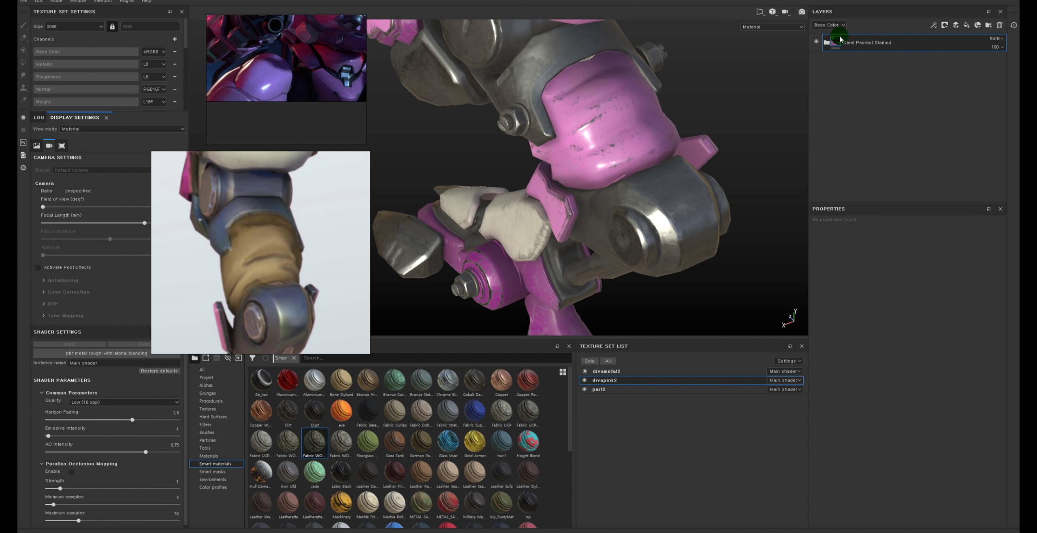
drag(341, 381, 846, 41)
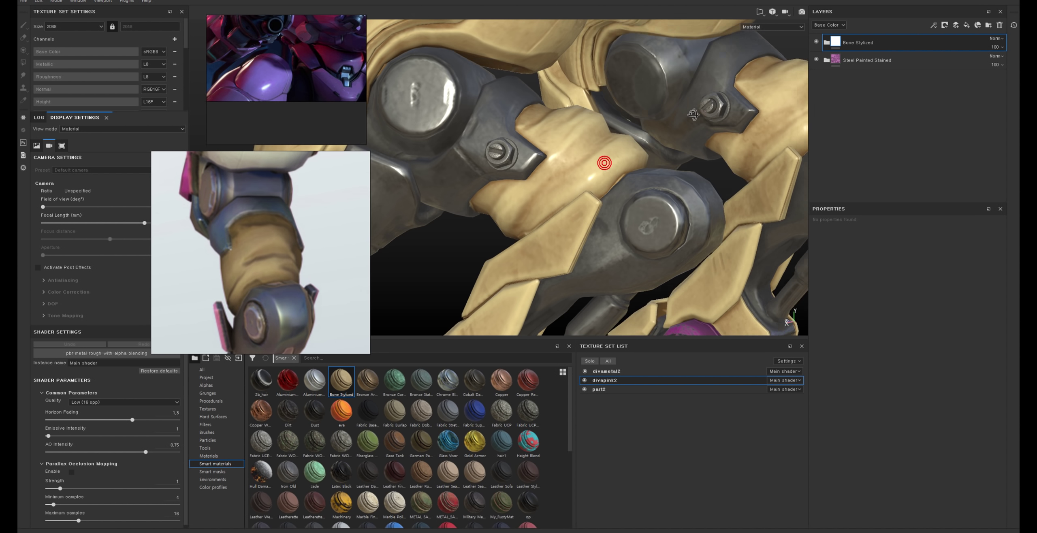
right_click(826, 42)
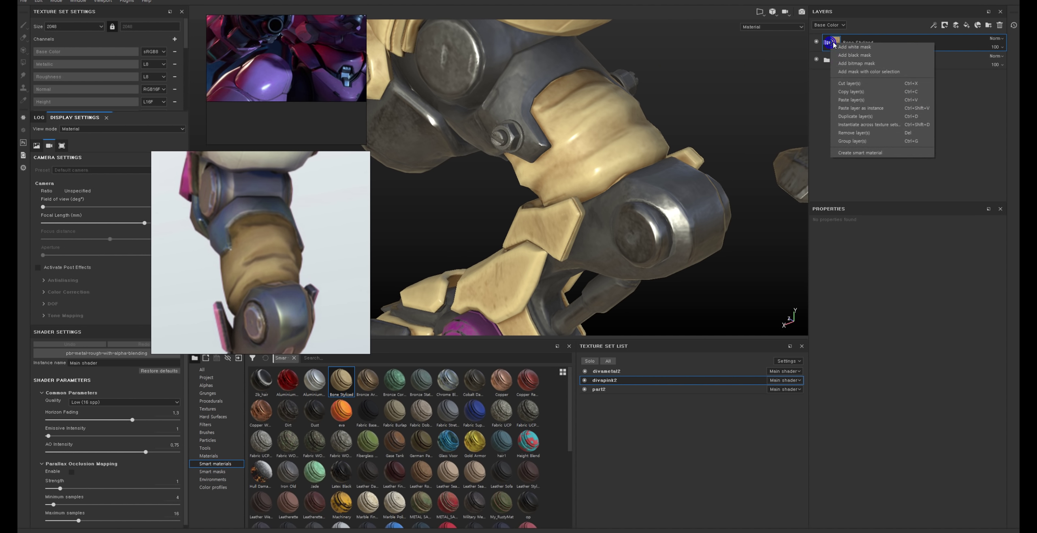
click(845, 57)
right_click(846, 41)
click(862, 182)
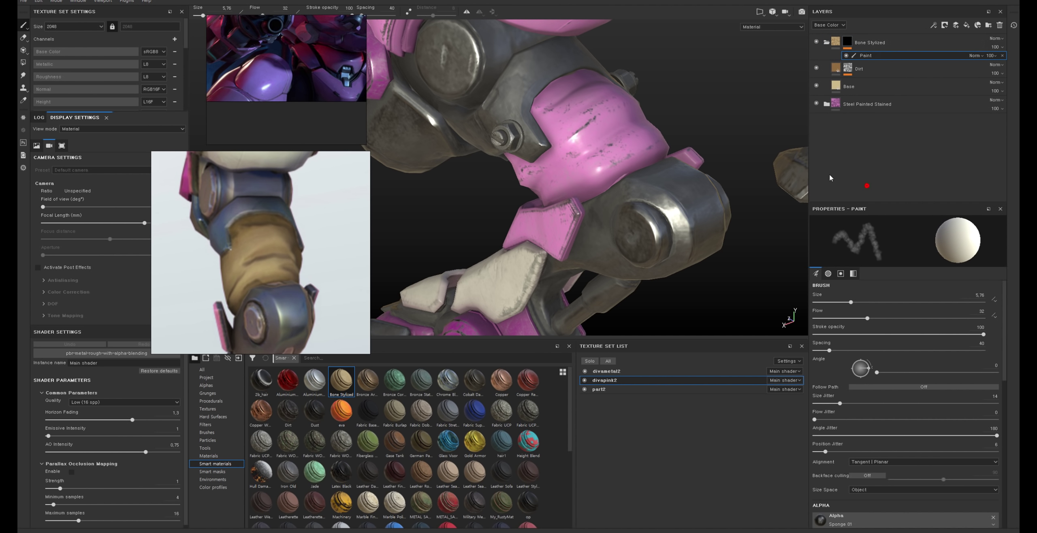
key(4)
scroll(628, 138, down, 5)
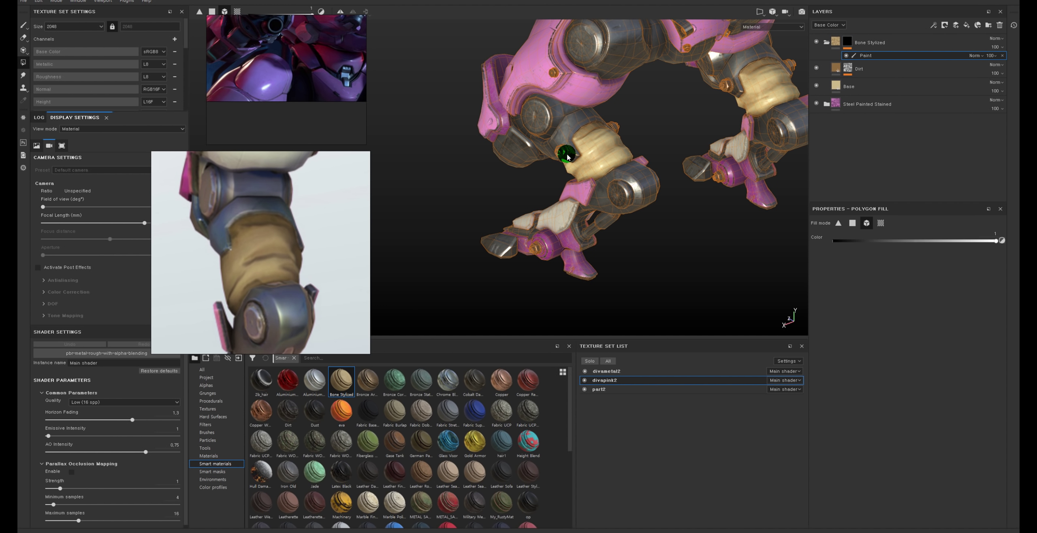
Step: Add an HSL Perceptive filter to the Bone Stylized Base and lower its Lightness
click(838, 86)
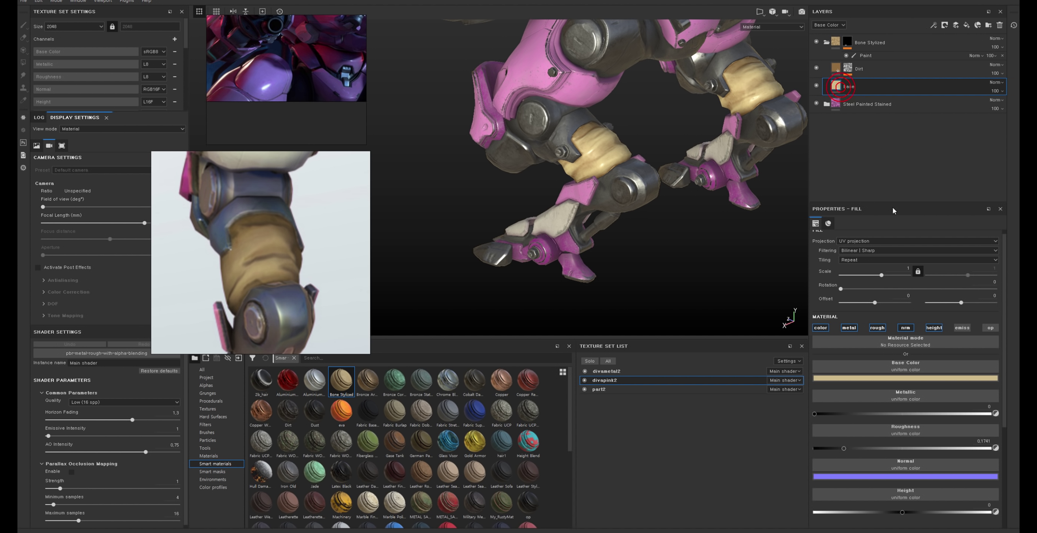
right_click(835, 90)
click(871, 258)
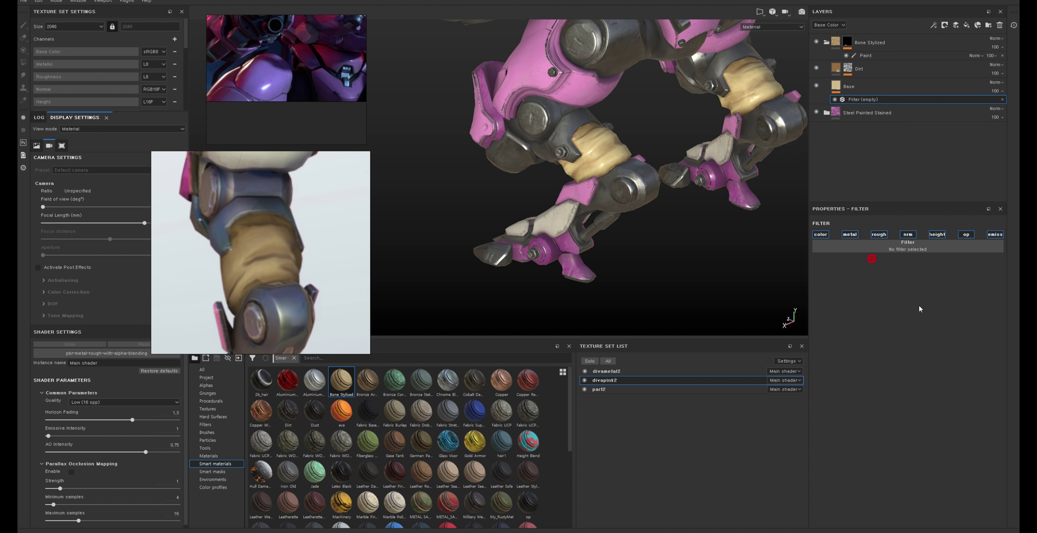
click(929, 241)
click(920, 342)
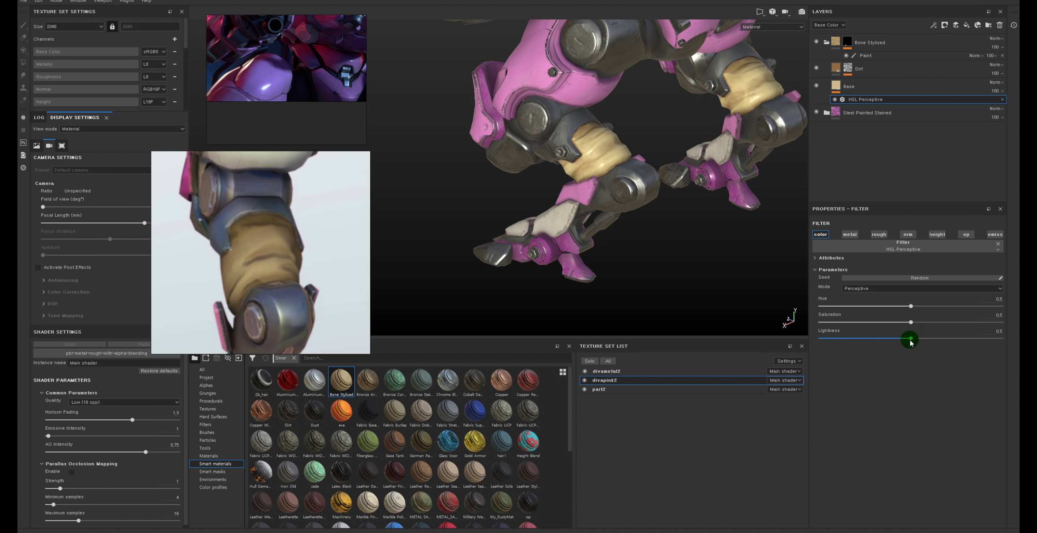
mouse_move(910, 338)
mouse_down()
mouse_move(875, 340)
mouse_move(890, 338)
mouse_up()
scroll(620, 107, up, 3)
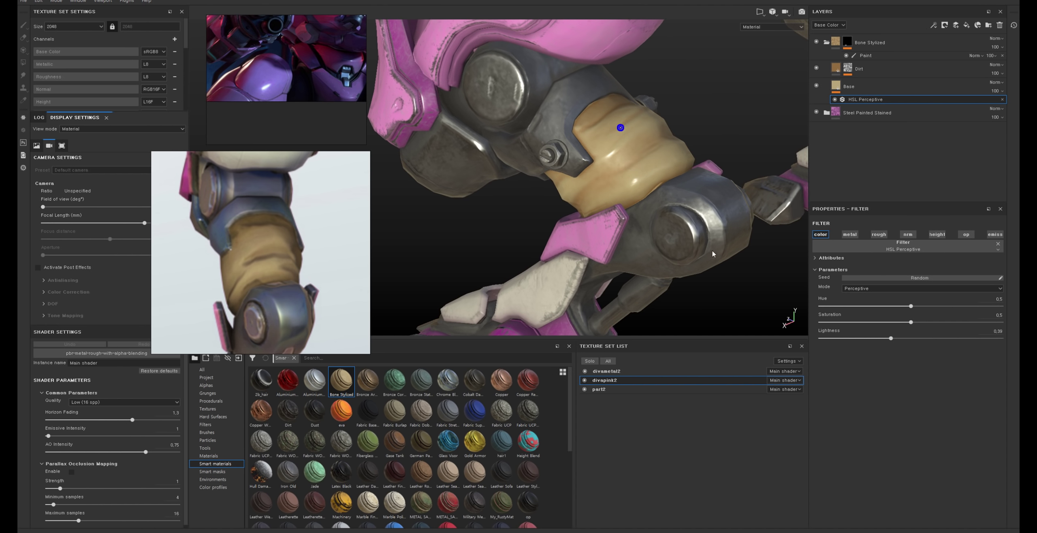
scroll(643, 162, up, 3)
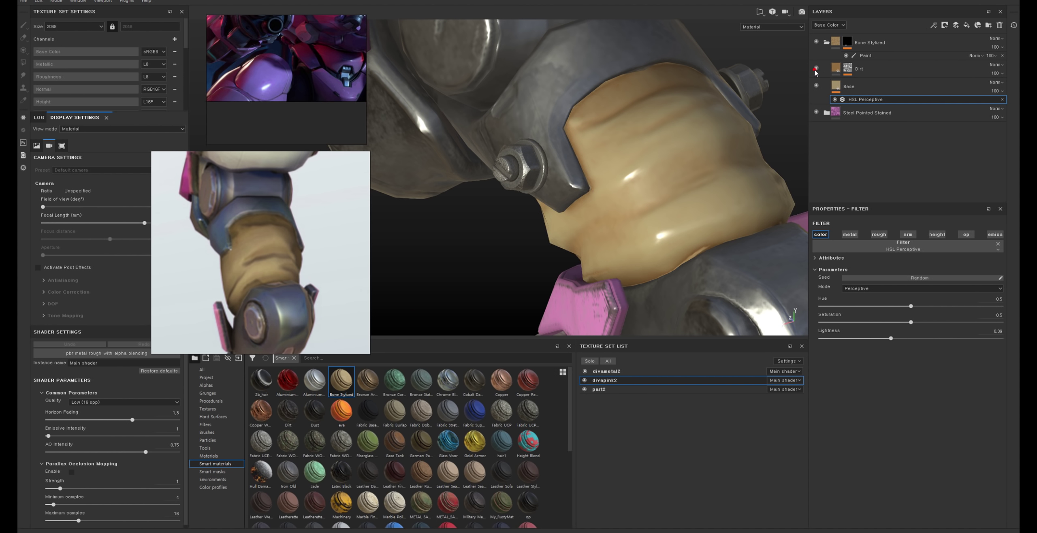
Step: Toggle the Base layer's visibility to compare the cuff, then reselect the Bone Stylized mask
click(816, 85)
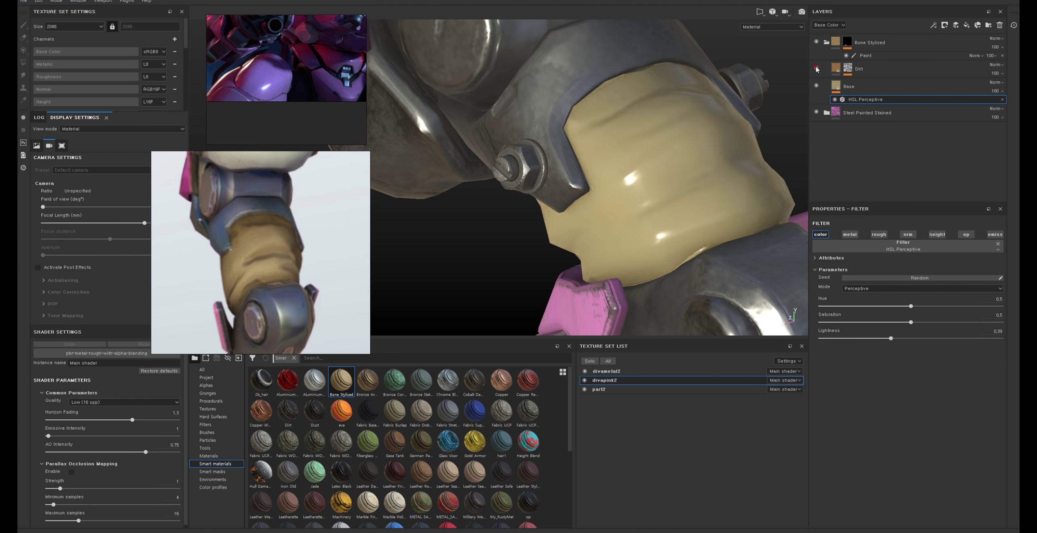
click(848, 86)
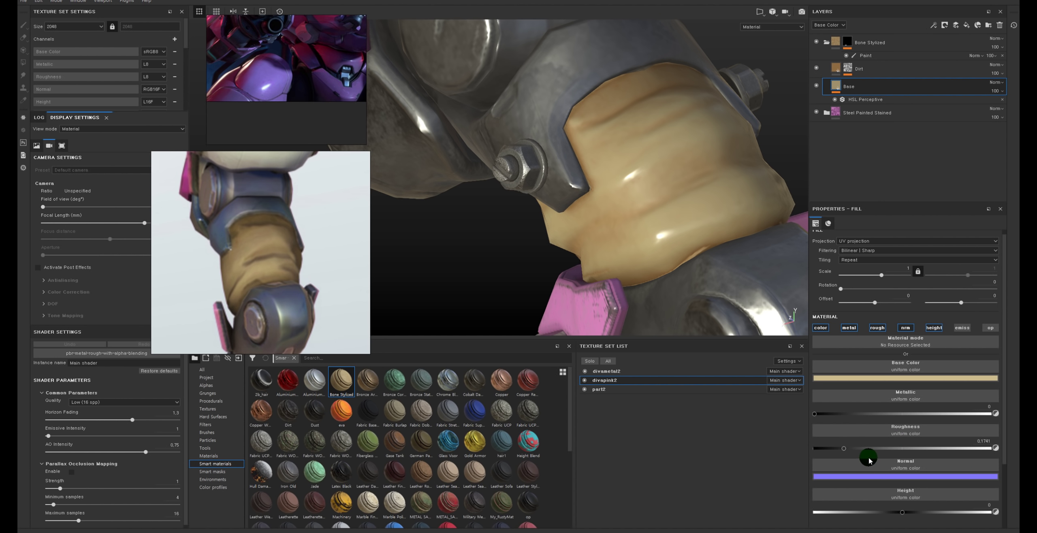
scroll(638, 104, down, 5)
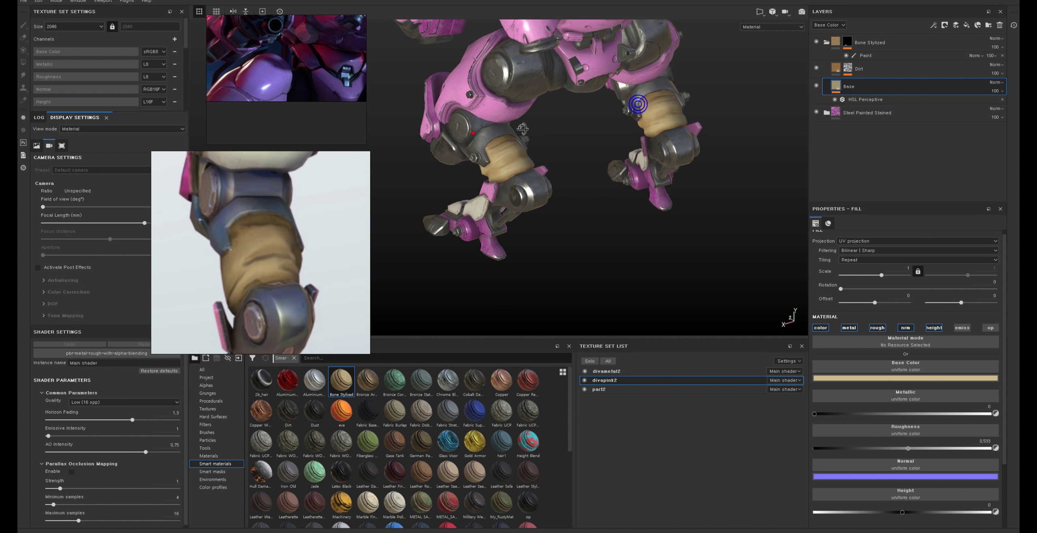
mouse_move(607, 109)
alt+mouse_down()
mouse_move(636, 98)
mouse_move(592, 92)
alt+mouse_up()
scroll(592, 92, up, 5)
click(881, 87)
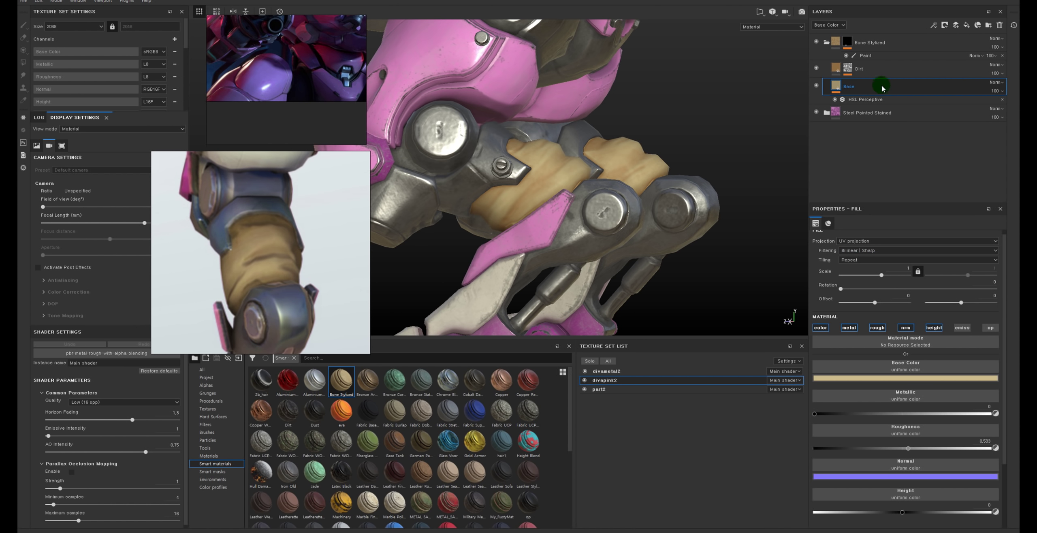
click(833, 60)
Step: Orbit around the mech's torso and legs to inspect the bone-coloured cuffs
mouse_move(584, 140)
alt+mouse_down()
mouse_move(609, 118)
mouse_move(699, 109)
mouse_move(474, 93)
alt+mouse_up()
alt+right_drag(475, 92, 551, 186)
mouse_move(551, 187)
alt+mouse_down()
mouse_move(655, 88)
mouse_move(652, 144)
mouse_move(666, 118)
alt+mouse_up()
alt+right_drag(666, 117, 625, 199)
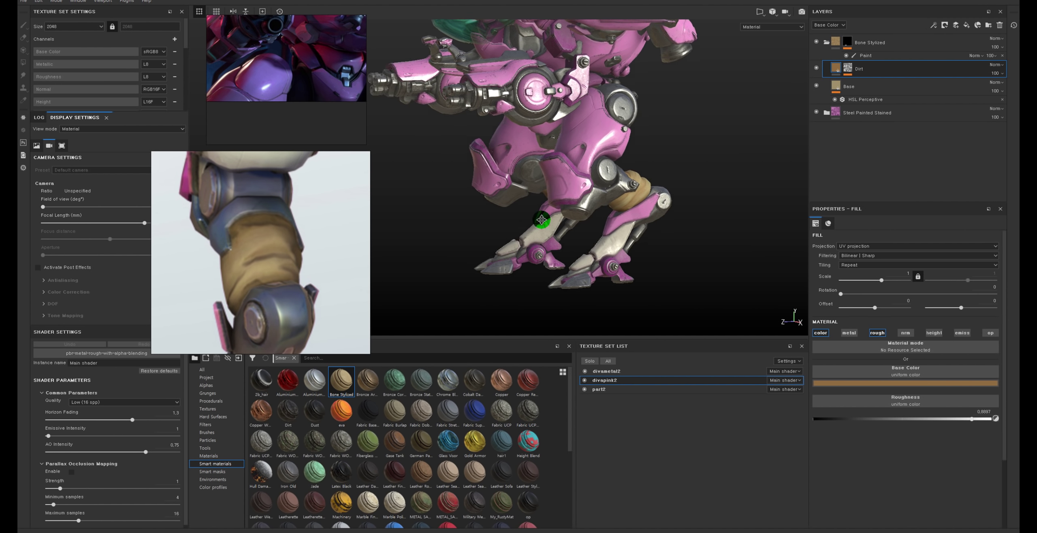
alt+middle_drag(625, 199, 613, 208)
mouse_move(614, 210)
alt+mouse_down()
mouse_move(470, 208)
mouse_move(463, 218)
alt+mouse_up()
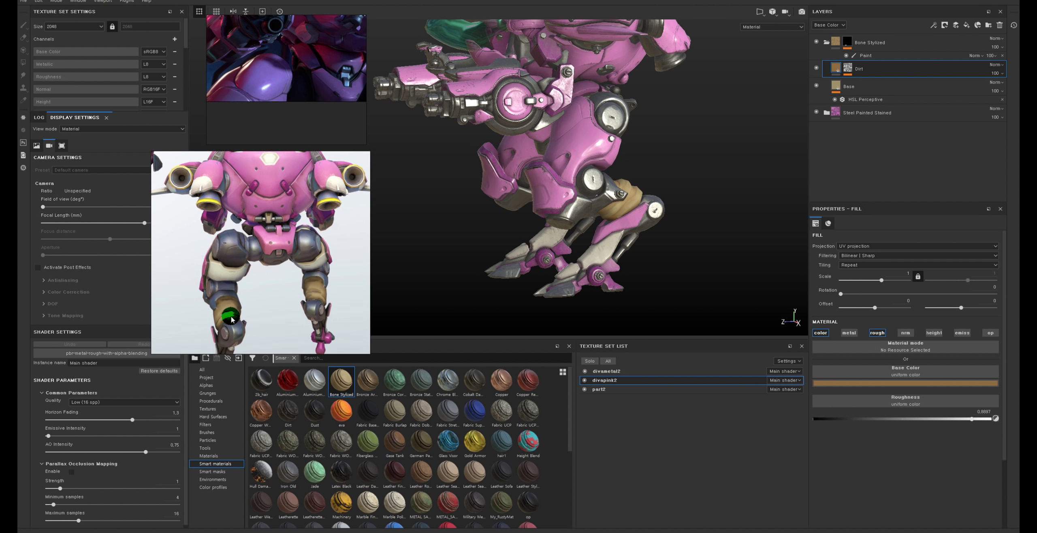
mouse_move(574, 145)
alt+mouse_down()
mouse_move(585, 141)
mouse_move(546, 184)
alt+mouse_up()
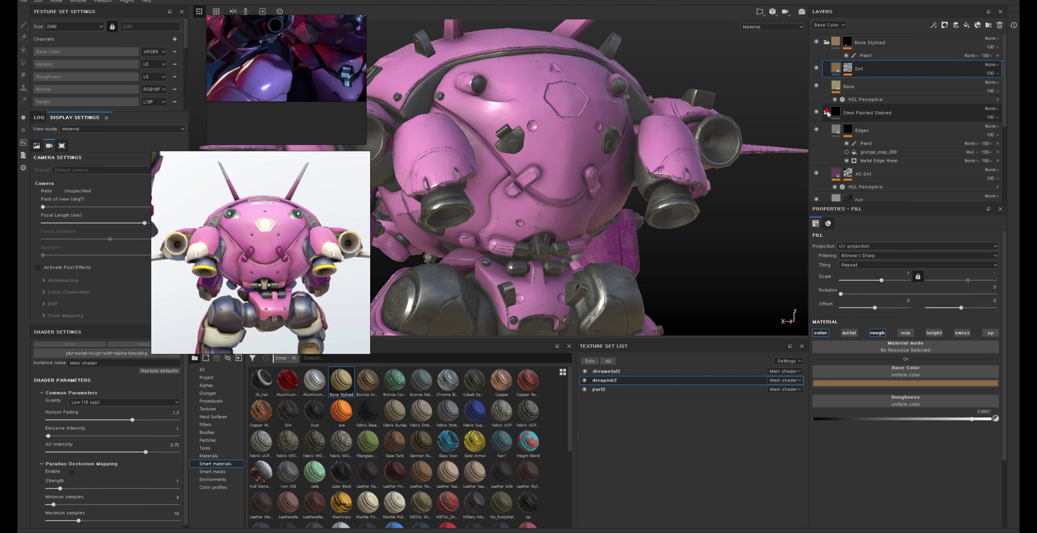
scroll(894, 151, down, 3)
Step: Select the Base Paint mask and orbit around the torso, underside, hip and leg armour
click(854, 155)
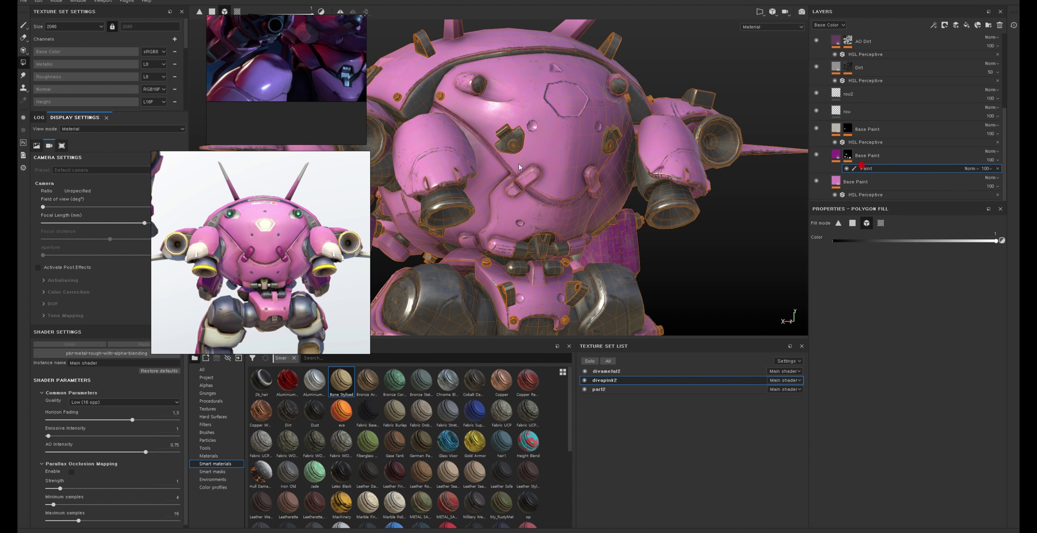
alt+right_drag(518, 167, 536, 204)
alt+drag(534, 188, 511, 208)
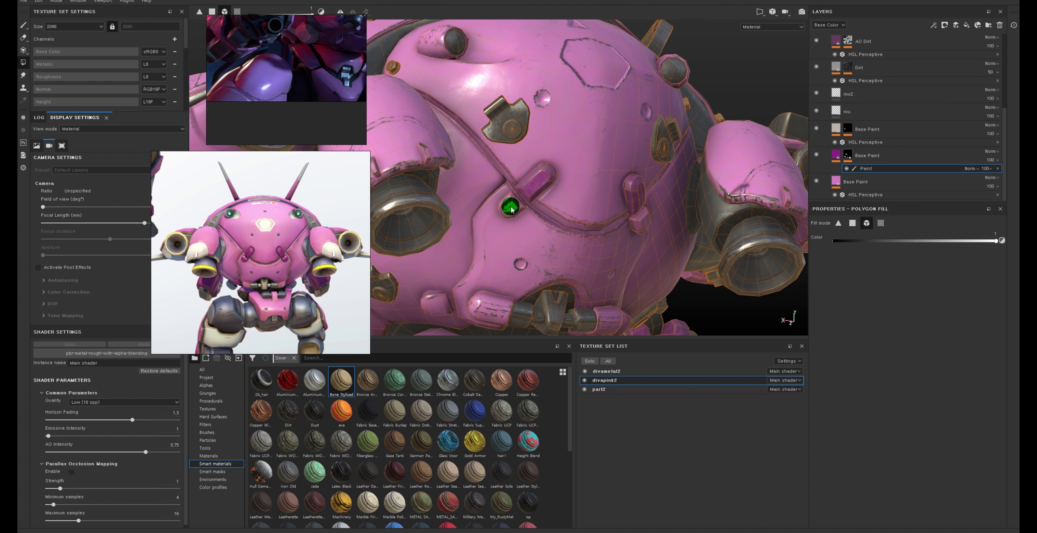
alt+drag(525, 138, 475, 106)
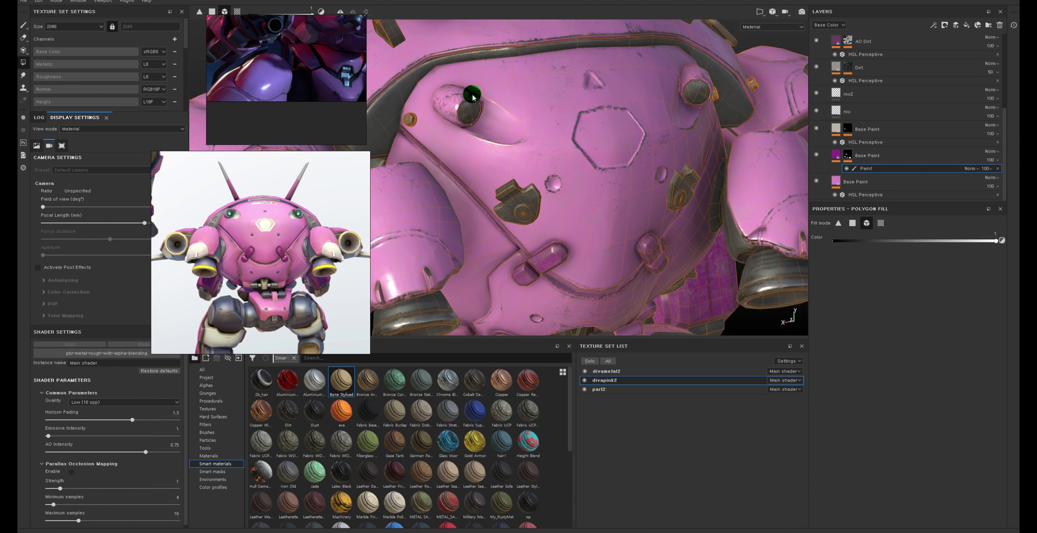
alt+drag(571, 130, 644, 97)
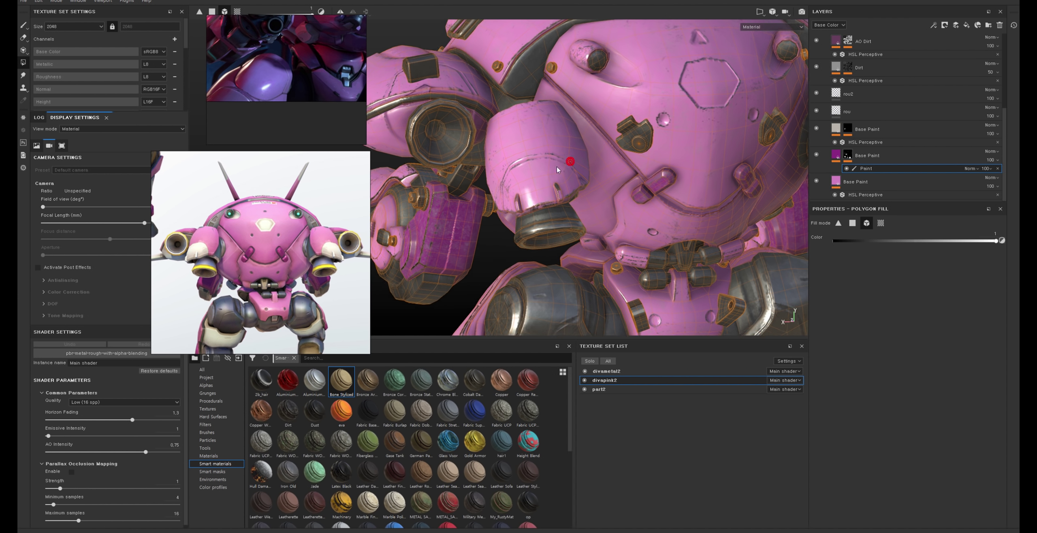
alt+drag(596, 179, 611, 180)
alt+right_drag(640, 178, 620, 201)
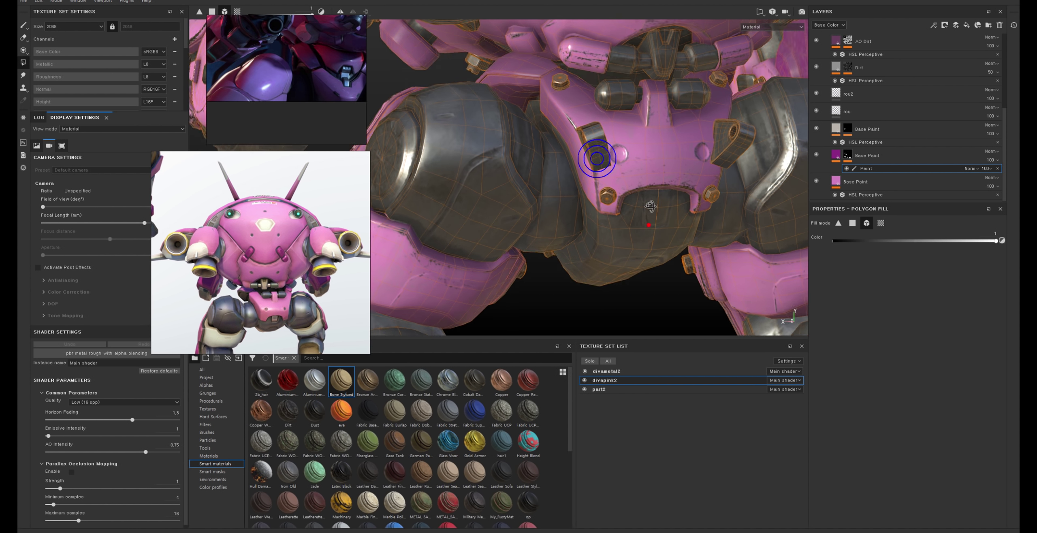
alt+drag(619, 202, 768, 198)
alt+right_drag(768, 198, 639, 239)
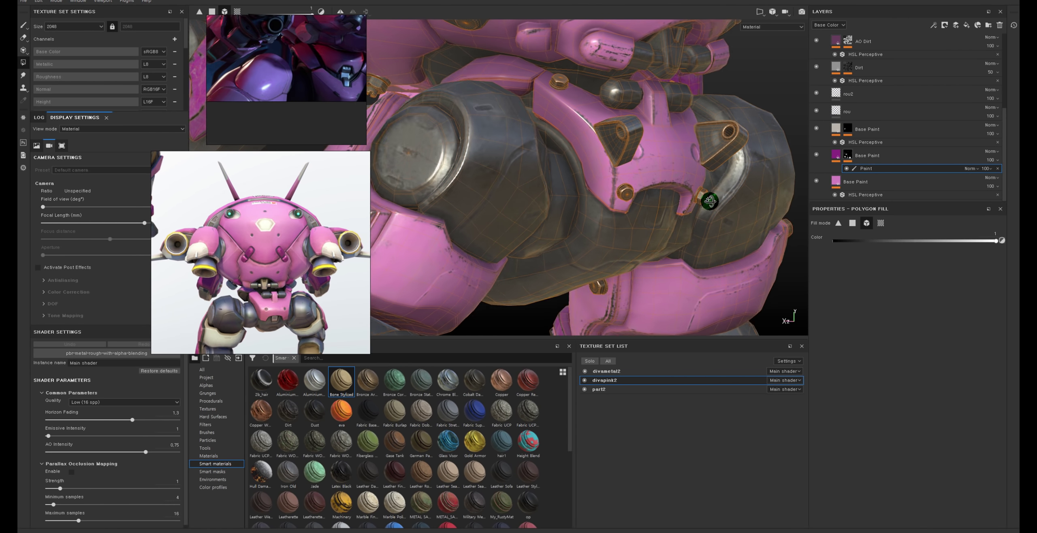
alt+drag(640, 239, 537, 204)
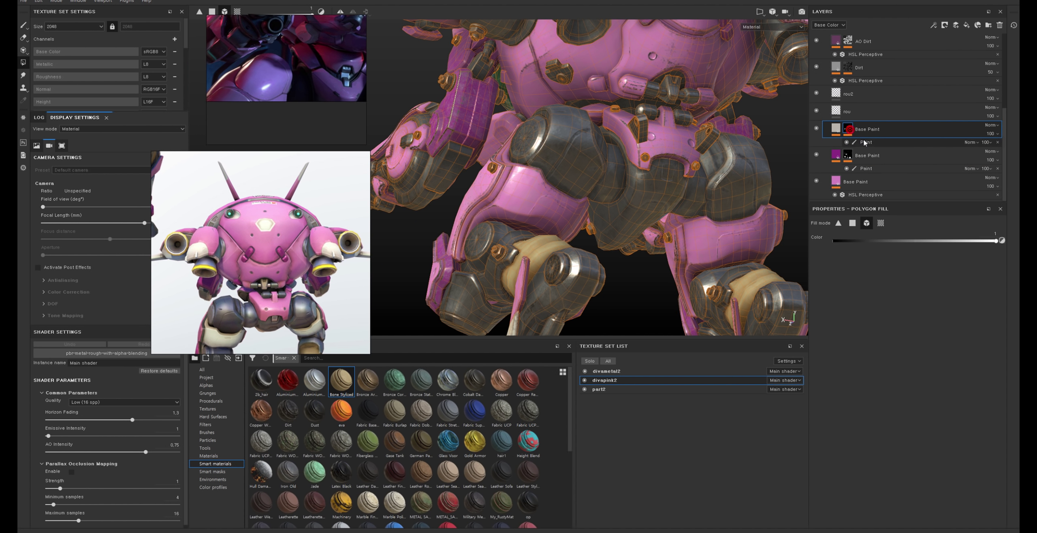
alt+drag(533, 210, 536, 210)
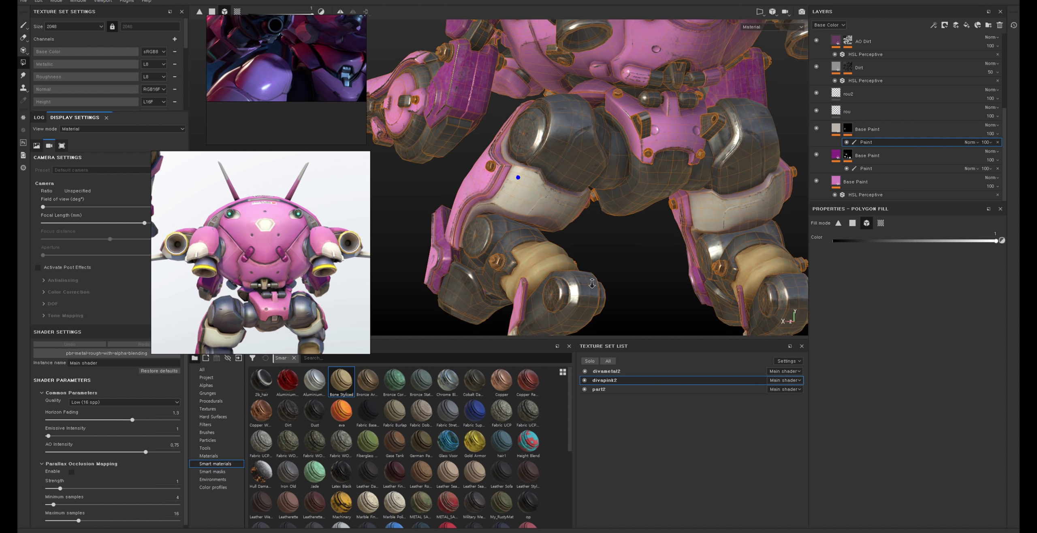
alt+right_drag(536, 211, 484, 181)
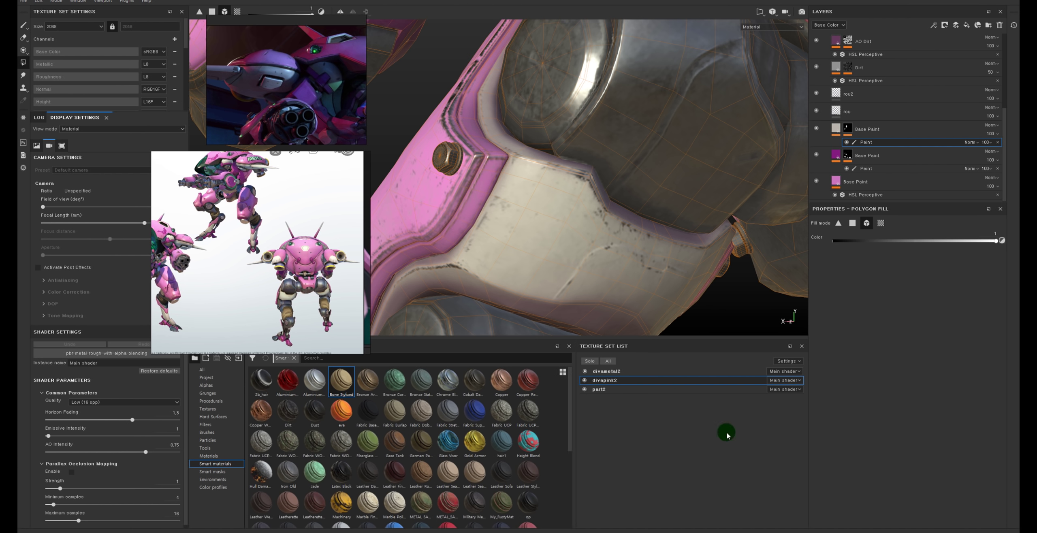
Step: Switch between divapink2 and divametal2 to locate the Military Metal group and its mask
click(607, 370)
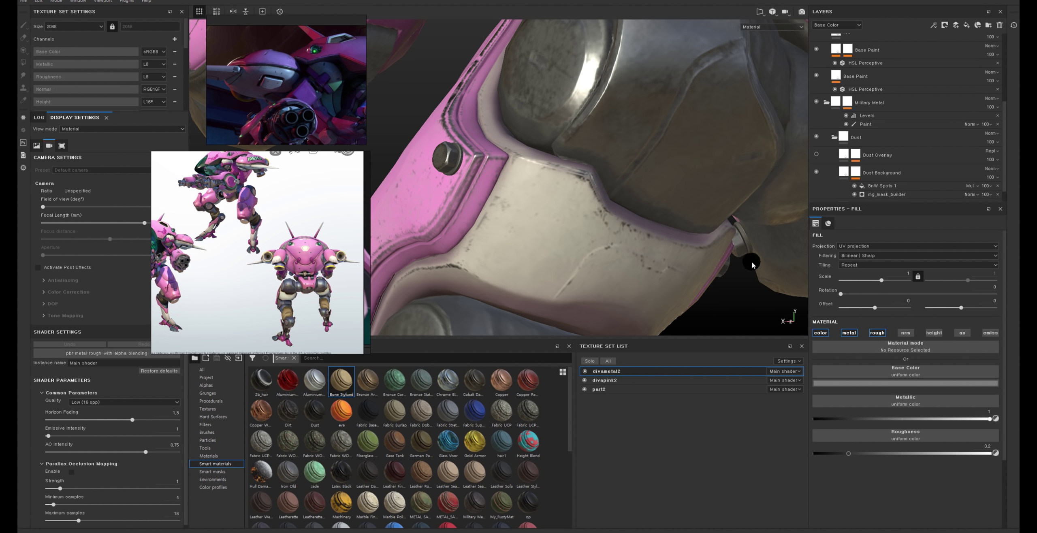
scroll(837, 101, up, 1)
click(837, 69)
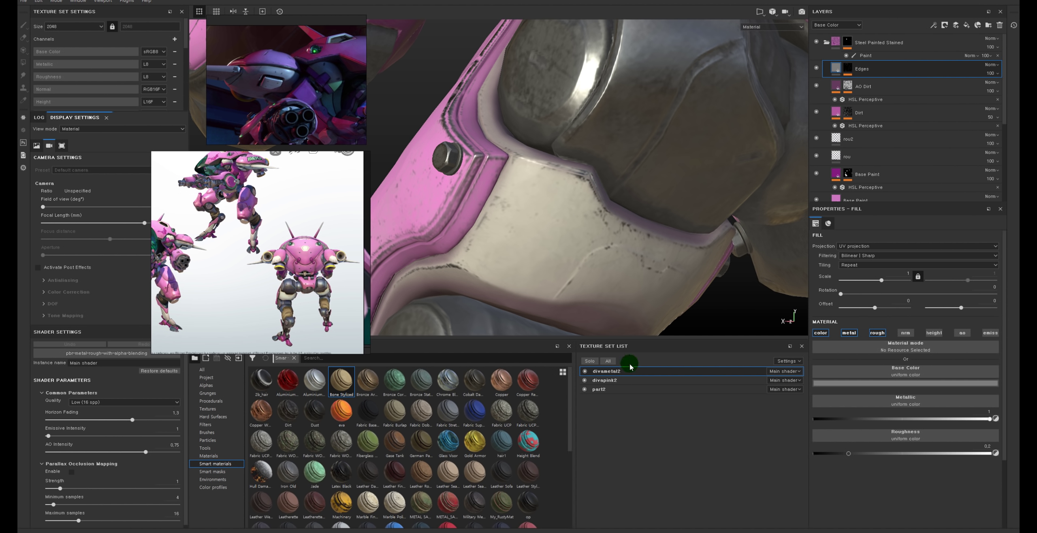
click(606, 381)
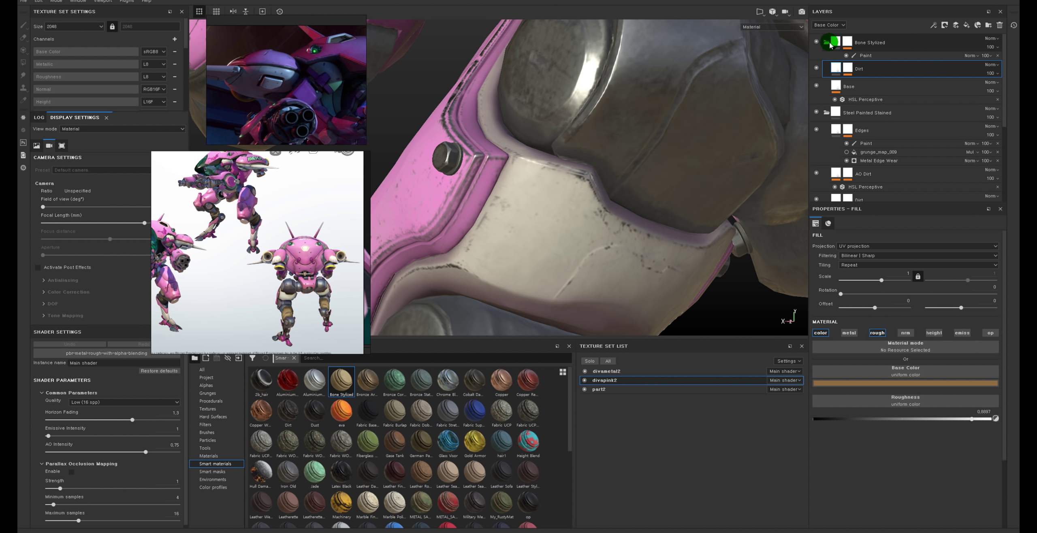
click(834, 69)
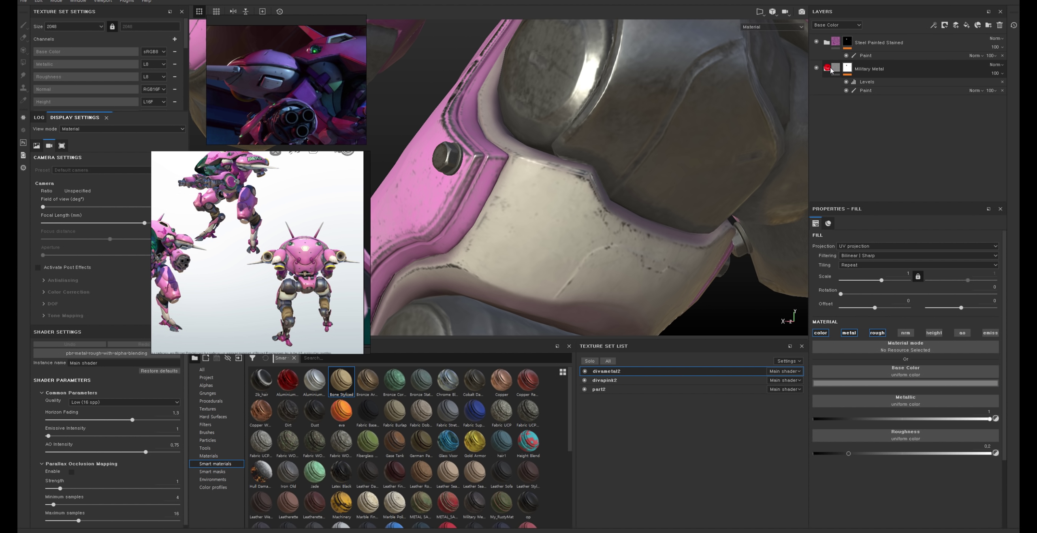
click(882, 70)
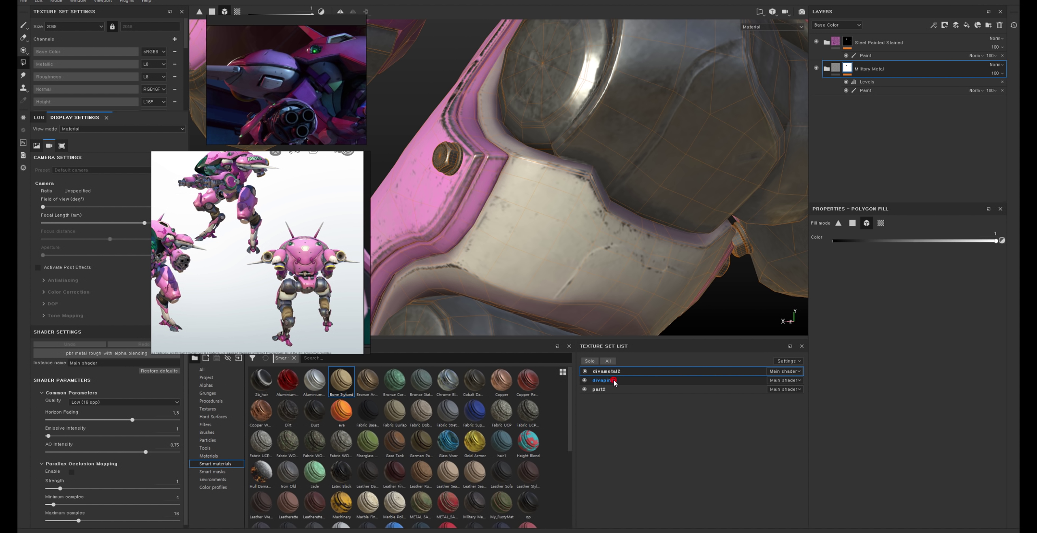
click(665, 377)
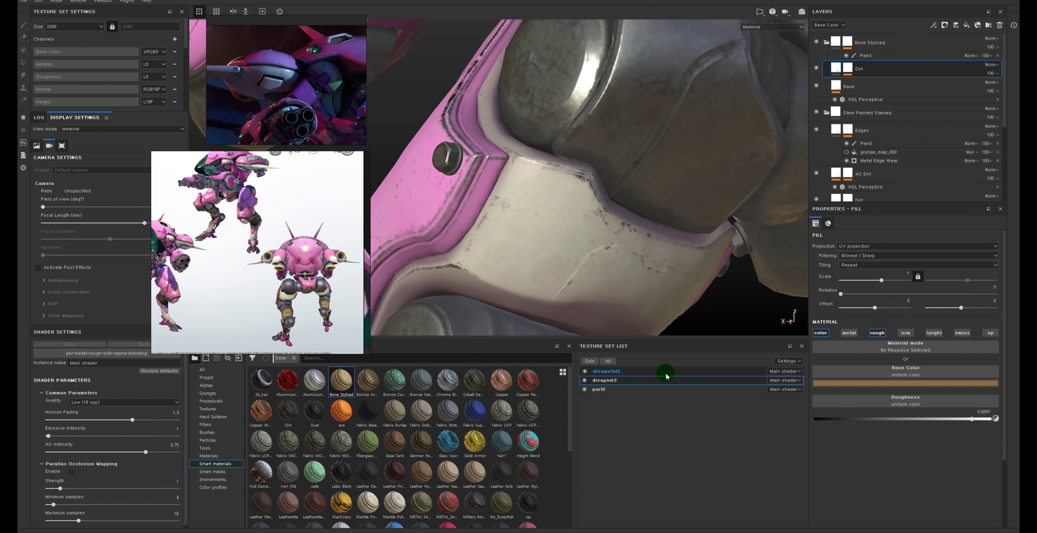
Step: Collapse Bone Stylized and delete the Base Paint layer from divapink2
click(826, 41)
click(829, 62)
click(857, 44)
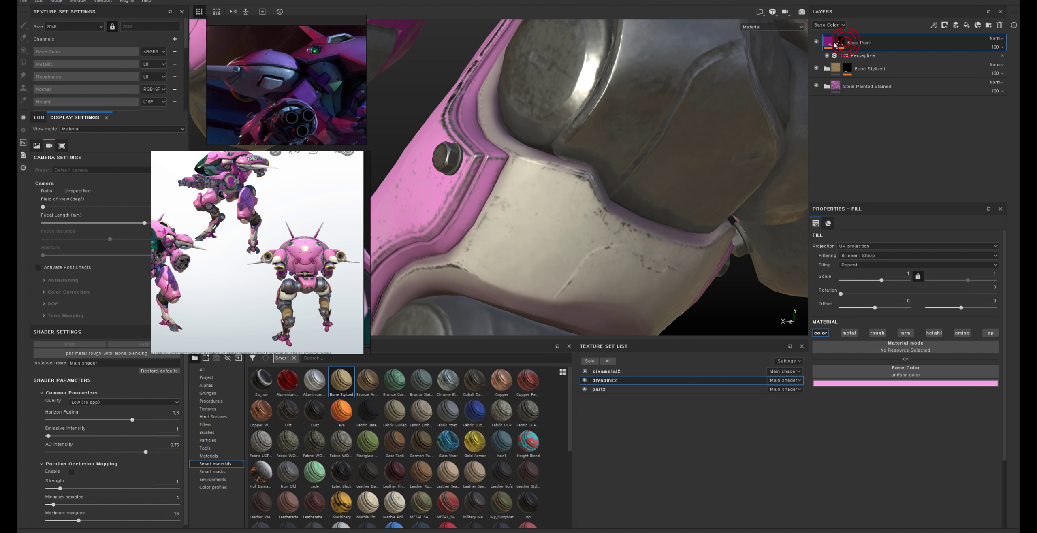
key(Delete)
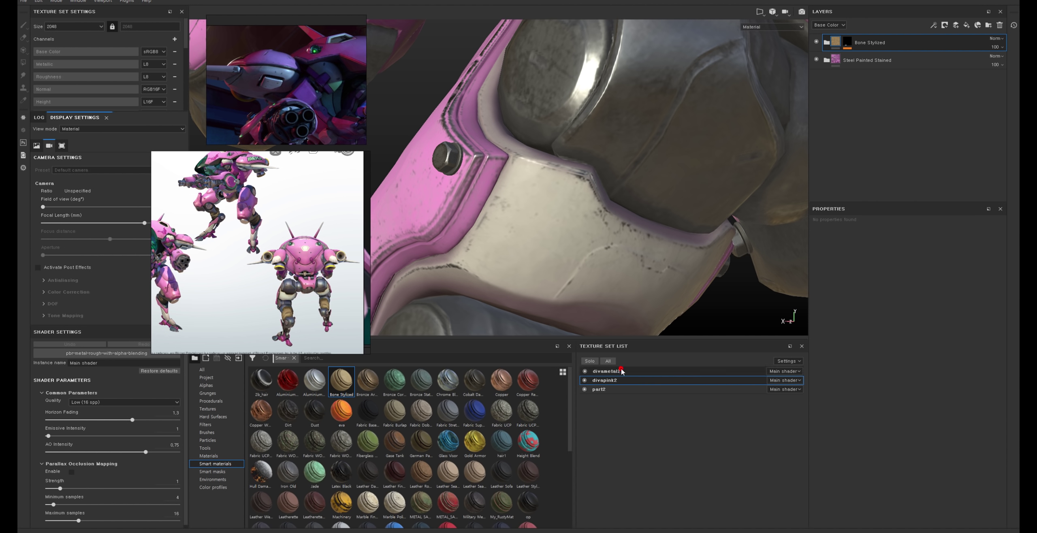
Step: Copy Military Metal from divametal2 into divapink2 and remove its Levels and Paint mask effects
click(621, 371)
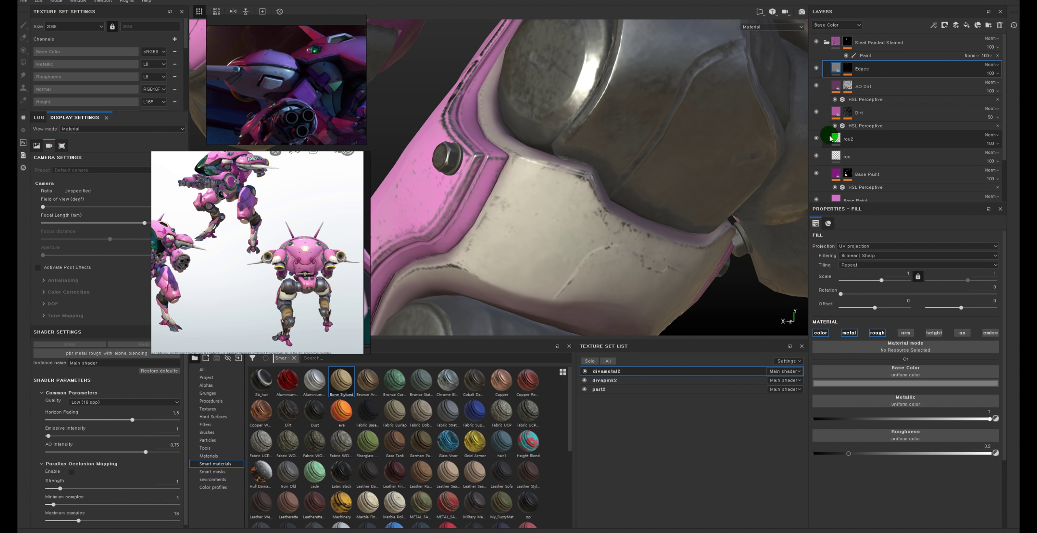
click(824, 43)
click(835, 69)
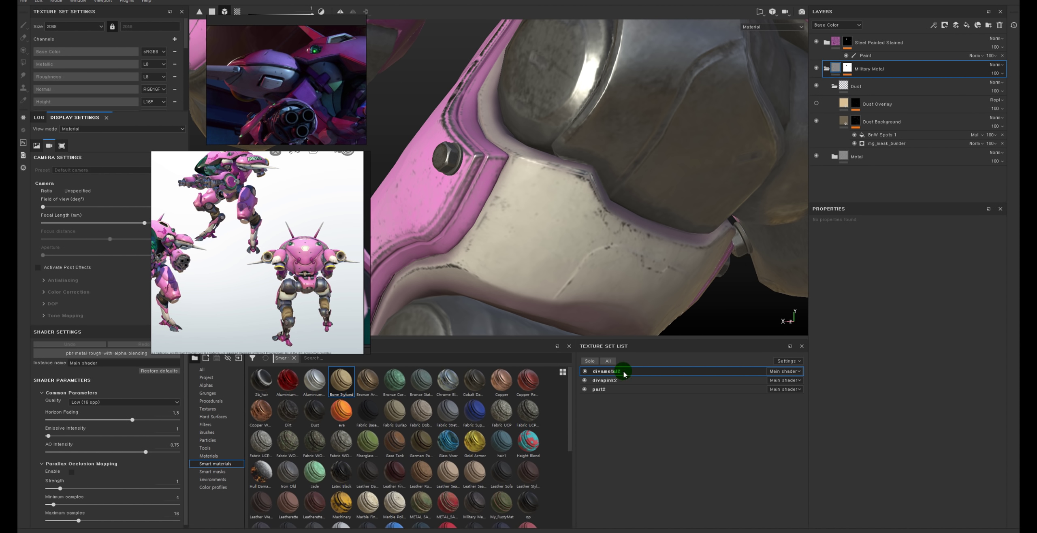
click(603, 380)
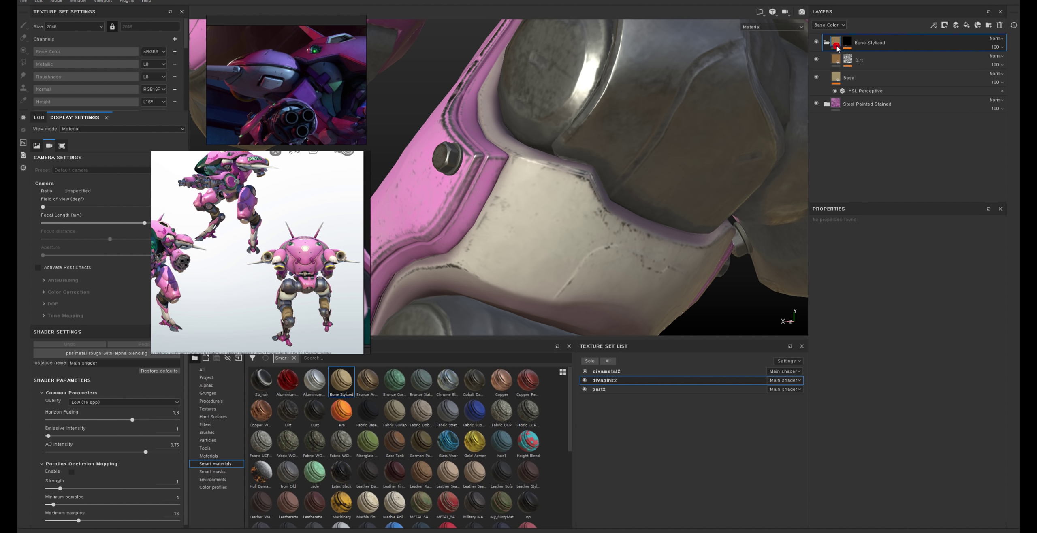
key(ctrl+v)
click(849, 46)
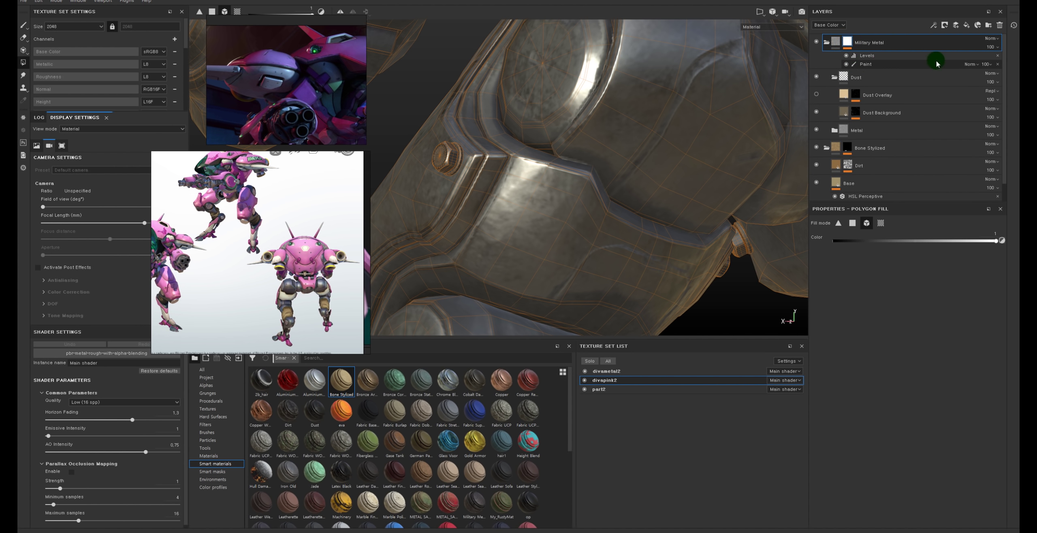
click(997, 57)
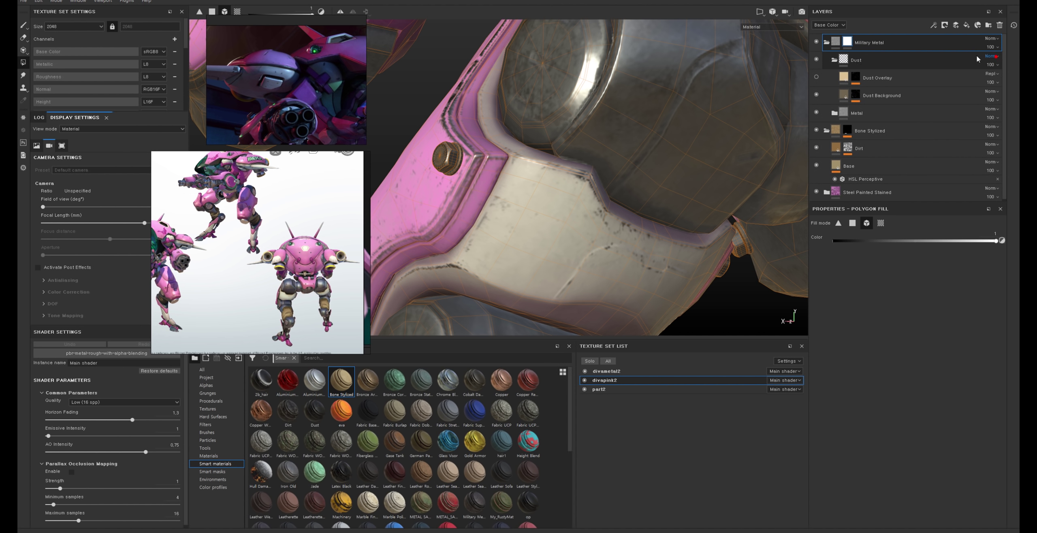
right_click(848, 43)
Step: Add a Paint effect to the Military Metal mask and fill the bolt panel in UV chunk mode
click(877, 188)
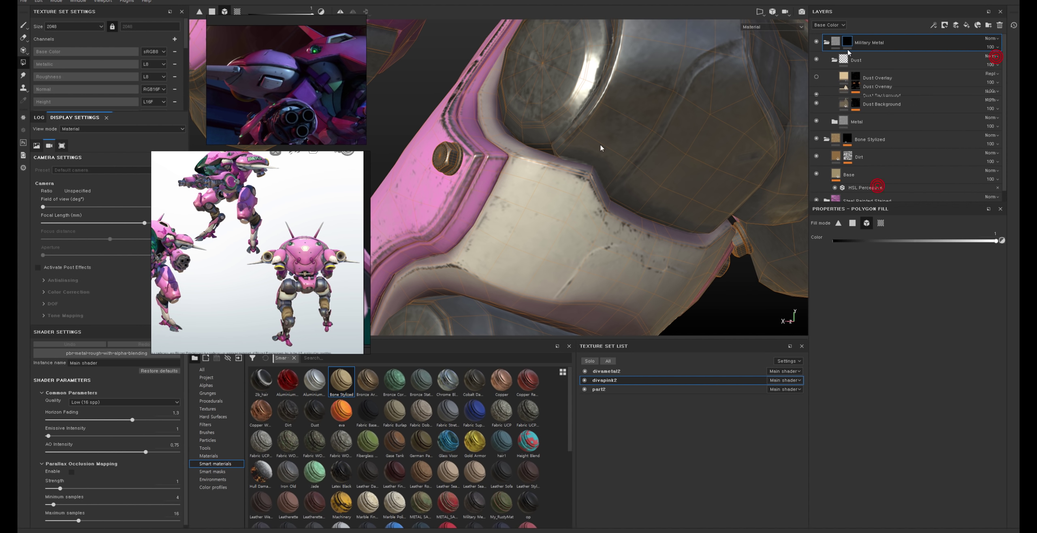
click(468, 180)
click(880, 224)
alt+drag(499, 177, 582, 171)
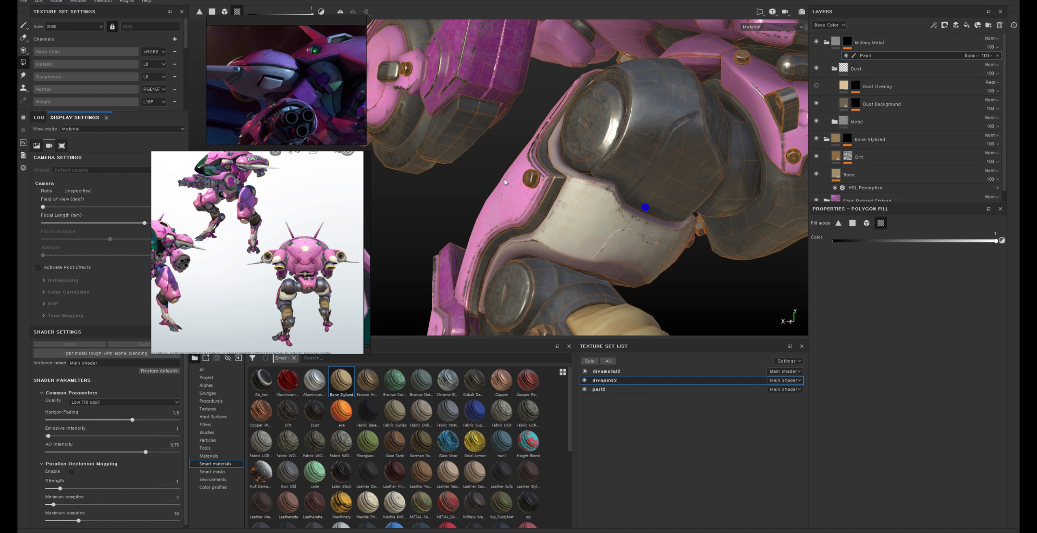
click(883, 43)
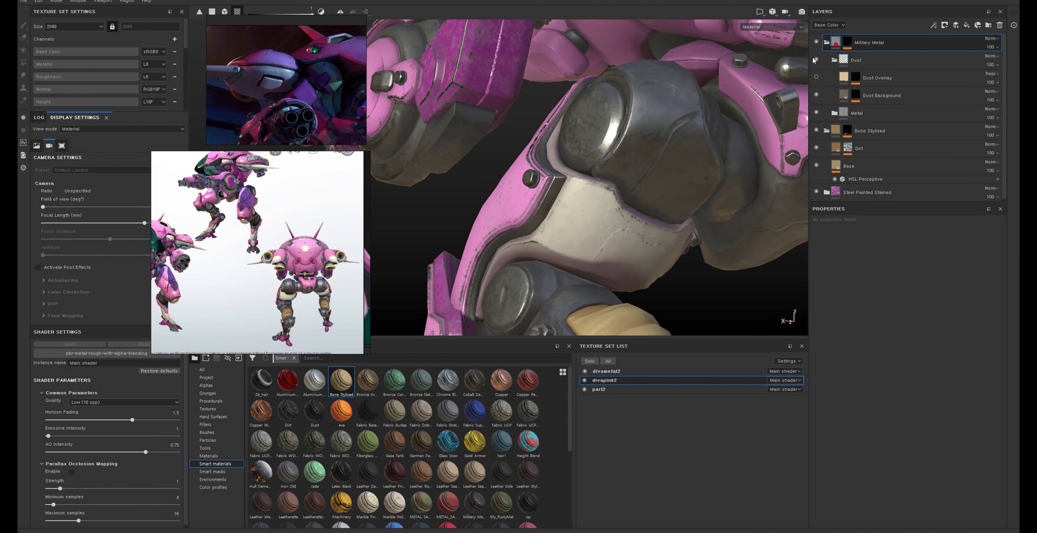
mouse_move(582, 171)
alt+mouse_down()
mouse_move(618, 108)
mouse_move(488, 131)
alt+mouse_up()
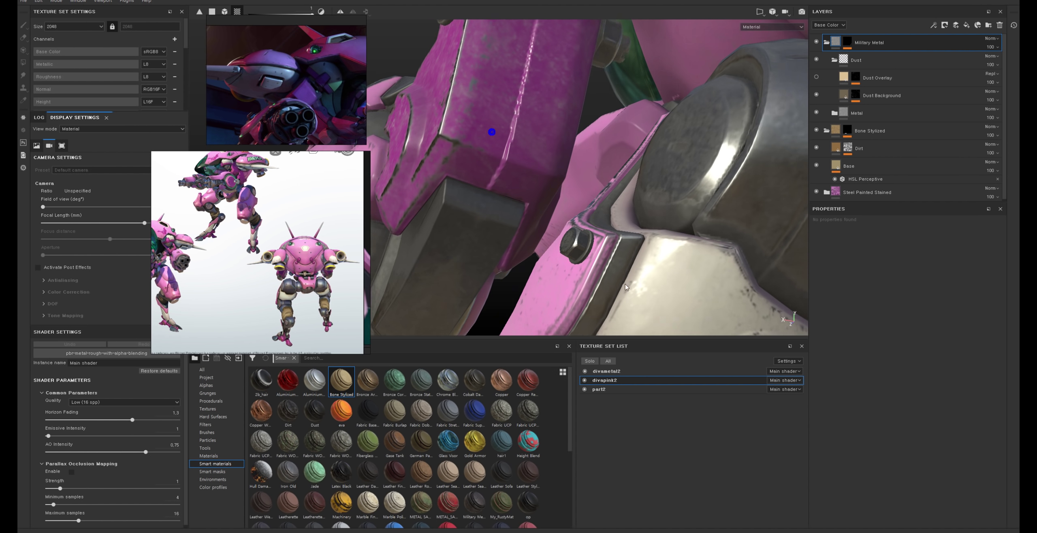
click(880, 68)
click(887, 57)
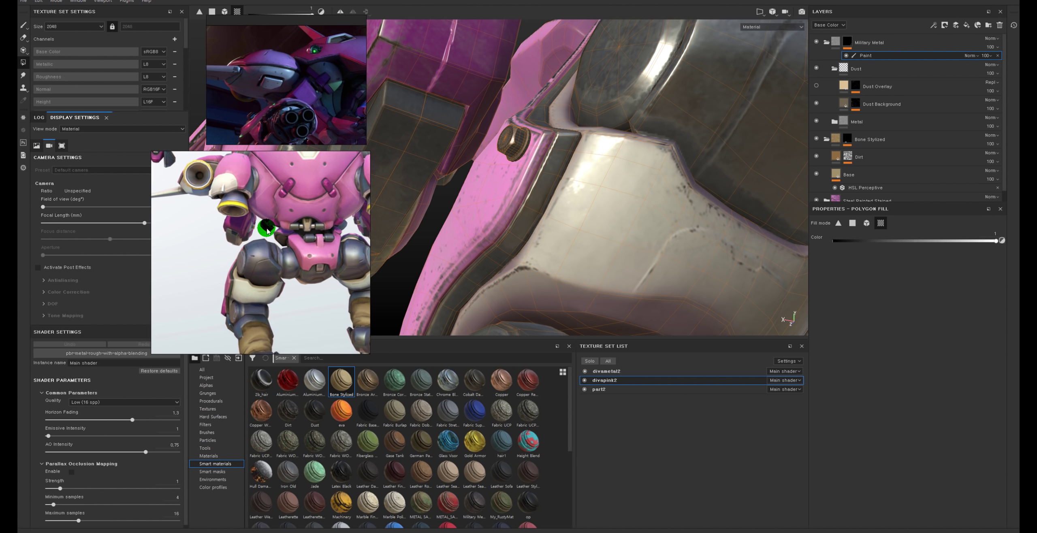
Step: Orbit and zoom around the pink torso plates and strap to check the metal
alt+drag(630, 198, 538, 285)
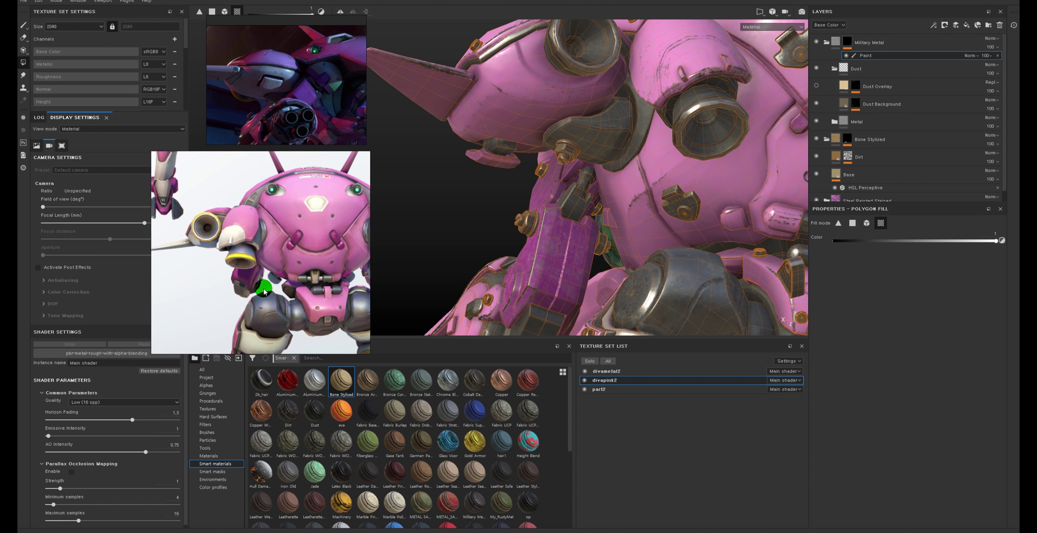
alt+drag(285, 224, 659, 146)
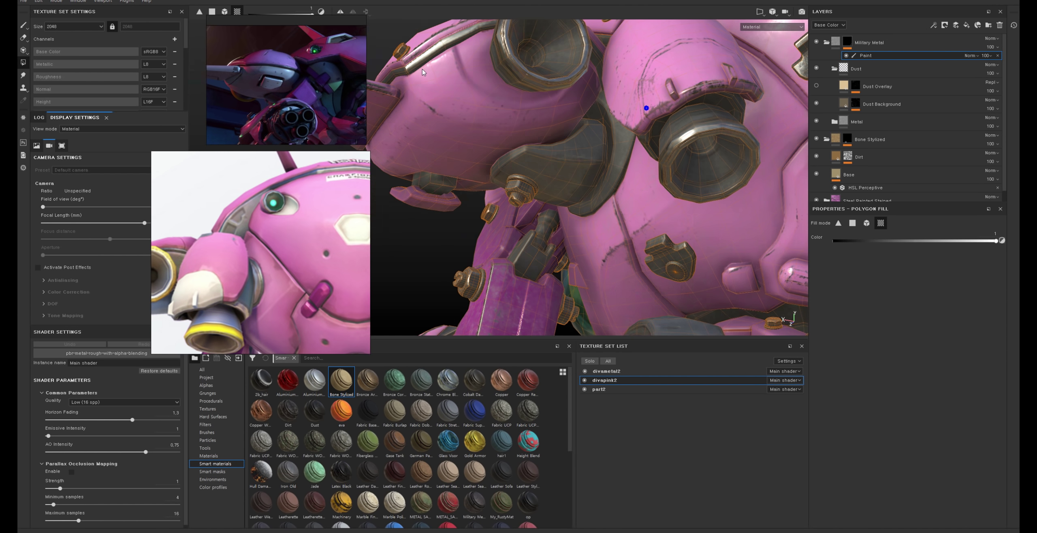
alt+right_drag(666, 206, 627, 199)
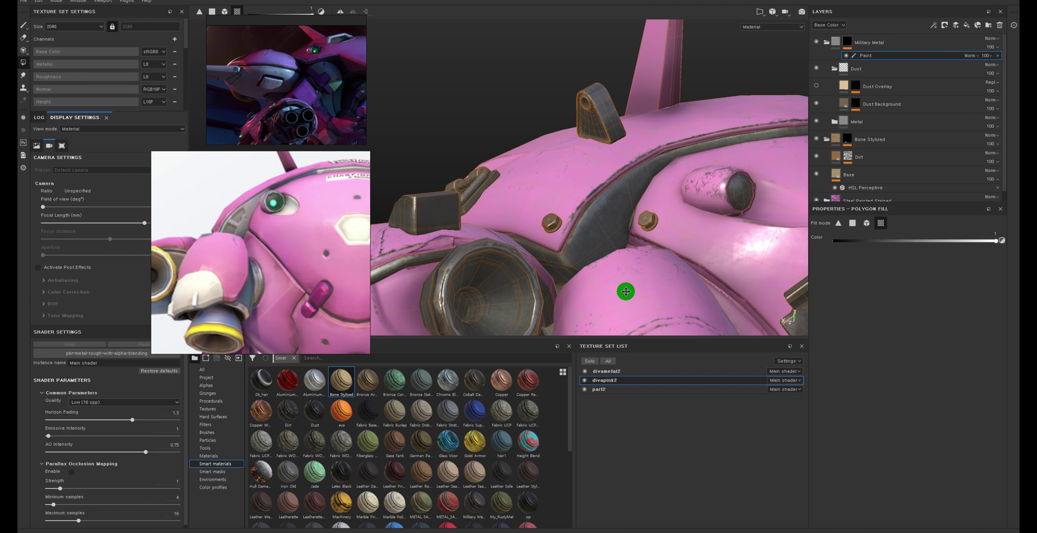
alt+middle_drag(626, 291, 636, 169)
mouse_move(649, 124)
alt+right_down()
mouse_move(595, 153)
mouse_move(324, 225)
alt+right_up()
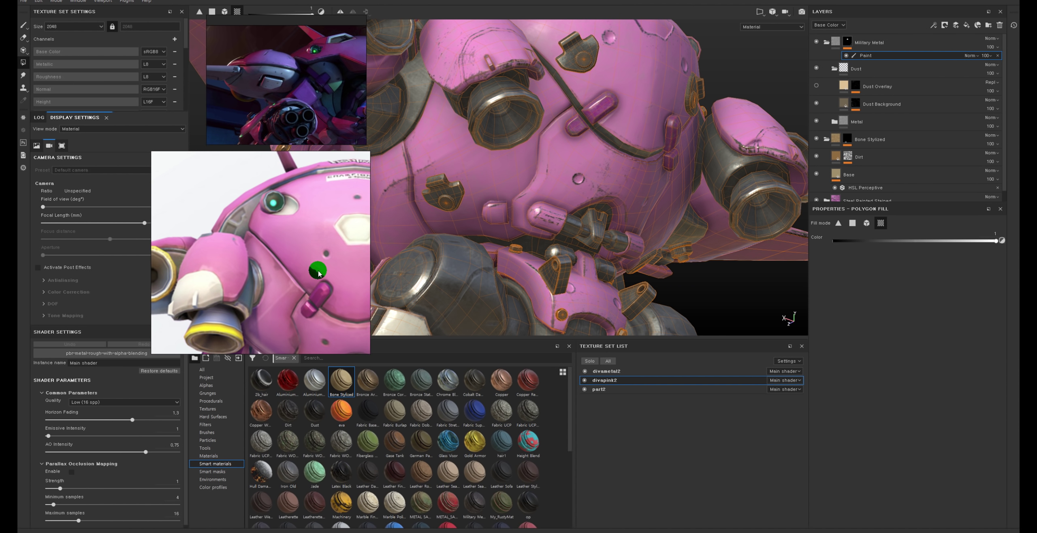
alt+right_drag(317, 273, 318, 254)
alt+right_drag(660, 121, 600, 187)
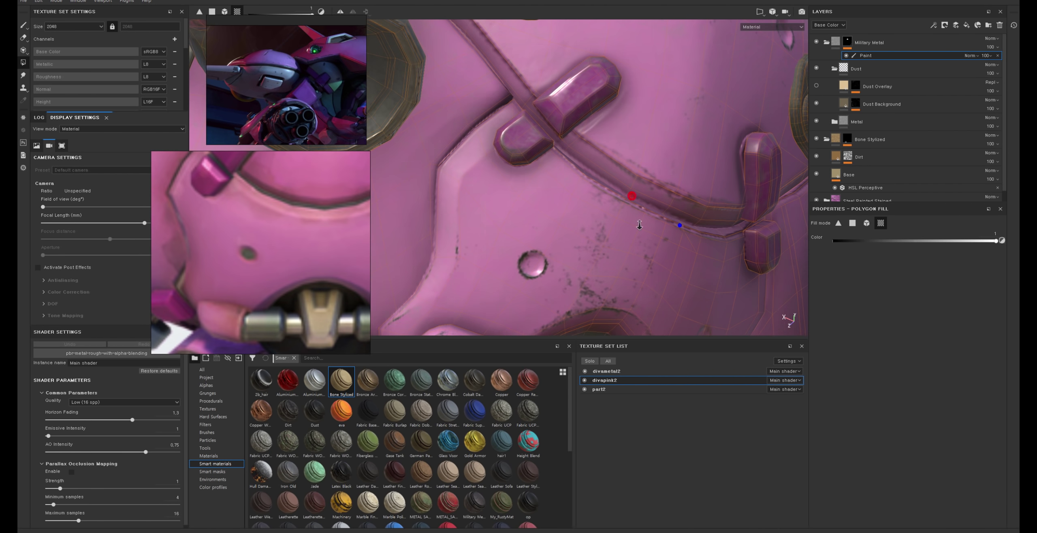
mouse_move(600, 187)
alt+mouse_down()
mouse_move(681, 179)
mouse_move(634, 264)
mouse_move(613, 171)
mouse_move(681, 180)
alt+mouse_up()
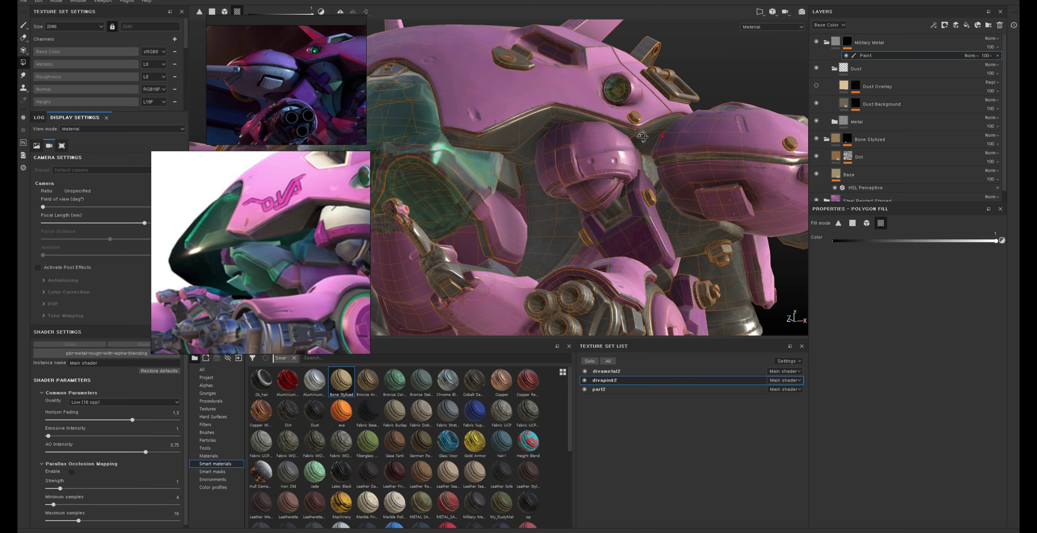
Step: Orbit to inspect the arm, cannon and triple gun barrels
alt+drag(642, 137, 576, 137)
alt+drag(480, 155, 580, 185)
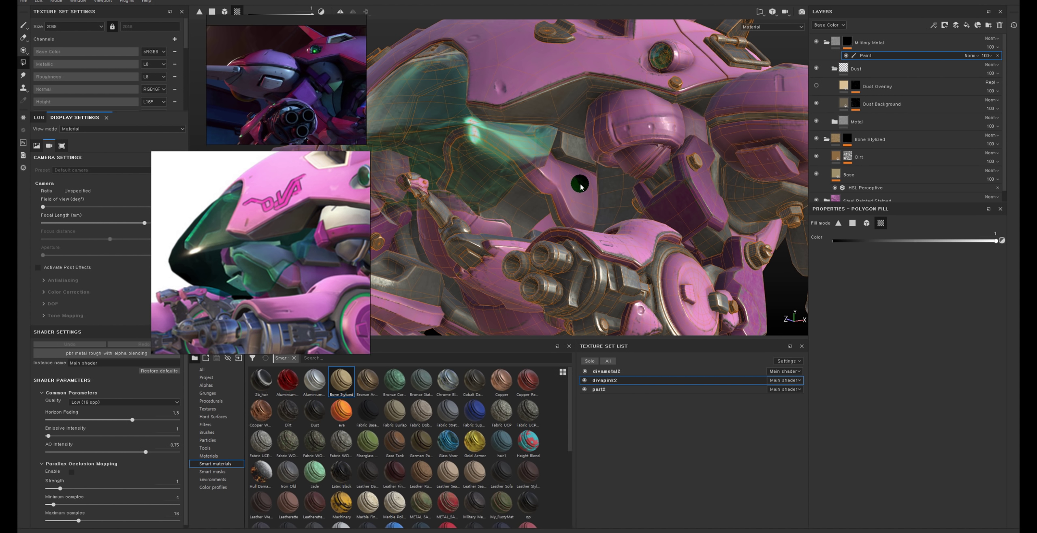
alt+drag(656, 191, 630, 164)
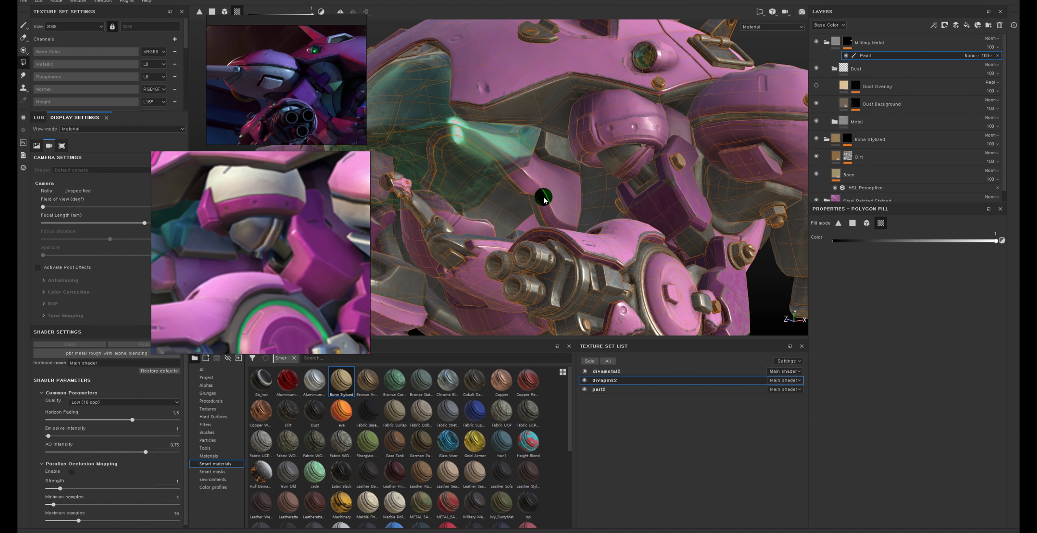
alt+right_drag(543, 199, 476, 237)
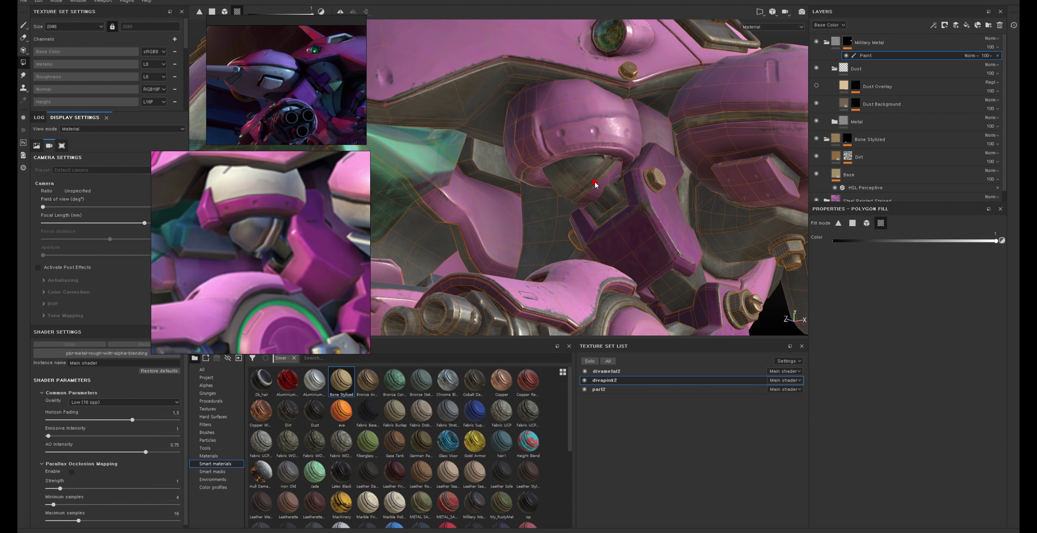
mouse_move(601, 183)
alt+mouse_down()
mouse_move(669, 202)
mouse_move(677, 217)
alt+mouse_up()
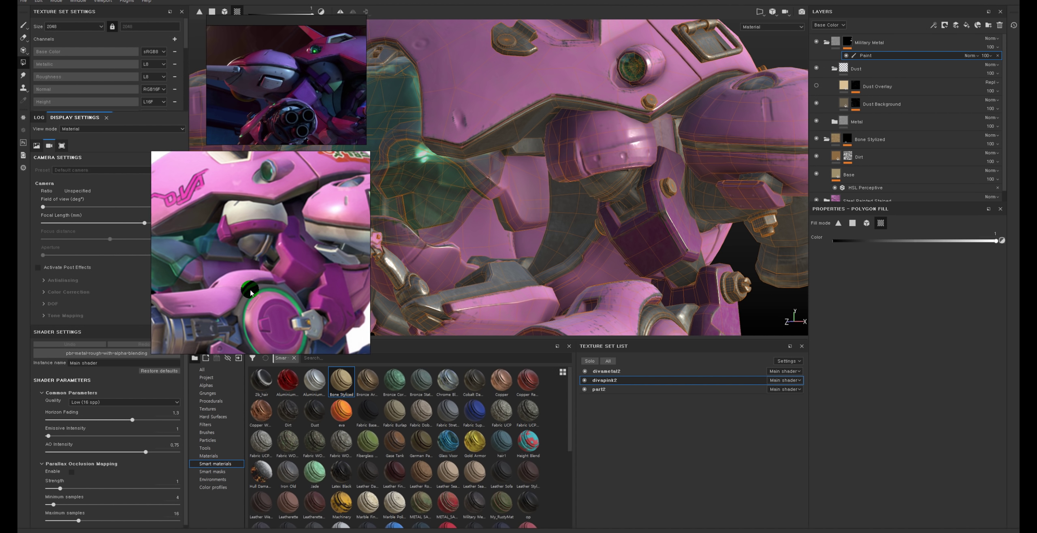
scroll(533, 163, down, 3)
alt+drag(532, 163, 578, 206)
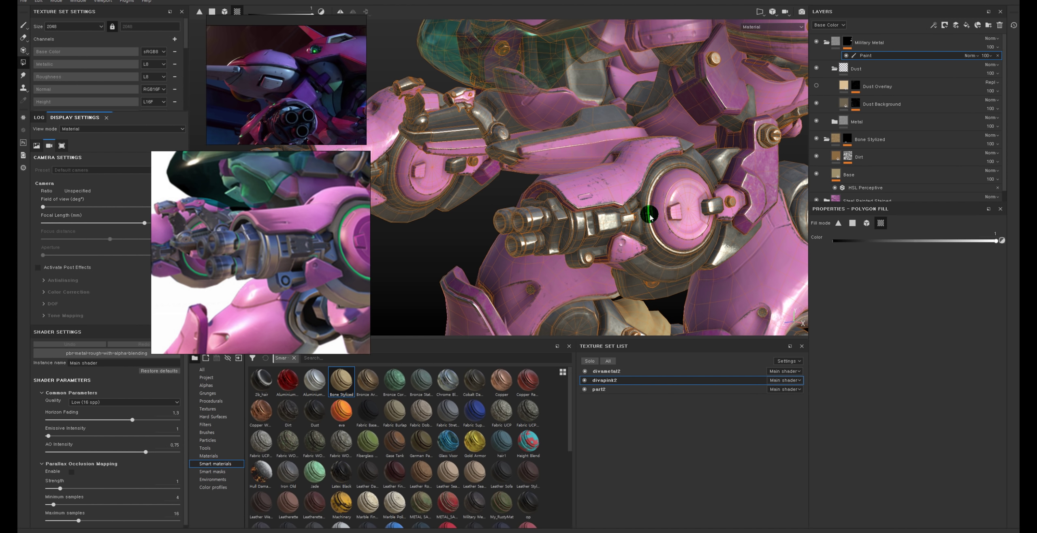
alt+drag(649, 218, 602, 248)
scroll(602, 248, up, 5)
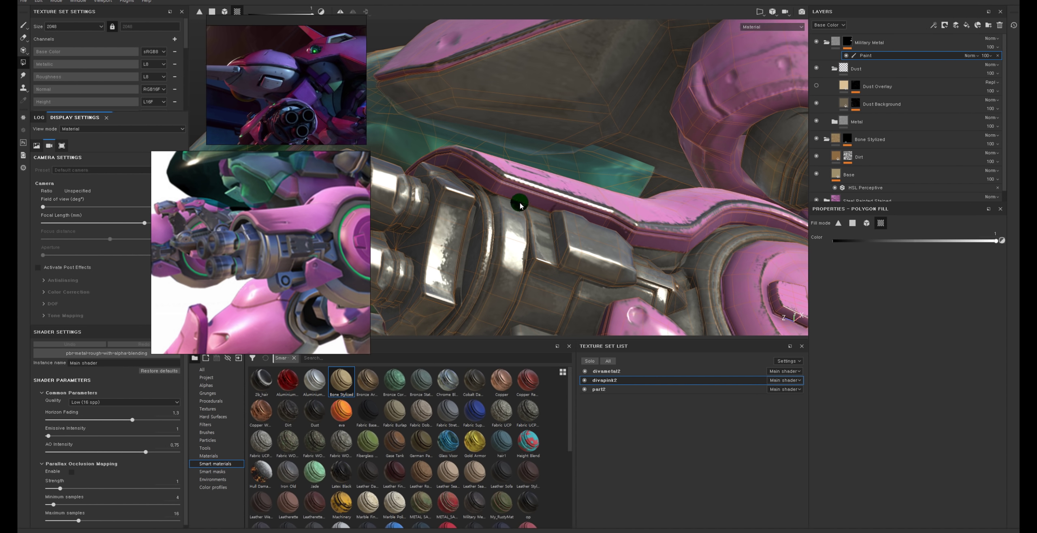
Step: Orbit from the pink shoulder joint down to the foot and the leg's bolt
mouse_move(517, 194)
alt+mouse_down()
mouse_move(590, 221)
mouse_move(574, 198)
mouse_move(633, 211)
mouse_move(659, 183)
alt+mouse_up()
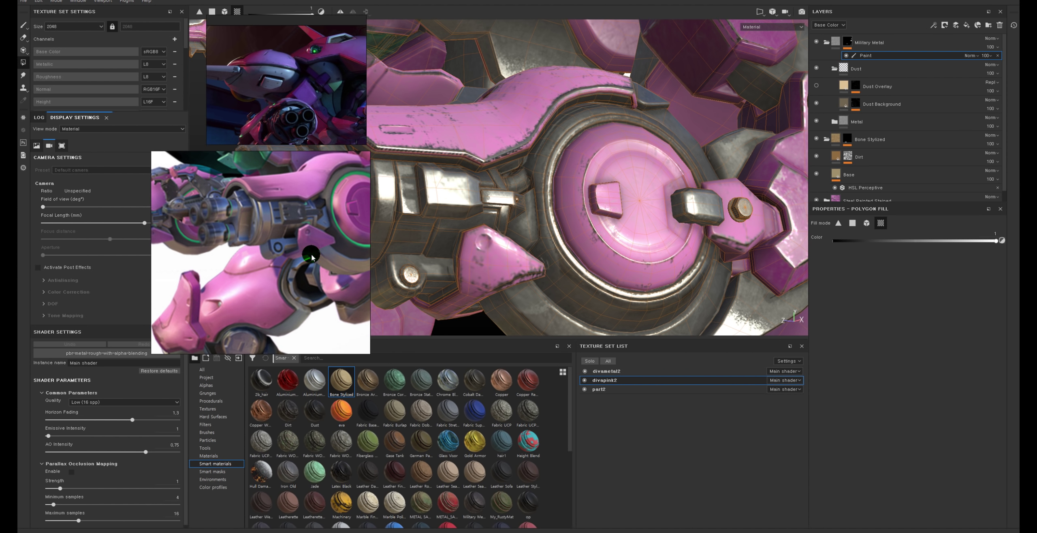
alt+right_drag(659, 183, 548, 167)
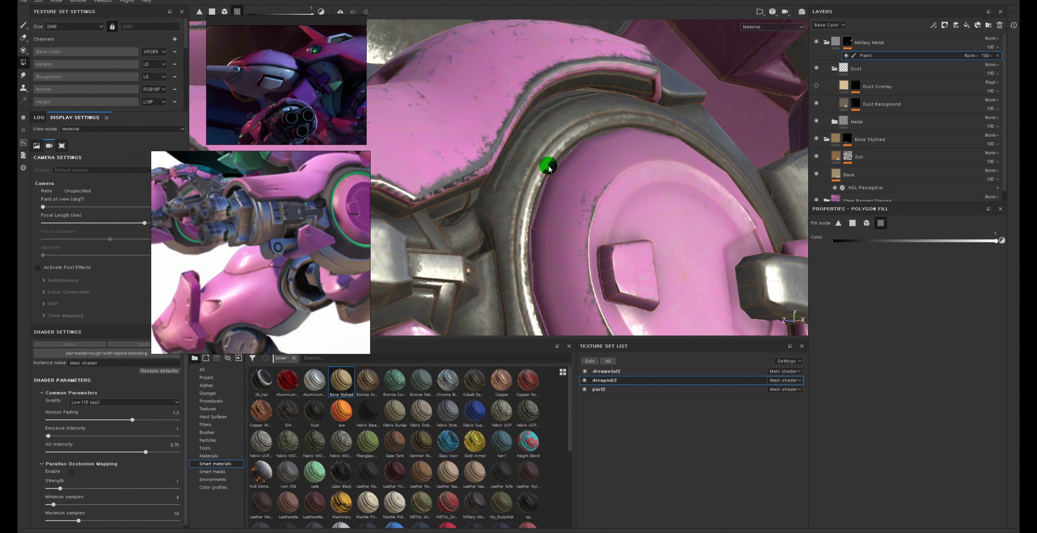
alt+right_drag(552, 208, 558, 239)
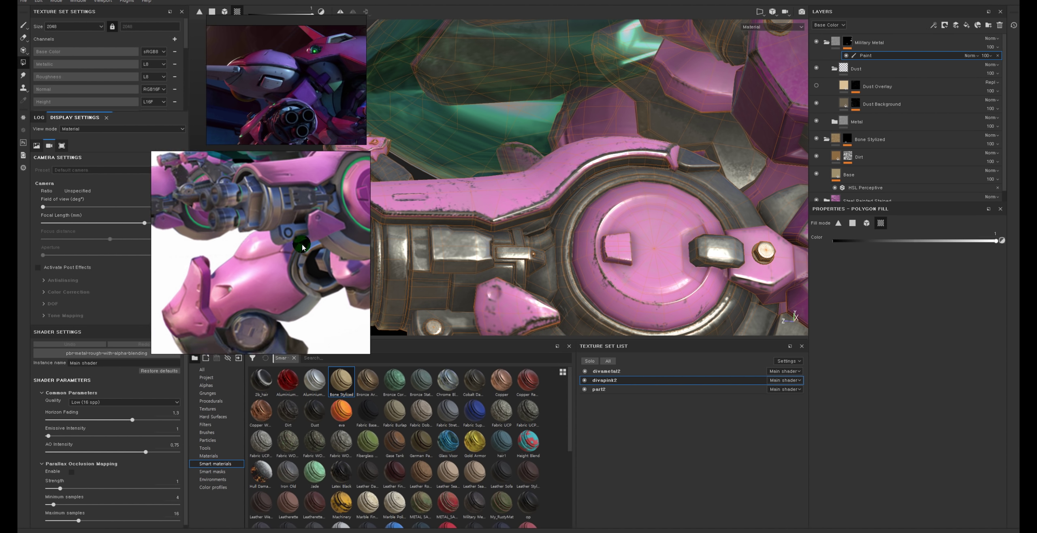
mouse_move(557, 239)
alt+mouse_down()
mouse_move(601, 190)
mouse_move(541, 114)
mouse_move(551, 126)
alt+mouse_up()
mouse_move(556, 197)
alt+mouse_down()
mouse_move(569, 224)
mouse_move(572, 282)
mouse_move(625, 266)
mouse_move(585, 208)
mouse_move(408, 194)
mouse_move(577, 179)
alt+mouse_up()
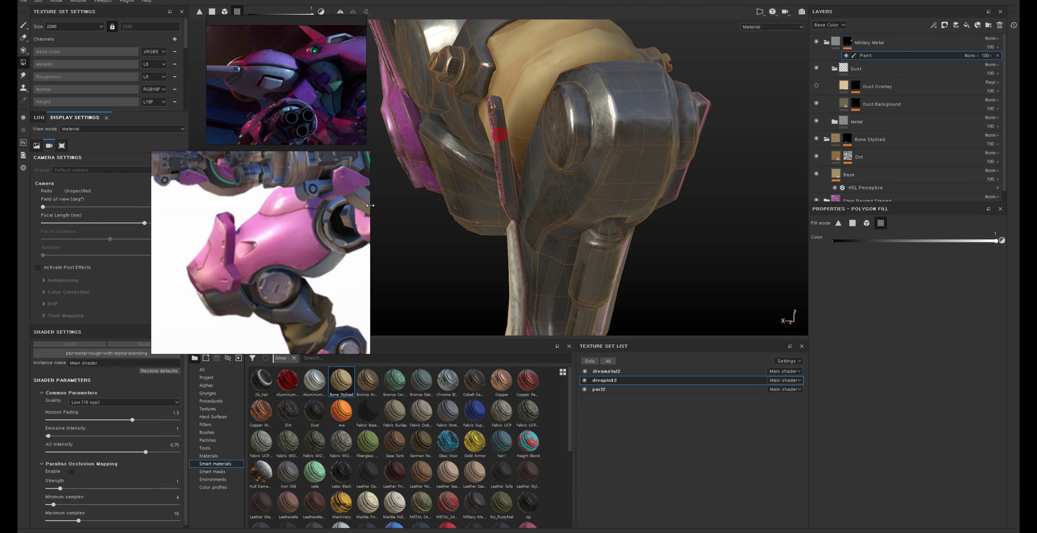
mouse_move(280, 203)
right_down()
mouse_move(224, 259)
mouse_move(257, 251)
mouse_move(275, 221)
mouse_move(273, 261)
mouse_move(259, 278)
right_up()
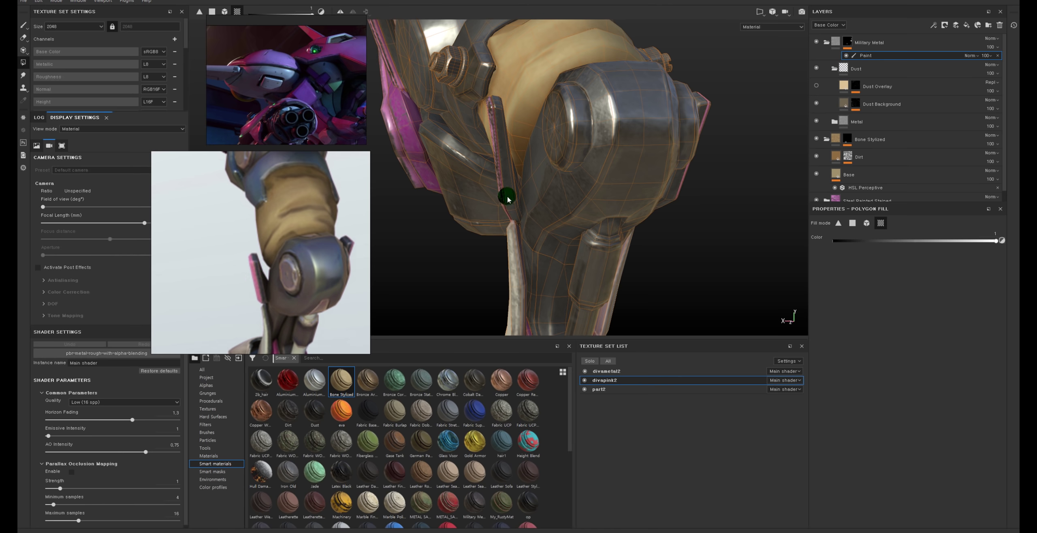
mouse_move(508, 198)
alt+mouse_down()
mouse_move(513, 134)
mouse_move(572, 158)
mouse_move(580, 139)
mouse_move(557, 102)
mouse_move(555, 156)
mouse_move(548, 139)
mouse_move(563, 135)
mouse_move(655, 158)
mouse_move(407, 236)
alt+mouse_up()
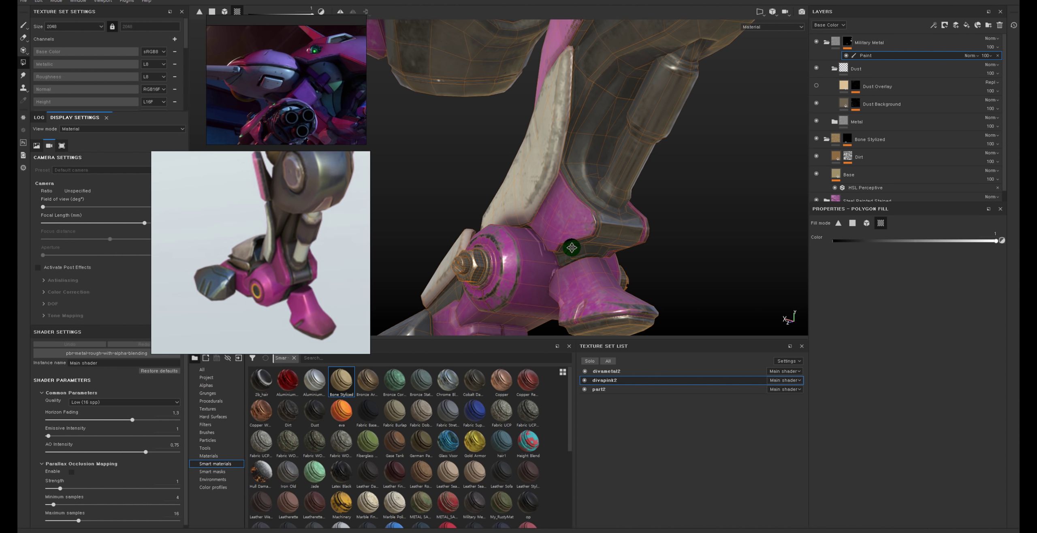
mouse_move(571, 247)
alt+middle_down()
mouse_move(593, 134)
mouse_move(541, 190)
alt+middle_up()
alt+drag(542, 190, 655, 190)
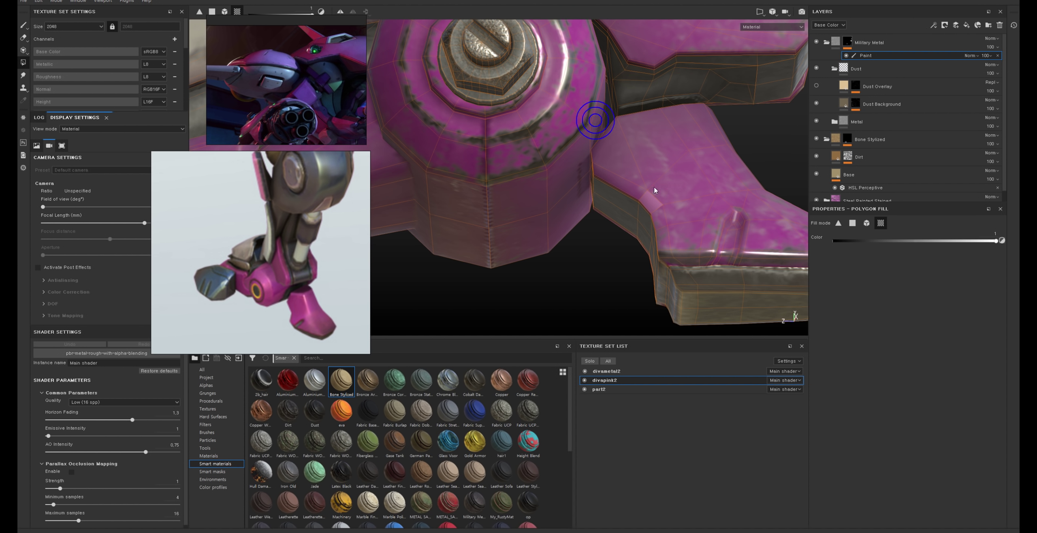
Step: Preview the Base Paint mask on the model and toggle the middle Base Paint layer to compare
click(868, 174)
scroll(871, 174, down, 1)
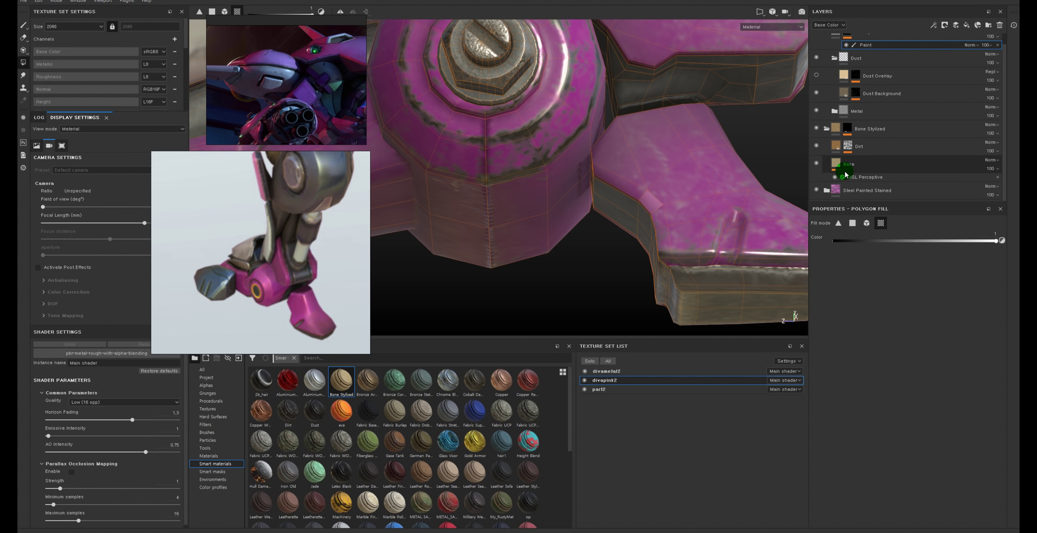
scroll(867, 162, up, 5)
click(854, 153)
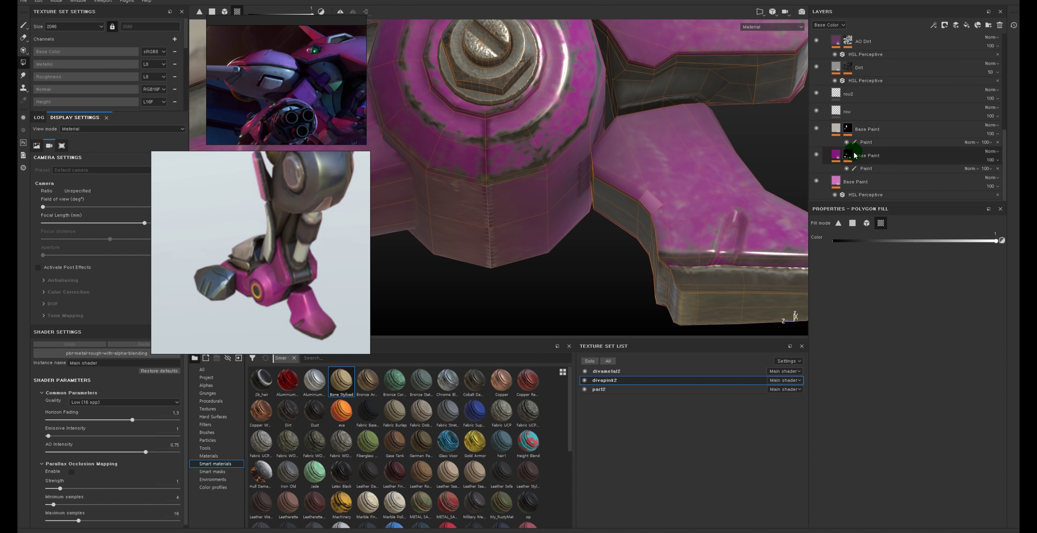
alt+click(850, 155)
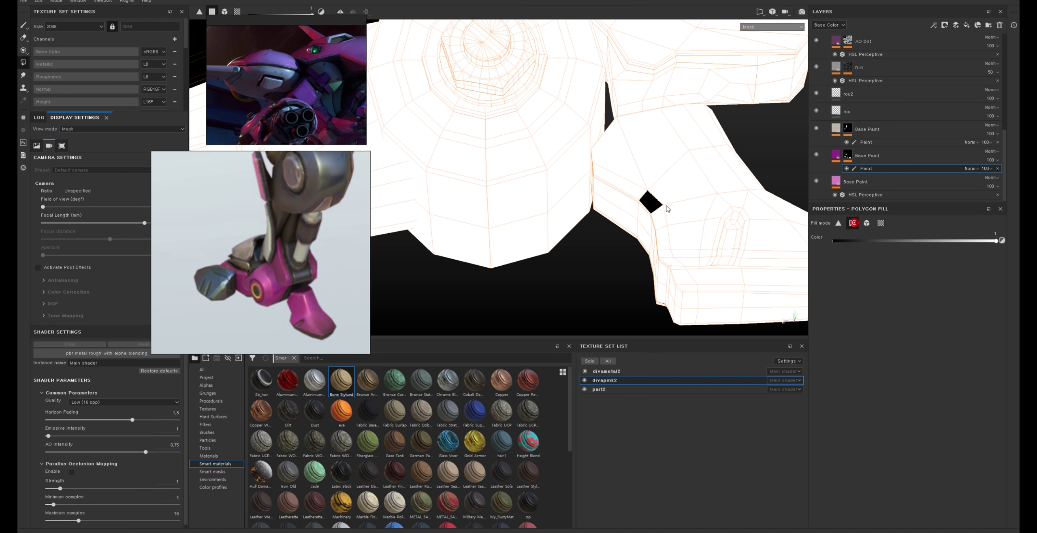
alt+drag(655, 221, 648, 205)
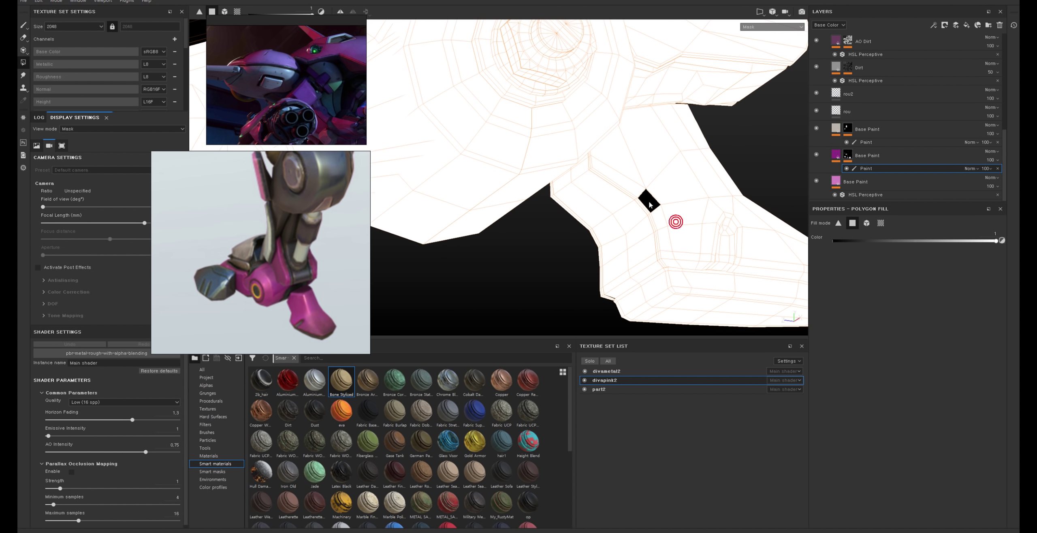
click(833, 158)
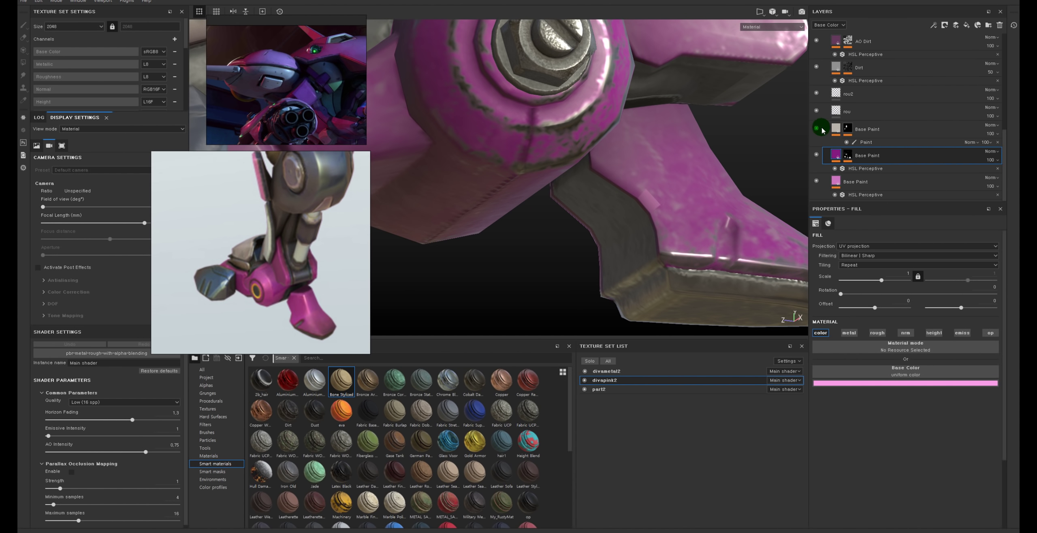
click(815, 155)
click(814, 183)
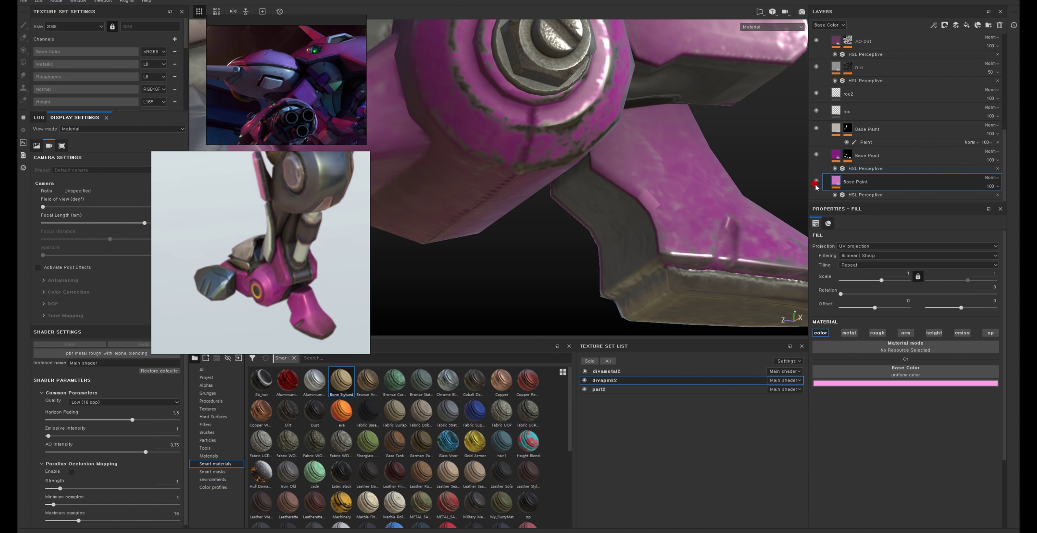
click(816, 155)
Step: Reframe the mech and add a Paint effect to the upper Base Paint layer's mask
mouse_move(730, 147)
alt+mouse_down()
mouse_move(714, 164)
mouse_move(600, 137)
mouse_move(654, 131)
mouse_move(756, 172)
alt+mouse_up()
key(f)
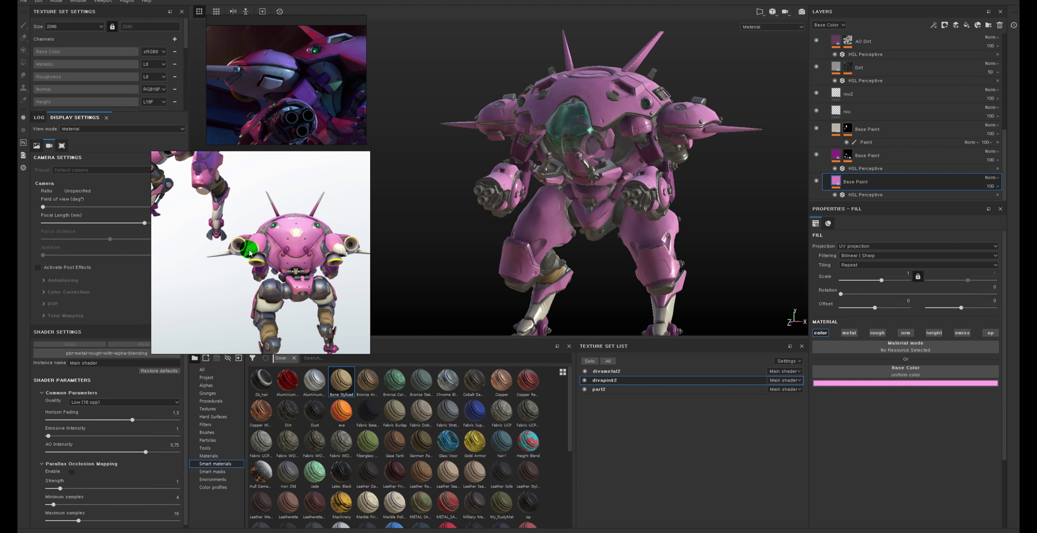
alt+drag(602, 151, 607, 168)
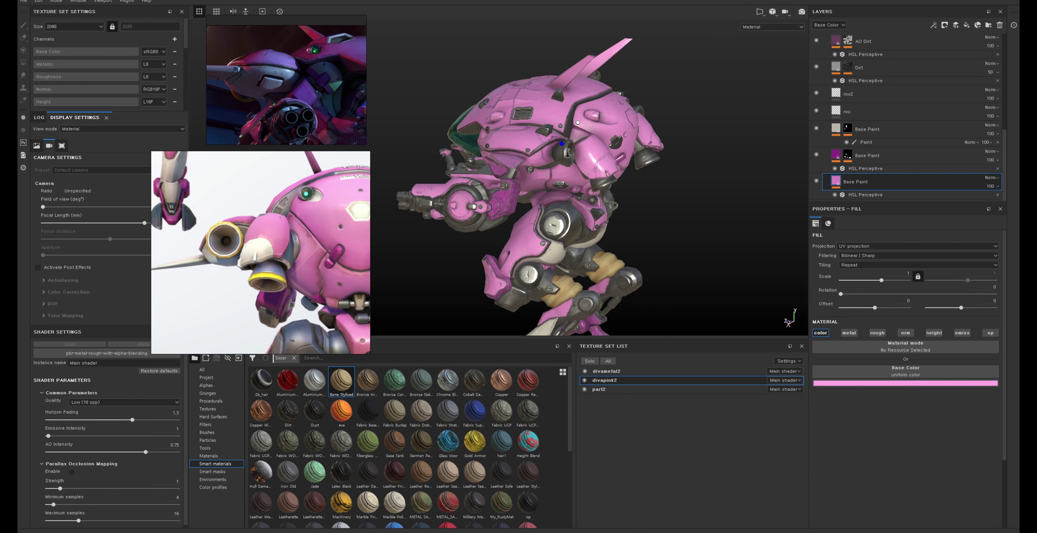
click(847, 129)
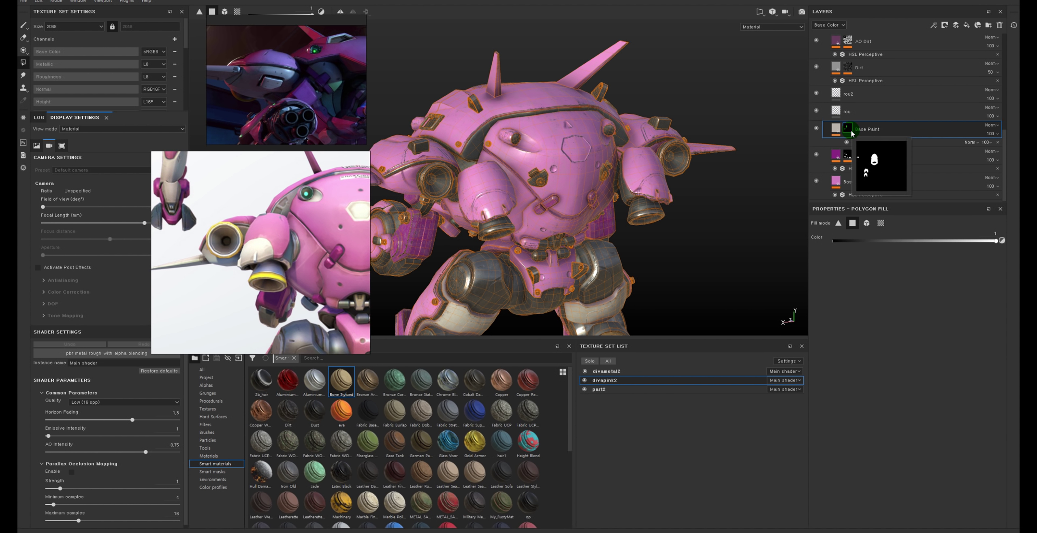
right_click(852, 134)
click(861, 140)
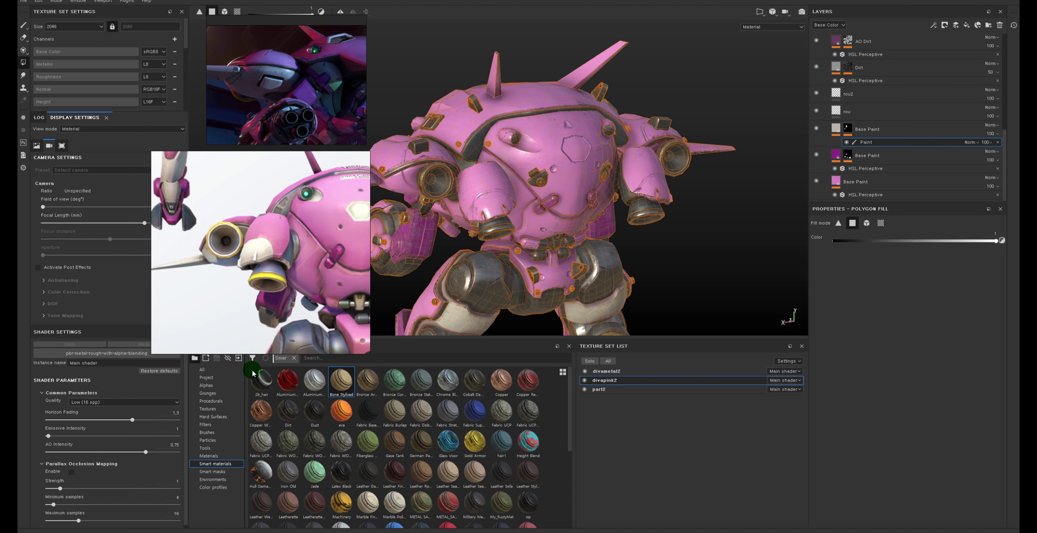
Step: Paint a light grey patch inside the chest's hexagon plate with a brush of about size 3
click(208, 433)
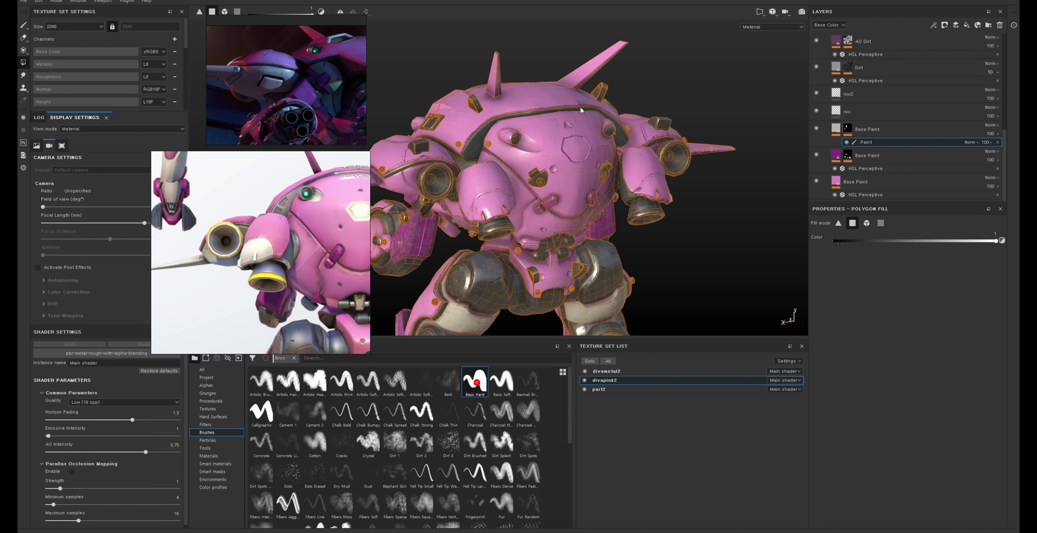
scroll(580, 110, up, 5)
key(1)
scroll(580, 110, up, 3)
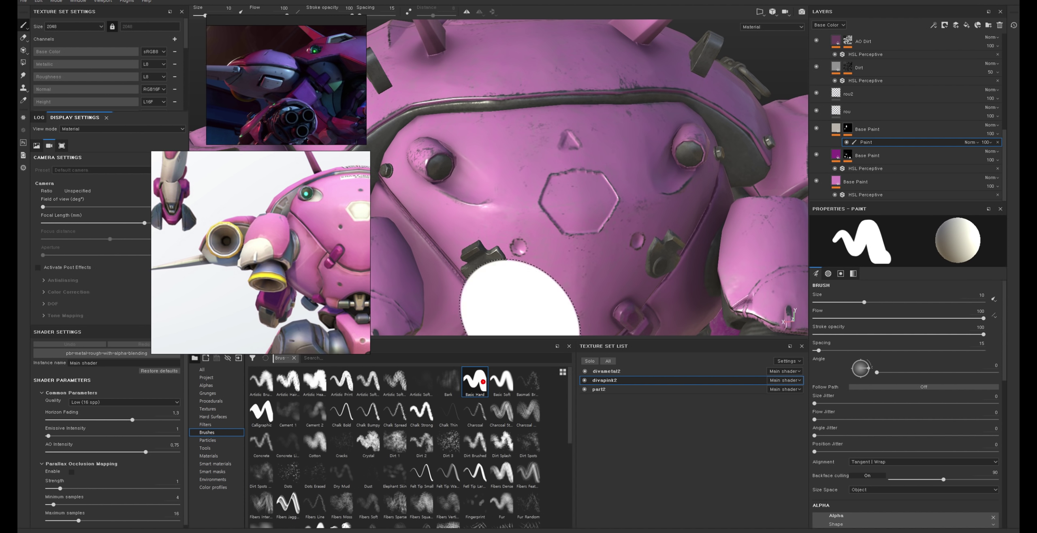
ctrl+right_drag(604, 209, 567, 216)
mouse_move(555, 209)
mouse_down()
mouse_move(586, 191)
mouse_move(560, 185)
mouse_move(583, 181)
mouse_move(534, 212)
mouse_move(555, 220)
mouse_move(541, 213)
mouse_move(555, 236)
mouse_move(583, 242)
mouse_move(555, 213)
mouse_move(602, 208)
mouse_move(592, 236)
mouse_move(614, 207)
mouse_up()
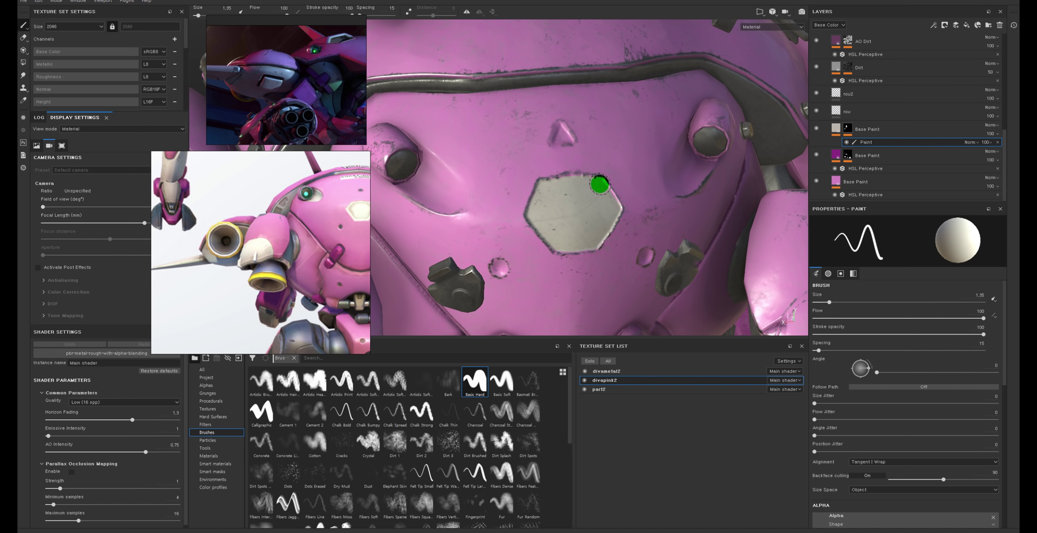
Step: Reposition the reference image and touch up a light patch beside the bolt, brush ending at 0.94
mouse_move(336, 231)
mouse_down()
mouse_move(361, 328)
mouse_move(352, 198)
mouse_up()
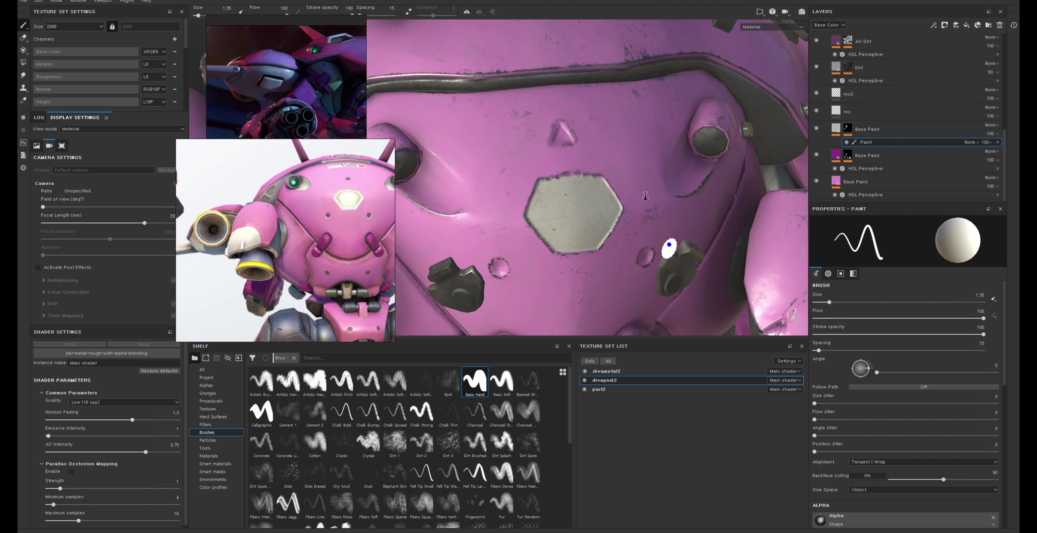
scroll(667, 250, down, 5)
alt+drag(606, 220, 538, 167)
scroll(557, 185, up, 2)
scroll(573, 188, up, 2)
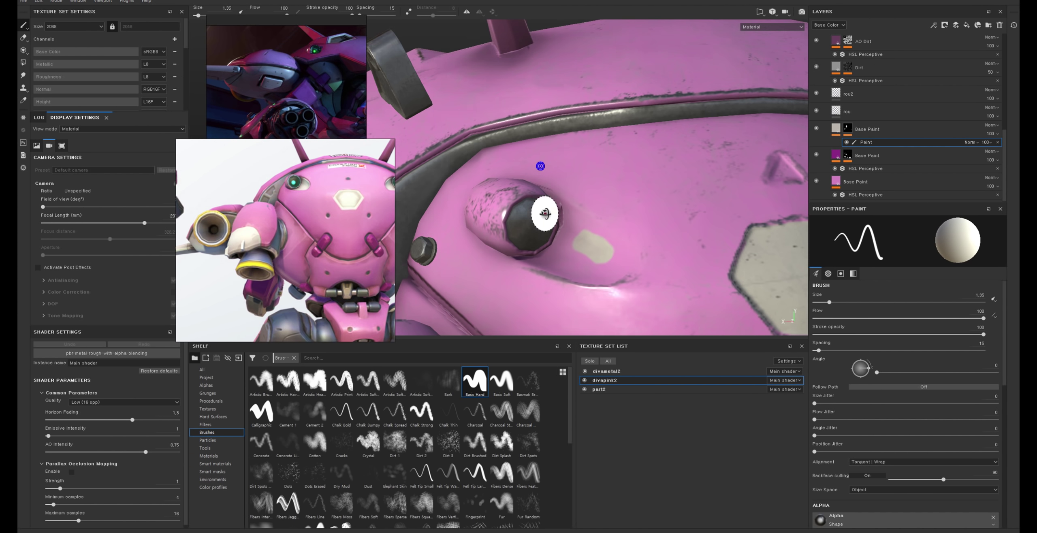
ctrl+right_drag(543, 204, 525, 198)
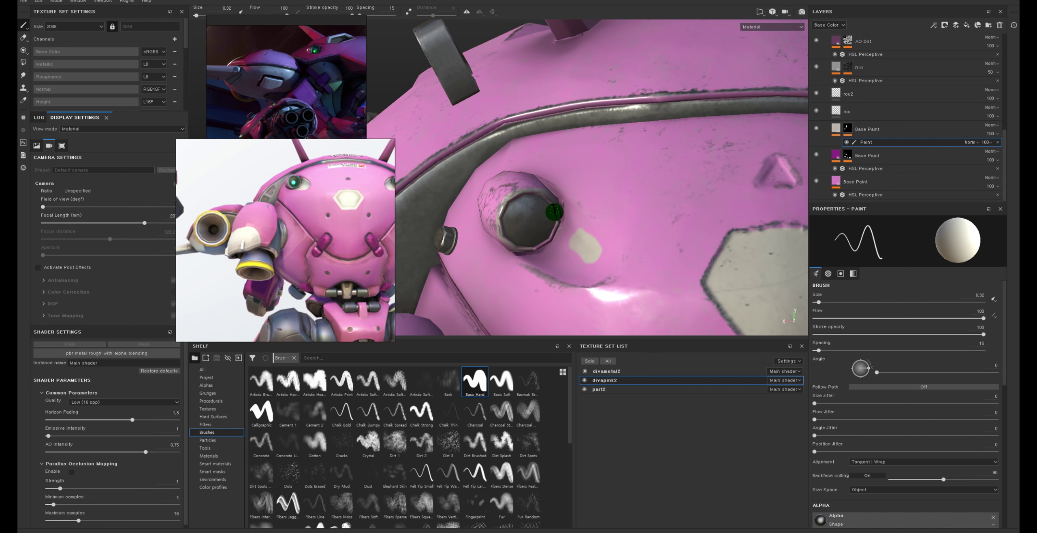
mouse_move(554, 211)
alt+mouse_down()
mouse_move(577, 202)
mouse_move(535, 195)
alt+mouse_up()
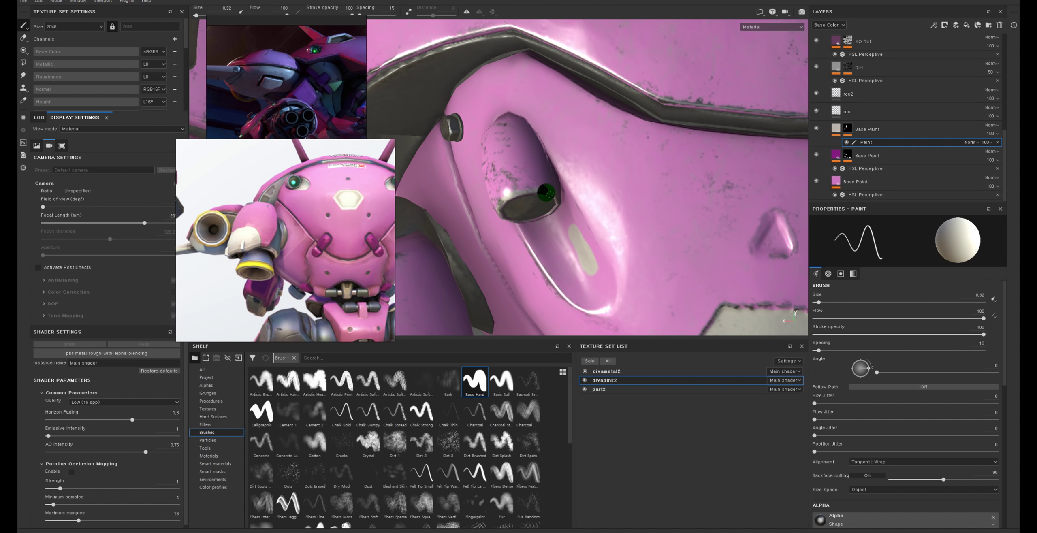
alt+drag(554, 228, 555, 224)
ctrl+right_drag(555, 225, 579, 217)
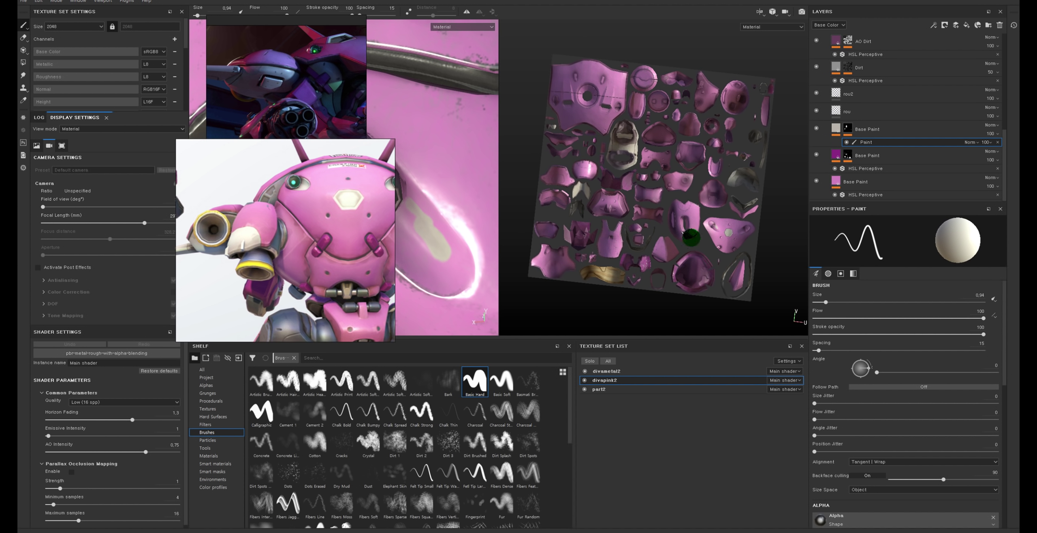
Step: Show the UV layout beside the 3D view, zoomed onto the triangular hexagon piece
key(F1)
mouse_move(666, 257)
alt+right_down()
mouse_move(651, 204)
mouse_move(698, 206)
alt+right_up()
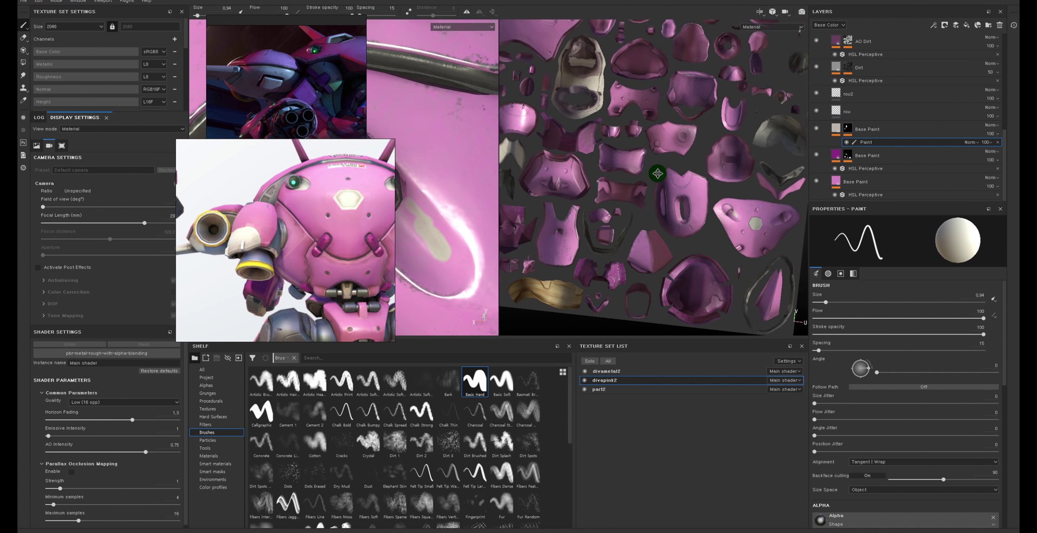
alt+right_drag(698, 207, 729, 209)
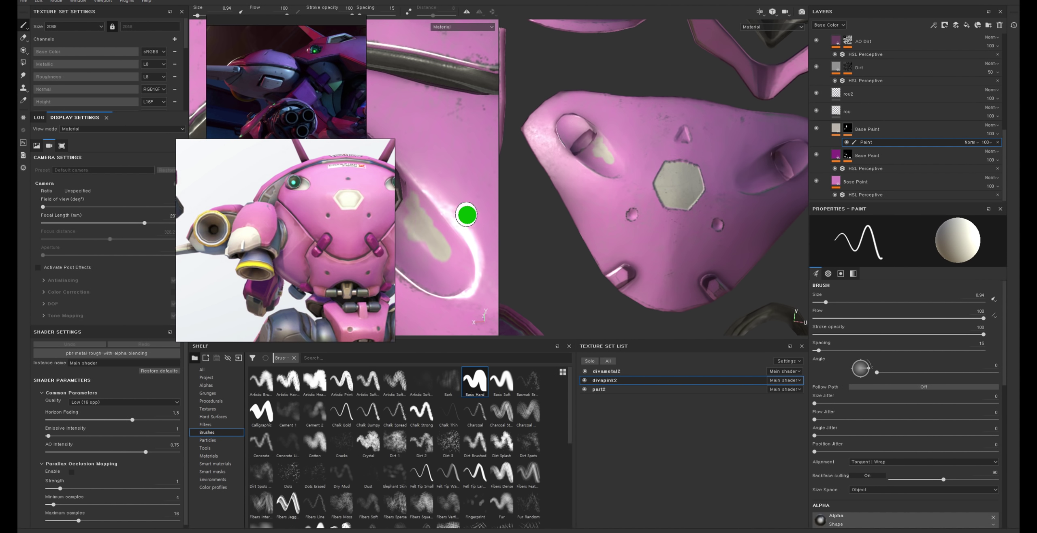
alt+drag(467, 216, 463, 192)
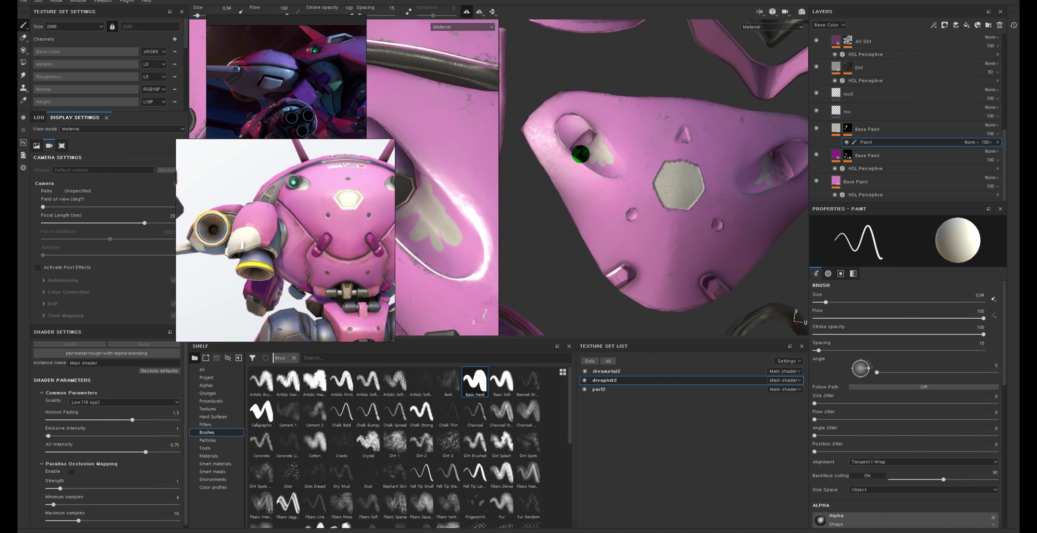
Step: Align brush strokes to the UV layout and paint the hole's interior whitish, brush at 0.59
click(923, 461)
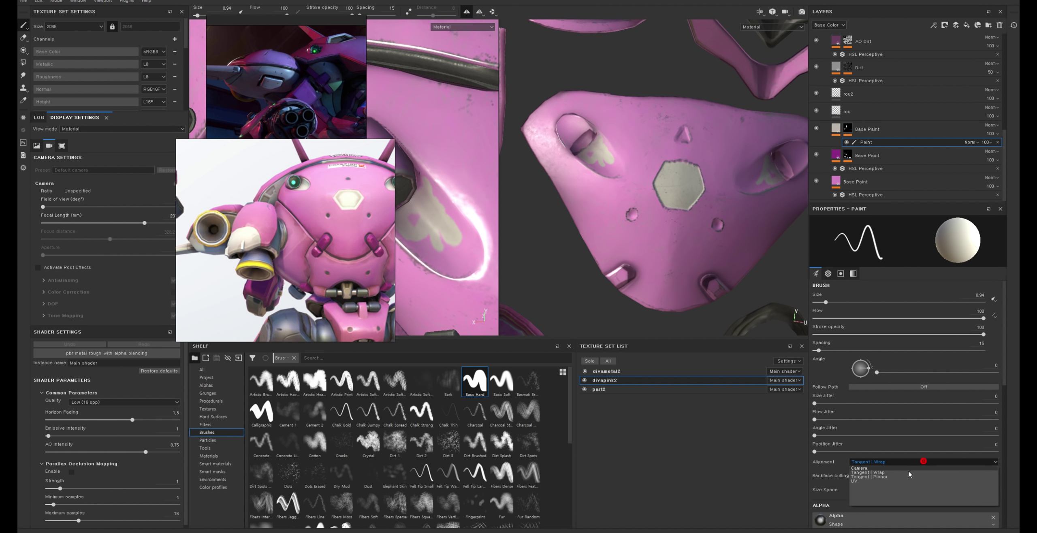
click(894, 481)
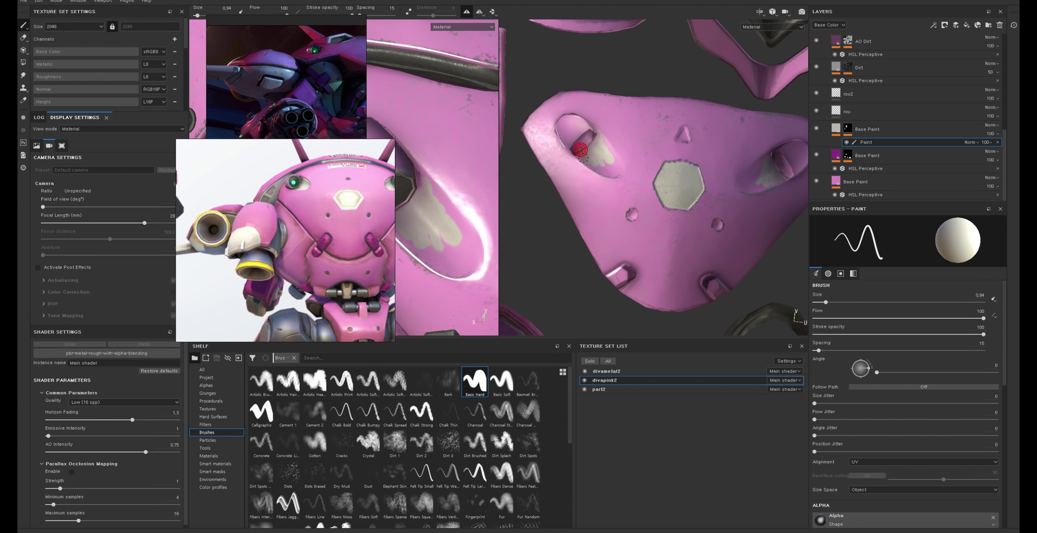
mouse_move(580, 149)
mouse_down()
mouse_move(613, 163)
mouse_move(599, 142)
mouse_move(608, 155)
mouse_move(601, 151)
mouse_up()
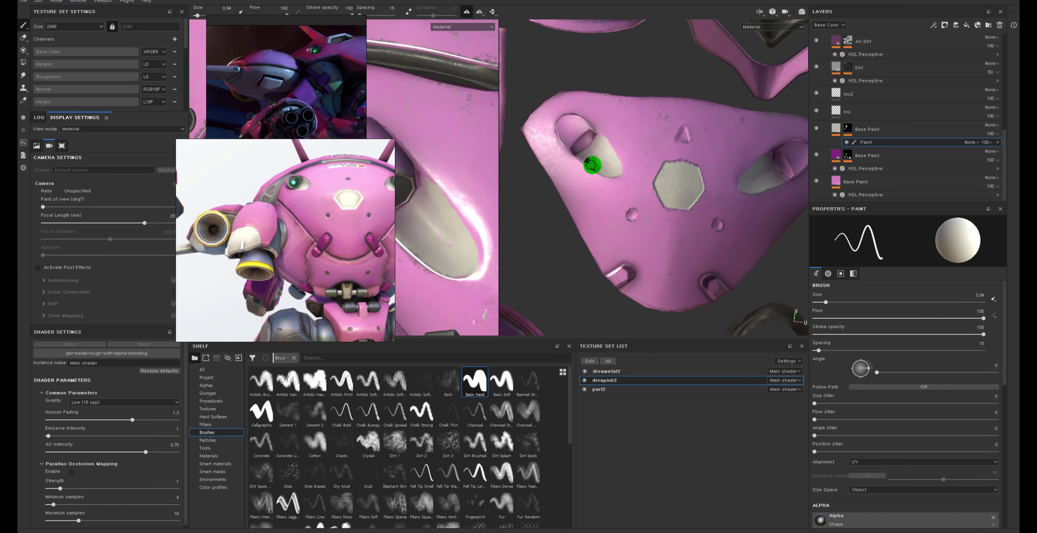
ctrl+right_drag(417, 176, 428, 190)
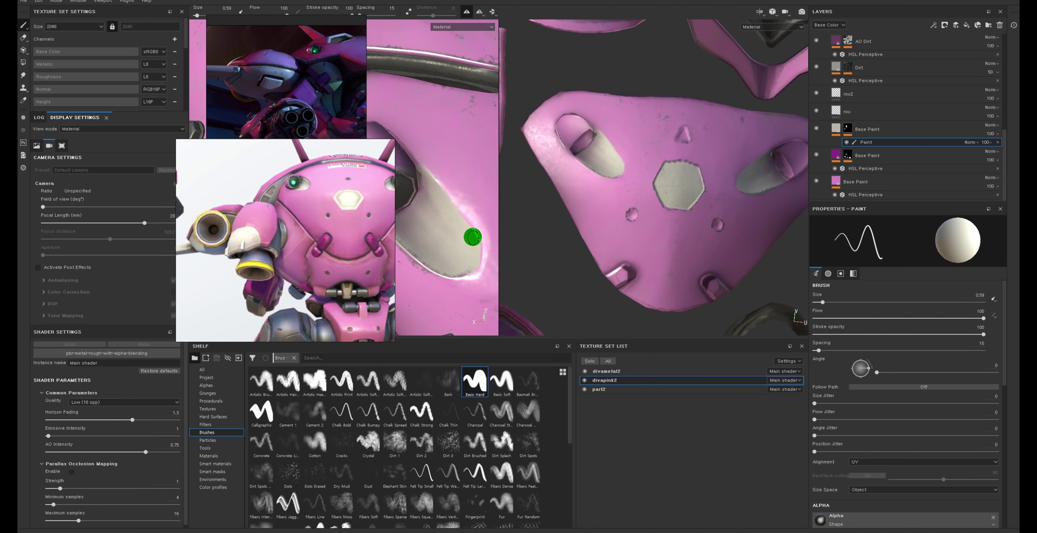
Step: Orbit around the tube and hole and widen the 3D view
middle_drag(455, 156, 459, 178)
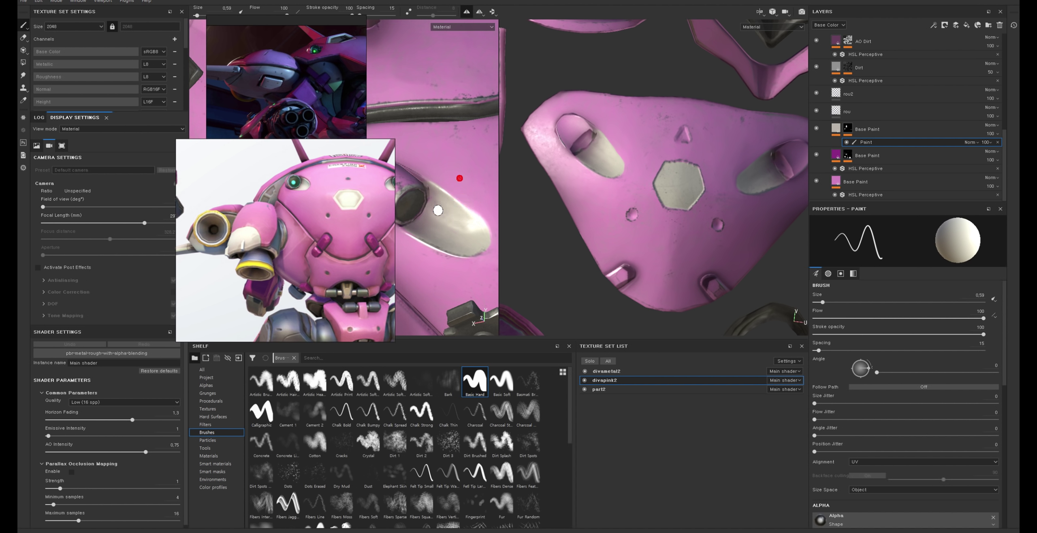
mouse_move(438, 211)
alt+mouse_down()
mouse_move(478, 229)
mouse_move(445, 210)
alt+mouse_up()
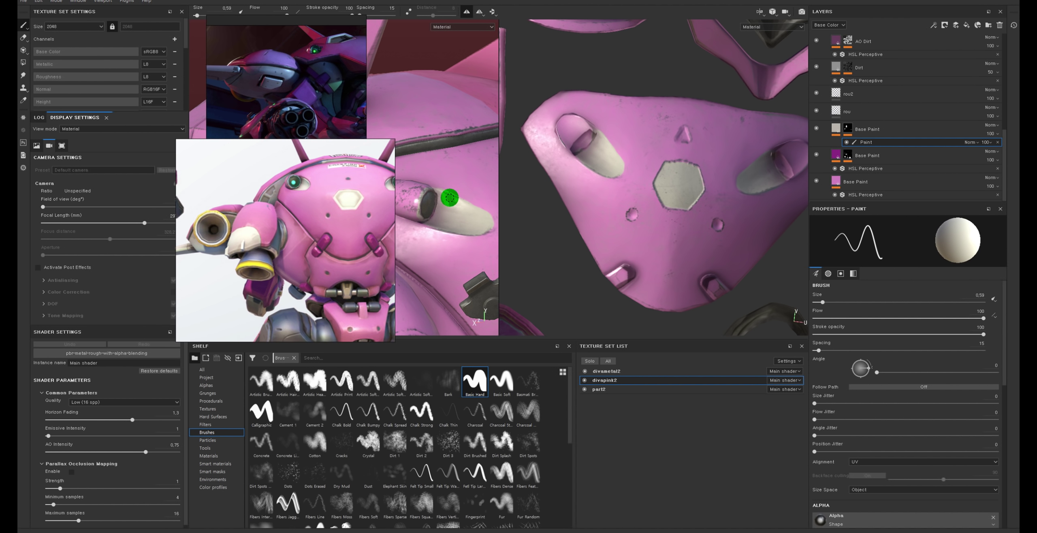
alt+drag(485, 229, 474, 200)
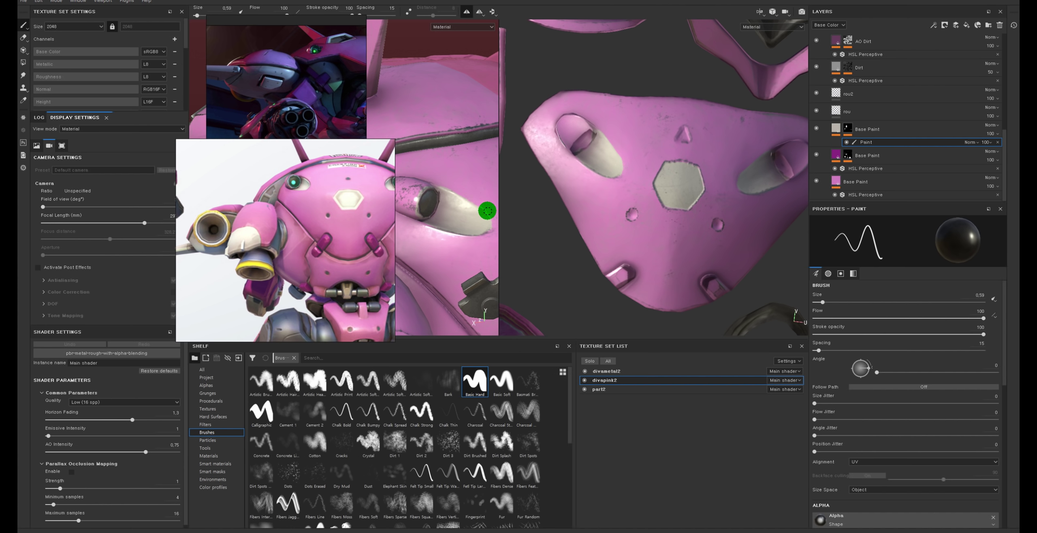
scroll(473, 201, down, 5)
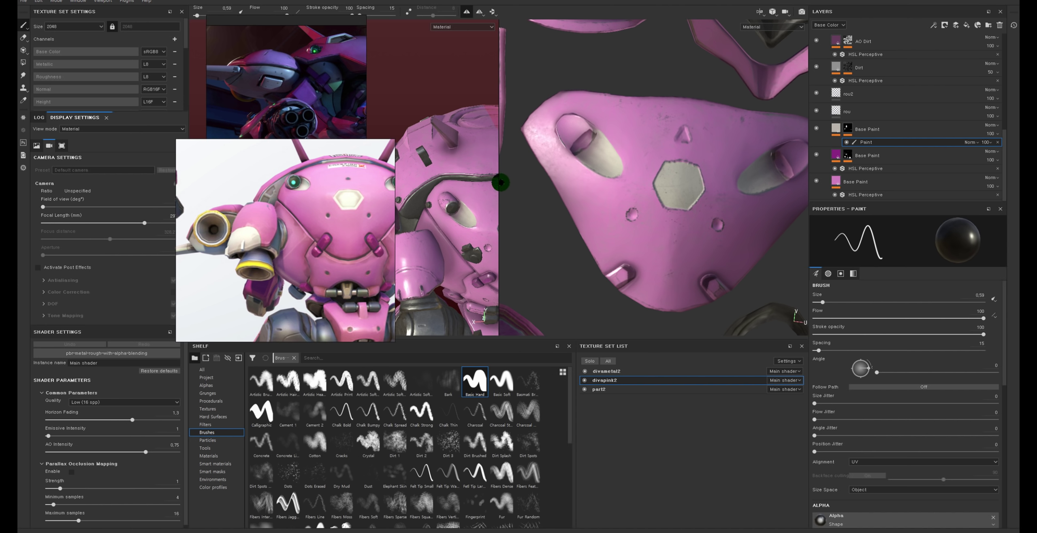
drag(499, 182, 615, 182)
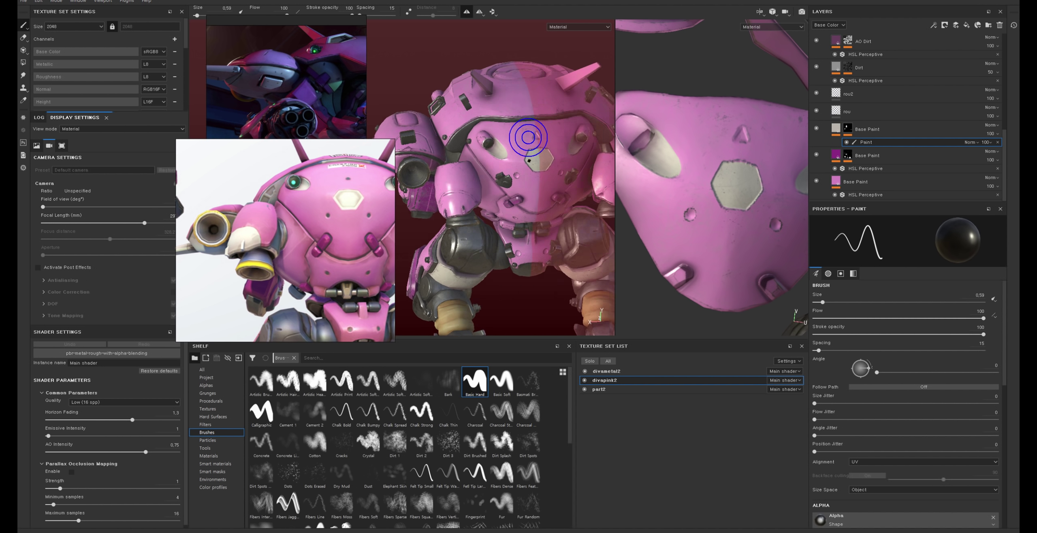
scroll(534, 154, up, 2)
scroll(526, 143, up, 2)
scroll(514, 133, up, 2)
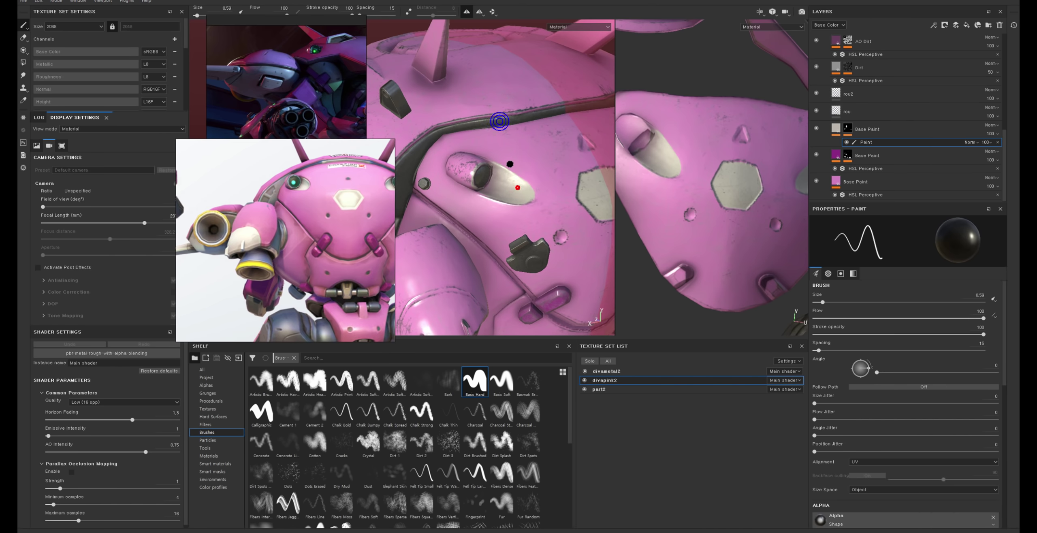
scroll(498, 159, up, 1)
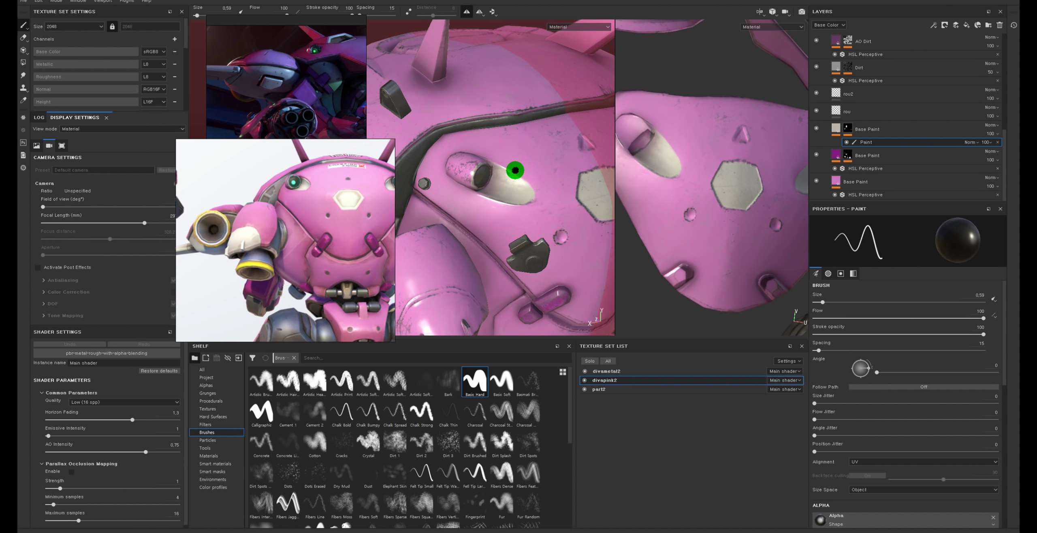
scroll(515, 170, down, 1)
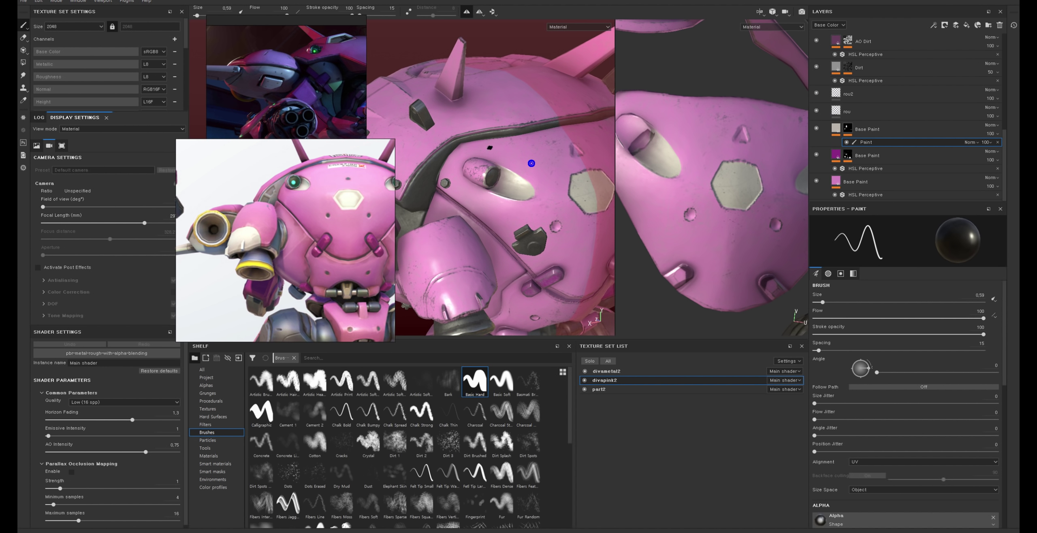
Step: Select the Base Paint layer's Paint effect and enlarge the brush to 1.37
click(820, 130)
alt+middle_drag(412, 232, 453, 122)
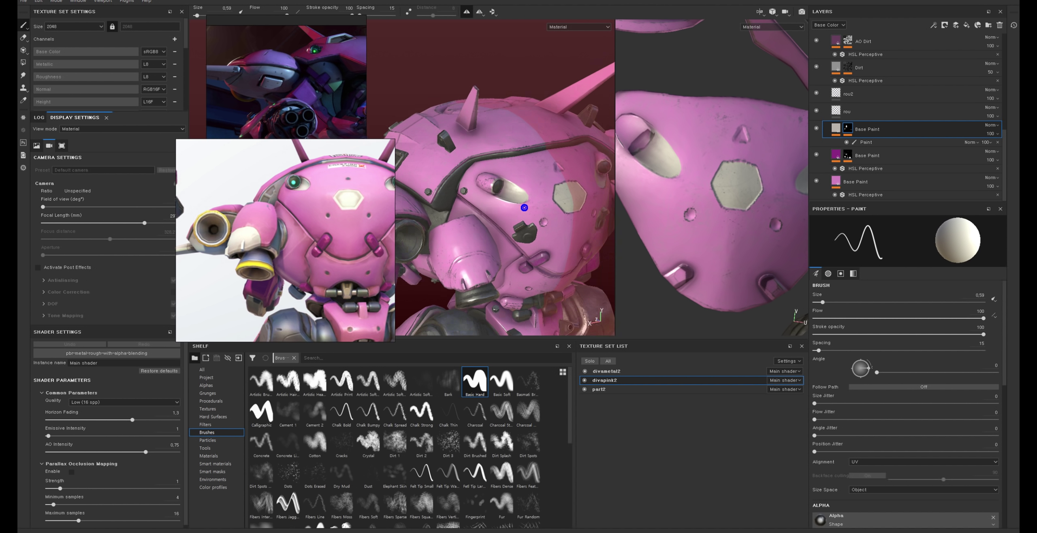
click(866, 142)
scroll(516, 177, up, 2)
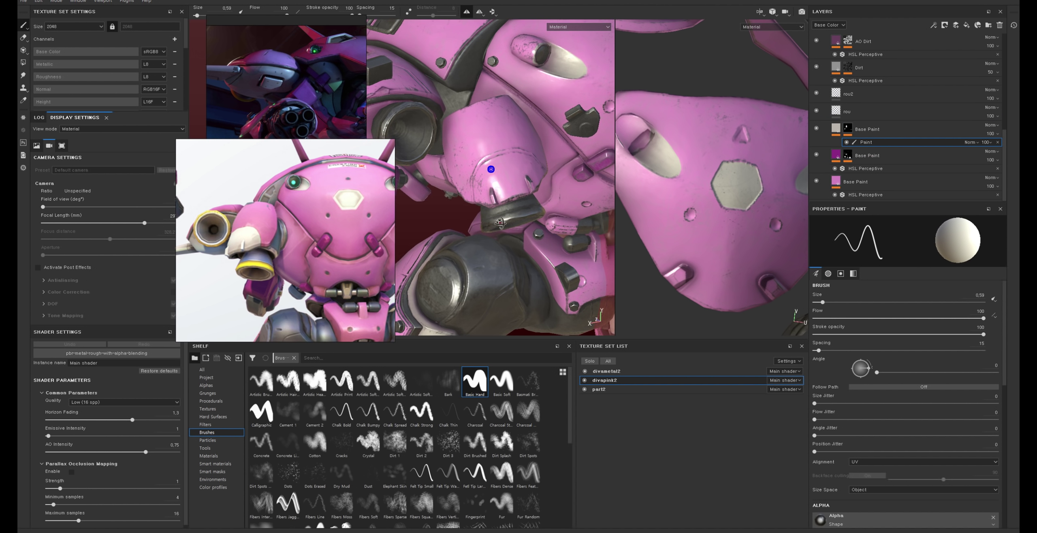
key(bracketright)
Step: Inspect the worn pink paint on the arm, cannon and torso, brush set to 0.94
alt+drag(514, 173, 524, 162)
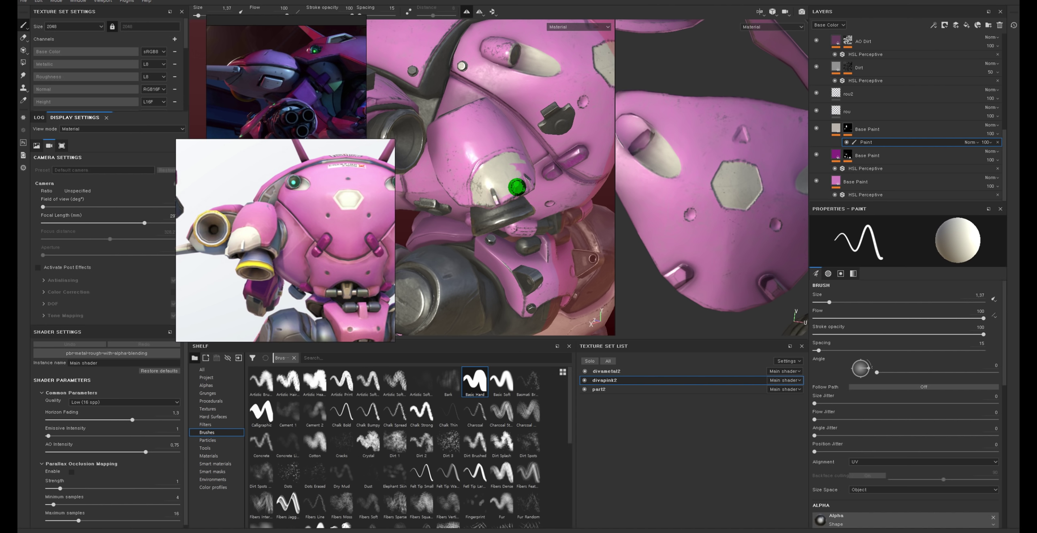
alt+drag(514, 190, 528, 179)
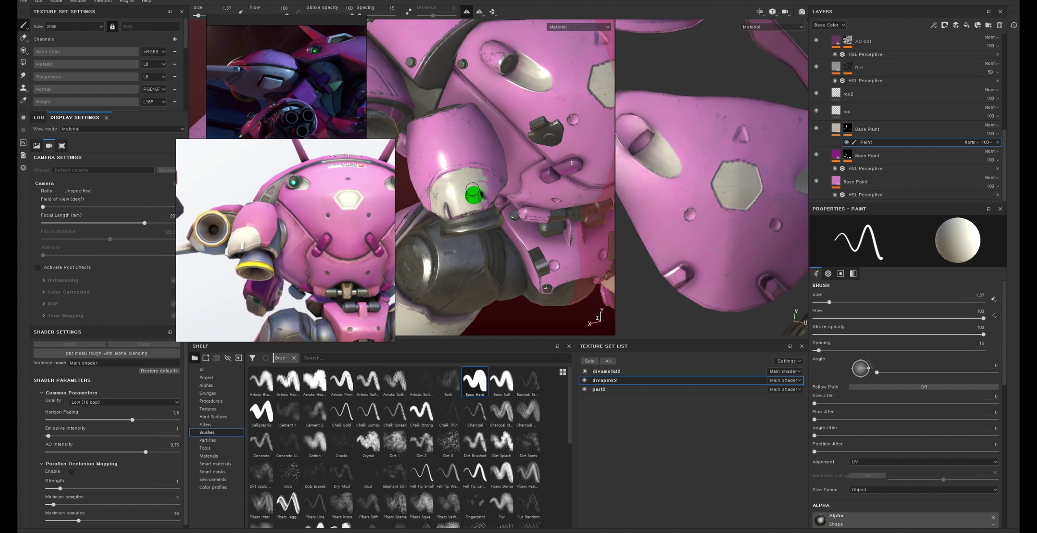
alt+drag(473, 195, 489, 197)
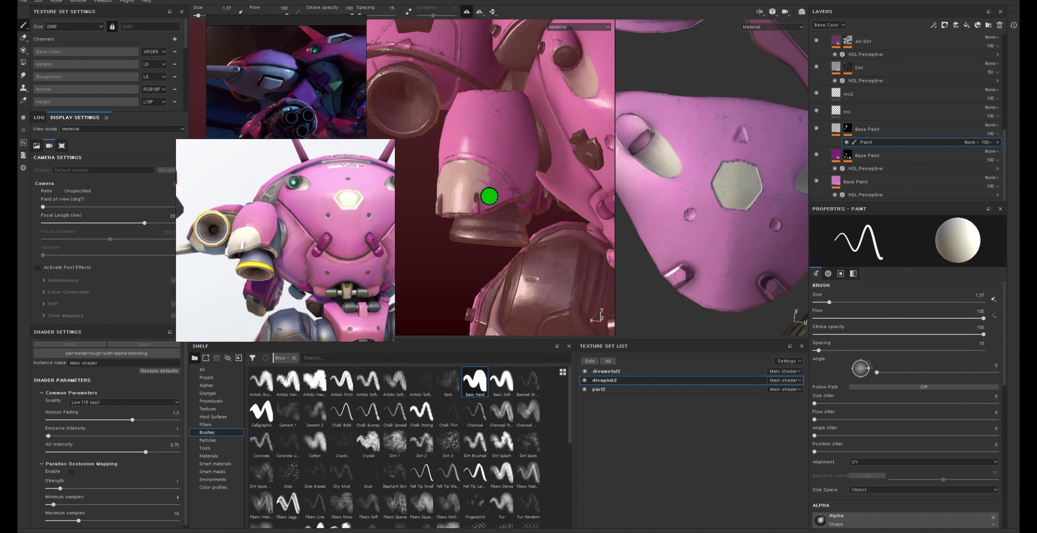
shift+right_drag(483, 191, 491, 179)
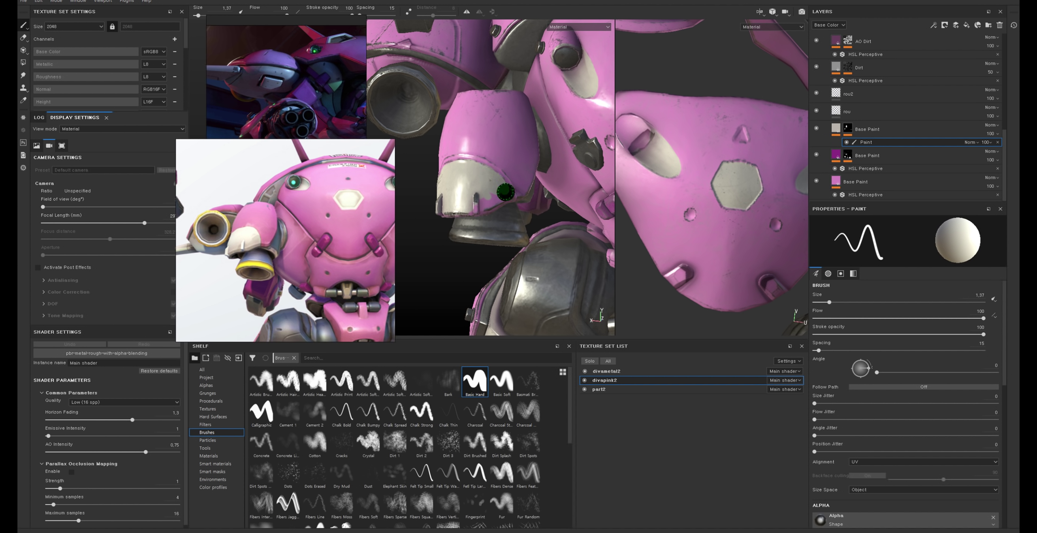
mouse_move(504, 194)
alt+mouse_down()
mouse_move(360, 140)
mouse_move(492, 142)
alt+mouse_up()
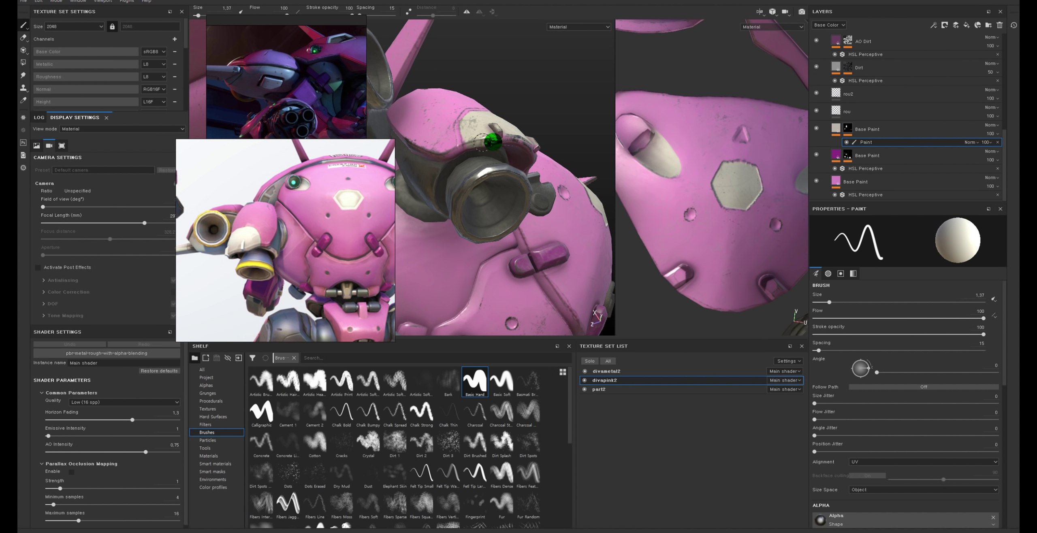
mouse_move(508, 133)
alt+mouse_down()
mouse_move(554, 131)
mouse_move(543, 79)
alt+mouse_up()
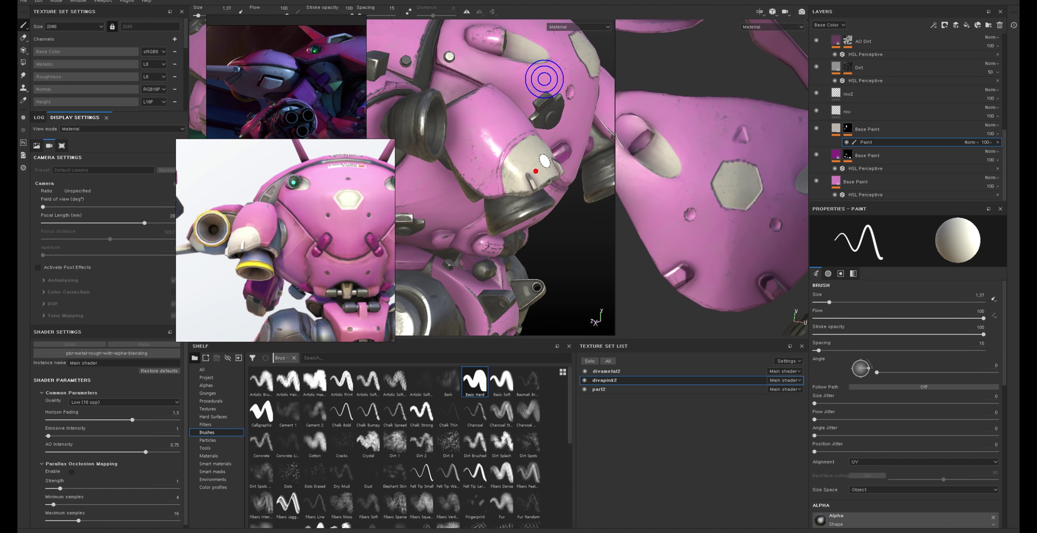
key(bracketleft)
key(bracketleft)
key(bracketleft)
mouse_move(533, 182)
alt+mouse_down()
mouse_move(513, 127)
mouse_move(439, 211)
alt+mouse_up()
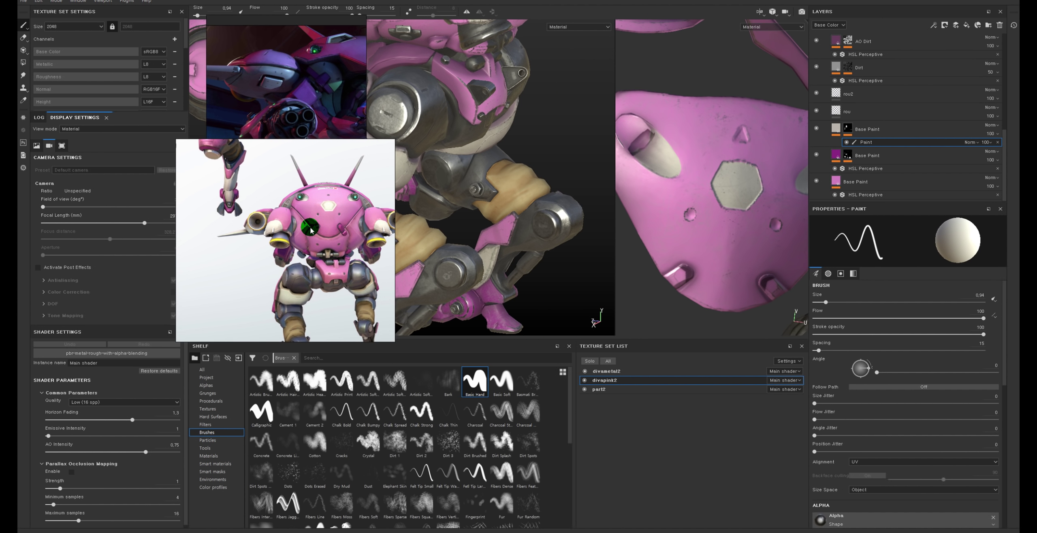
mouse_move(486, 234)
alt+mouse_down()
mouse_move(498, 173)
mouse_move(477, 190)
alt+mouse_up()
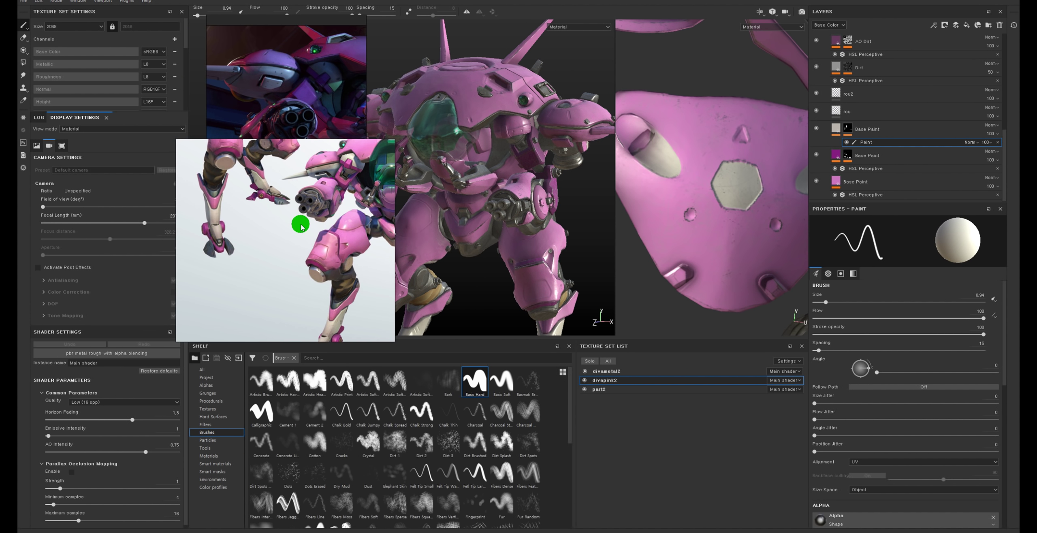
mouse_move(478, 191)
alt+mouse_down()
mouse_move(487, 159)
mouse_move(505, 194)
alt+mouse_up()
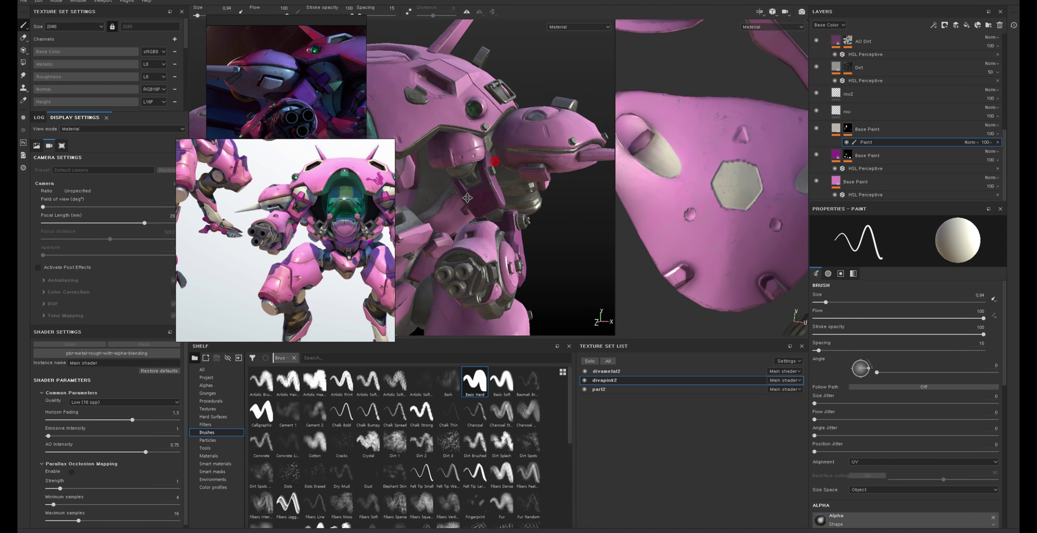
alt+click(489, 166)
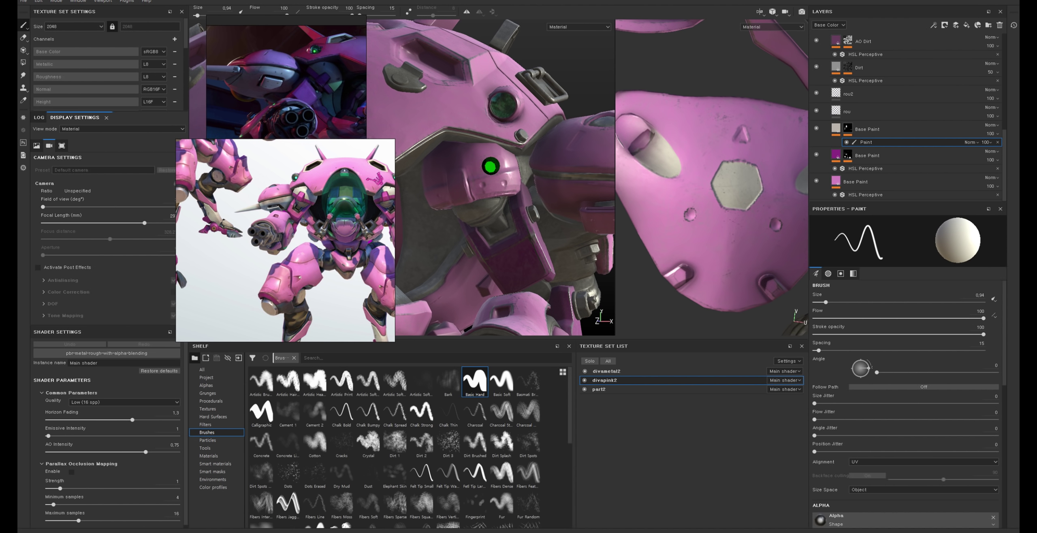
alt+drag(504, 192, 496, 183)
Step: Mask the pink paint off the round shoulder part with a mesh-mode Polygon Fill
click(847, 129)
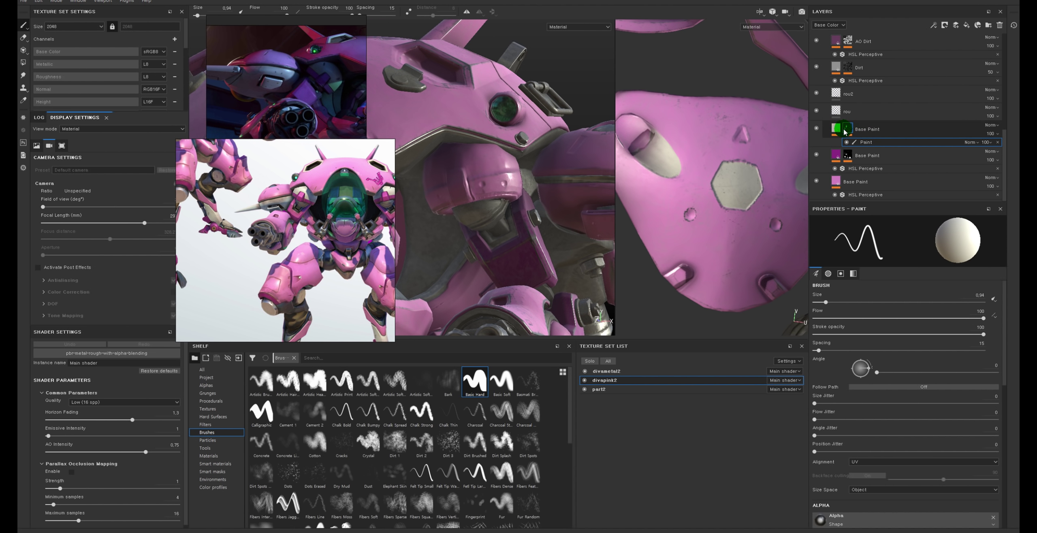
click(856, 143)
key(4)
click(550, 162)
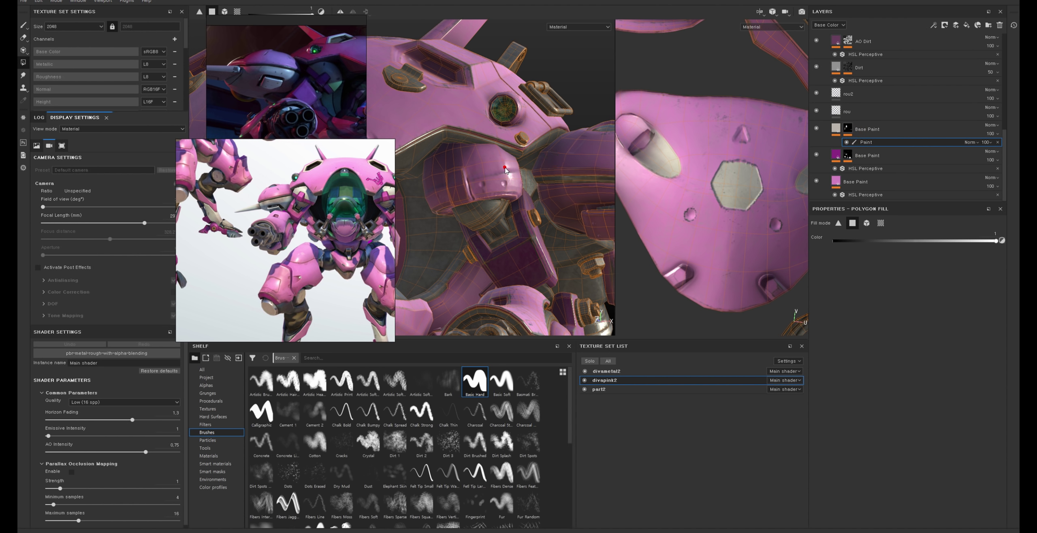
click(874, 222)
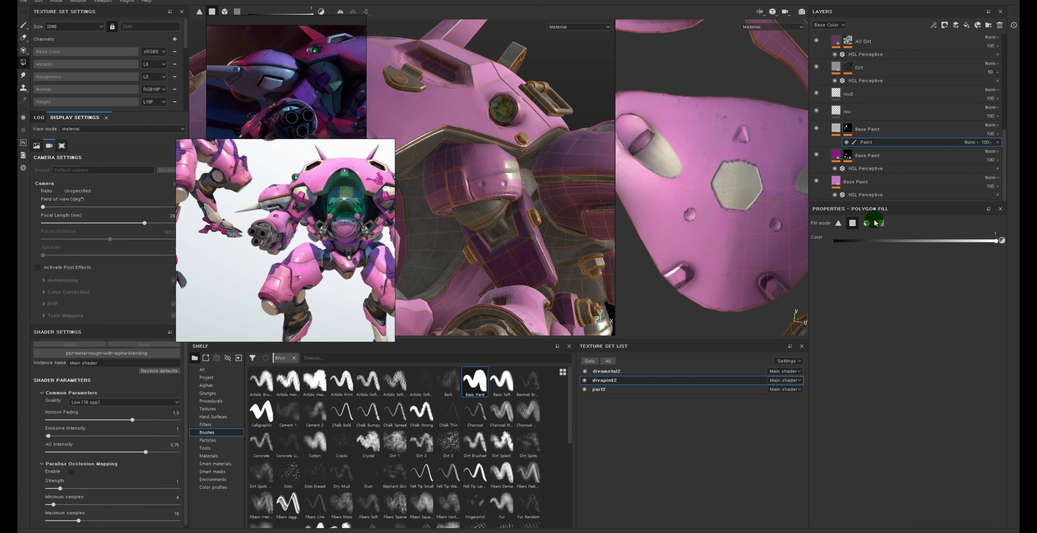
click(507, 173)
Step: Check the lower Base Paint fill, then brush a band of paint along the shoulder part's edge
mouse_move(859, 125)
mouse_down()
mouse_move(849, 162)
mouse_move(846, 147)
mouse_up()
click(837, 157)
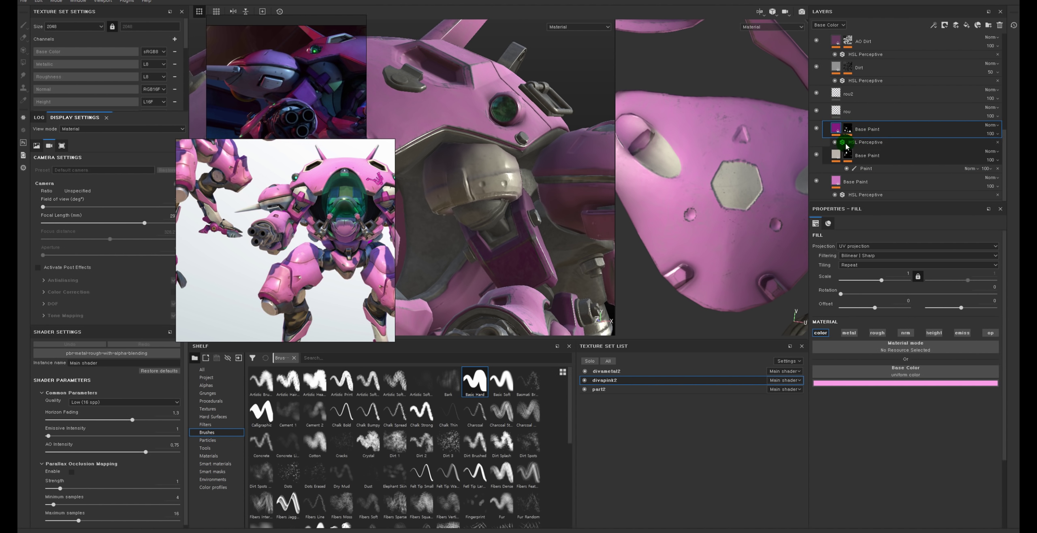
click(847, 143)
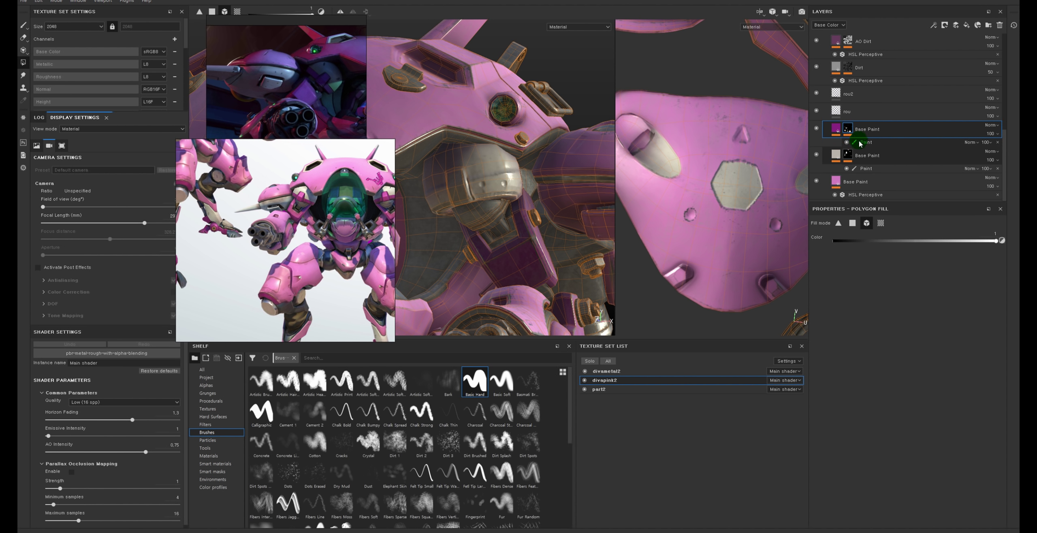
click(860, 142)
scroll(487, 190, up, 2)
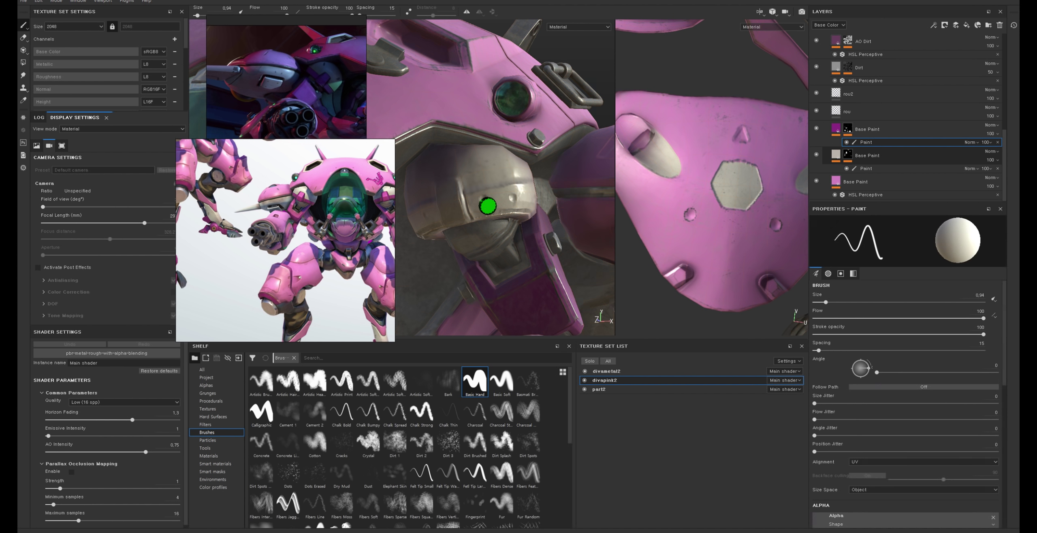
mouse_move(509, 204)
mouse_down()
mouse_move(478, 199)
mouse_move(457, 213)
mouse_move(441, 191)
mouse_up()
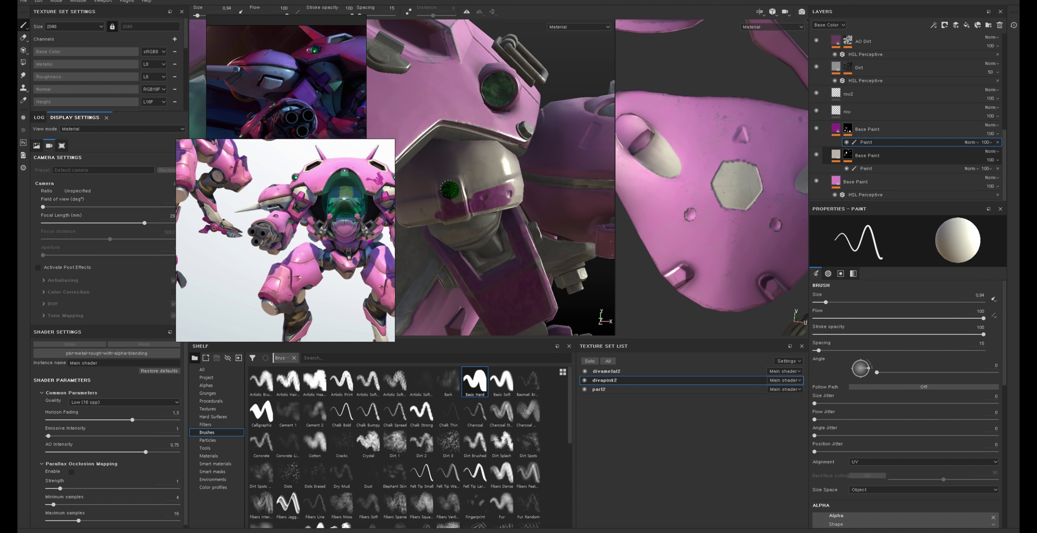
scroll(704, 118, down, 3)
scroll(704, 118, down, 3)
middle_drag(705, 117, 762, 144)
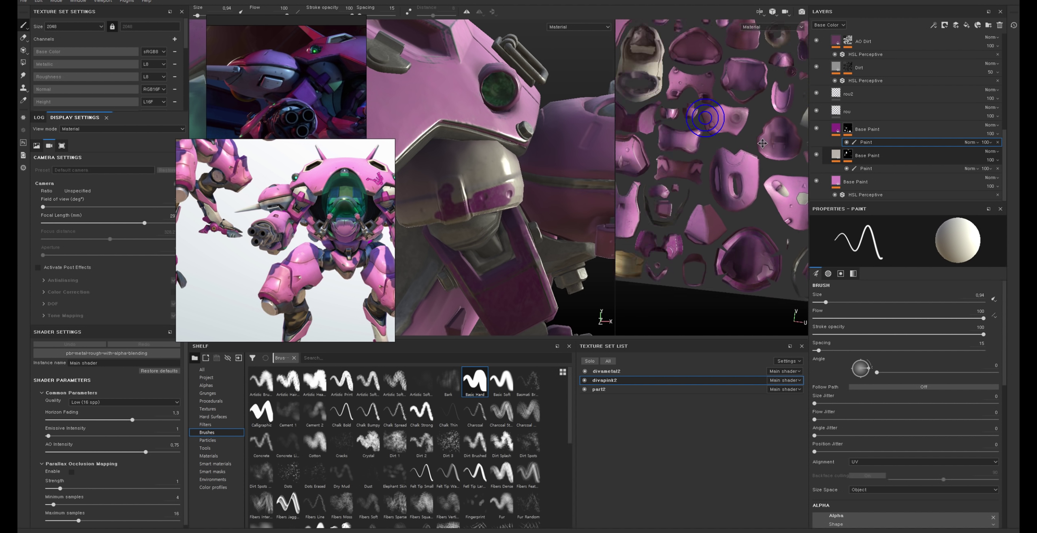
alt+drag(762, 143, 749, 122)
click(866, 144)
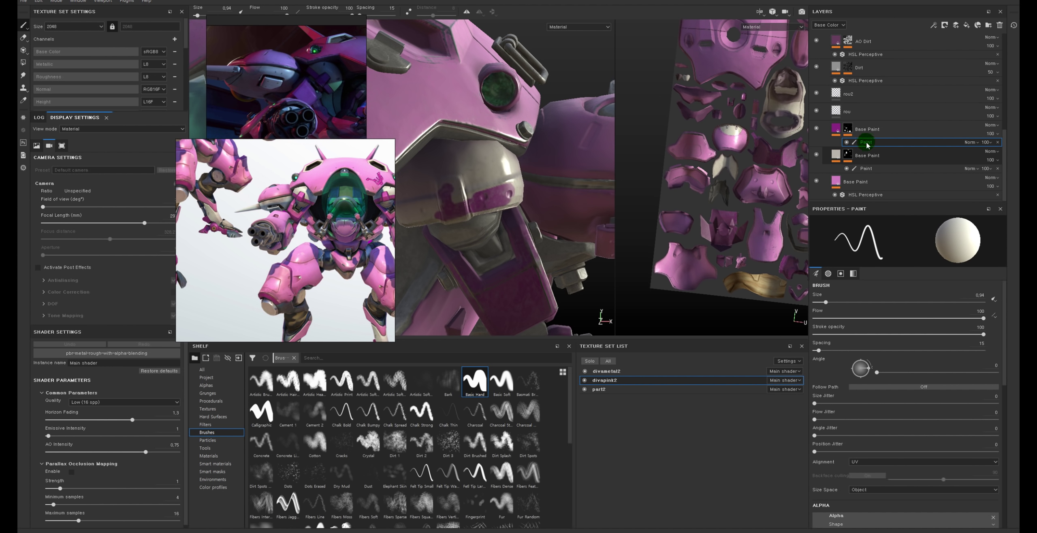
alt+click(847, 129)
scroll(728, 168, up, 1)
scroll(728, 168, up, 2)
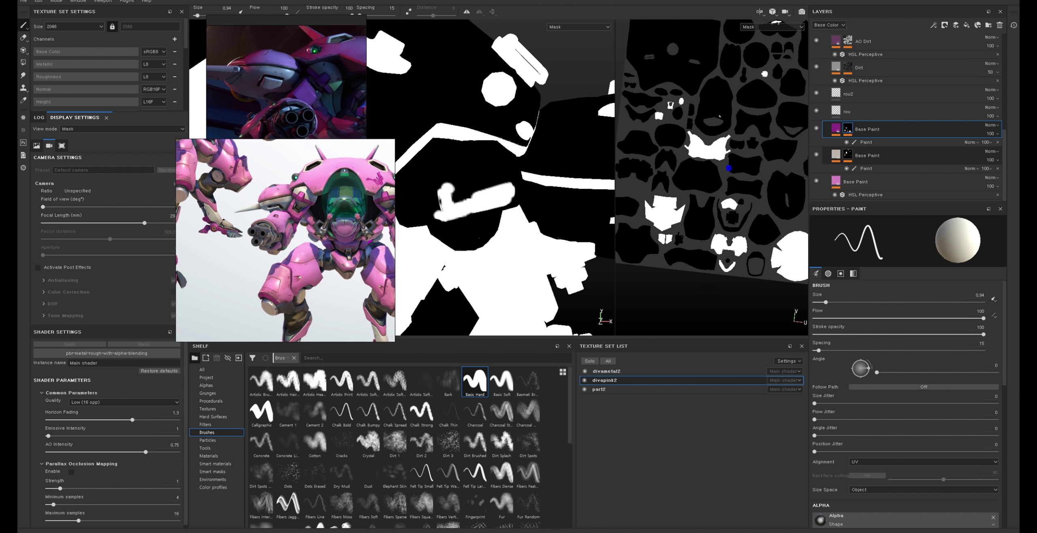
alt+drag(729, 168, 707, 89)
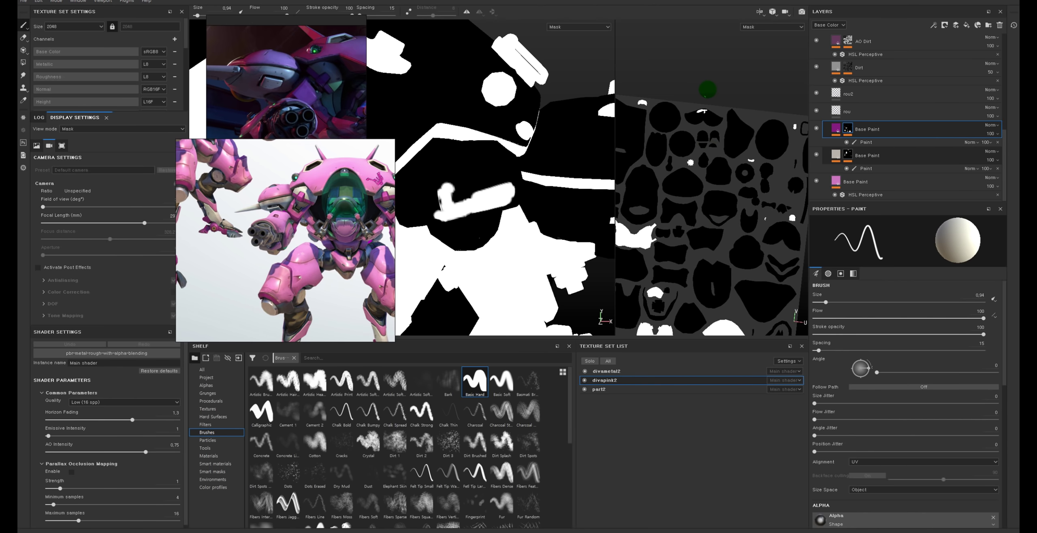
scroll(728, 162, up, 2)
scroll(728, 163, up, 2)
scroll(728, 162, up, 1)
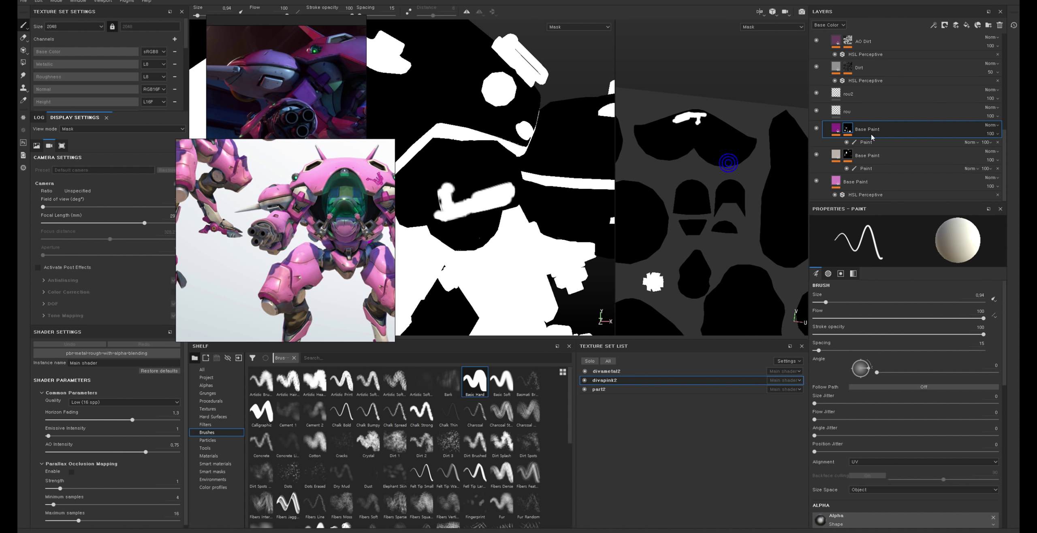
click(848, 129)
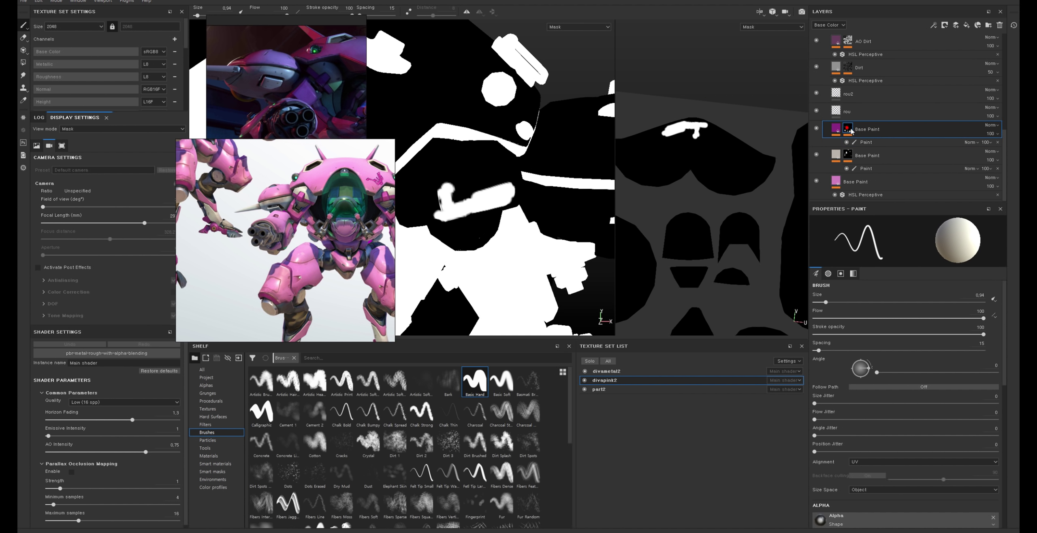
click(848, 142)
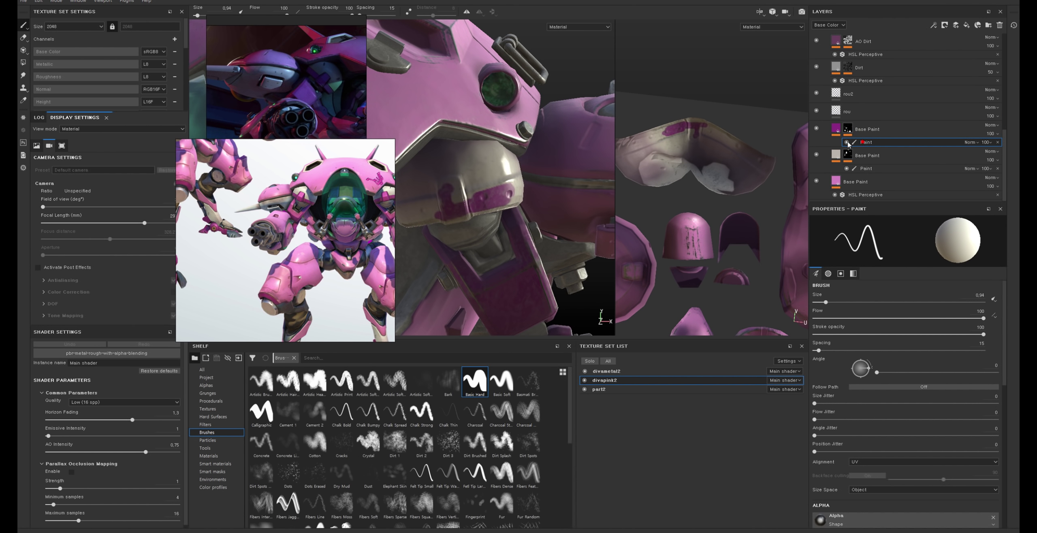
scroll(748, 126, down, 1)
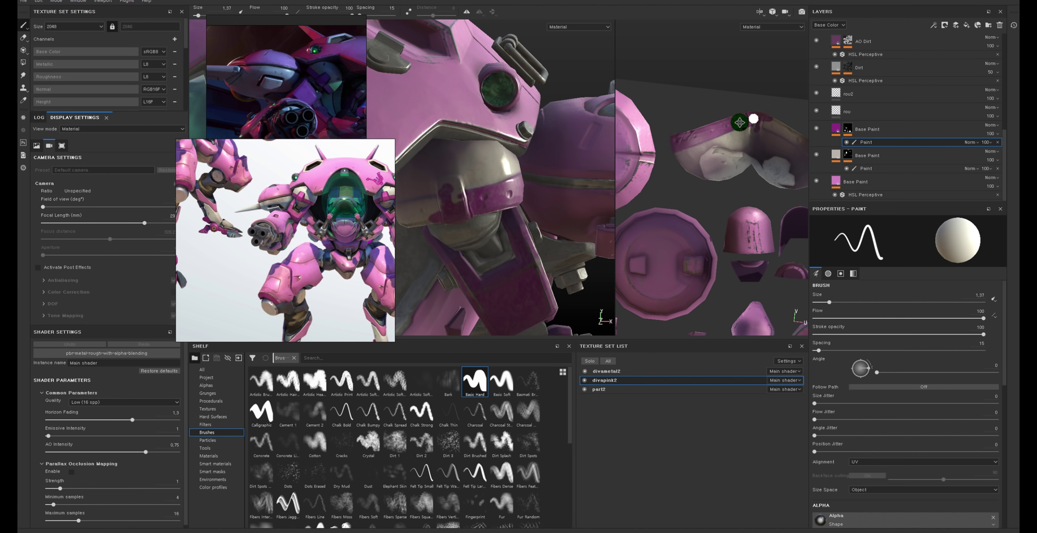
middle_drag(739, 122, 705, 134)
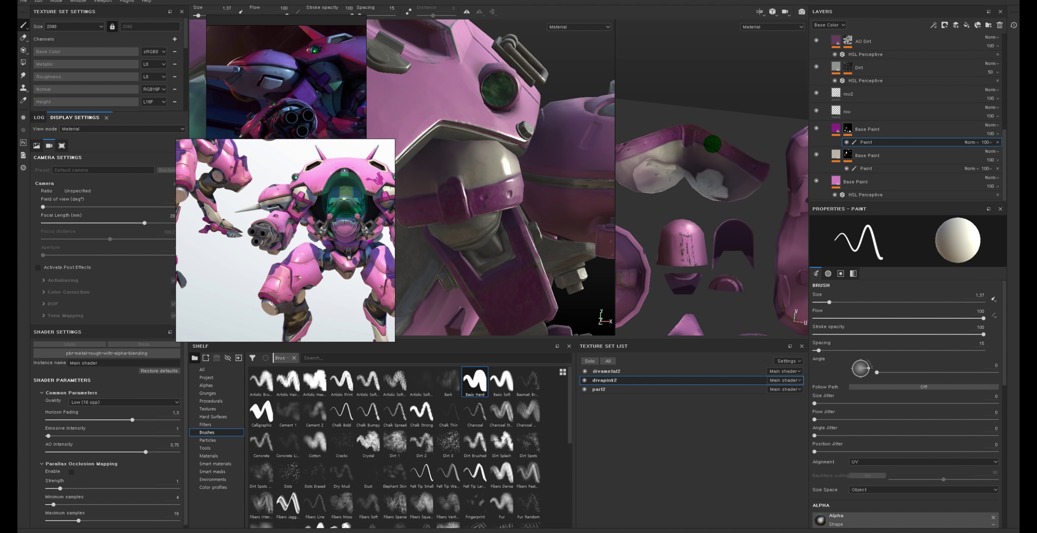
alt+drag(492, 185, 528, 227)
ctrl+right_drag(527, 226, 505, 223)
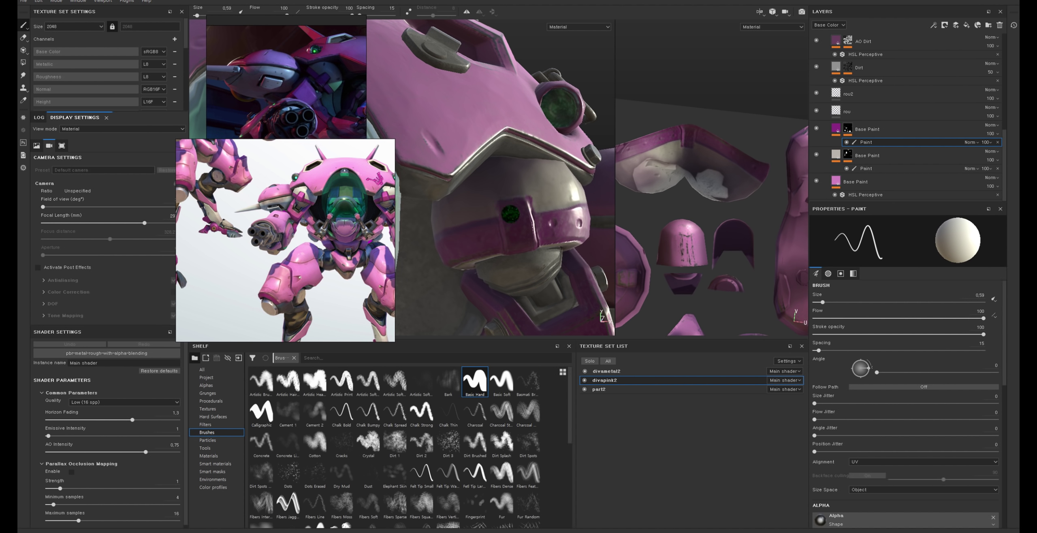
mouse_move(532, 202)
alt+mouse_down()
mouse_move(525, 193)
mouse_move(535, 218)
mouse_move(557, 220)
mouse_move(550, 229)
mouse_move(491, 149)
alt+mouse_up()
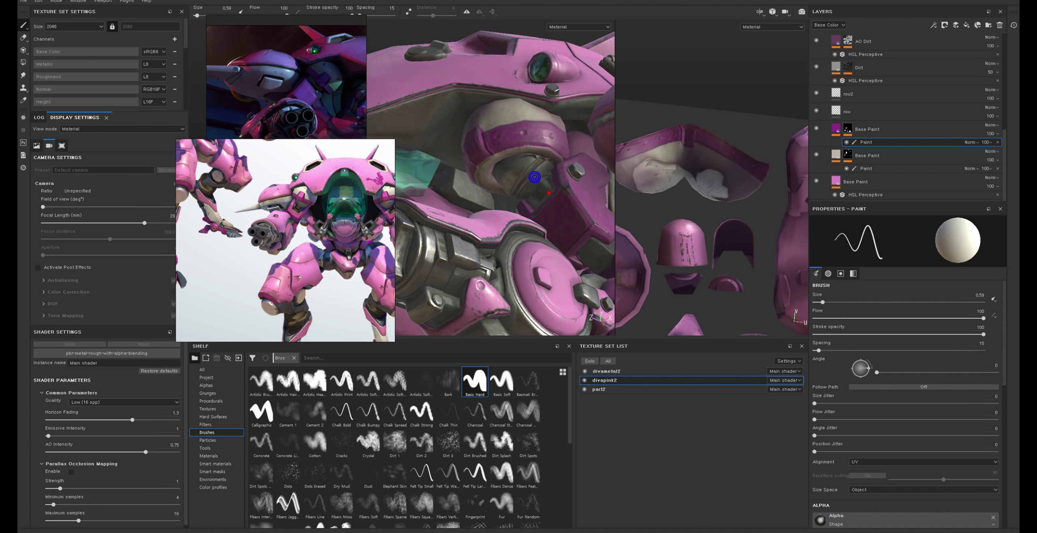
Step: Trial-fill the shoulder pad and top plating with UV-island Polygon Fill
key(F3)
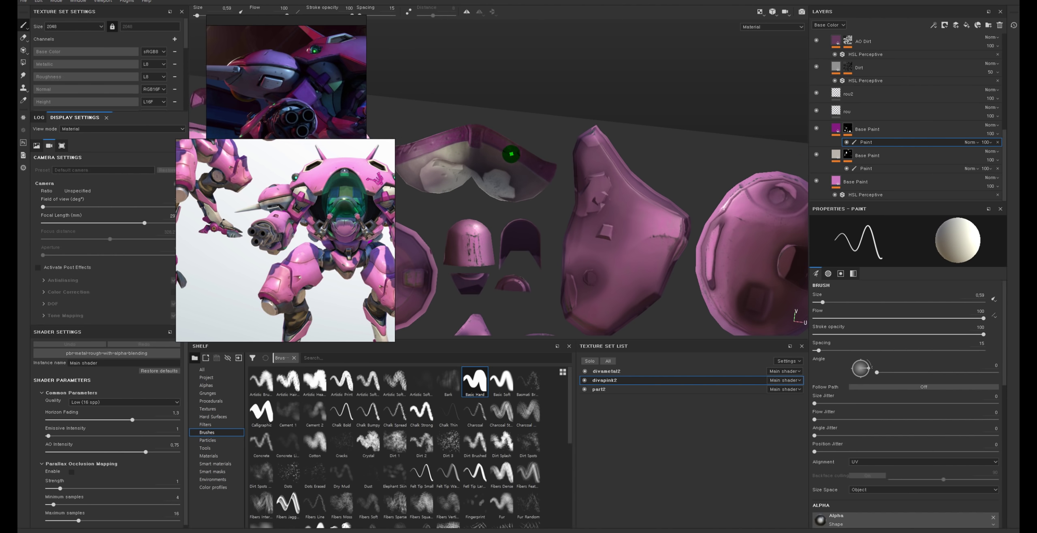
key(4)
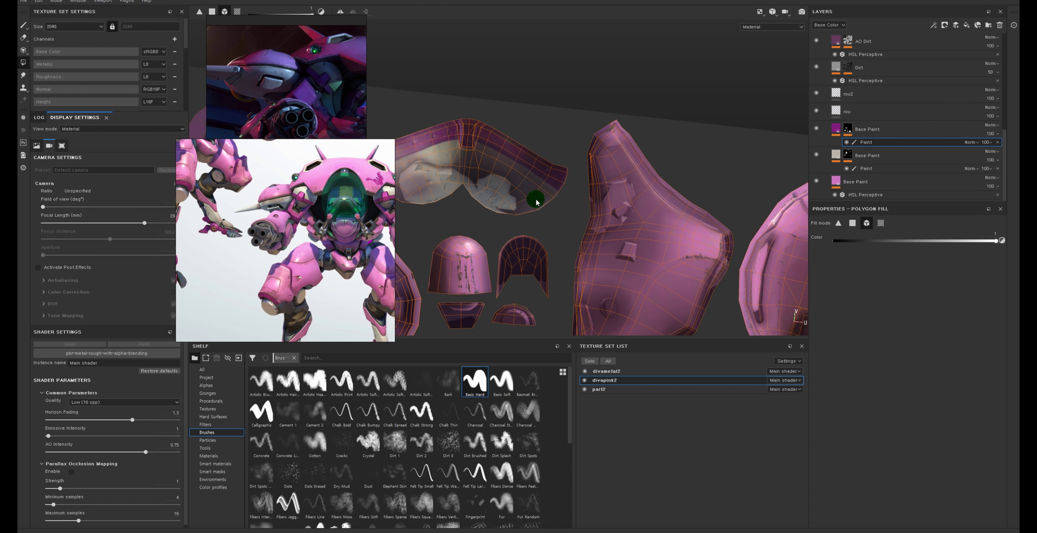
key(F2)
alt+drag(574, 119, 586, 124)
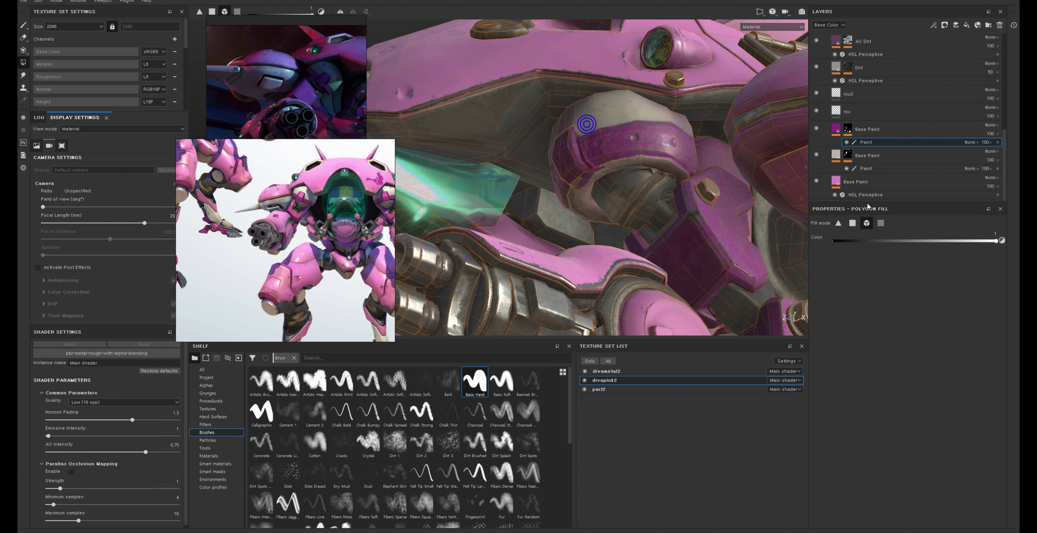
click(881, 224)
alt+drag(632, 229, 635, 166)
click(635, 163)
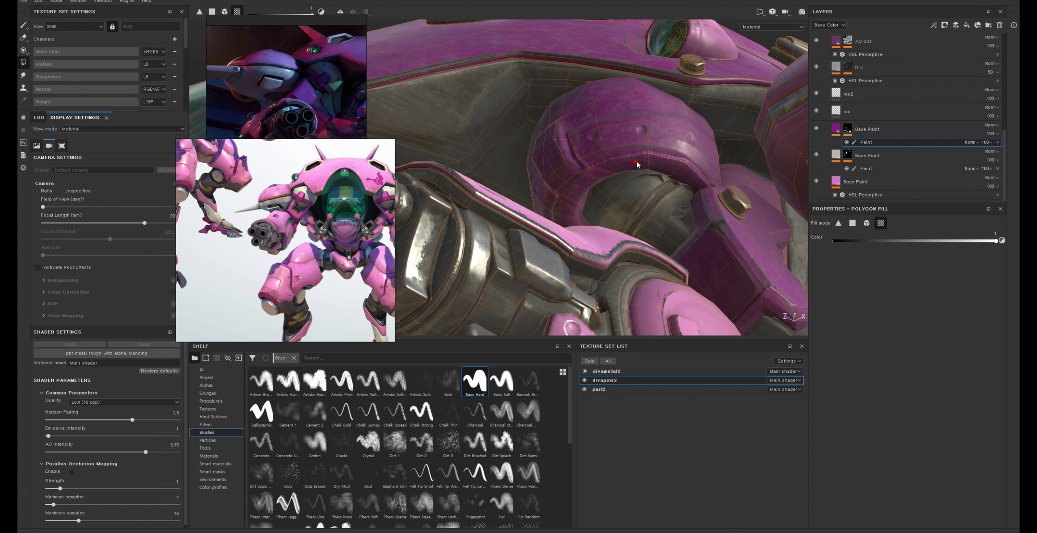
Step: Undo the dark shoulder-pad fill and view the whole mech from the cockpit front
key(ctrl+z)
click(881, 223)
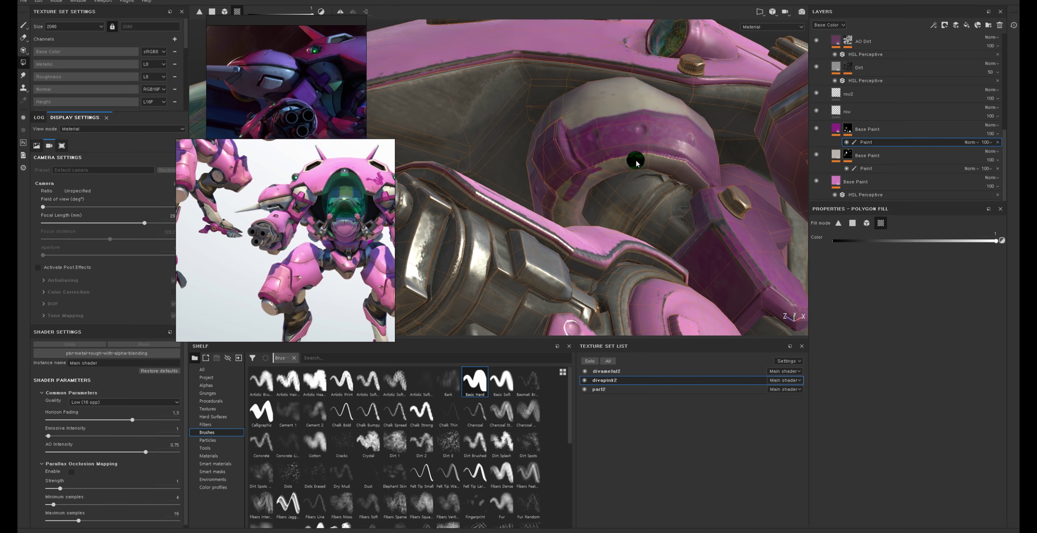
mouse_move(644, 157)
alt+mouse_down()
mouse_move(723, 121)
mouse_move(748, 162)
alt+mouse_up()
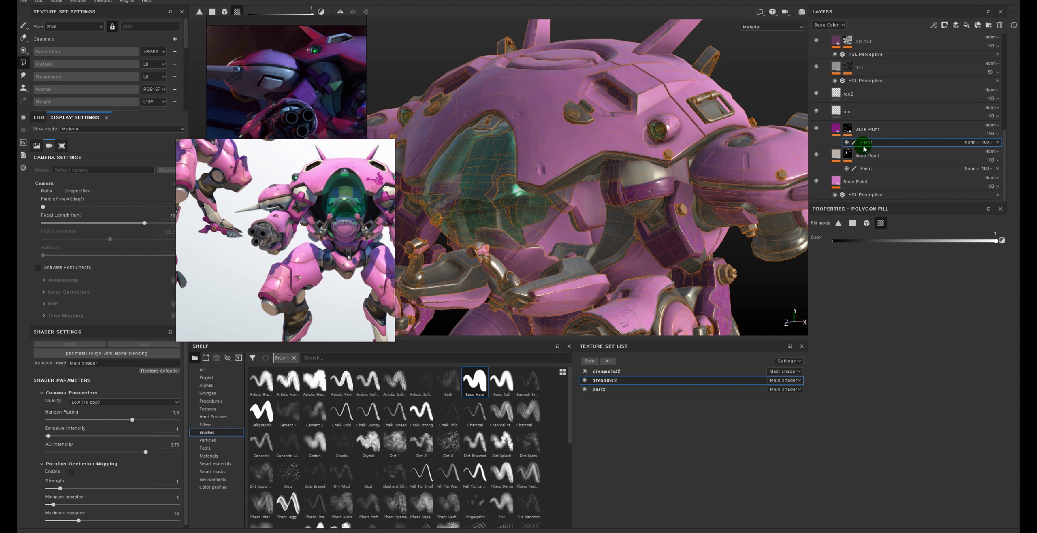
key(ctrl+z)
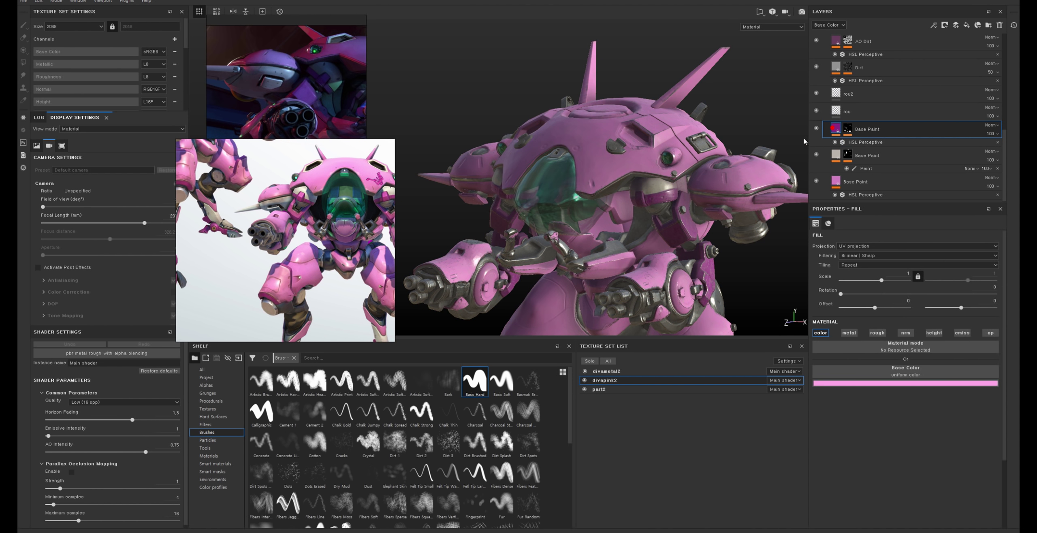
Step: Raise the second Base Paint layer's HSL Perceptive lightness to 0.47
alt+drag(737, 207, 702, 127)
scroll(701, 127, up, 3)
scroll(669, 182, up, 3)
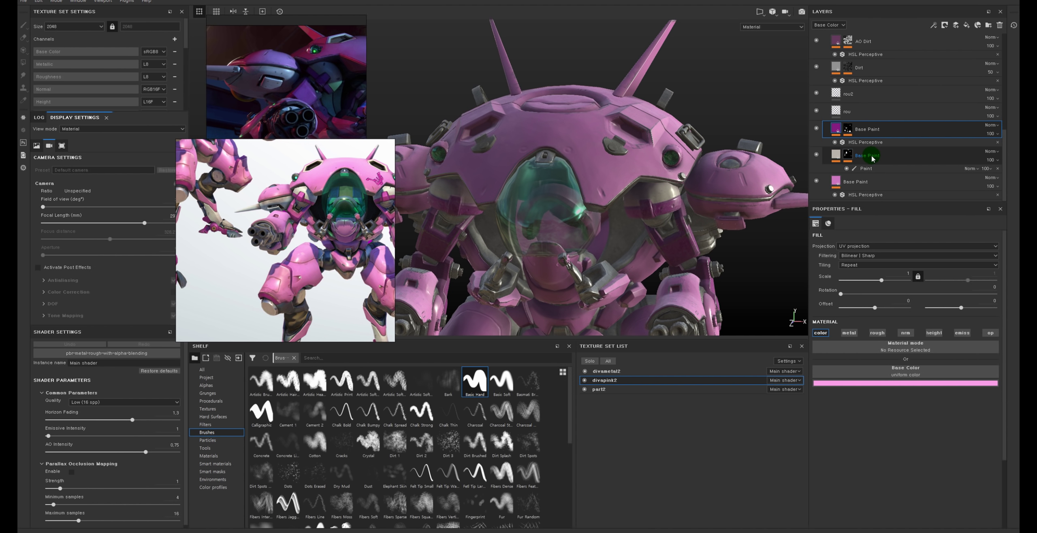
click(816, 154)
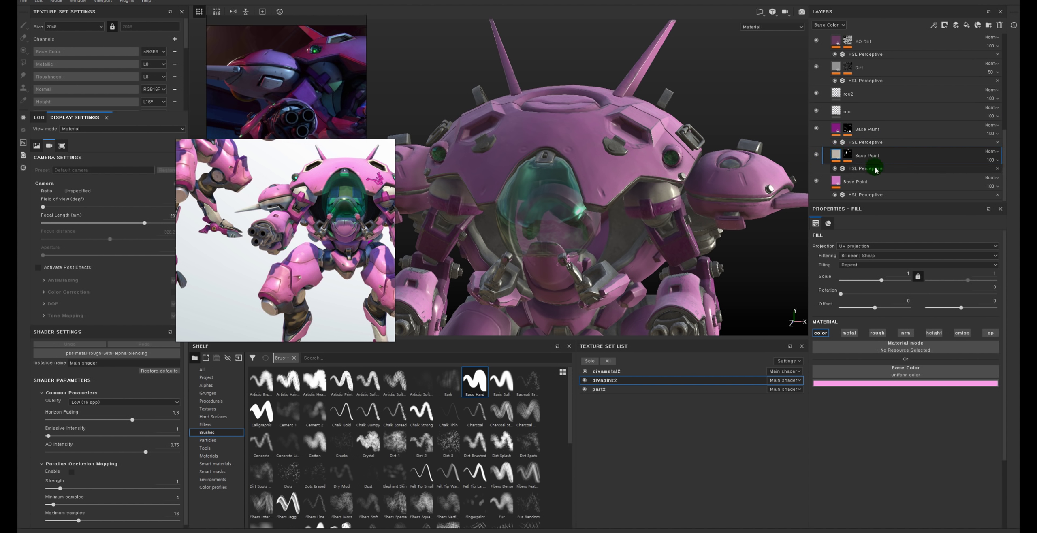
click(875, 168)
click(899, 339)
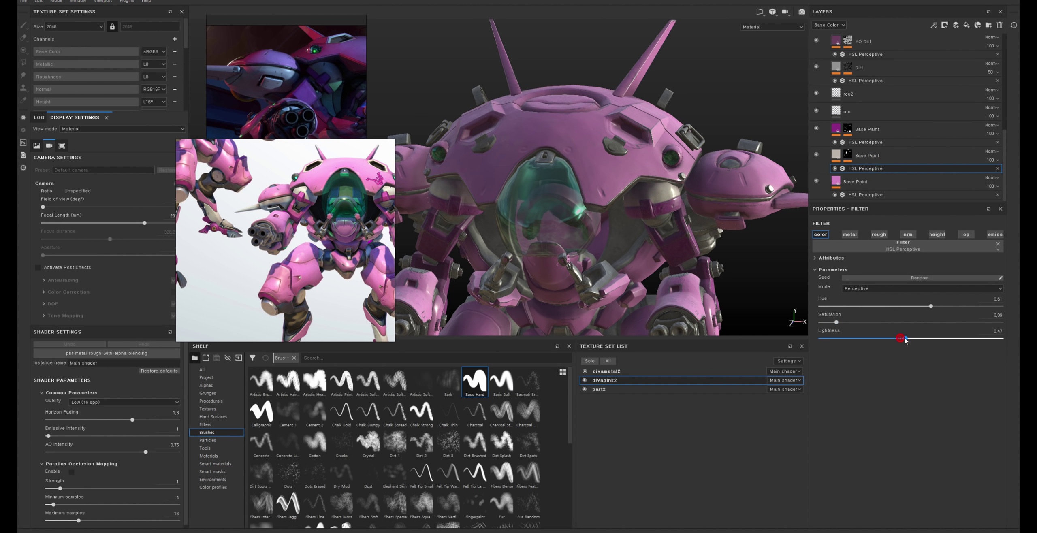
scroll(637, 209, down, 2)
scroll(637, 209, down, 2)
scroll(637, 209, down, 2)
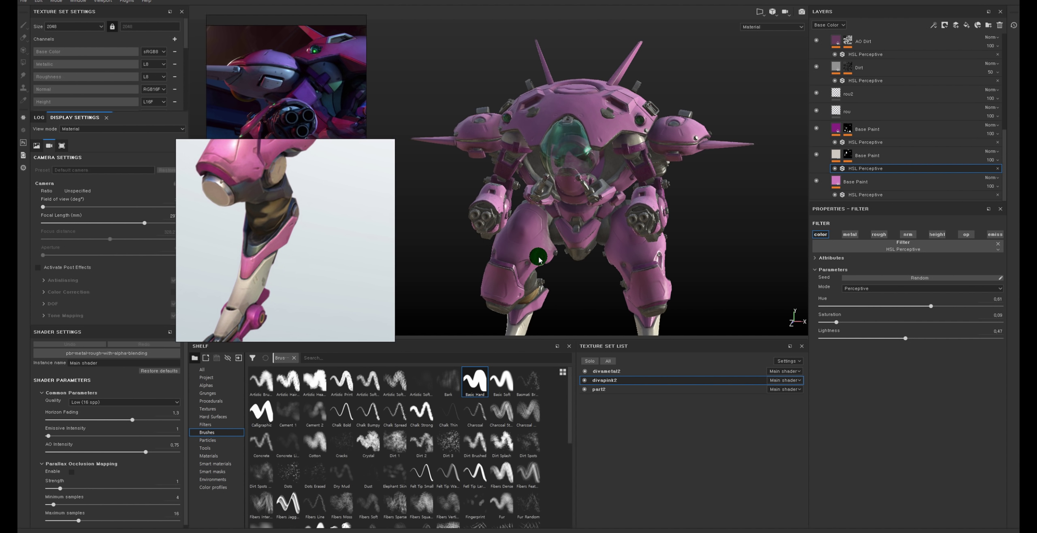
Step: Zoom in on the cockpit's worn pink plating and select the second Base Paint fill layer
alt+drag(556, 174, 568, 172)
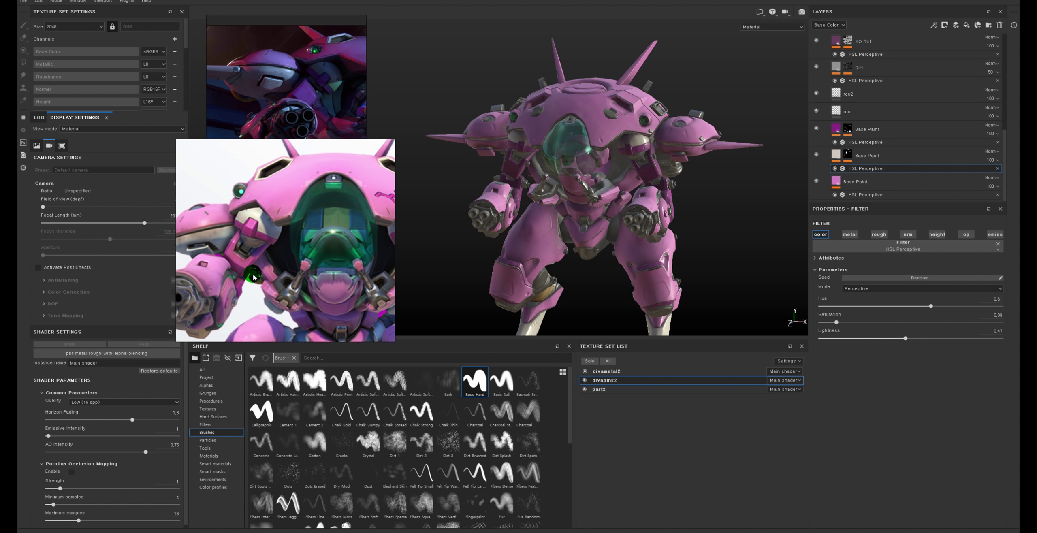
alt+right_drag(601, 207, 318, 203)
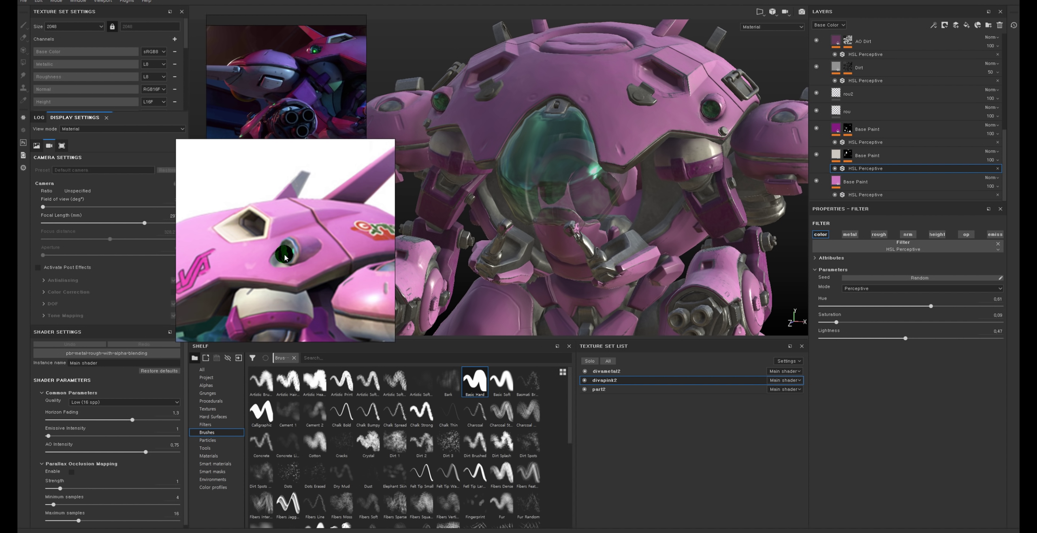
scroll(690, 55, up, 2)
scroll(648, 97, up, 3)
scroll(608, 138, up, 2)
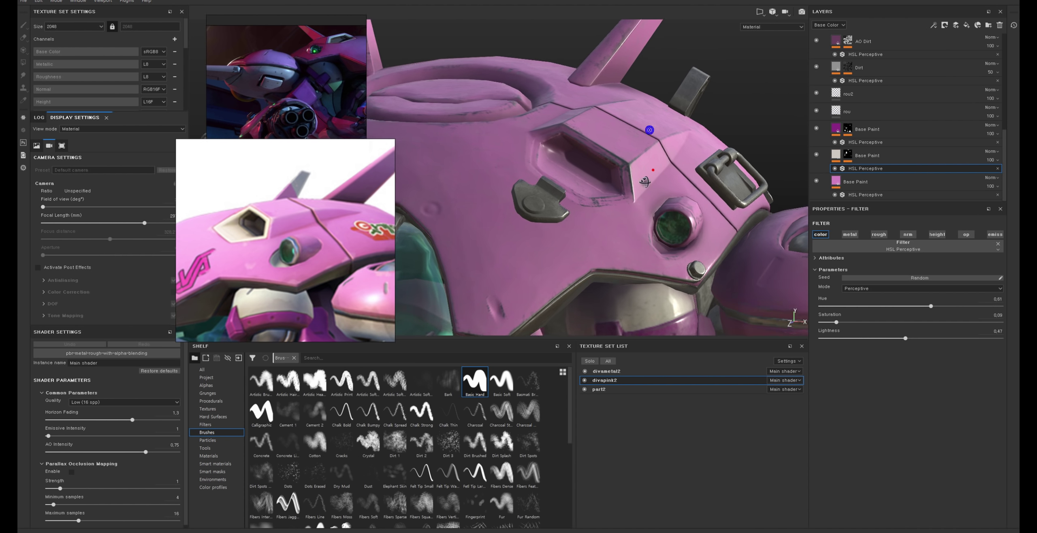
scroll(564, 184, up, 2)
click(551, 141)
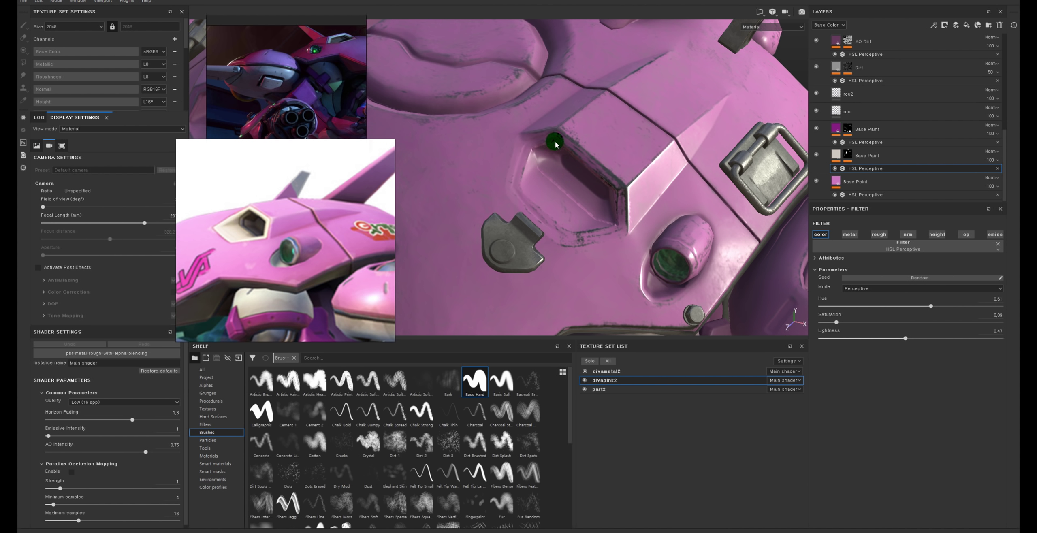
click(848, 157)
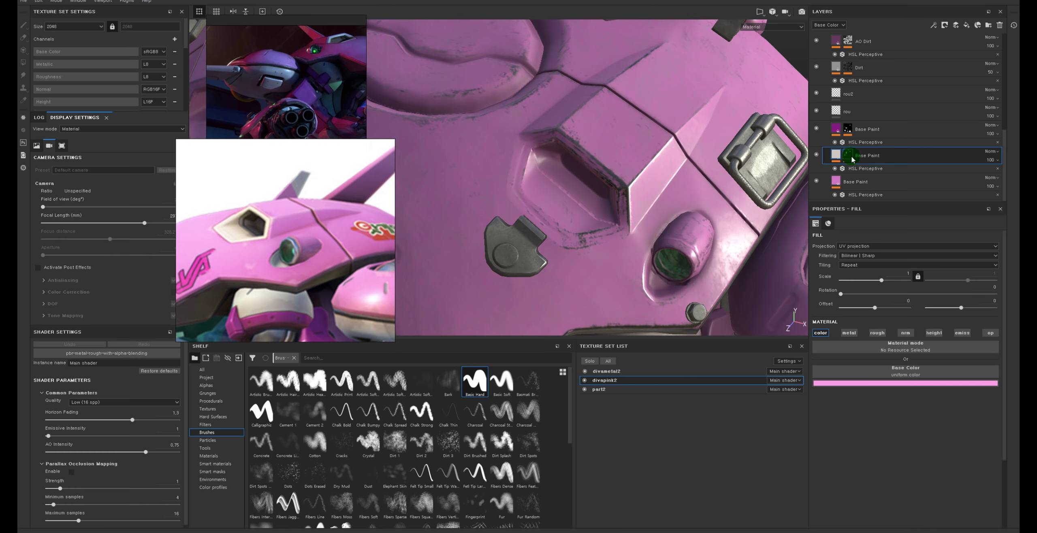
Step: Add a Polygon Fill effect to the Base Paint mask and brush a light stroke inside the hex recess
right_click(848, 154)
click(867, 168)
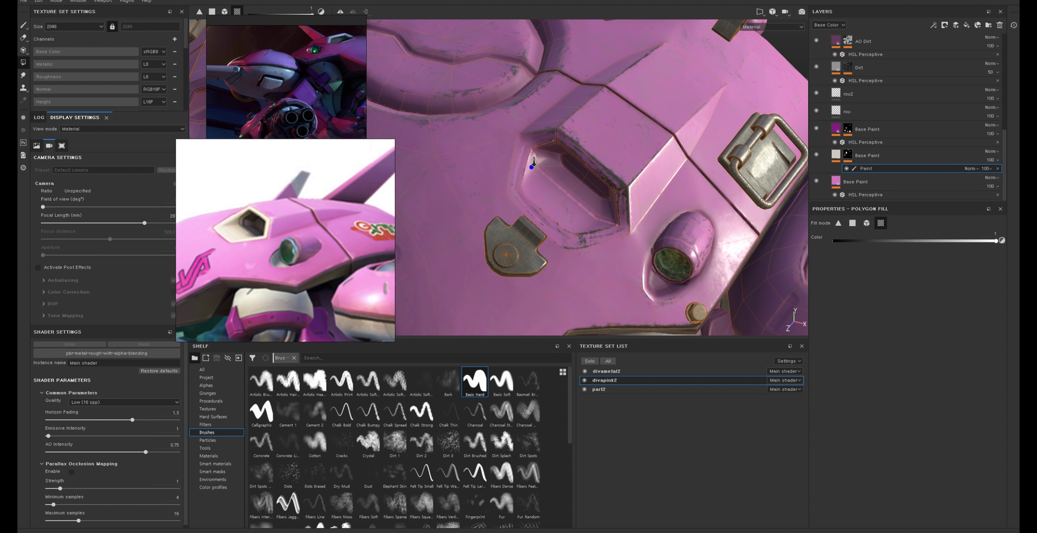
scroll(532, 164, down, 1)
key(1)
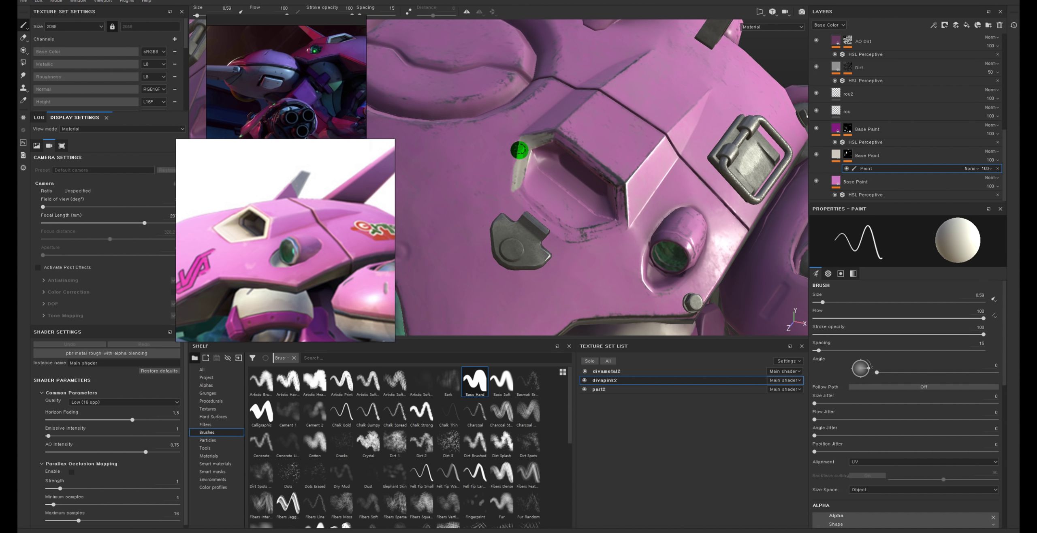
mouse_move(519, 149)
mouse_down()
mouse_move(536, 199)
mouse_move(585, 194)
mouse_move(532, 199)
mouse_move(555, 222)
mouse_move(536, 177)
mouse_move(528, 203)
mouse_move(546, 224)
mouse_move(605, 232)
mouse_move(615, 206)
mouse_move(555, 175)
mouse_move(552, 150)
mouse_up()
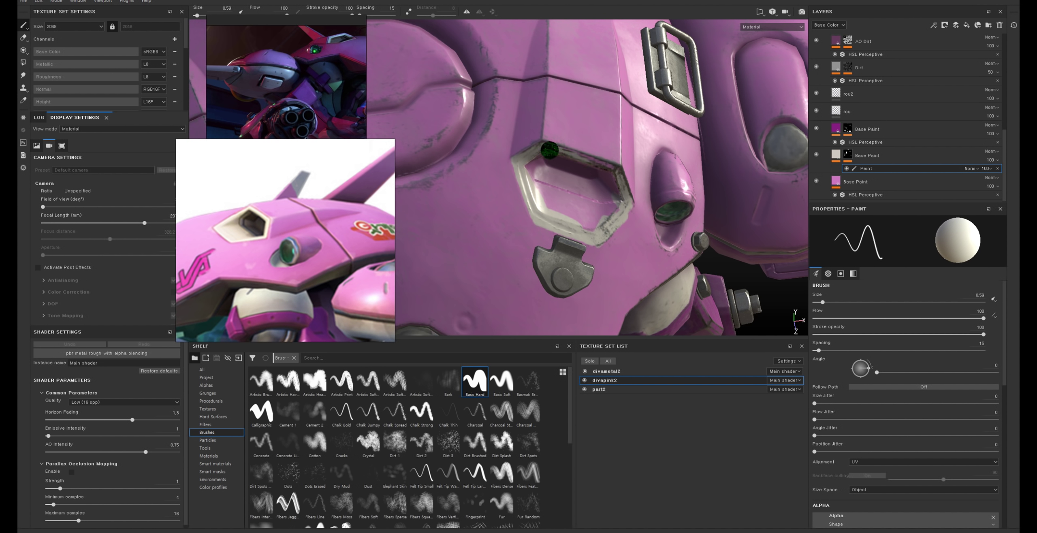
Step: Paint over the remaining pink patches inside the recess with the brush at 1.37
alt+drag(562, 183, 538, 170)
key(bracketright)
mouse_move(578, 214)
mouse_down()
mouse_move(569, 220)
mouse_move(614, 215)
mouse_move(609, 194)
mouse_move(581, 187)
mouse_up()
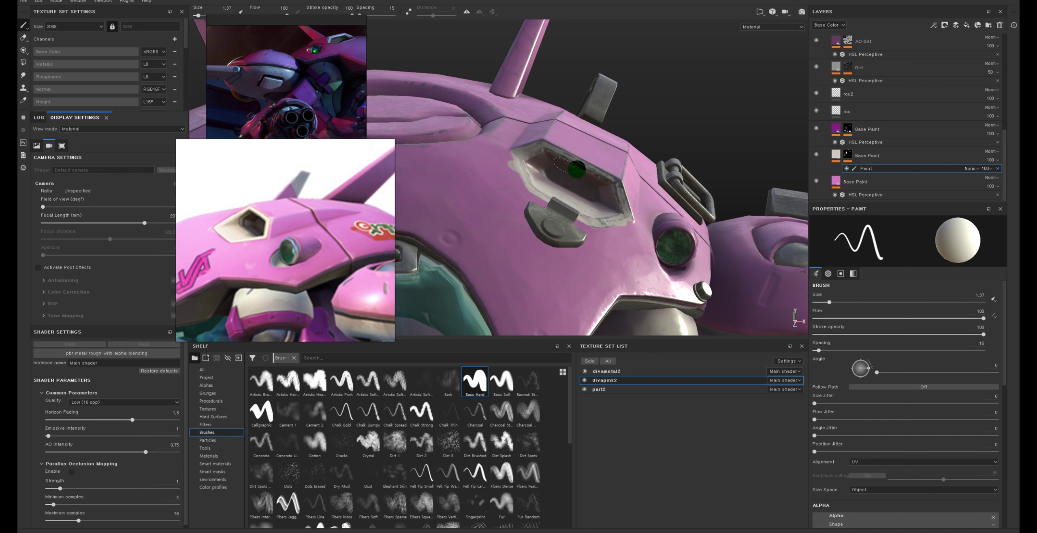
scroll(533, 166, up, 3)
alt+drag(532, 166, 488, 155)
Step: Refine the recess rim while shrinking the brush from 0.94 to 0.32, then zoom out
ctrl+right_drag(502, 154, 491, 154)
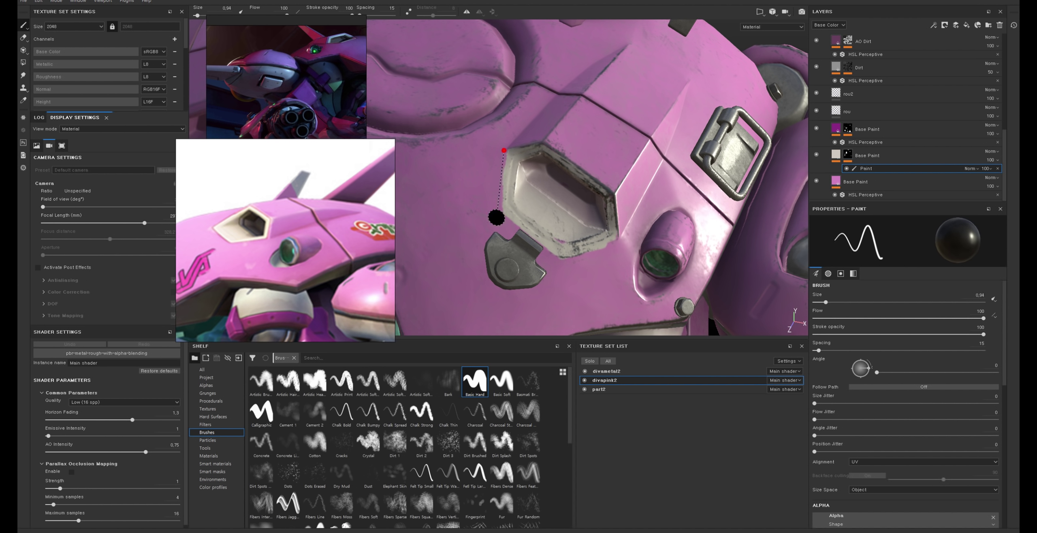
alt+drag(592, 227, 567, 237)
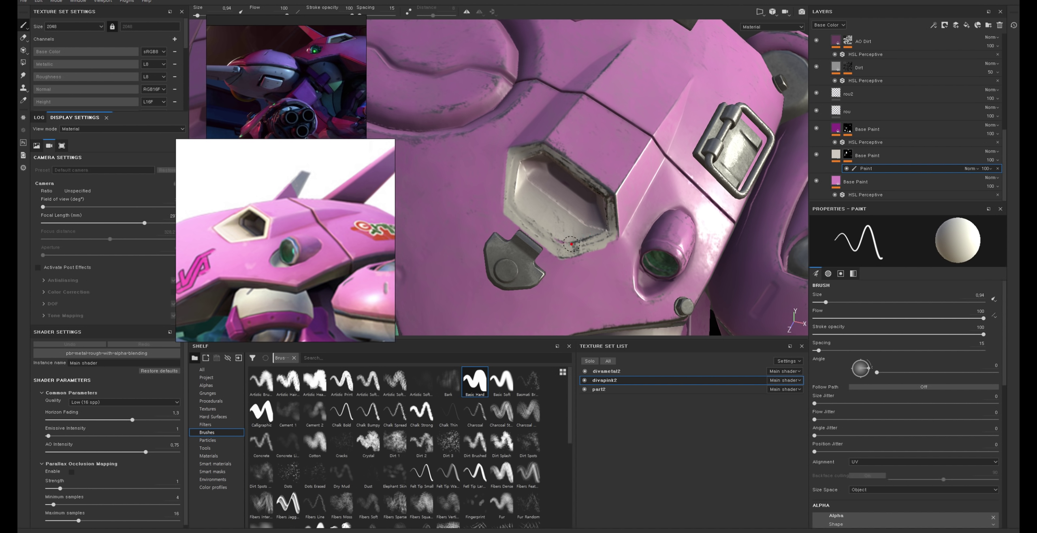
ctrl+right_drag(554, 237, 615, 236)
ctrl+right_drag(623, 241, 621, 240)
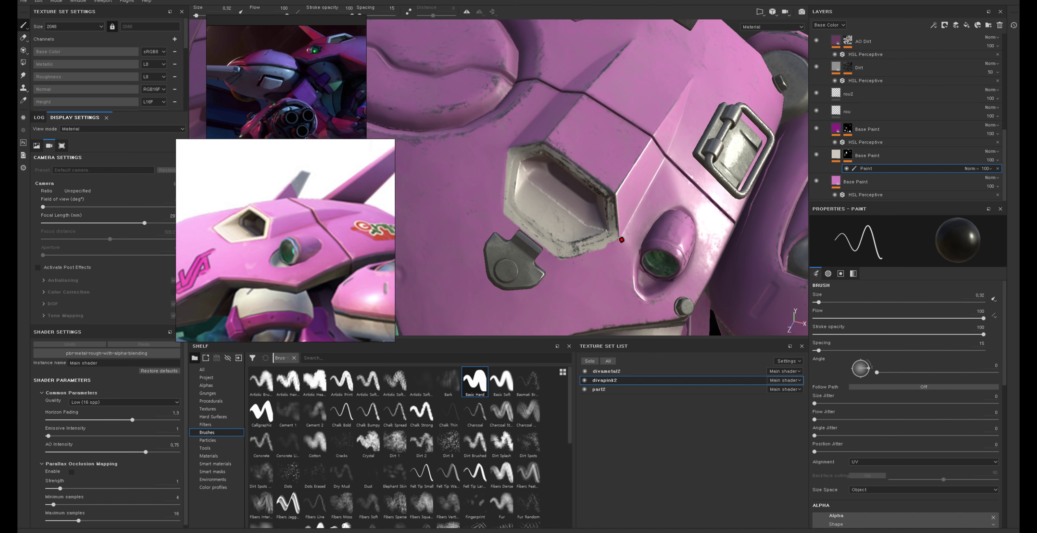
alt+drag(561, 263, 594, 169)
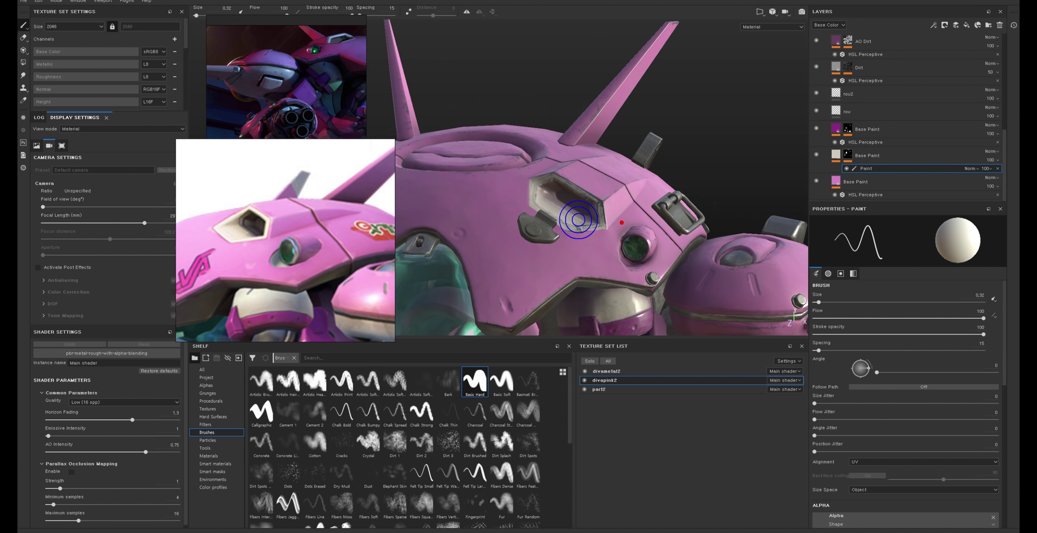
scroll(1008, 72, down, 3)
scroll(1008, 72, down, 3)
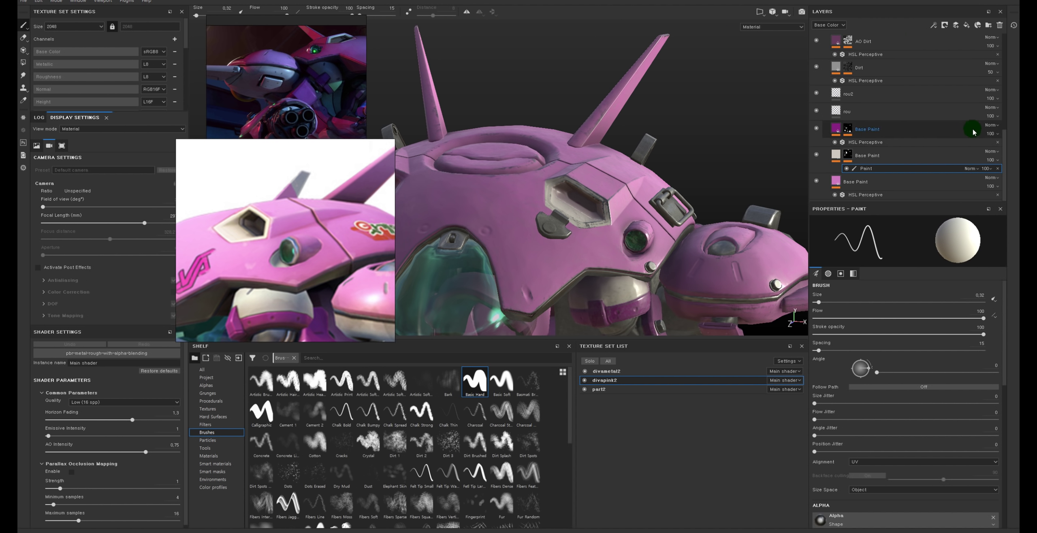
scroll(1008, 72, down, 2)
scroll(1008, 72, down, 1)
scroll(1008, 72, up, 3)
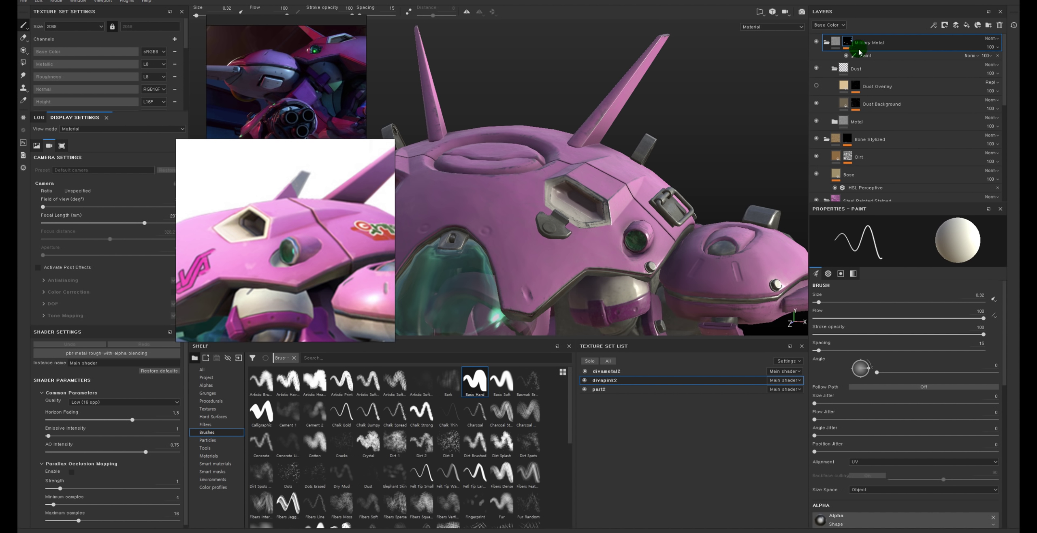
Step: Select the Military Metal paint sub-layer and inspect the horn and hex panel up close
click(865, 55)
scroll(620, 174, up, 2)
mouse_move(556, 215)
alt+mouse_down()
mouse_move(557, 204)
mouse_move(546, 210)
alt+mouse_up()
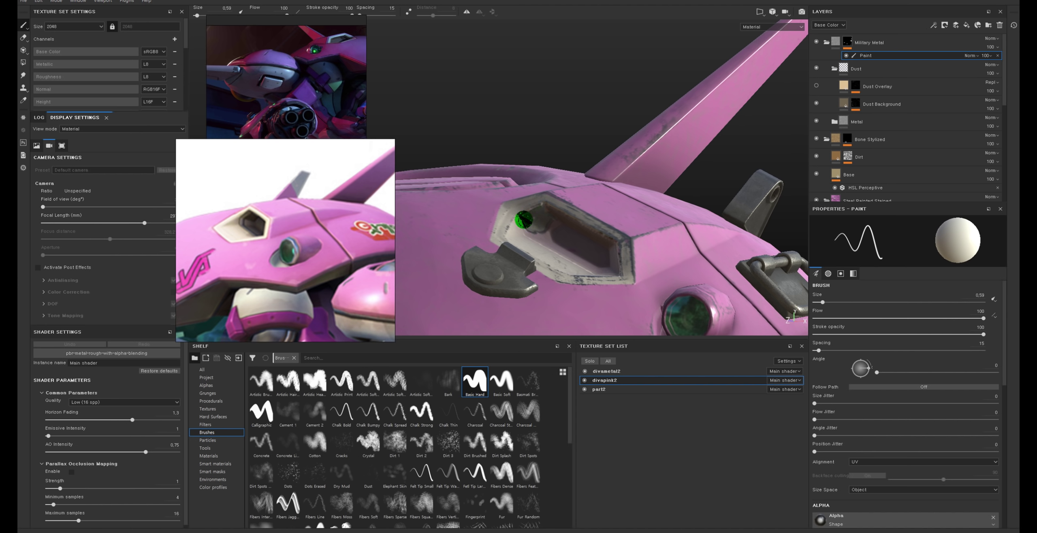
alt+drag(525, 228, 543, 229)
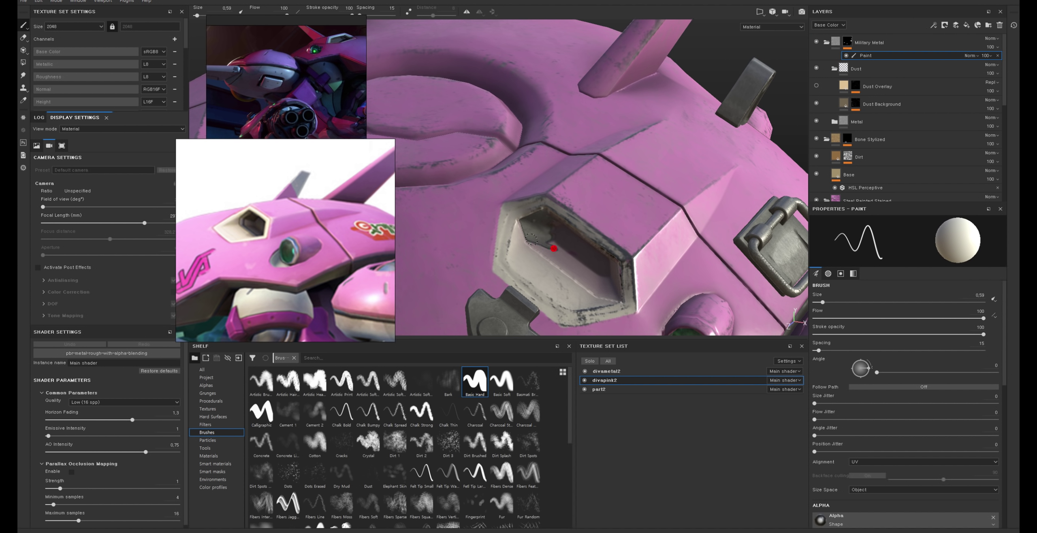
alt+drag(601, 292, 599, 295)
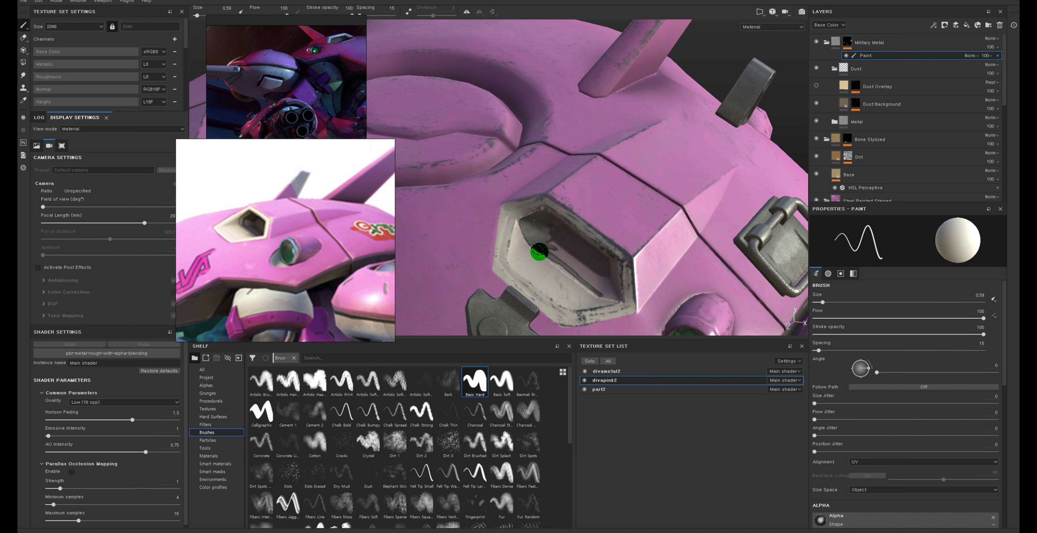
alt+drag(553, 260, 574, 246)
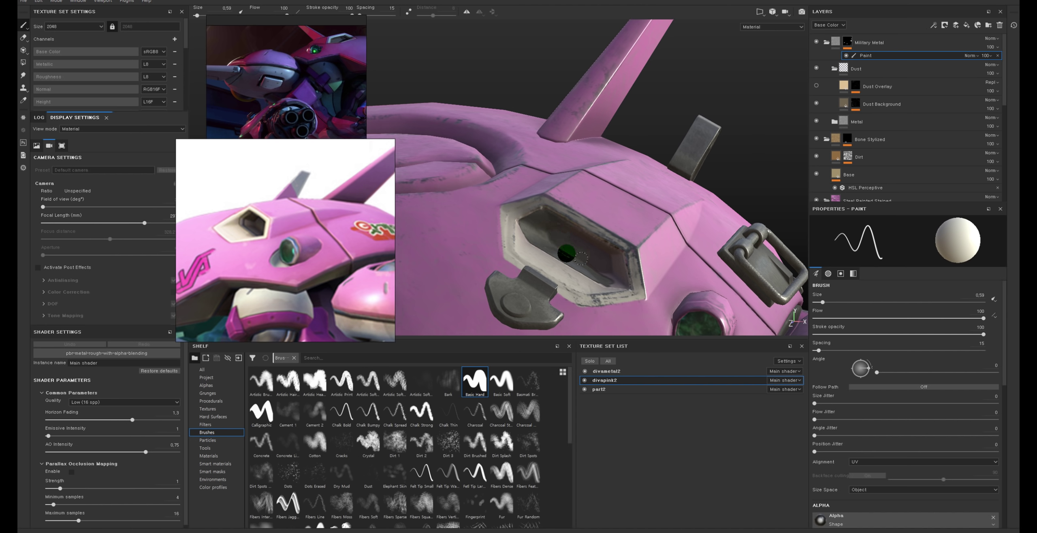
alt+drag(576, 250, 598, 243)
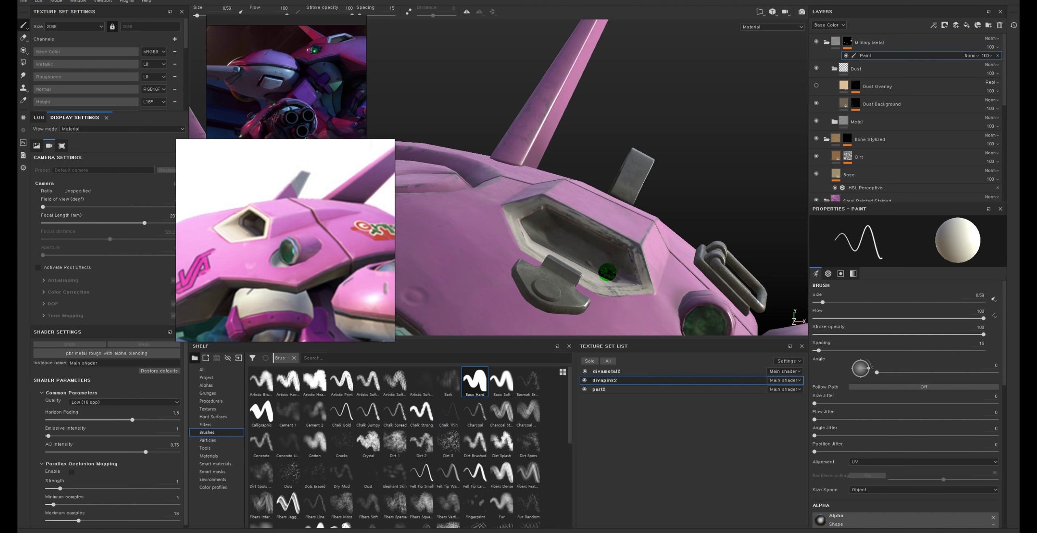
Step: Orbit out from the hex panel to bring the mech's front dome into view
alt+drag(594, 253, 605, 281)
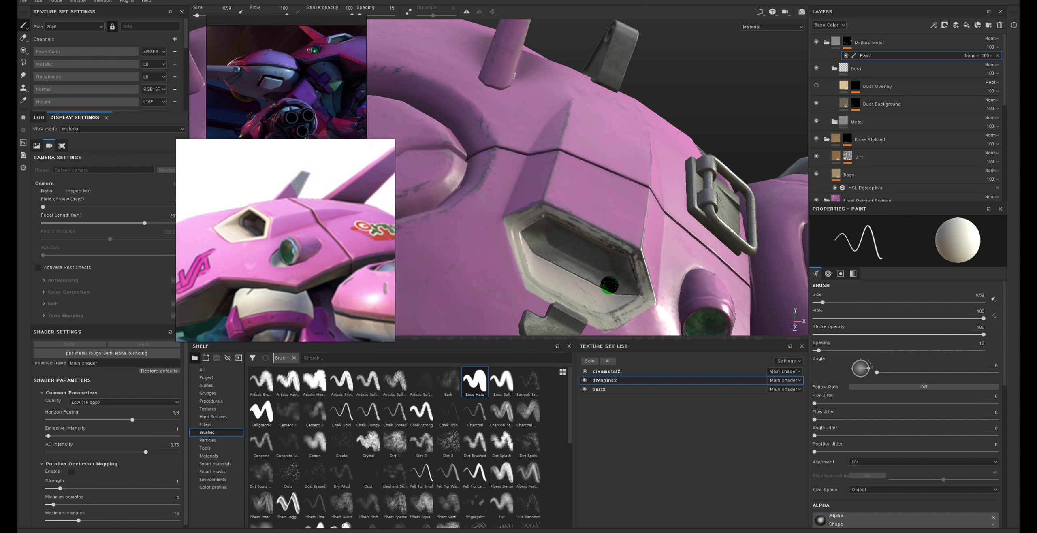
alt+drag(608, 286, 566, 121)
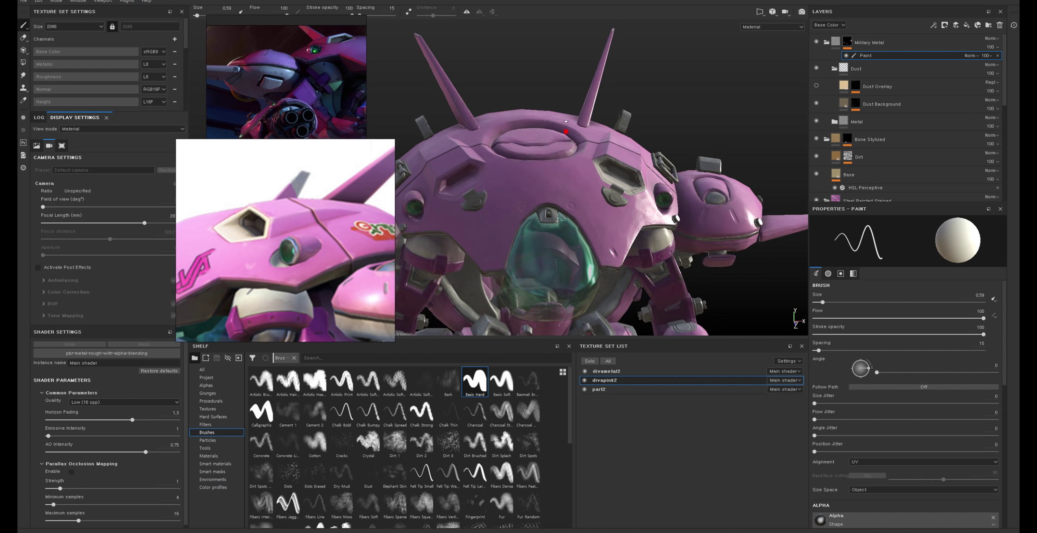
alt+right_drag(565, 121, 455, 172)
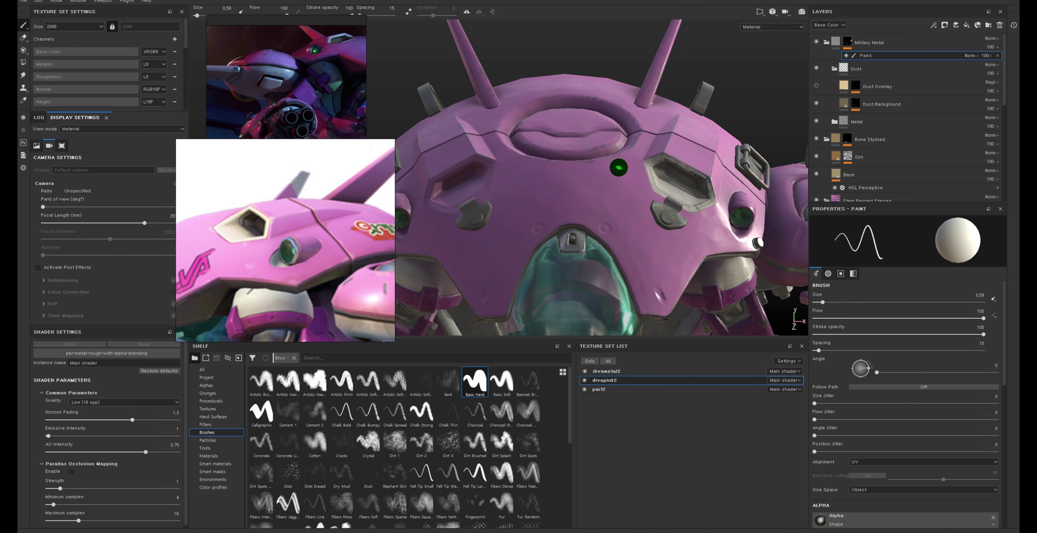
mouse_move(617, 162)
alt+mouse_down()
mouse_move(630, 180)
mouse_move(555, 119)
mouse_move(559, 184)
mouse_move(556, 174)
mouse_move(636, 157)
alt+mouse_up()
Step: Enable mirror symmetry, select Base Paint's paint effect, and set a white brush of size 0.94
key(l)
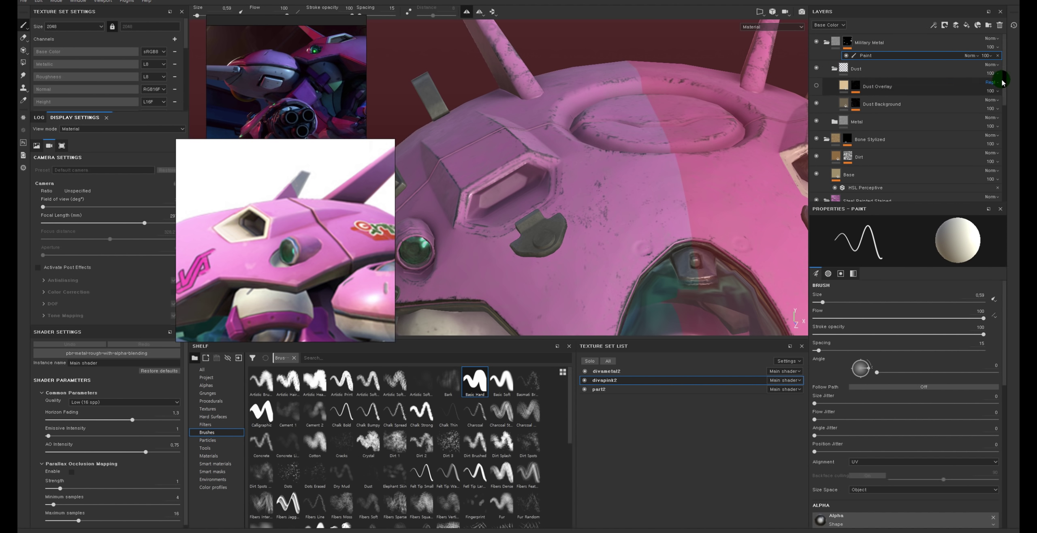
drag(1008, 77, 1007, 147)
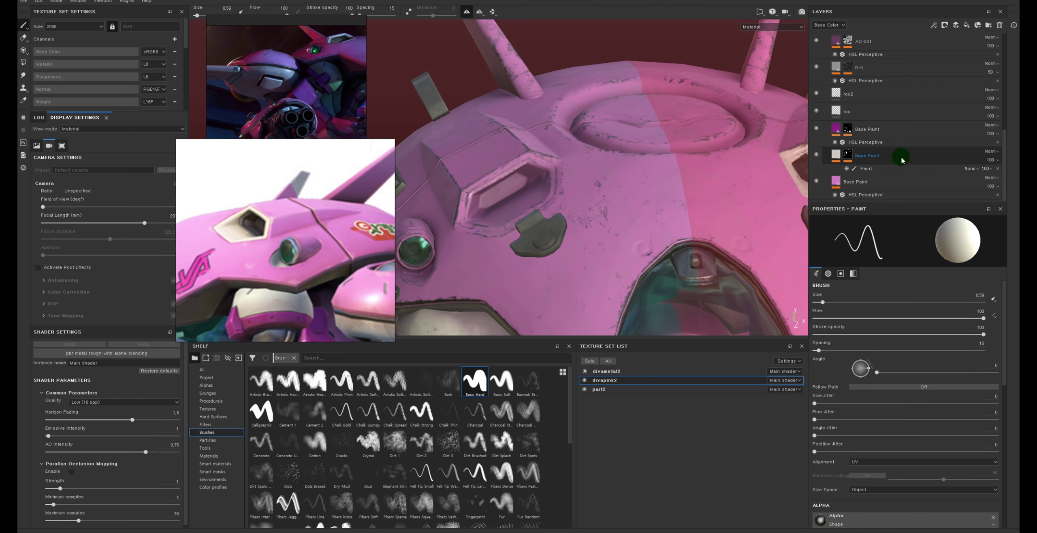
mouse_move(658, 174)
alt+mouse_down()
mouse_move(582, 180)
mouse_move(599, 197)
alt+mouse_up()
click(866, 169)
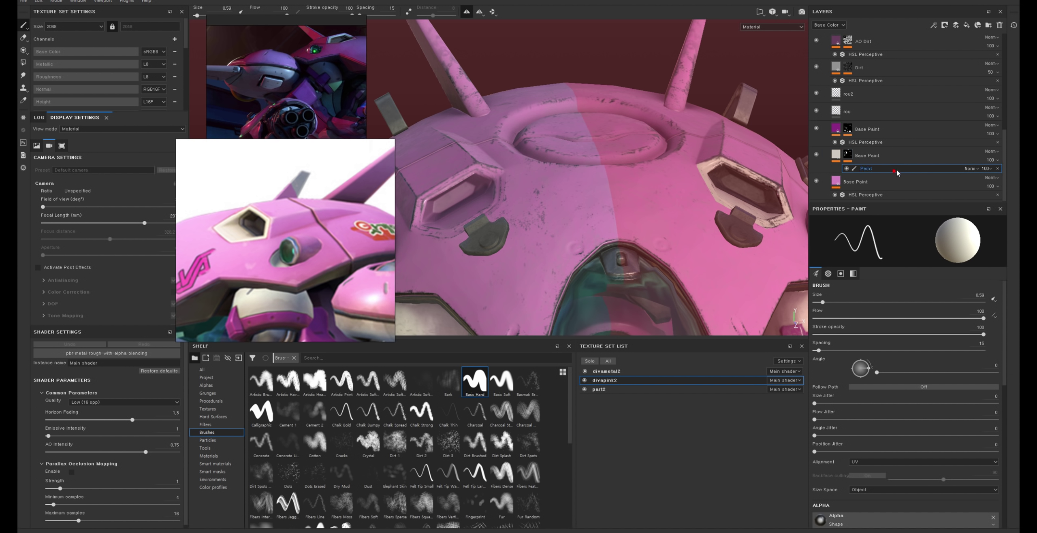
alt+drag(713, 170, 737, 146)
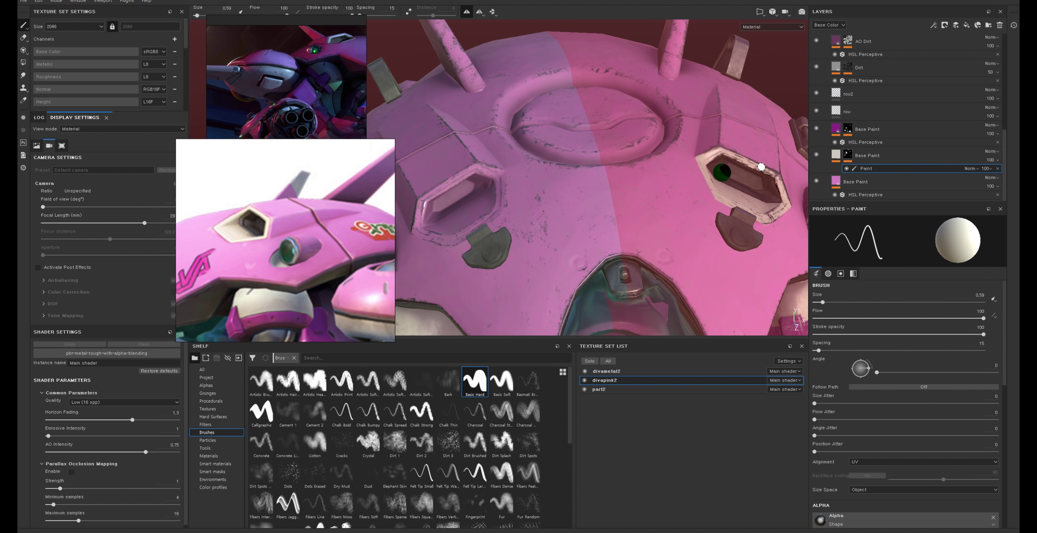
ctrl+right_drag(474, 213, 487, 193)
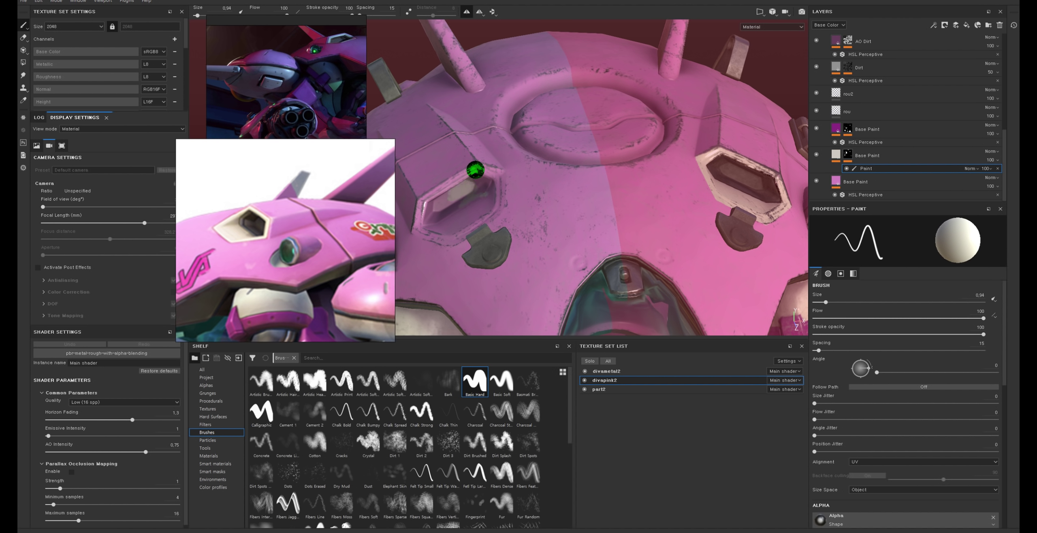
click(442, 175)
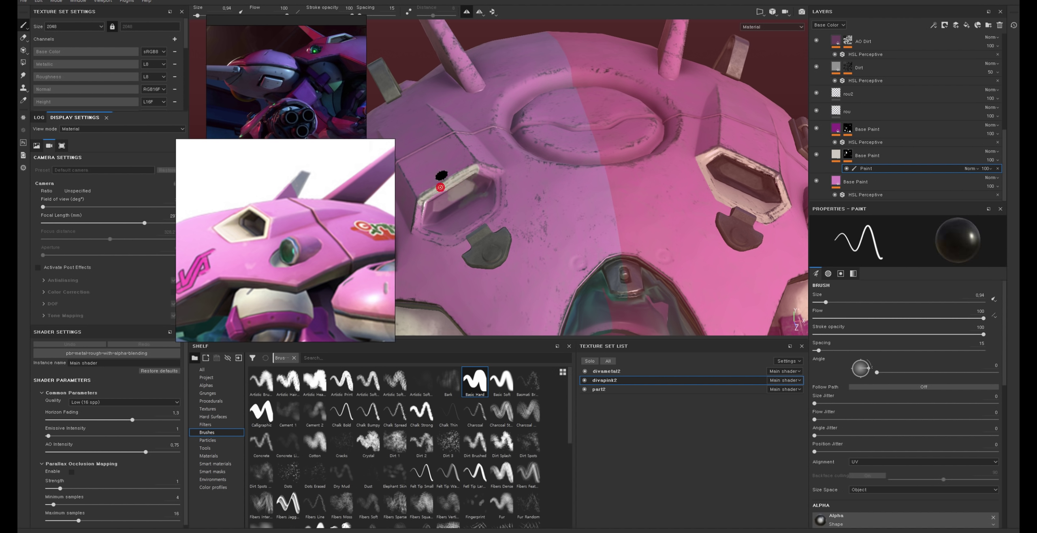
click(456, 183)
Step: Paint both edges of the hex vent bezels white, then orbit to check the painted rims
mouse_move(421, 205)
mouse_down()
mouse_move(416, 230)
mouse_move(435, 227)
mouse_move(439, 238)
mouse_move(486, 222)
mouse_move(479, 229)
mouse_move(493, 206)
mouse_up()
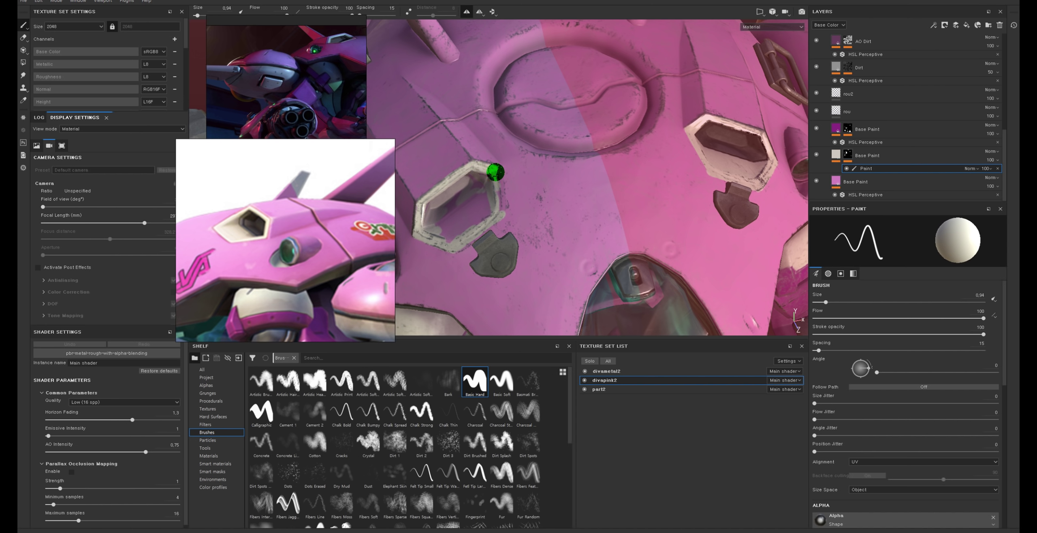
mouse_move(499, 187)
mouse_down()
mouse_move(495, 208)
mouse_move(489, 193)
mouse_move(473, 192)
mouse_move(447, 223)
mouse_up()
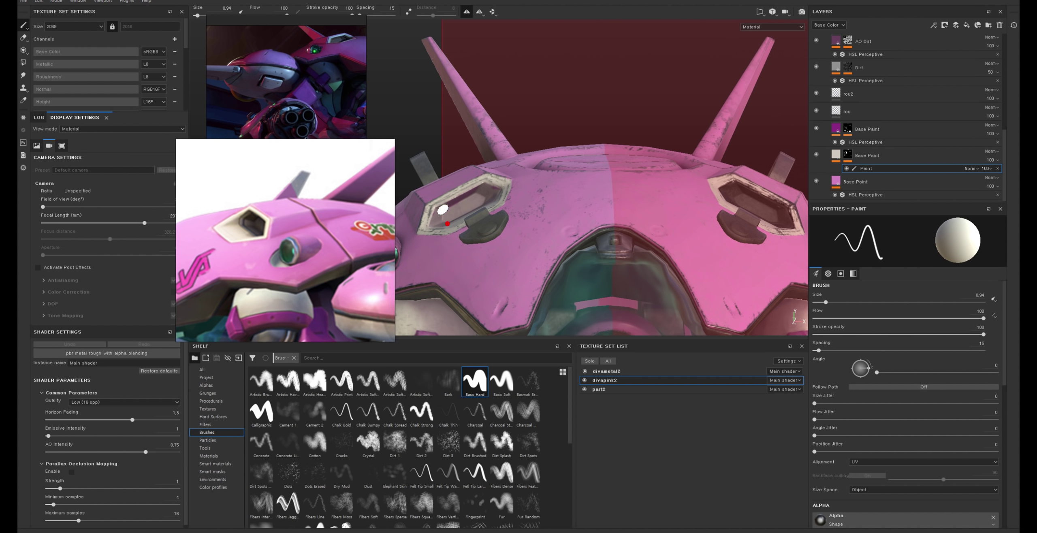
mouse_move(486, 197)
alt+mouse_down()
mouse_move(506, 198)
mouse_move(506, 183)
alt+mouse_up()
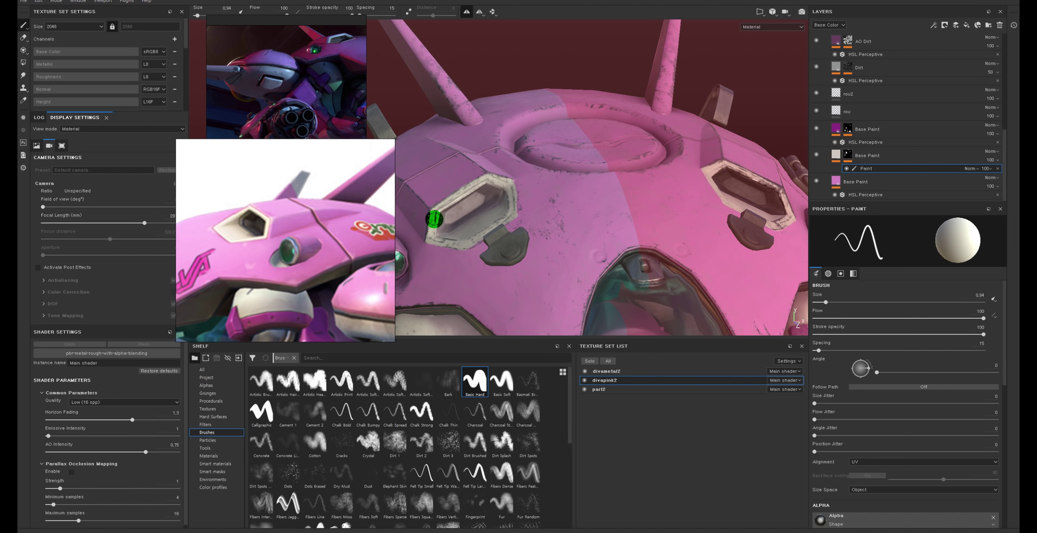
alt+drag(477, 216, 497, 223)
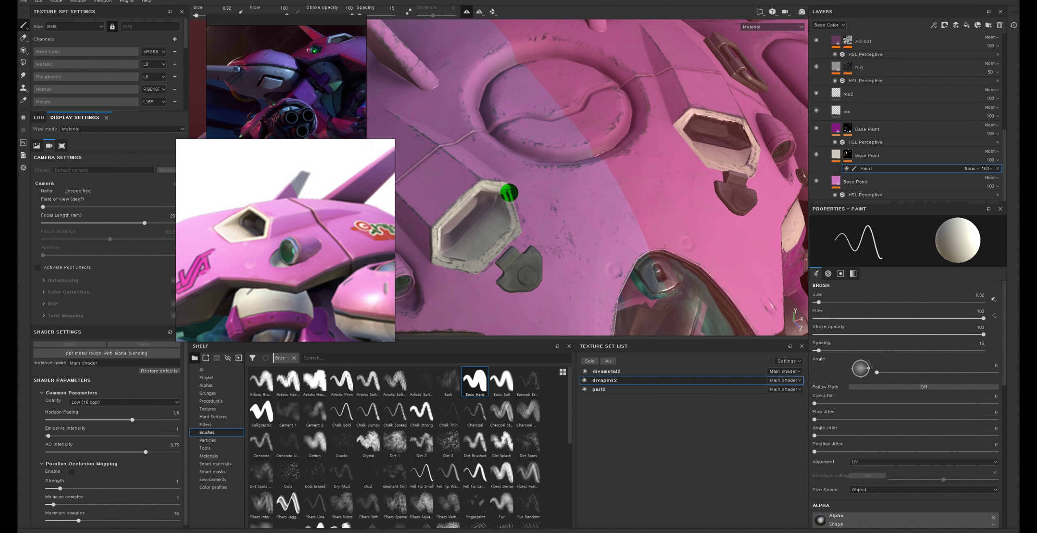
alt+drag(510, 195, 521, 233)
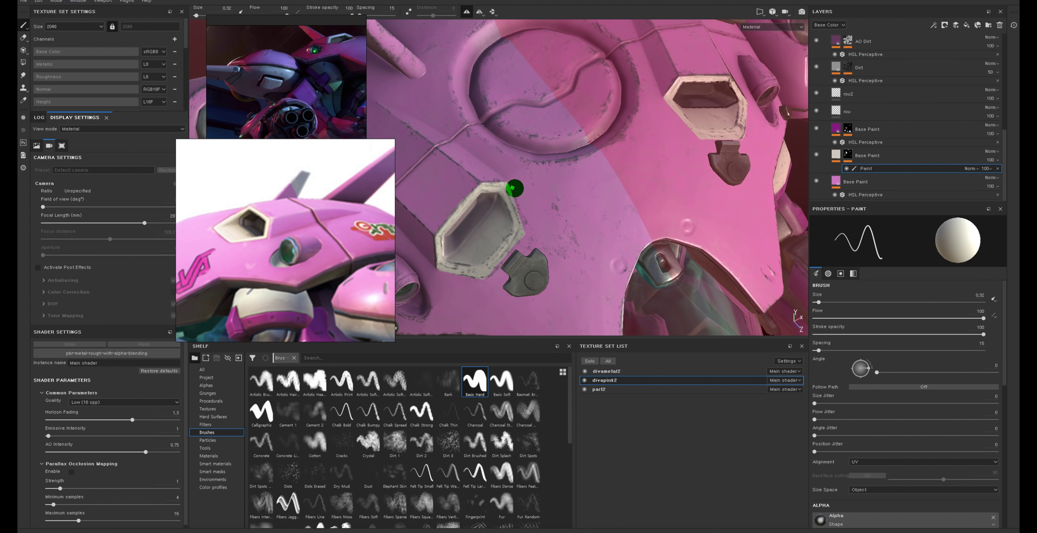
alt+drag(514, 188, 531, 228)
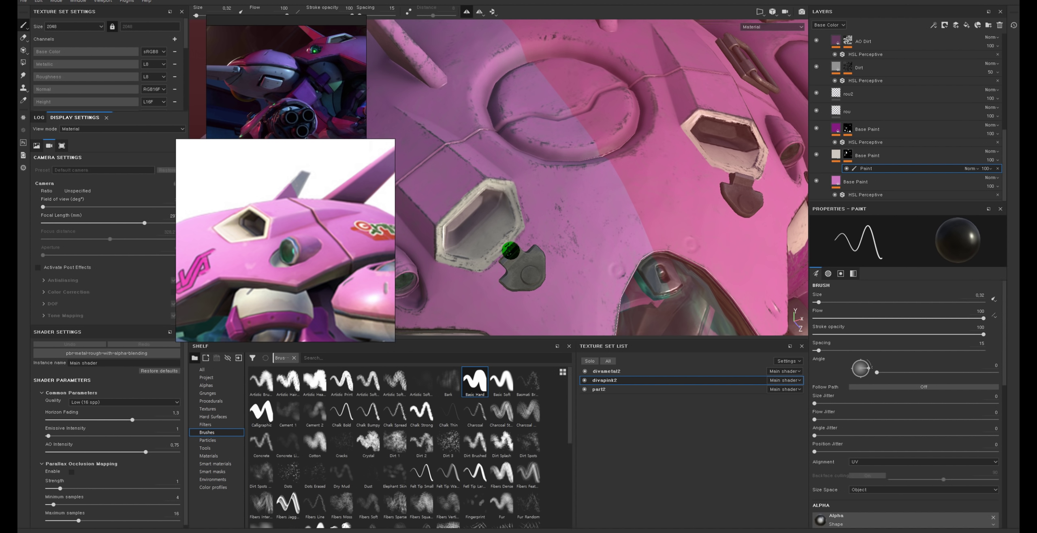
scroll(558, 234, down, 1)
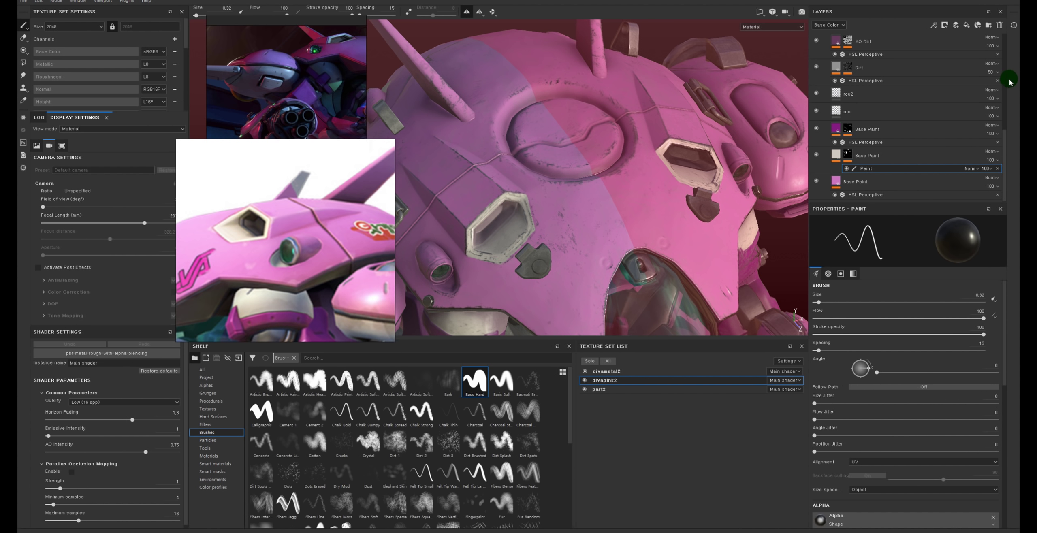
scroll(1004, 149, up, 5)
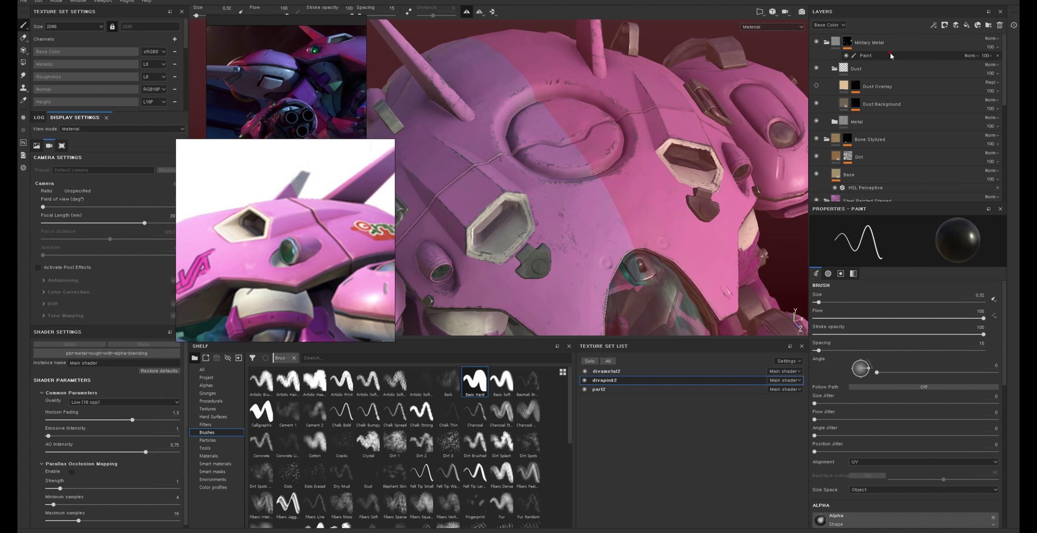
alt+drag(526, 195, 549, 185)
shift+right_drag(549, 185, 491, 220)
alt+drag(492, 221, 492, 218)
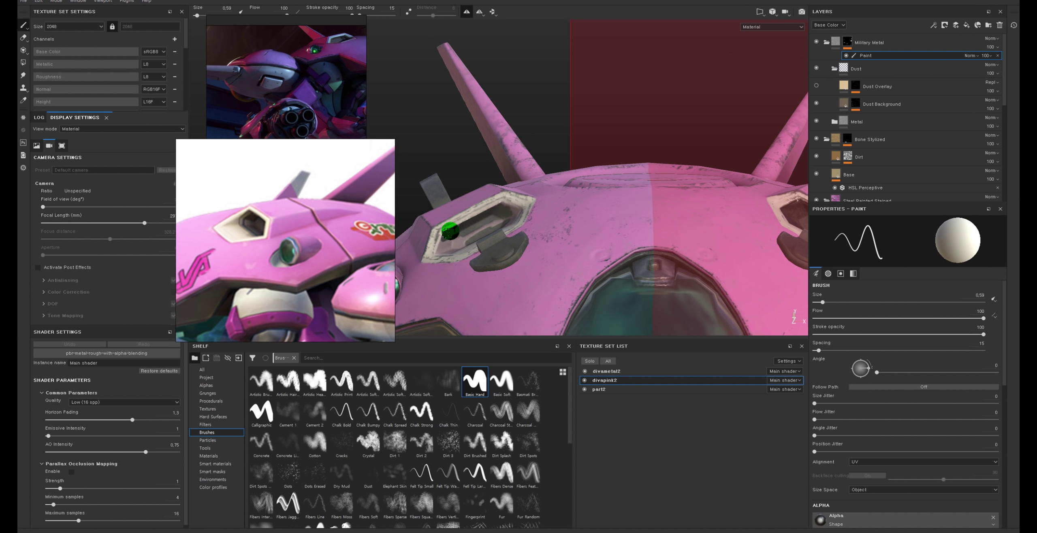
alt+drag(455, 236, 449, 242)
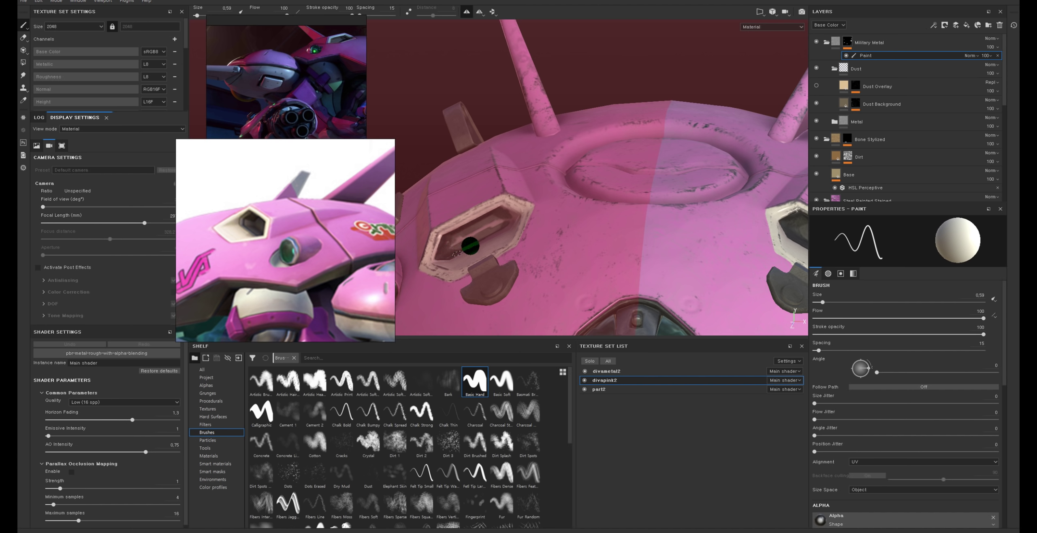
alt+drag(476, 232, 487, 229)
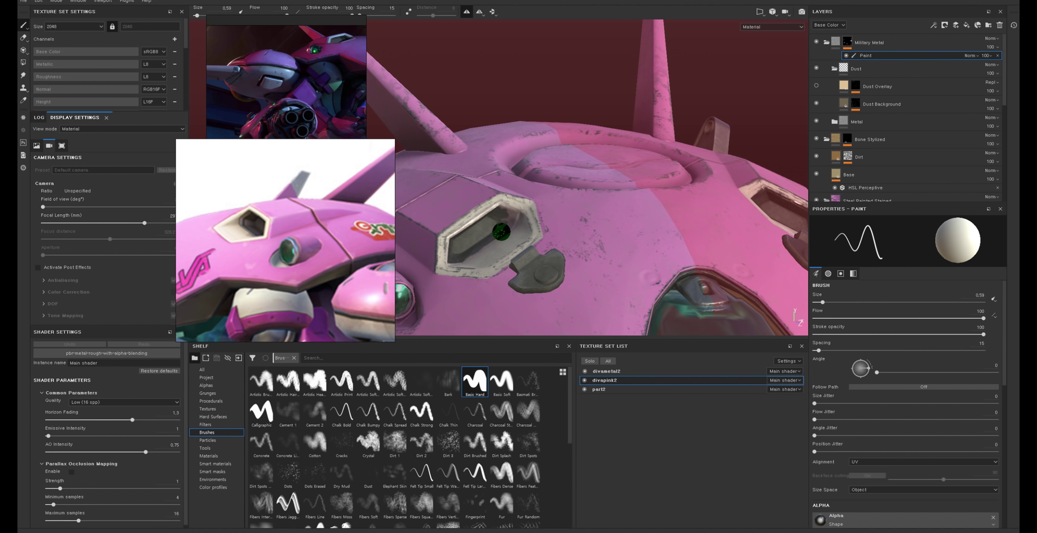
alt+drag(502, 230, 503, 217)
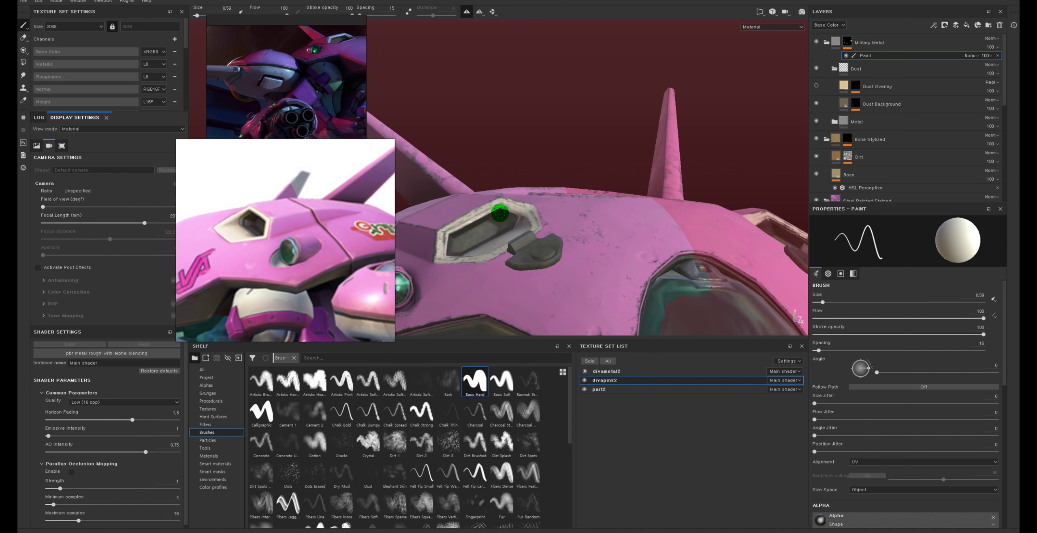
alt+drag(528, 206, 518, 222)
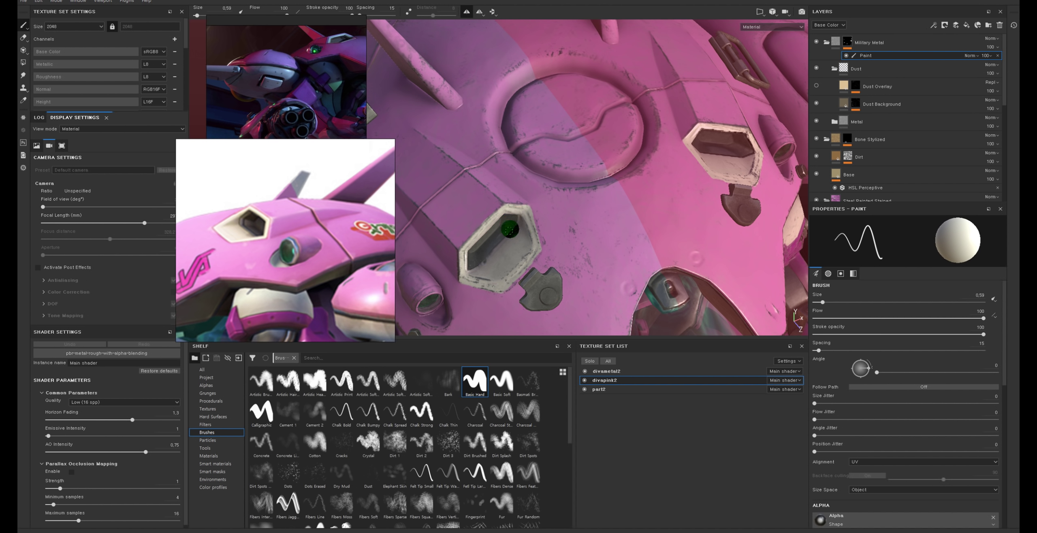
alt+drag(494, 239, 506, 236)
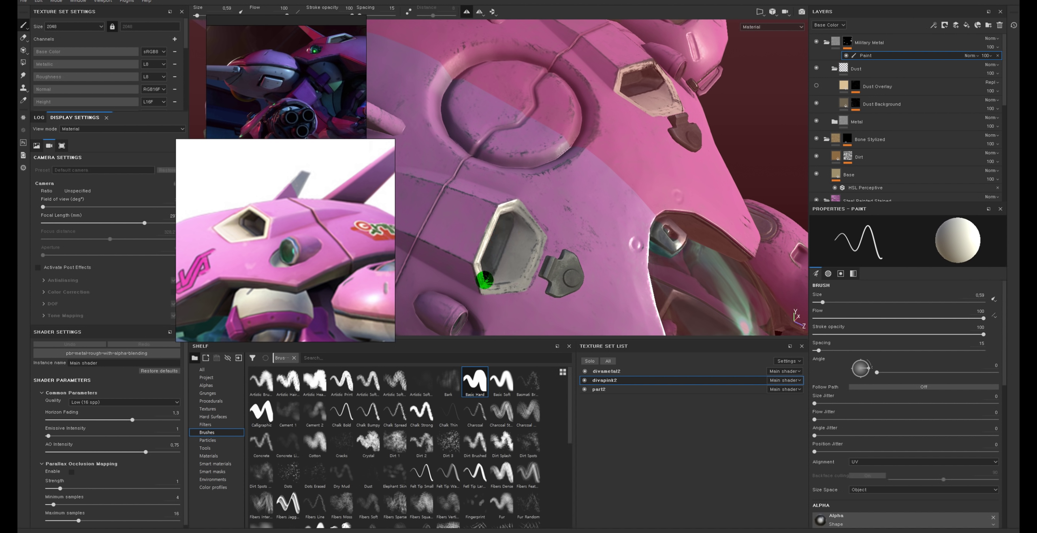
alt+drag(484, 280, 486, 259)
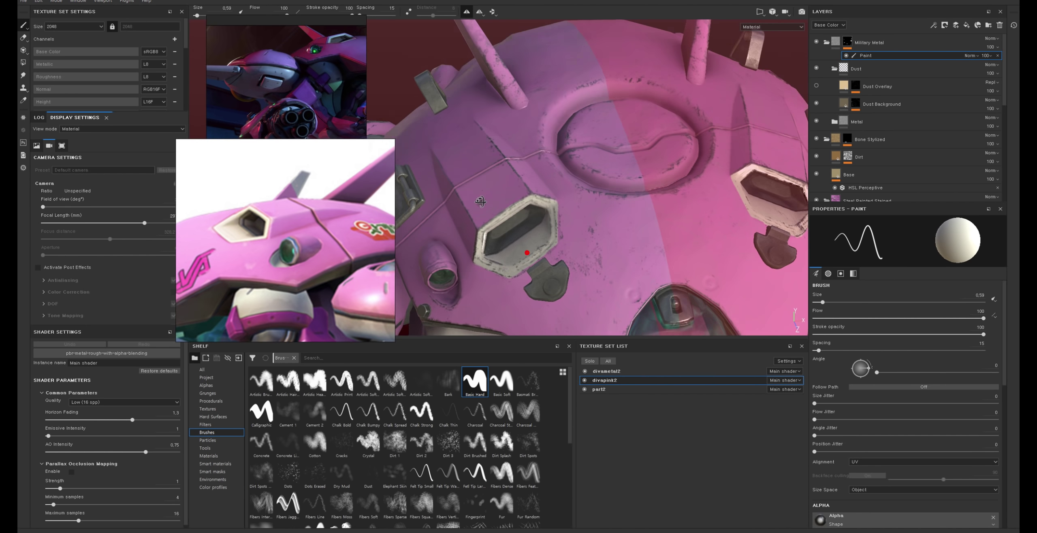
alt+right_drag(569, 259, 626, 125)
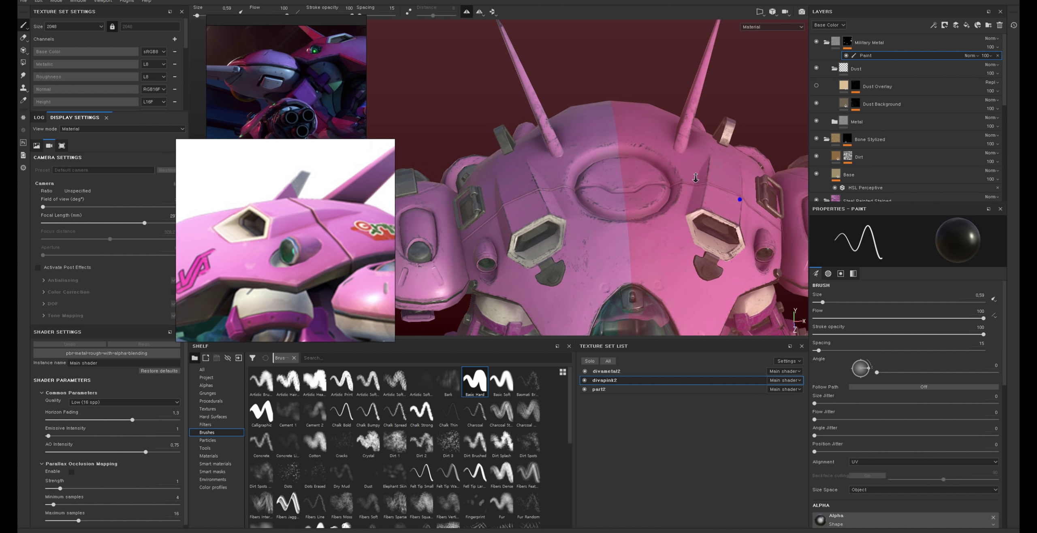
alt+drag(625, 124, 679, 173)
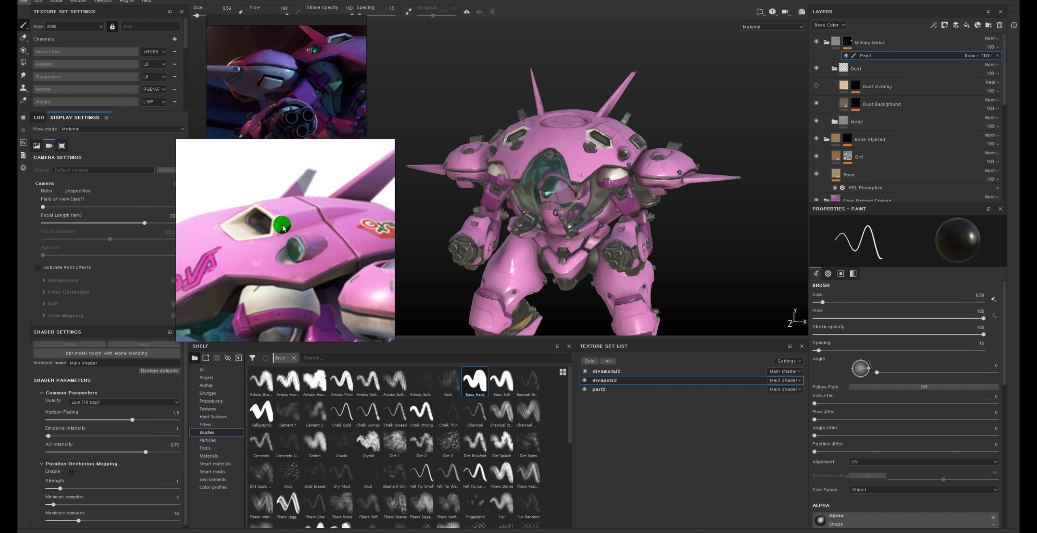
alt+drag(591, 106, 521, 133)
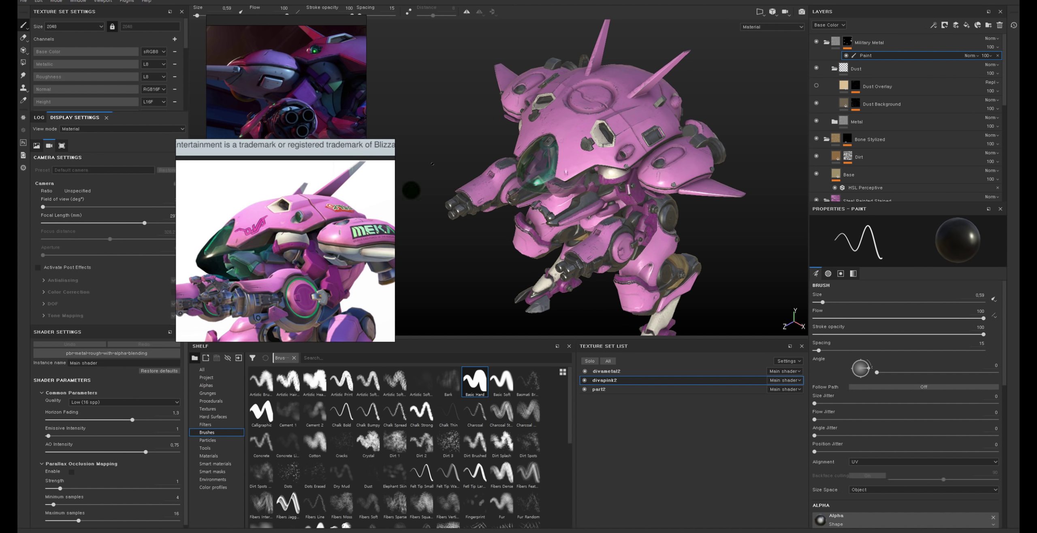
alt+drag(617, 146, 506, 245)
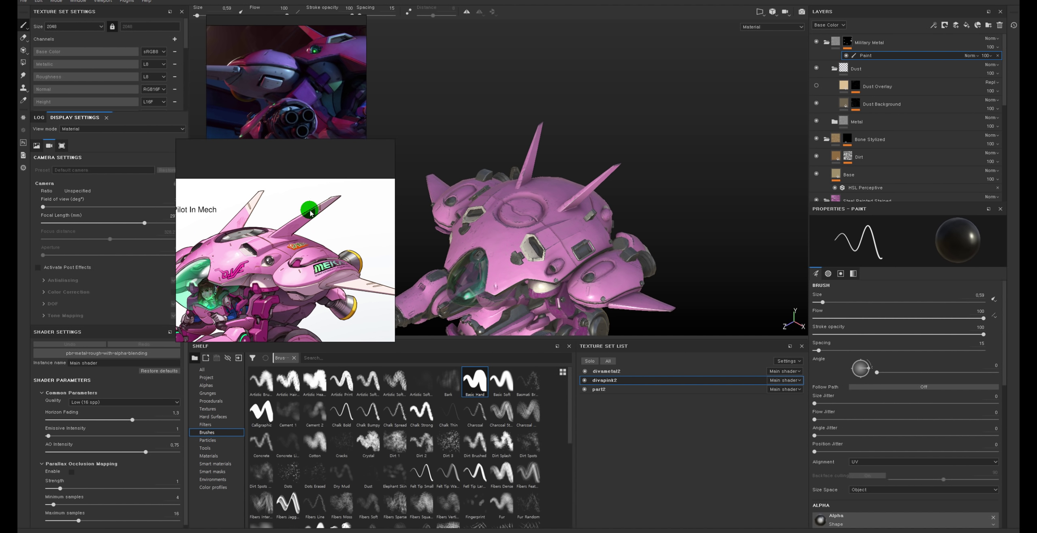
alt+drag(615, 73, 647, 162)
Step: On the second Base Paint's paint effect, paint the horn tip white with a 1.37 brush
scroll(876, 137, down, 5)
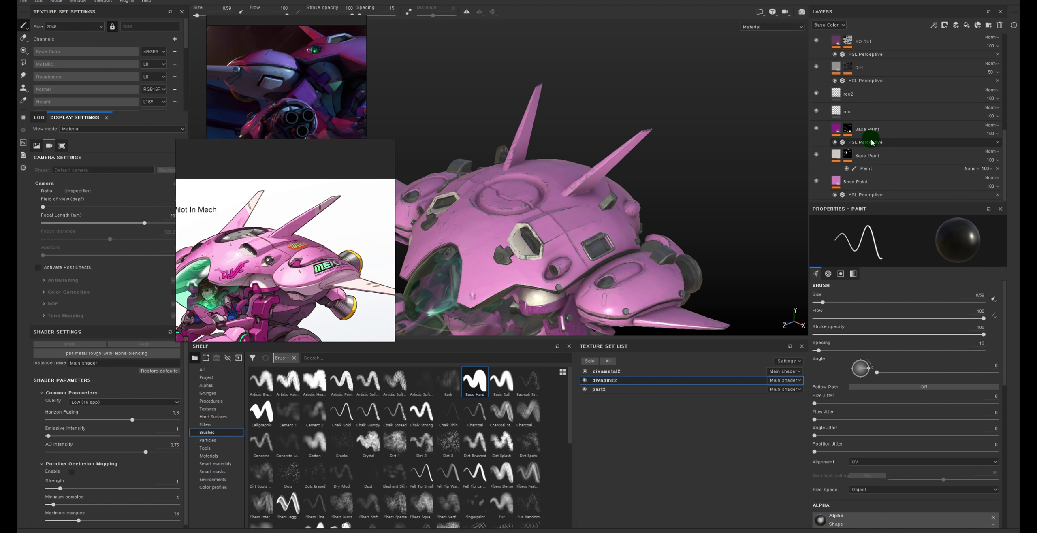
click(865, 168)
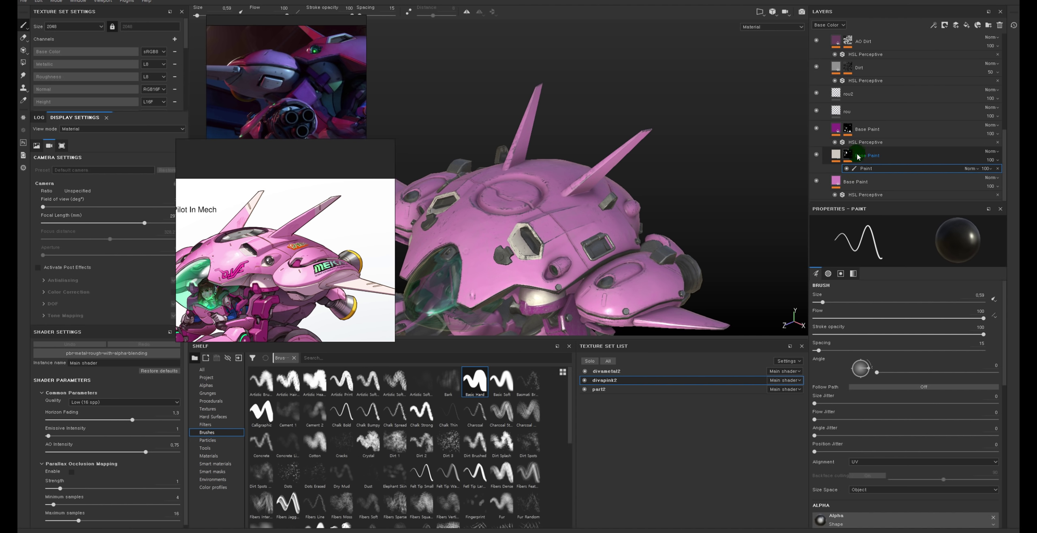
alt+drag(600, 130, 606, 182)
ctrl+right_drag(605, 182, 611, 181)
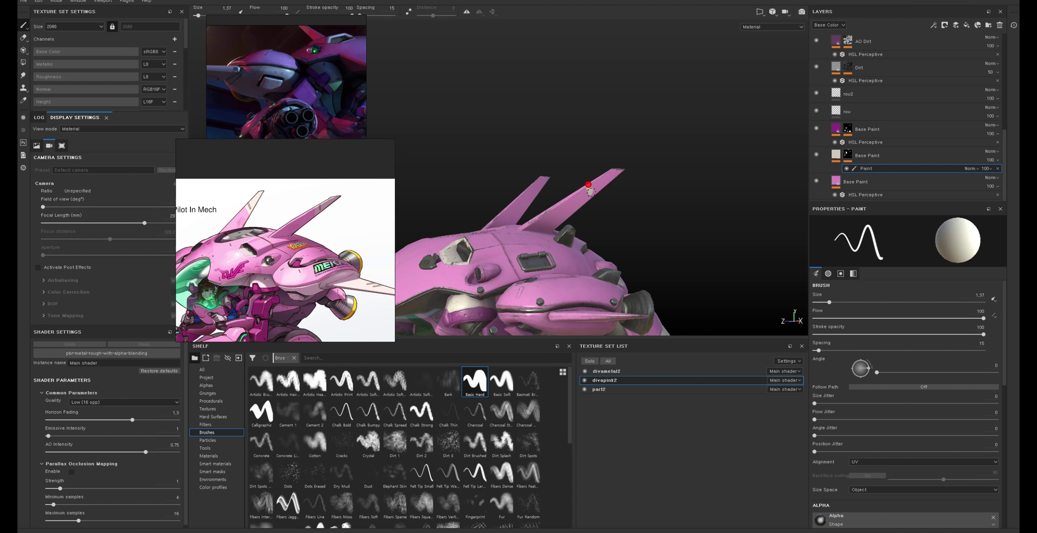
mouse_move(588, 184)
mouse_down()
mouse_move(615, 166)
mouse_move(594, 189)
mouse_move(539, 143)
mouse_up()
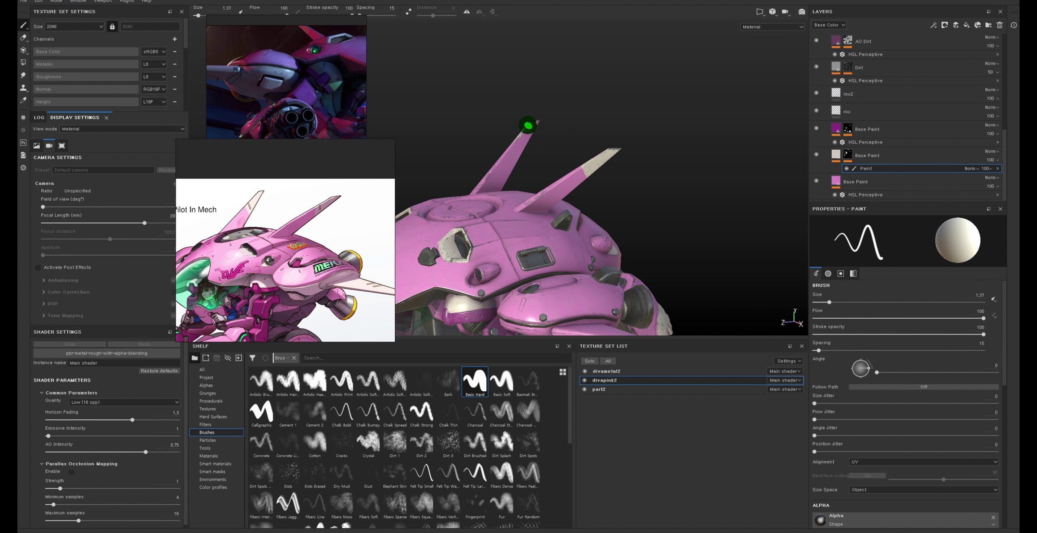
Step: Inspect the horn tips from several angles and shrink the brush to 0.94
mouse_move(583, 114)
alt+mouse_down()
mouse_move(528, 141)
mouse_move(685, 132)
mouse_move(553, 168)
alt+mouse_up()
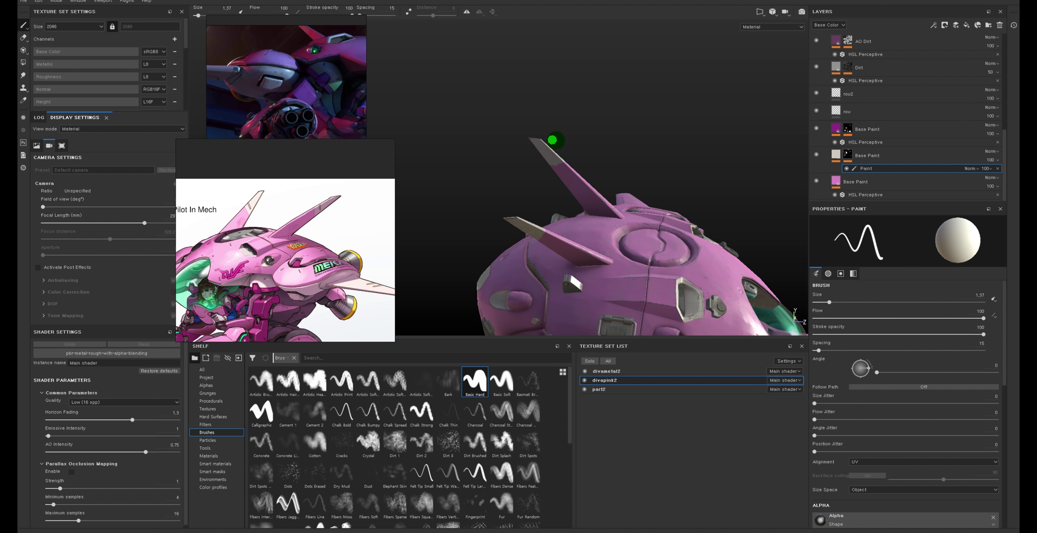
mouse_move(552, 140)
alt+mouse_down()
mouse_move(611, 143)
mouse_move(675, 174)
alt+mouse_up()
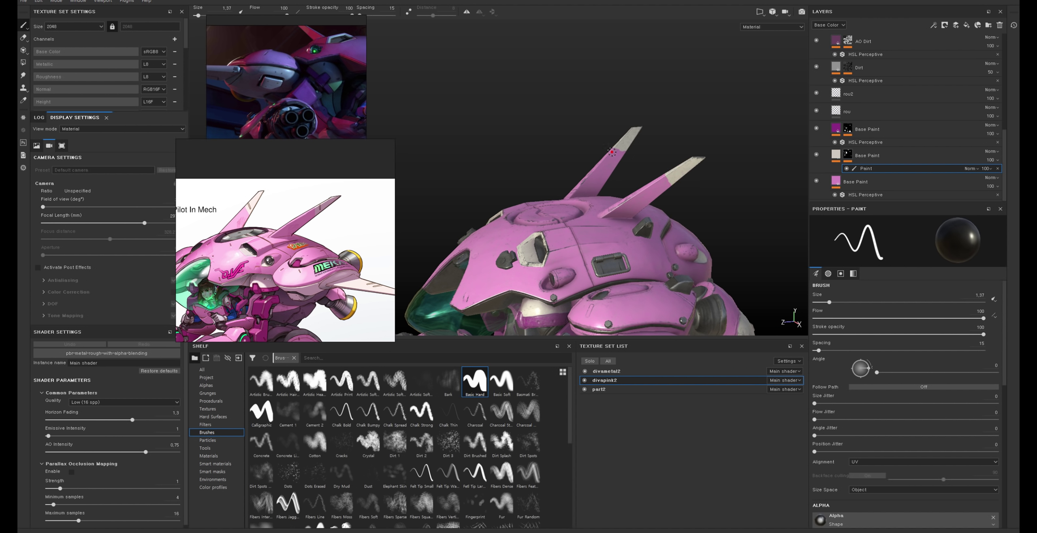
mouse_move(619, 153)
alt+mouse_down()
mouse_move(816, 231)
mouse_move(574, 249)
alt+mouse_up()
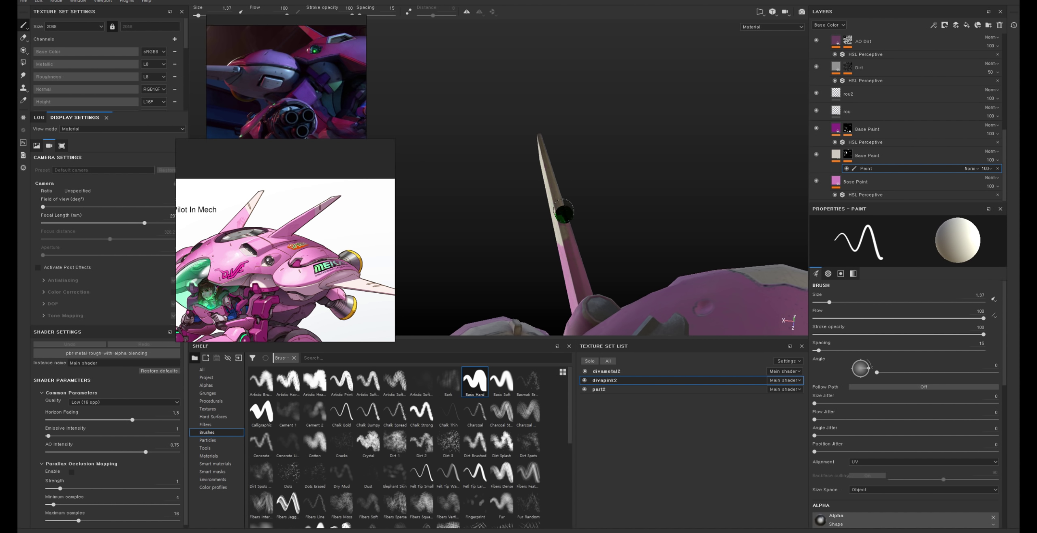
mouse_move(615, 208)
alt+mouse_down()
mouse_move(558, 262)
mouse_move(575, 219)
alt+mouse_up()
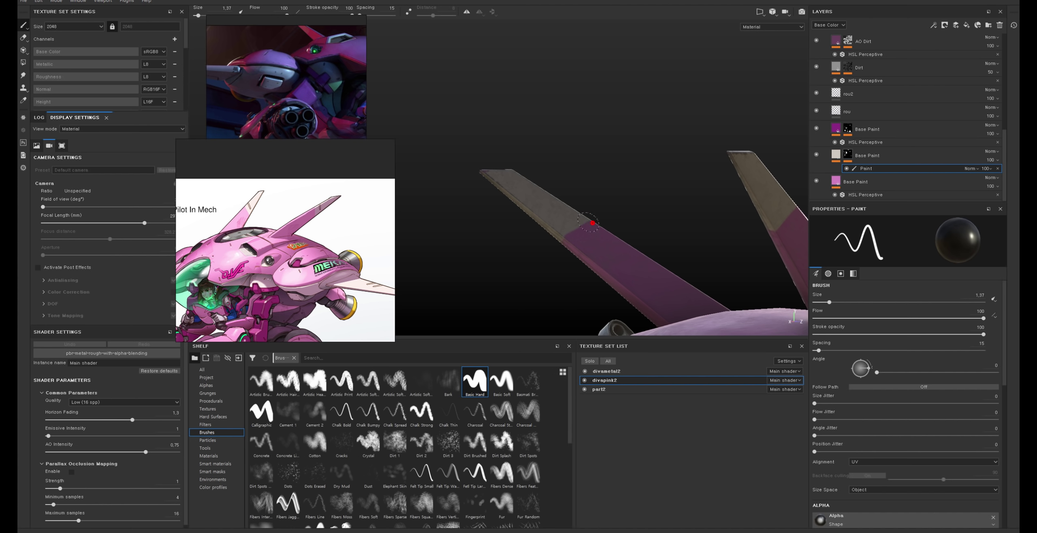
mouse_move(558, 237)
alt+mouse_down()
mouse_move(640, 179)
mouse_move(590, 158)
mouse_move(615, 172)
mouse_move(606, 185)
alt+mouse_up()
key([)
key([)
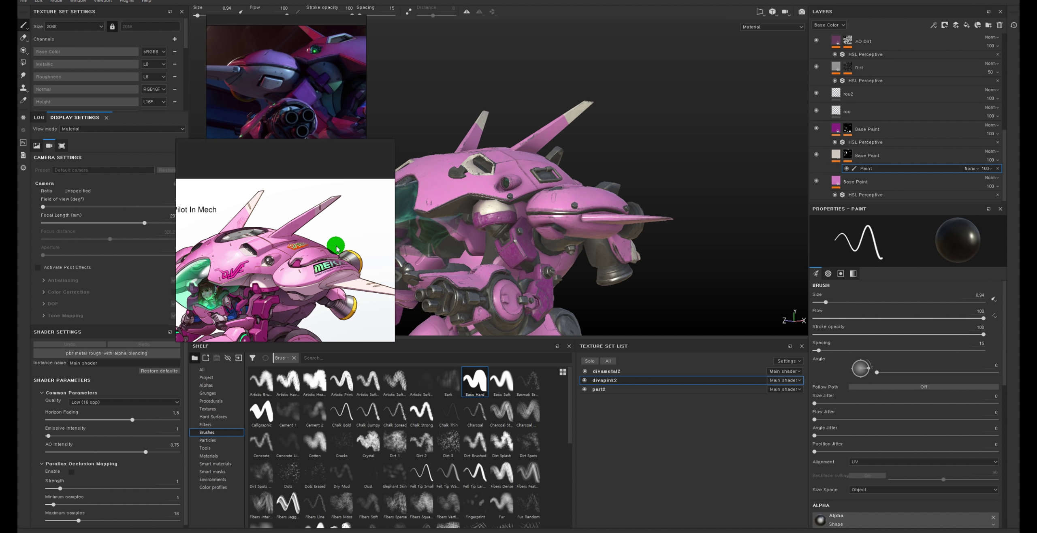
scroll(337, 245, down, 5)
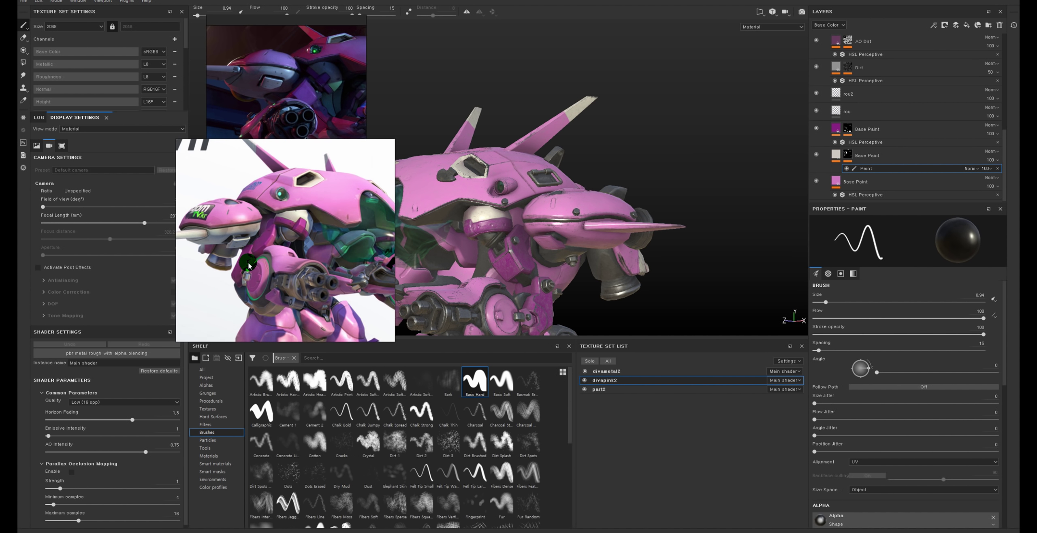
mouse_move(542, 203)
alt+mouse_down()
mouse_move(689, 225)
mouse_move(818, 176)
alt+mouse_up()
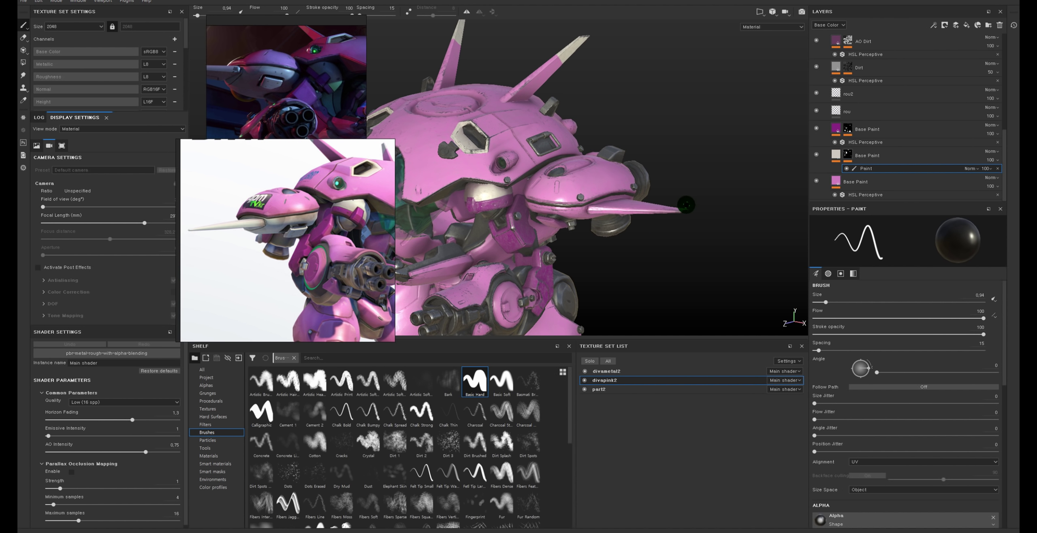
Step: Switch to whole-polygon fill mode and orbit the mech to front and side views
key(4)
mouse_move(647, 205)
alt+mouse_down()
mouse_move(588, 184)
mouse_move(634, 180)
mouse_move(436, 200)
mouse_move(667, 174)
alt+mouse_up()
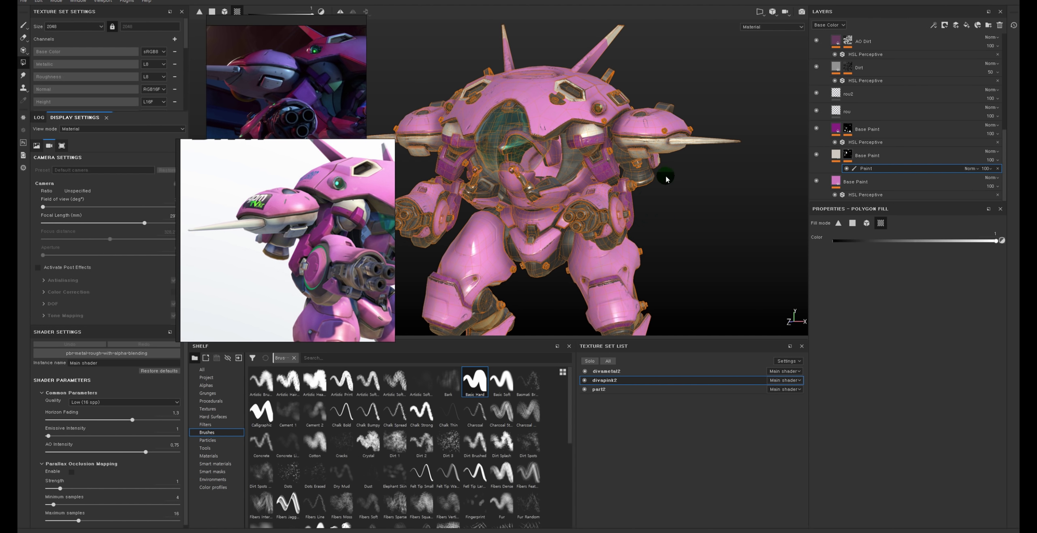
drag(312, 244, 259, 230)
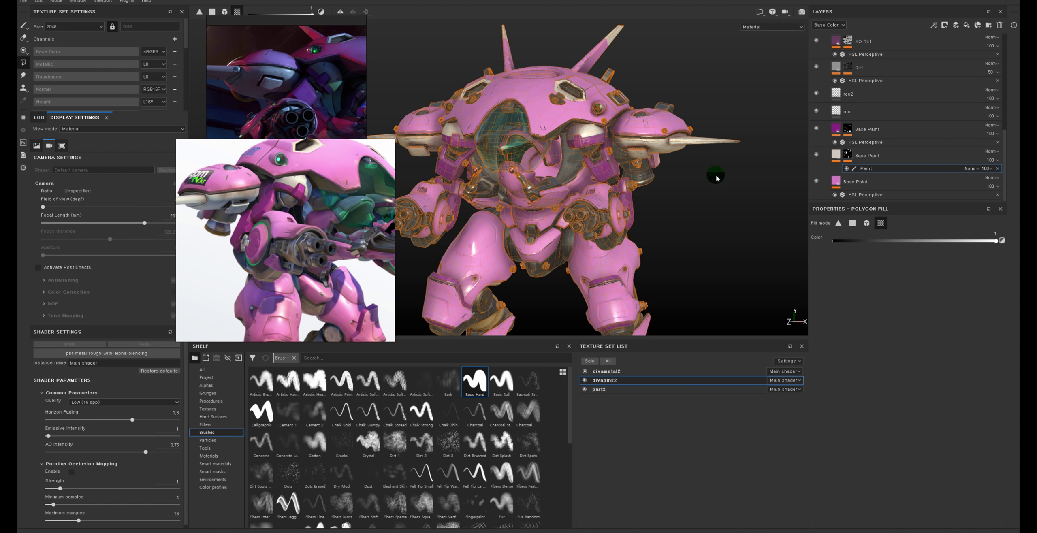
alt+drag(715, 175, 510, 187)
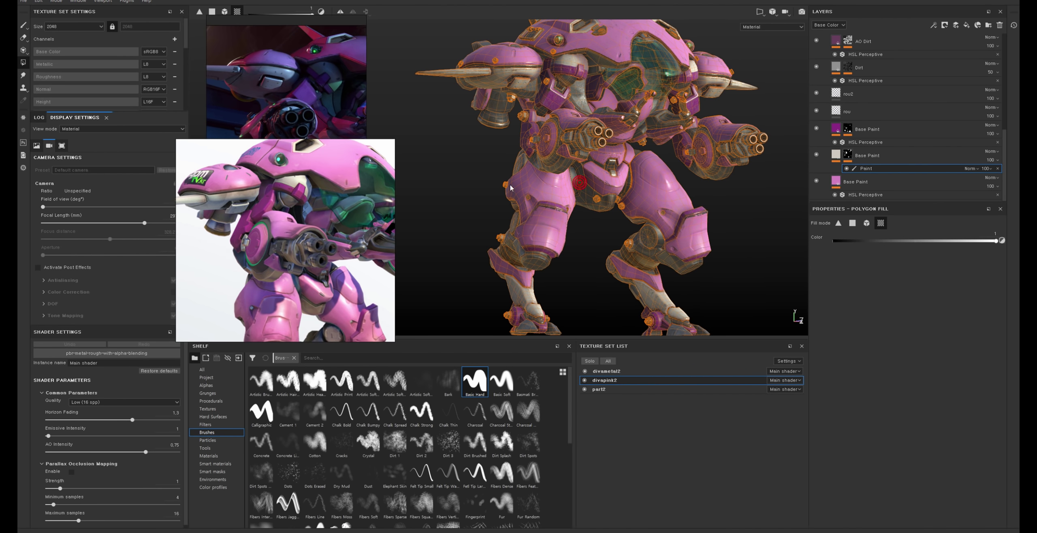
alt+drag(435, 201, 331, 237)
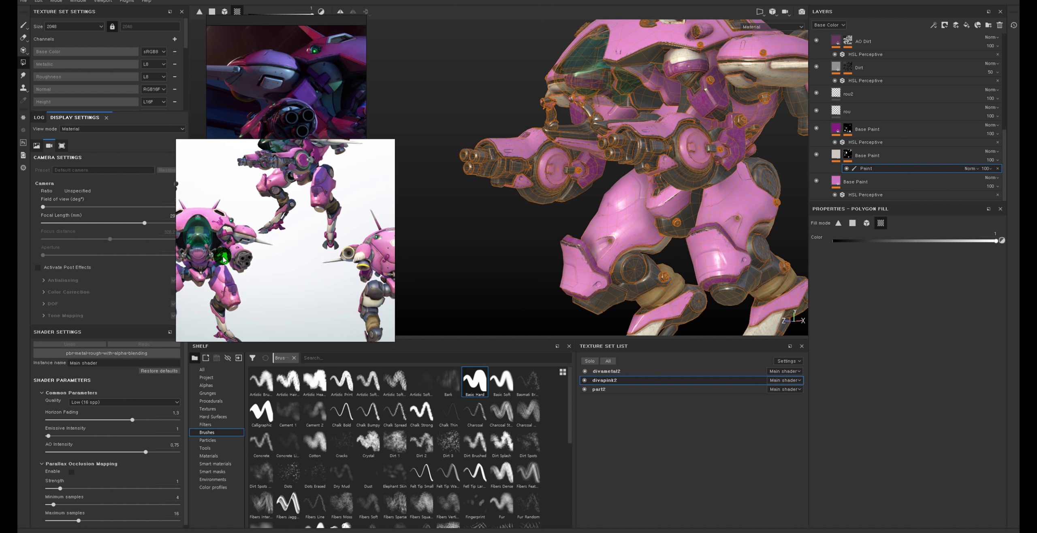
Step: Inspect the shoulder joint disc and arm, then select the pink Base Paint fill layer
scroll(680, 255, up, 5)
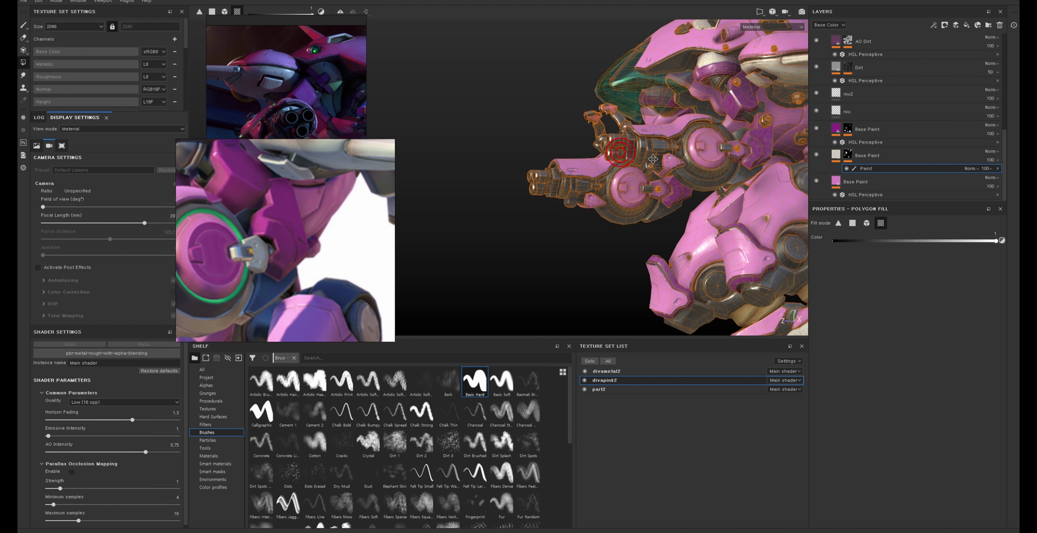
scroll(680, 255, up, 5)
alt+middle_drag(680, 255, 618, 197)
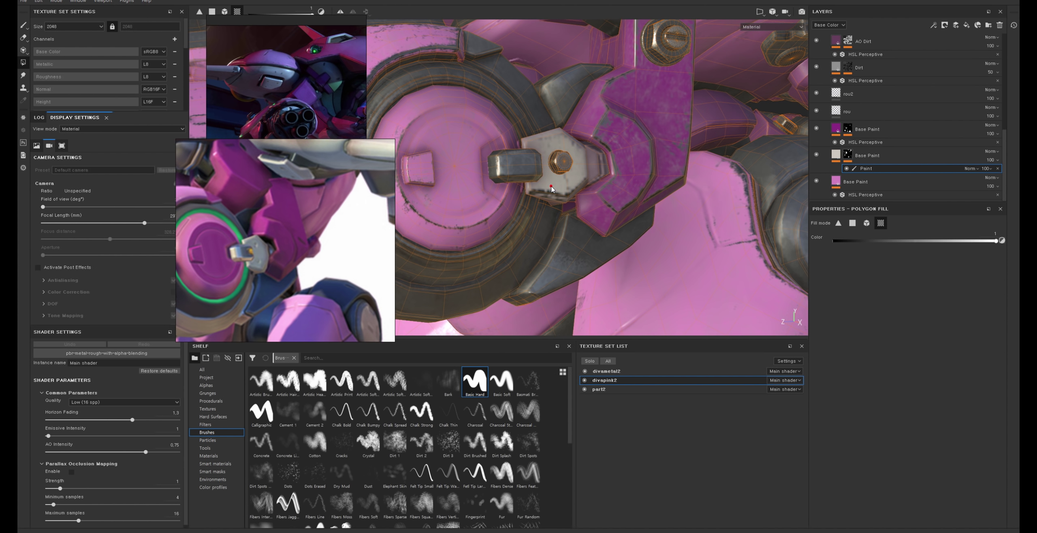
scroll(512, 143, down, 5)
mouse_move(512, 143)
alt+mouse_down()
mouse_move(496, 146)
mouse_move(659, 122)
alt+mouse_up()
scroll(478, 141, down, 3)
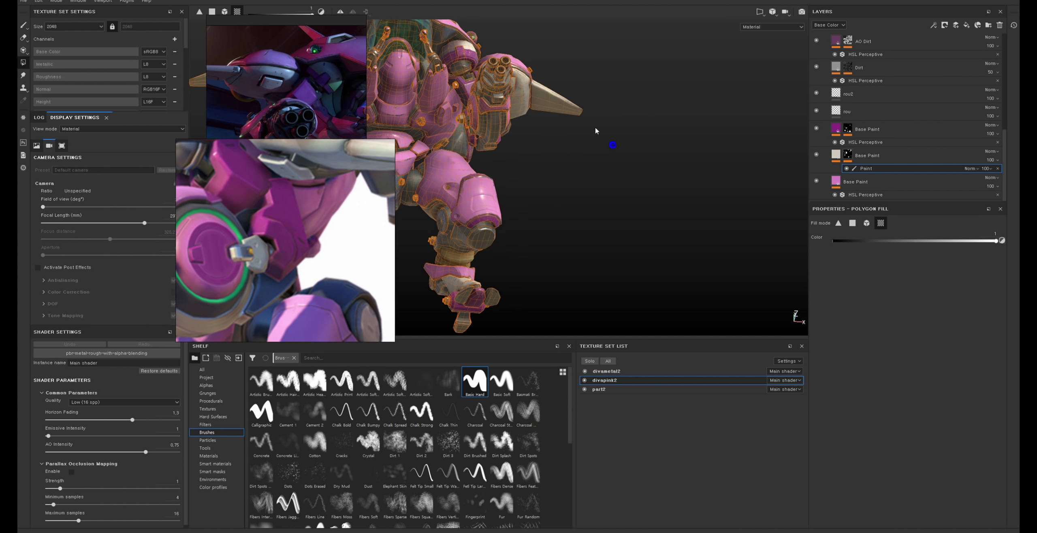
click(833, 162)
Step: Polygon-fill a head mesh piece in Military Metal's paint mask and show the UV layout beside 3D
alt+drag(583, 146, 492, 165)
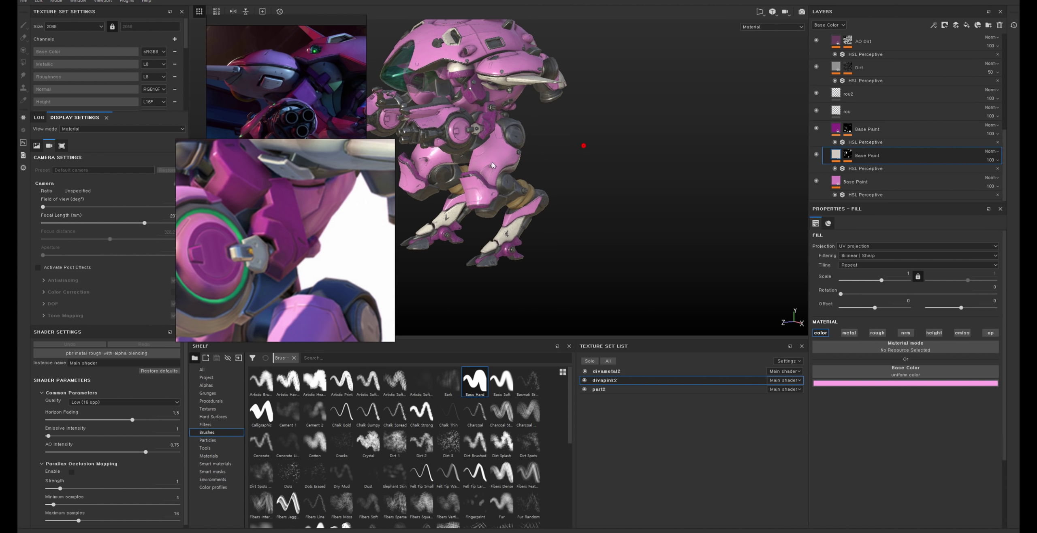
alt+right_drag(543, 112, 578, 295)
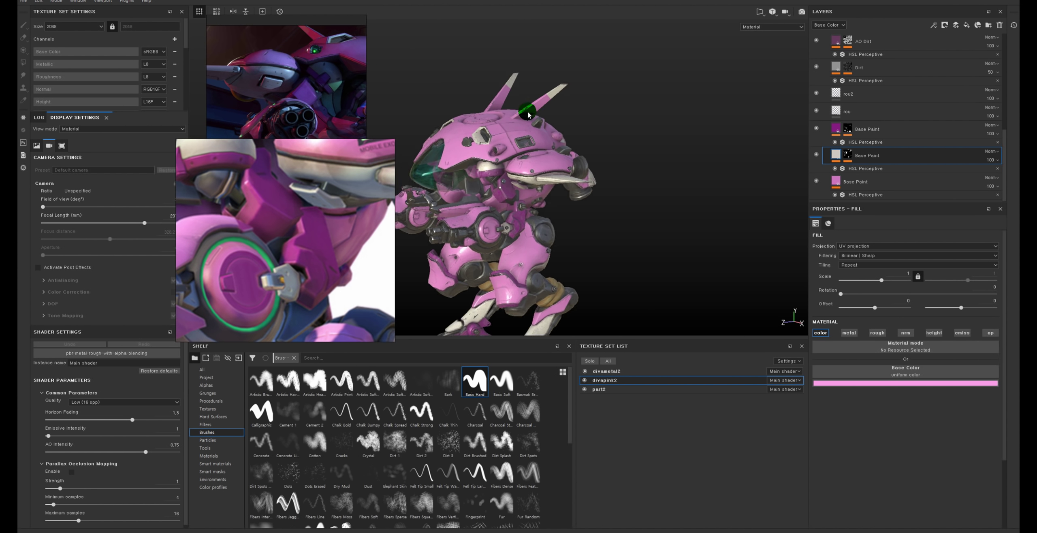
alt+drag(578, 294, 790, 170)
scroll(891, 102, up, 3)
scroll(863, 65, up, 3)
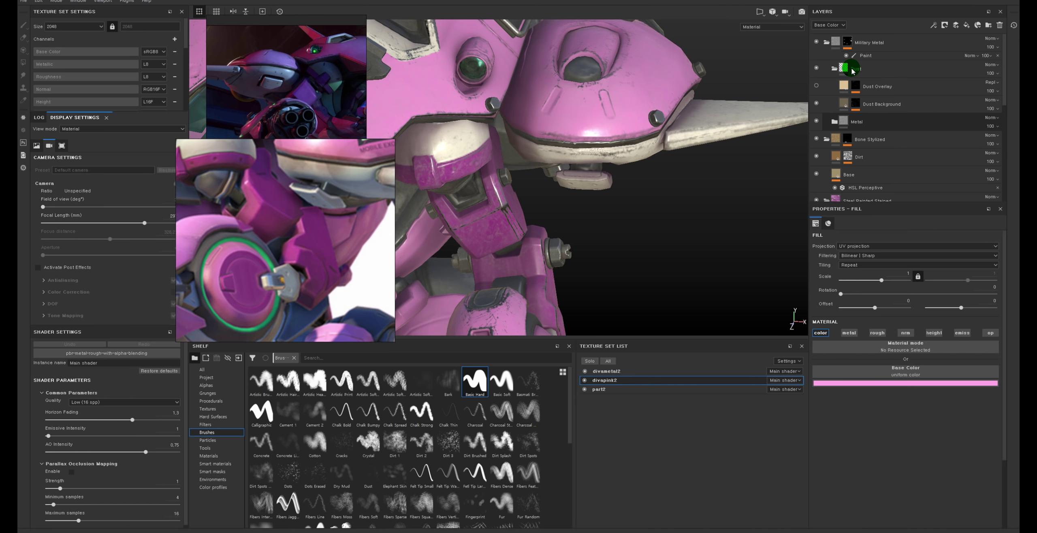
click(863, 60)
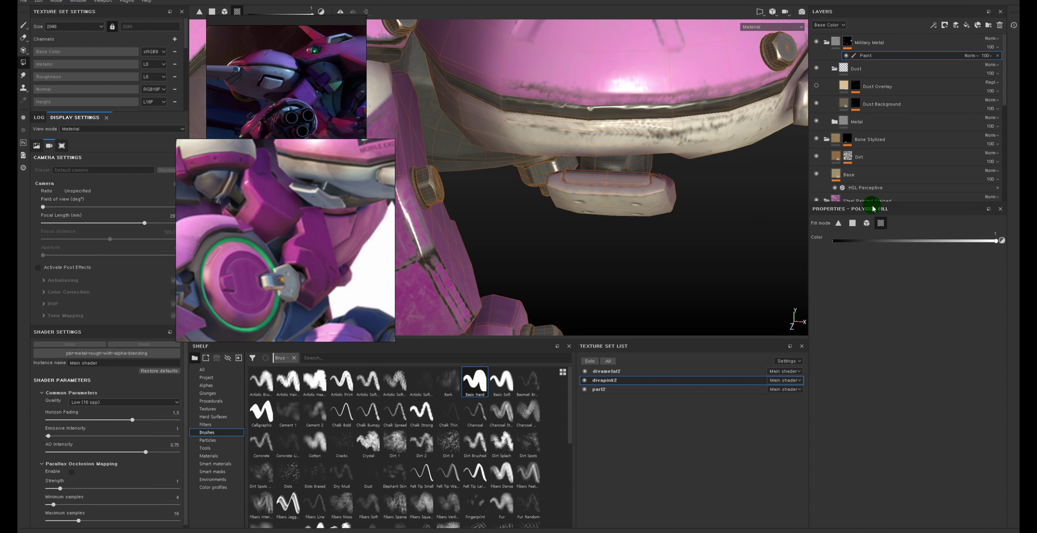
click(881, 227)
click(622, 185)
key(F1)
Step: Frame the UV layout and toggle a polygon fill on the lower housing piece on and off
key(f)
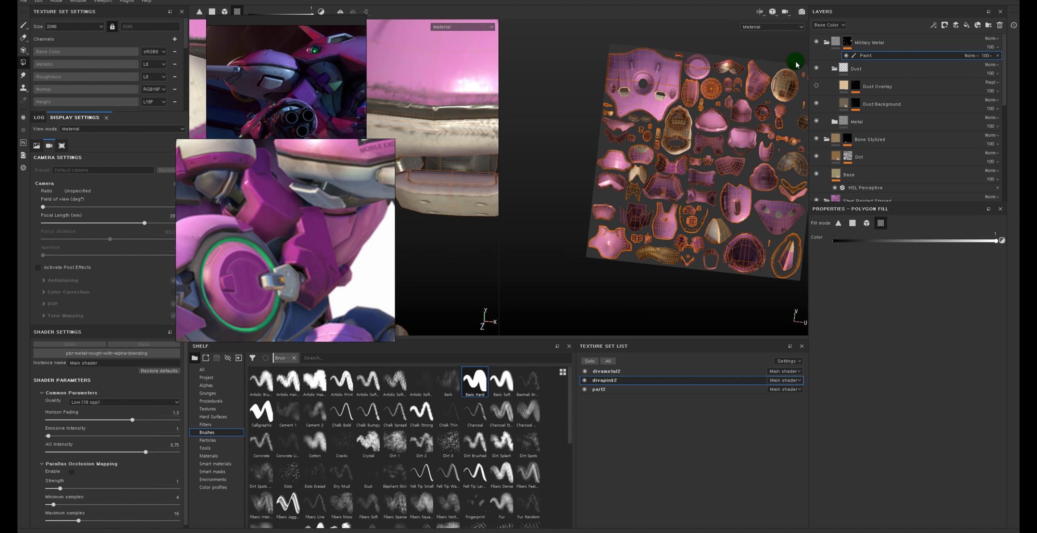
click(460, 182)
click(459, 187)
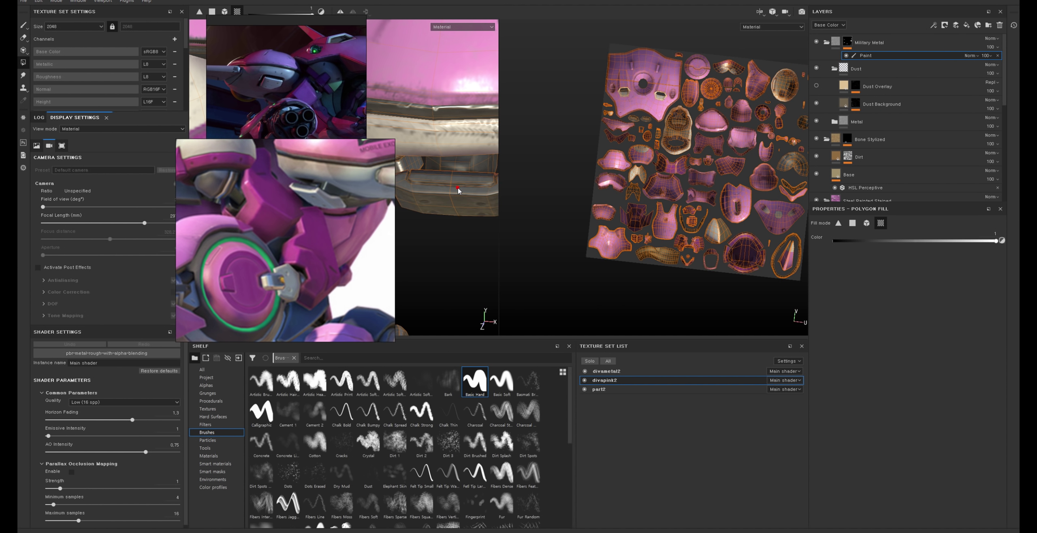
click(457, 190)
scroll(740, 215, up, 5)
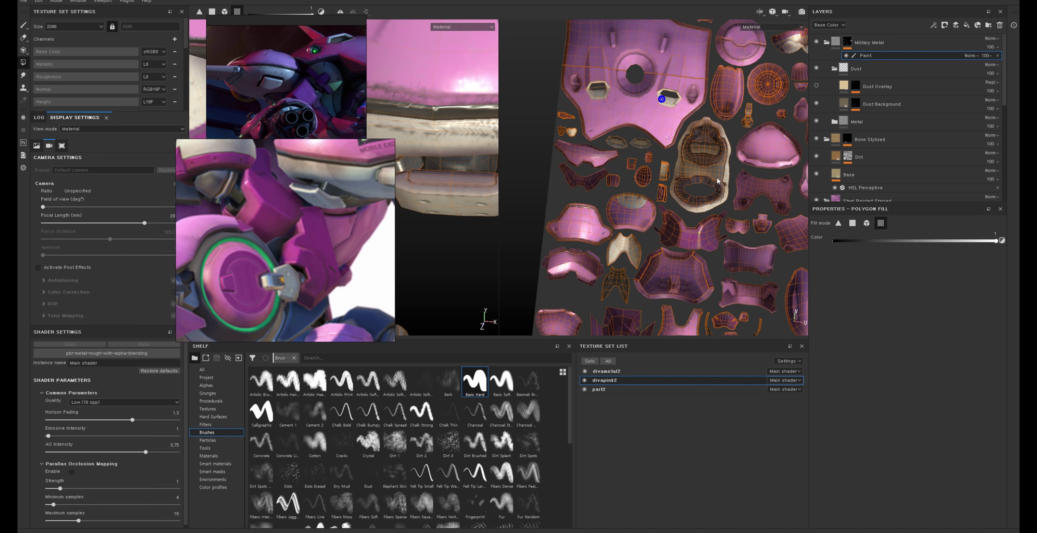
scroll(740, 215, up, 3)
scroll(641, 174, up, 3)
scroll(608, 101, up, 3)
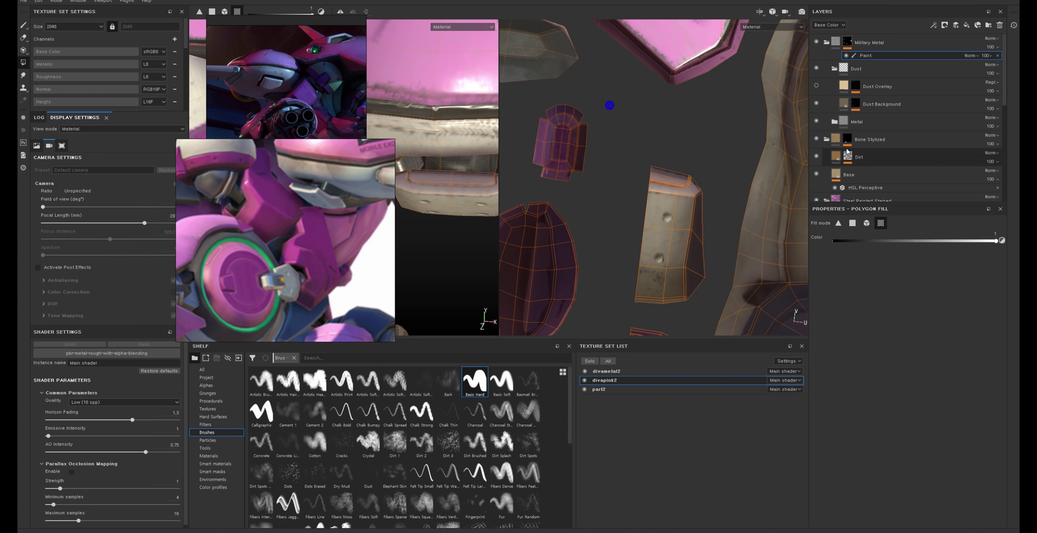
Step: Paint a brush stroke onto a UV piece of the mask, then return to 3D-only view
key(1)
scroll(687, 250, up, 3)
scroll(657, 229, up, 1)
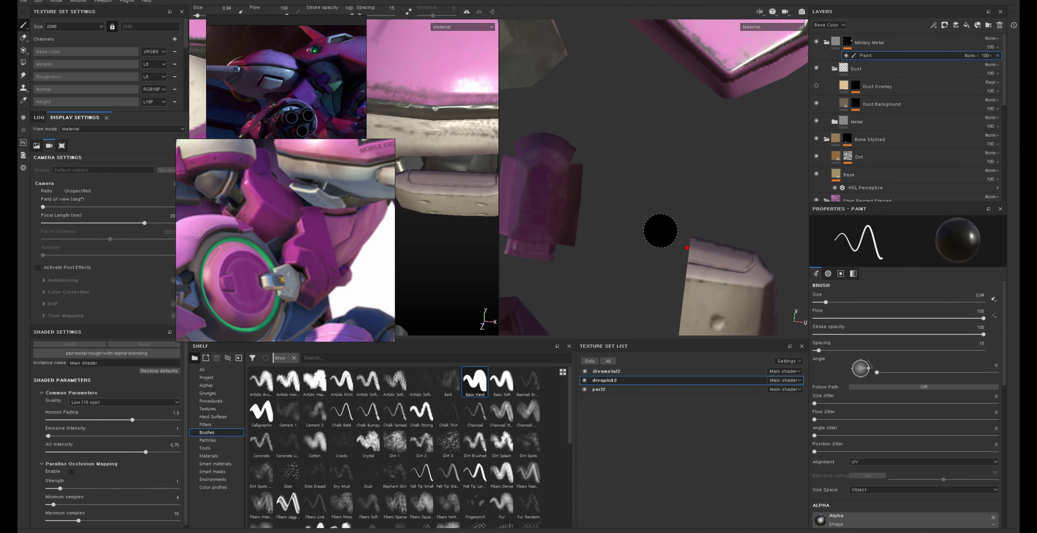
mouse_move(714, 254)
mouse_down()
mouse_move(694, 254)
mouse_move(738, 261)
mouse_move(711, 253)
mouse_up()
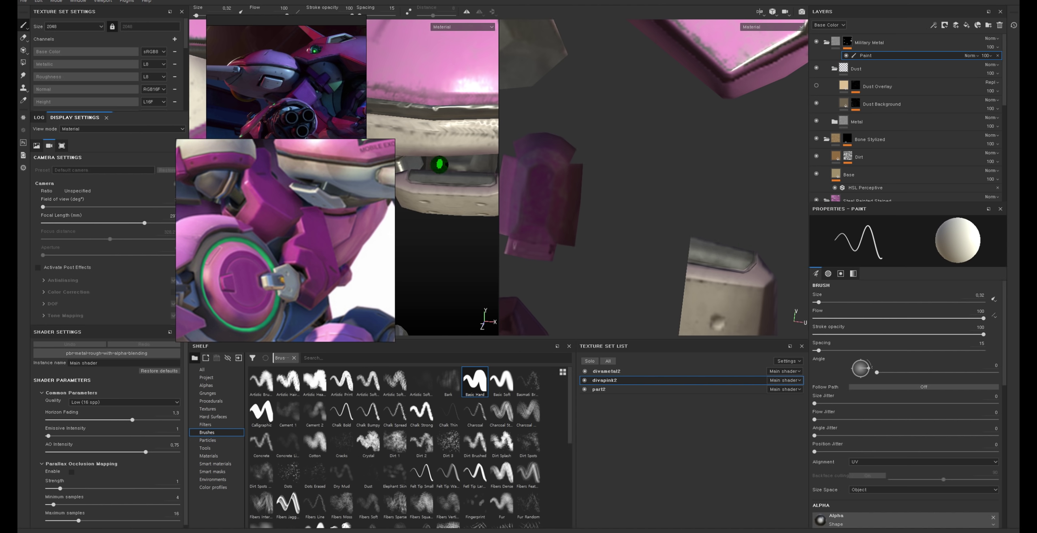
mouse_move(439, 166)
alt+mouse_down()
mouse_move(456, 192)
mouse_move(468, 192)
mouse_move(462, 203)
mouse_move(441, 202)
alt+mouse_up()
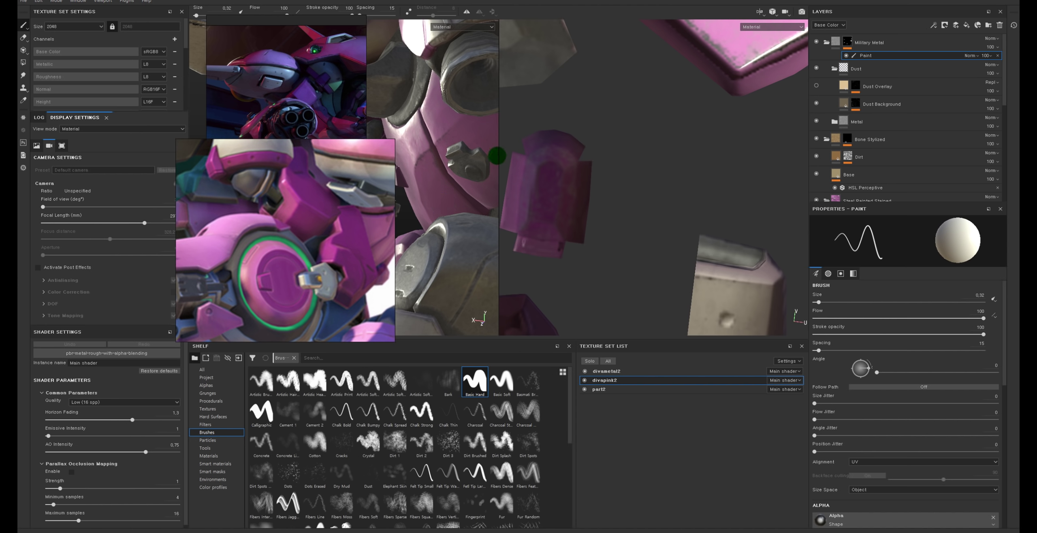
key(F2)
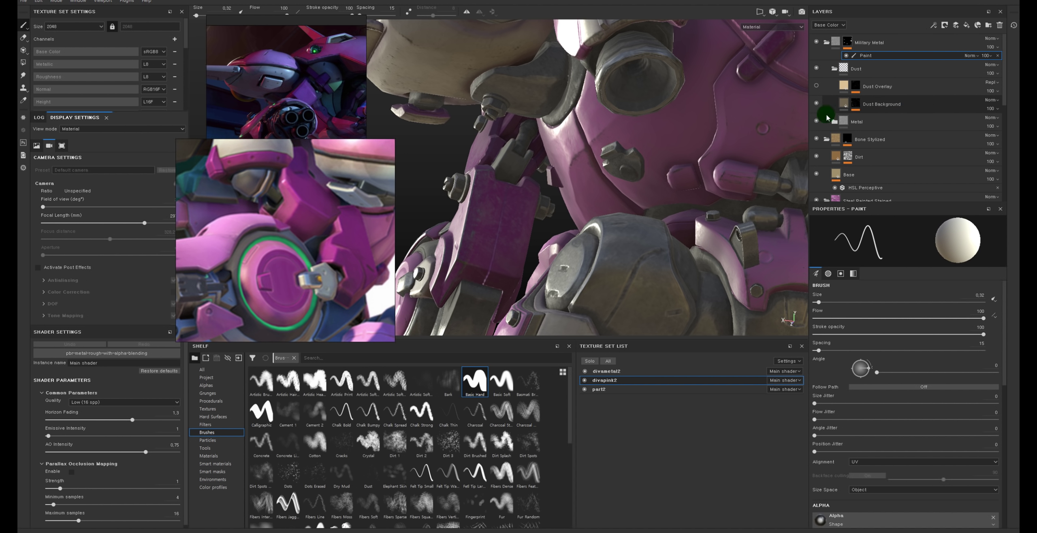
alt+click(847, 157)
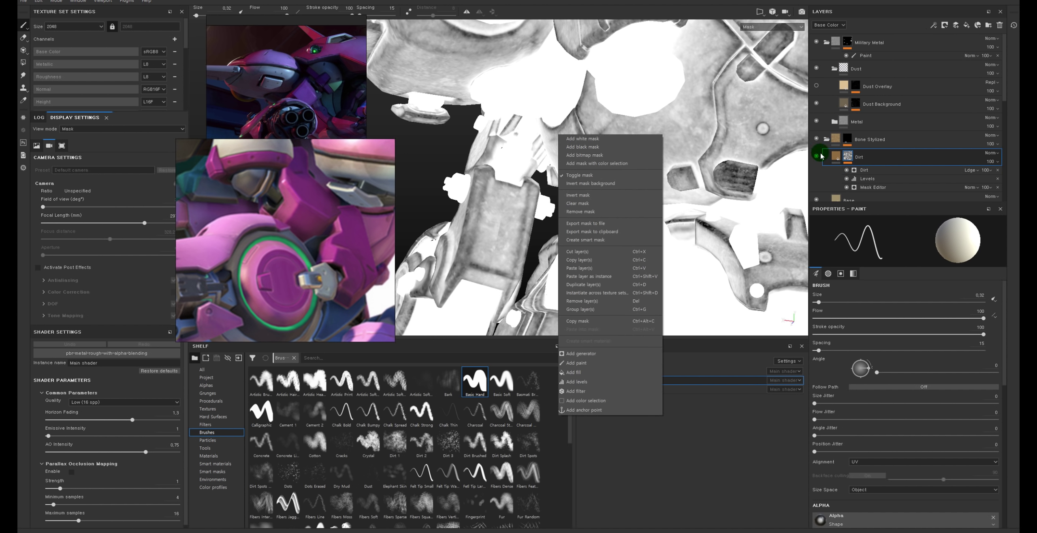
click(835, 157)
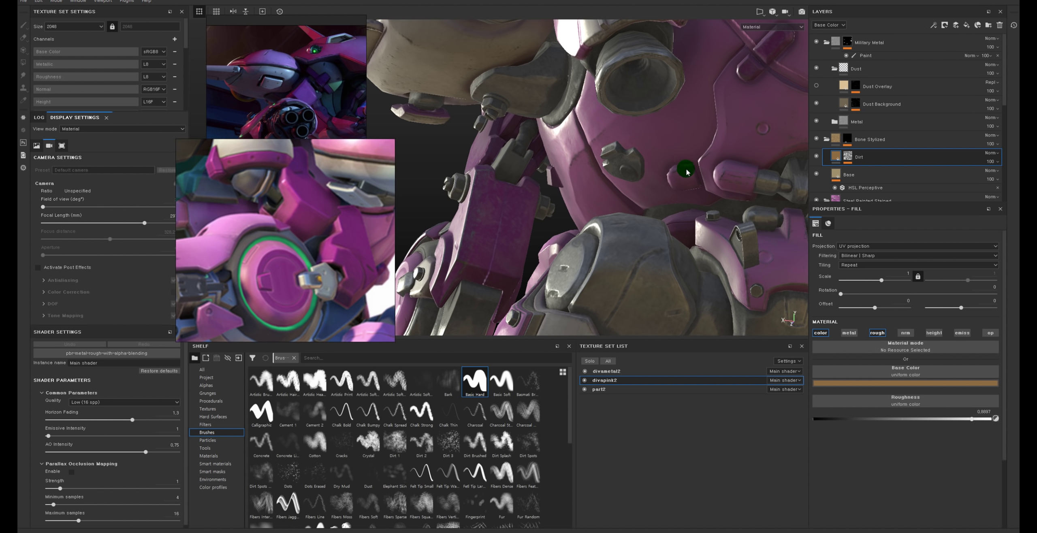
click(613, 115)
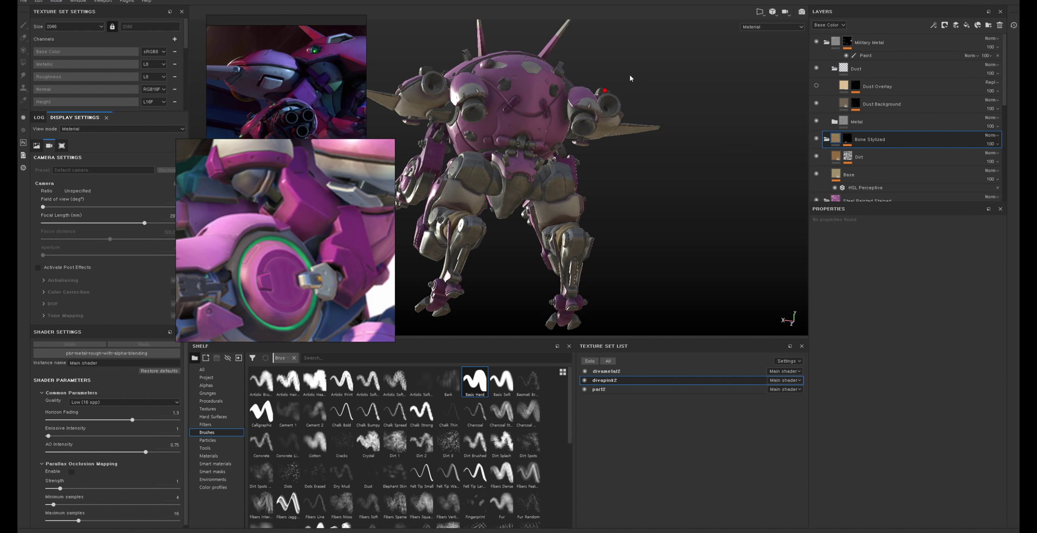
click(583, 123)
click(541, 115)
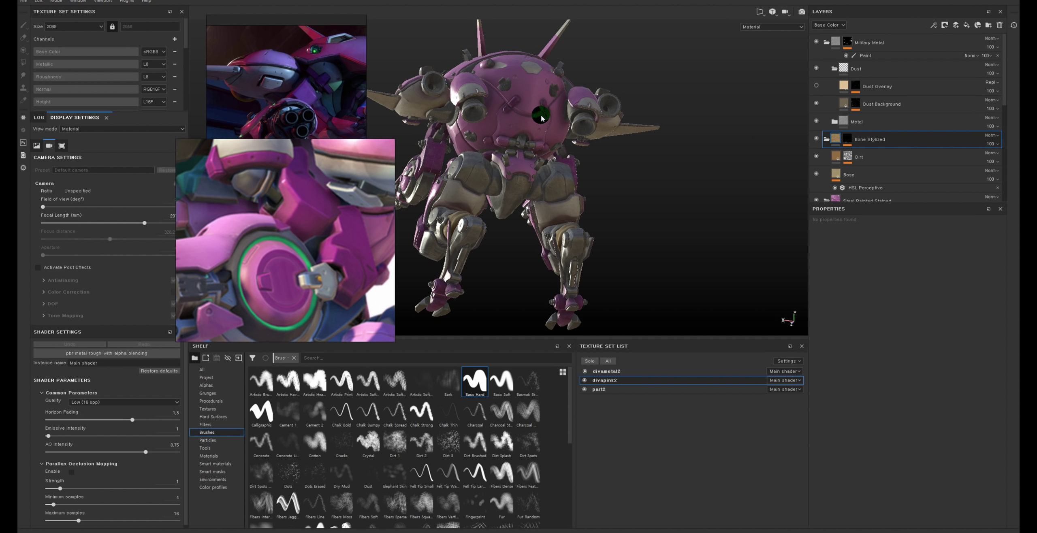